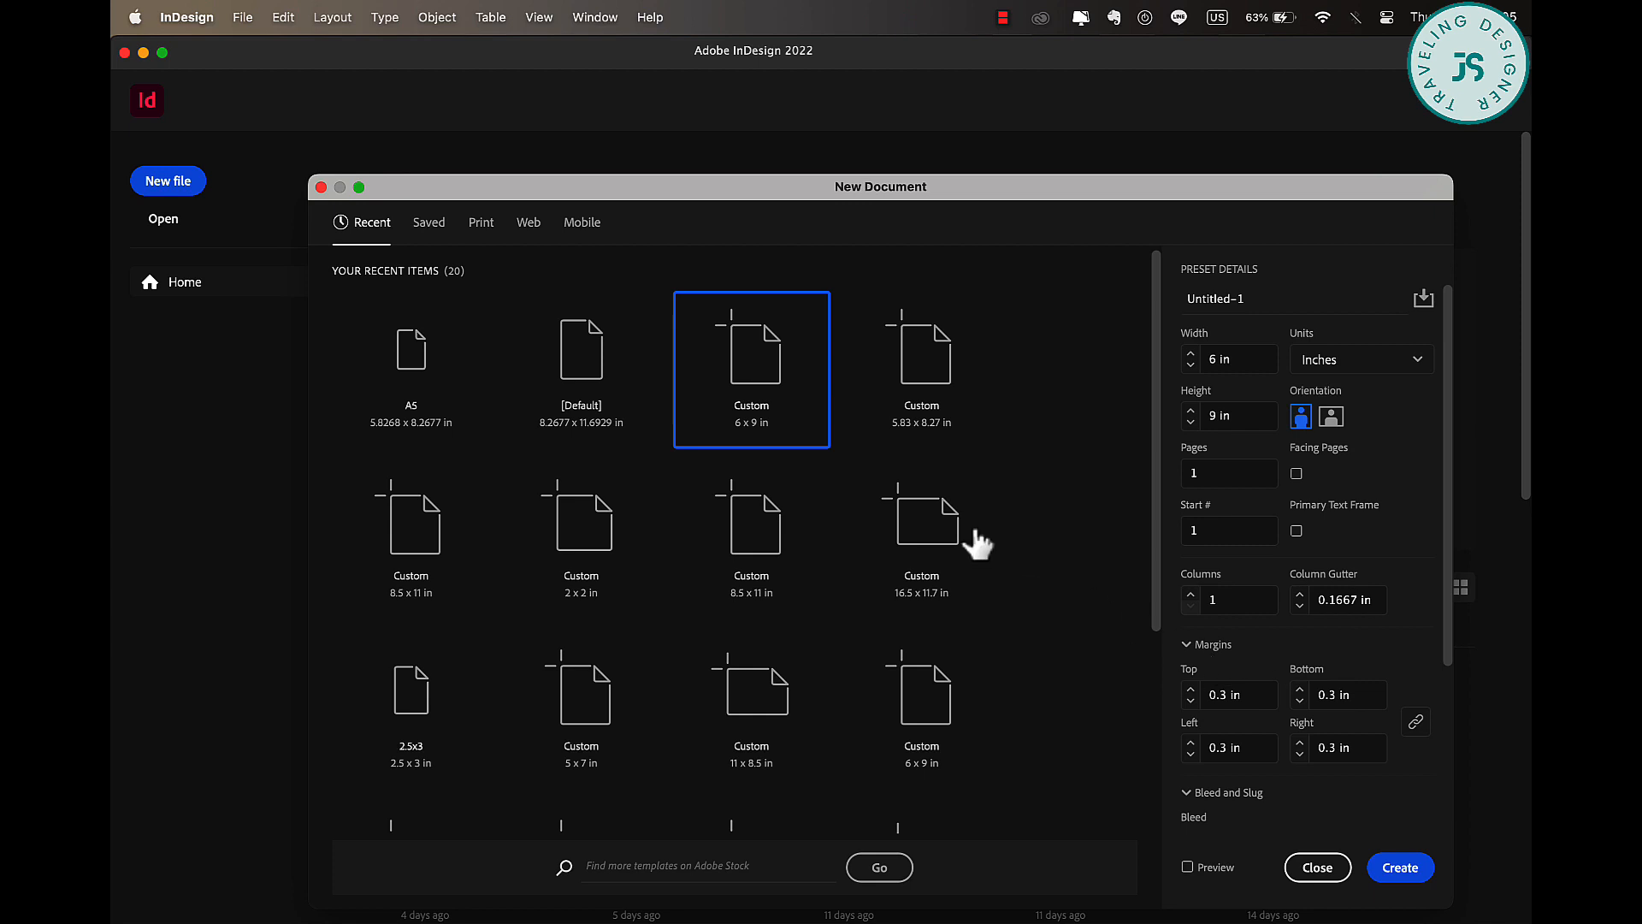
- Create a one-page 6 x 9 in document with 0.3 in margins and switch to the Essentials Classic workspace
{"action": "key", "text": "Return"}
{"action": "left_click", "coordinate": [1351, 52]}
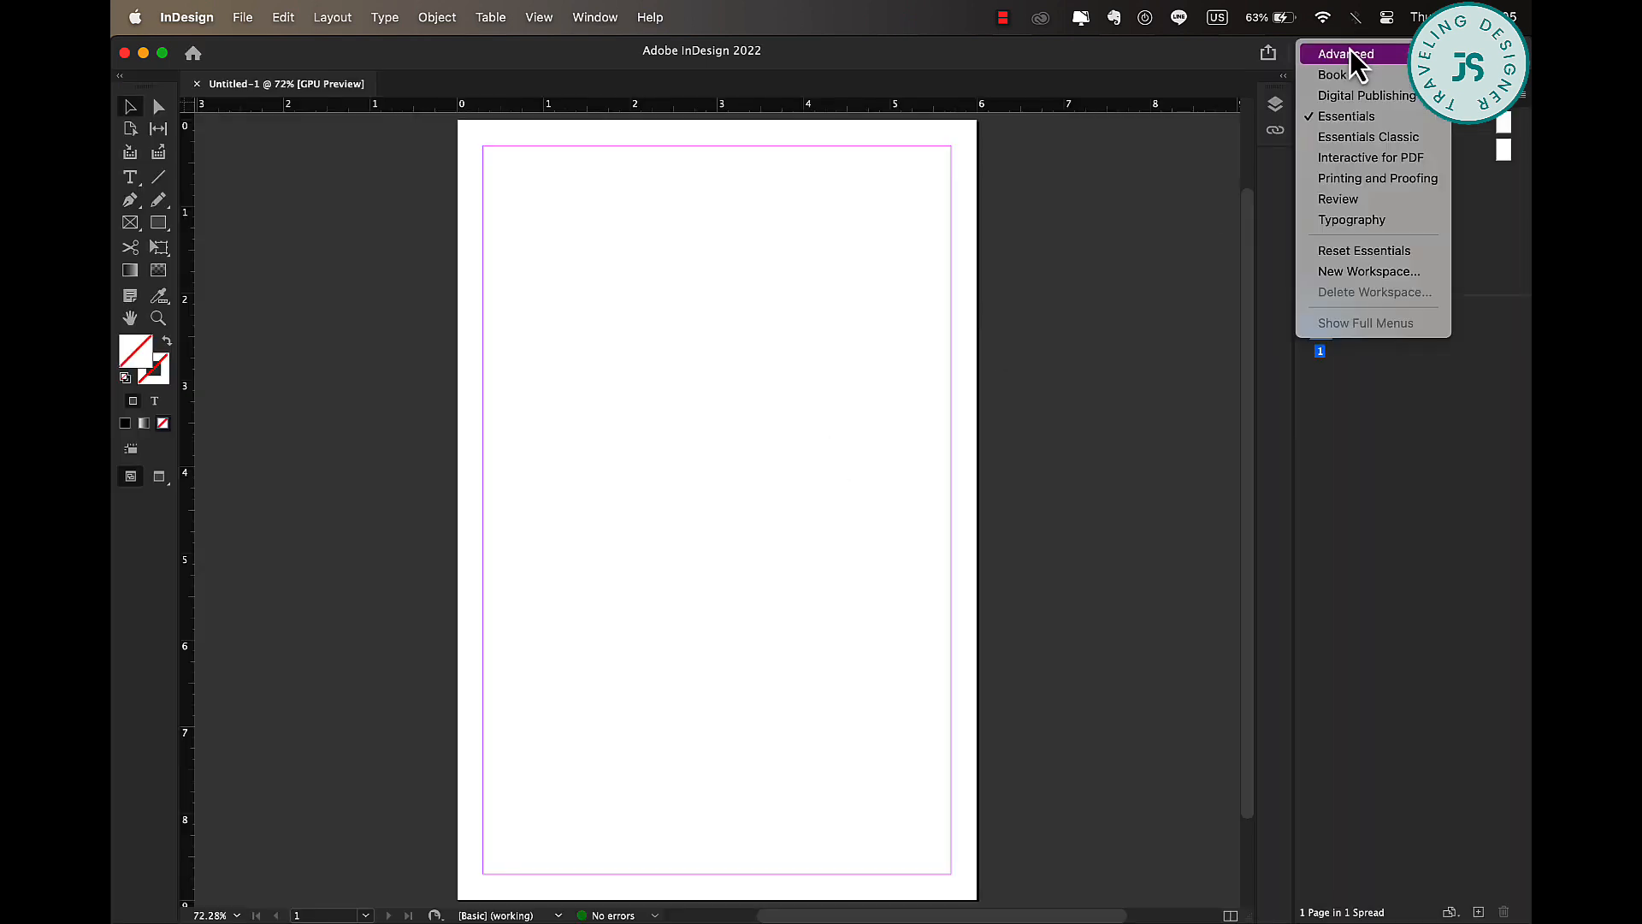
{"action": "left_click", "coordinate": [1351, 139]}
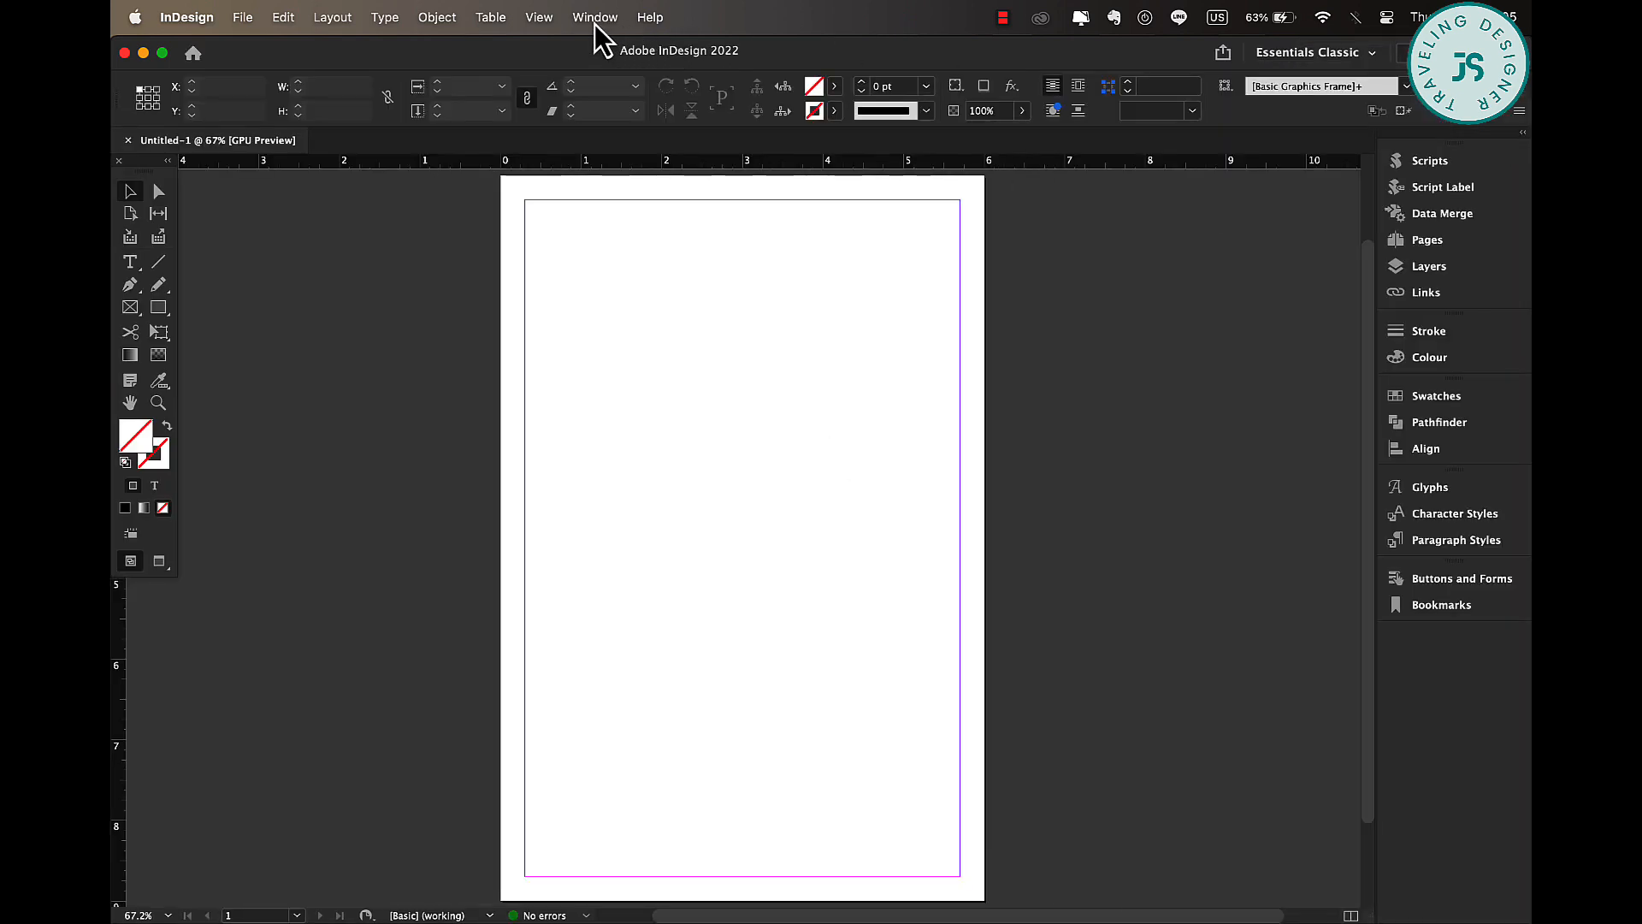
- Turn on Overprint Preview for the new document
{"action": "left_click", "coordinate": [537, 18]}
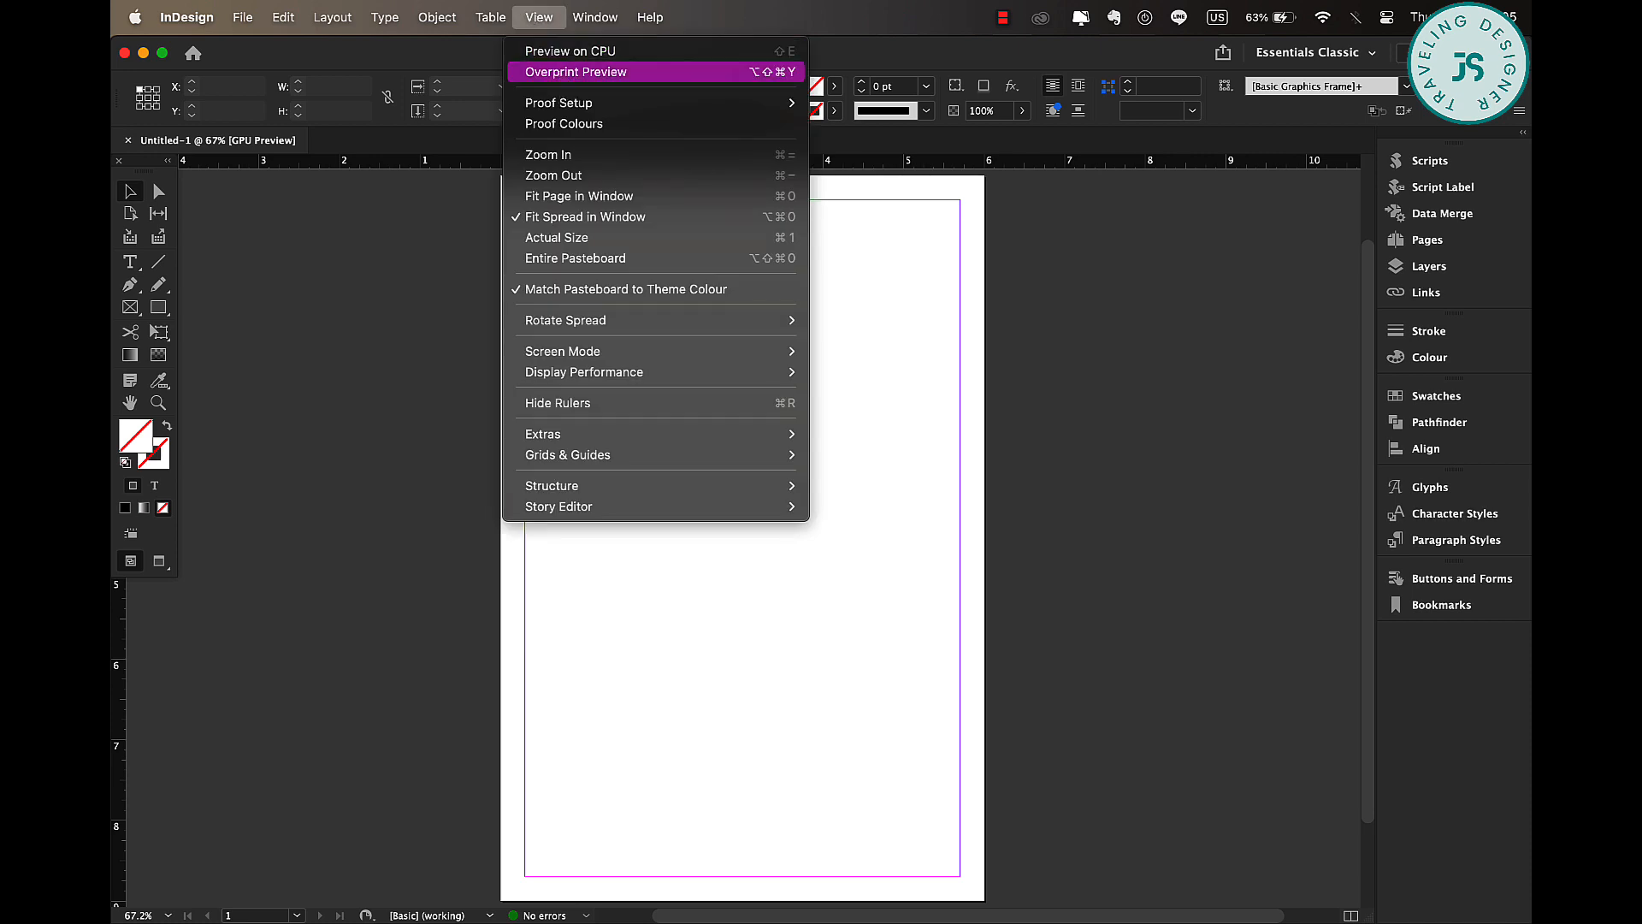
{"action": "left_click", "coordinate": [560, 74]}
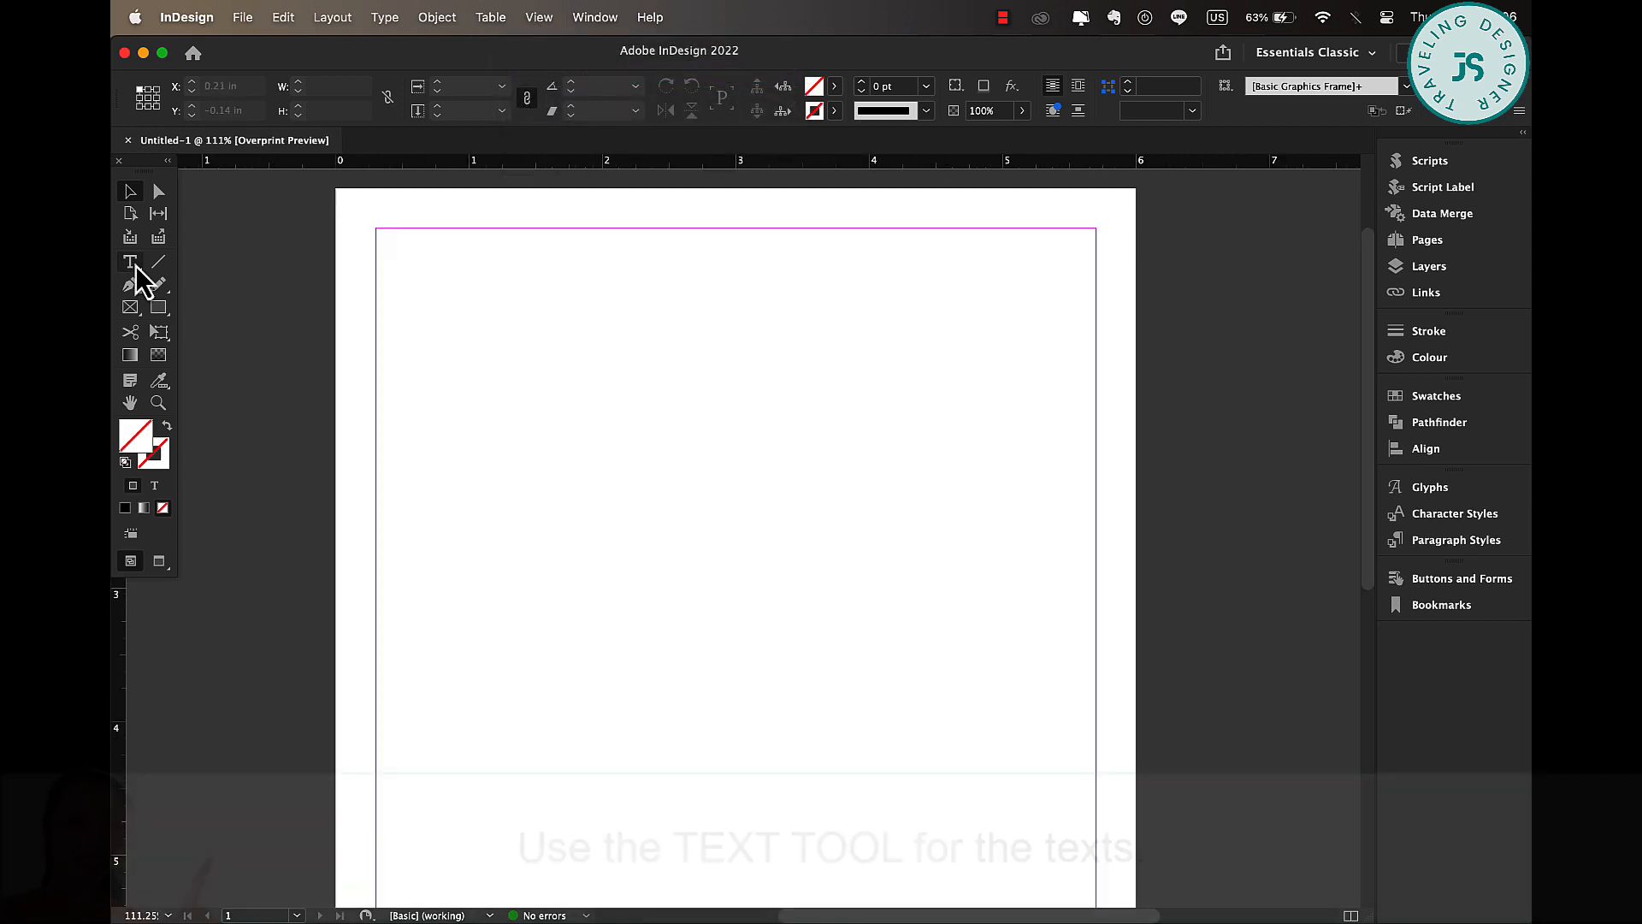
- Add a text frame spanning the margins at the page's upper edge with the centred title "30 DAY CHALLENGE TRACKER"
{"action": "left_click", "coordinate": [130, 262]}
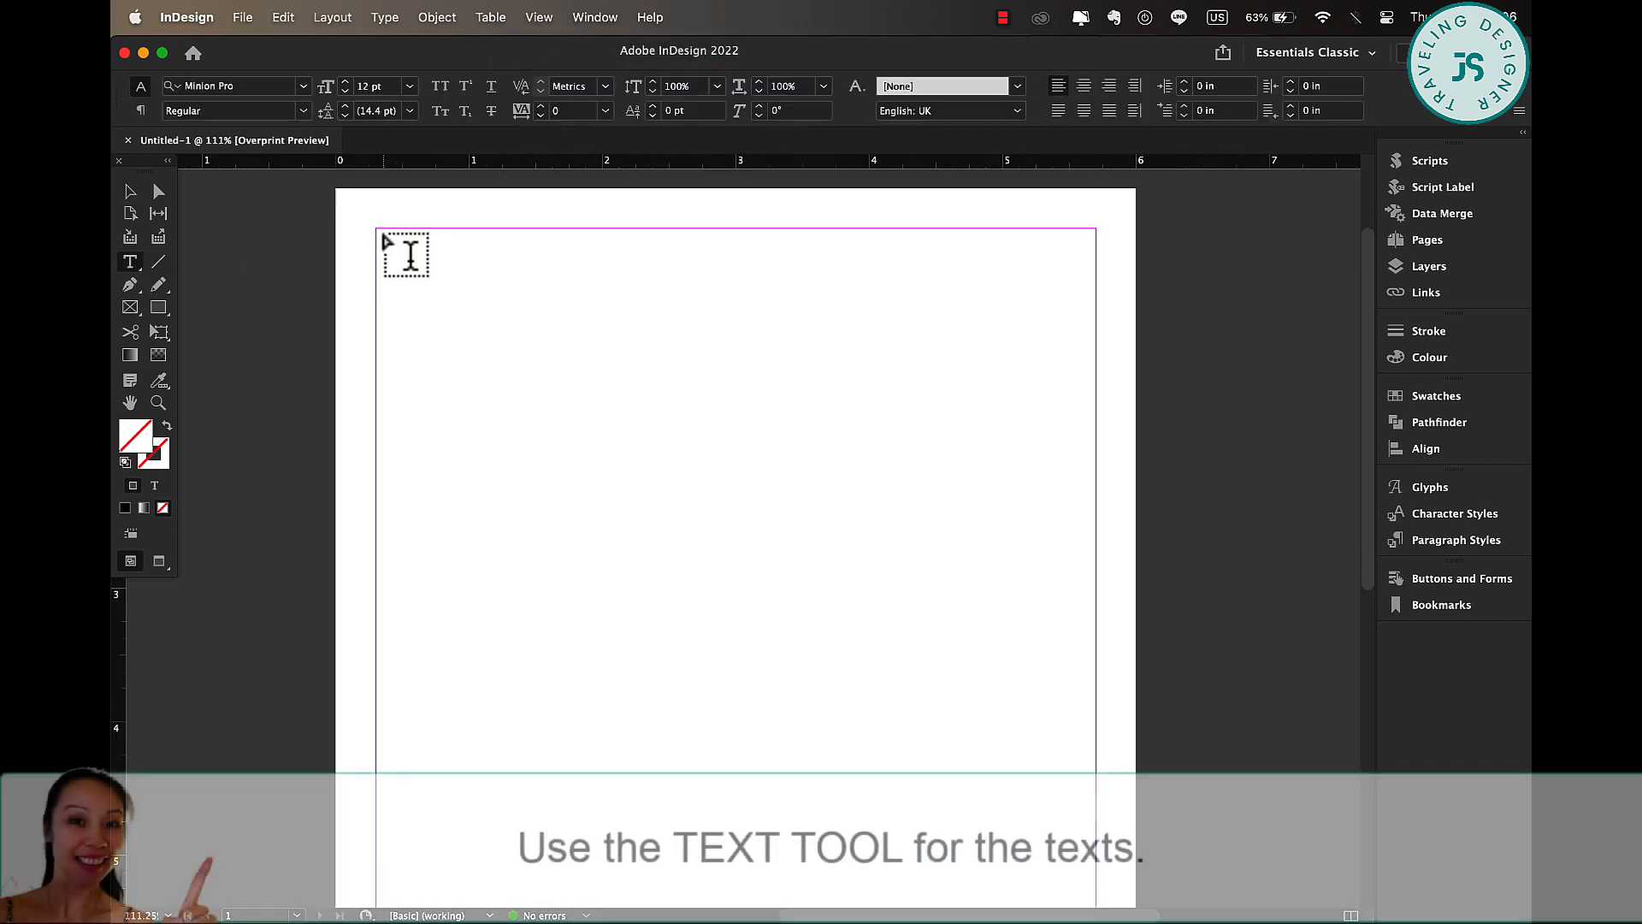
{"action": "left_click_drag", "start_coordinate": [376, 228], "coordinate": [1098, 301]}
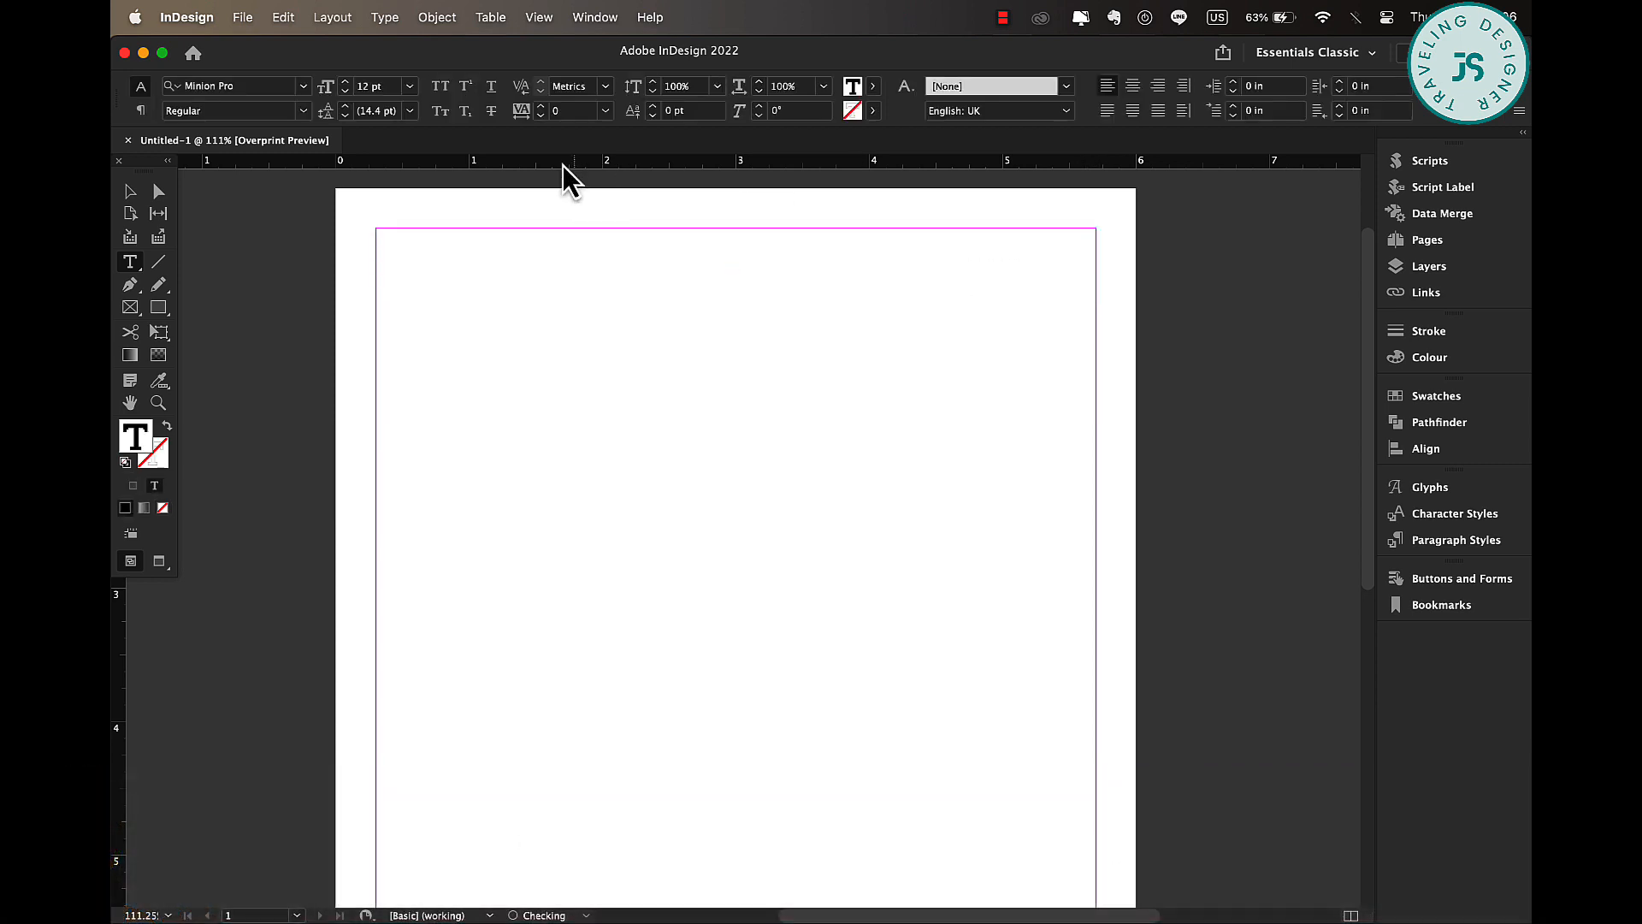
{"action": "left_click", "coordinate": [1134, 86]}
{"action": "type", "text": "3"}
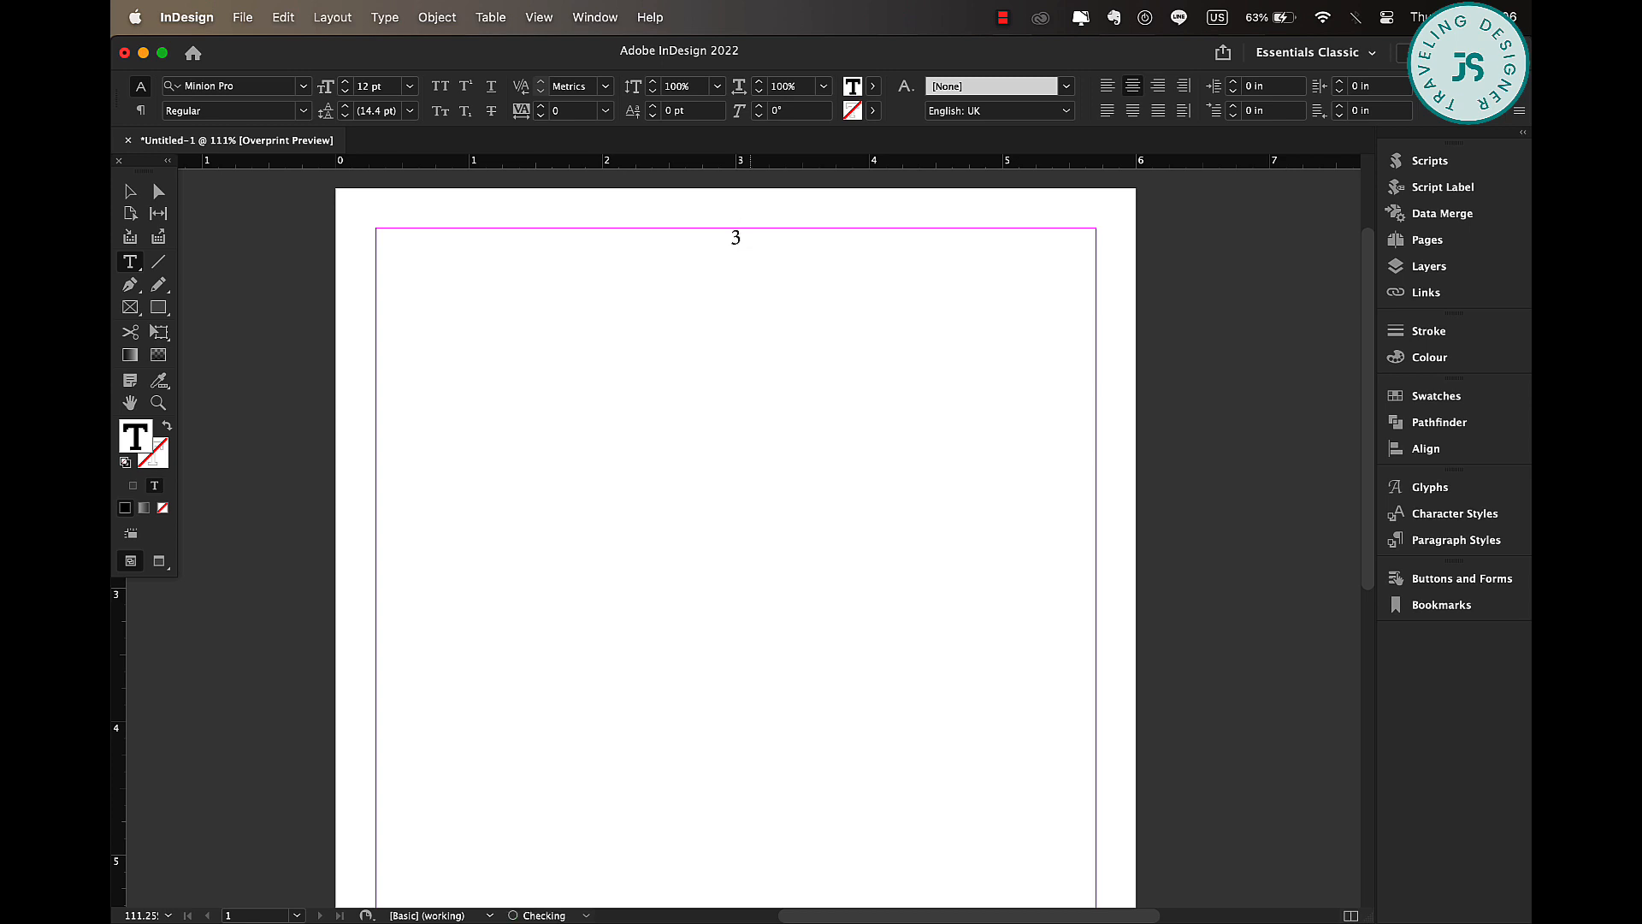
{"action": "type", "text": "0 DAY CHAL"}
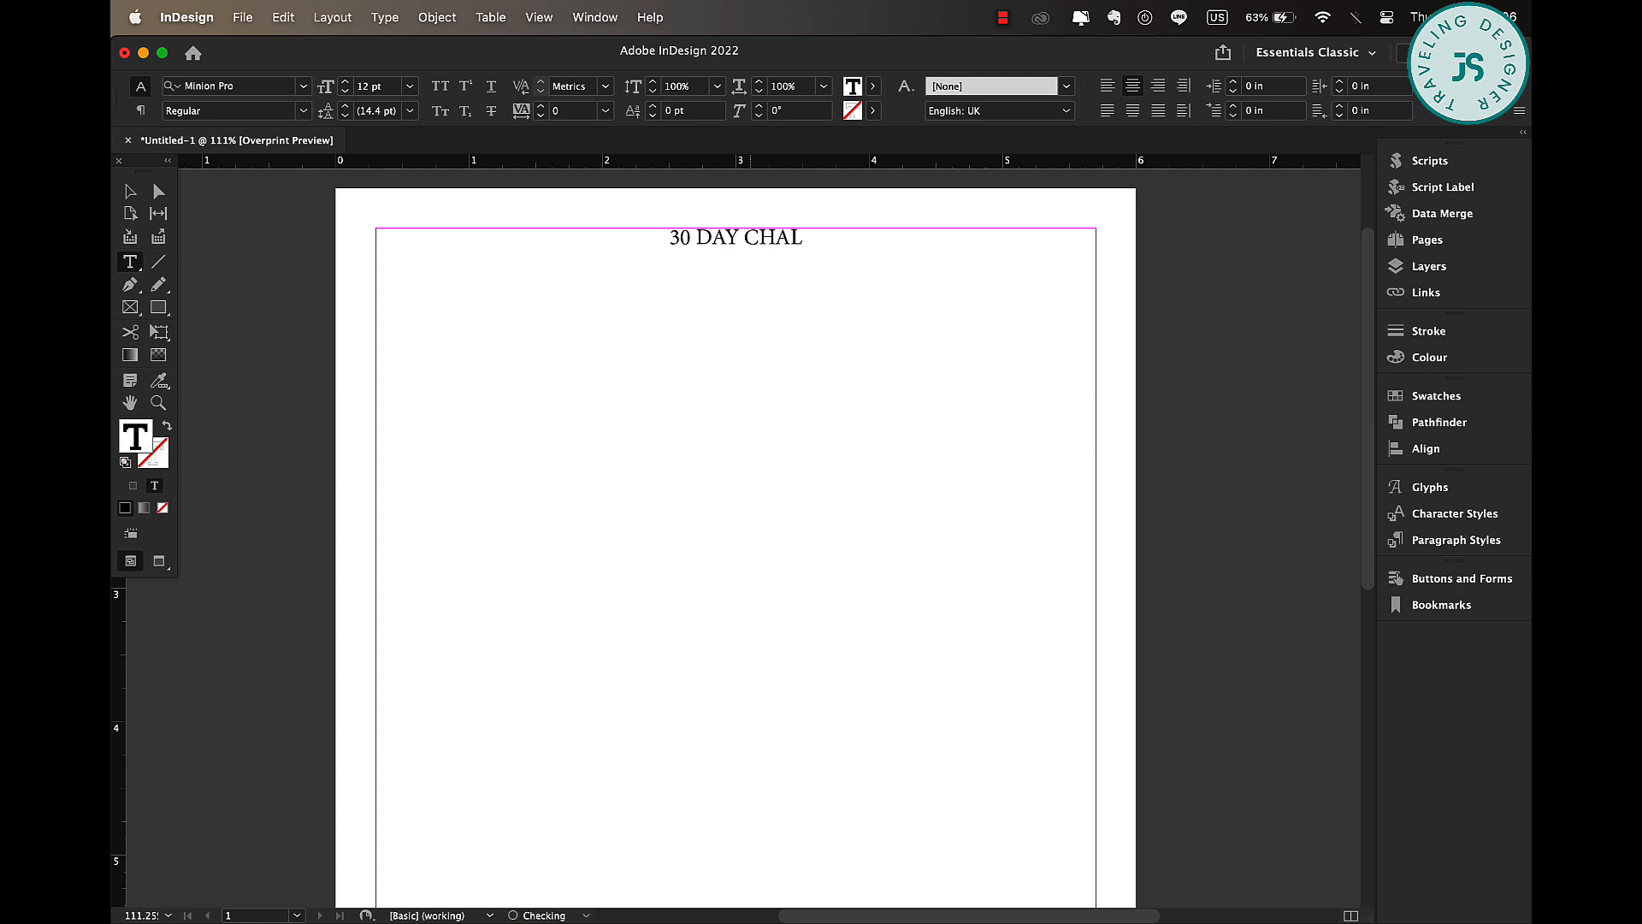
{"action": "type", "text": "LENGE TRACKER"}
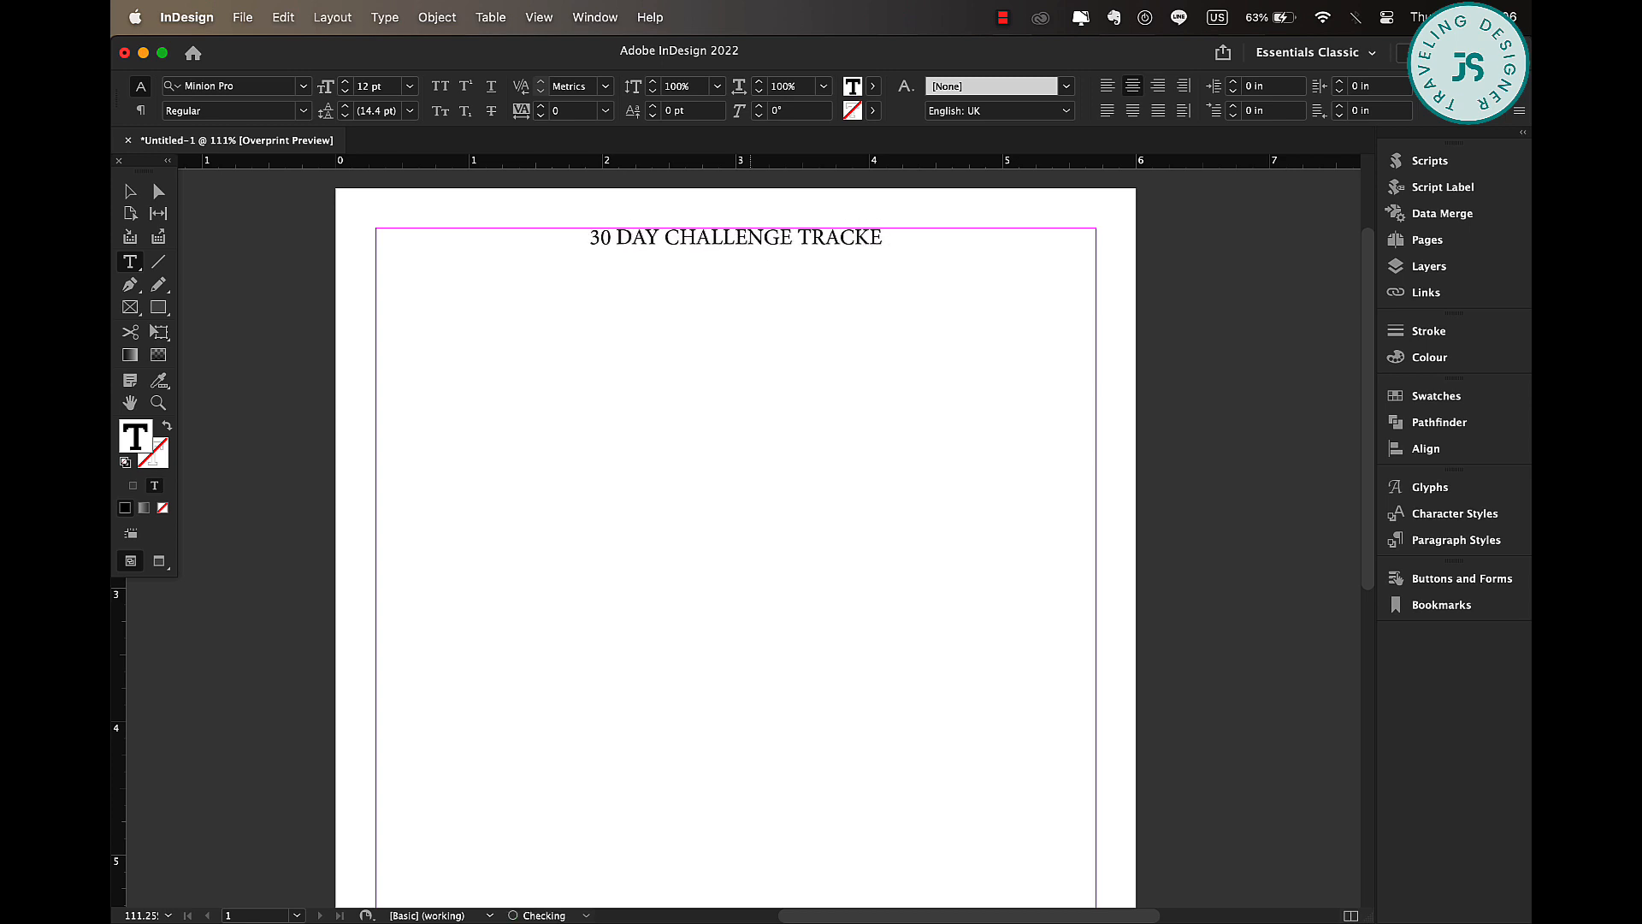
- Format the title text in the Anton font at 21 pt with tracking of 50
{"action": "key", "text": "super+a"}
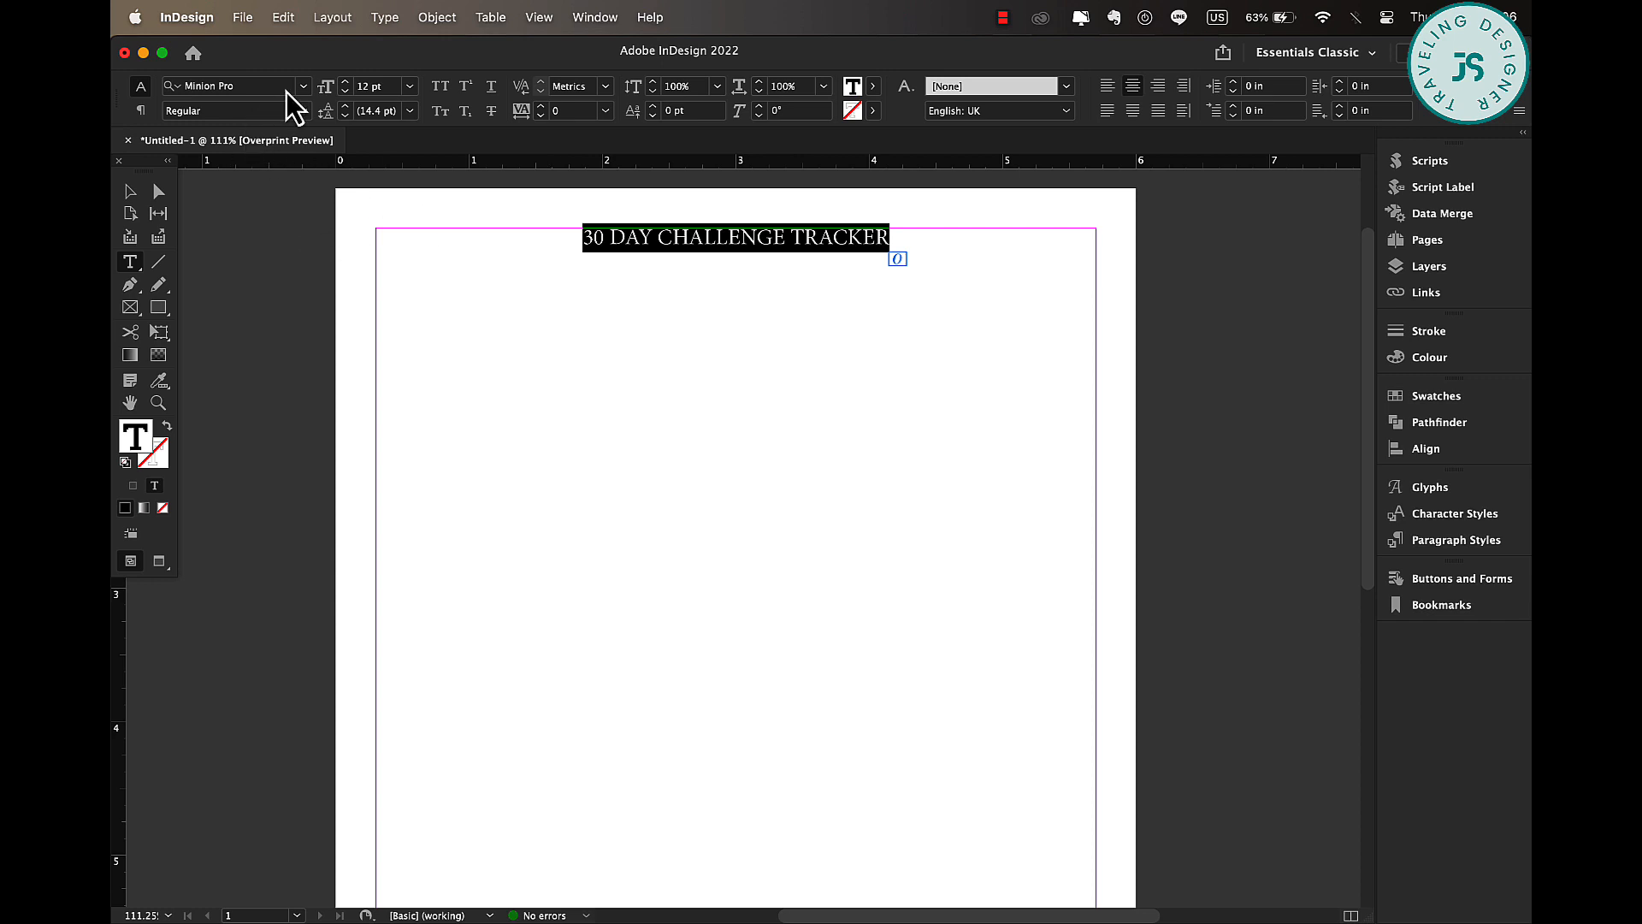
{"action": "left_click", "coordinate": [274, 89]}
{"action": "type", "text": "ANTON"}
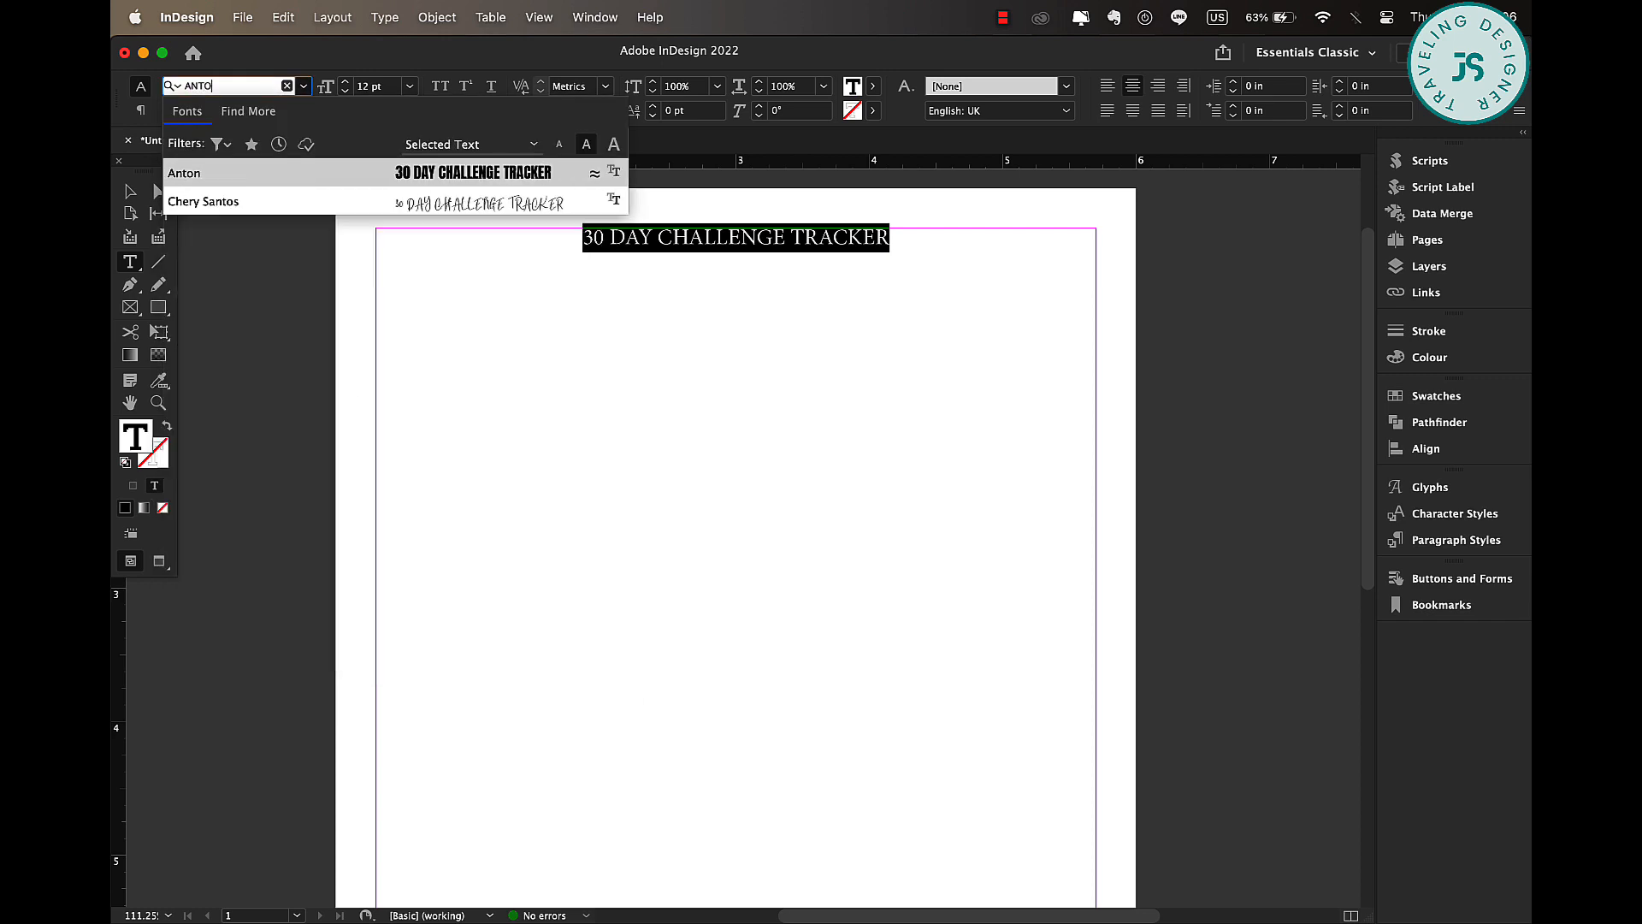
{"action": "left_click", "coordinate": [414, 173]}
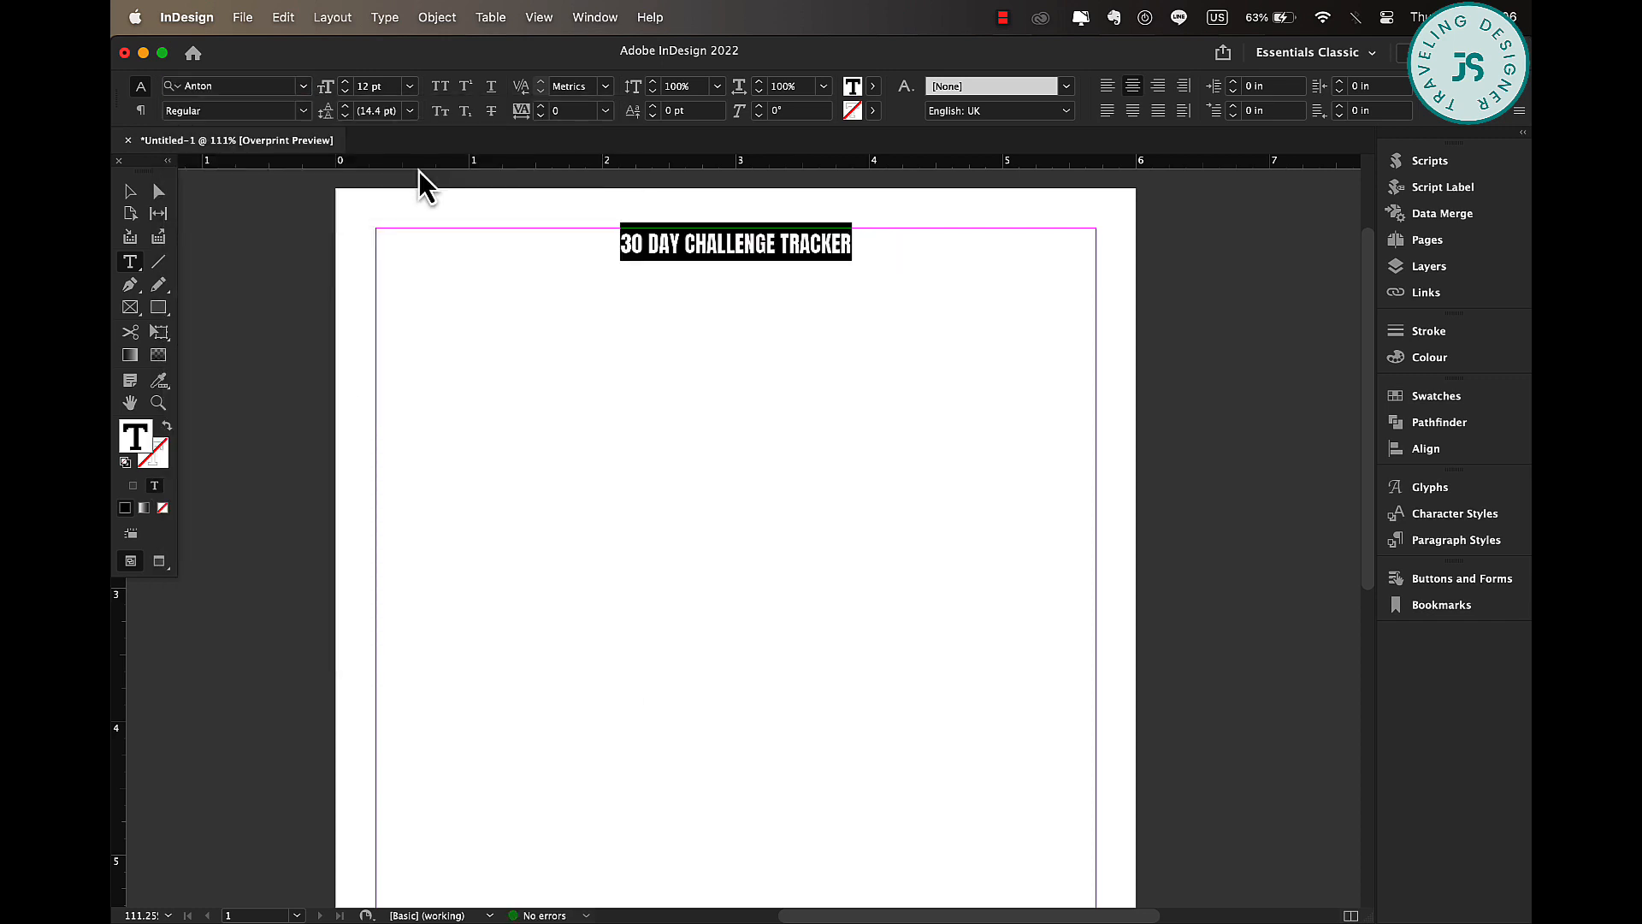
{"action": "left_click", "coordinate": [345, 82]}
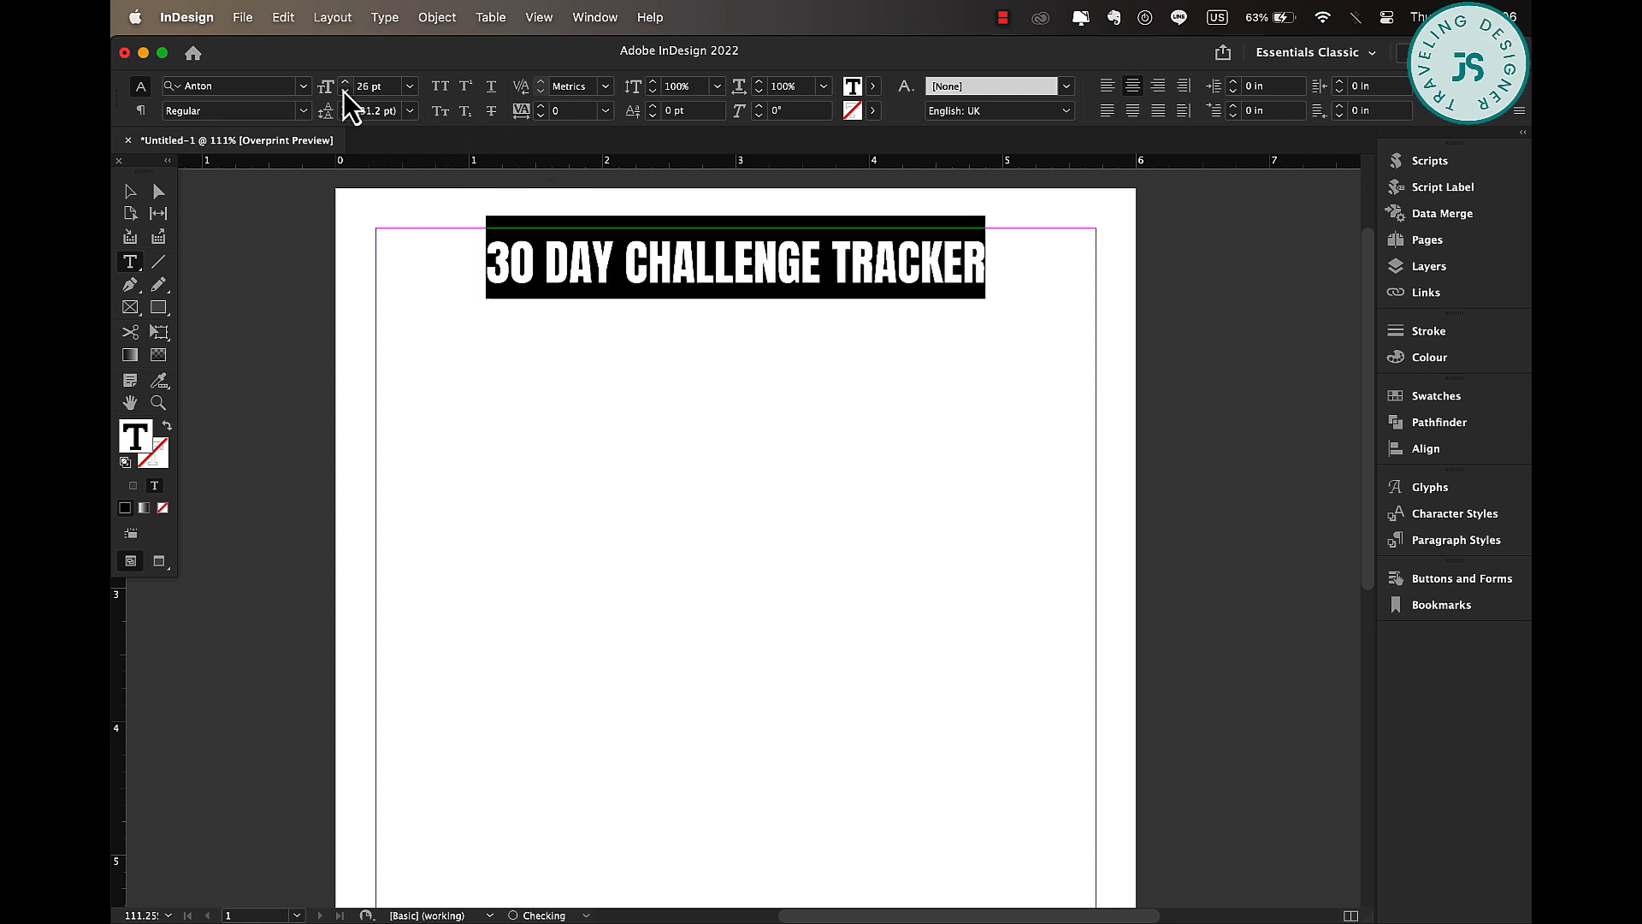
- Create a process CMYK swatch of C=55 M=23 Y=52 K=26 and apply it to the title text
{"action": "left_click", "coordinate": [873, 86]}
{"action": "left_click", "coordinate": [868, 114]}
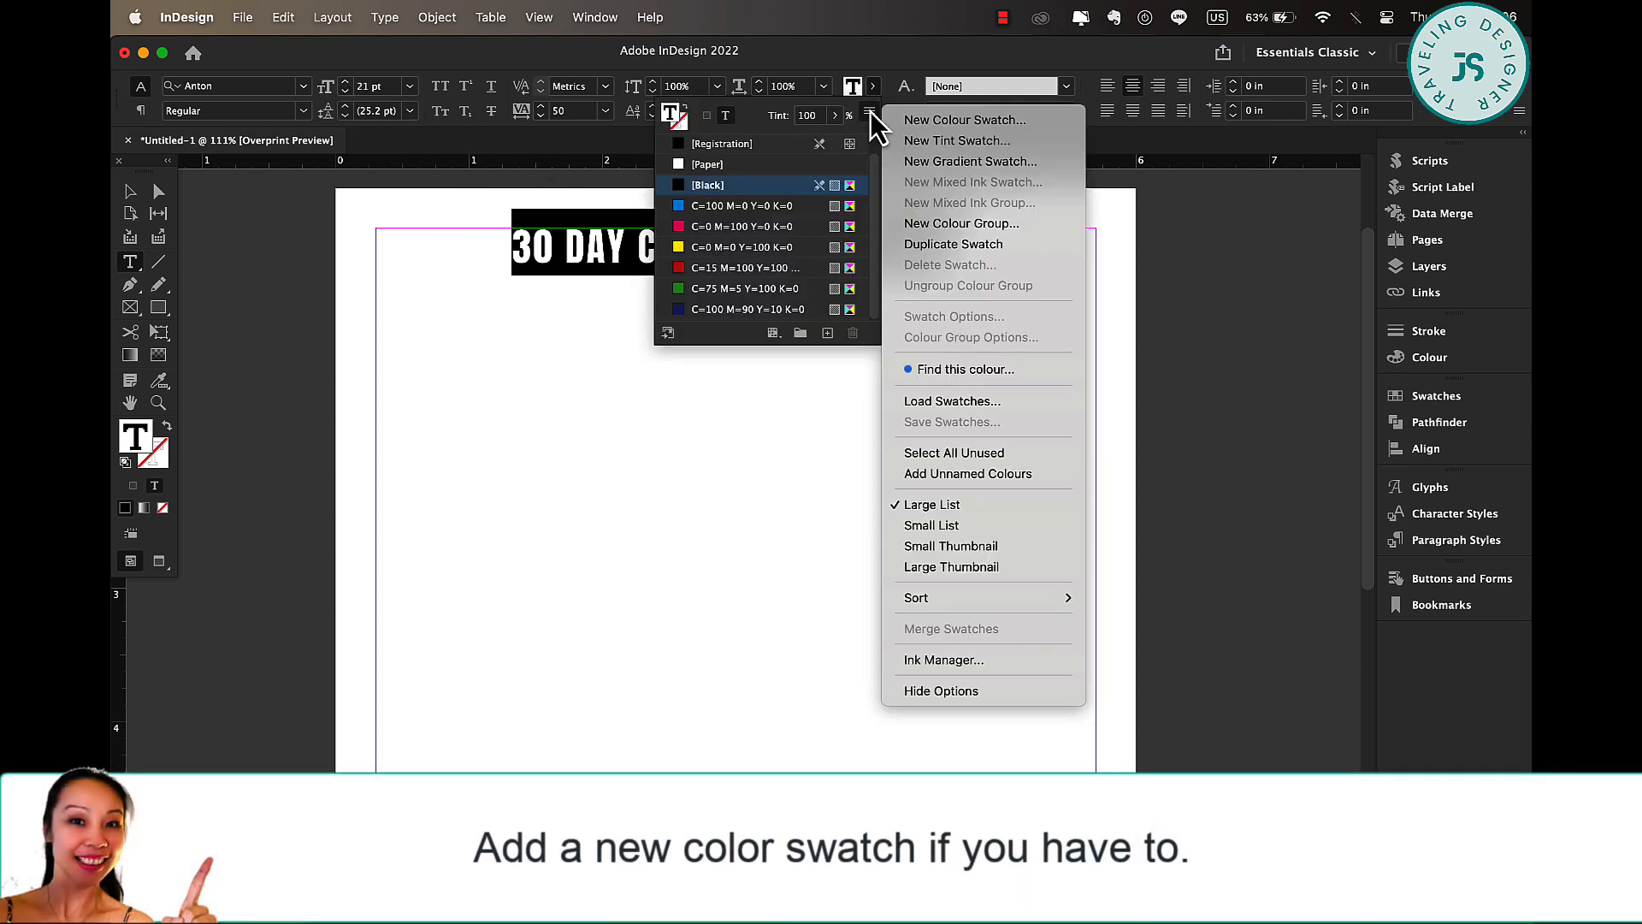
{"action": "left_click", "coordinate": [971, 122]}
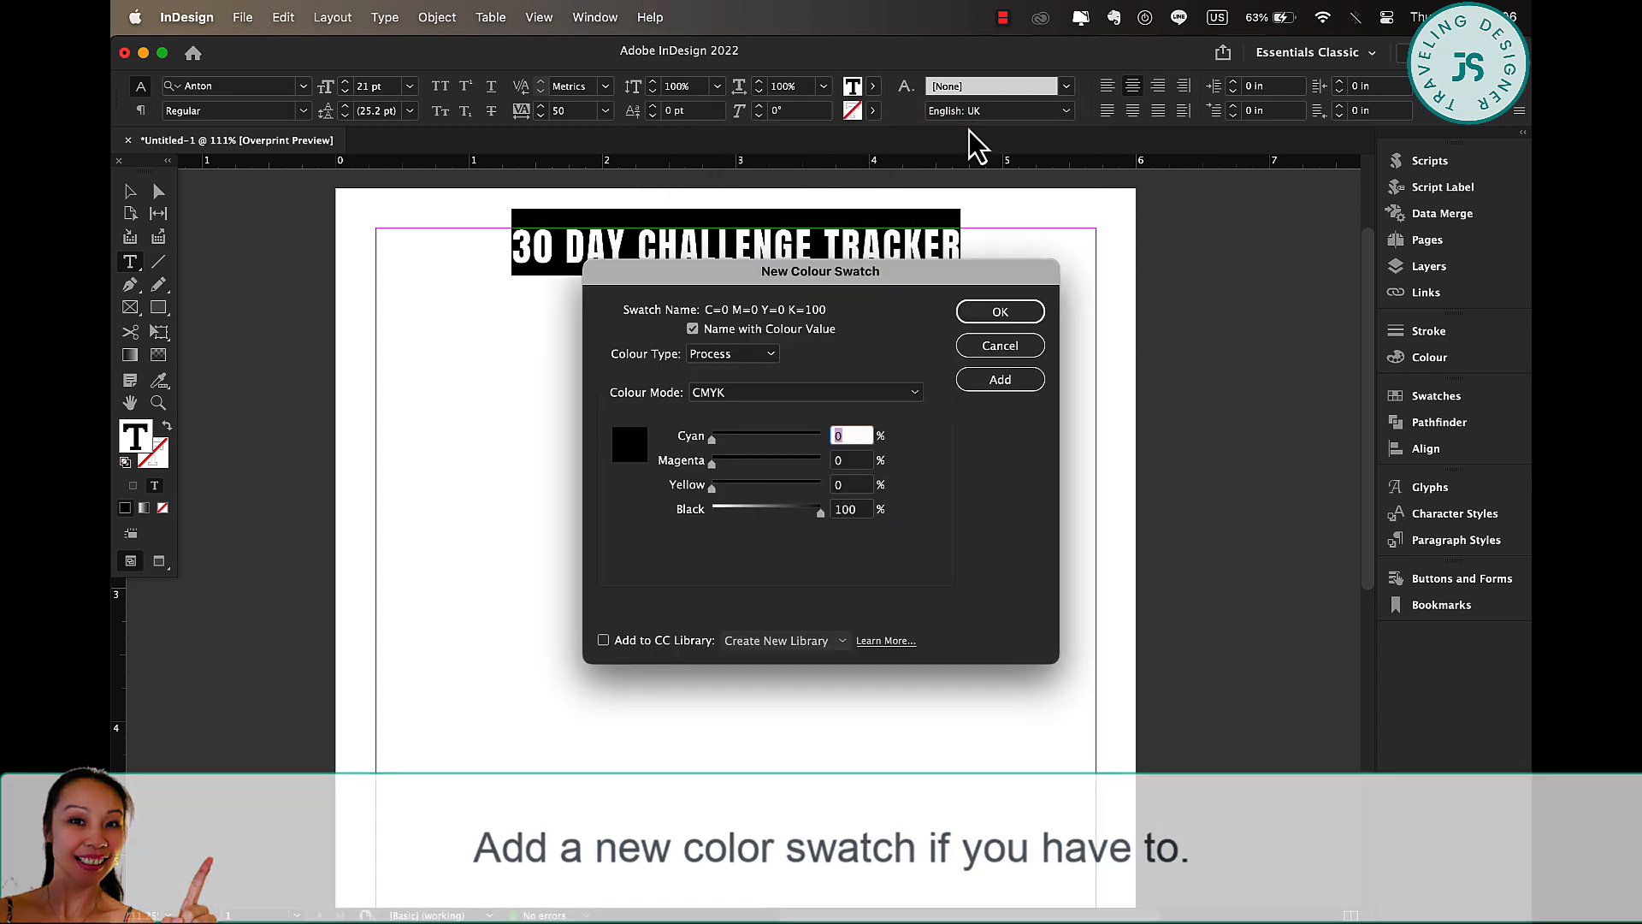
{"action": "left_click", "coordinate": [788, 511]}
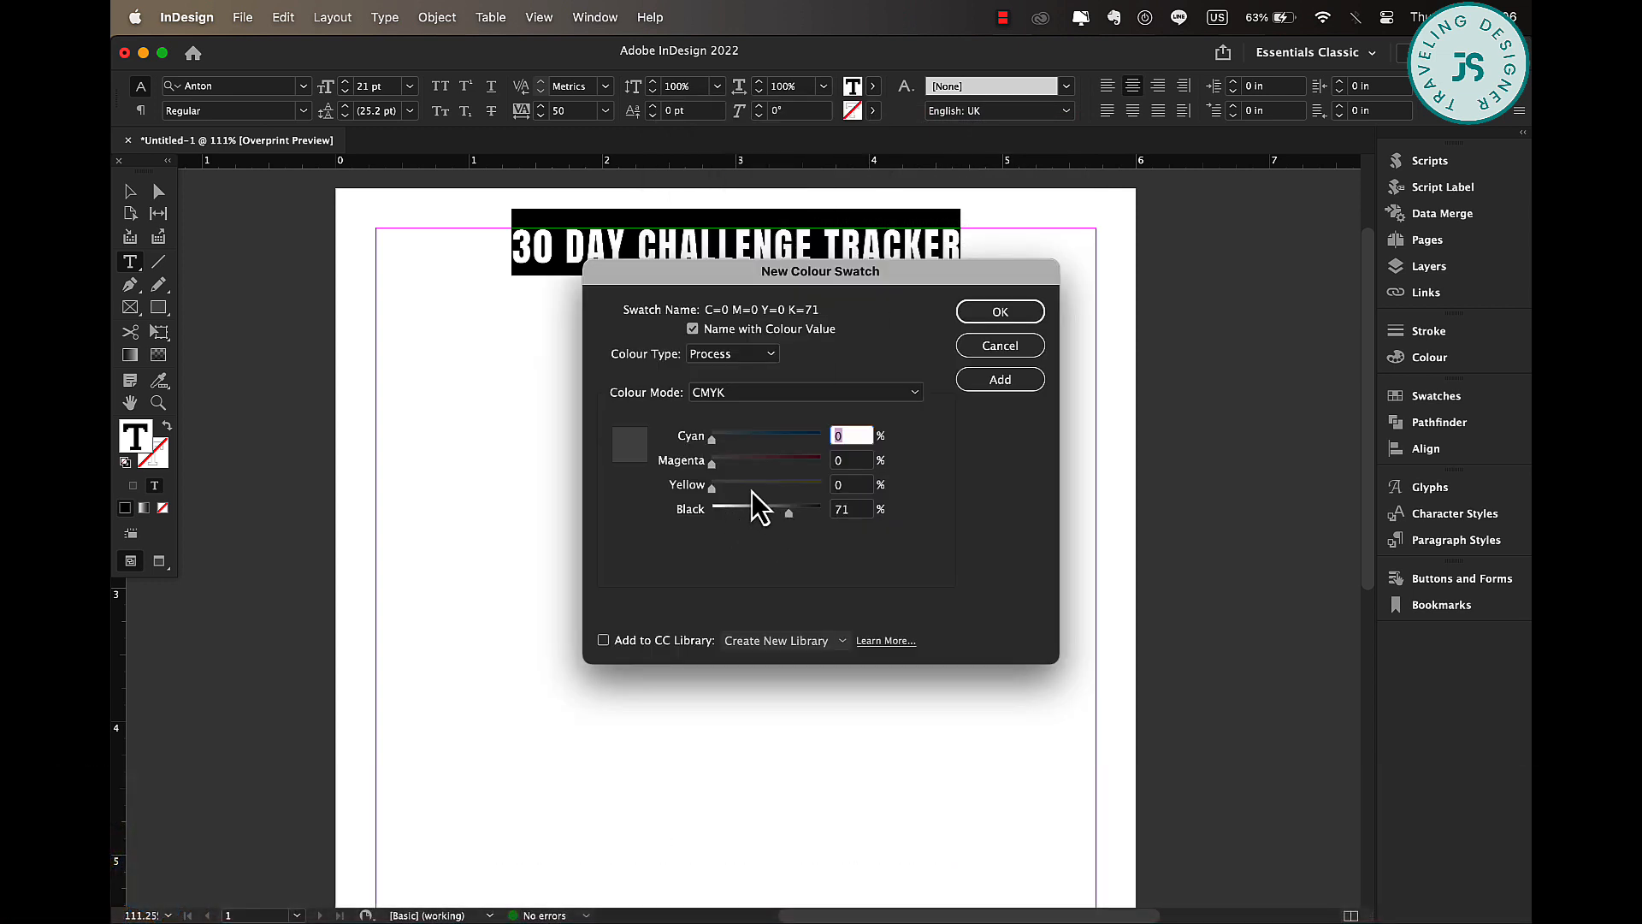
{"action": "left_click_drag", "start_coordinate": [717, 470], "coordinate": [736, 471]}
{"action": "left_click", "coordinate": [741, 514]}
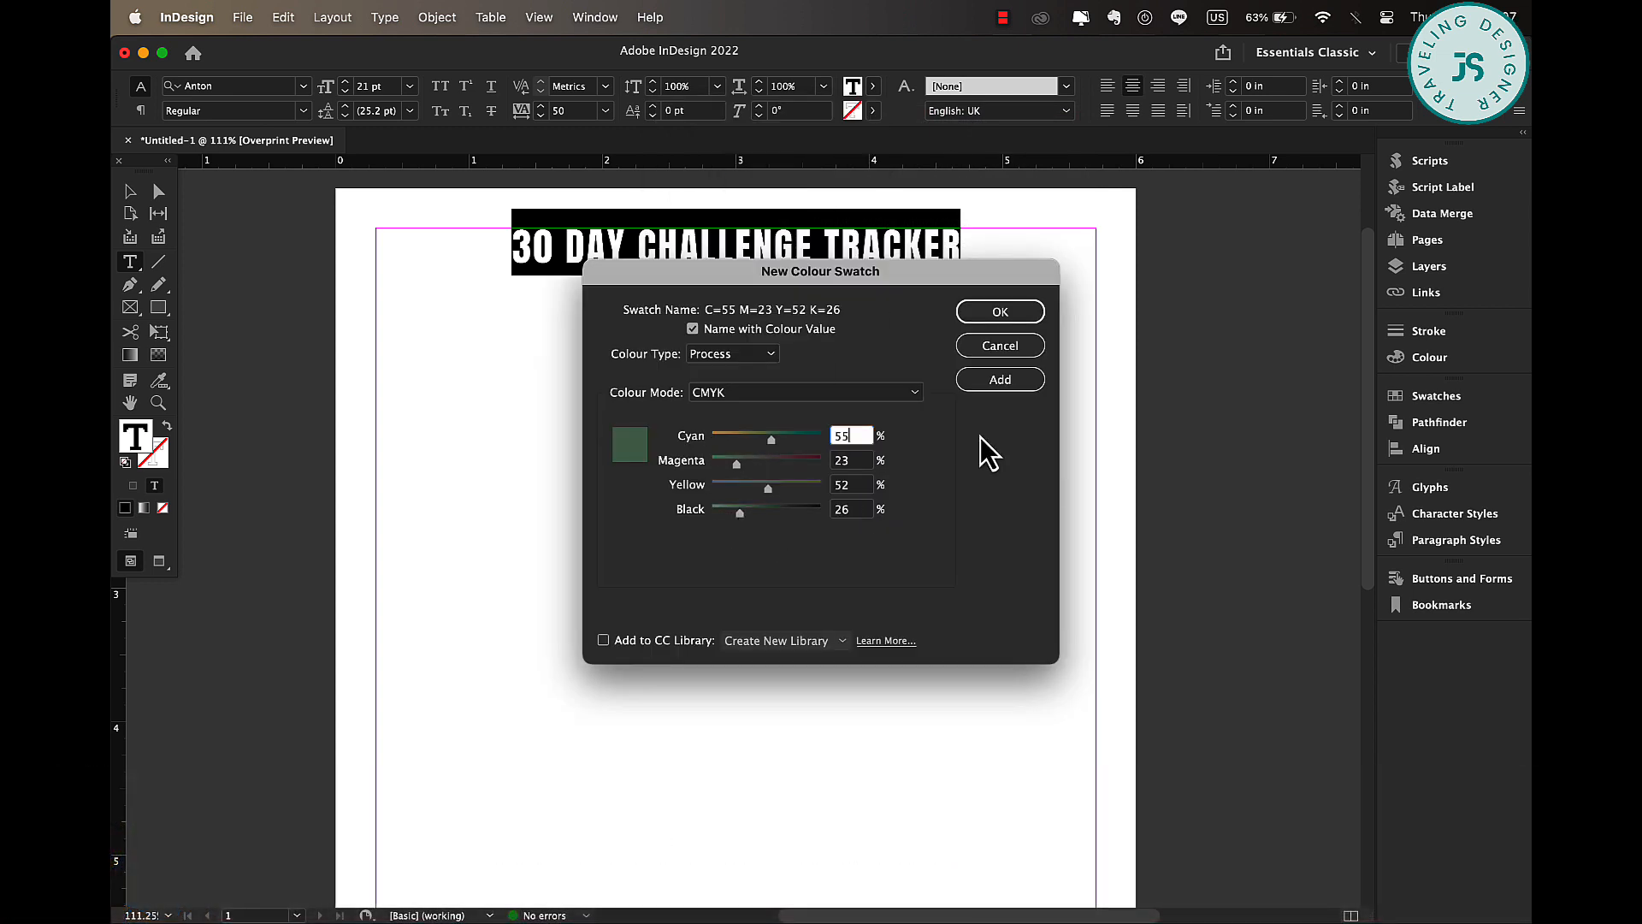
{"action": "left_click", "coordinate": [1002, 385]}
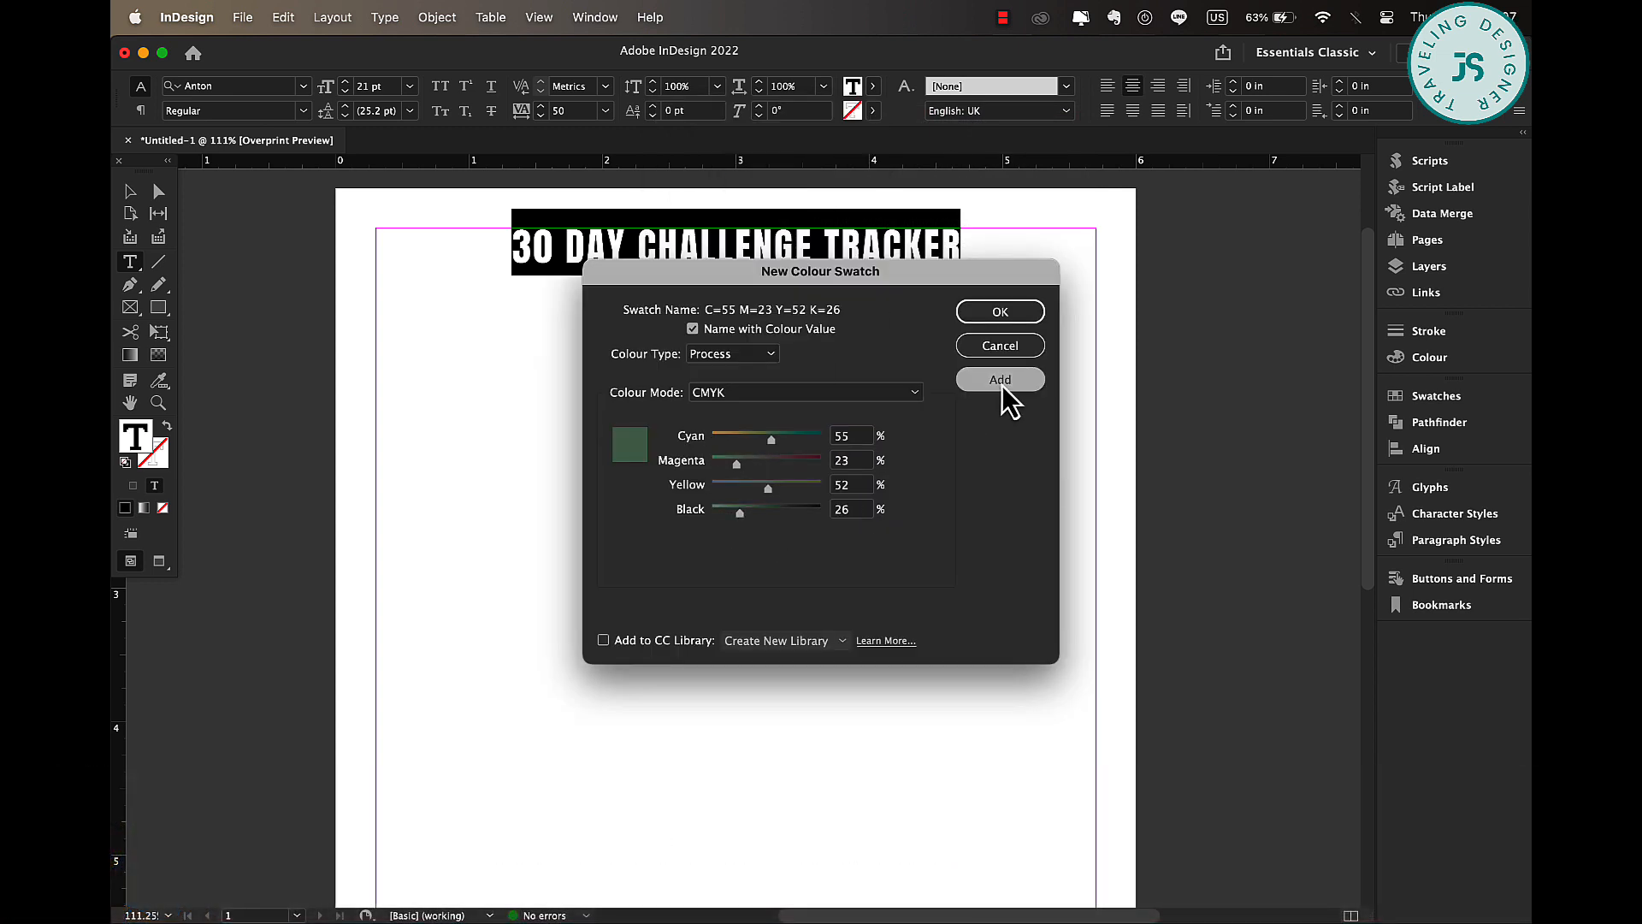
{"action": "left_click", "coordinate": [1007, 313]}
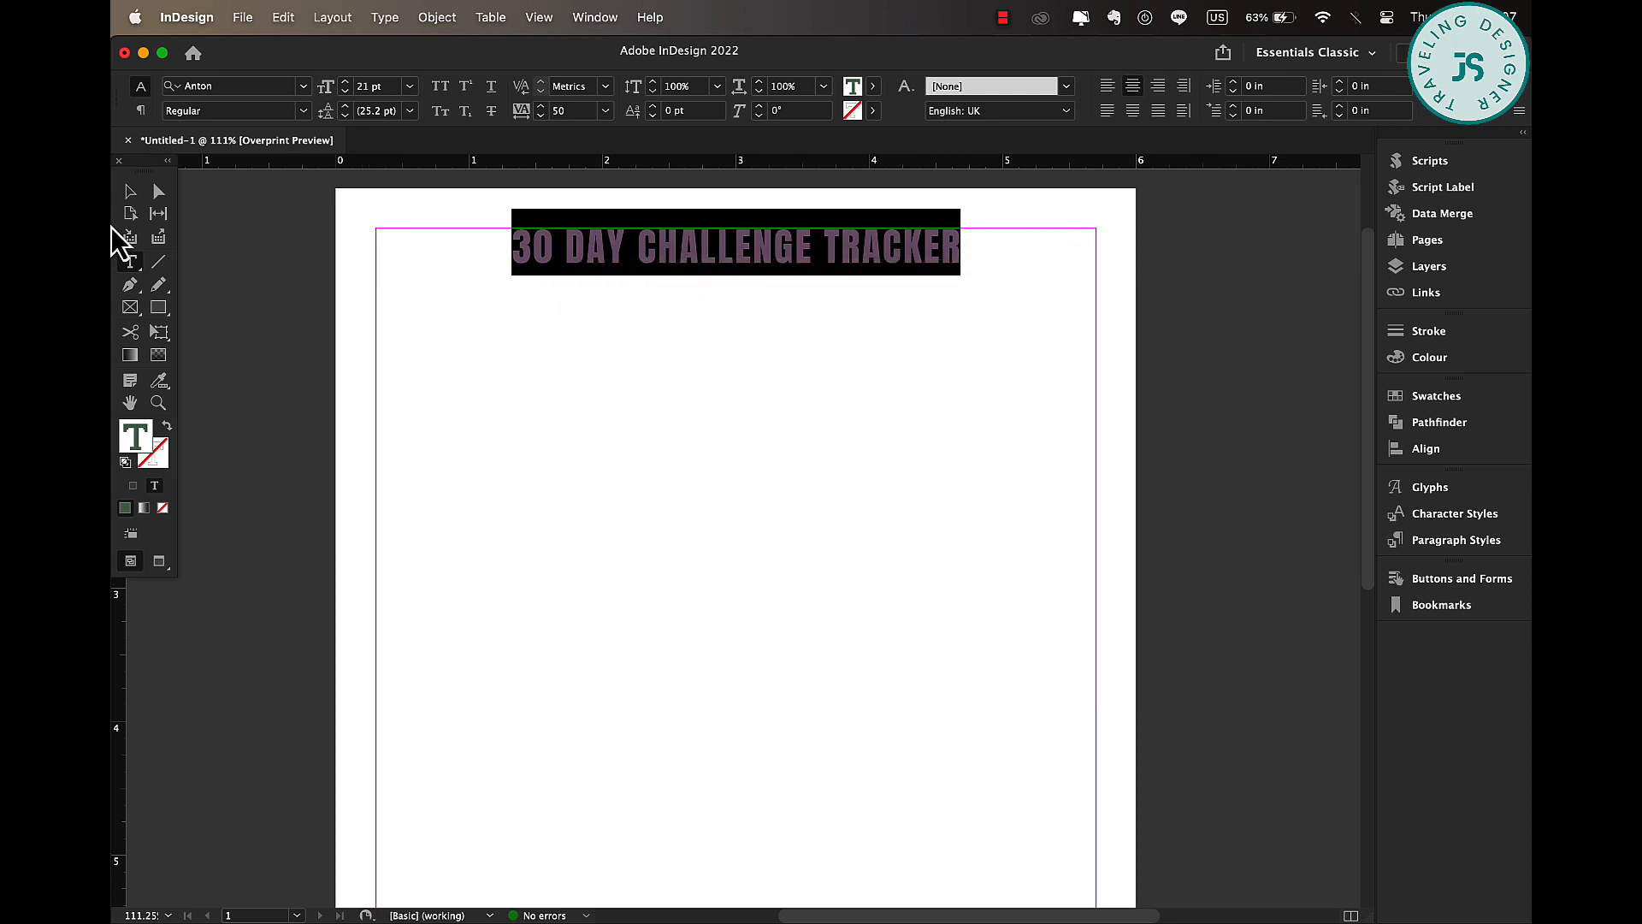
- Fit the title frame's height to its text and deselect the frame
{"action": "left_click", "coordinate": [129, 192]}
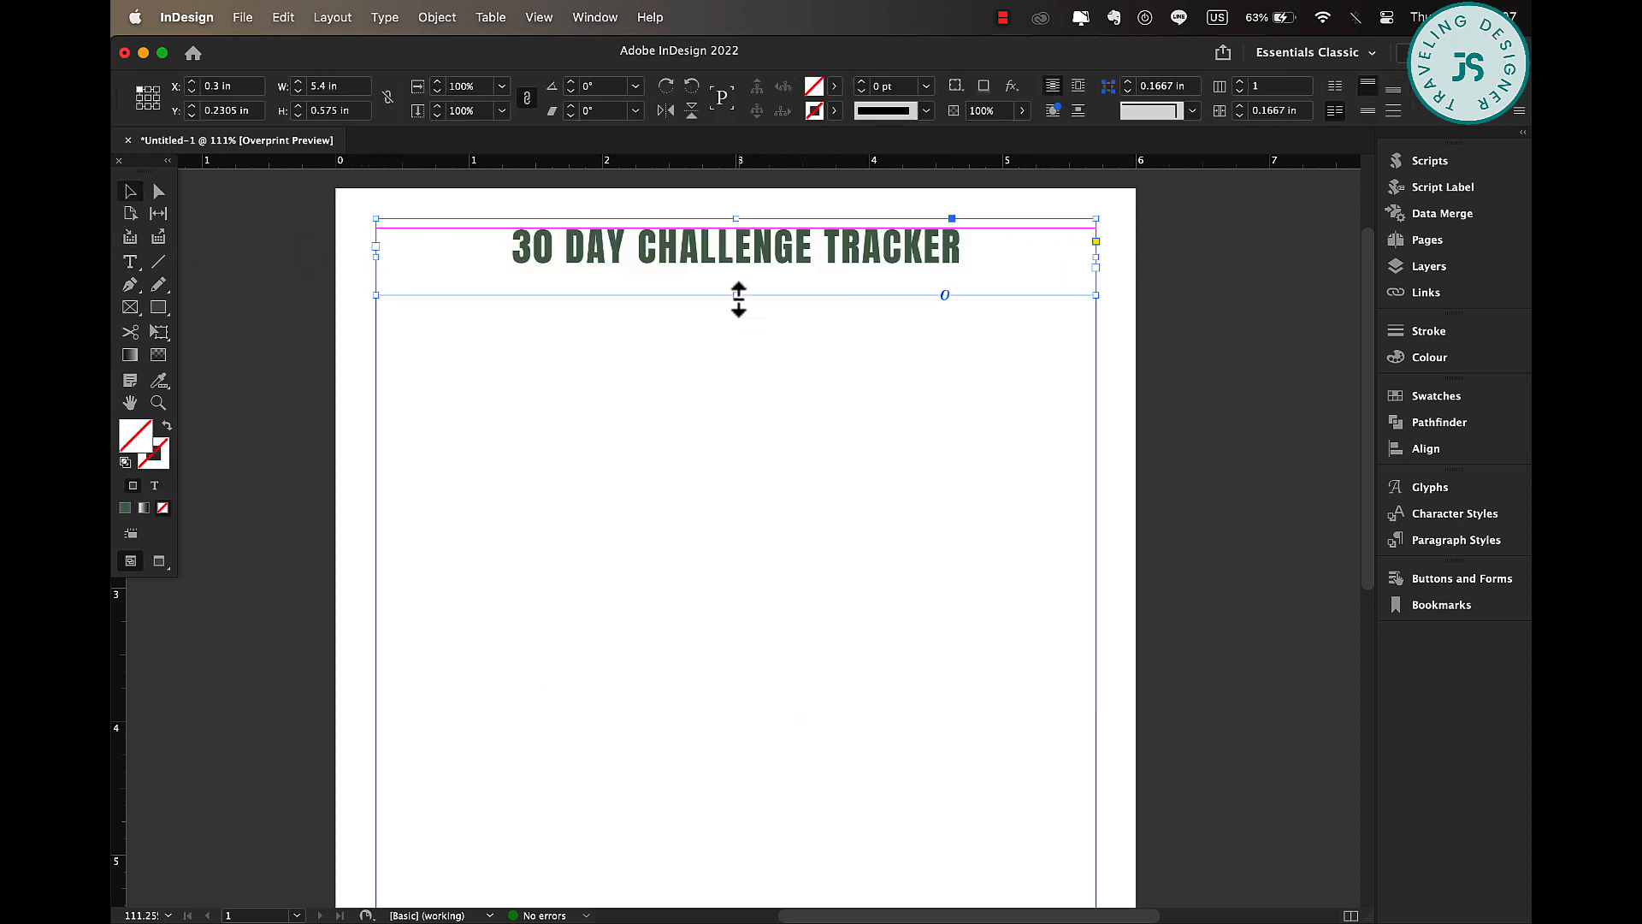
{"action": "double_click", "coordinate": [738, 295]}
{"action": "left_click", "coordinate": [742, 304]}
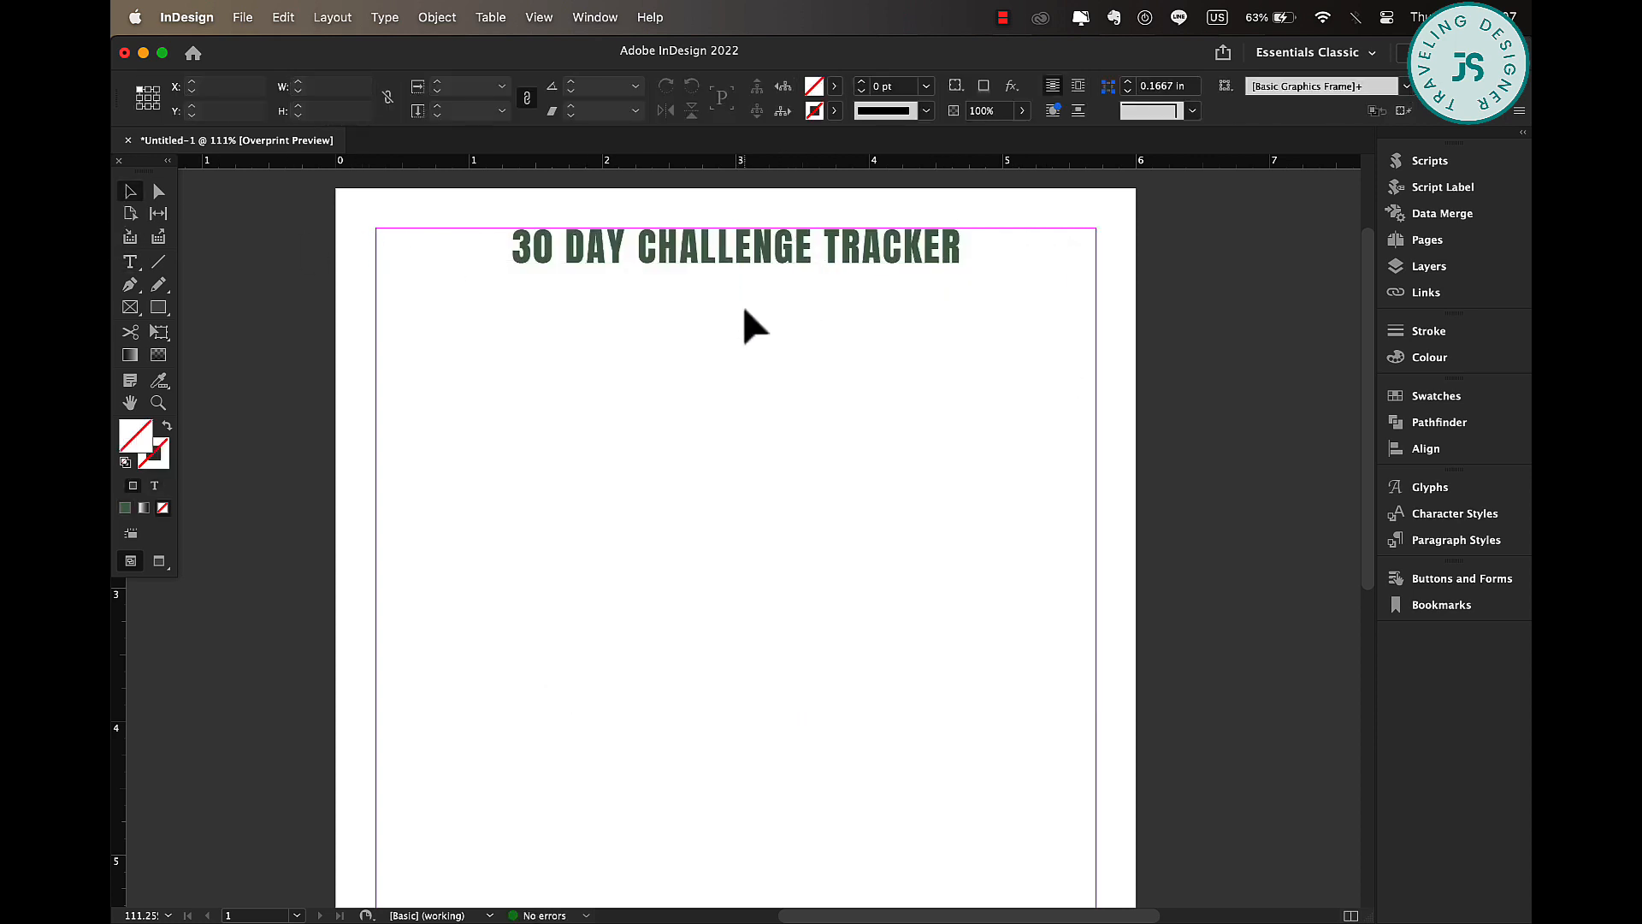
- Add a text frame about 2.83 x 0.39 in below the title with the centred text "change your habits"
{"action": "left_click", "coordinate": [130, 262]}
{"action": "left_click_drag", "start_coordinate": [550, 285], "coordinate": [923, 330]}
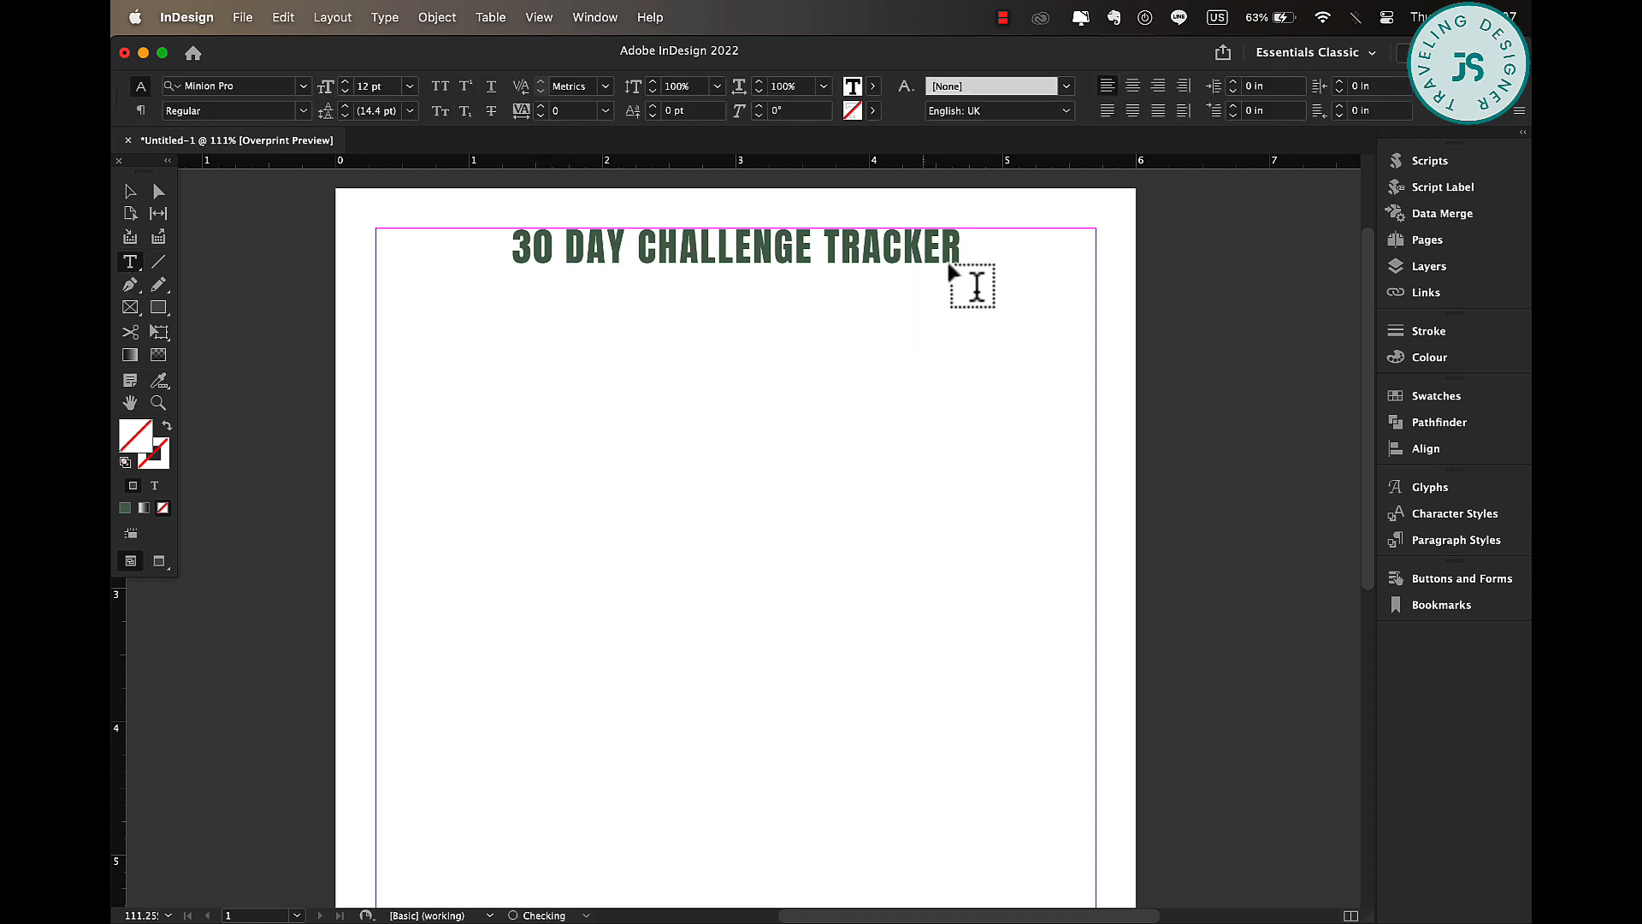
{"action": "left_click", "coordinate": [1133, 87]}
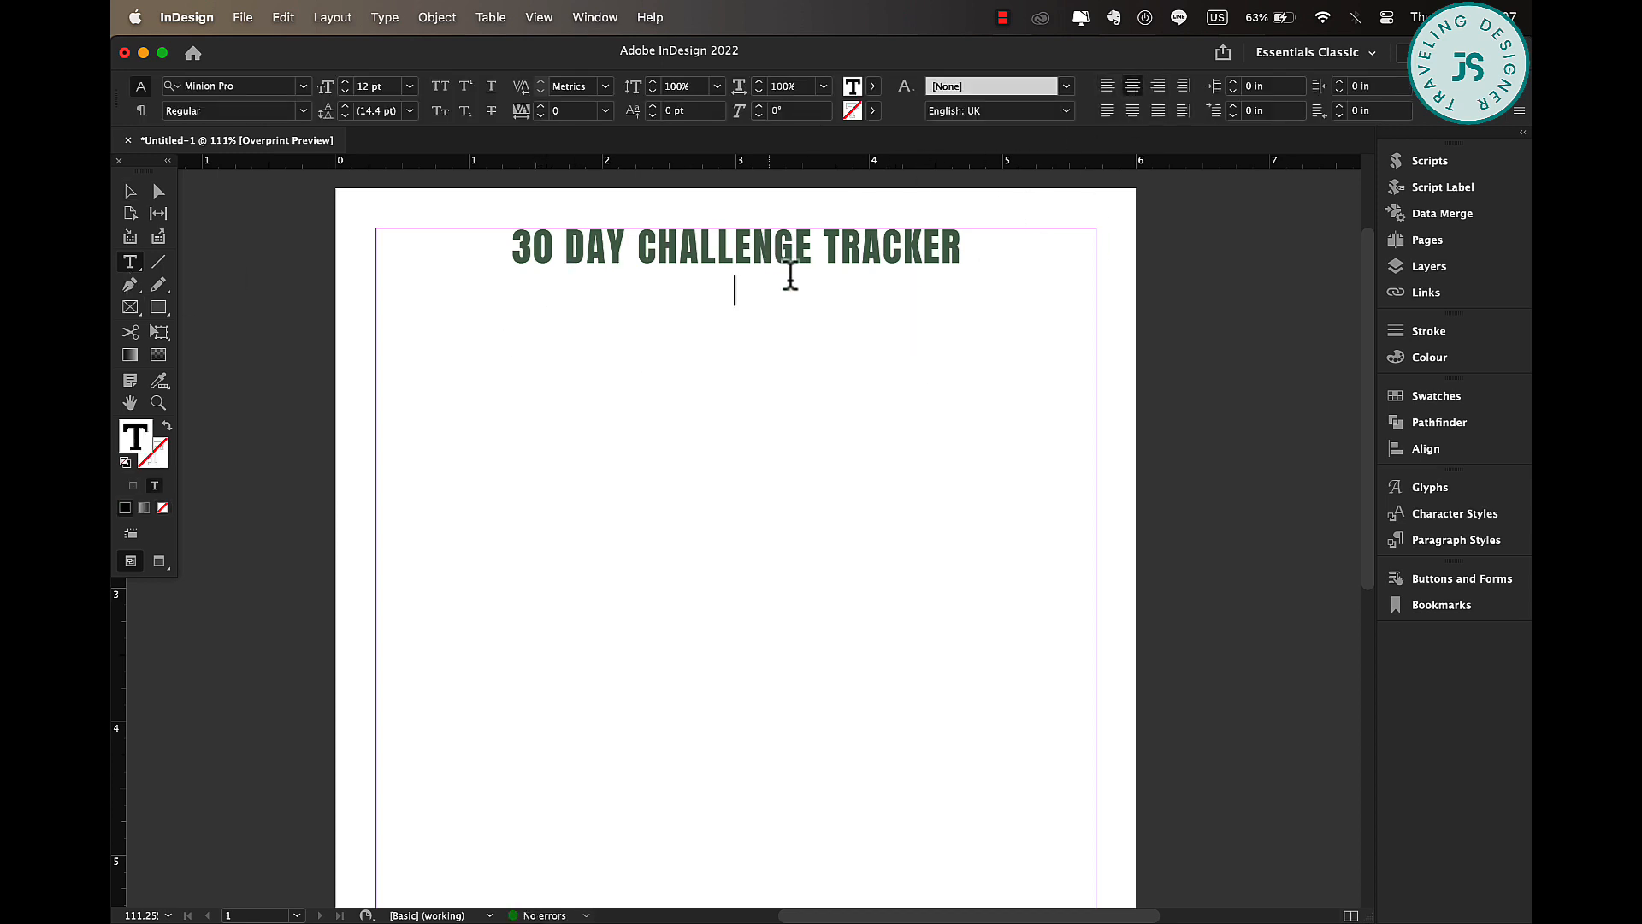
{"action": "type", "text": "change your habits"}
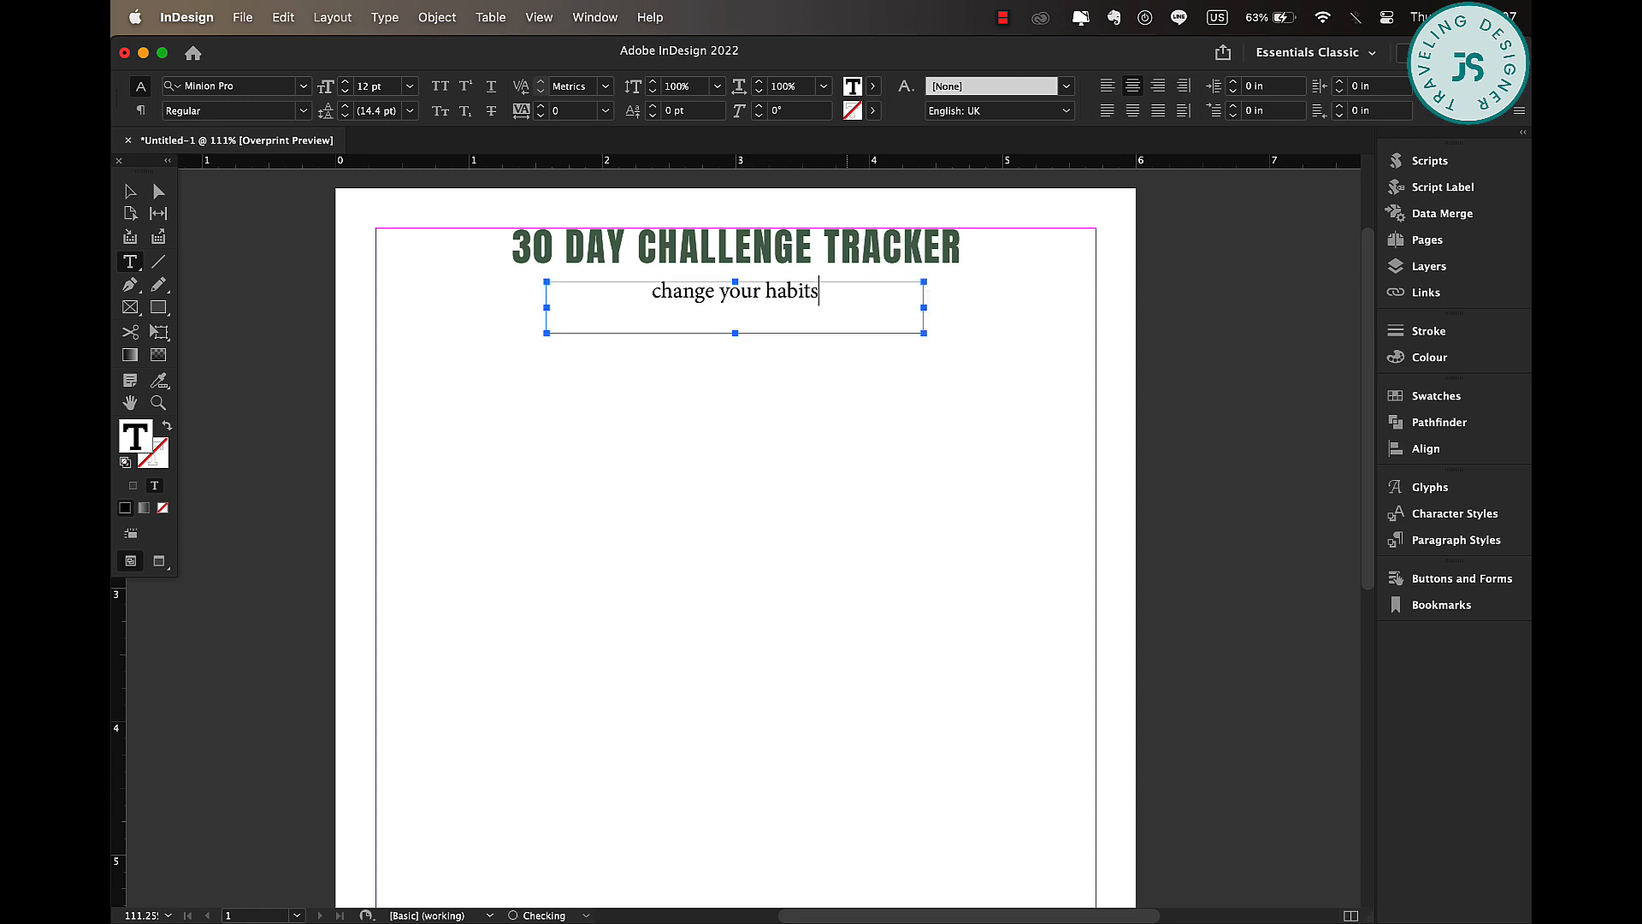
- Set the font of the "change your habits" text to Andrea Bilarosa
{"action": "key", "text": "super+a"}
{"action": "left_click", "coordinate": [303, 86]}
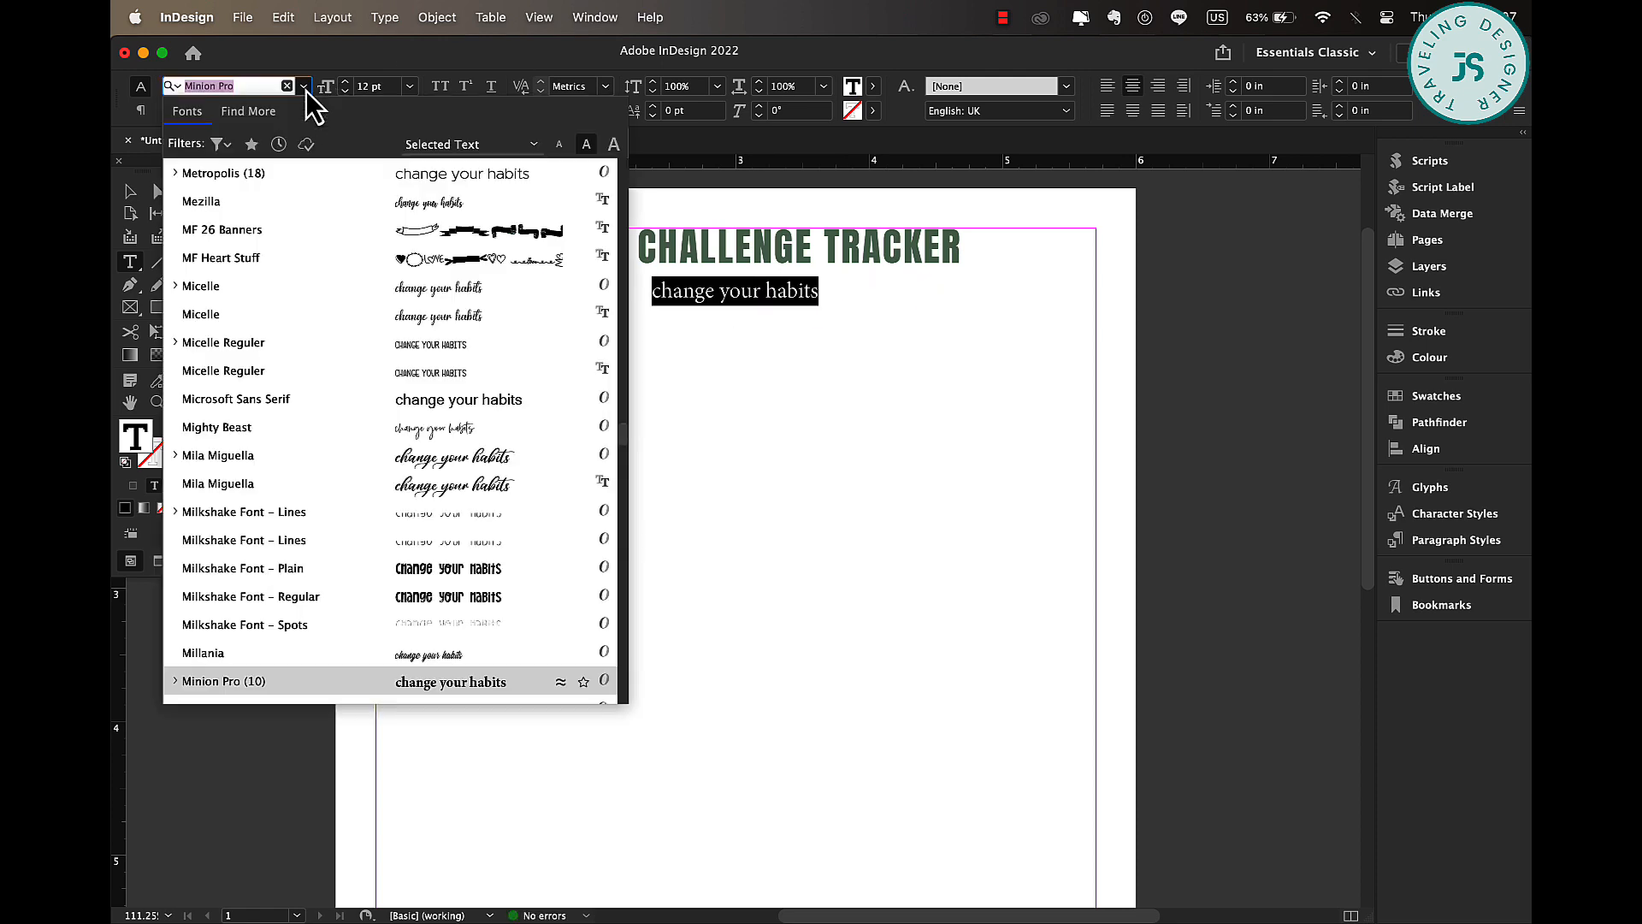
{"action": "type", "text": "andrea"}
{"action": "left_click", "coordinate": [443, 172]}
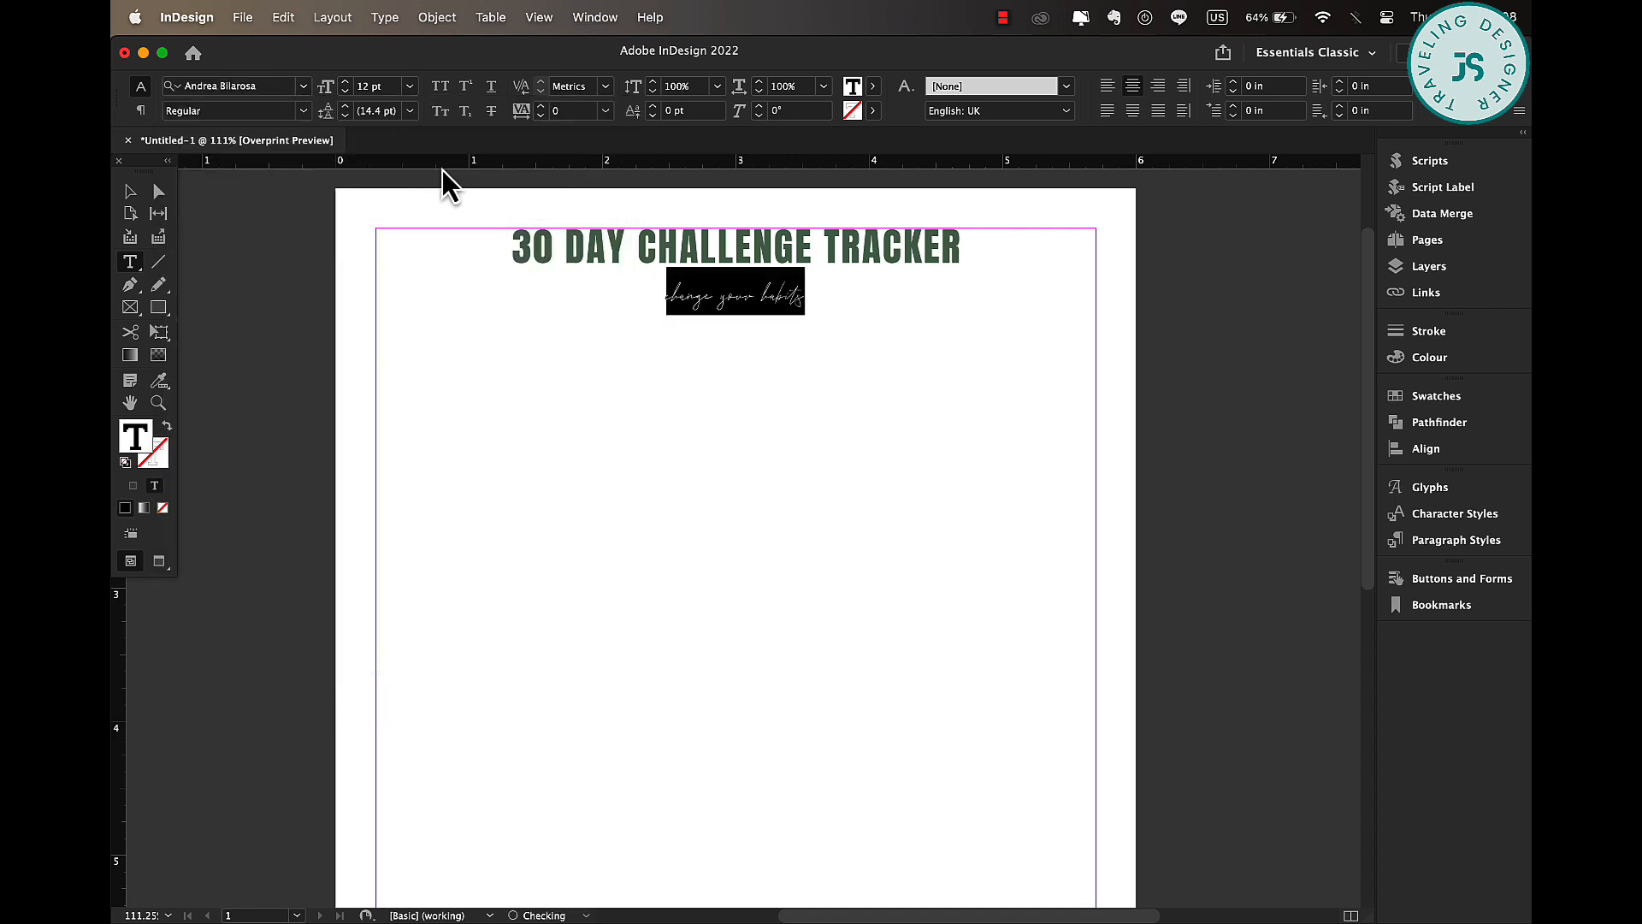
- Enlarge the "change your habits" text to 23 pt
{"action": "left_click", "coordinate": [135, 192]}
{"action": "double_click", "coordinate": [767, 291]}
{"action": "key", "text": "super+a"}
{"action": "left_click", "coordinate": [348, 82]}
{"action": "left_click", "coordinate": [349, 82]}
{"action": "left_click", "coordinate": [348, 82]}
{"action": "left_click", "coordinate": [348, 82]}
{"action": "left_click", "coordinate": [348, 82]}
{"action": "left_click", "coordinate": [348, 82]}
{"action": "left_click", "coordinate": [348, 82]}
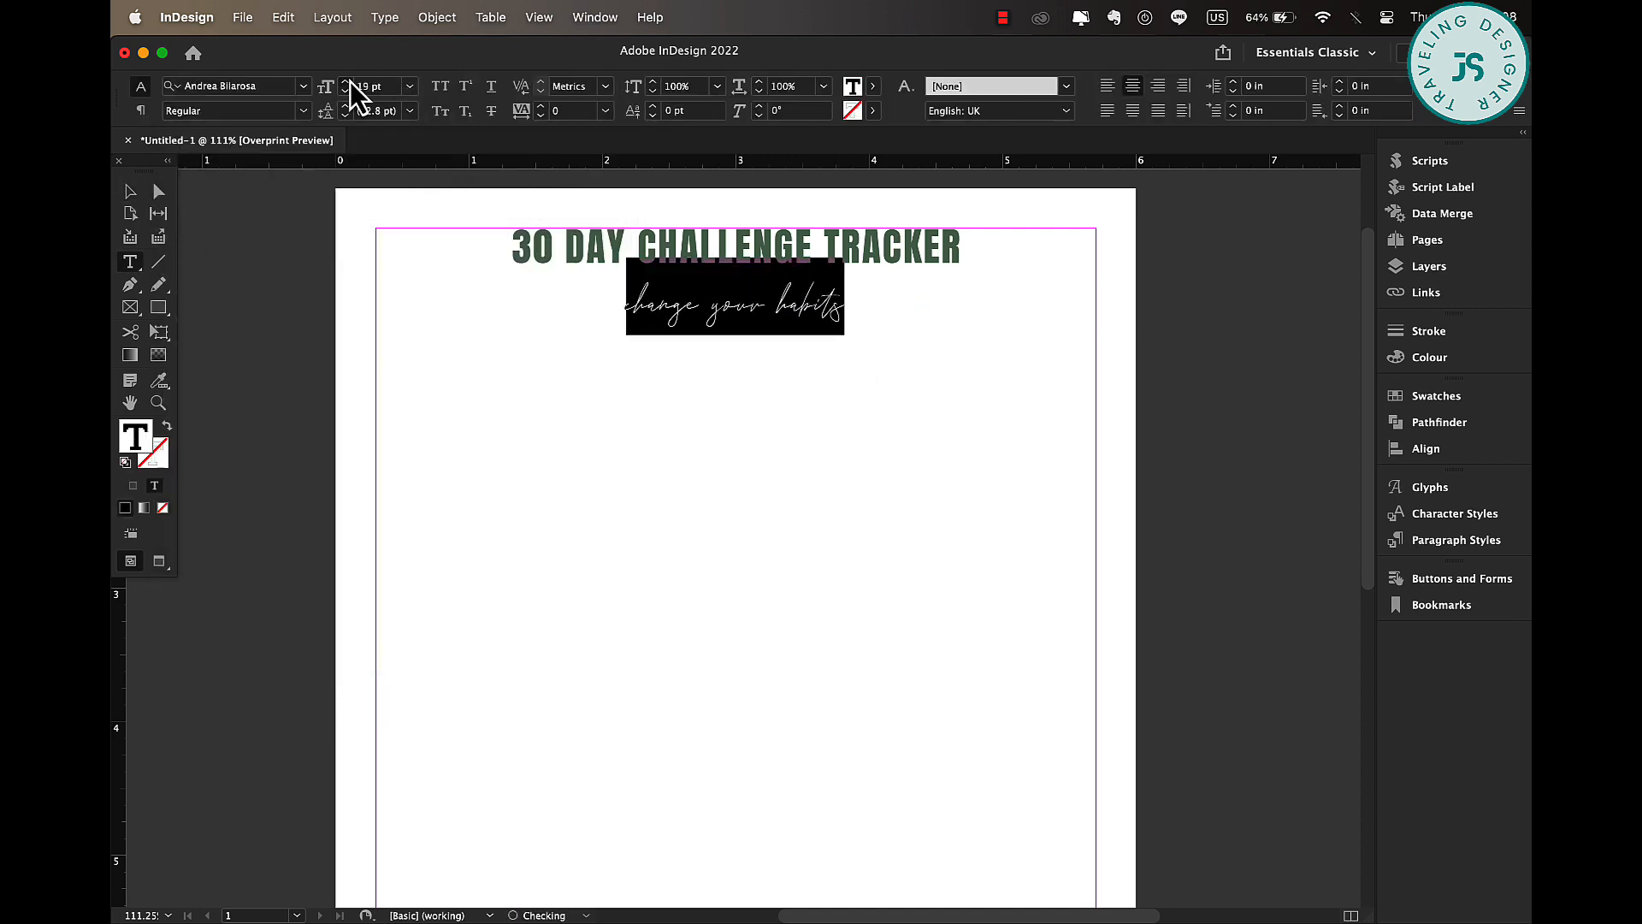
{"action": "left_click", "coordinate": [348, 82]}
{"action": "left_click", "coordinate": [348, 82]}
{"action": "left_click", "coordinate": [348, 82]}
{"action": "left_click", "coordinate": [348, 83]}
- Move the "change your habits" frame up over the title, to about Y 0.36 in, and set its text to 17 pt
{"action": "left_click", "coordinate": [135, 193]}
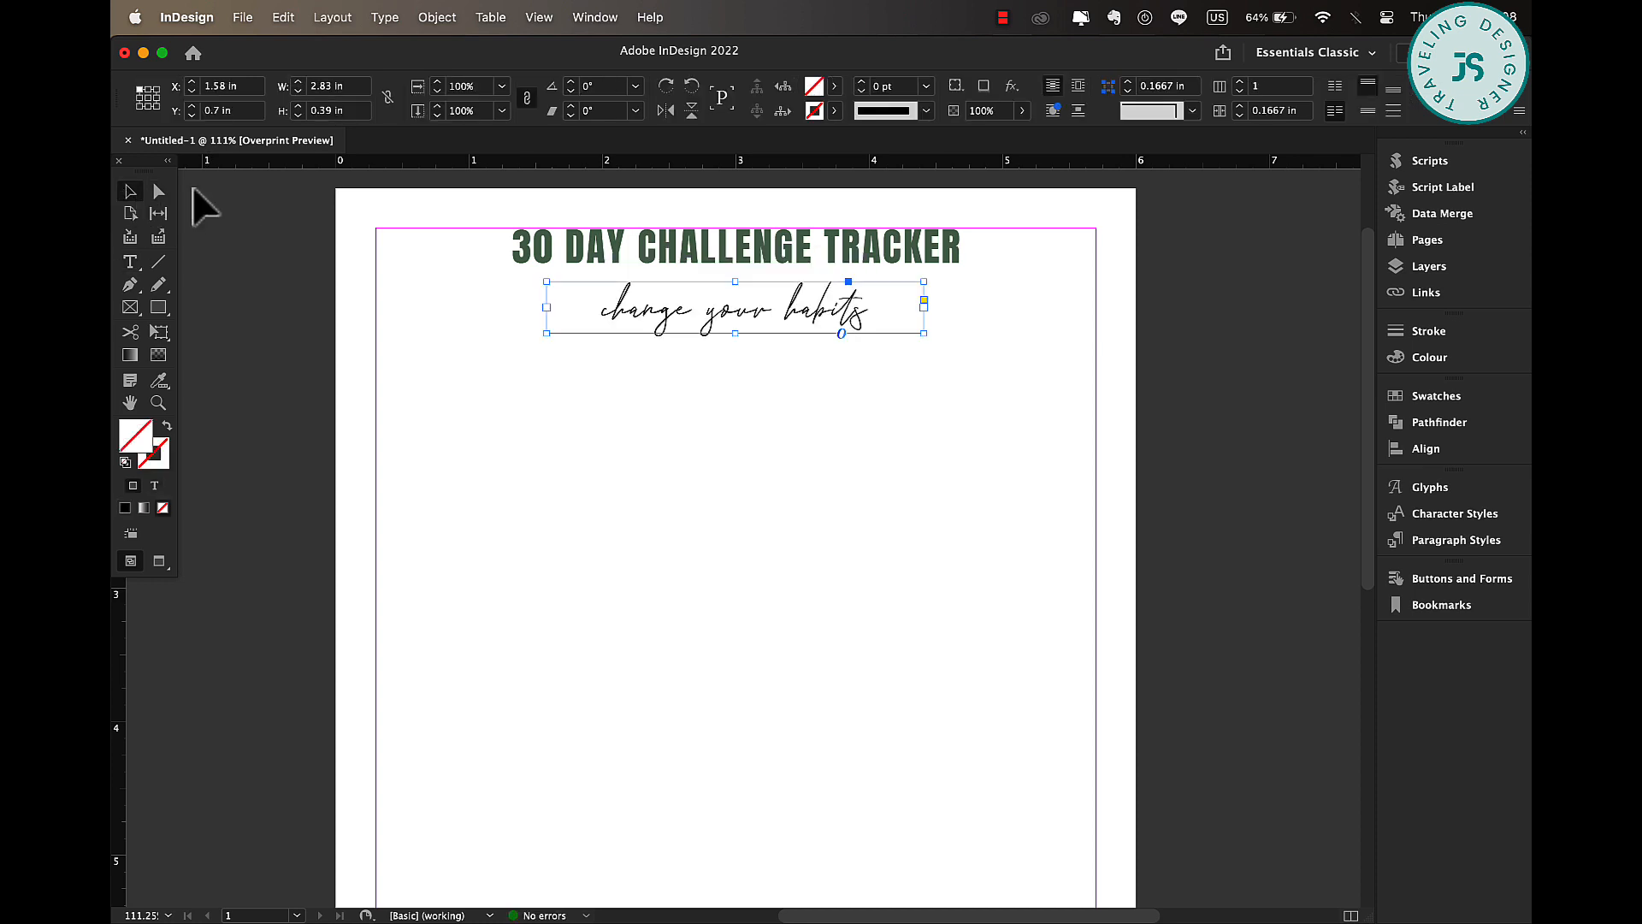
{"action": "left_click_drag", "start_coordinate": [795, 308], "coordinate": [795, 260]}
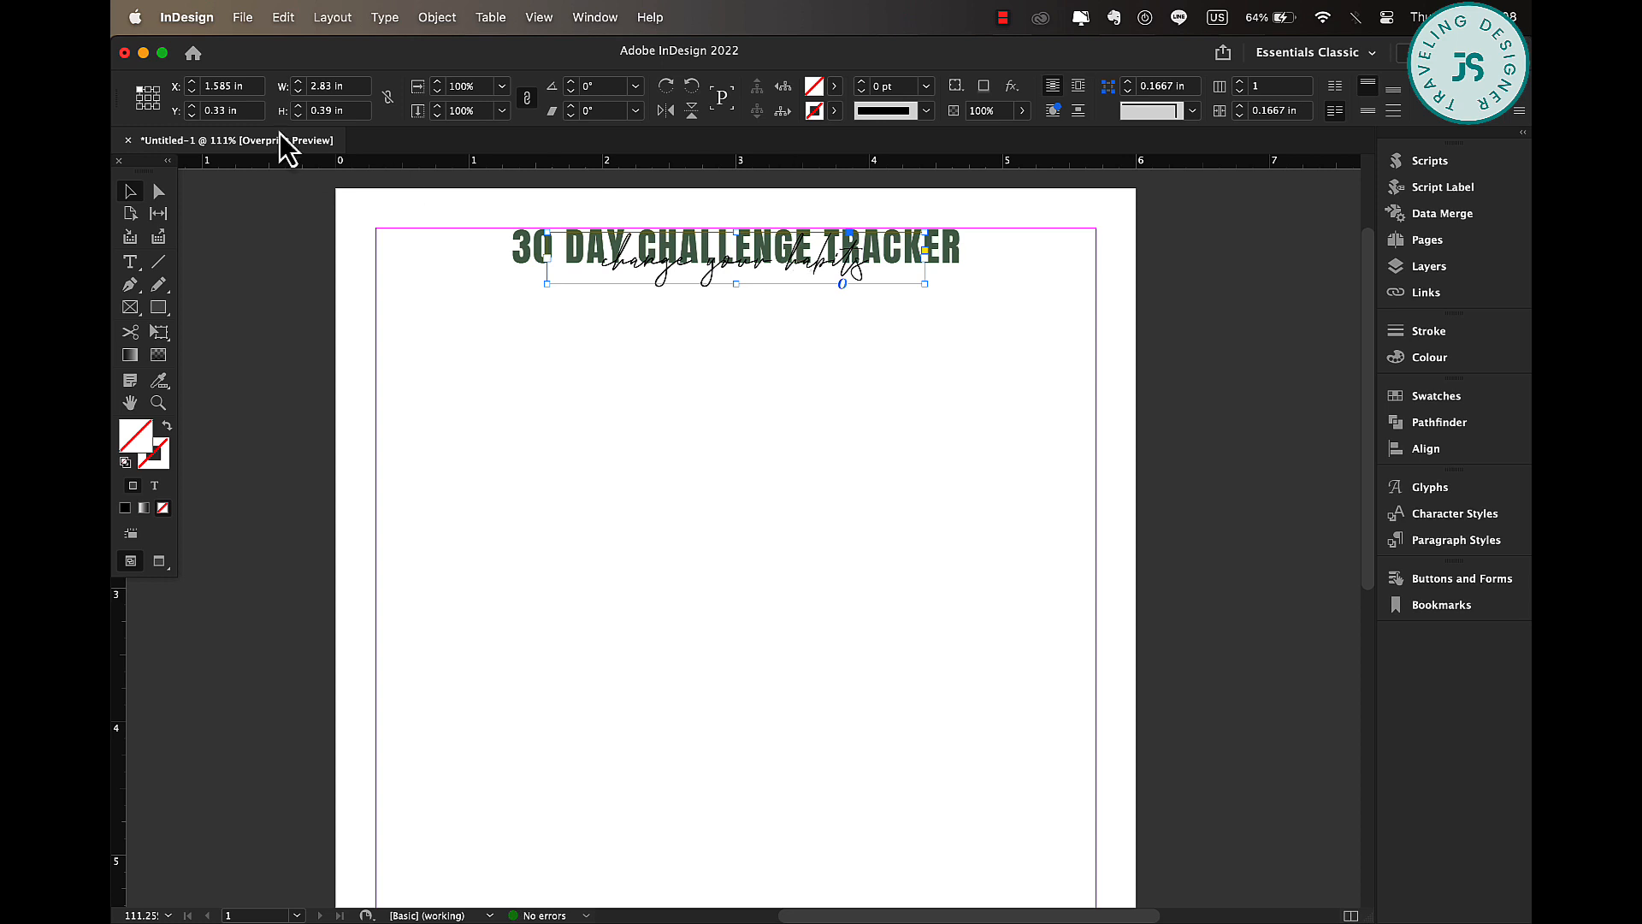
{"action": "triple_click", "coordinate": [661, 265]}
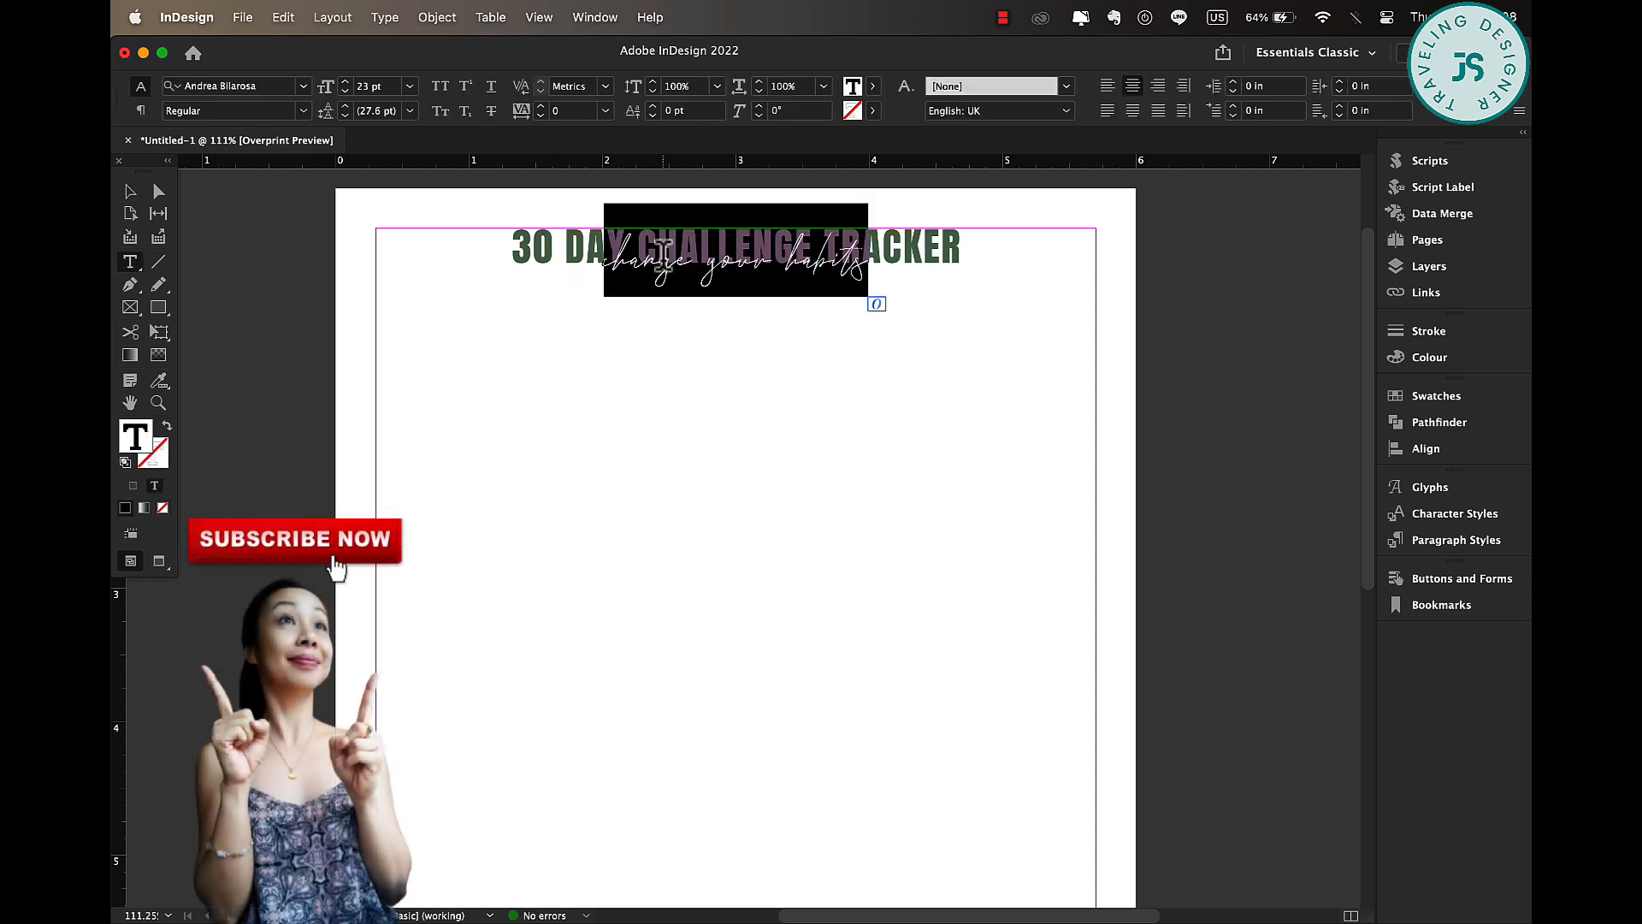
{"action": "left_click", "coordinate": [346, 93]}
{"action": "left_click", "coordinate": [345, 92]}
{"action": "left_click", "coordinate": [345, 92]}
{"action": "left_click", "coordinate": [346, 92]}
{"action": "left_click", "coordinate": [345, 93]}
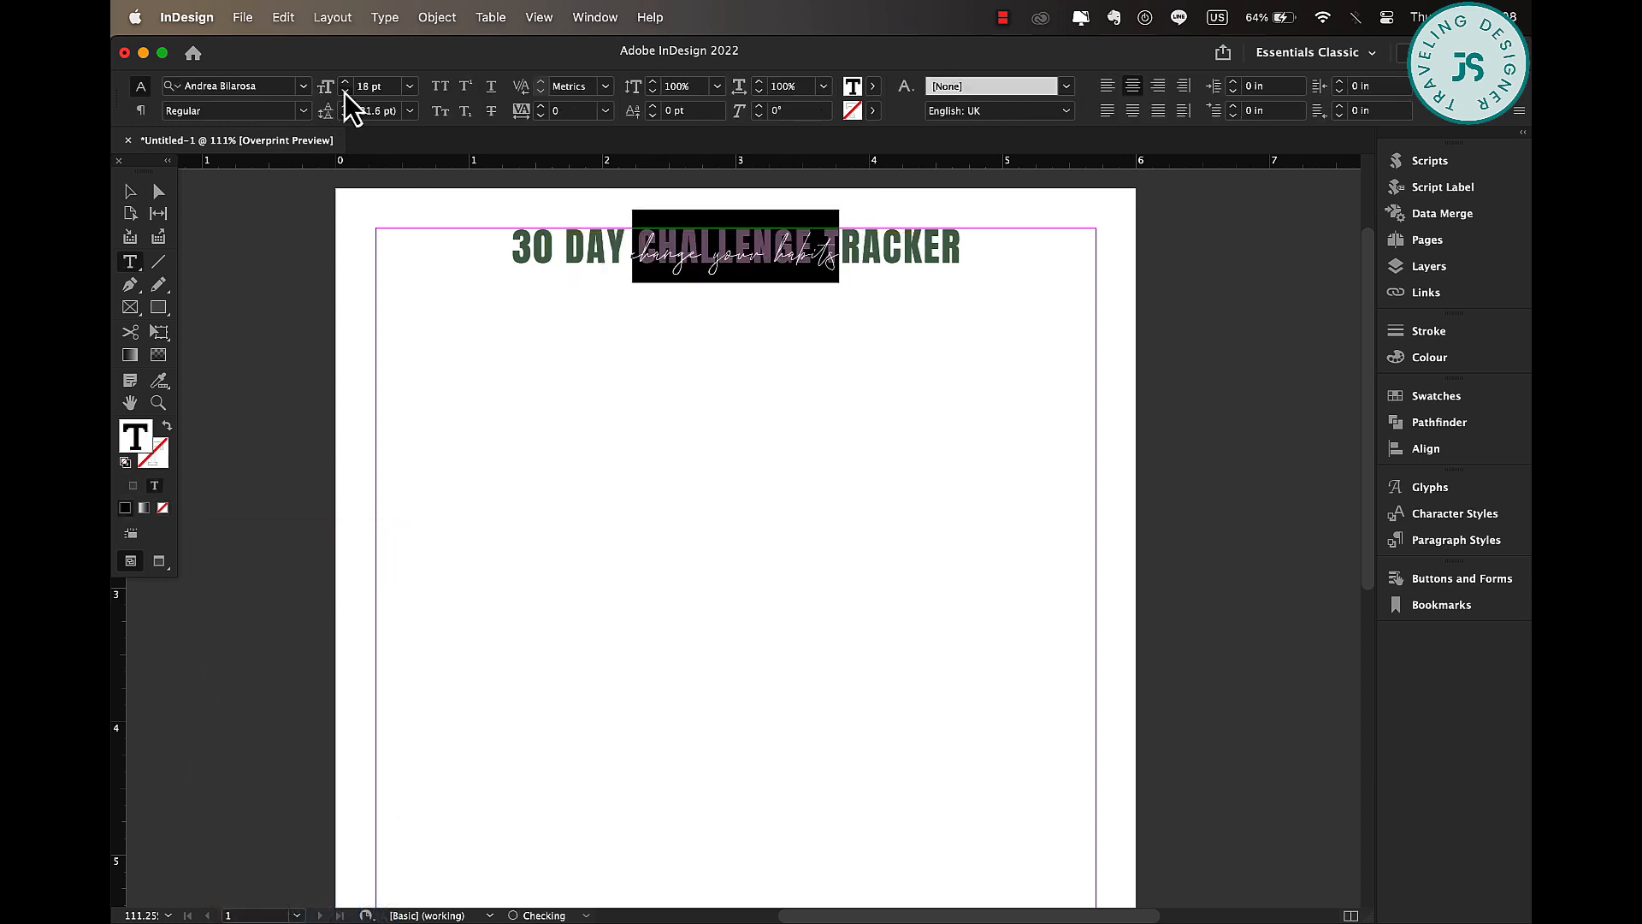
{"action": "left_click", "coordinate": [346, 92]}
{"action": "left_click", "coordinate": [834, 255]}
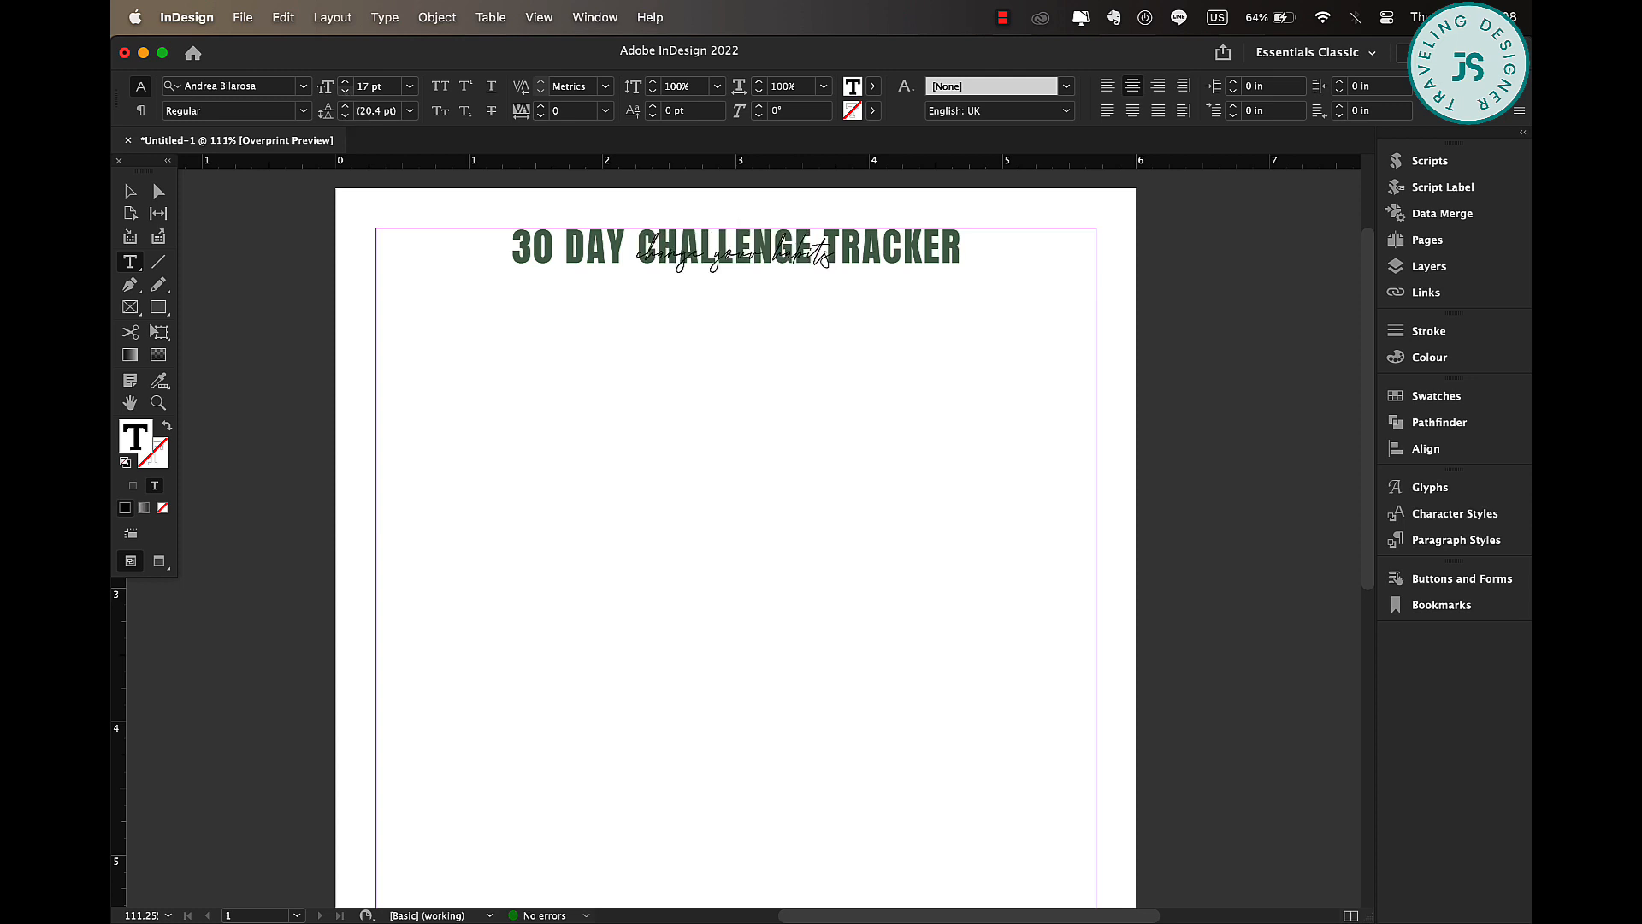
{"action": "left_click", "coordinate": [129, 191]}
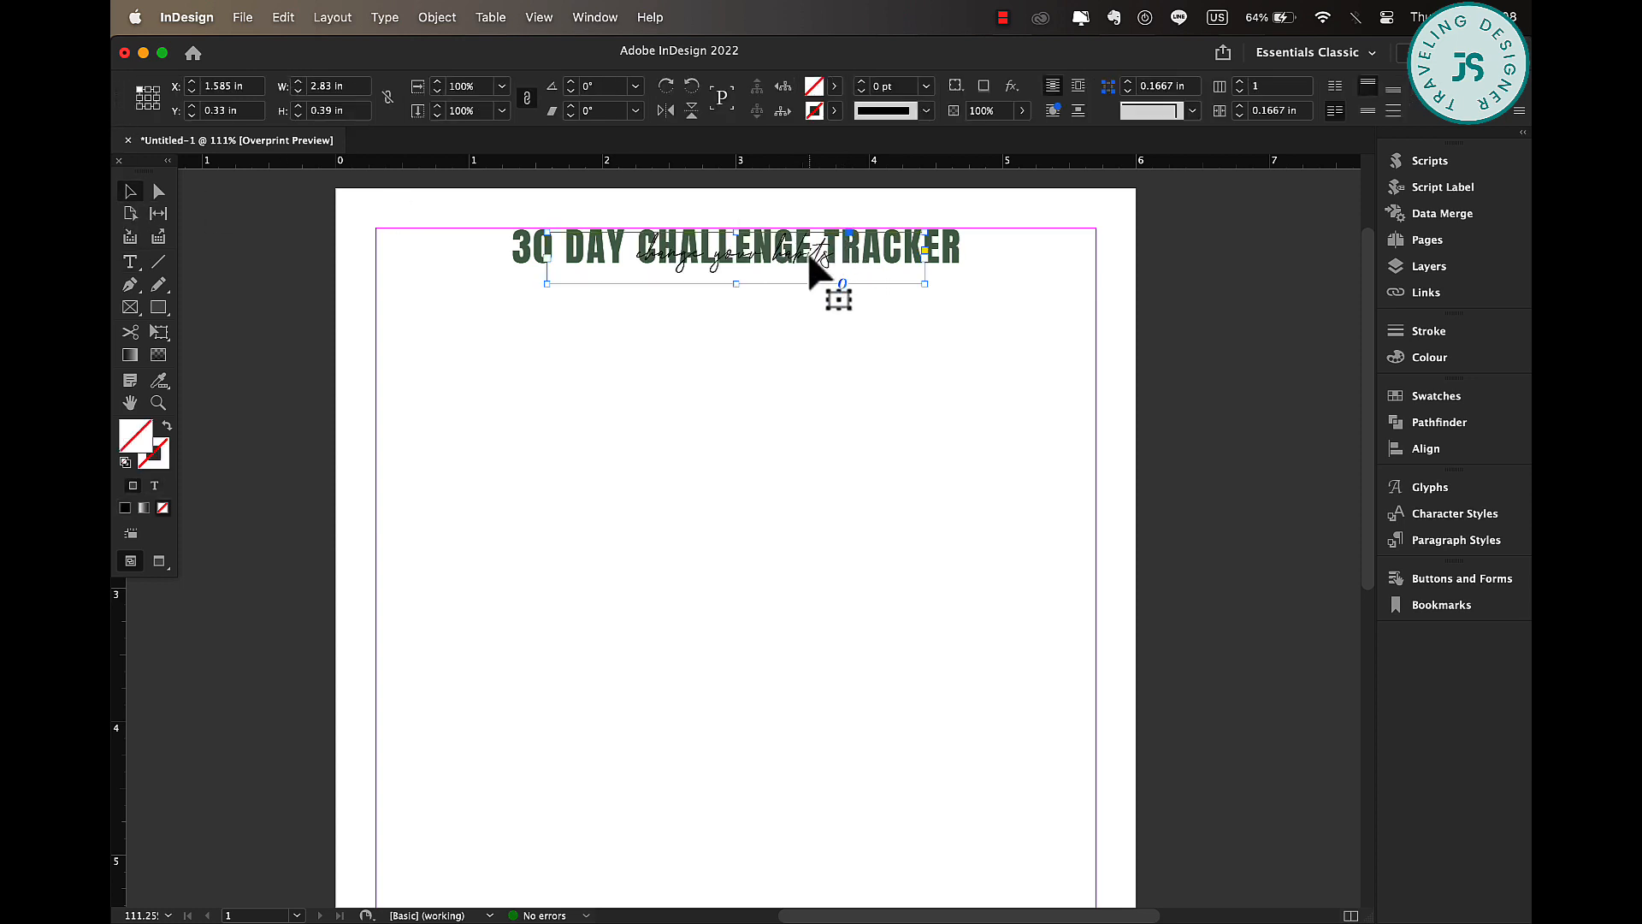
{"action": "left_click_drag", "start_coordinate": [810, 255], "coordinate": [809, 260]}
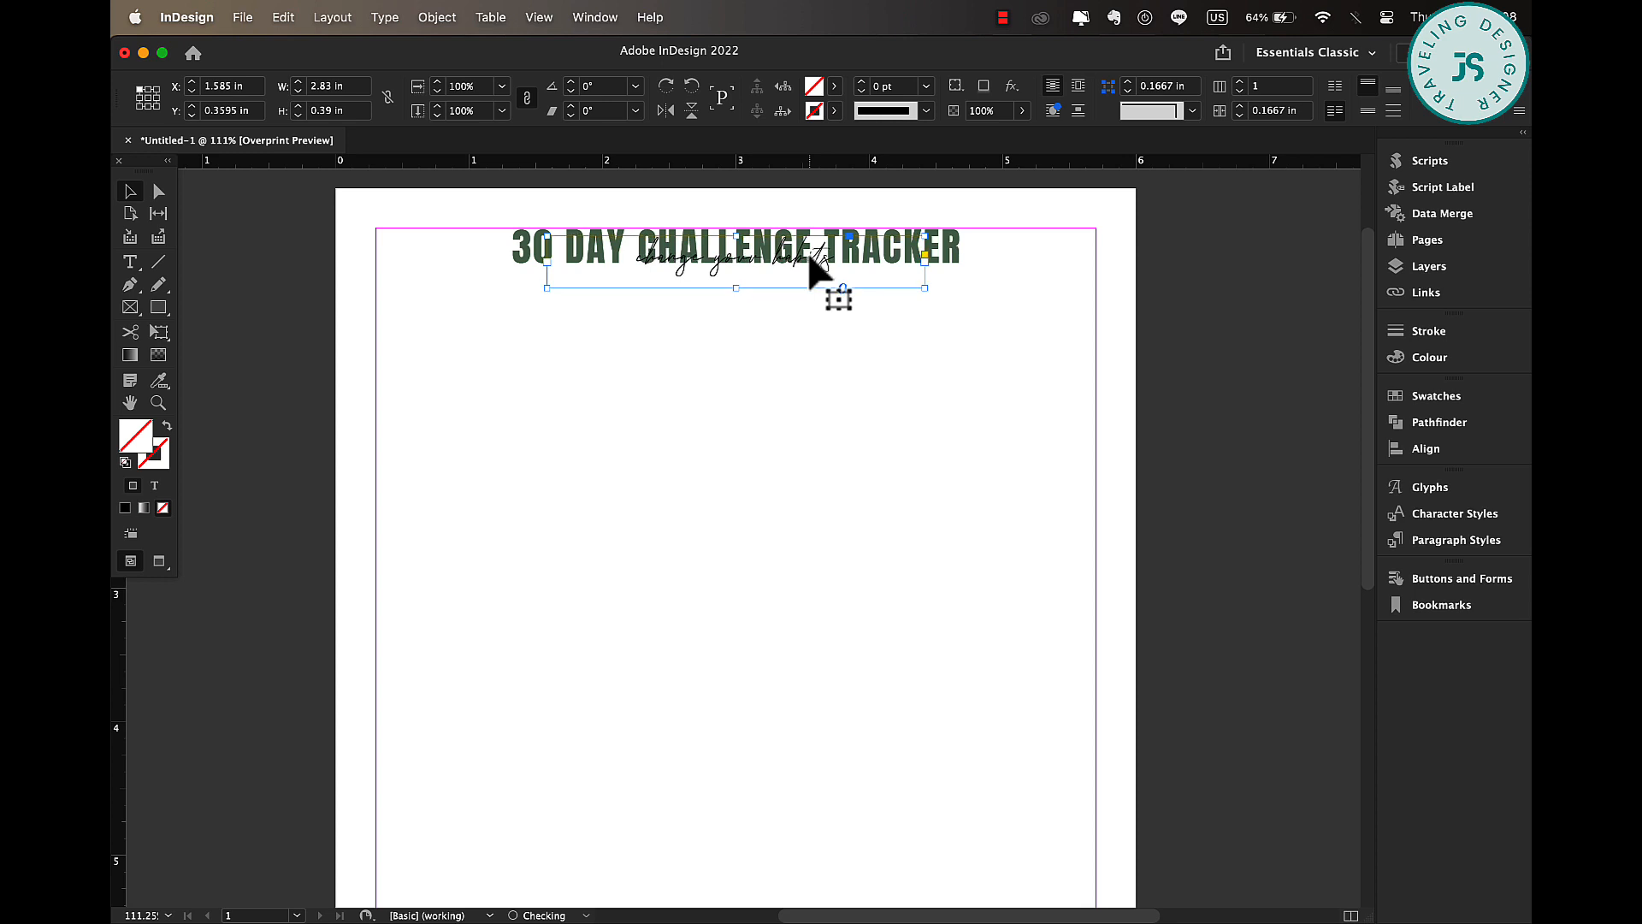
- Lighten the green colour of the title text by lowering its tint to about 58%
{"action": "triple_click", "coordinate": [945, 247]}
{"action": "left_click", "coordinate": [873, 86]}
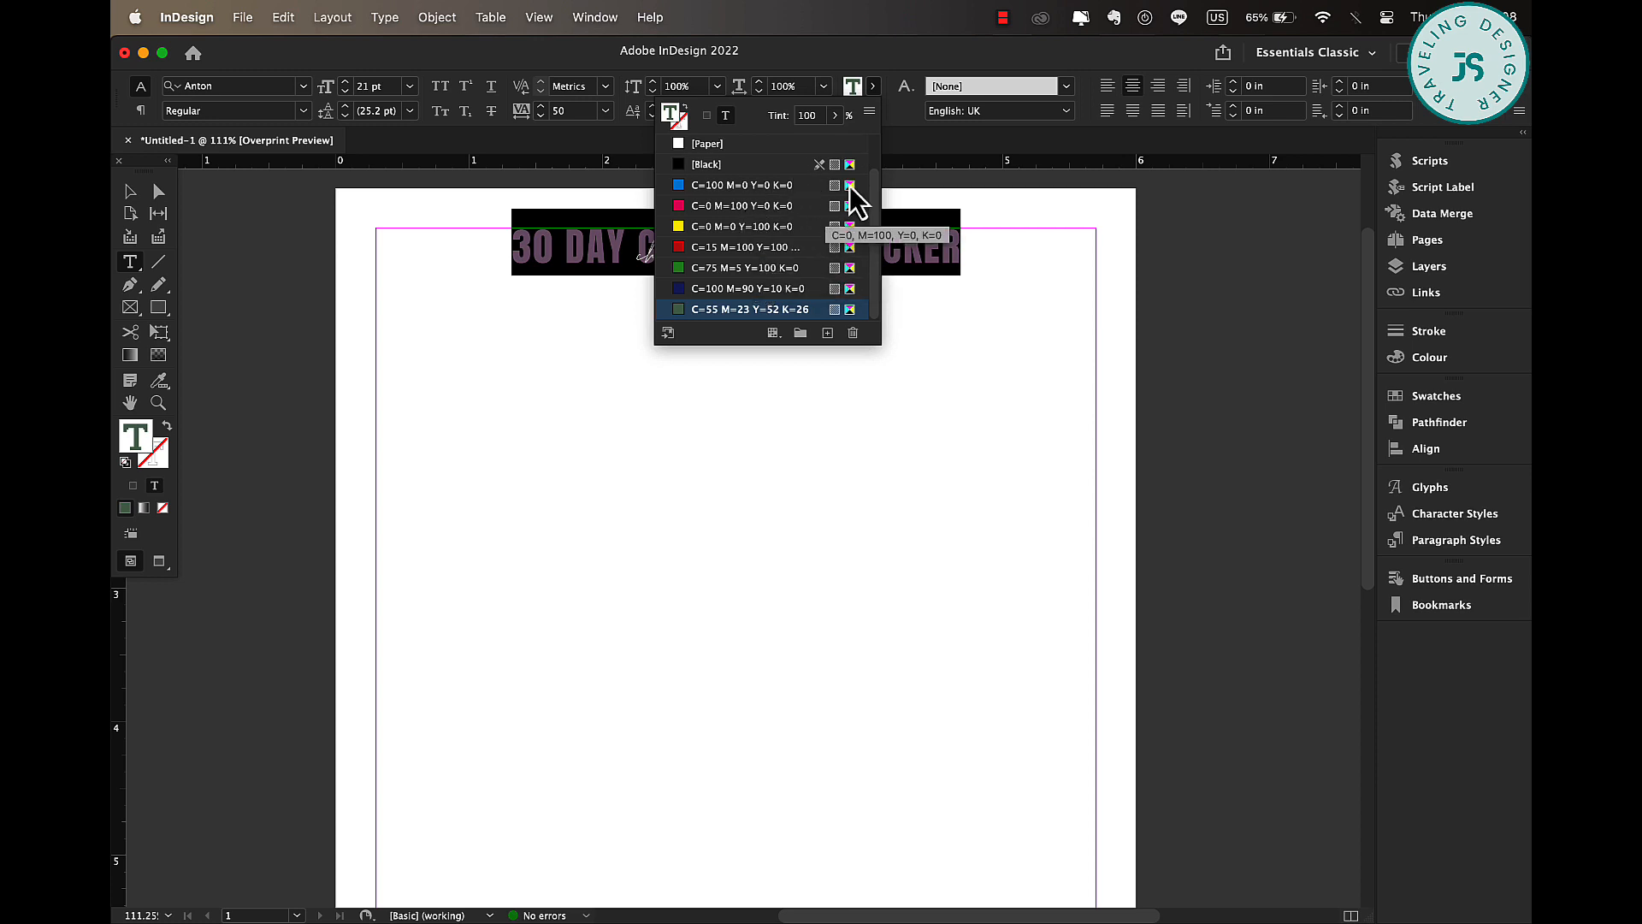
{"action": "left_click", "coordinate": [869, 112]}
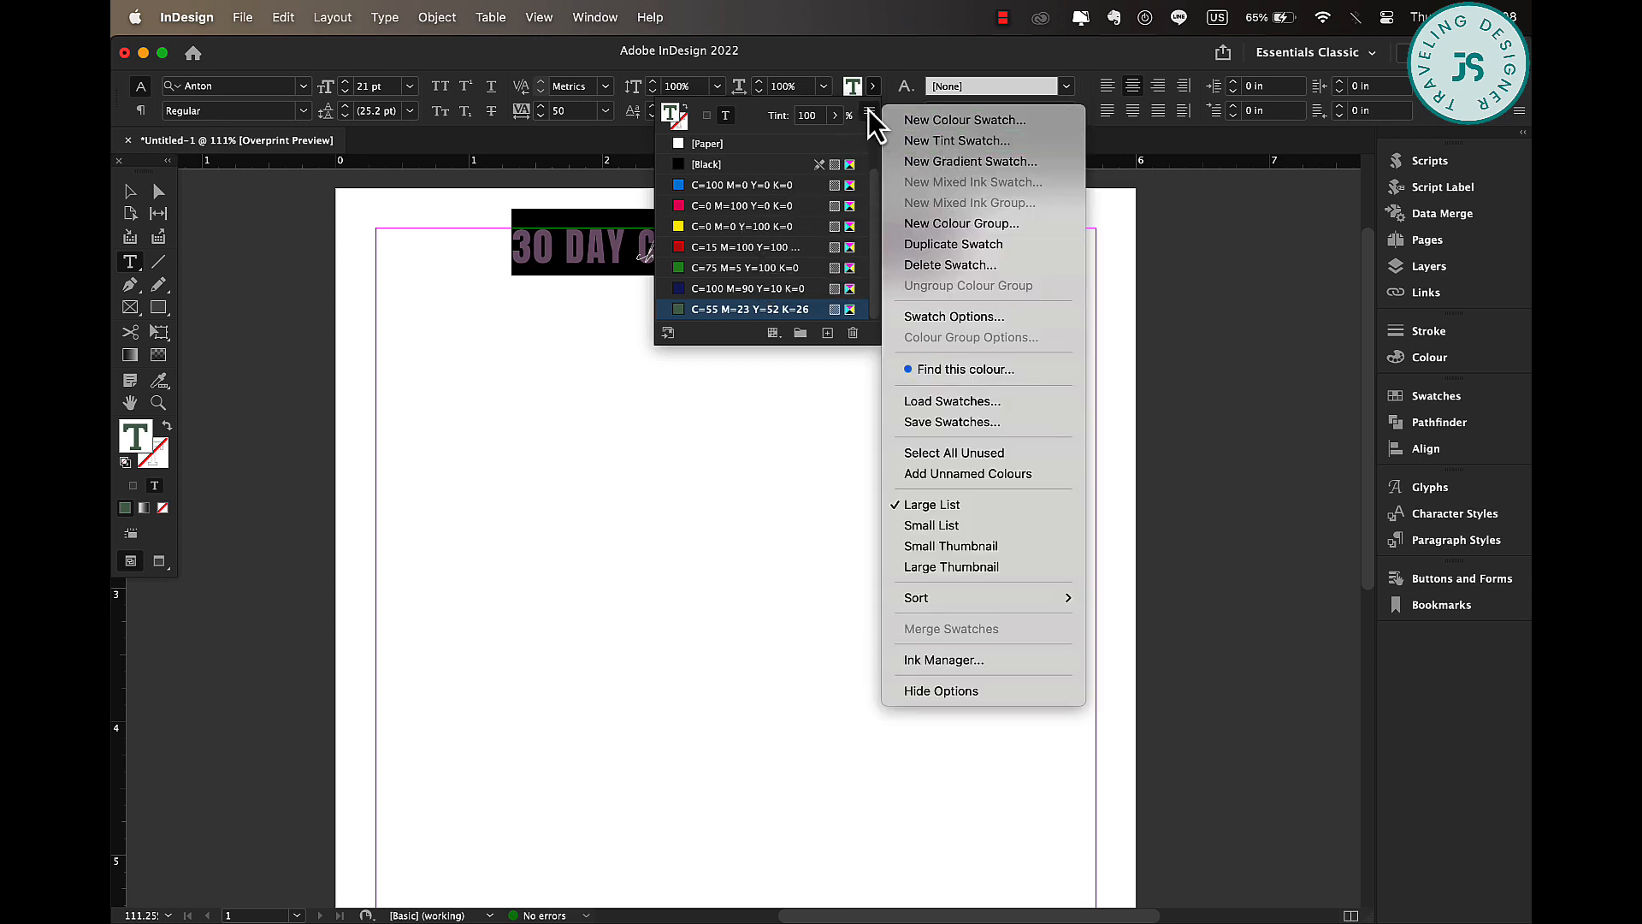
{"action": "left_click", "coordinate": [869, 112]}
{"action": "left_click_drag", "start_coordinate": [838, 141], "coordinate": [793, 140]}
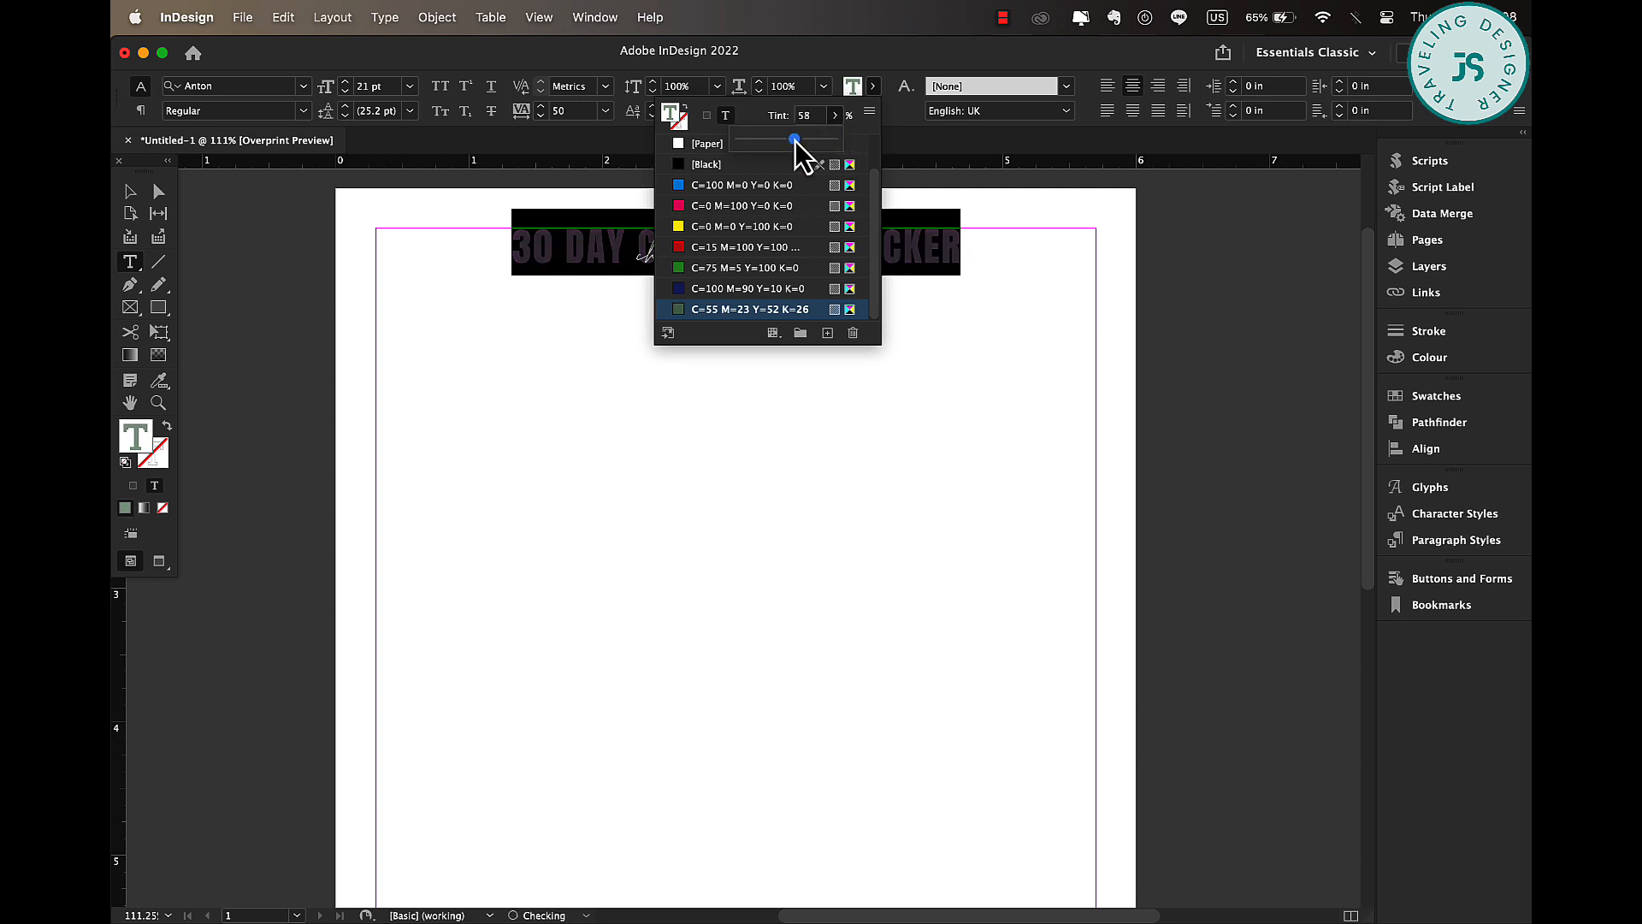
{"action": "left_click", "coordinate": [984, 333]}
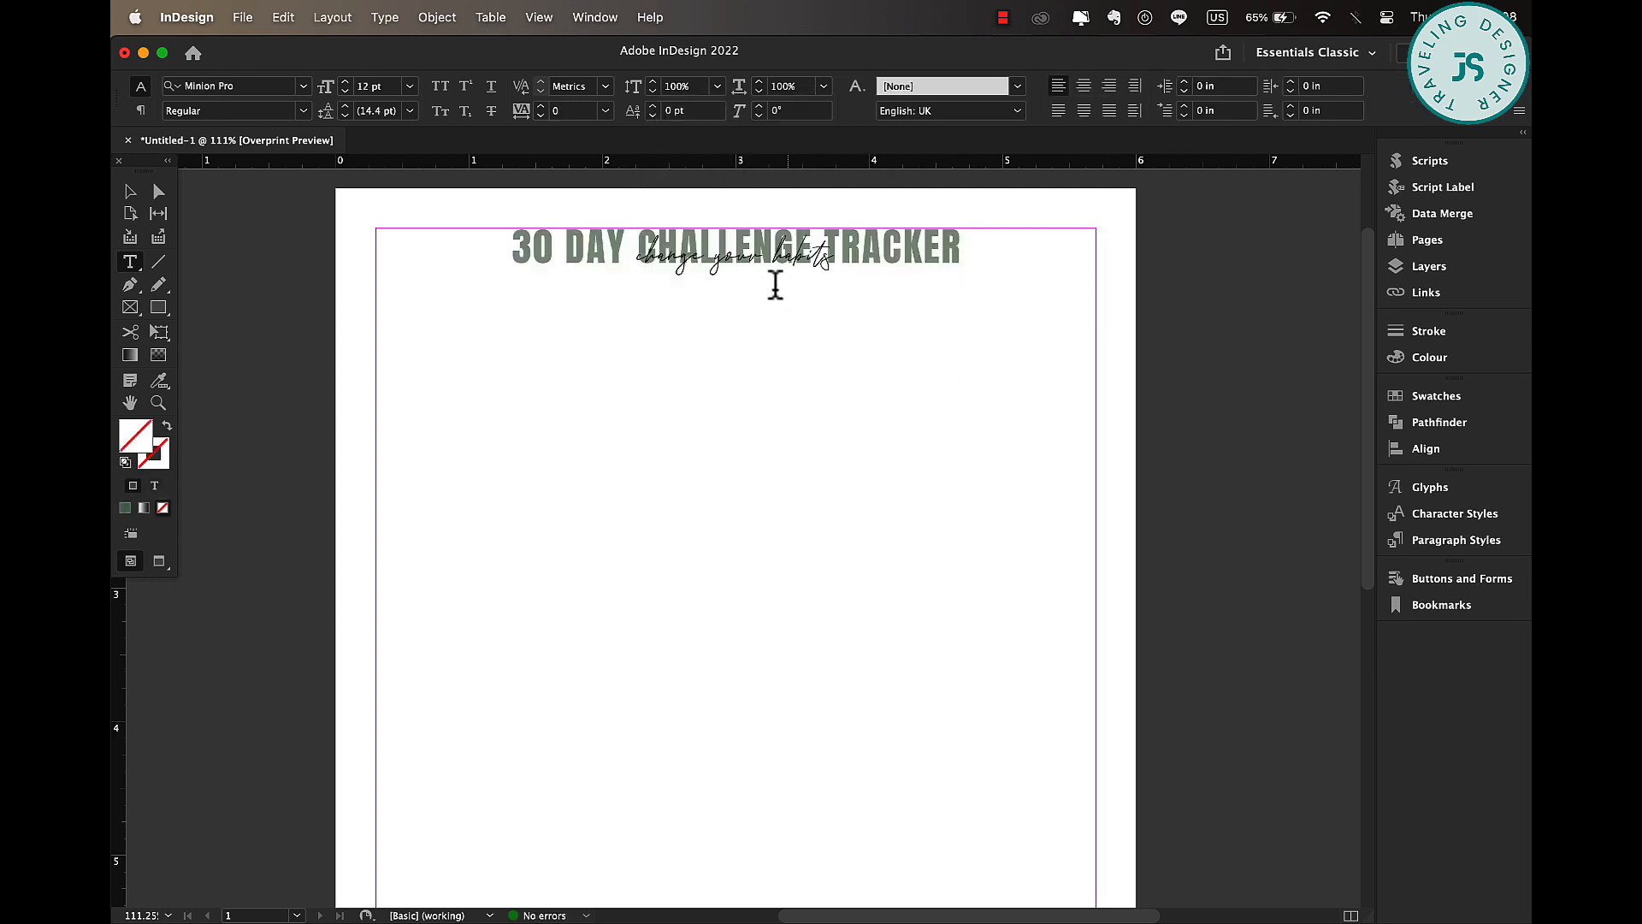
- Duplicate the script subtitle frame to the left margin below the title, replace its text with "challenge" and left-align it
{"action": "left_click", "coordinate": [160, 199]}
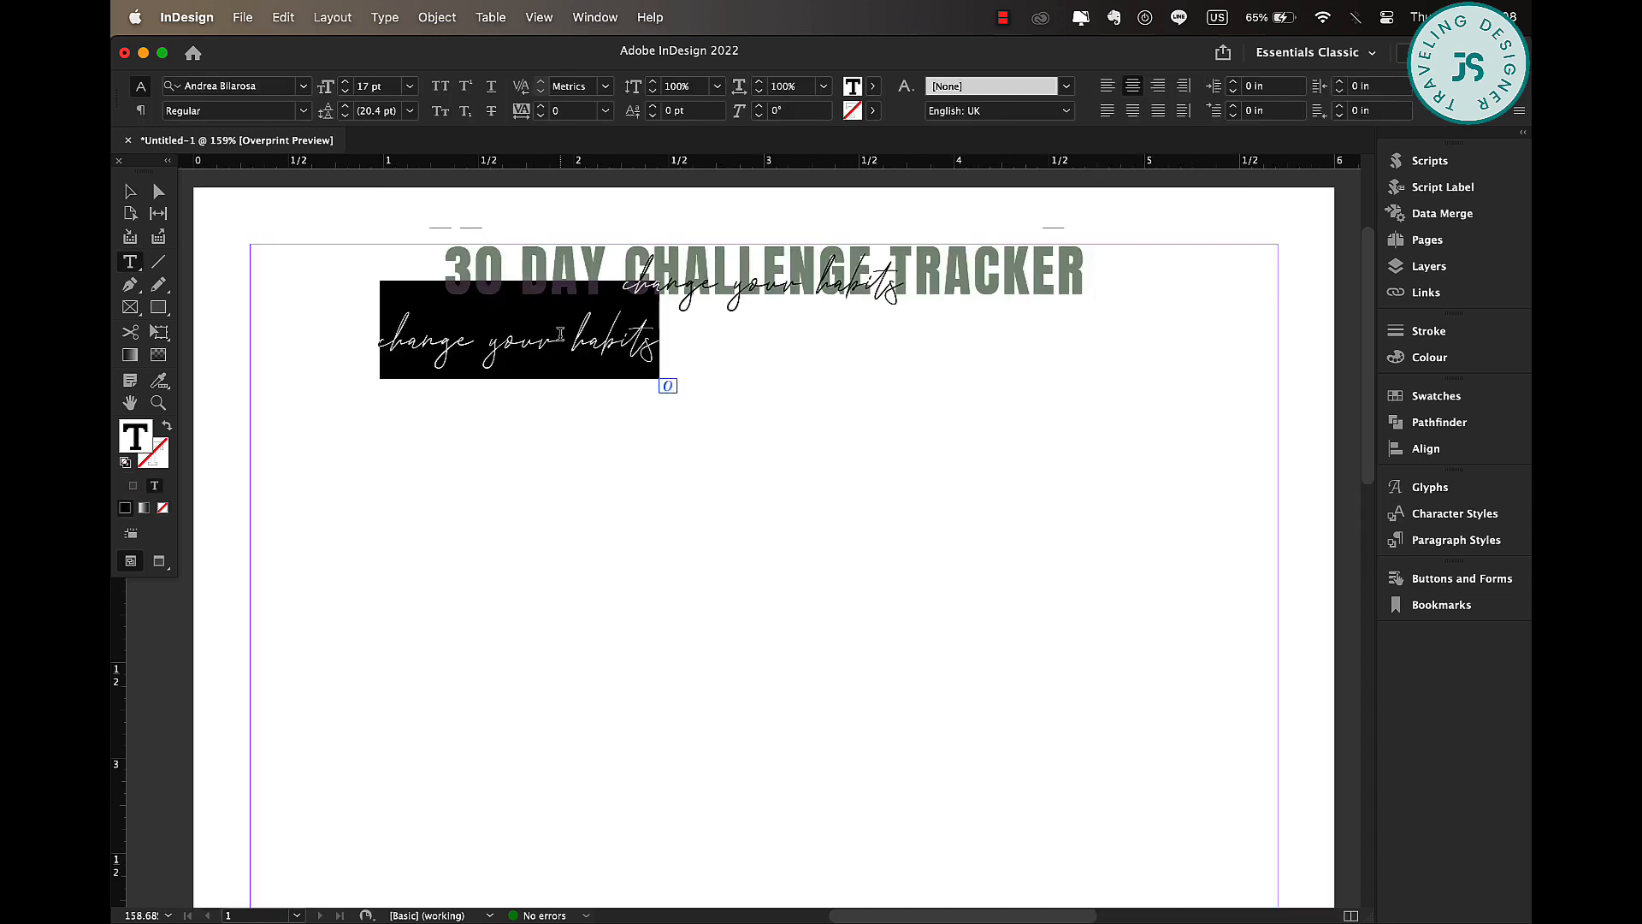
{"action": "type", "text": "chal"}
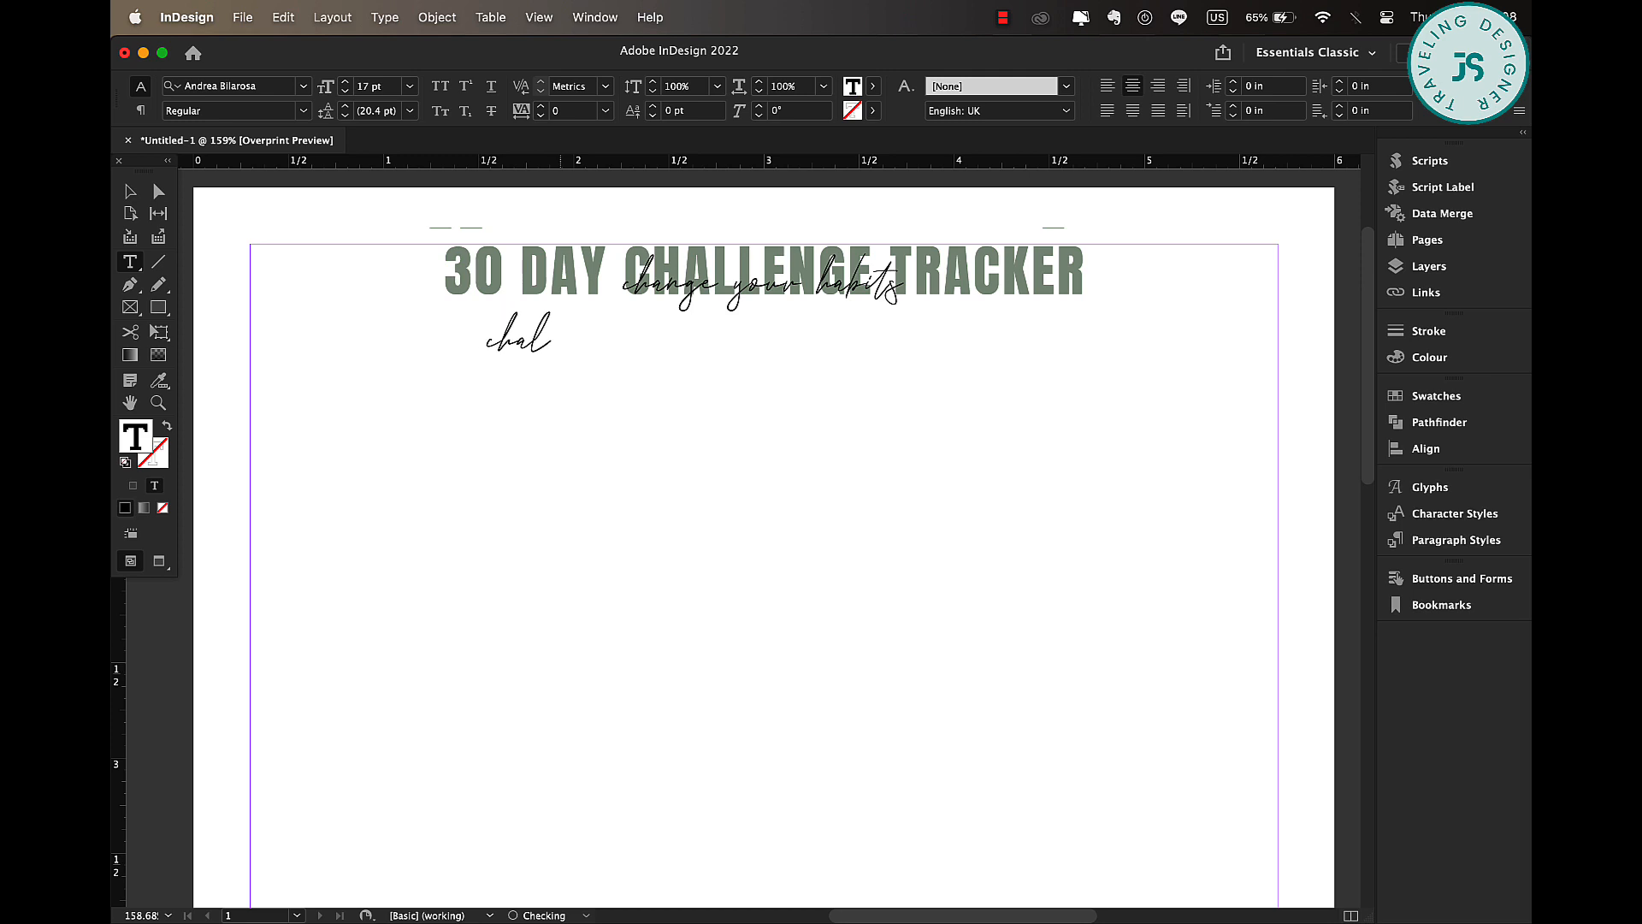
{"action": "type", "text": "lenge"}
{"action": "key", "text": "super+a"}
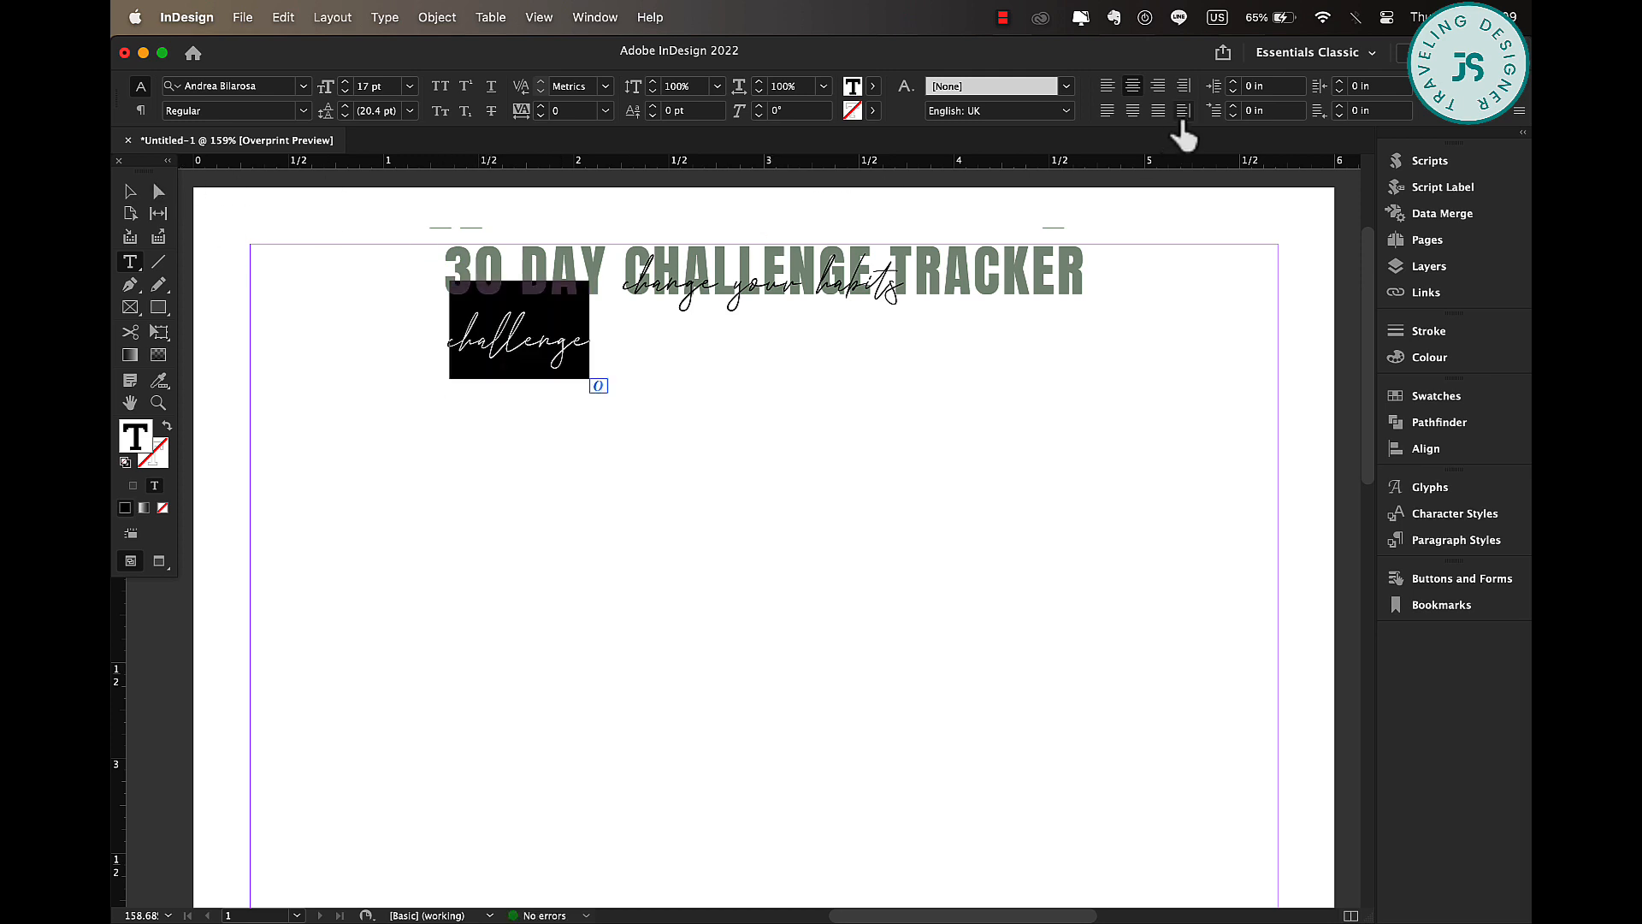
{"action": "left_click", "coordinate": [1107, 86]}
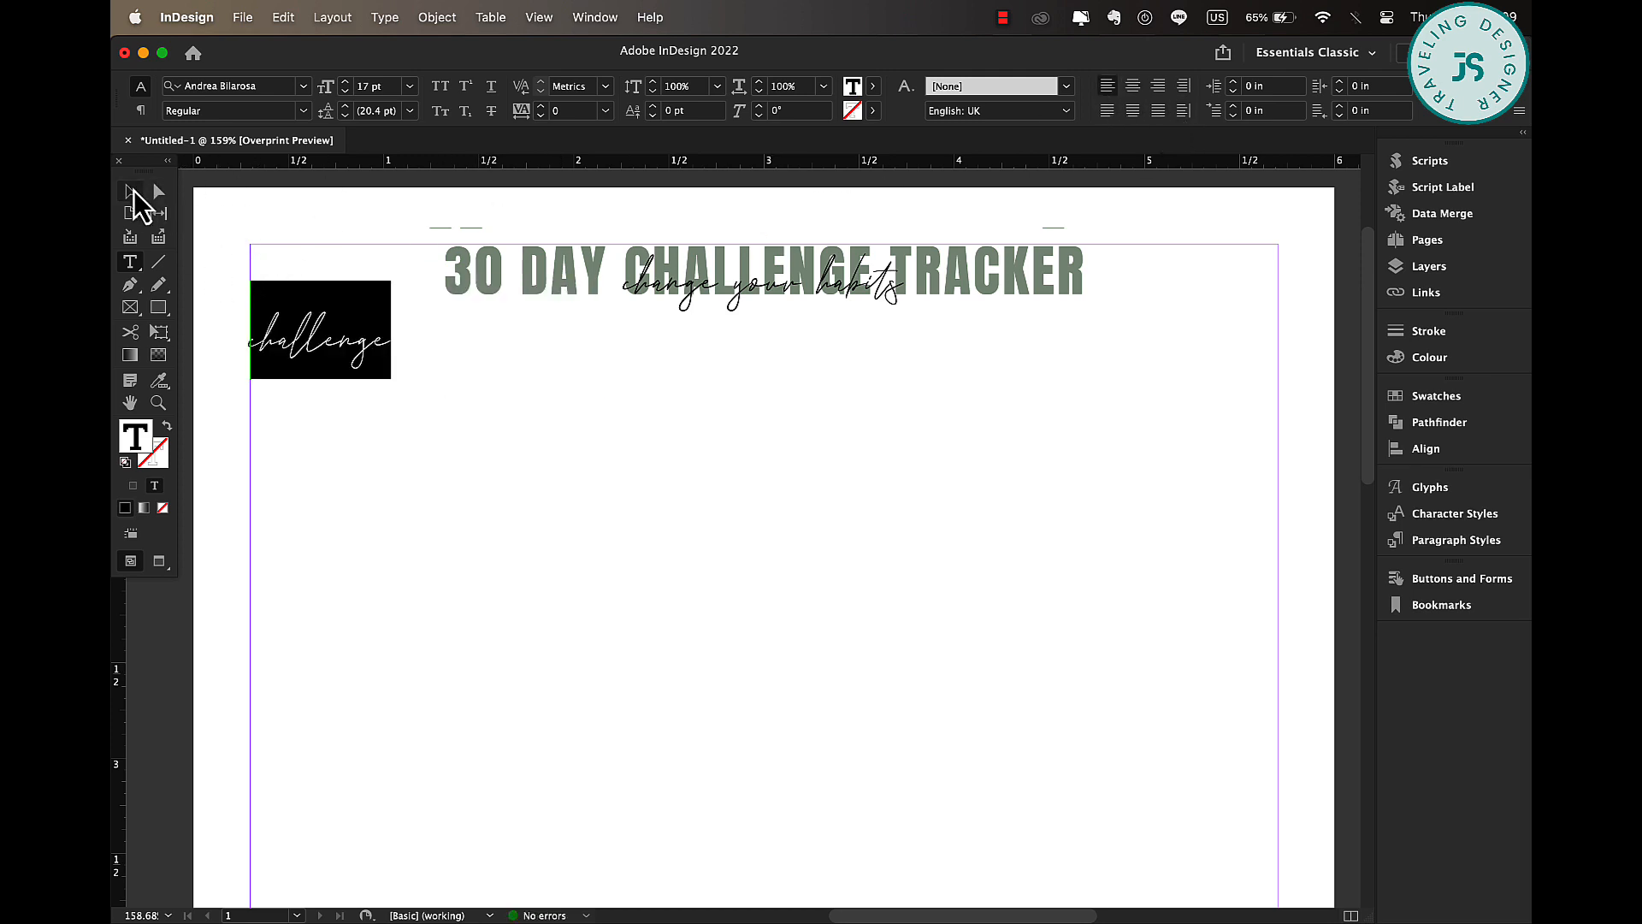
- Fit the "challenge" frame to its text and scale both down to about 0.59 x 0.17 in
{"action": "left_click", "coordinate": [133, 192]}
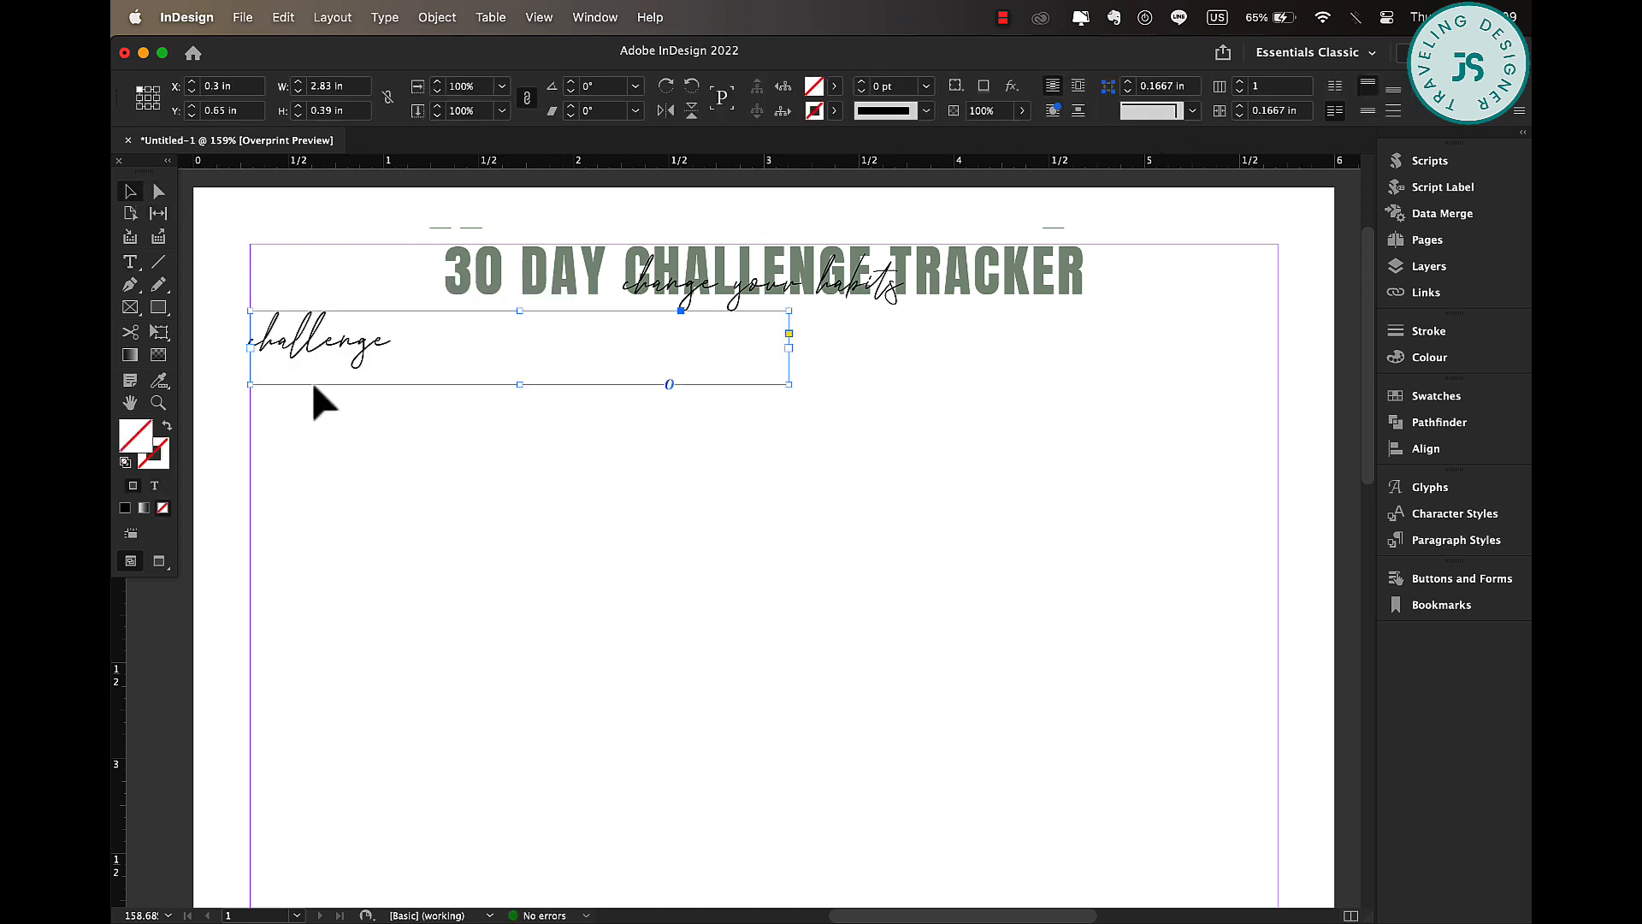
{"action": "double_click", "coordinate": [788, 384]}
{"action": "left_click_drag", "start_coordinate": [390, 348], "coordinate": [331, 339]}
{"action": "left_click", "coordinate": [467, 416]}
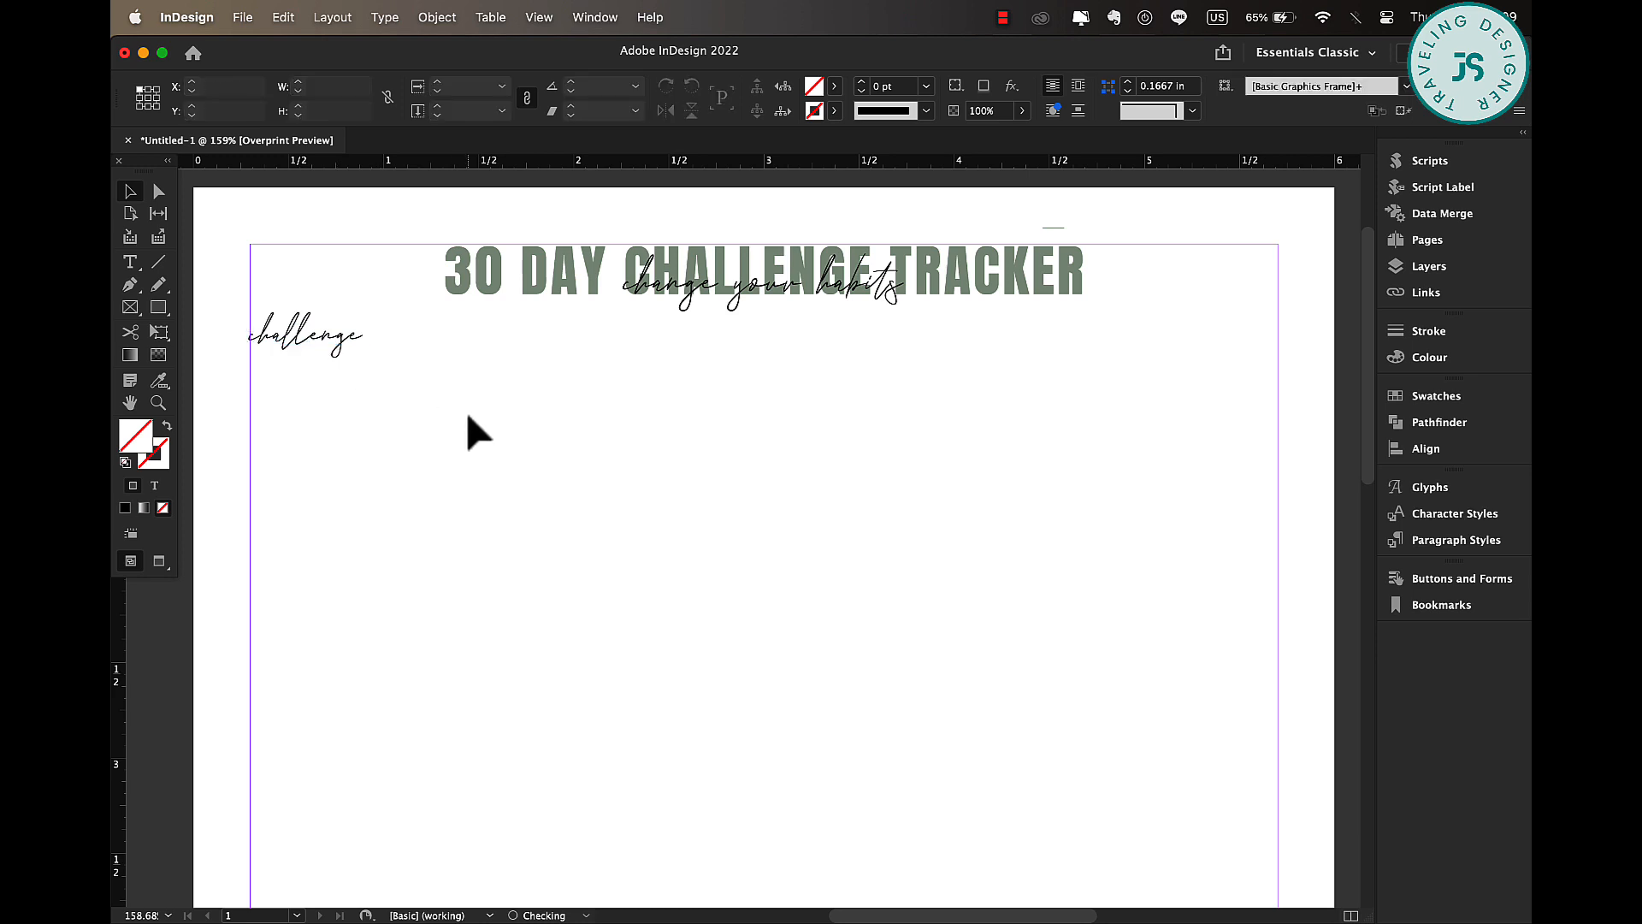
- Draw a horizontal line about 4.73 in long from the "challenge" label to the right margin, with a 0.5 pt stroke
{"action": "left_click", "coordinate": [152, 268]}
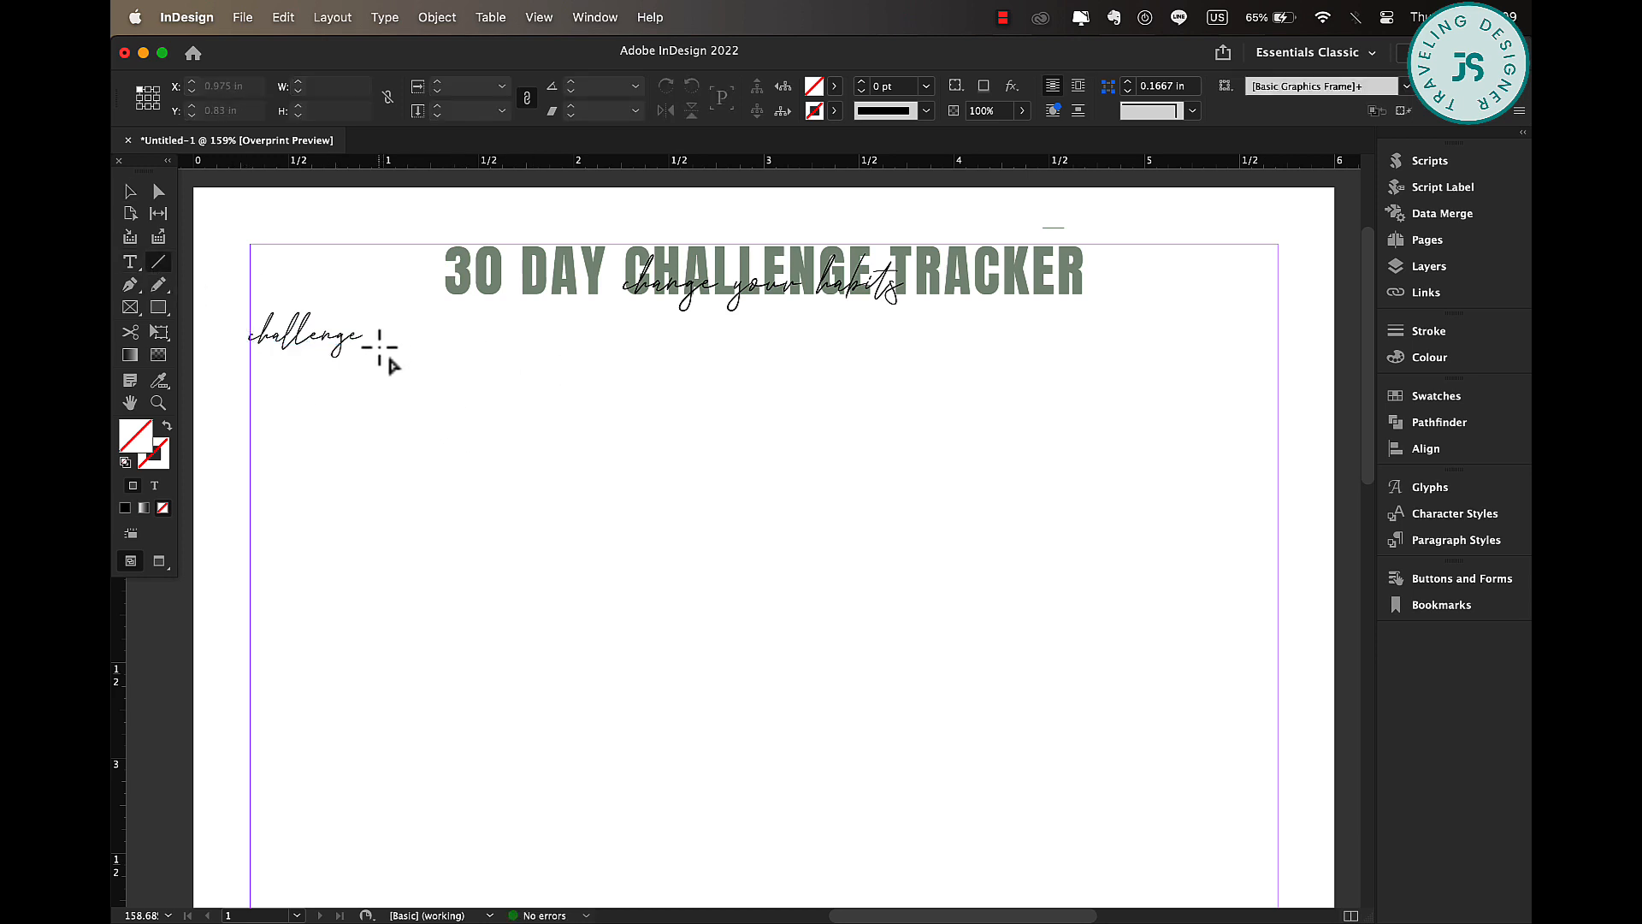
{"action": "left_click_drag", "start_coordinate": [380, 348], "coordinate": [346, 352]}
{"action": "scroll", "coordinate": [347, 352], "scroll_direction": "left", "scroll_amount": 15}
{"action": "scroll", "coordinate": [347, 352], "scroll_direction": "up", "scroll_amount": 3}
{"action": "scroll", "coordinate": [346, 352], "scroll_direction": "down", "scroll_amount": 5}
{"action": "scroll", "coordinate": [346, 352], "scroll_direction": "right", "scroll_amount": 2}
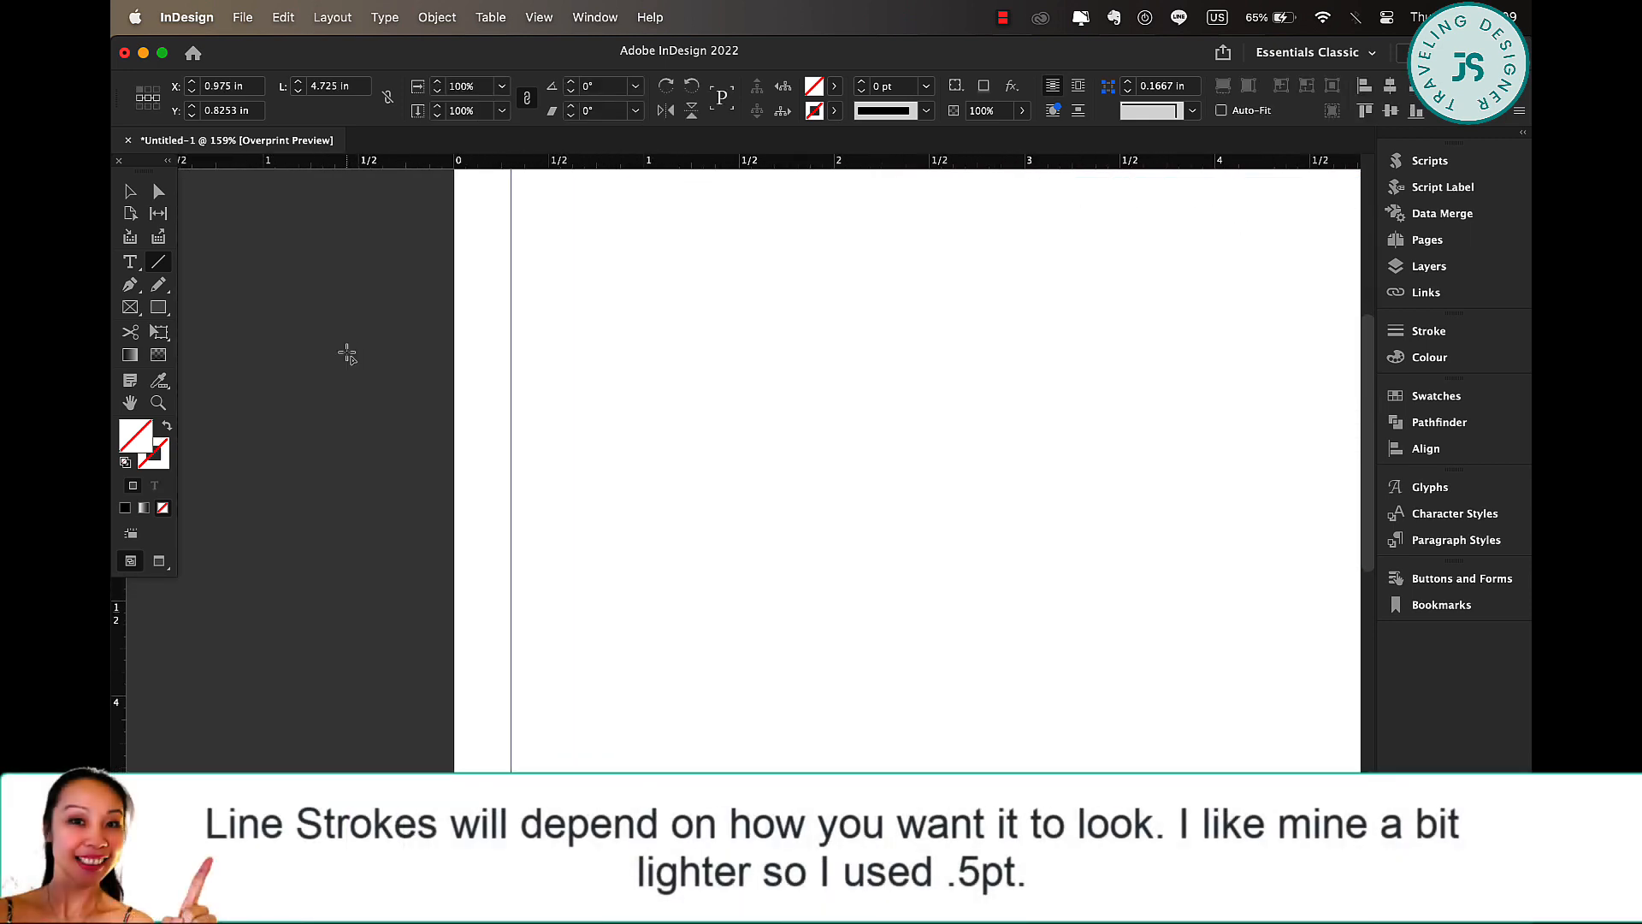
{"action": "scroll", "coordinate": [346, 353], "scroll_direction": "up", "scroll_amount": 5}
{"action": "scroll", "coordinate": [347, 353], "scroll_direction": "right", "scroll_amount": 3}
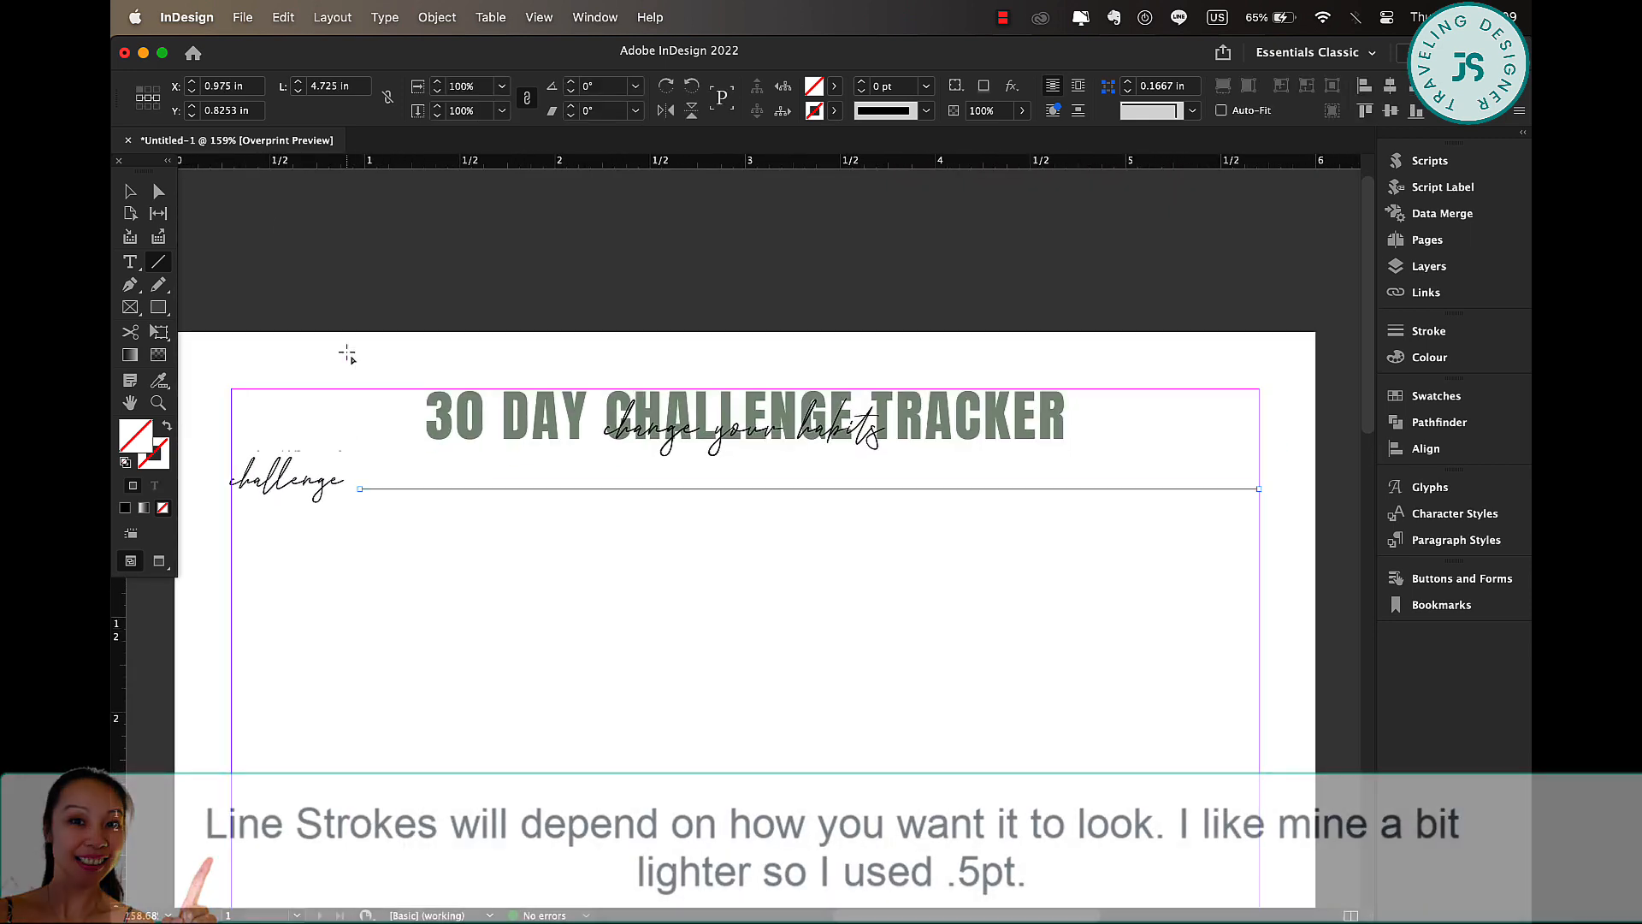
{"action": "scroll", "coordinate": [347, 352], "scroll_direction": "down", "scroll_amount": 1}
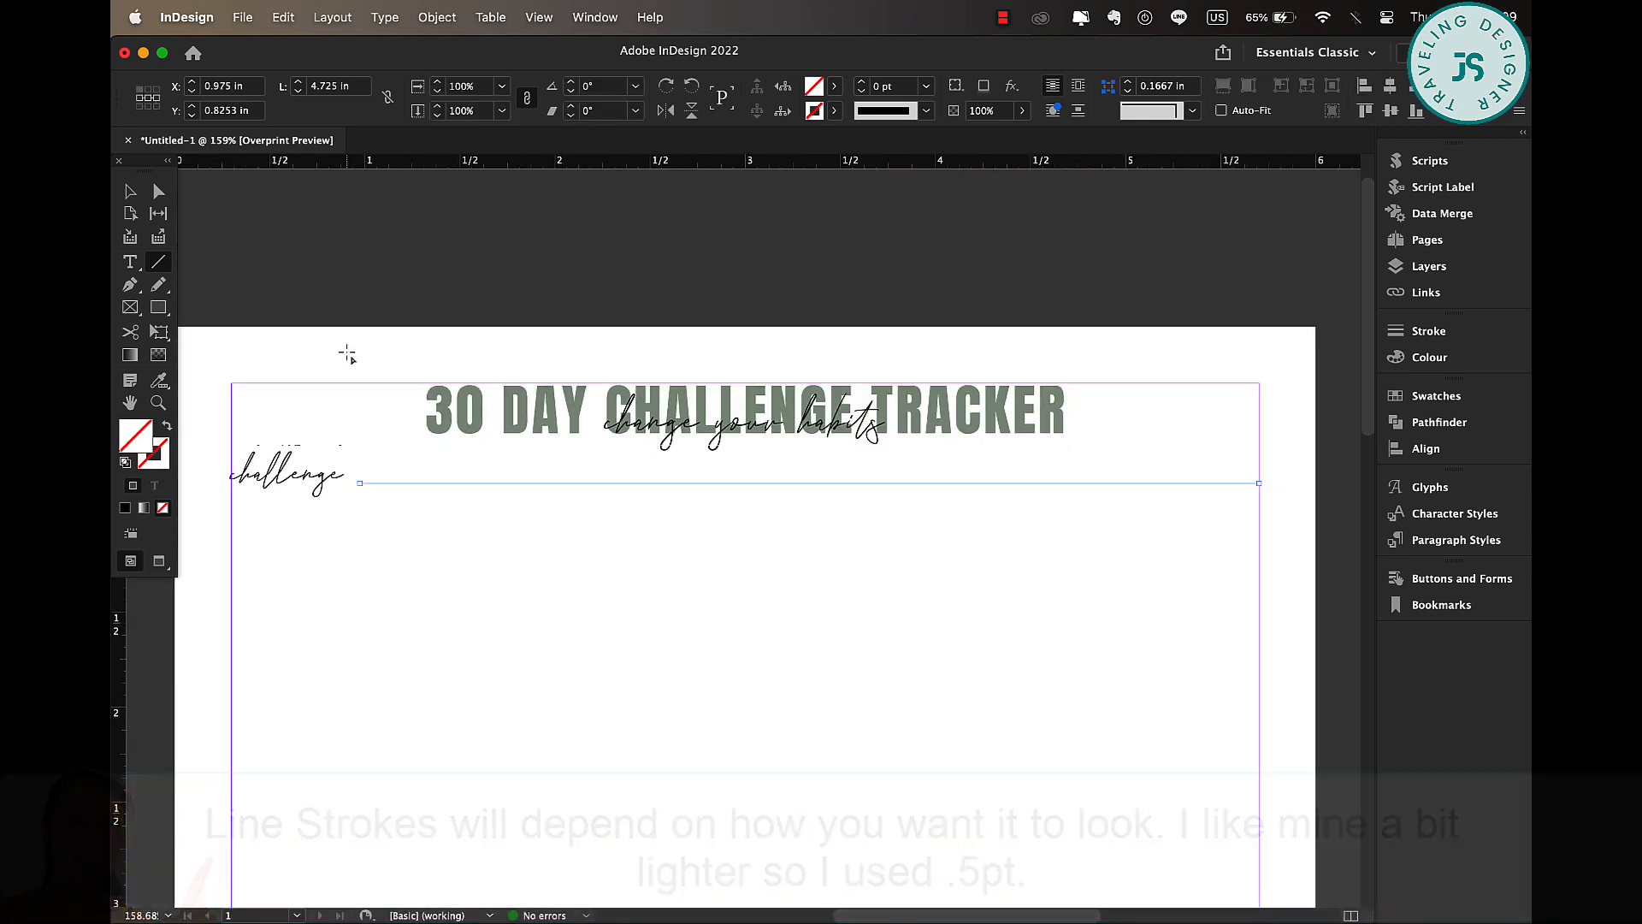
{"action": "left_click", "coordinate": [926, 89]}
{"action": "left_click", "coordinate": [920, 145]}
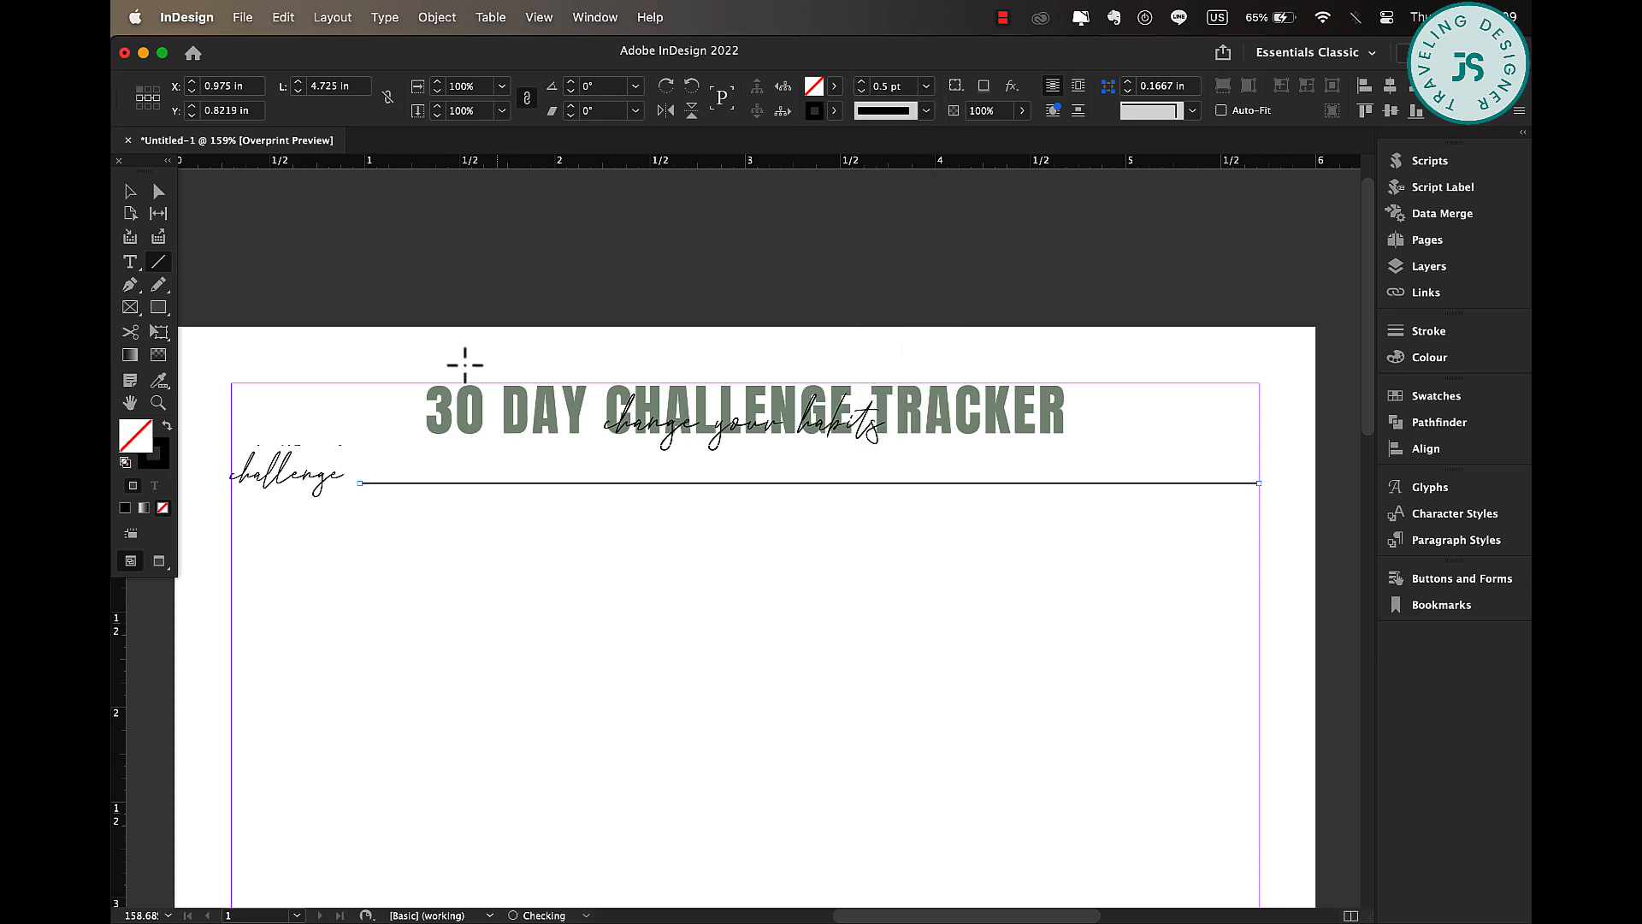
- Duplicate the line to about Y 1.015 in and extend the copy's left end to the left margin
{"action": "left_click", "coordinate": [130, 192]}
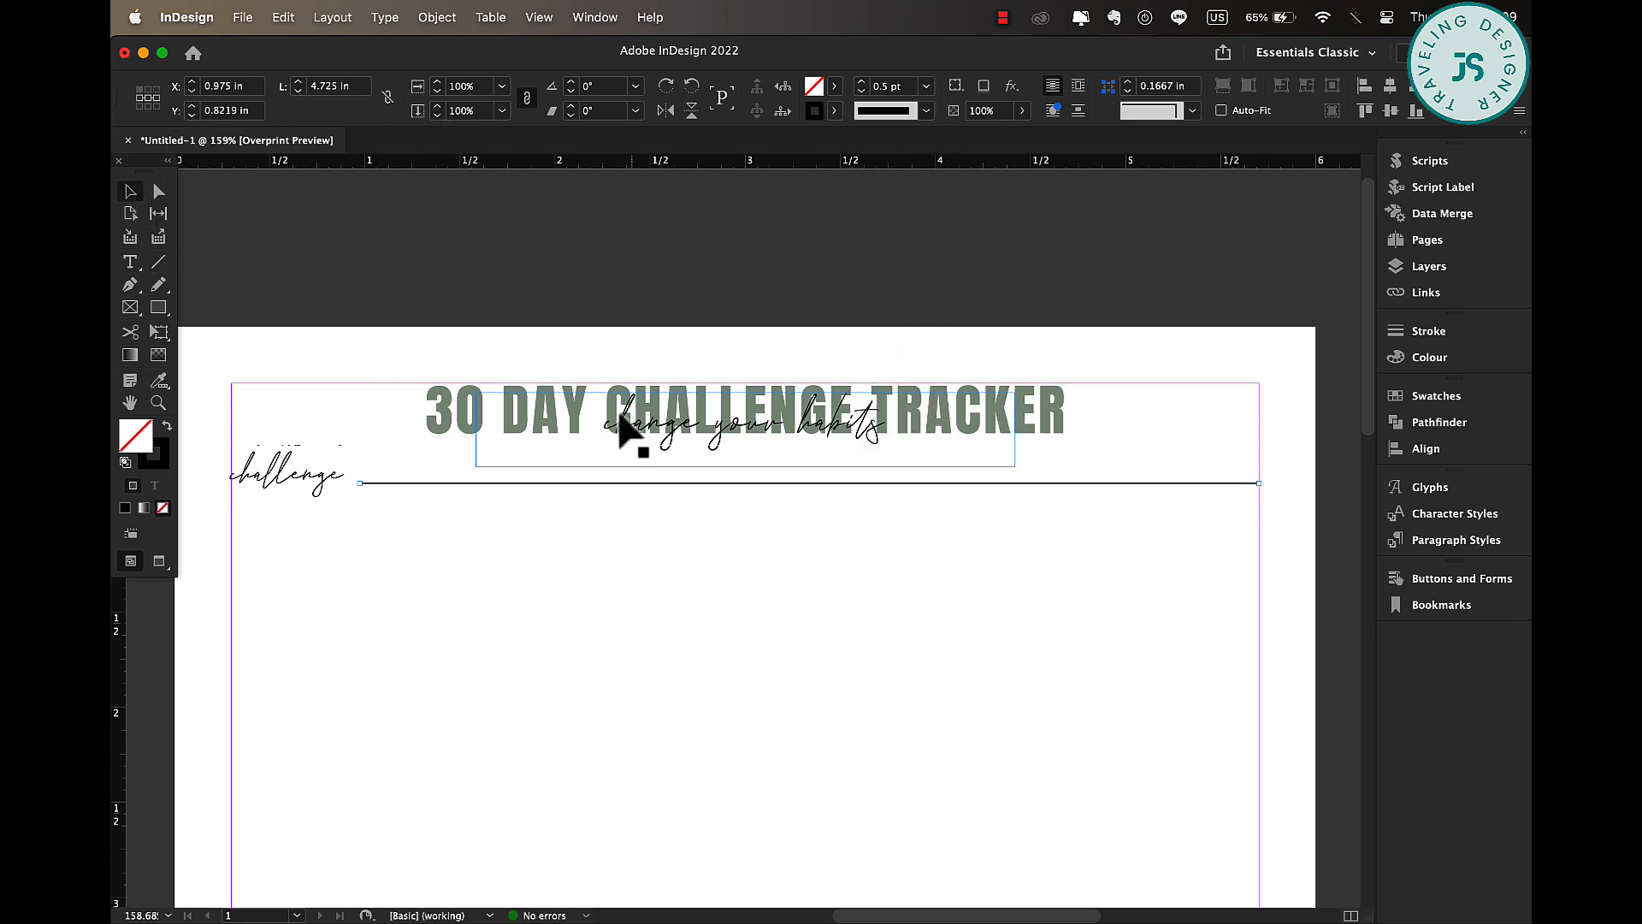
{"action": "left_click_drag", "start_coordinate": [564, 486], "coordinate": [565, 522]}
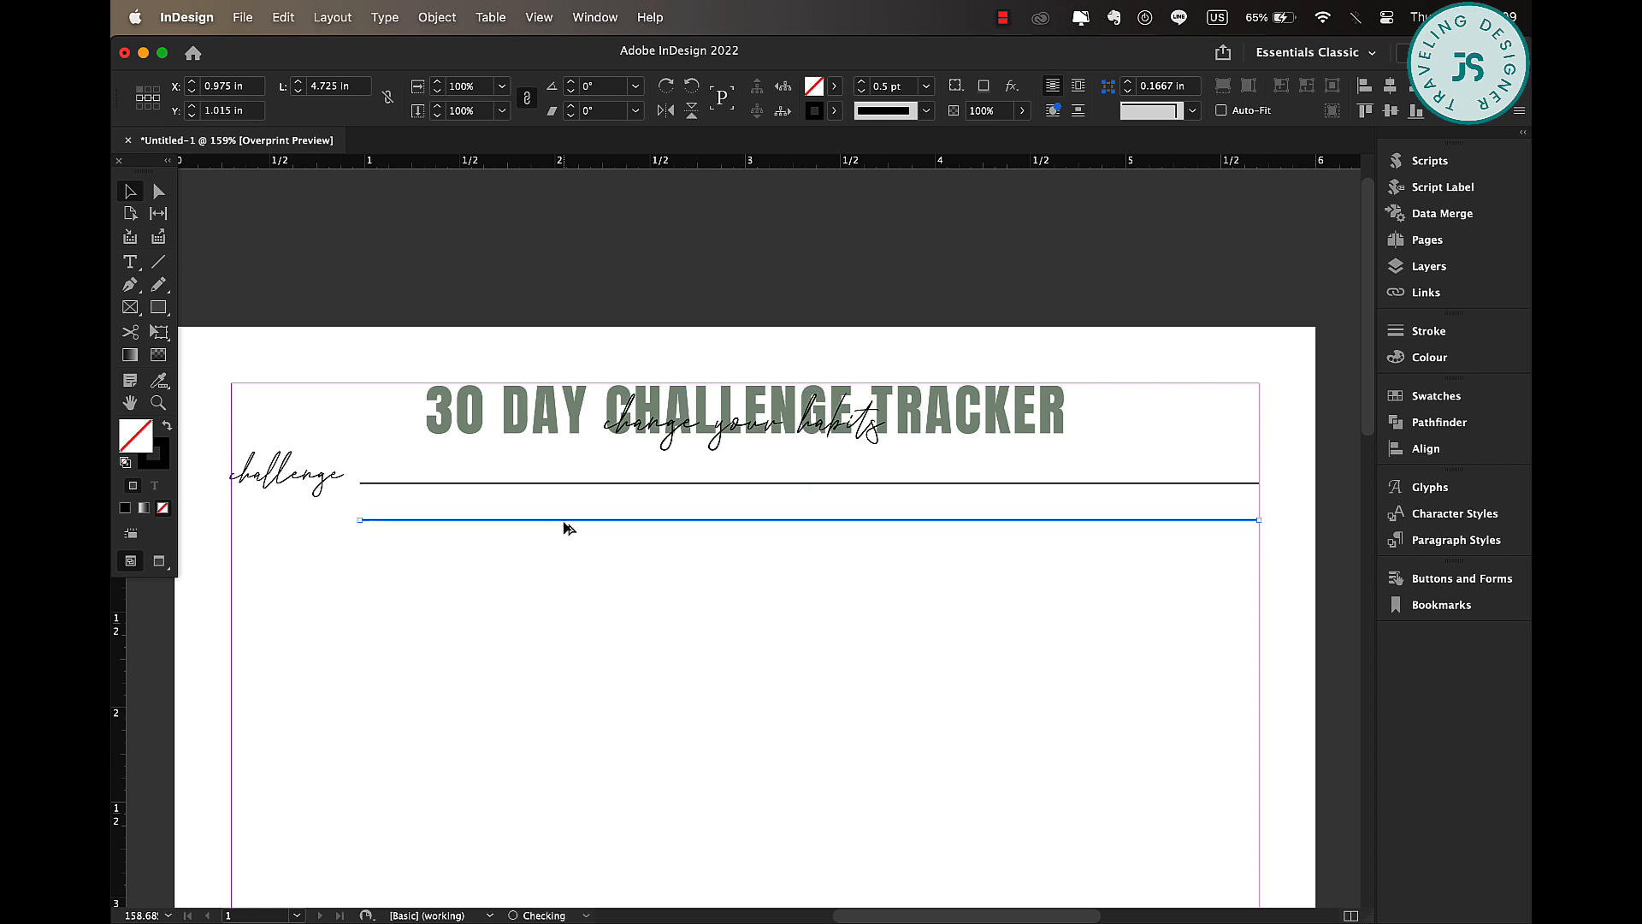
{"action": "left_click_drag", "start_coordinate": [358, 521], "coordinate": [231, 519]}
- Nudge the "challenge" label and both lines down together to about Y 0.69 in
{"action": "left_click", "coordinate": [272, 481]}
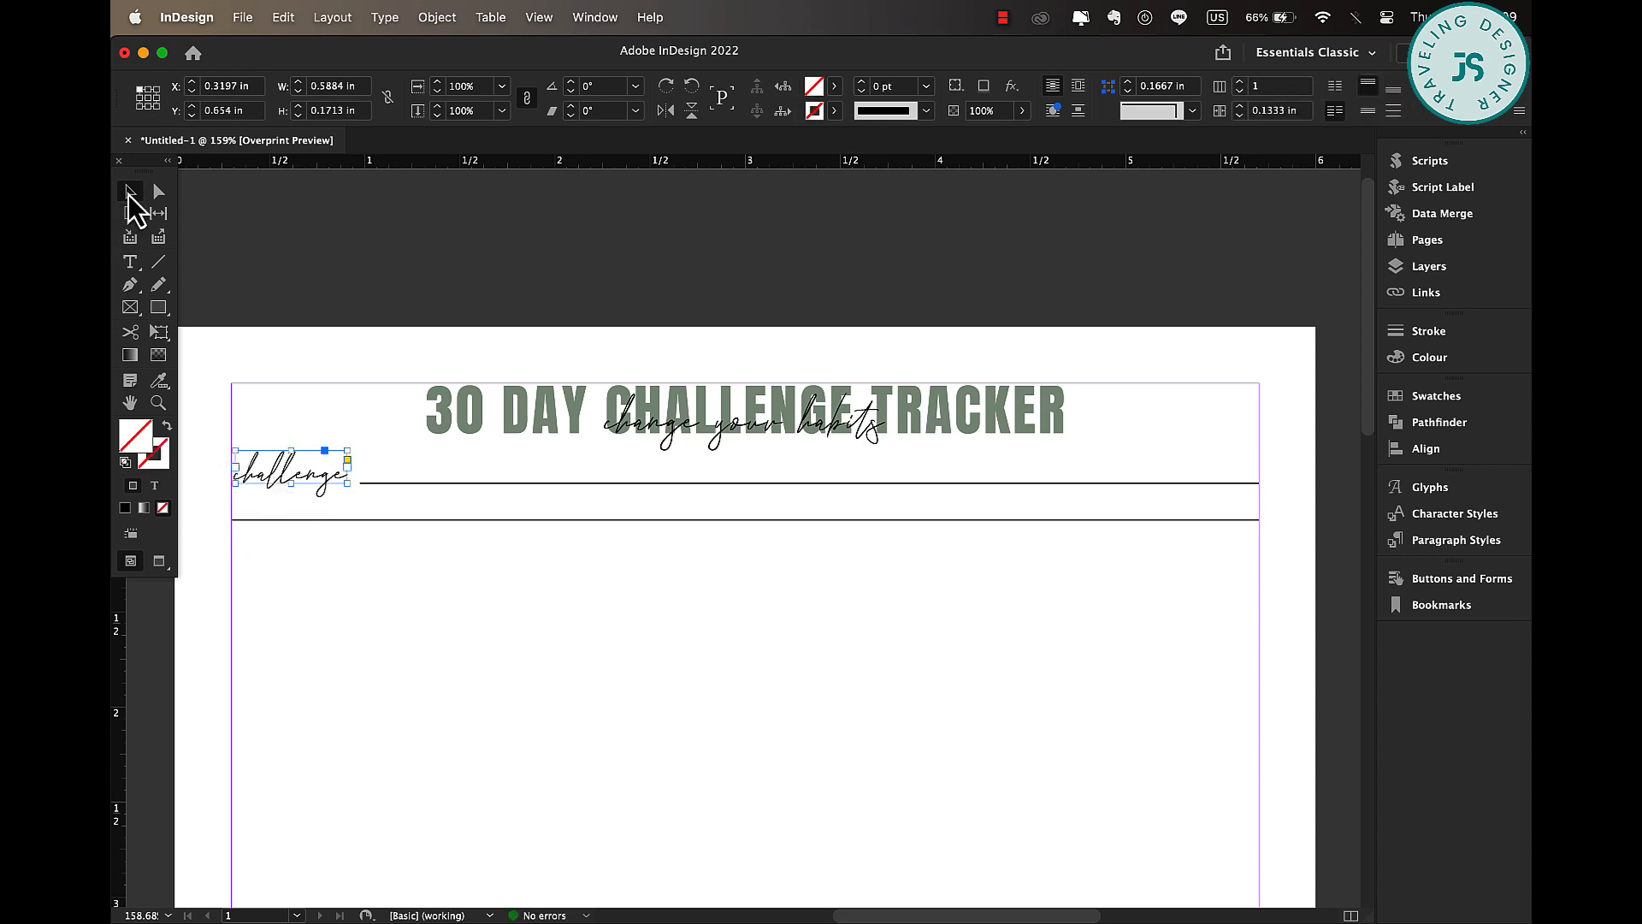
{"action": "left_click", "coordinate": [441, 633]}
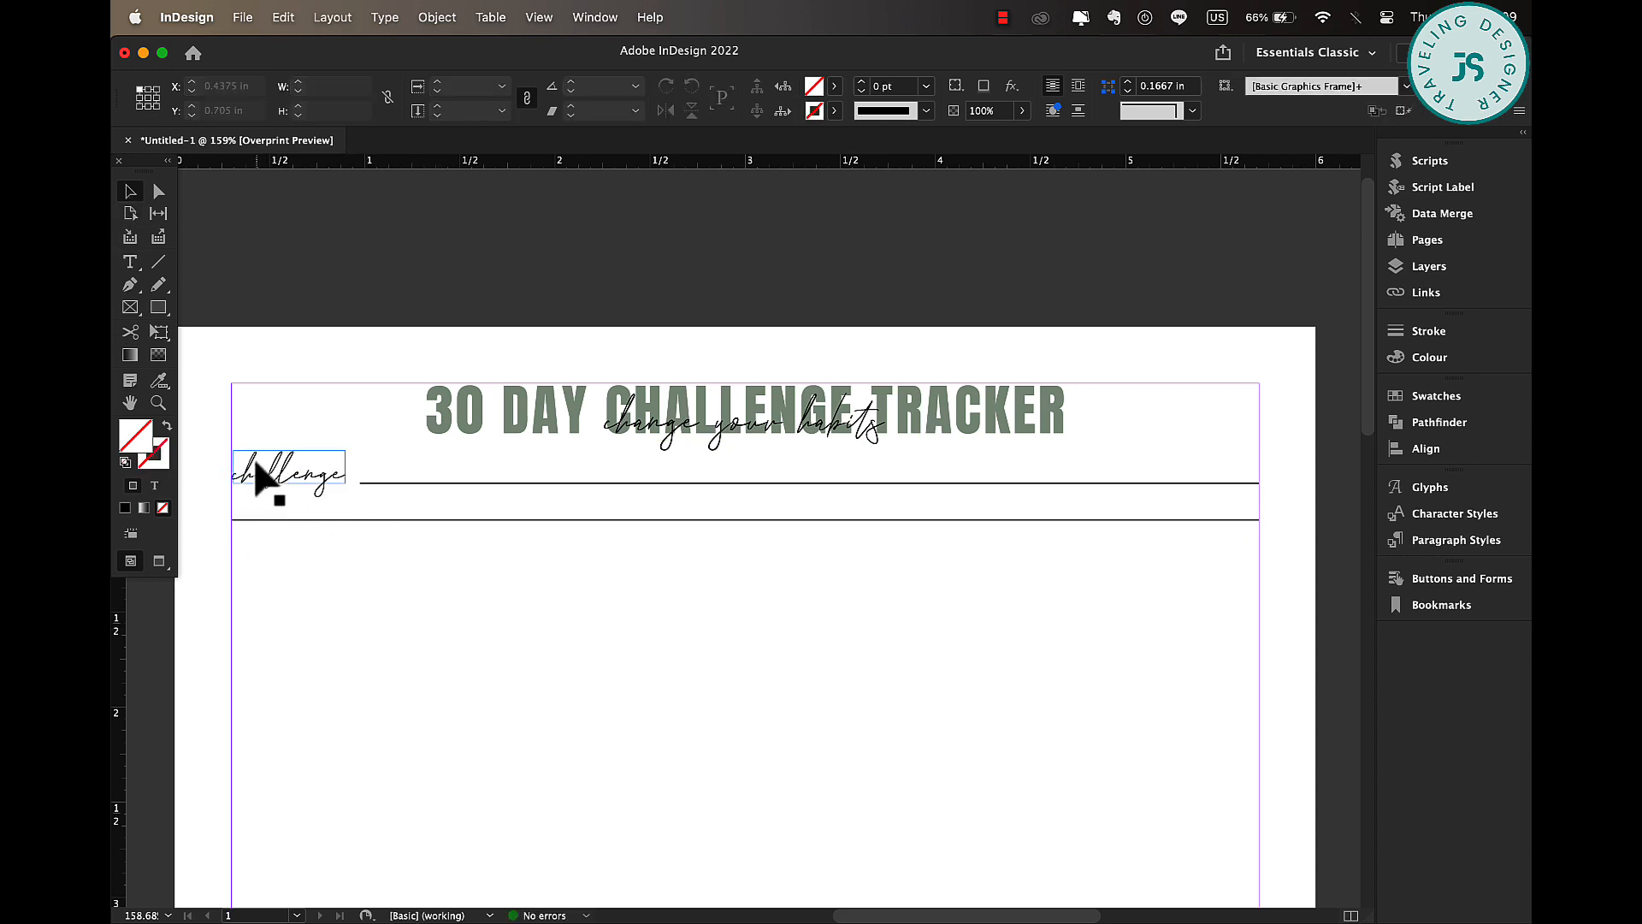
{"action": "left_click_drag", "start_coordinate": [214, 472], "coordinate": [485, 578]}
{"action": "key", "text": "Down"}
{"action": "key", "text": "Down"}
{"action": "key", "text": "Down"}
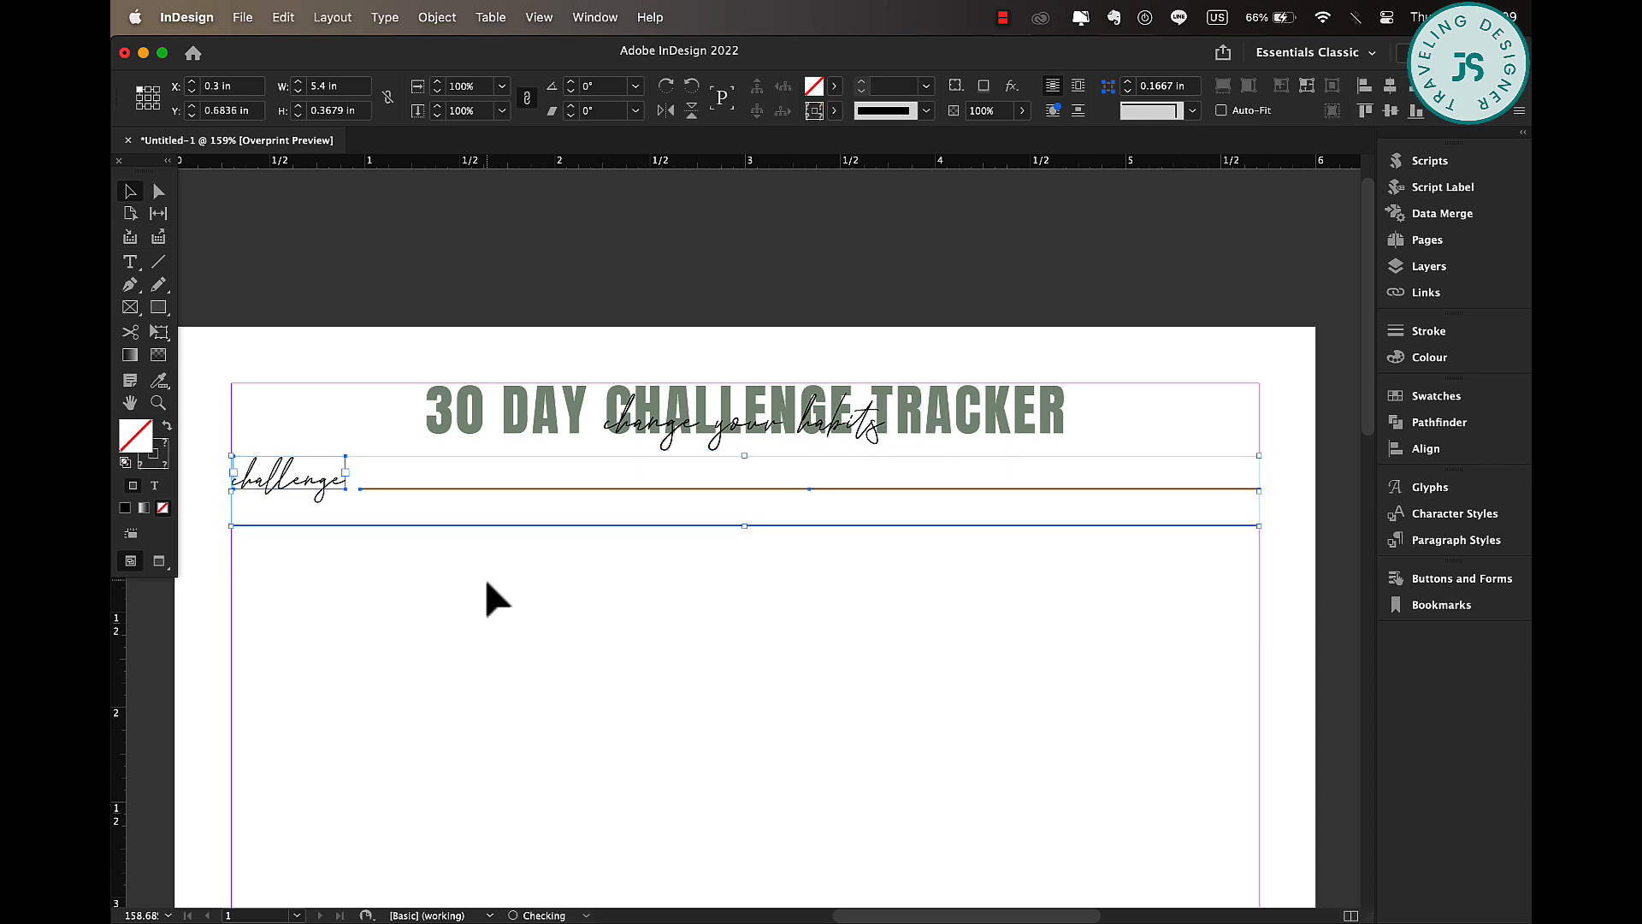
{"action": "scroll", "coordinate": [487, 582], "scroll_direction": "down", "scroll_amount": 3}
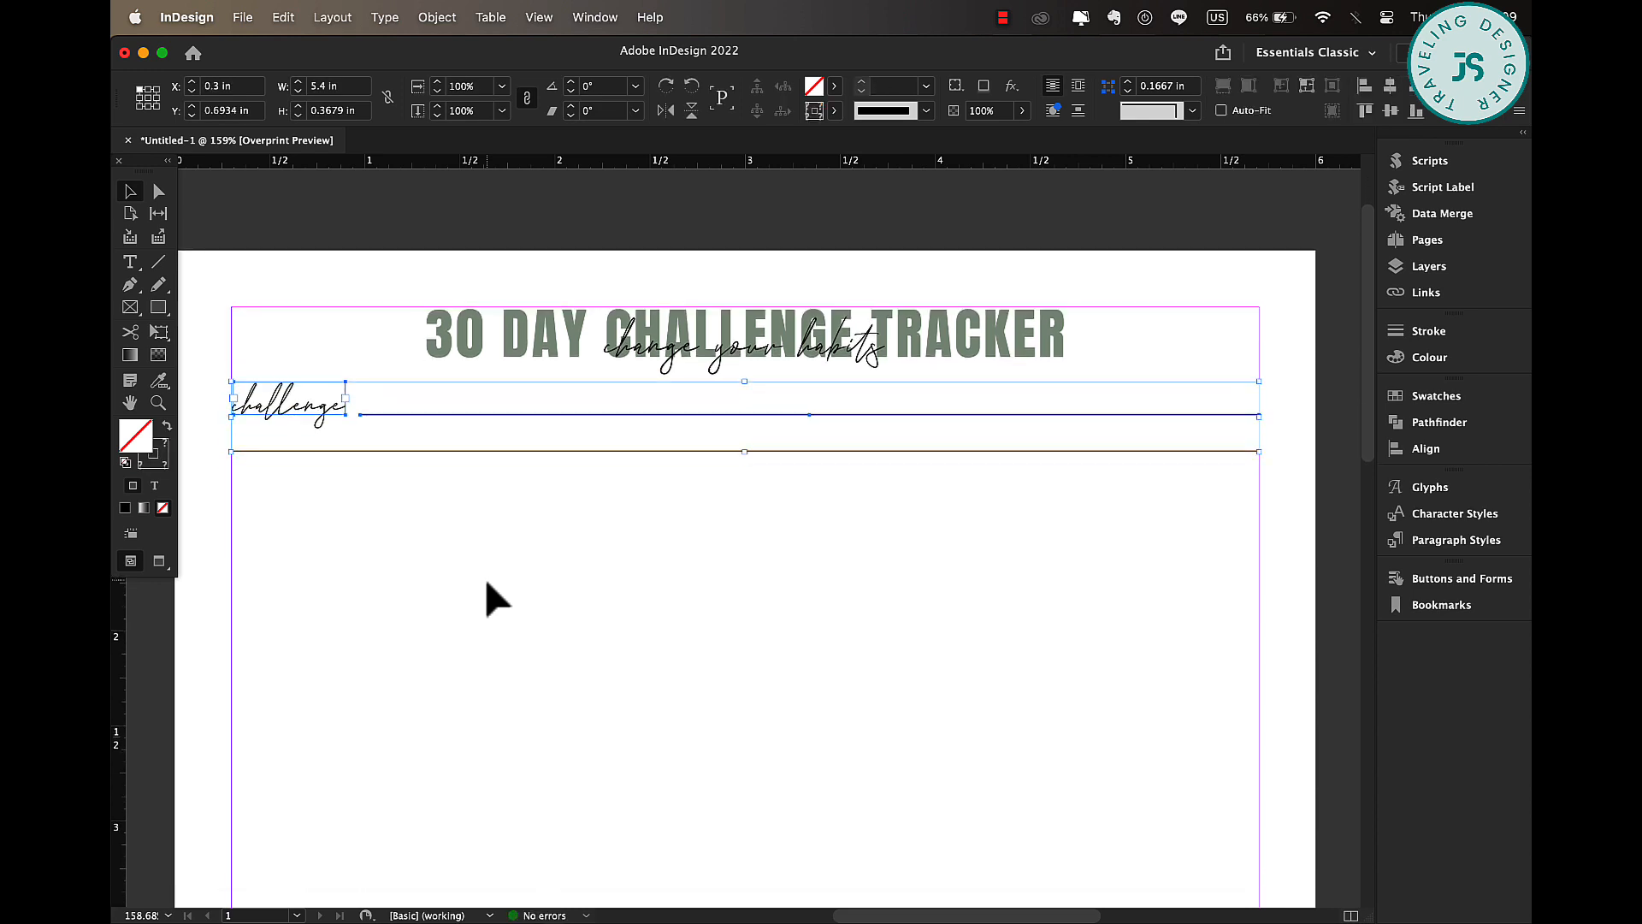
{"action": "left_click", "coordinate": [649, 727]}
- Create a table with 1 body row and 2 columns, placed from margin to margin just below the second line
{"action": "left_click", "coordinate": [492, 17]}
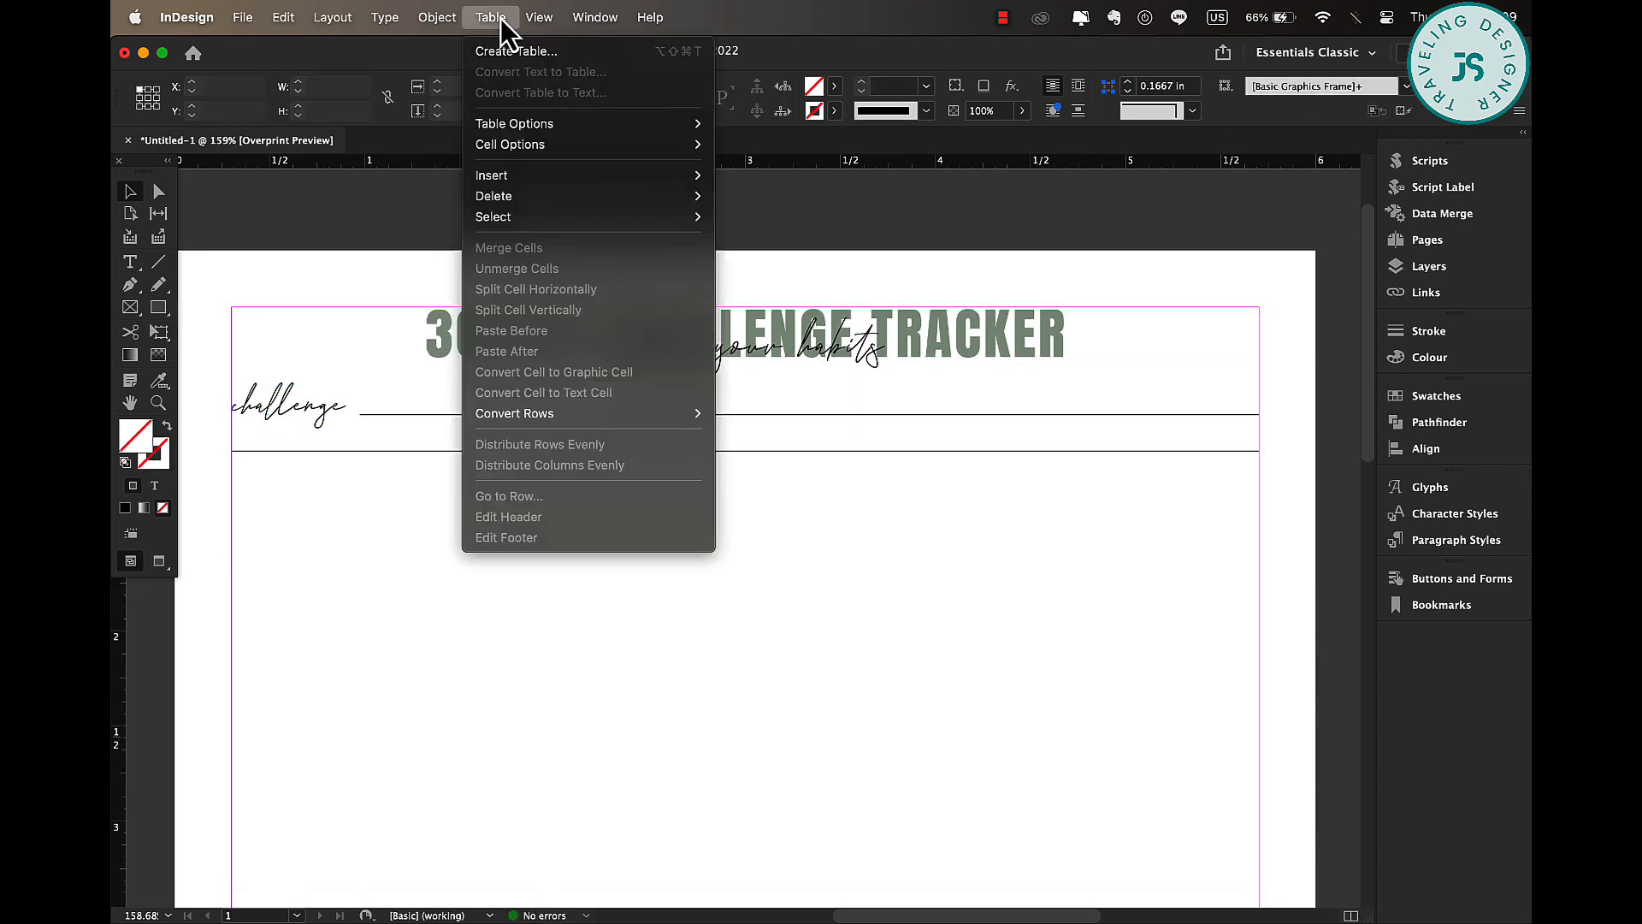
{"action": "left_click", "coordinate": [530, 52]}
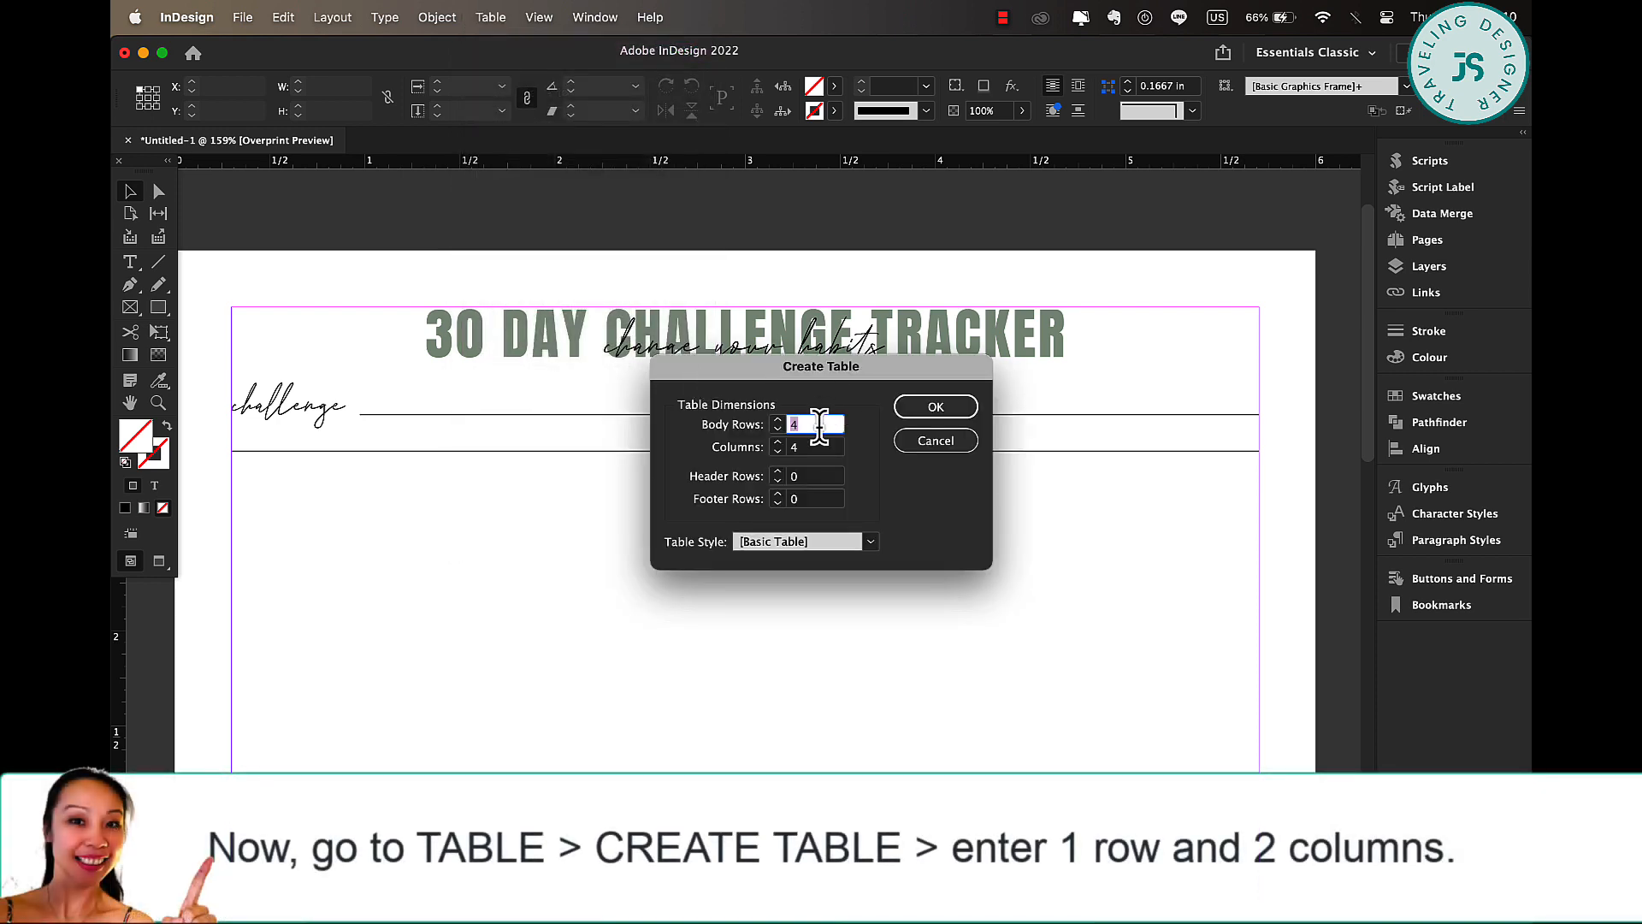
{"action": "type", "text": "1"}
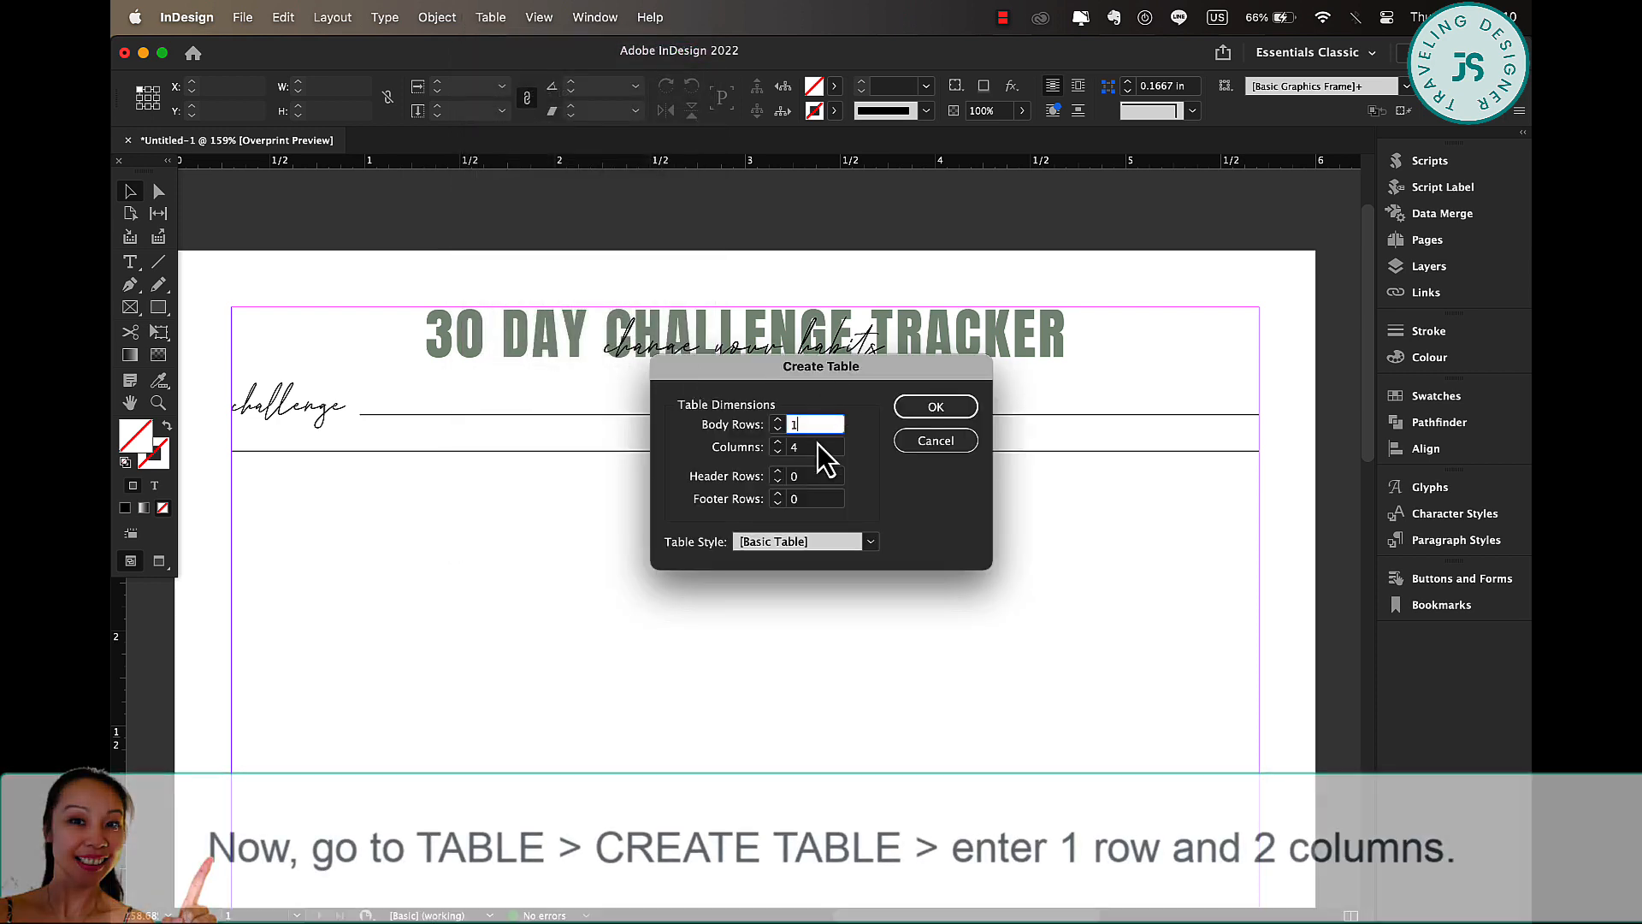
{"action": "key", "text": "Tab"}
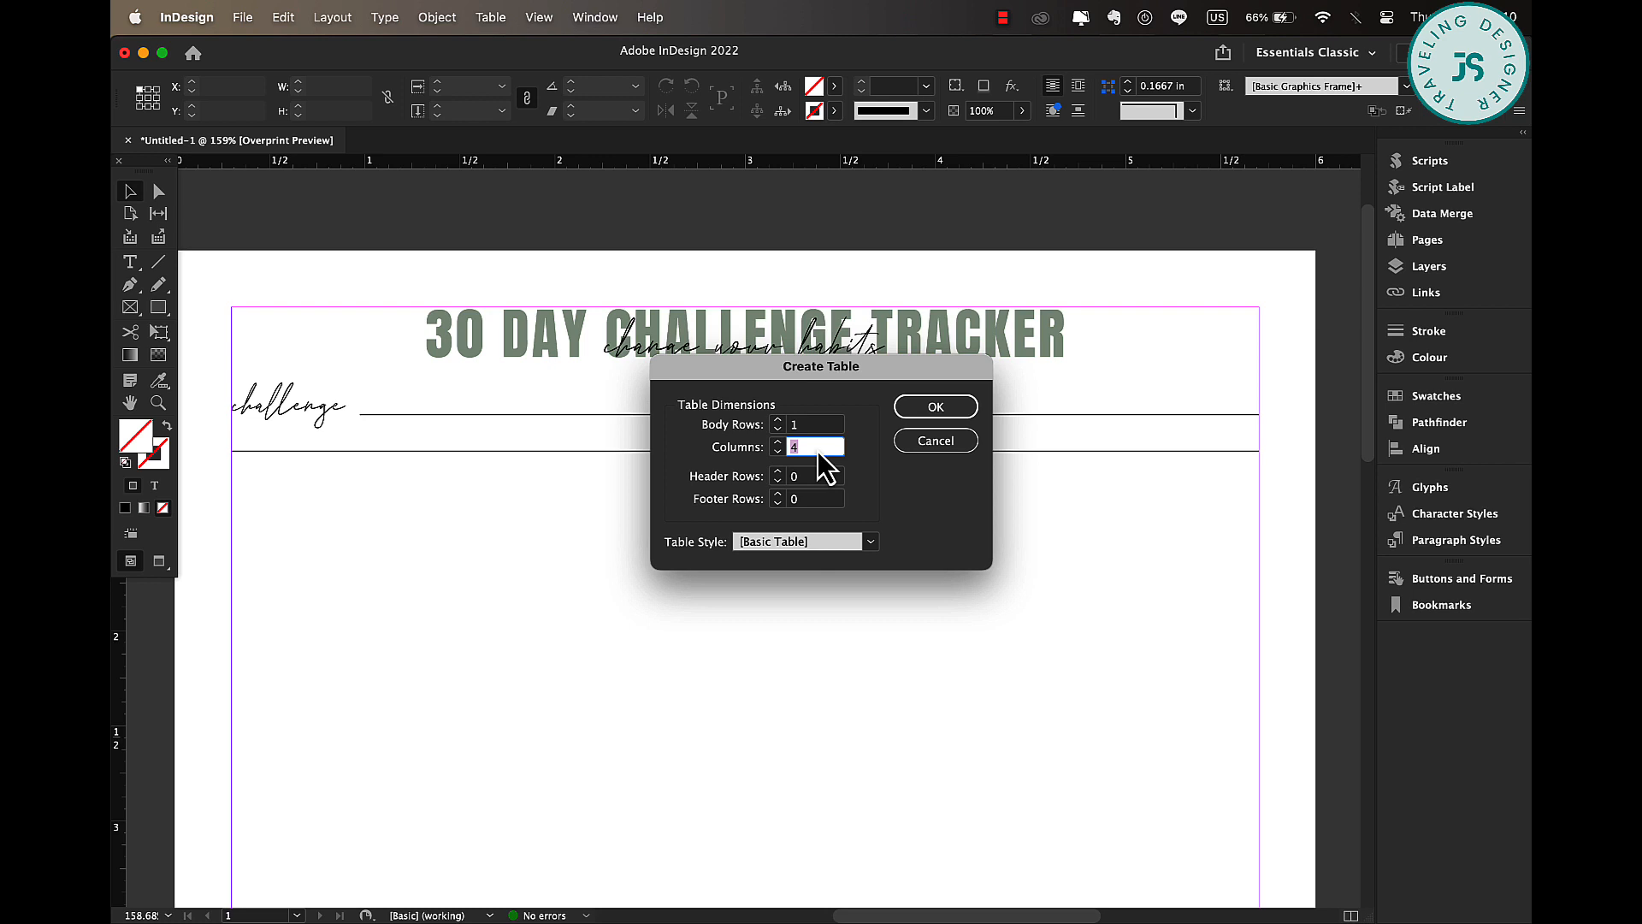
{"action": "left_click", "coordinate": [937, 409]}
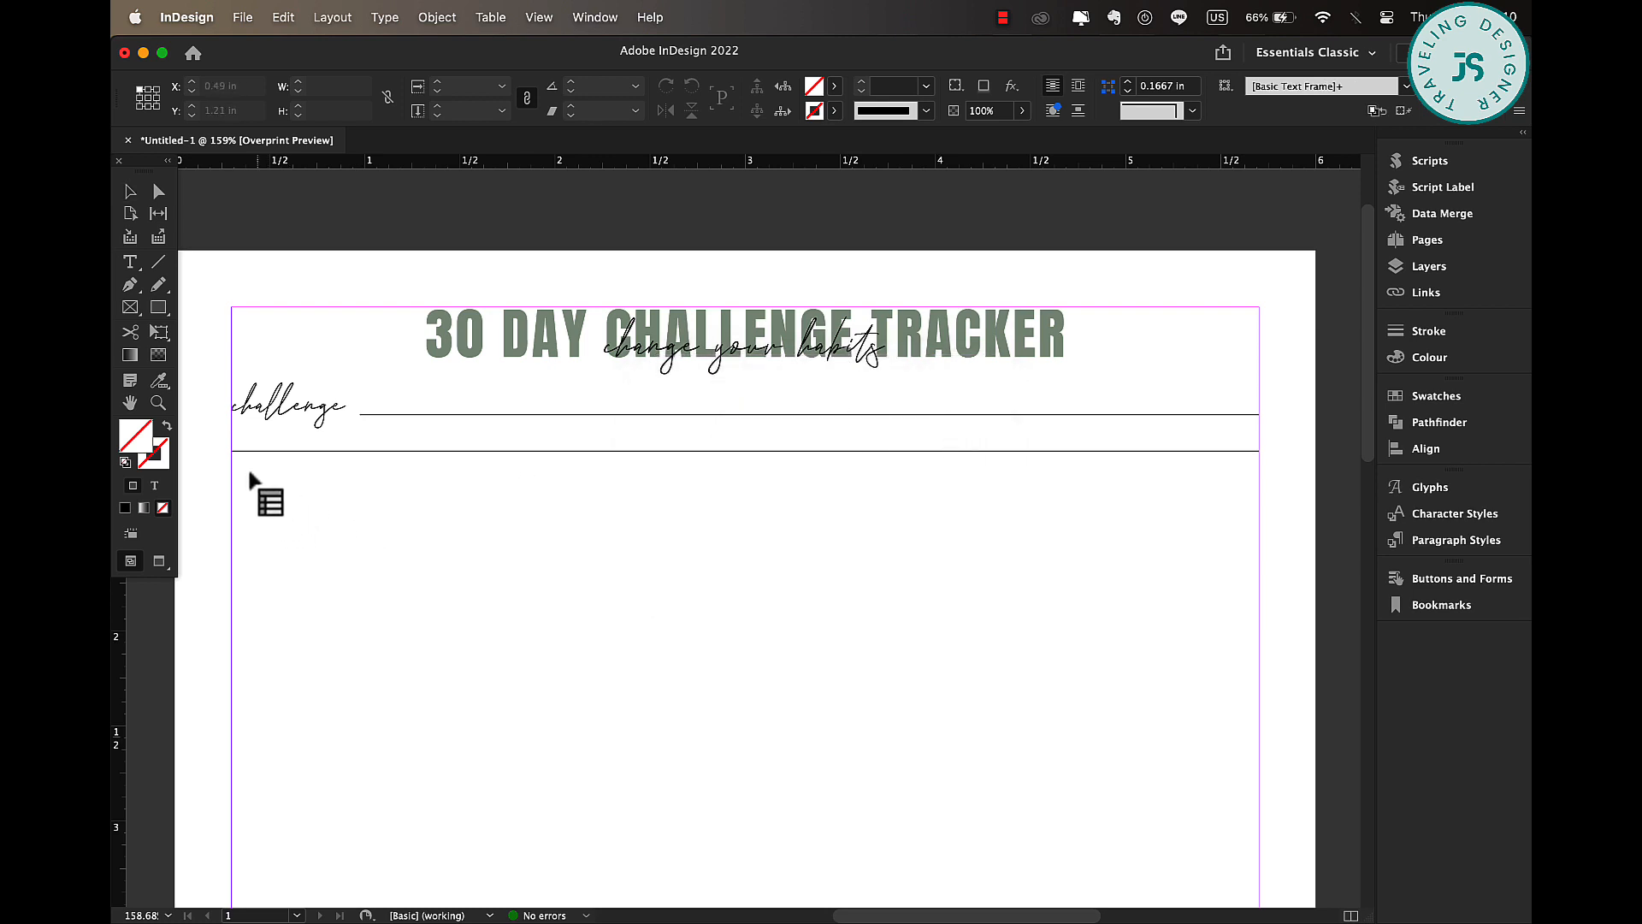
{"action": "left_click_drag", "start_coordinate": [232, 469], "coordinate": [1264, 509]}
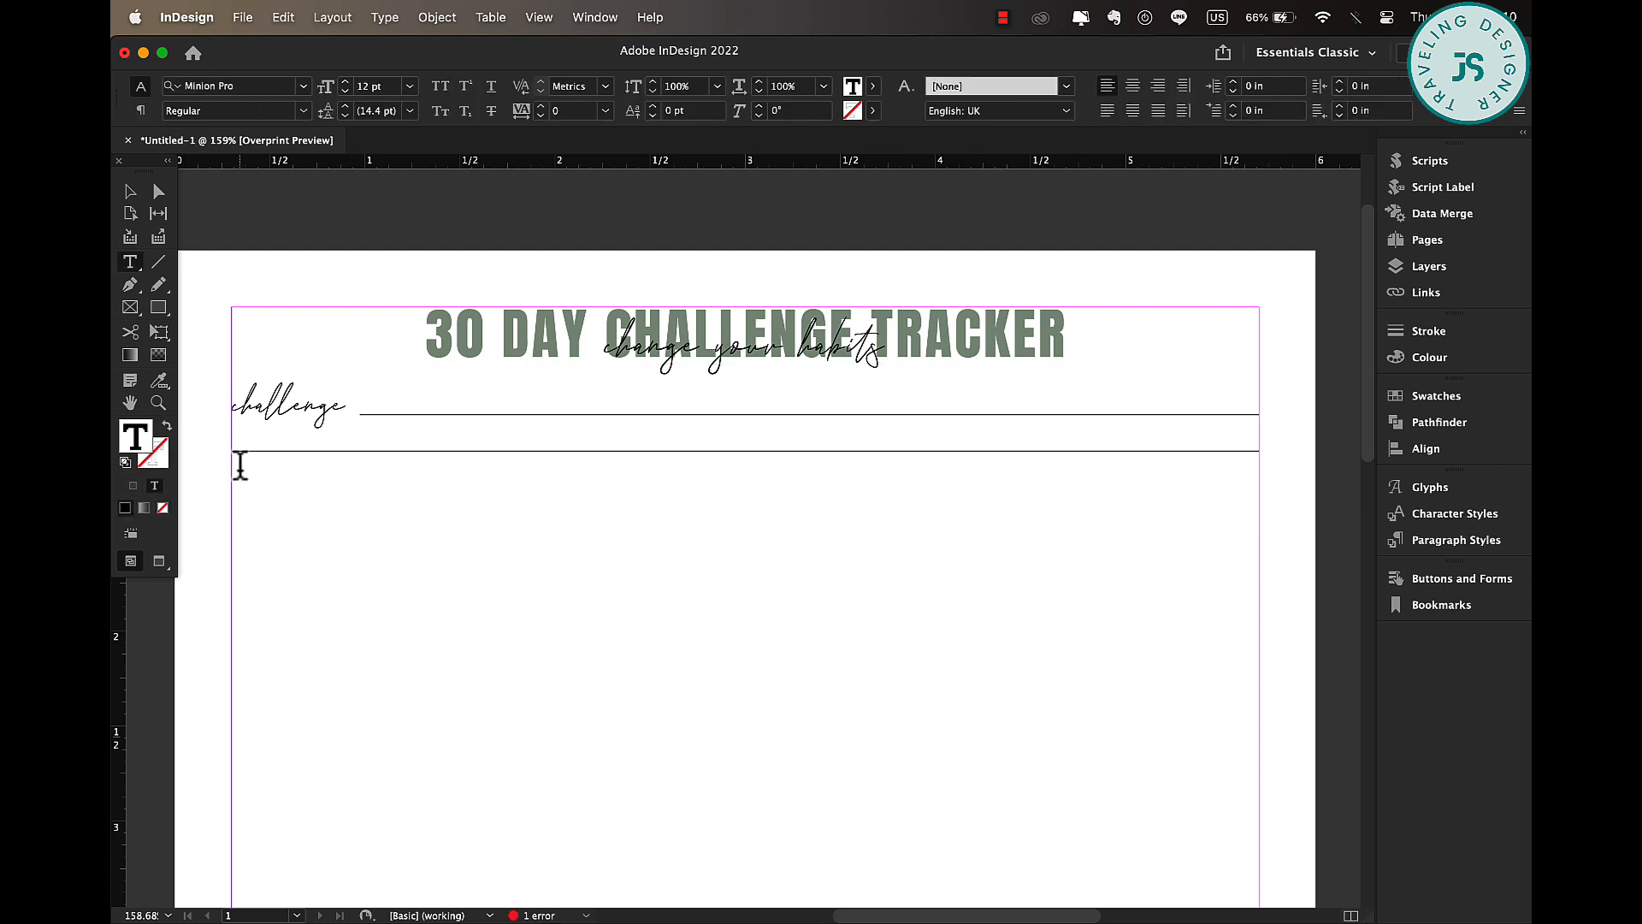
- Extend the table's frame downward so the whole row fits inside it
{"action": "left_click", "coordinate": [130, 191]}
{"action": "left_click", "coordinate": [679, 472]}
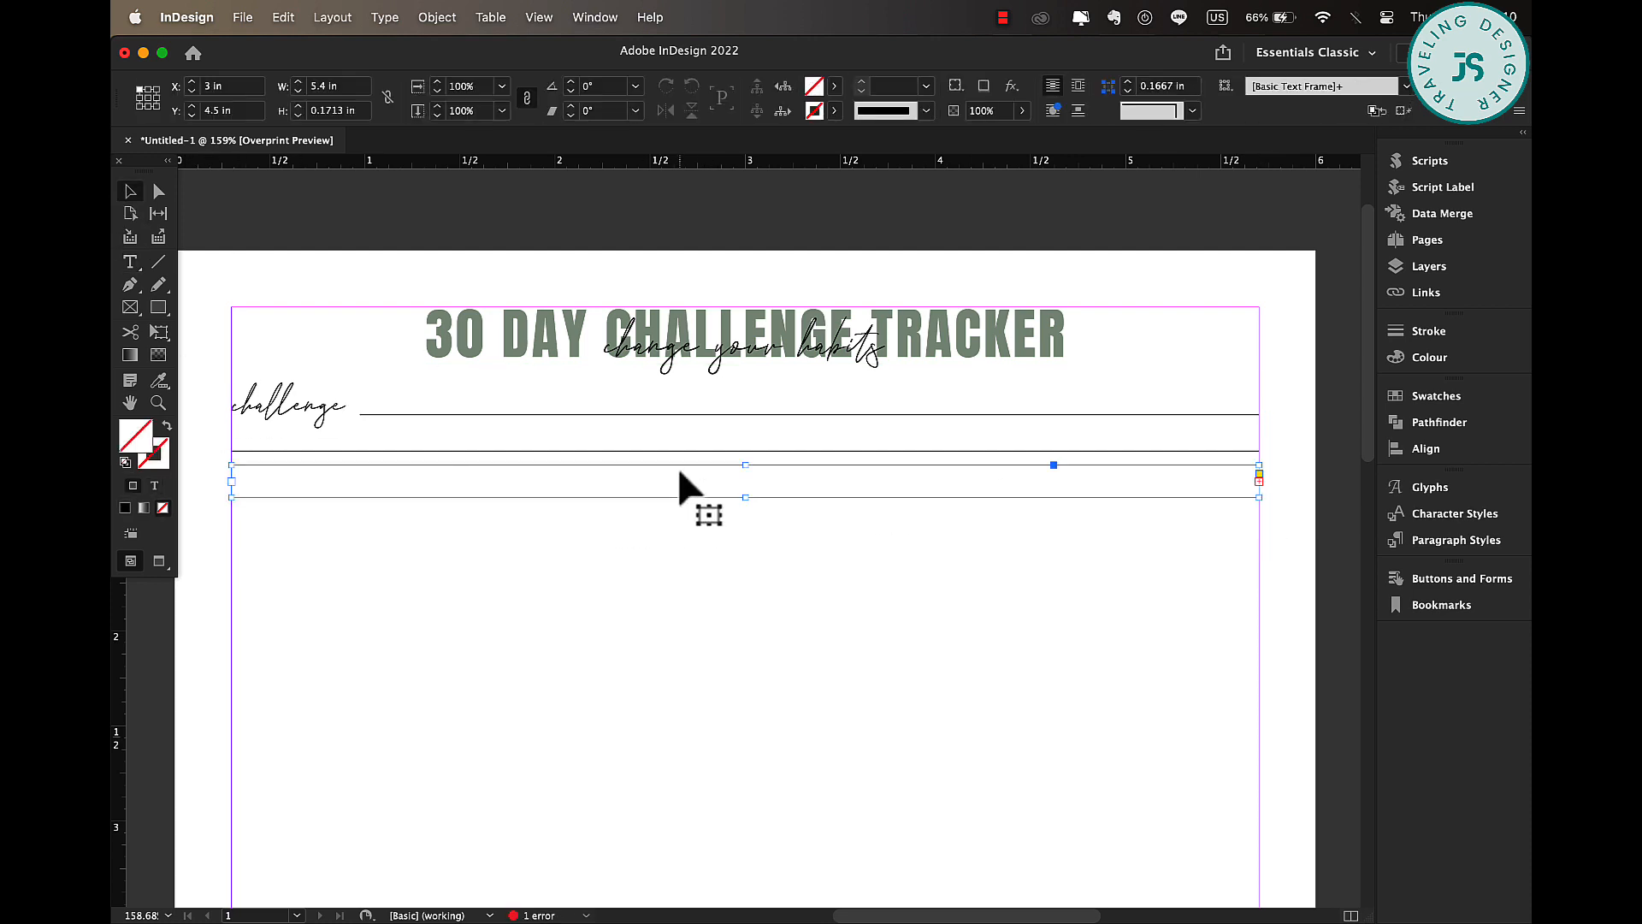
{"action": "left_click_drag", "start_coordinate": [744, 500], "coordinate": [841, 494]}
- Select both table cells and set their stroke weight to 0.5 pt
{"action": "double_click", "coordinate": [722, 491]}
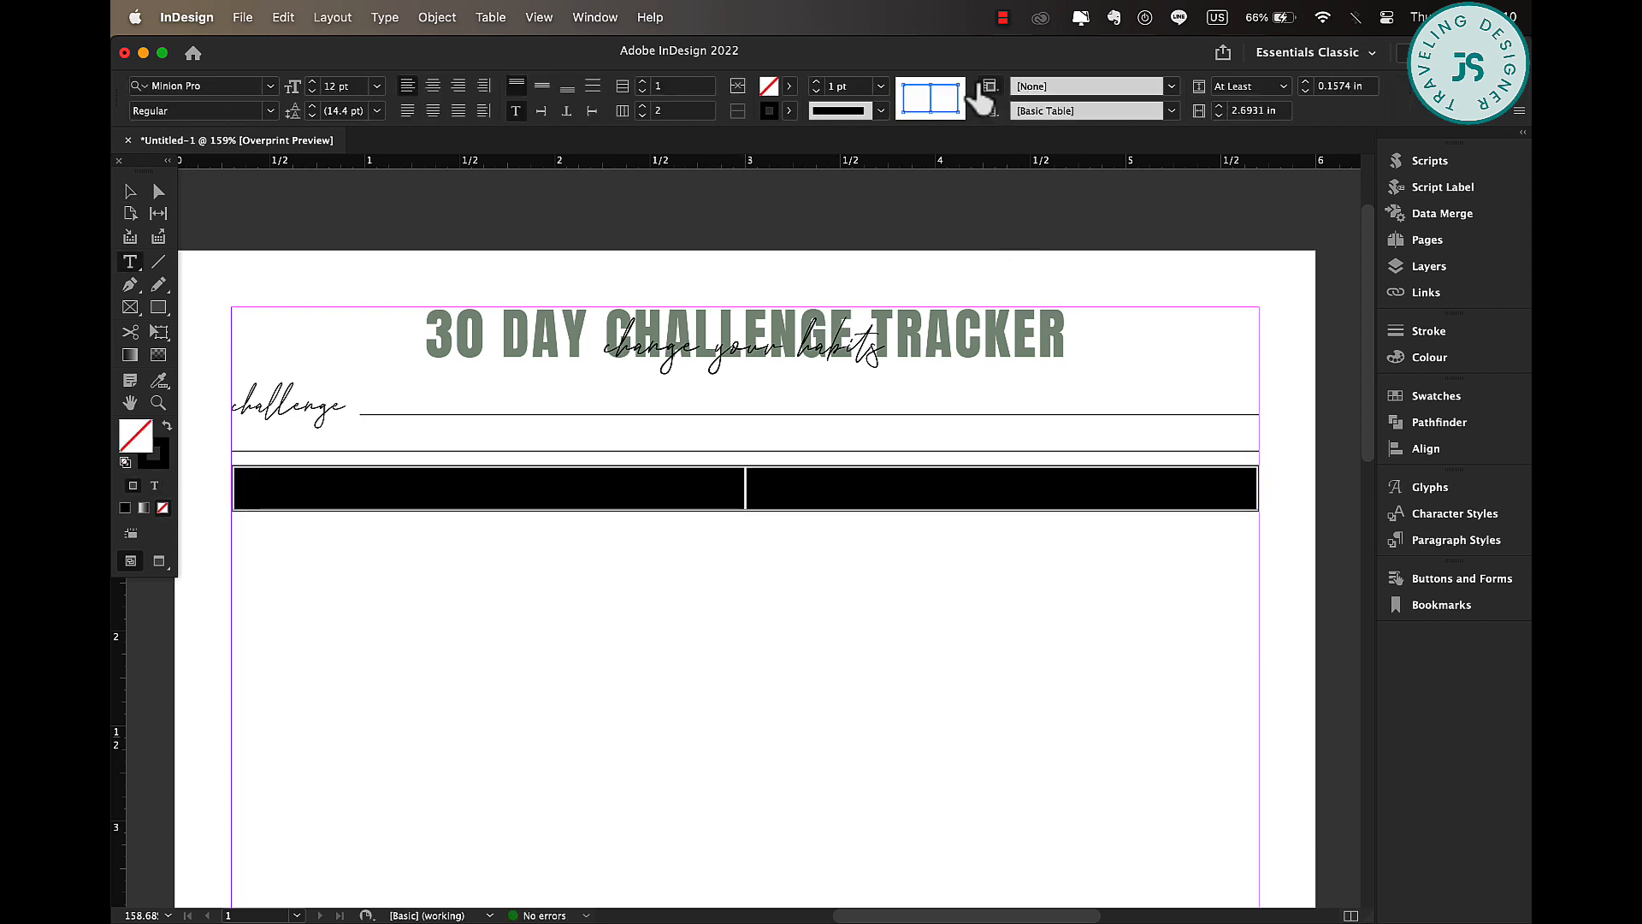
{"action": "left_click", "coordinate": [880, 86]}
{"action": "left_click", "coordinate": [859, 145]}
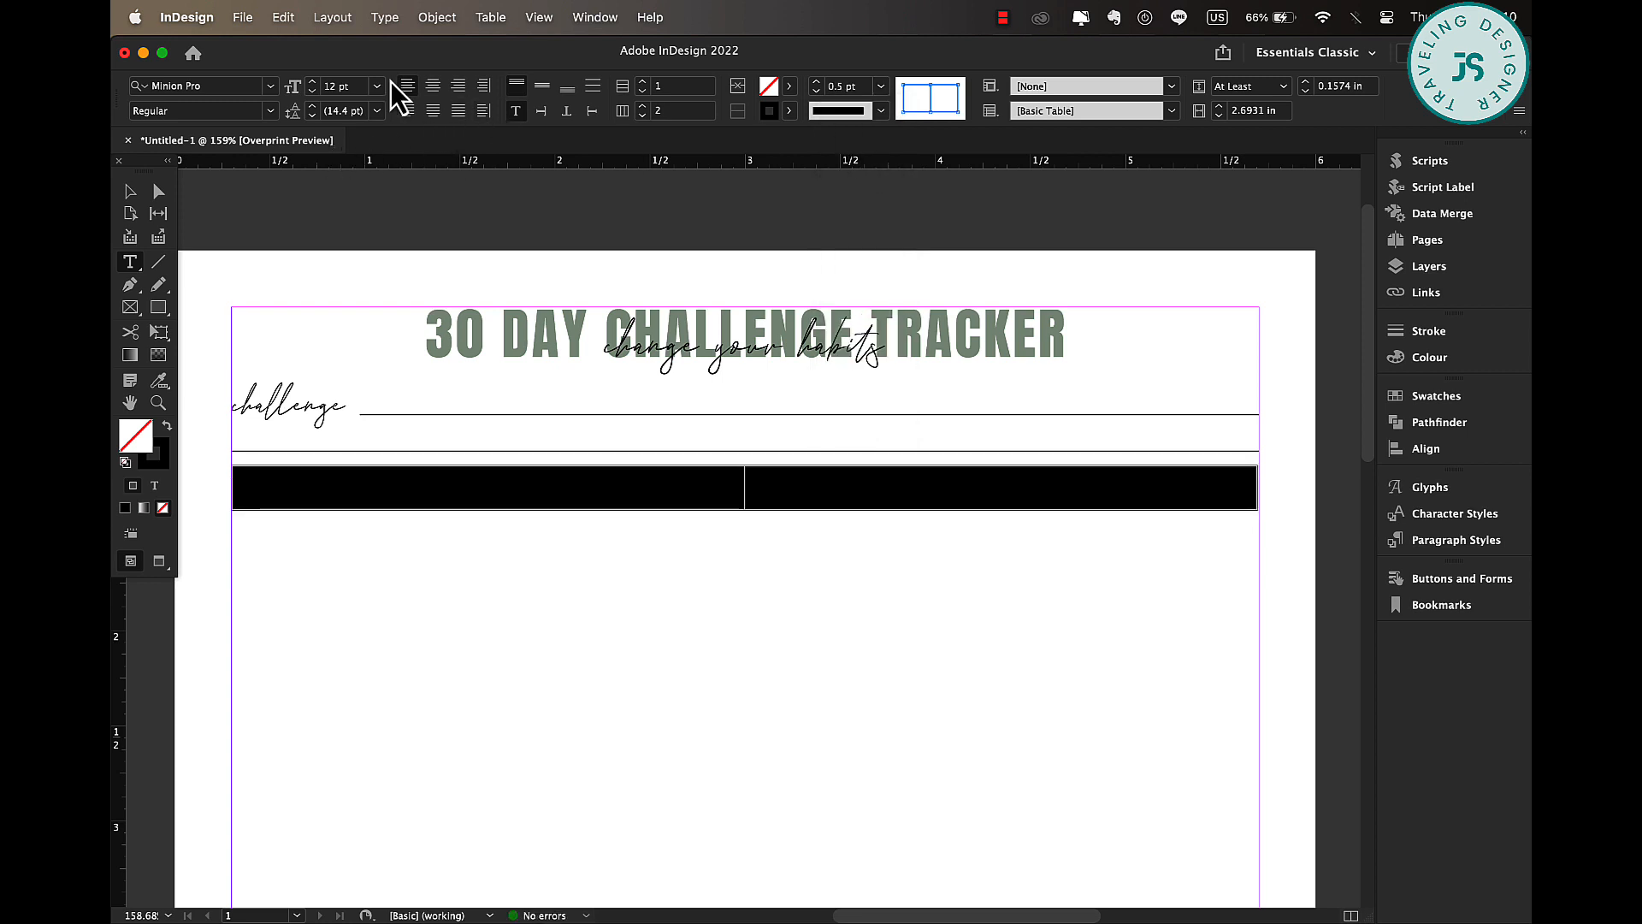
- Set the table cells' text to Metropolis Regular at 11 pt, centred vertically, and place the text cursor in the first cell
{"action": "left_click", "coordinate": [224, 89]}
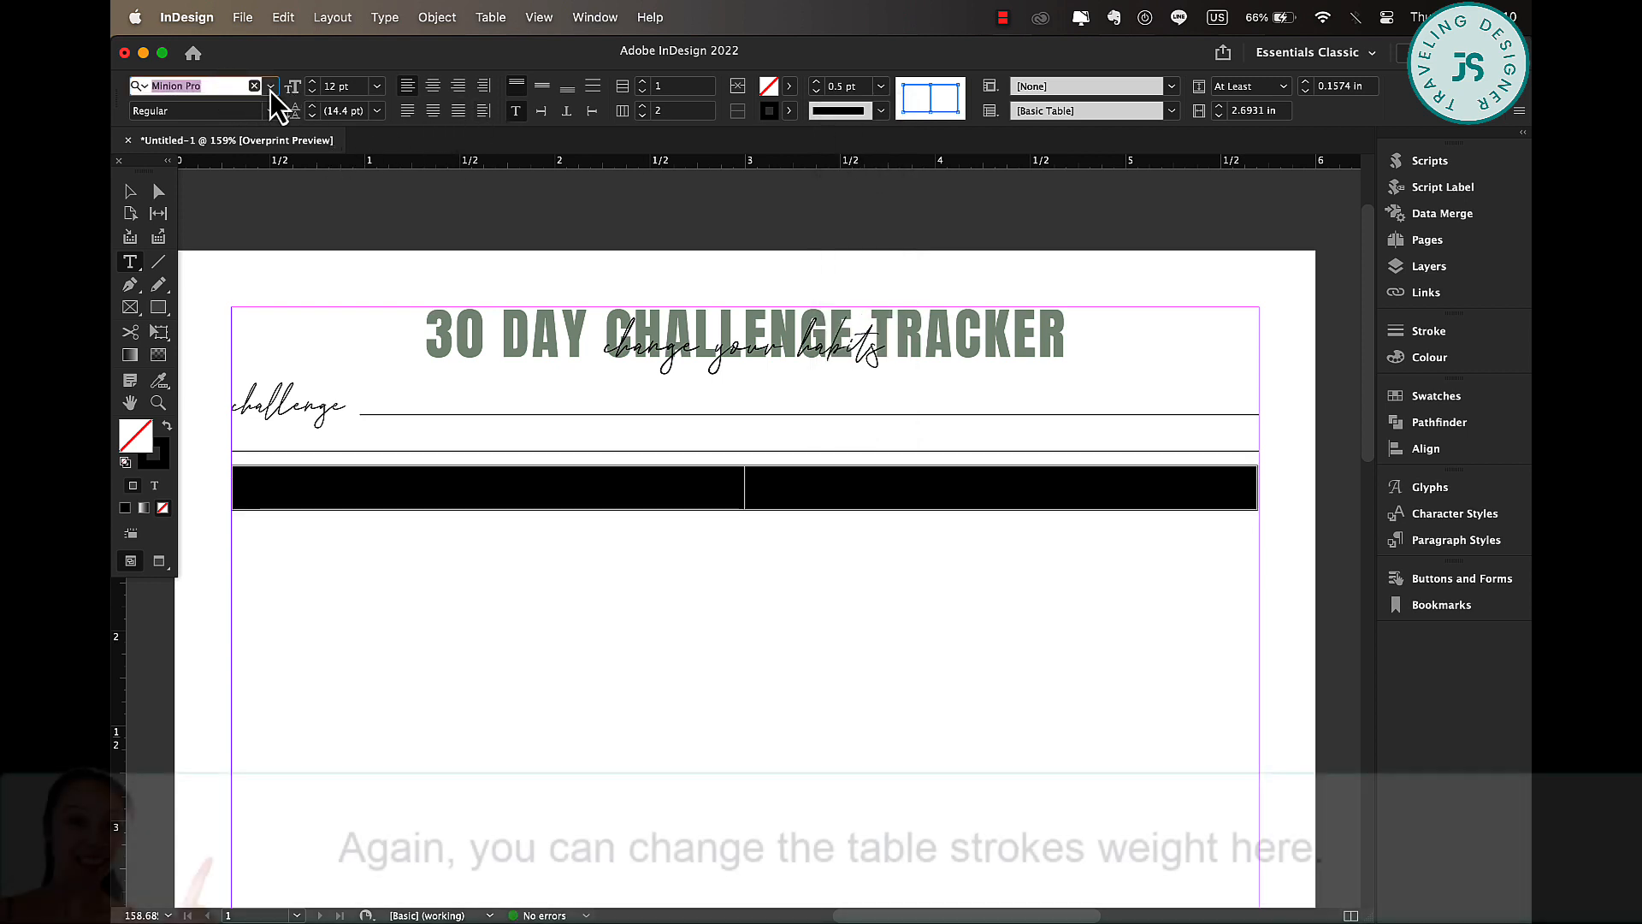
{"action": "left_click", "coordinate": [271, 87]}
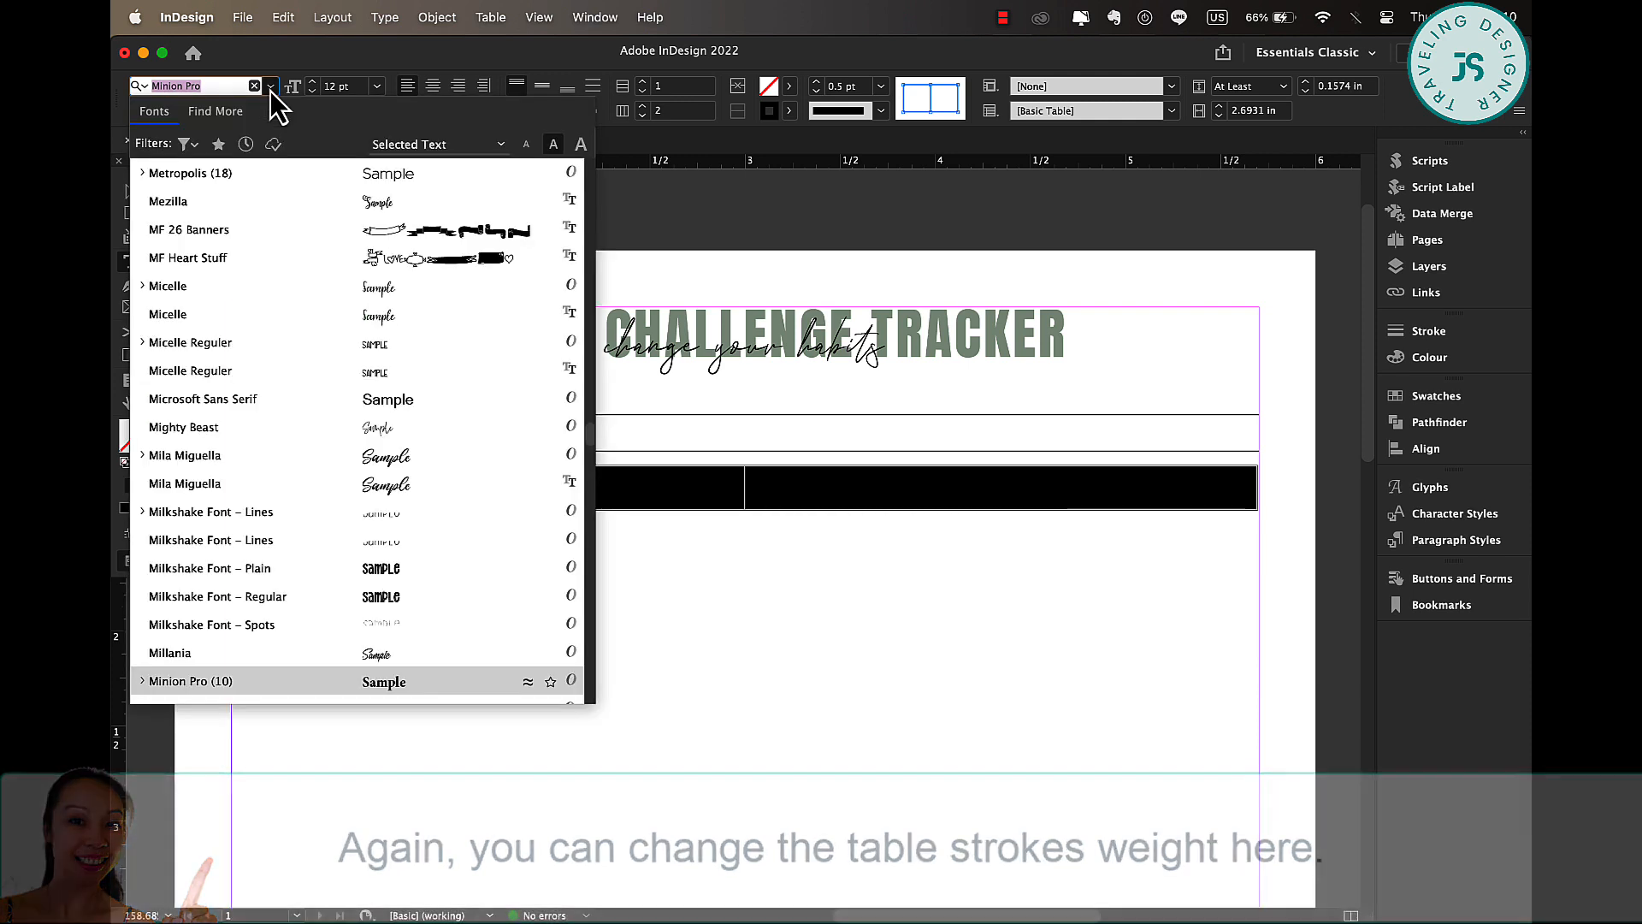
{"action": "left_click", "coordinate": [298, 175]}
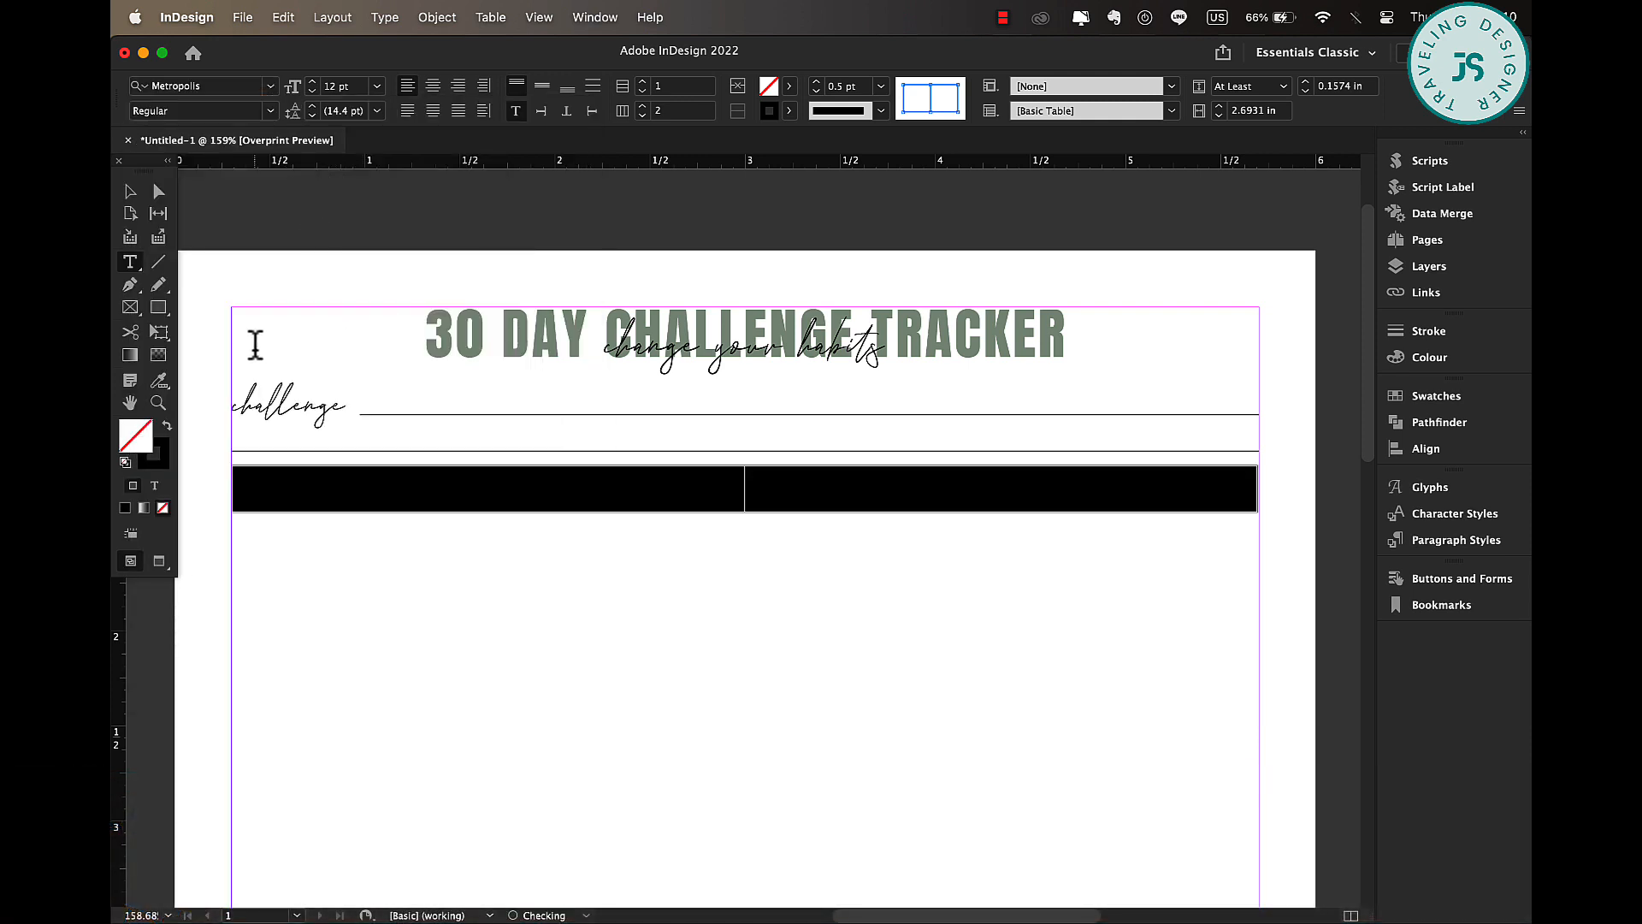
{"action": "left_click", "coordinate": [312, 92]}
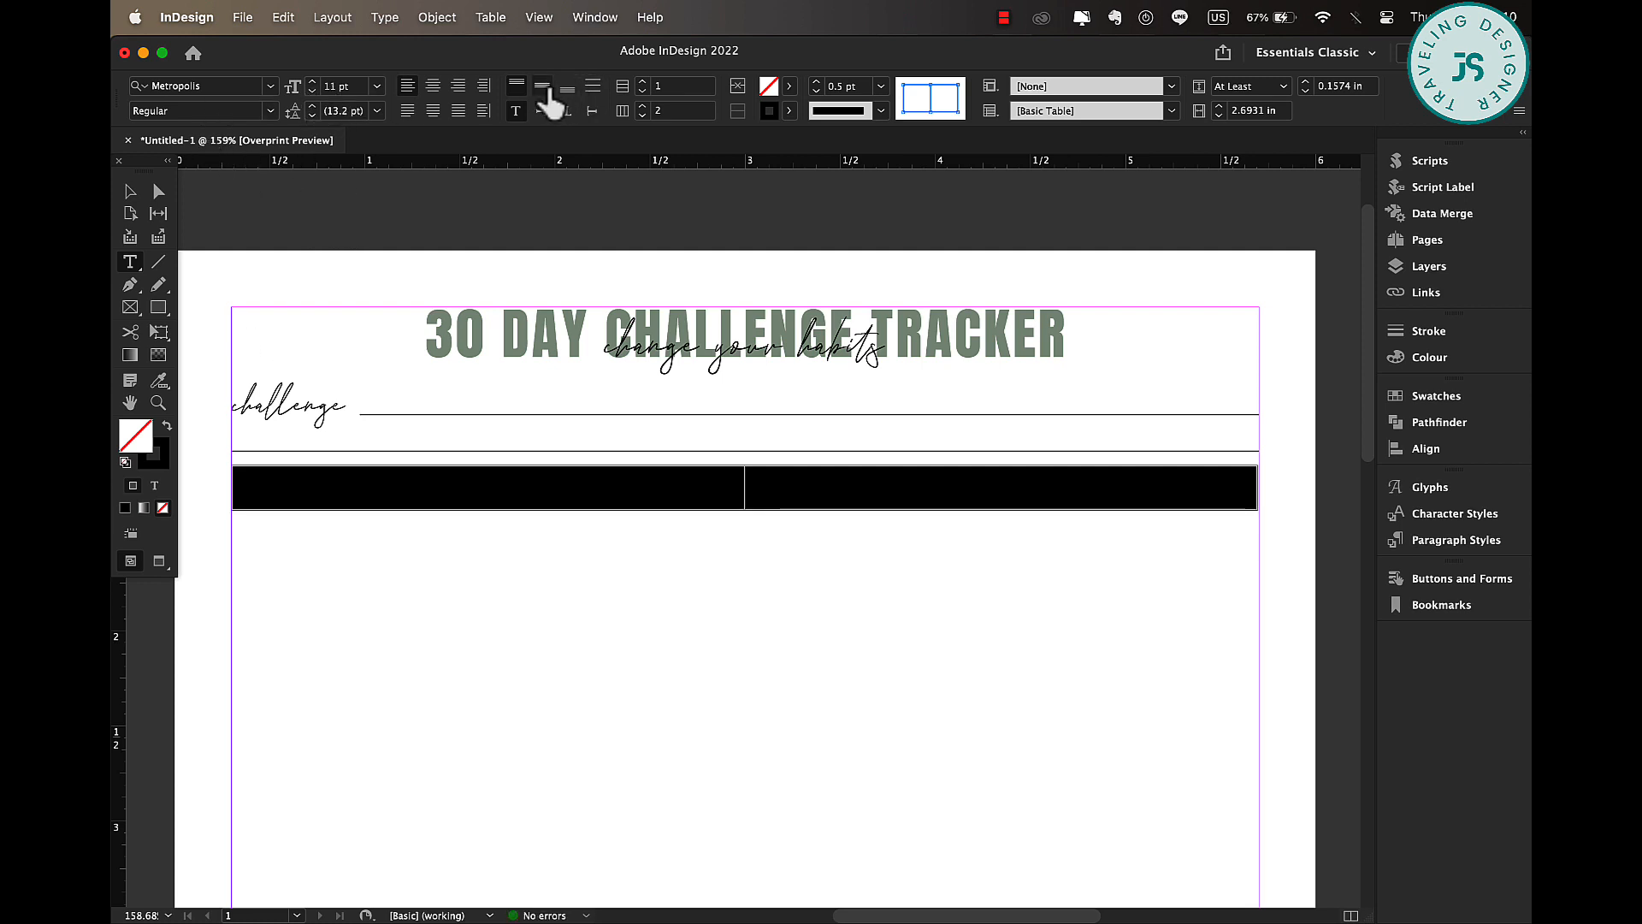
{"action": "left_click", "coordinate": [359, 491]}
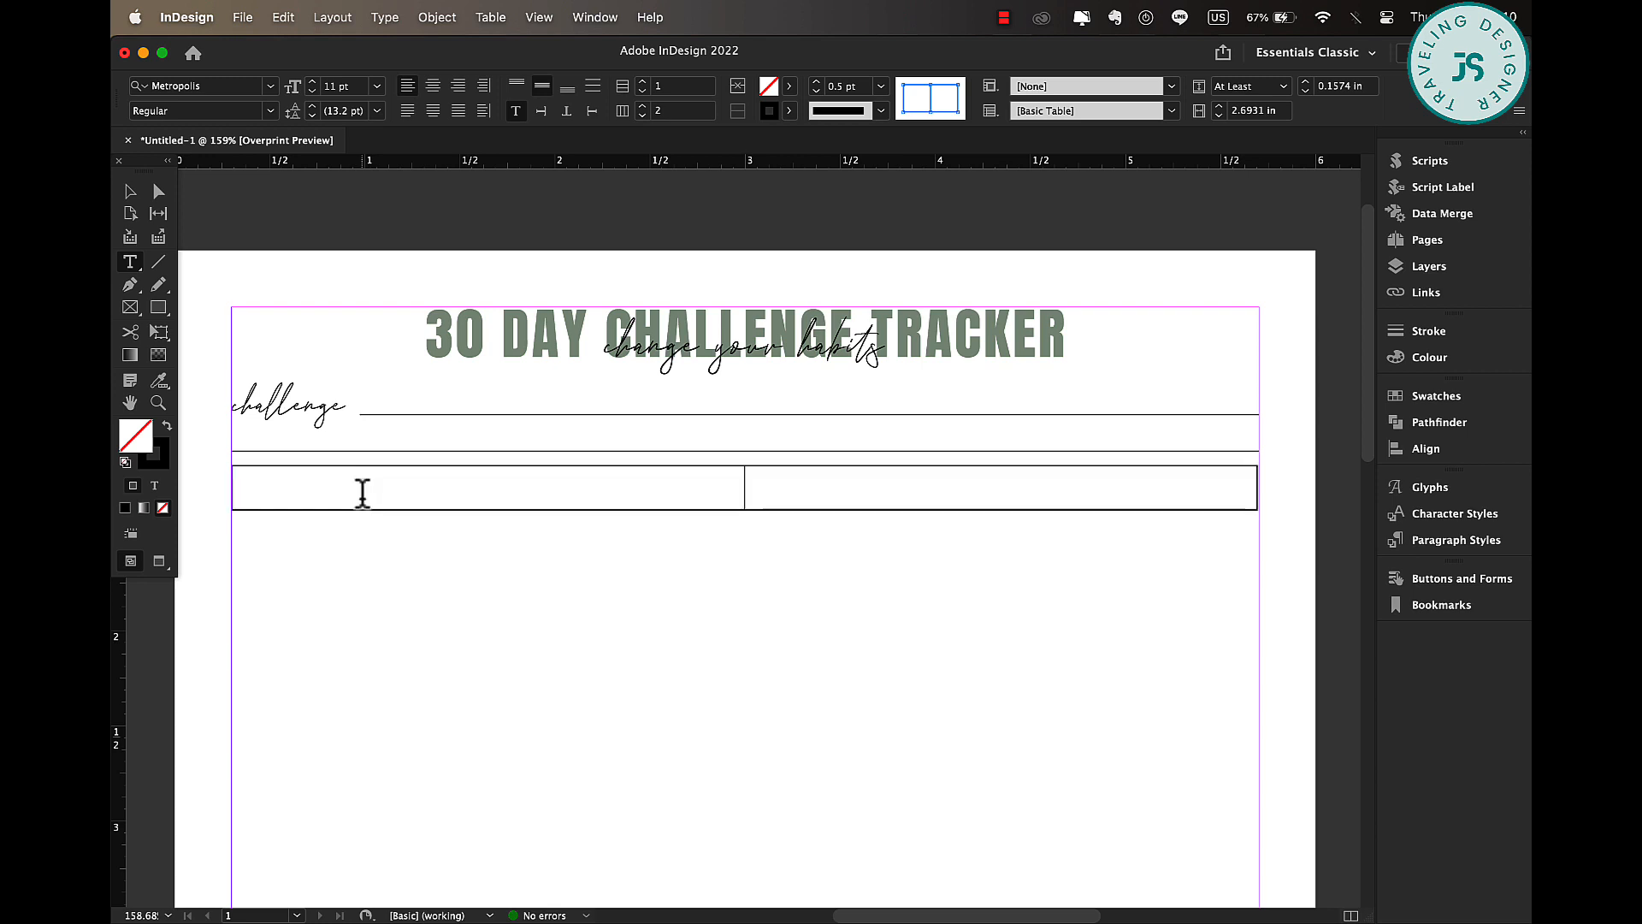
- Label the first table cell "starts on:" and the second cell "ends on:"
{"action": "type", "text": "start"}
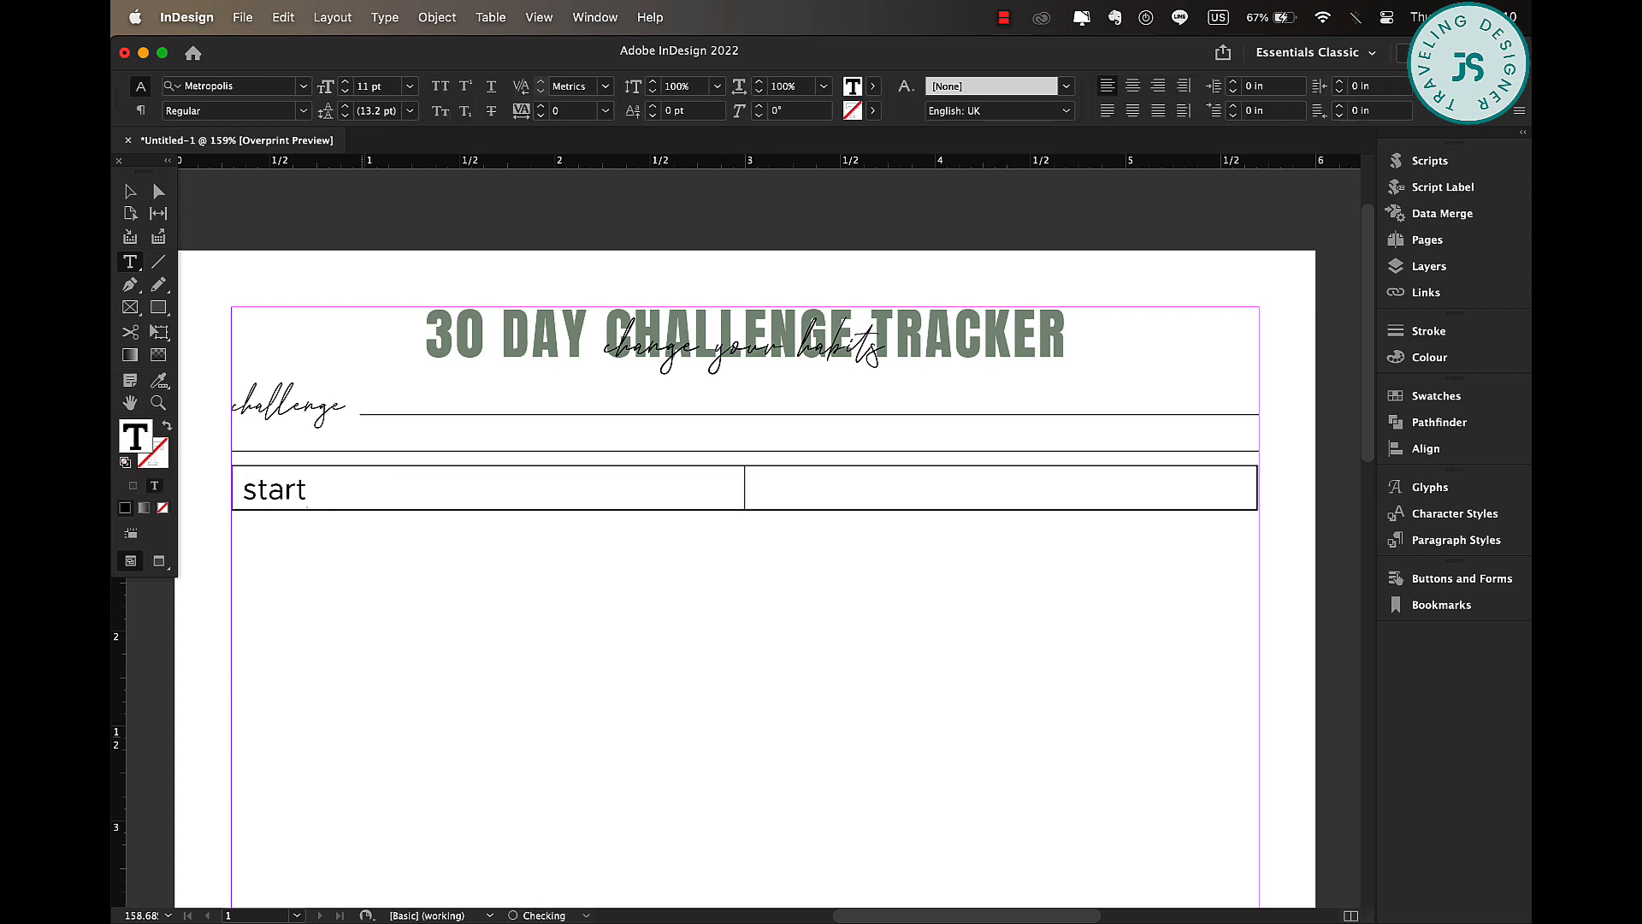
{"action": "type", "text": "s on:"}
{"action": "left_click", "coordinate": [814, 476]}
{"action": "type", "text": "ends"}
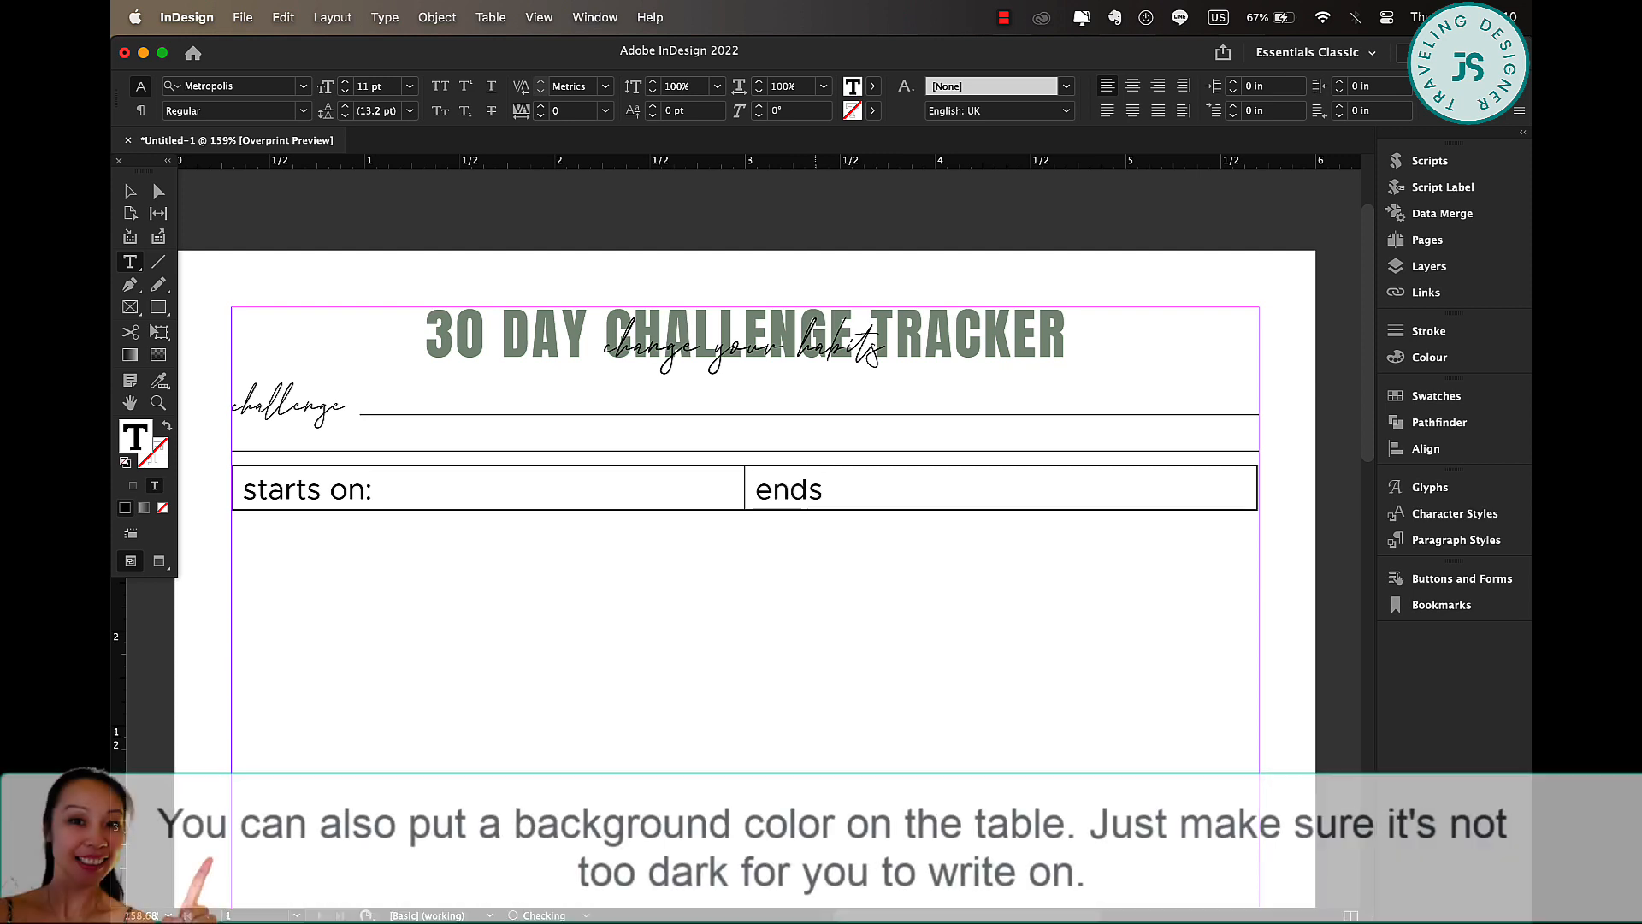
{"action": "type", "text": " on:"}
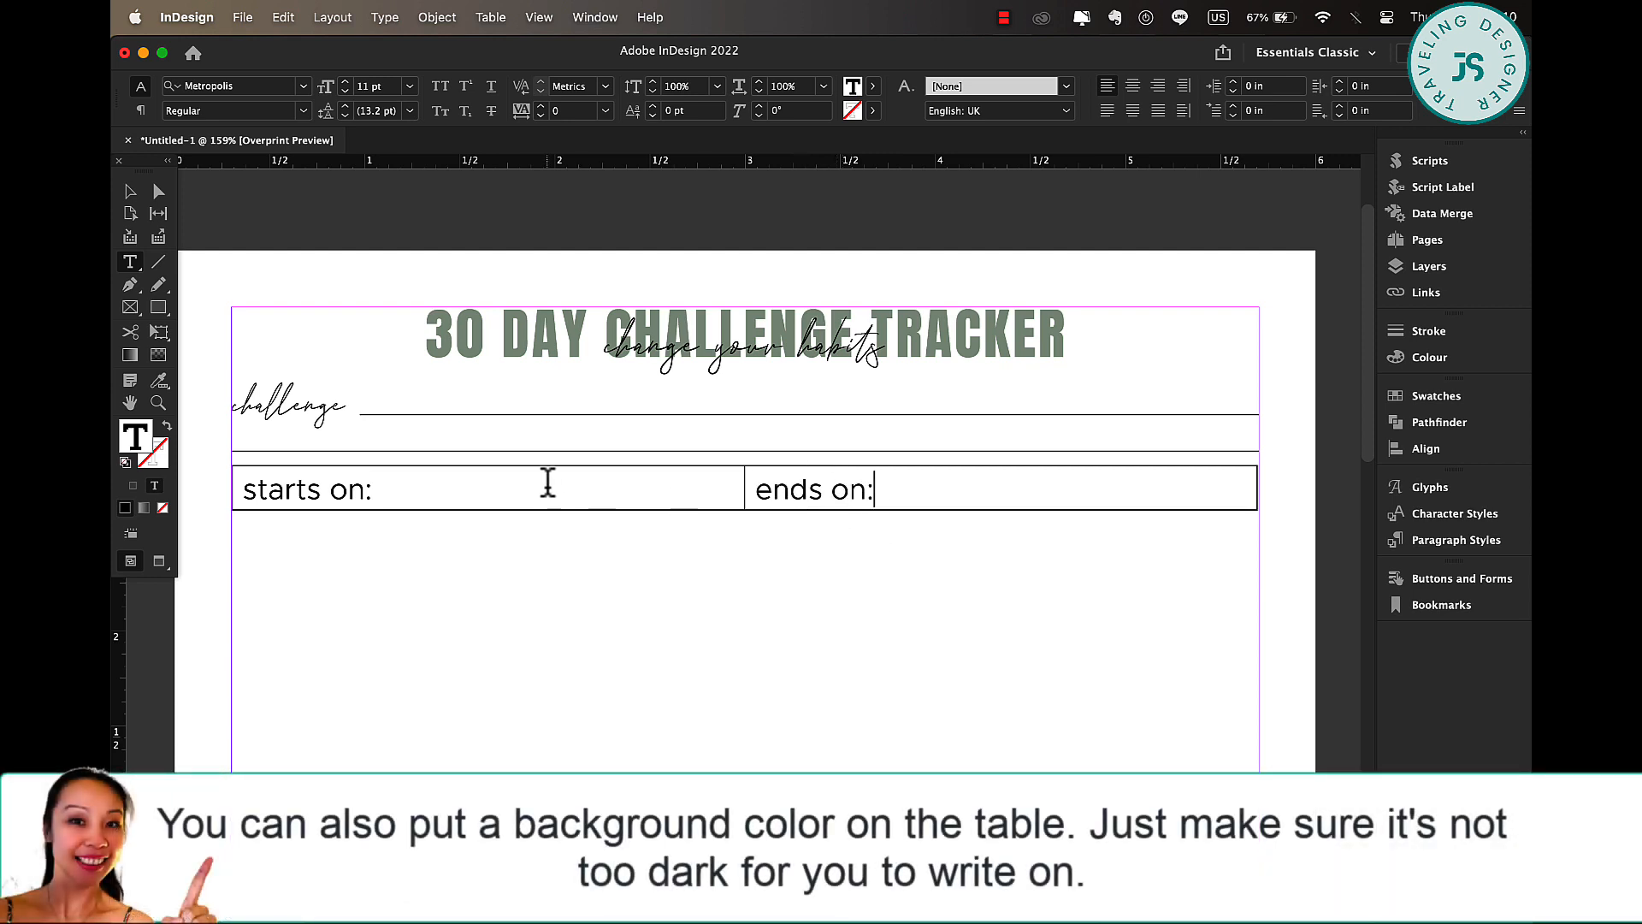
- Reduce the text size slightly in both table cells and try to lower the row's height
{"action": "left_click", "coordinate": [239, 475]}
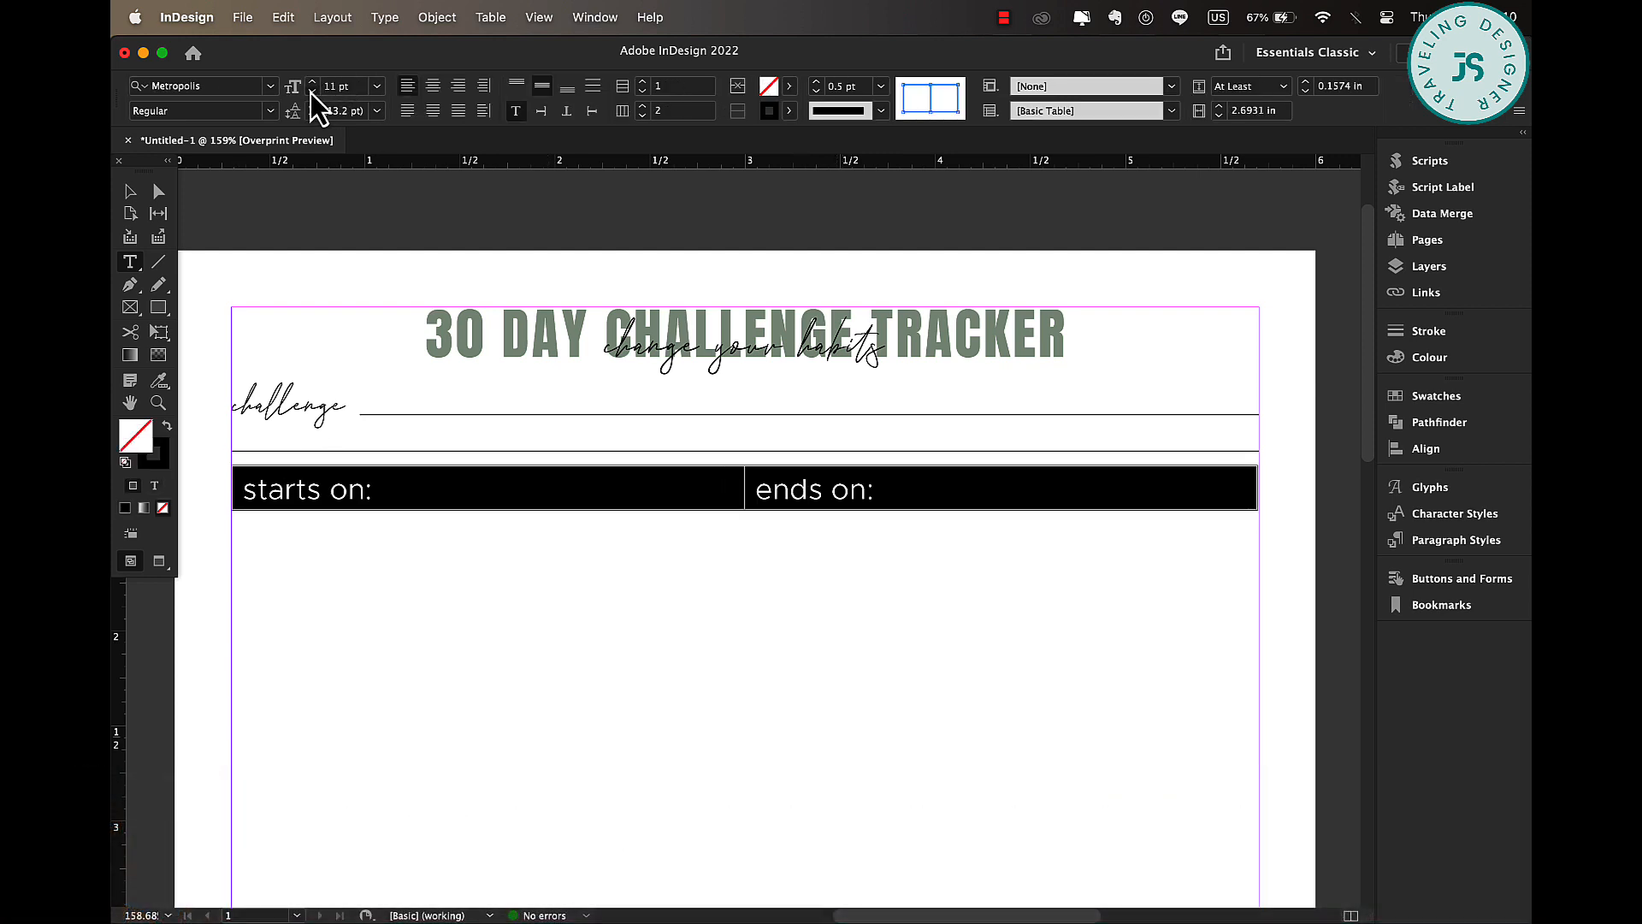
{"action": "left_click", "coordinate": [134, 188]}
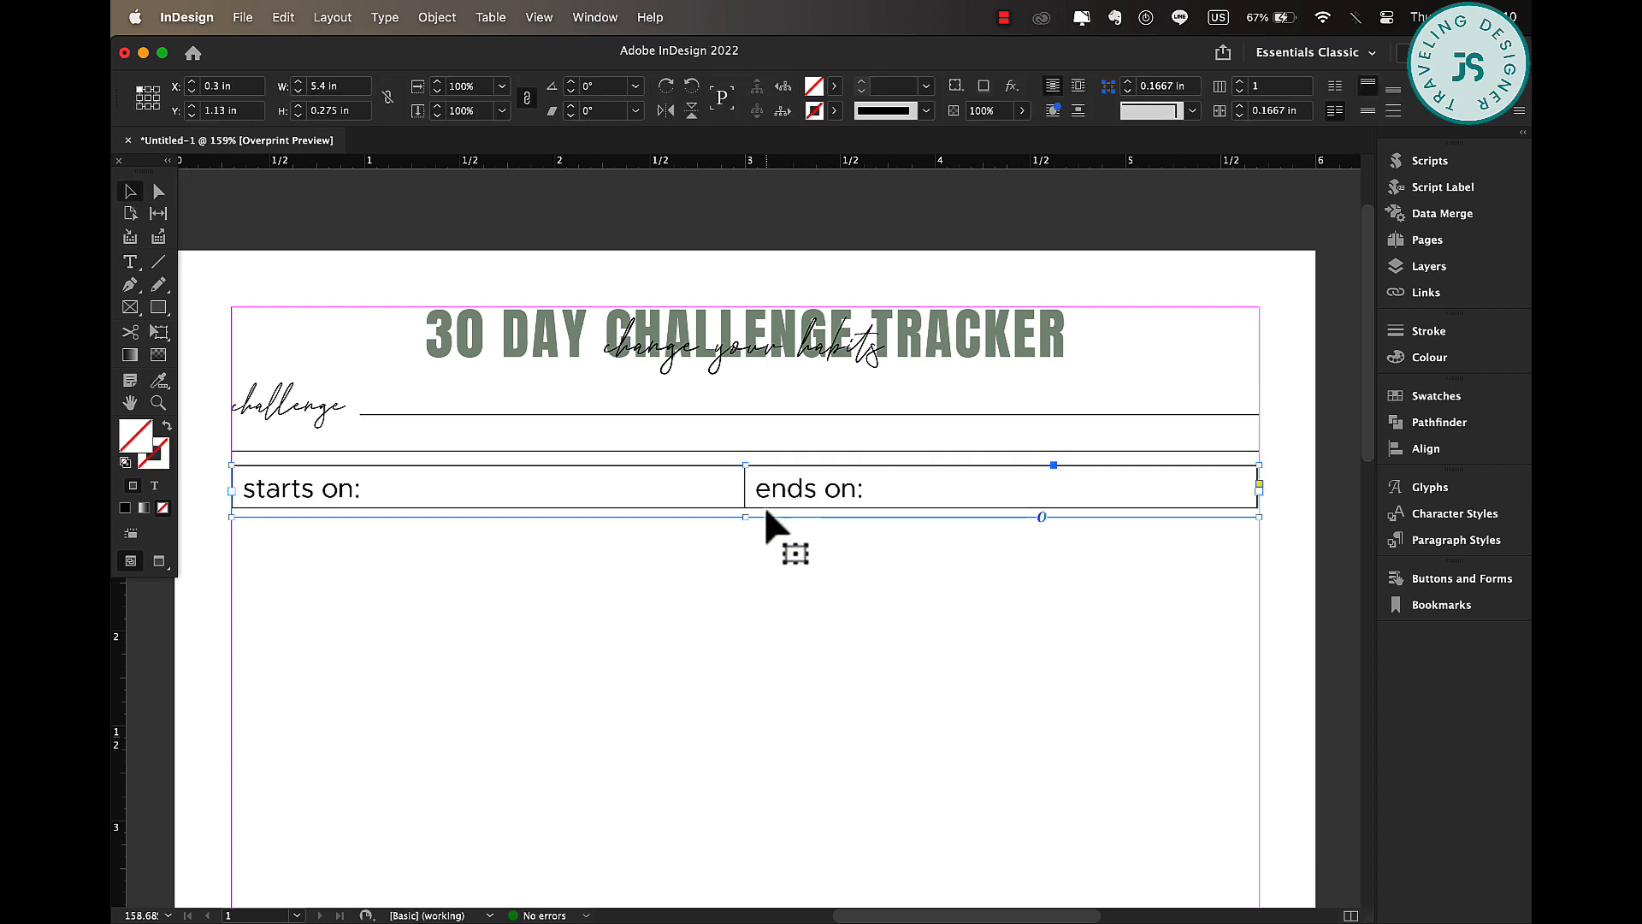
{"action": "key", "text": "t"}
{"action": "left_click_drag", "start_coordinate": [766, 508], "coordinate": [766, 498]}
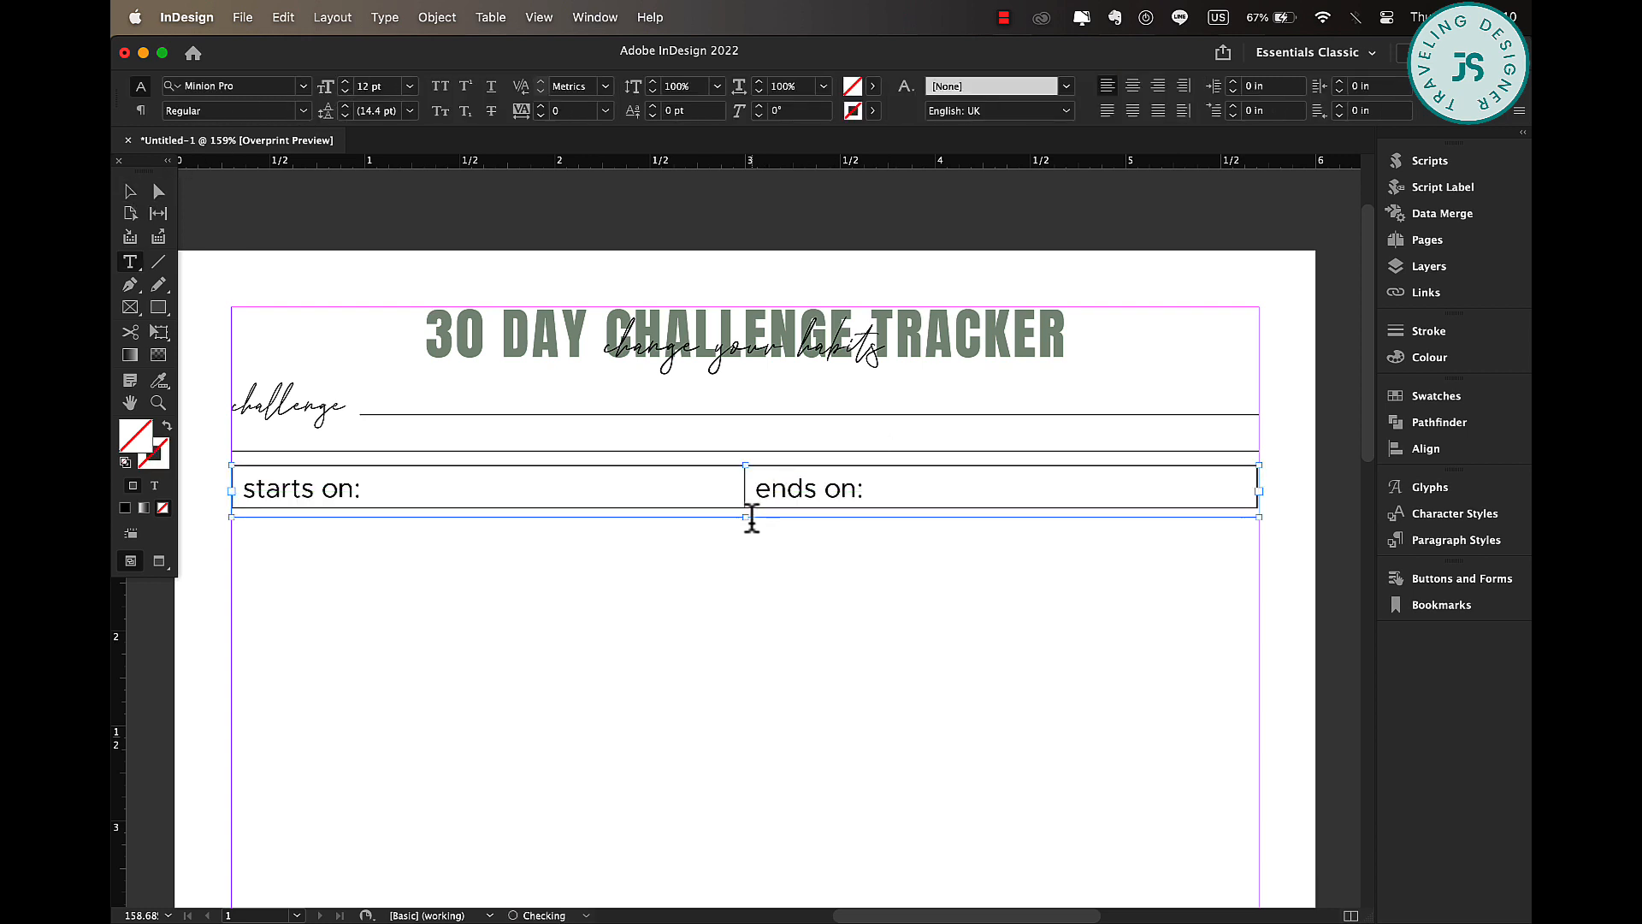
{"action": "left_click", "coordinate": [132, 193]}
{"action": "left_click", "coordinate": [564, 569]}
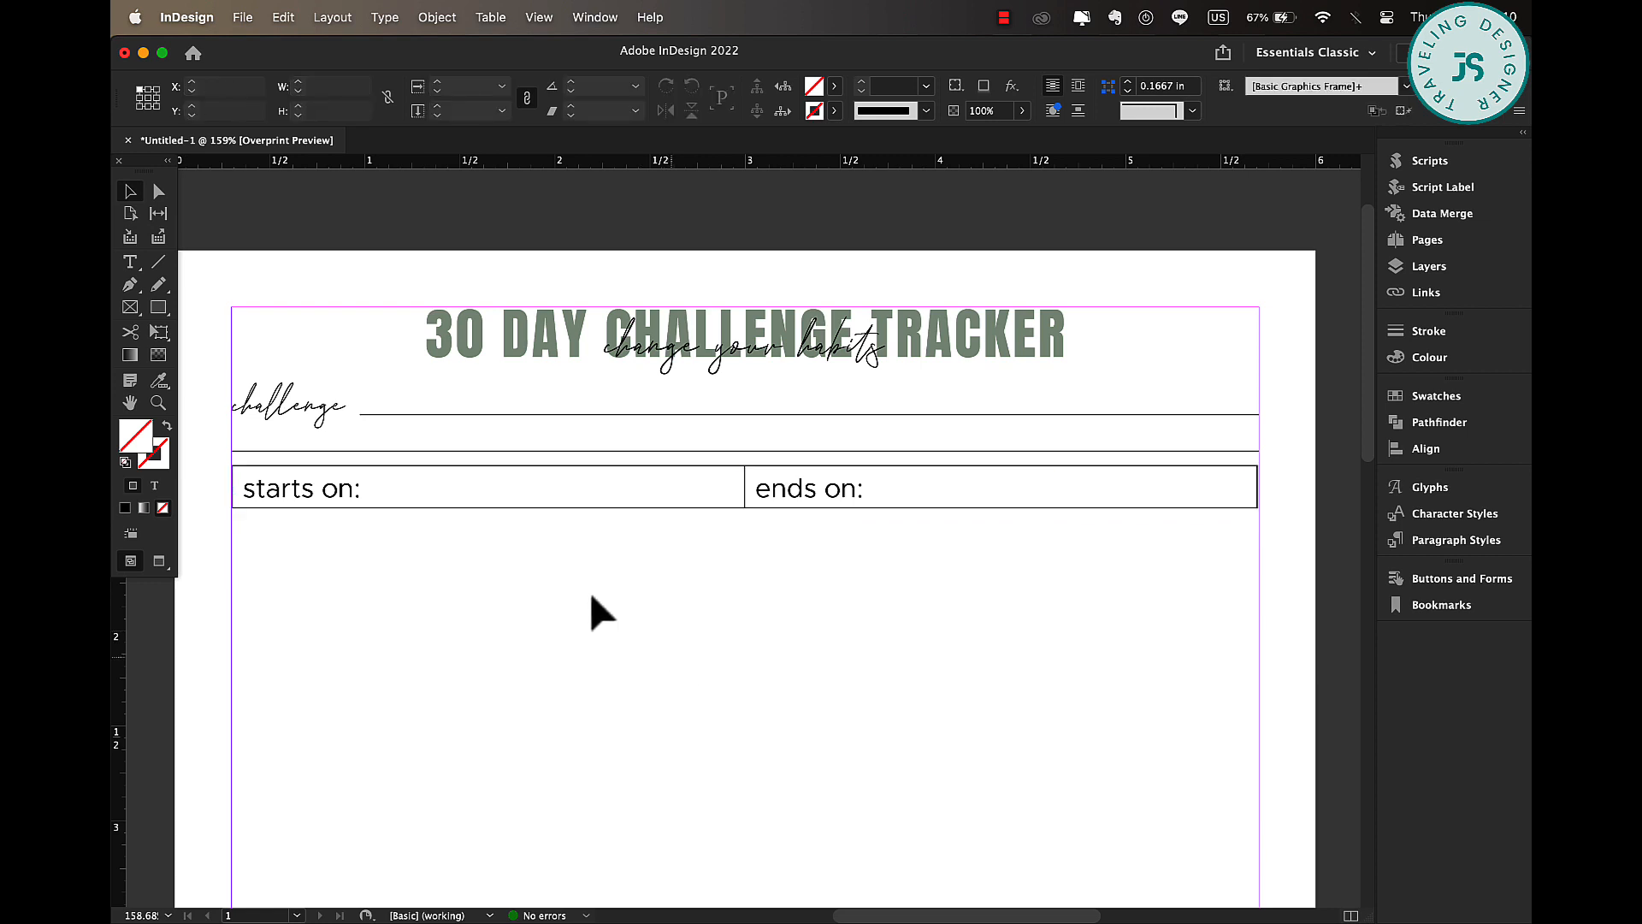
- Duplicate the script "challenge" label to just below the table's left end and change the copy's text to "reward"
{"action": "scroll", "coordinate": [586, 590], "scroll_direction": "down", "scroll_amount": 5}
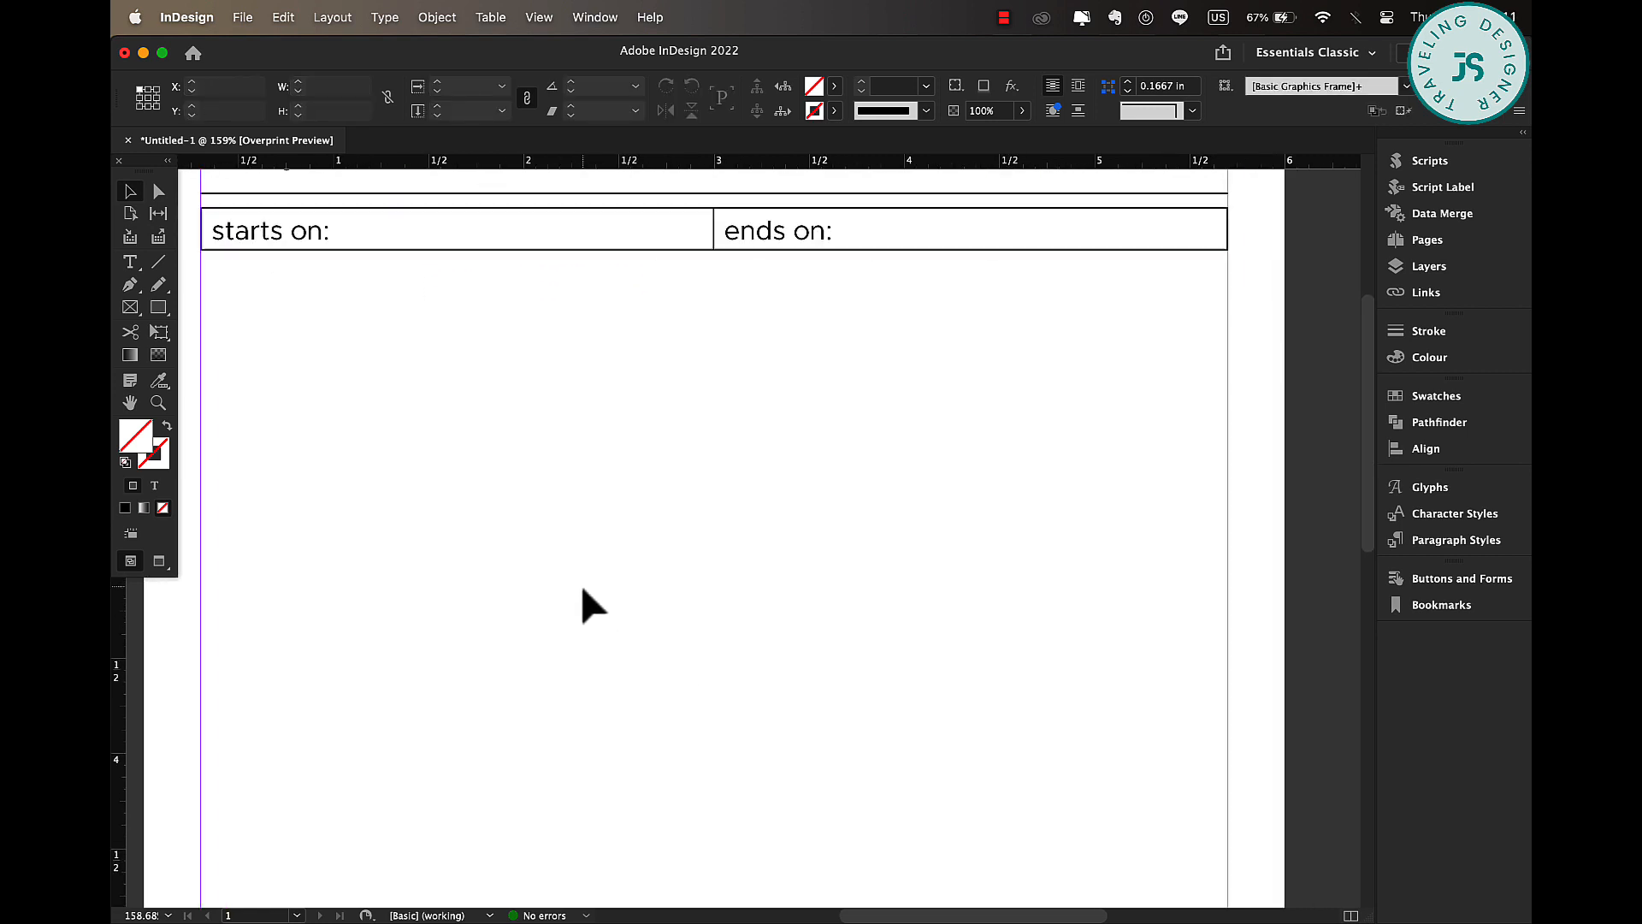
{"action": "scroll", "coordinate": [583, 590], "scroll_direction": "up", "scroll_amount": 2}
{"action": "left_click_drag", "start_coordinate": [332, 233], "coordinate": [330, 371]}
{"action": "triple_click", "coordinate": [330, 374]}
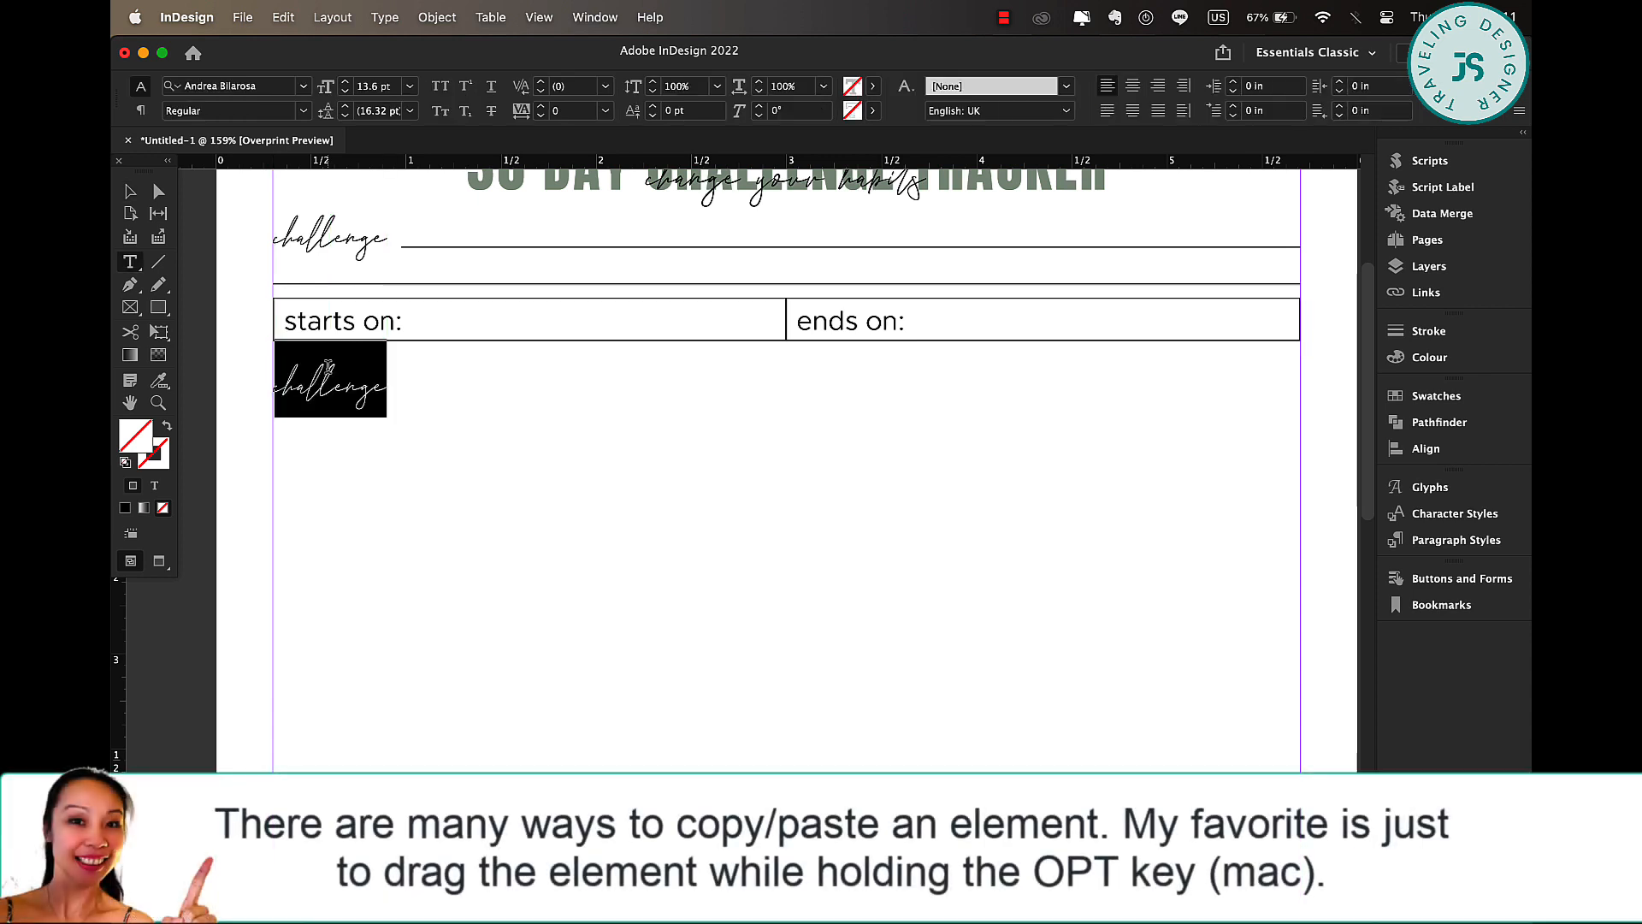
{"action": "type", "text": "reward"}
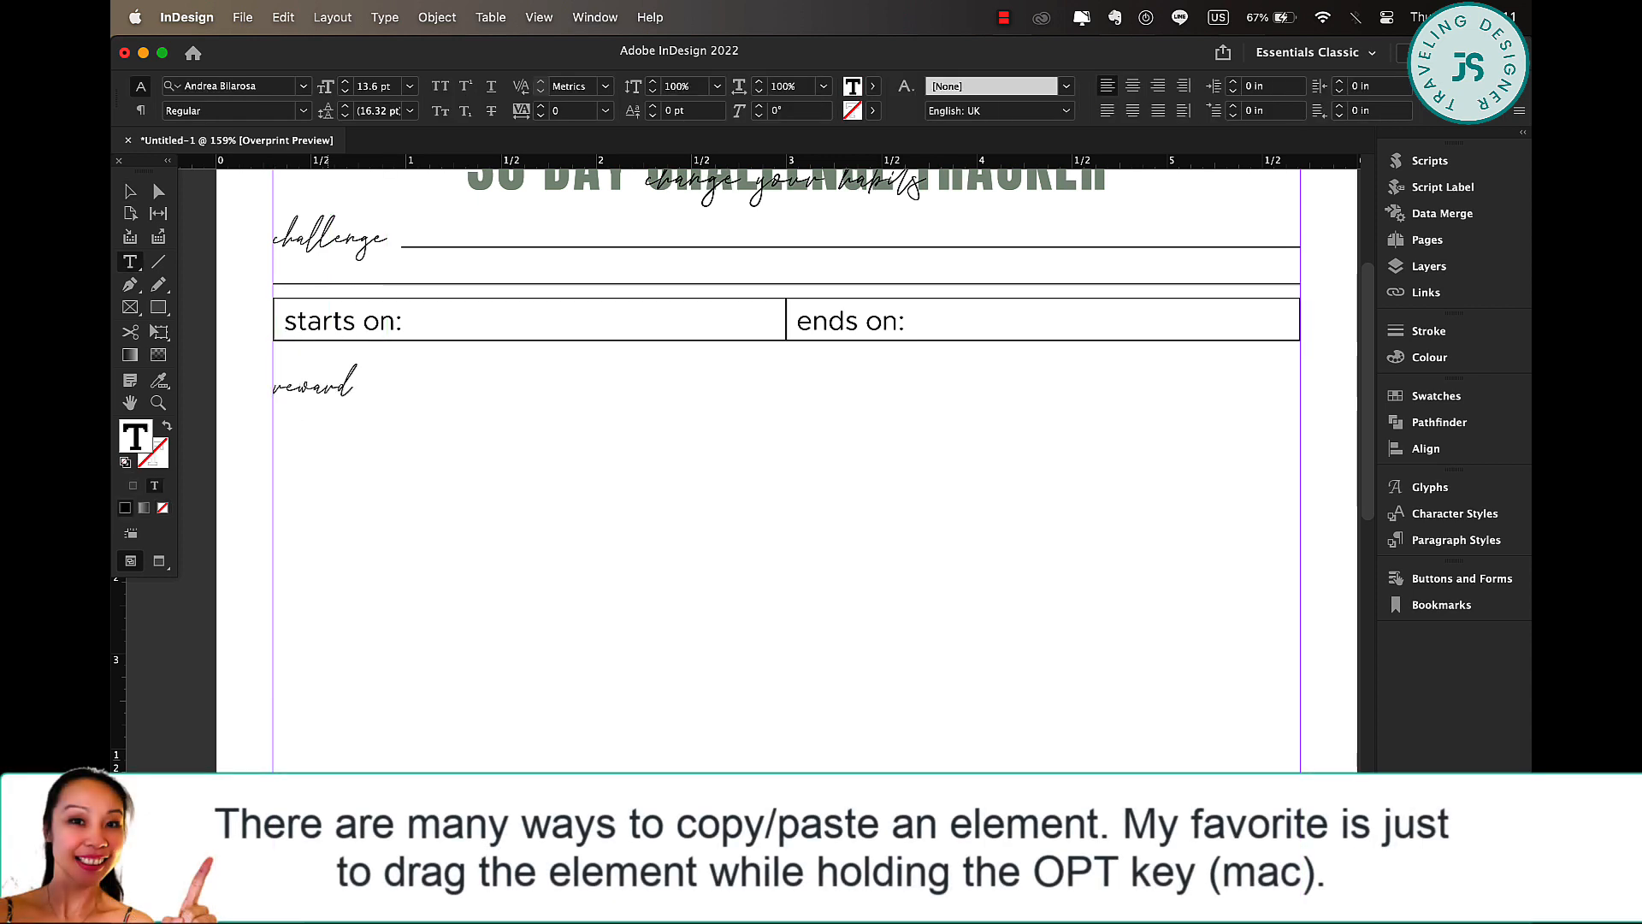
{"action": "left_click", "coordinate": [130, 190]}
{"action": "left_click", "coordinate": [483, 481]}
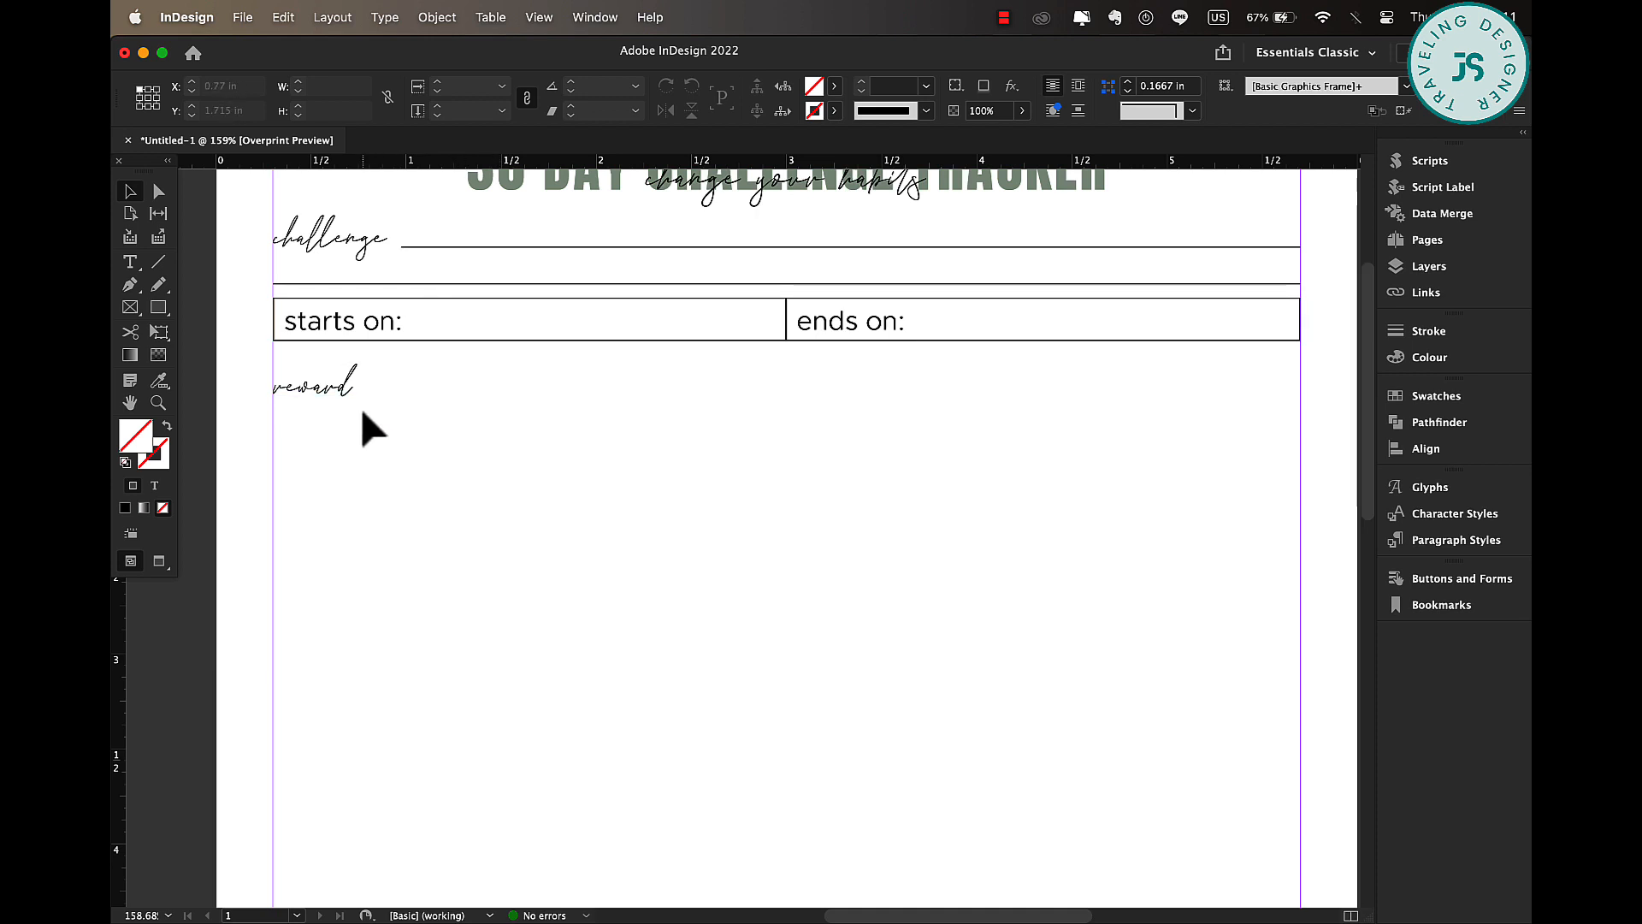
- Draw a rectangle about 5.4 x 0.63 in from margin to margin around the reward label, with a 0.5 pt stroke
{"action": "left_click", "coordinate": [161, 309]}
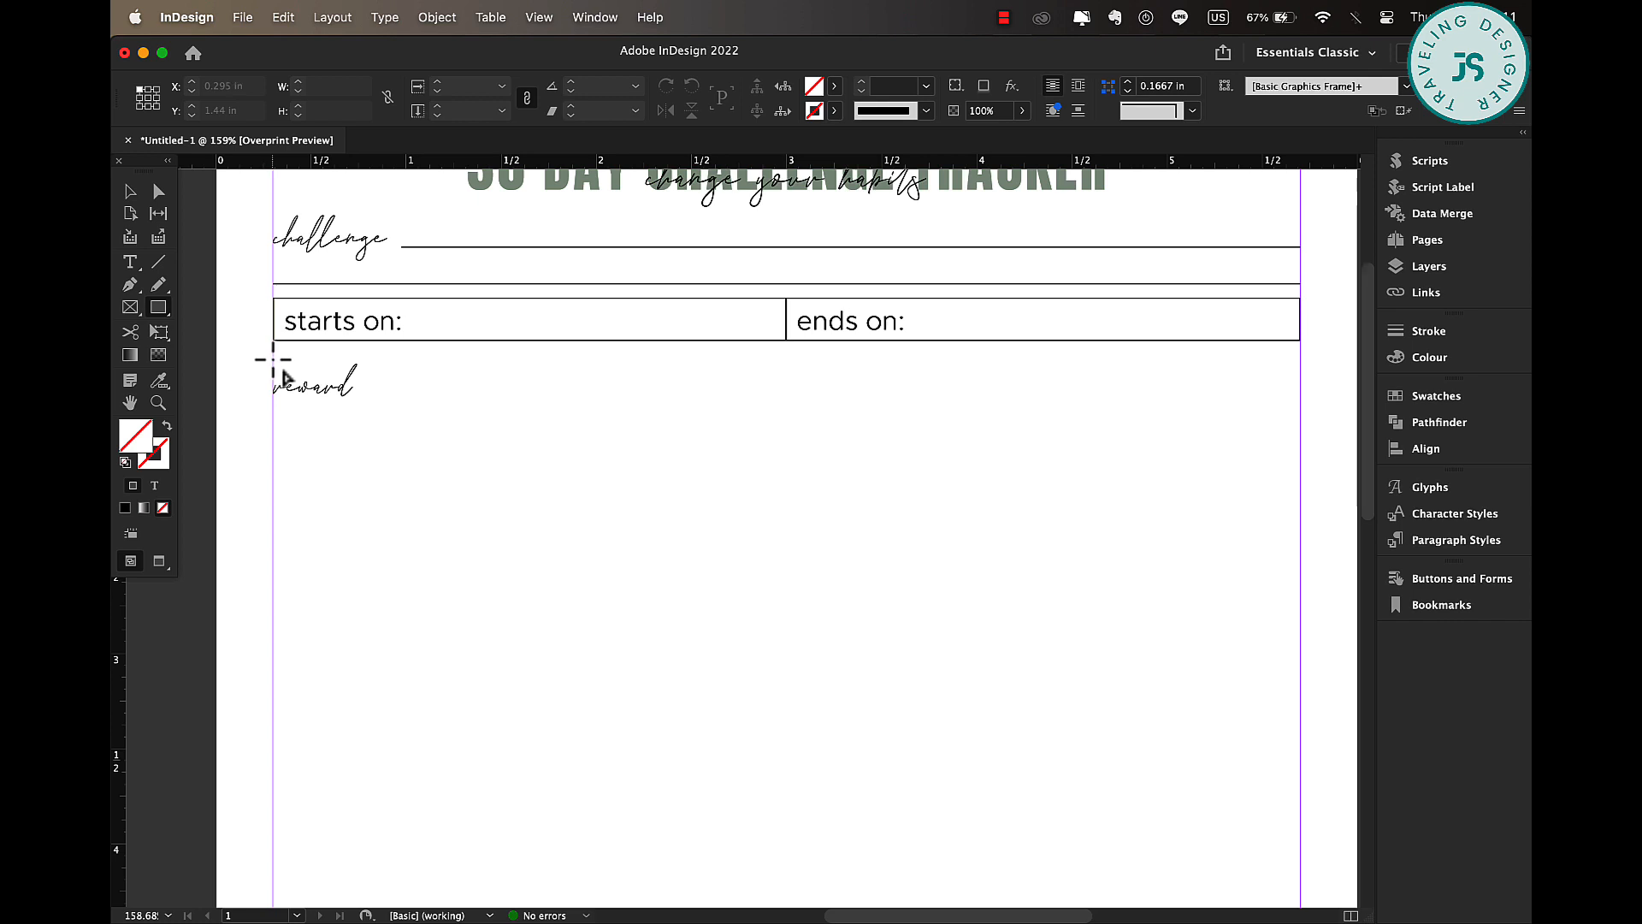
{"action": "left_click_drag", "start_coordinate": [273, 357], "coordinate": [1300, 475]}
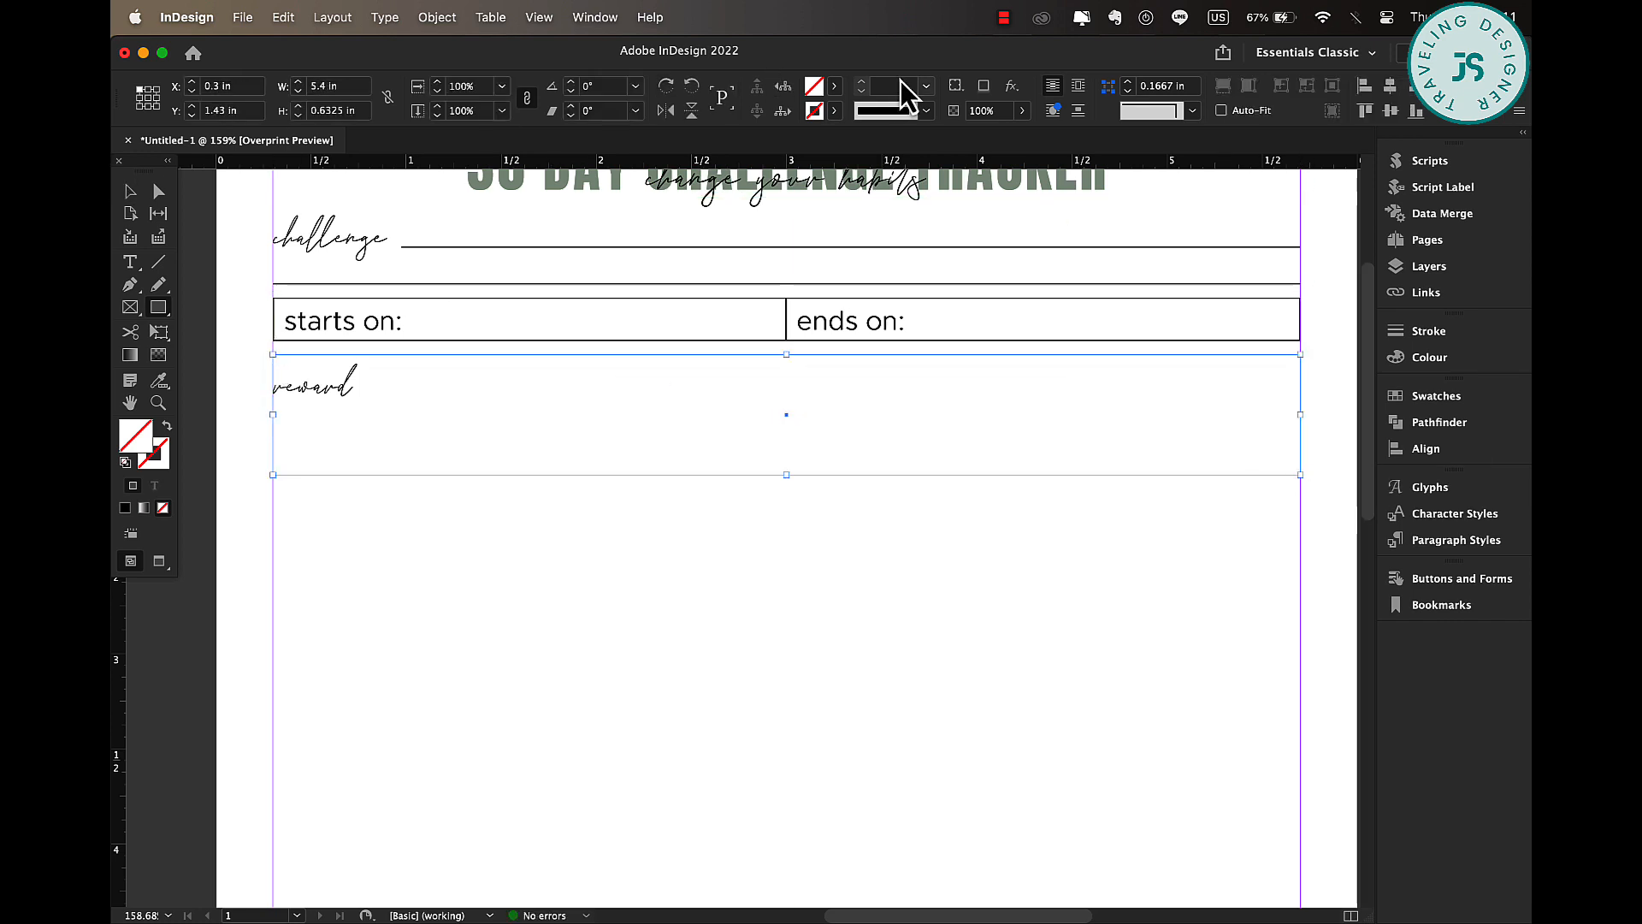
{"action": "left_click", "coordinate": [925, 86]}
{"action": "left_click", "coordinate": [908, 146]}
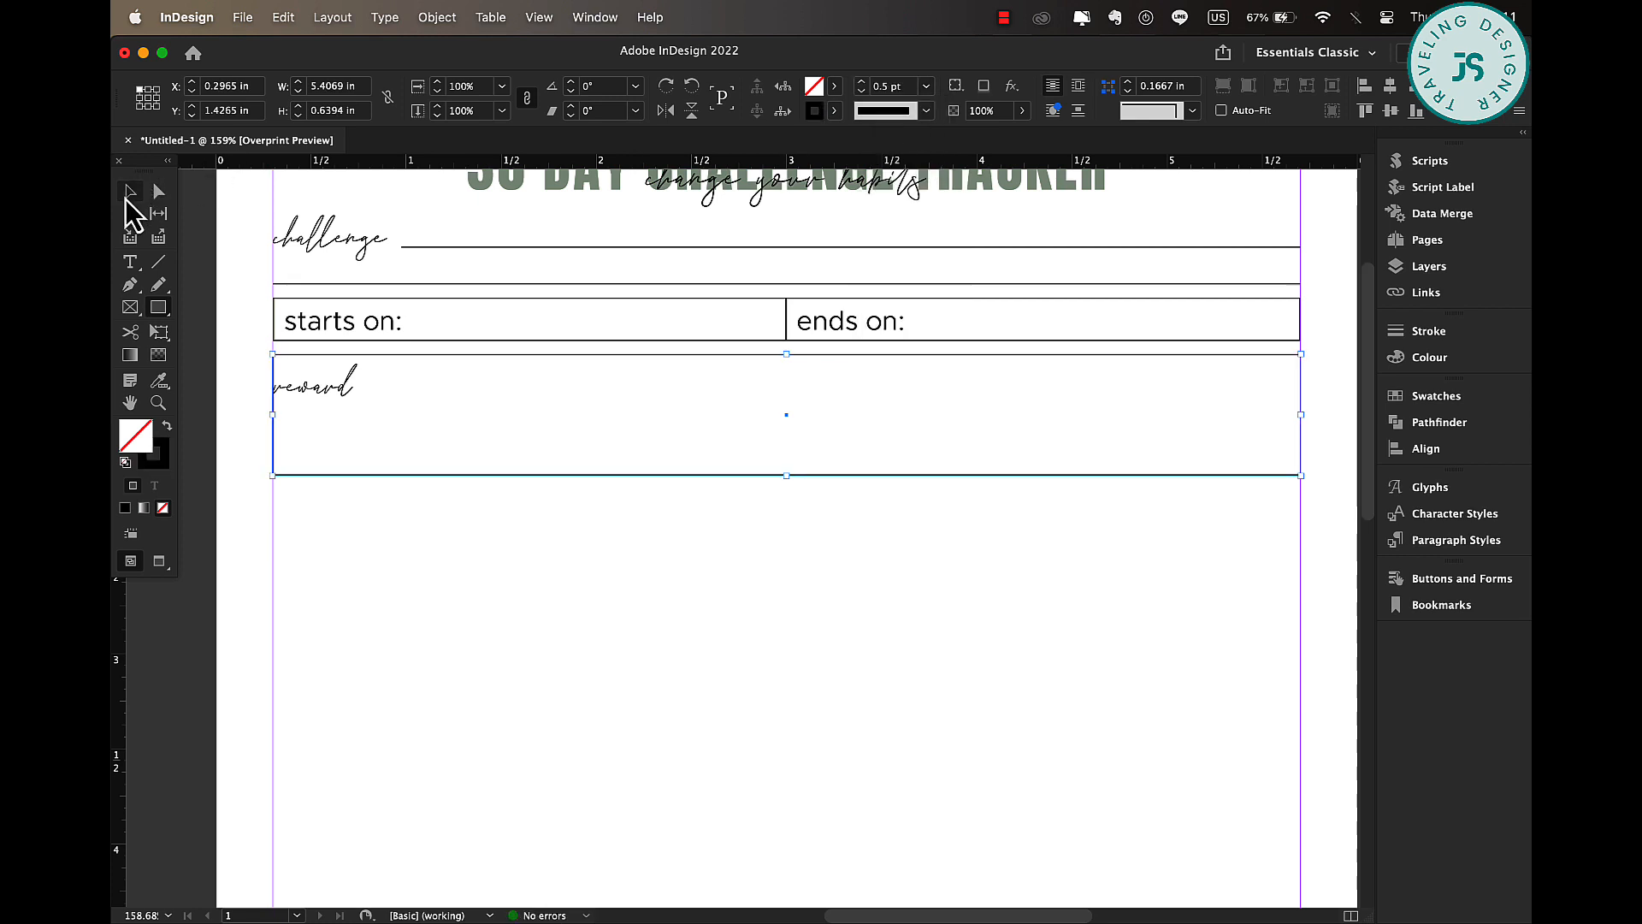
- Nudge the reward label slightly to the right so it sits inside the rectangle's edge
{"action": "left_click", "coordinate": [130, 192]}
{"action": "left_click_drag", "start_coordinate": [340, 393], "coordinate": [345, 393]}
{"action": "left_click", "coordinate": [357, 573]}
- Look over the empty page area below the reward box and the overall page layout
{"action": "scroll", "coordinate": [379, 571], "scroll_direction": "down", "scroll_amount": 5}
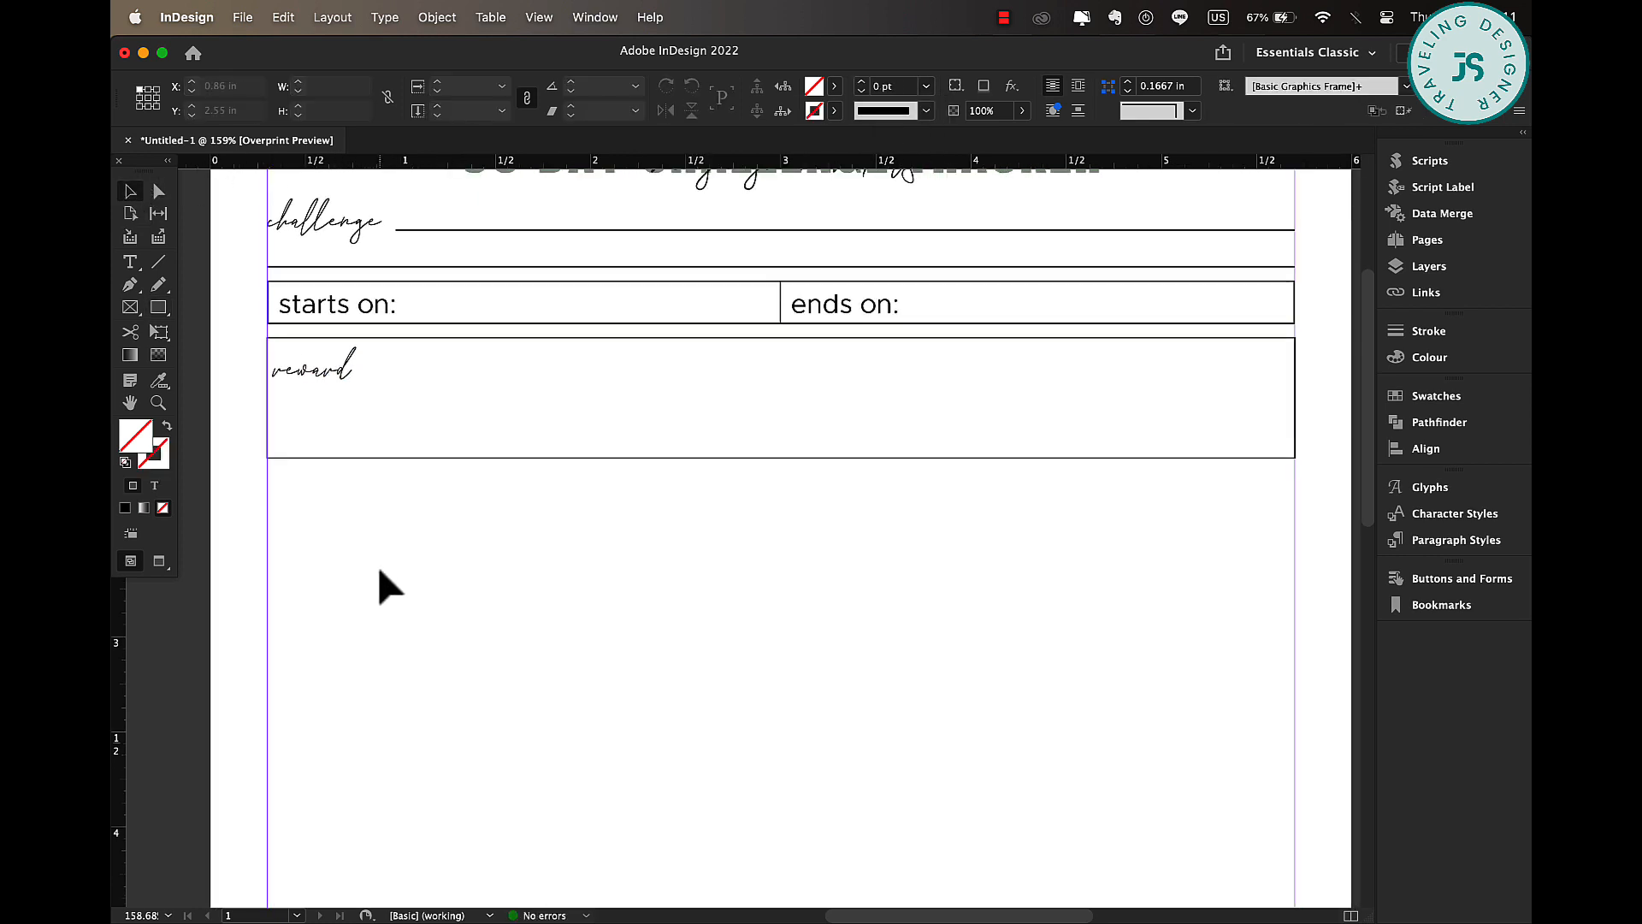
{"action": "scroll", "coordinate": [379, 571], "scroll_direction": "down", "scroll_amount": 4}
{"action": "scroll", "coordinate": [379, 571], "scroll_direction": "right", "scroll_amount": 2}
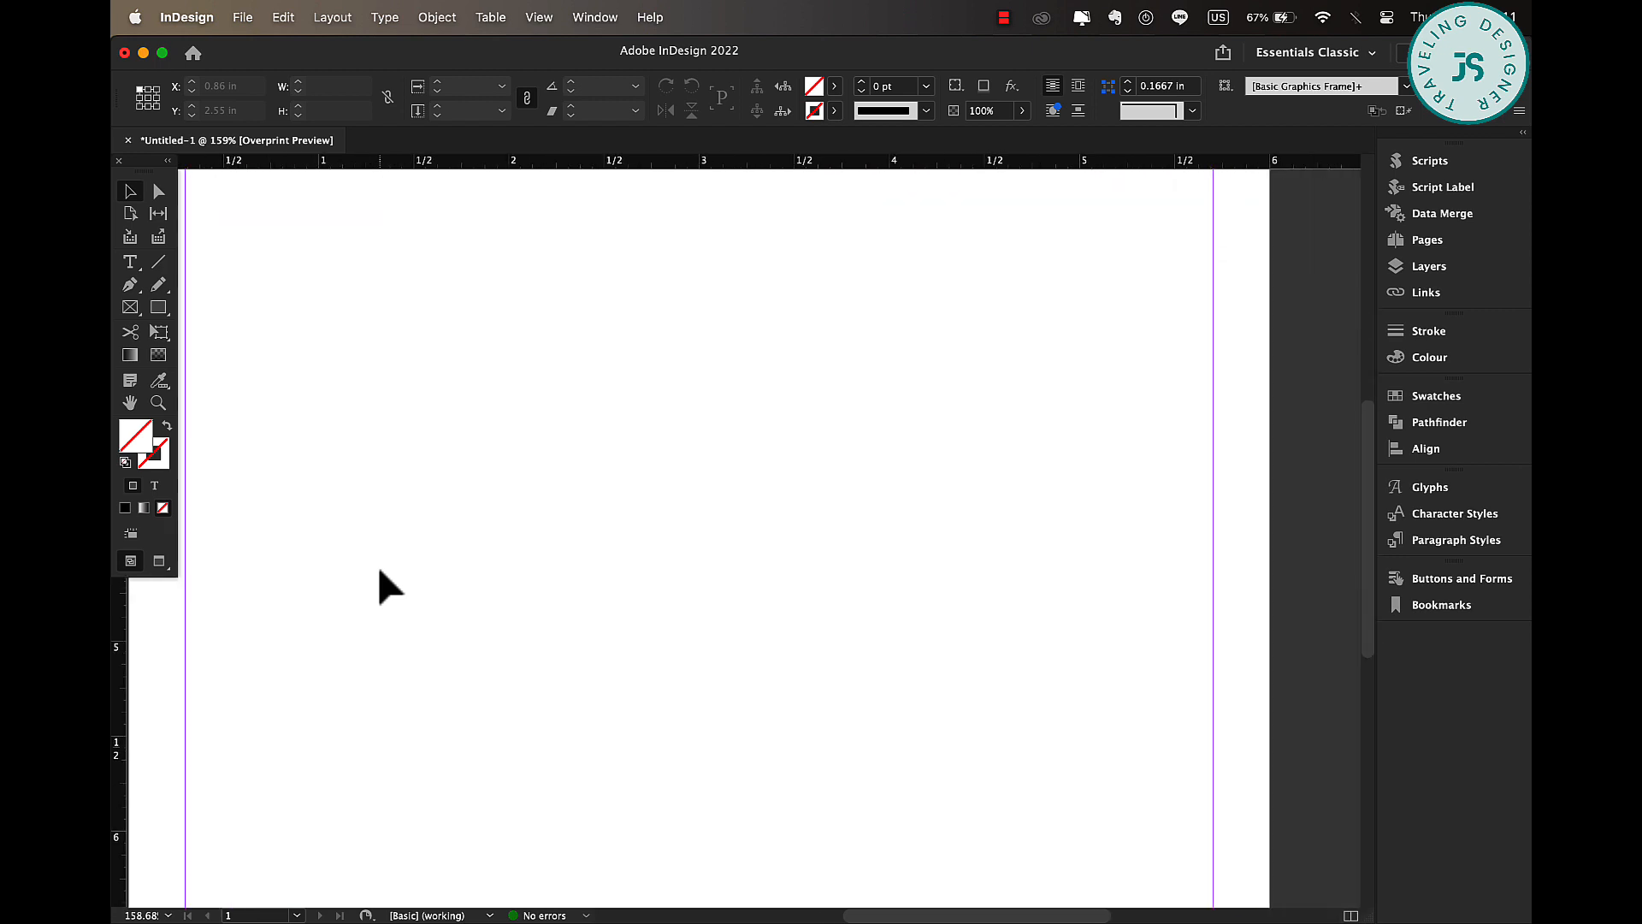
{"action": "scroll", "coordinate": [378, 571], "scroll_direction": "down", "scroll_amount": 4}
{"action": "scroll", "coordinate": [379, 571], "scroll_direction": "up", "scroll_amount": 7}
{"action": "scroll", "coordinate": [378, 571], "scroll_direction": "left", "scroll_amount": 3}
{"action": "scroll", "coordinate": [379, 571], "scroll_direction": "down", "scroll_amount": 1}
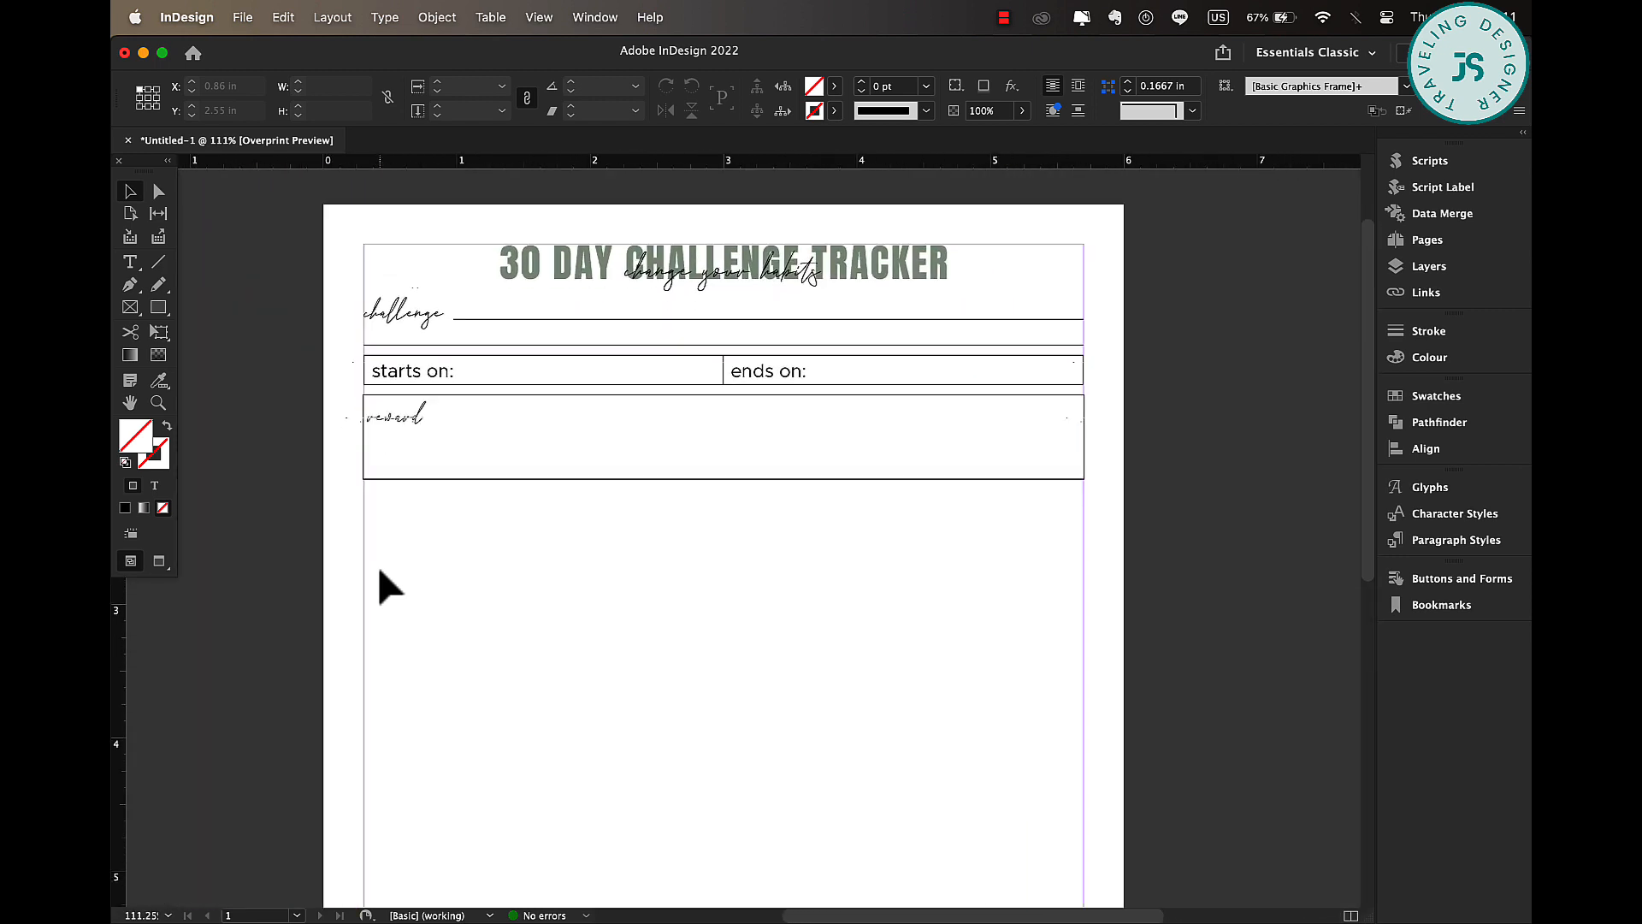
{"action": "scroll", "coordinate": [378, 571], "scroll_direction": "down", "scroll_amount": 1}
{"action": "scroll", "coordinate": [379, 571], "scroll_direction": "left", "scroll_amount": 1}
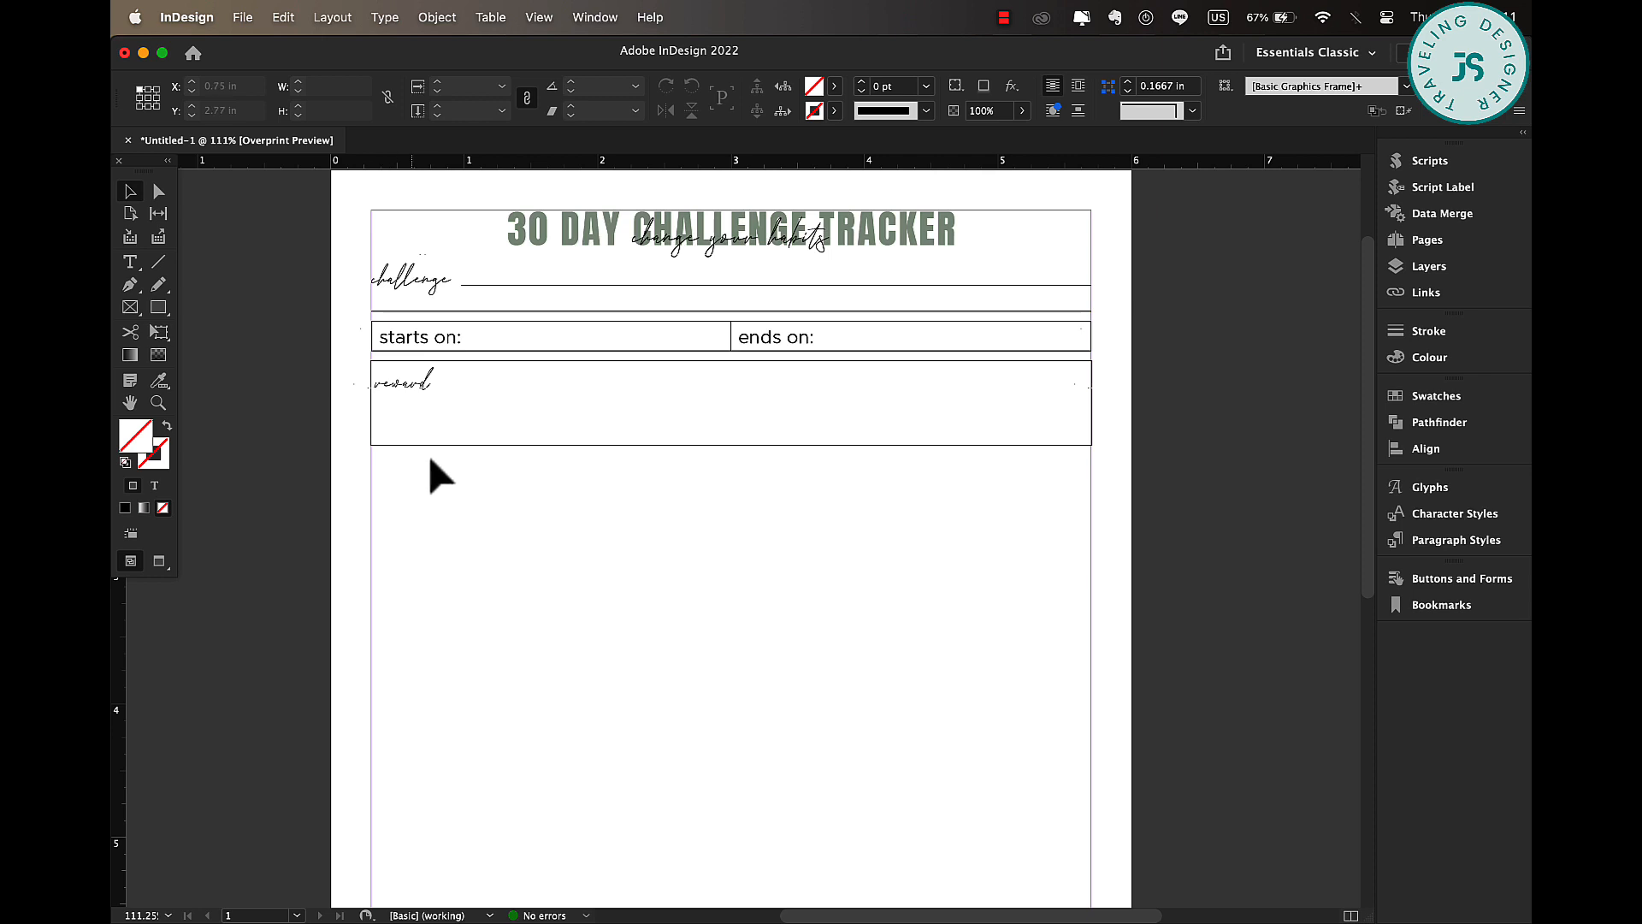
- Fill the reward rectangle with the green swatch C=55 M=23 Y=52 K=26 at a 13% tint
{"action": "left_click", "coordinate": [431, 447]}
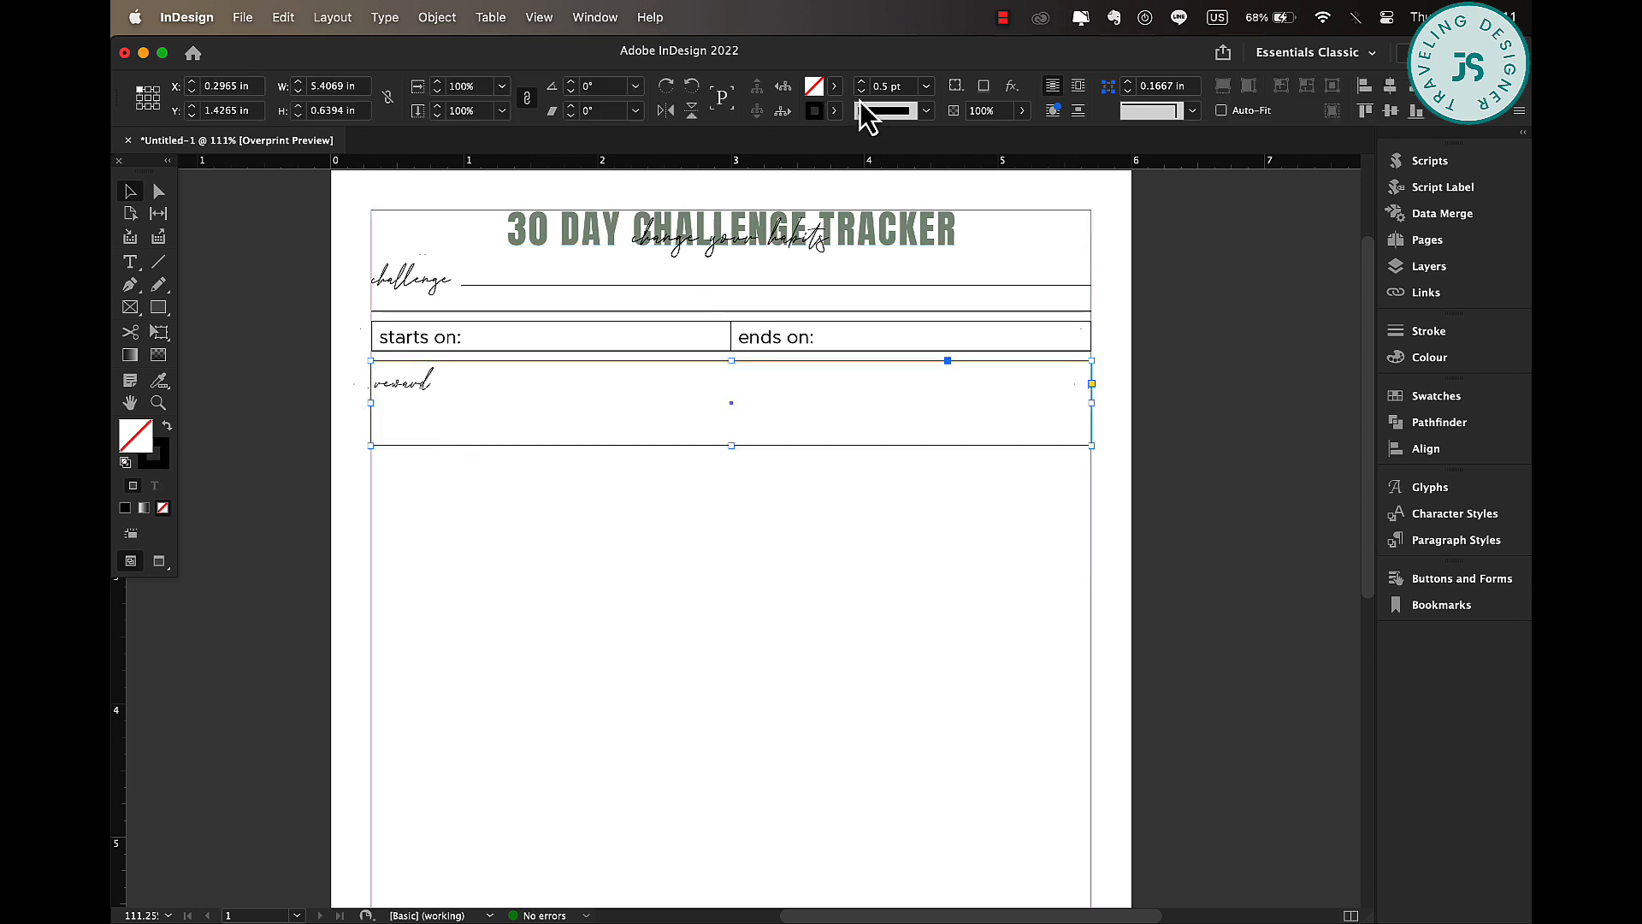
{"action": "left_click", "coordinate": [834, 86]}
{"action": "scroll", "coordinate": [690, 279], "scroll_direction": "down", "scroll_amount": 2}
{"action": "left_click", "coordinate": [653, 310]}
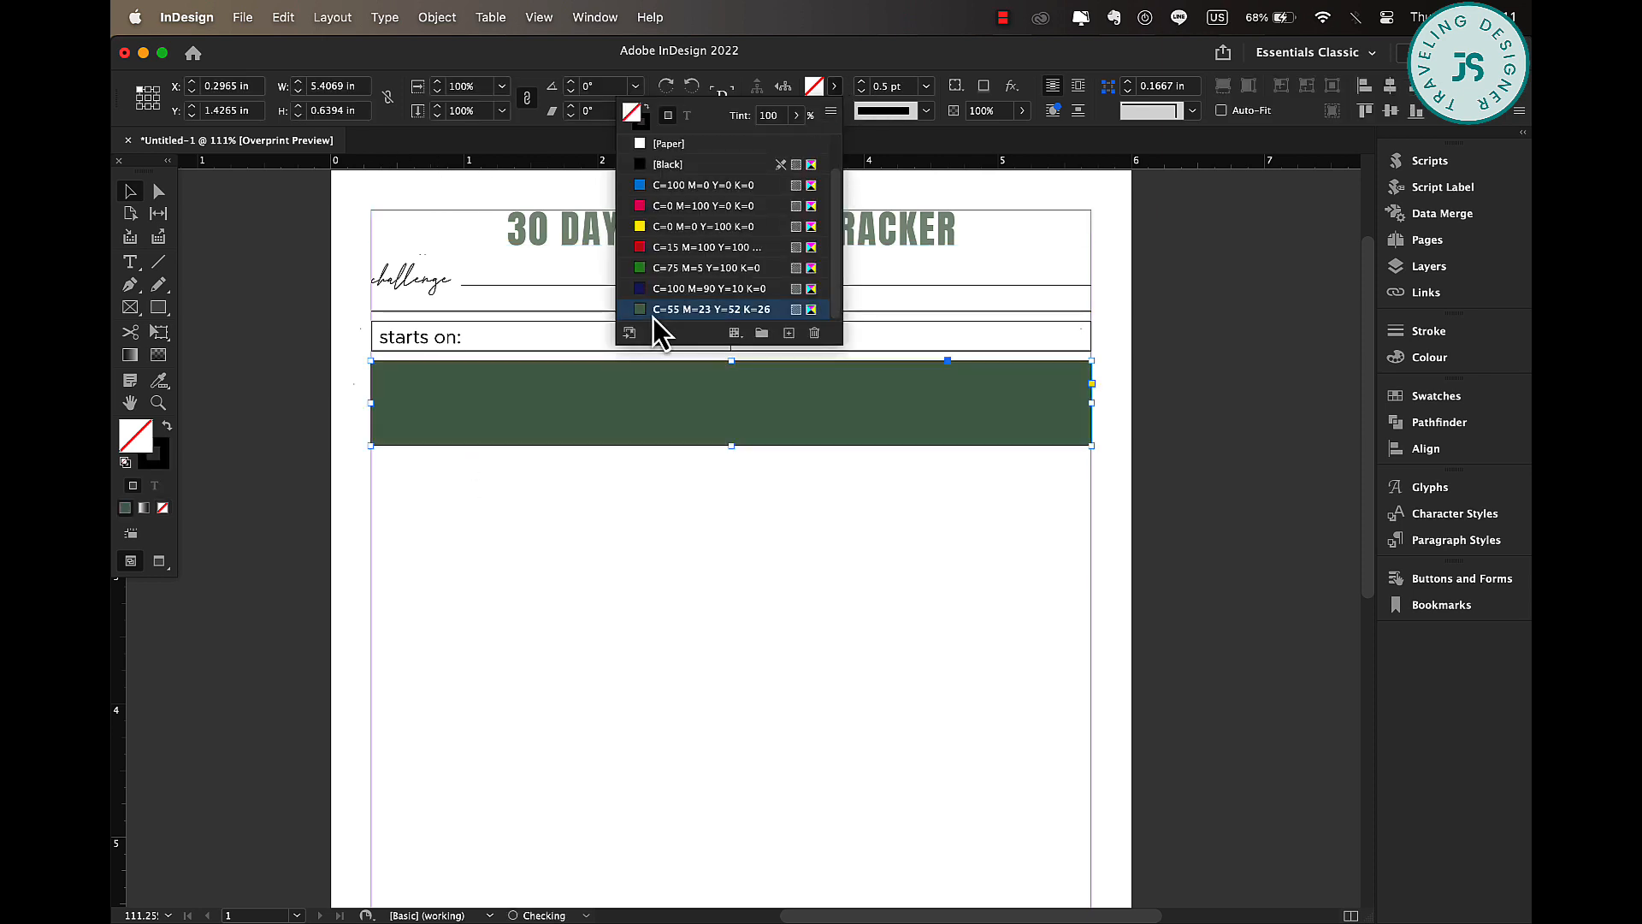
{"action": "left_click", "coordinate": [796, 116]}
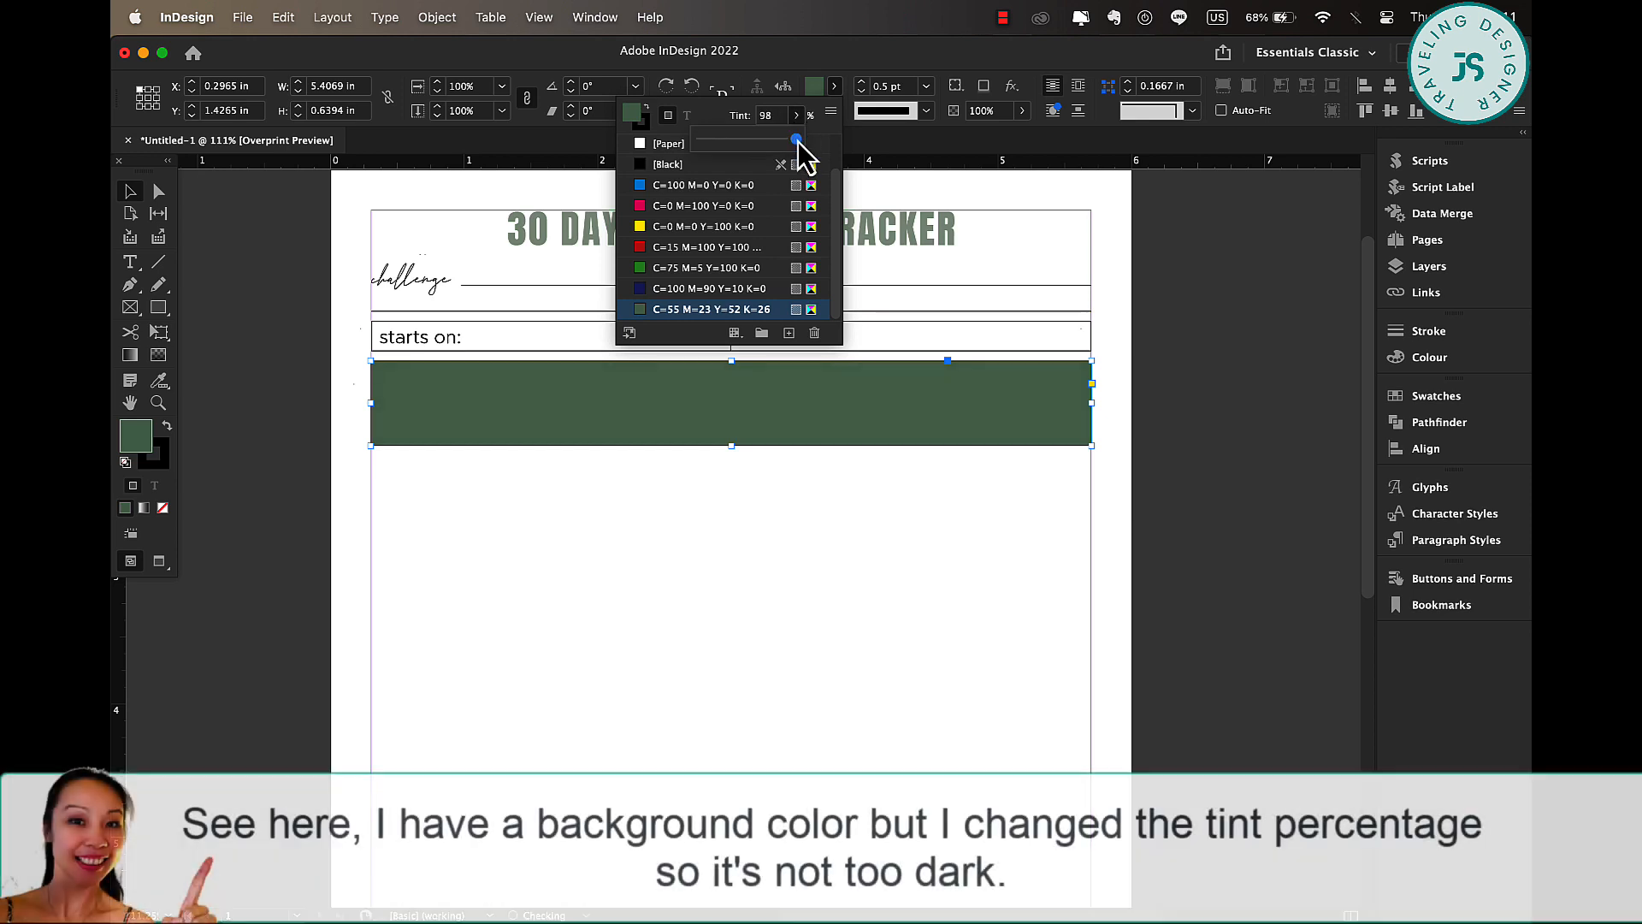
{"action": "left_click_drag", "start_coordinate": [794, 139], "coordinate": [712, 147]}
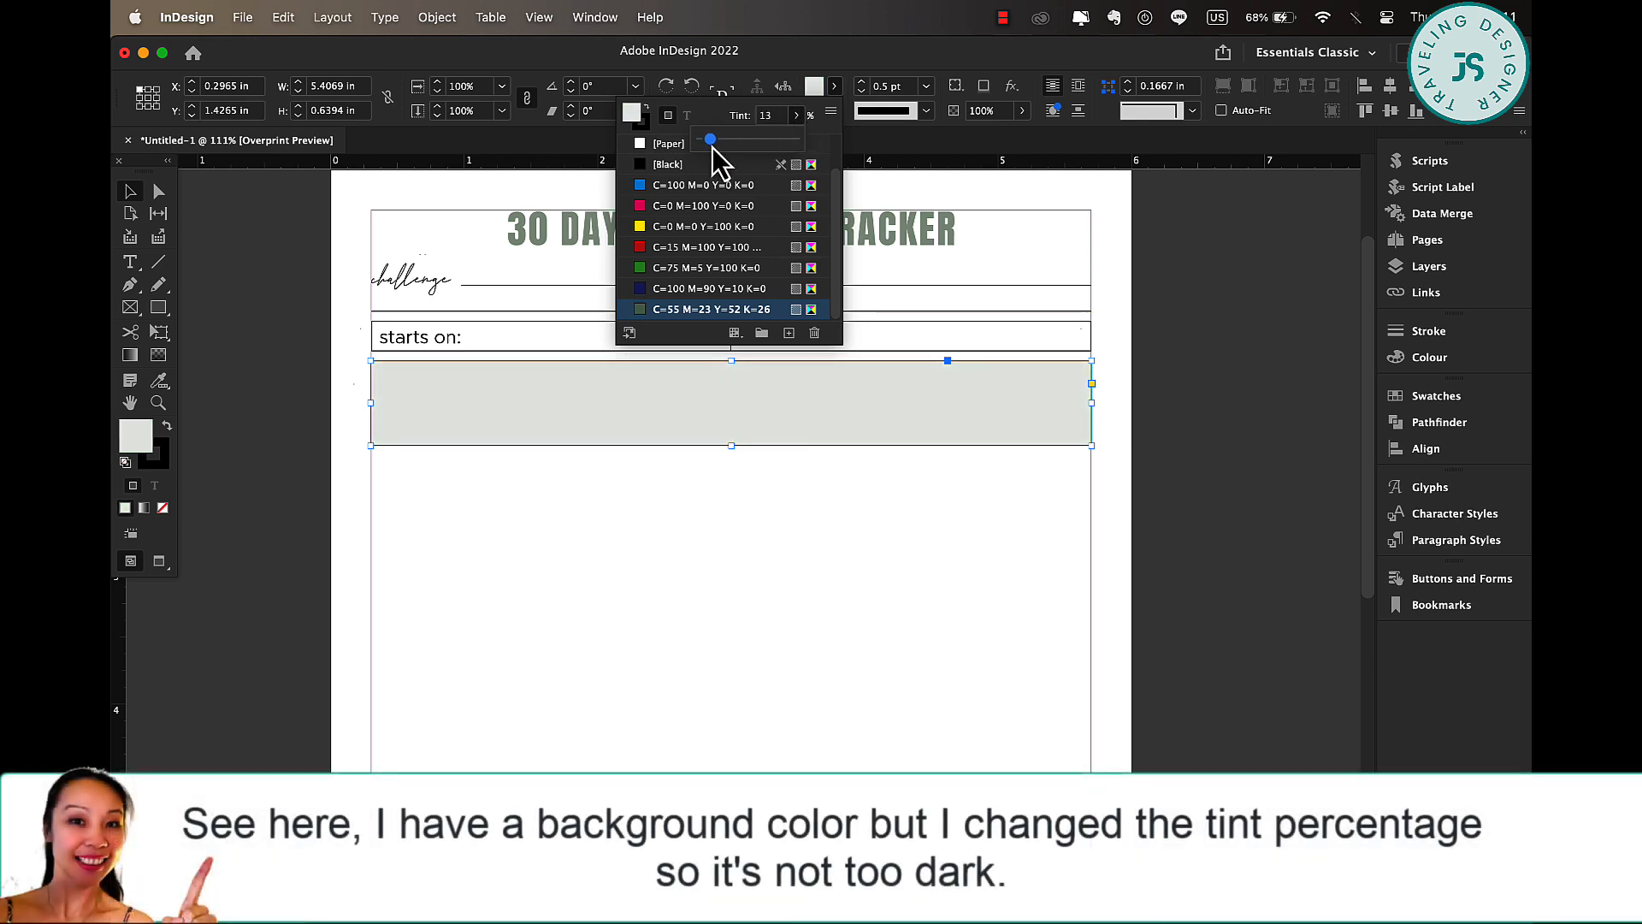
{"action": "left_click", "coordinate": [764, 553]}
- Send the tinted rectangle to the back, behind the reward label
{"action": "left_click", "coordinate": [607, 386]}
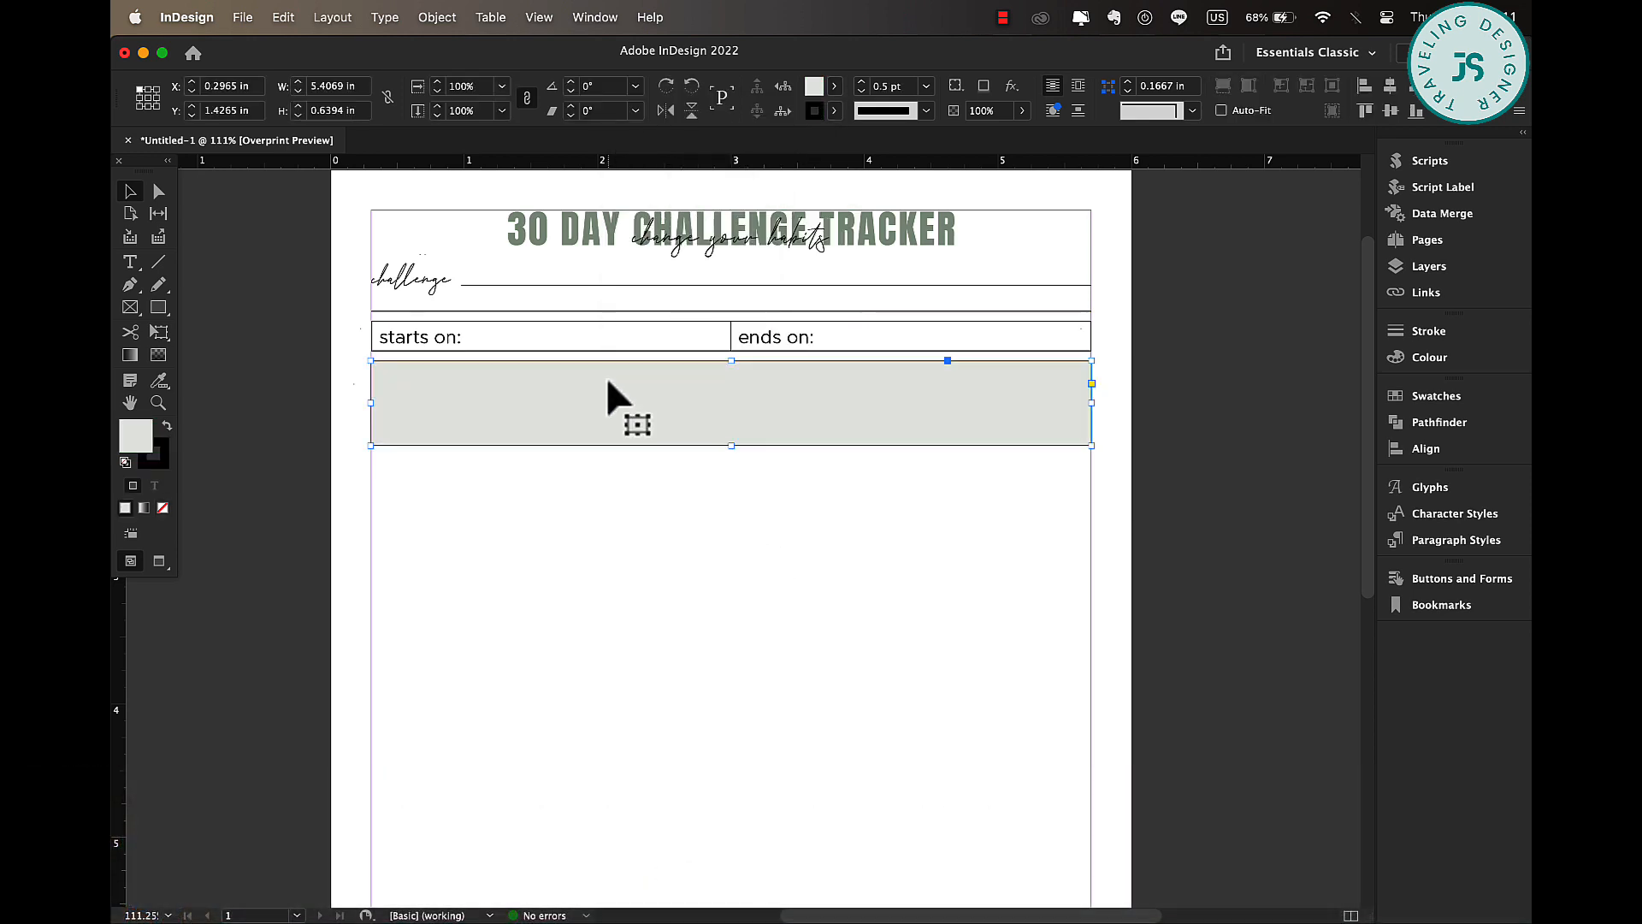
{"action": "right_click", "coordinate": [607, 387]}
{"action": "mouse_move", "coordinate": [771, 546]}
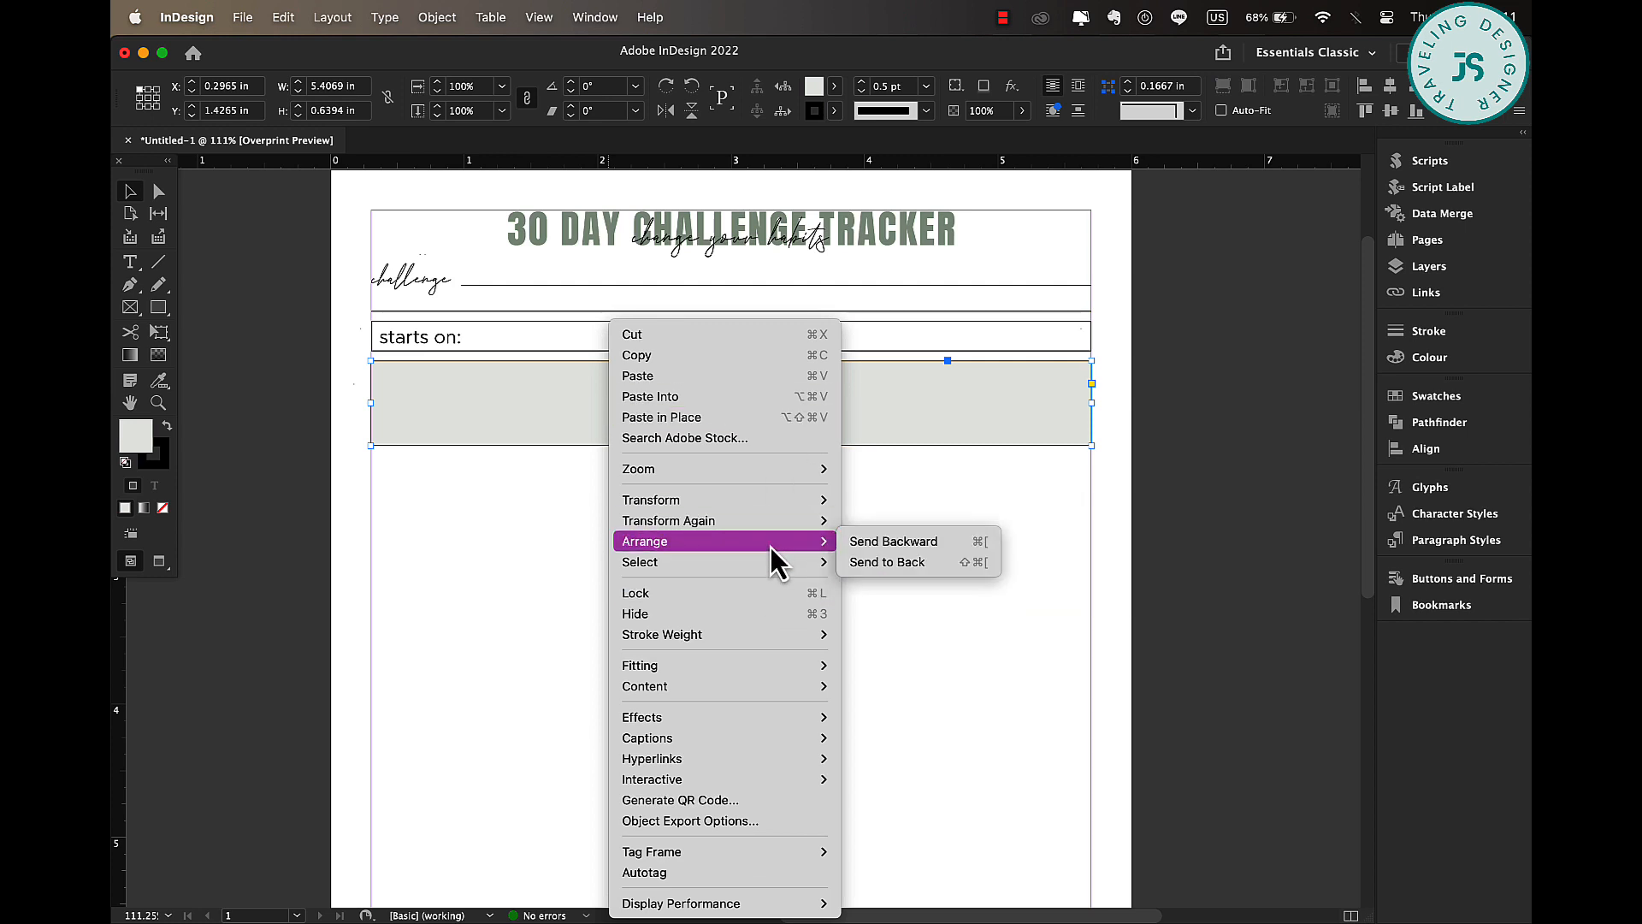
{"action": "left_click", "coordinate": [905, 562]}
{"action": "left_click", "coordinate": [598, 554]}
- Add a text frame about 2.62 x 0.275 in below the reward box at the left margin, reading "How will it benefit me?"
{"action": "key", "text": "t"}
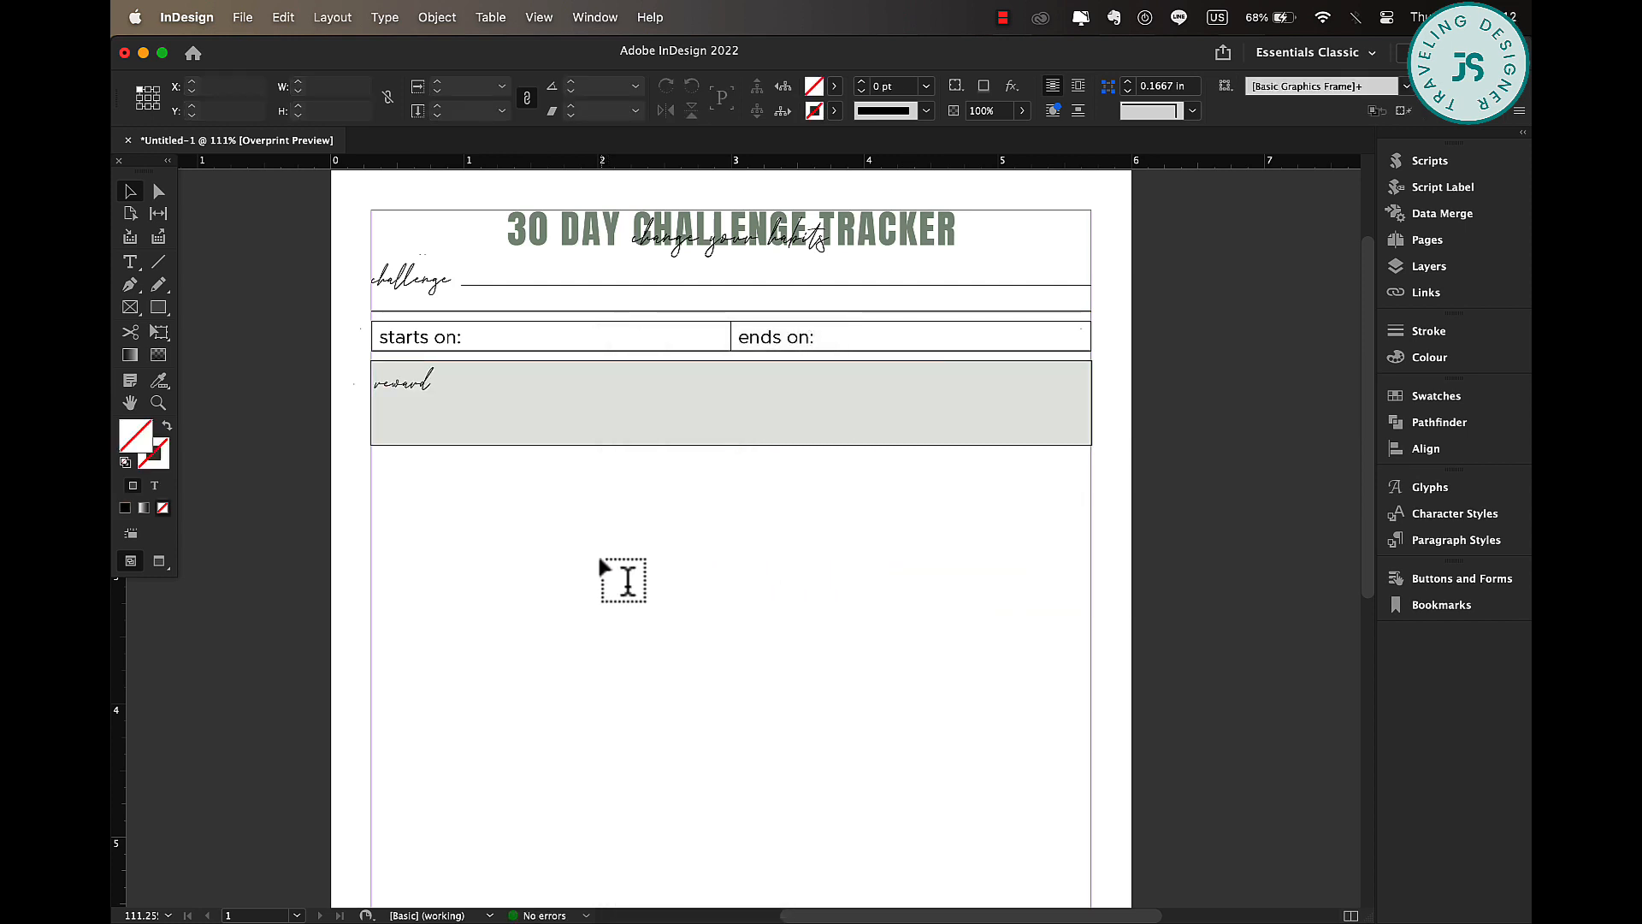
{"action": "left_click_drag", "start_coordinate": [377, 460], "coordinate": [720, 487]}
{"action": "left_click", "coordinate": [514, 476]}
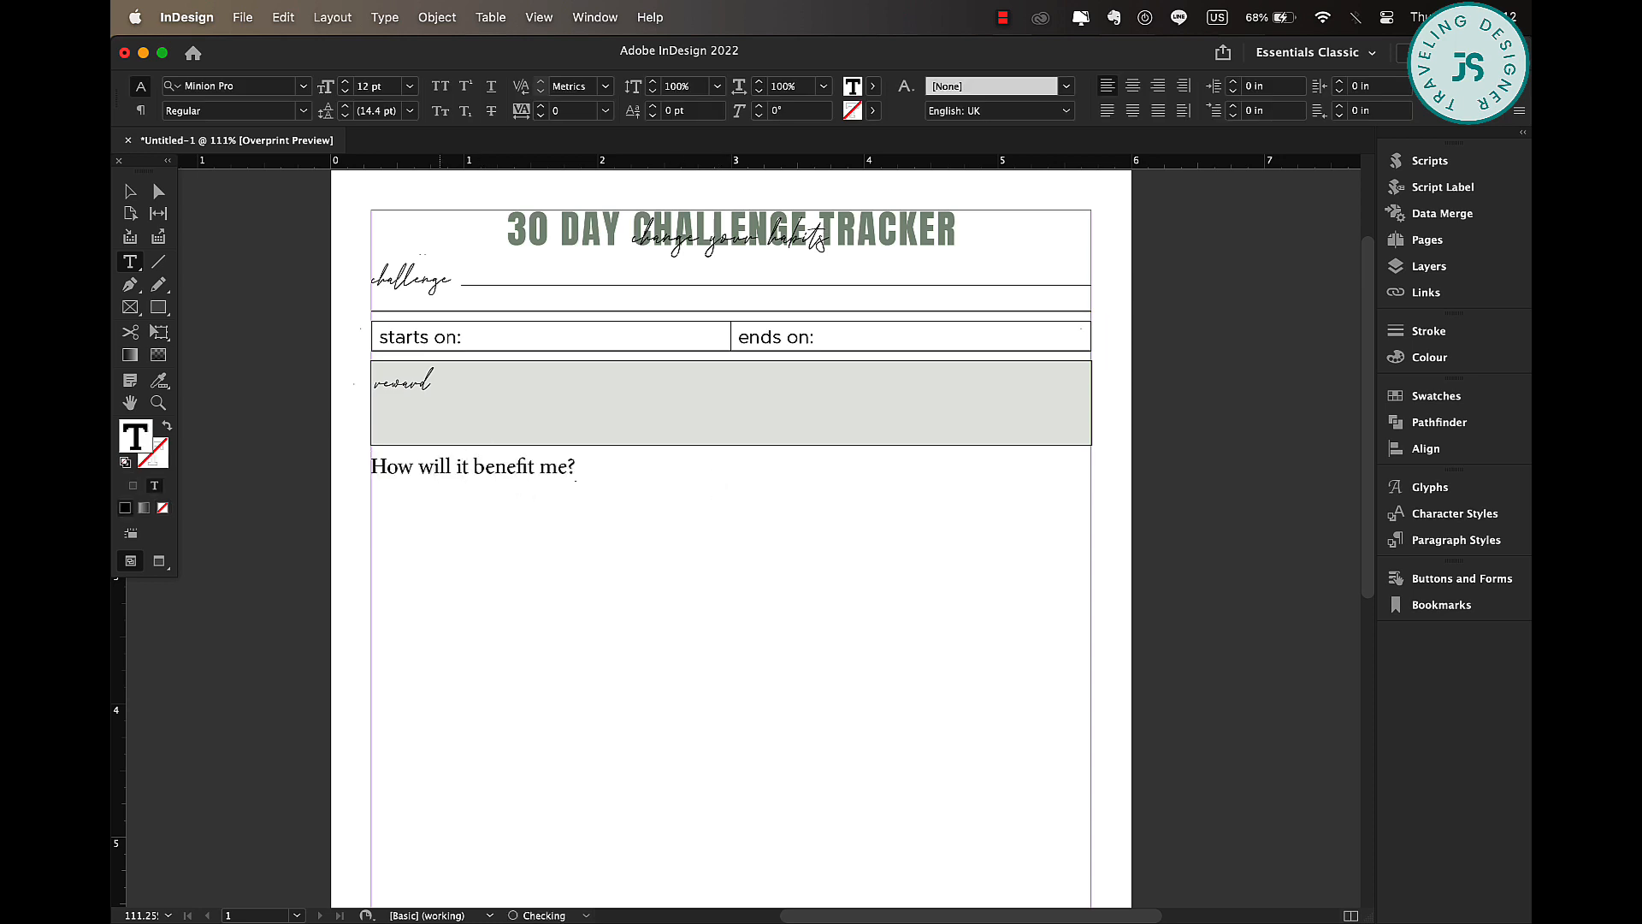
- Format the benefit question as Metropolis Medium, 10 pt with tracking 30, and fit its frame's height to the text
{"action": "key", "text": "super+a"}
{"action": "left_click", "coordinate": [254, 87]}
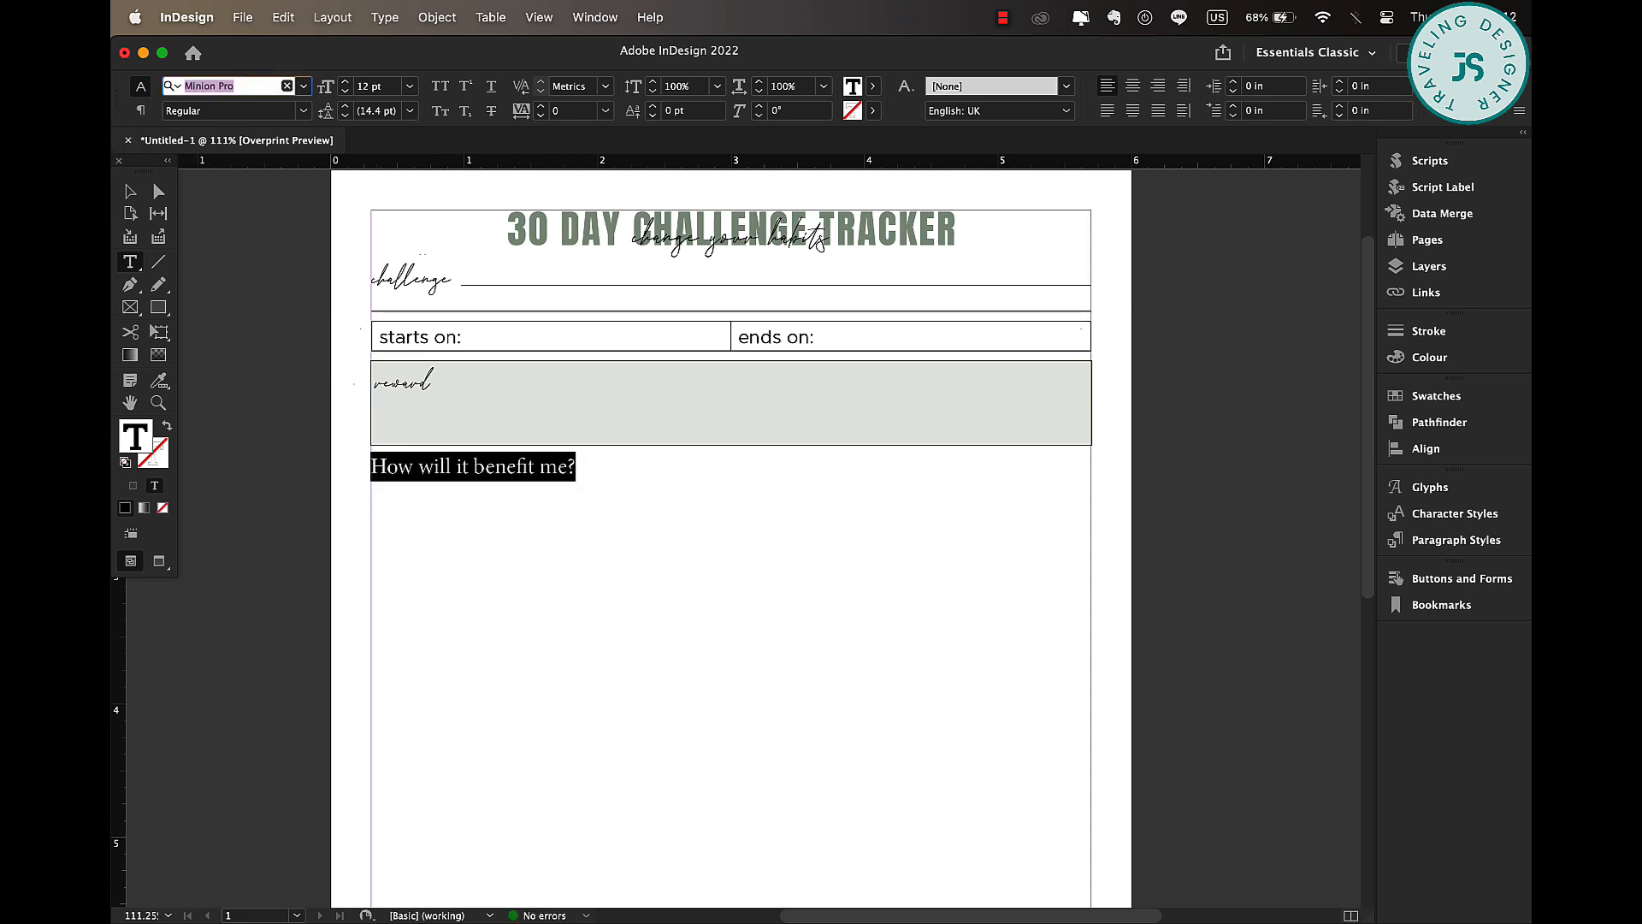
{"action": "type", "text": "metro"}
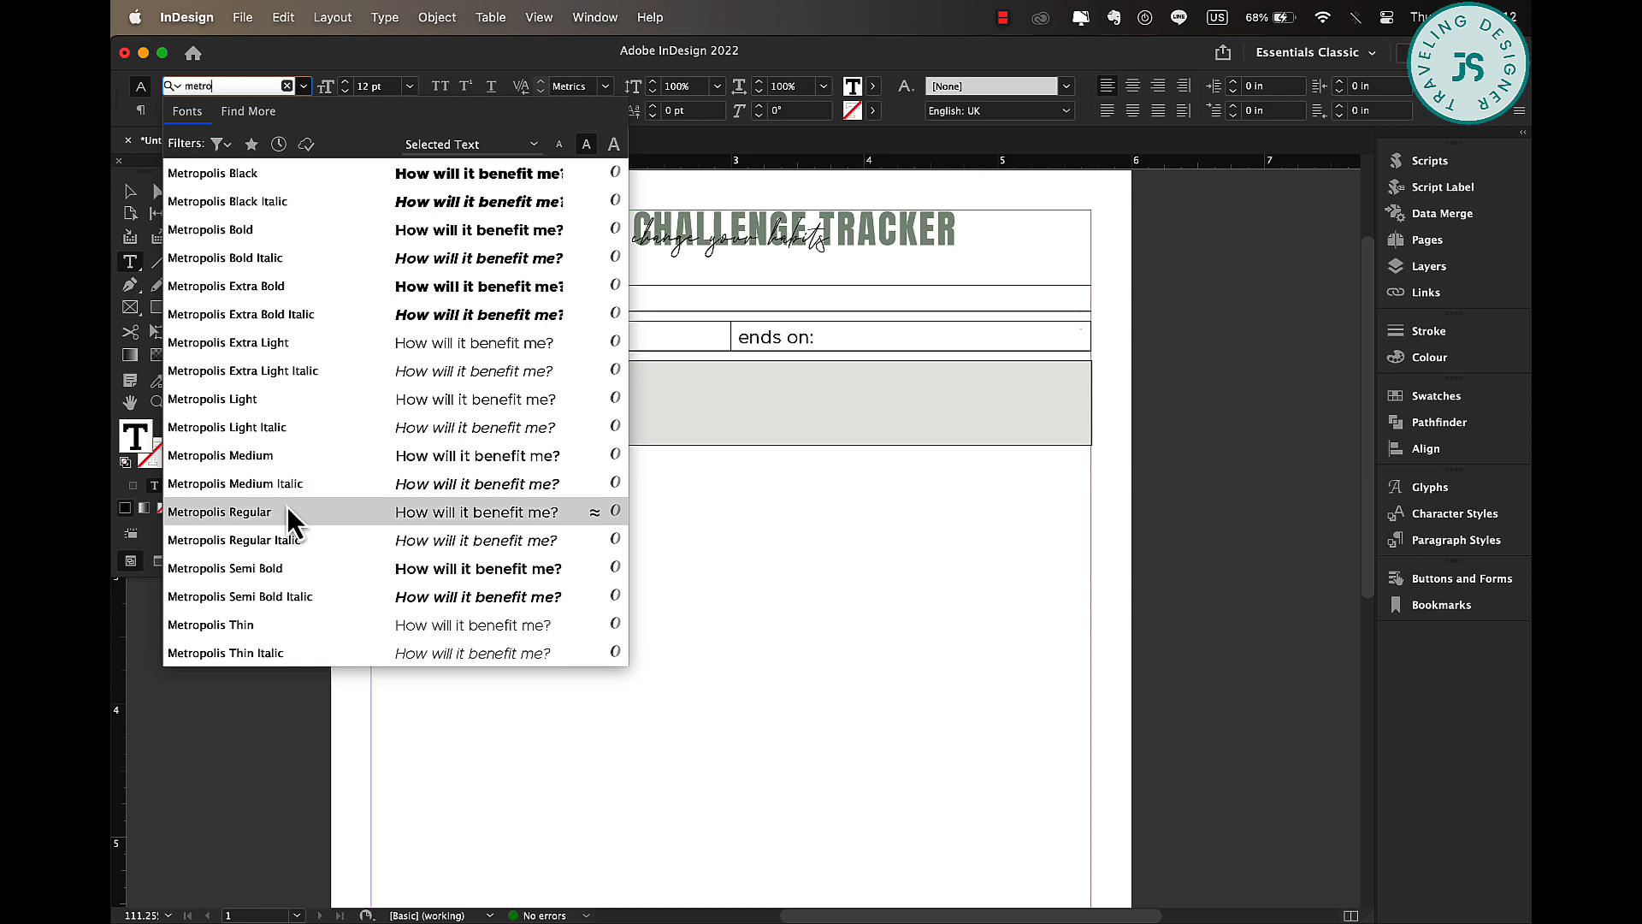
{"action": "left_click", "coordinate": [289, 457]}
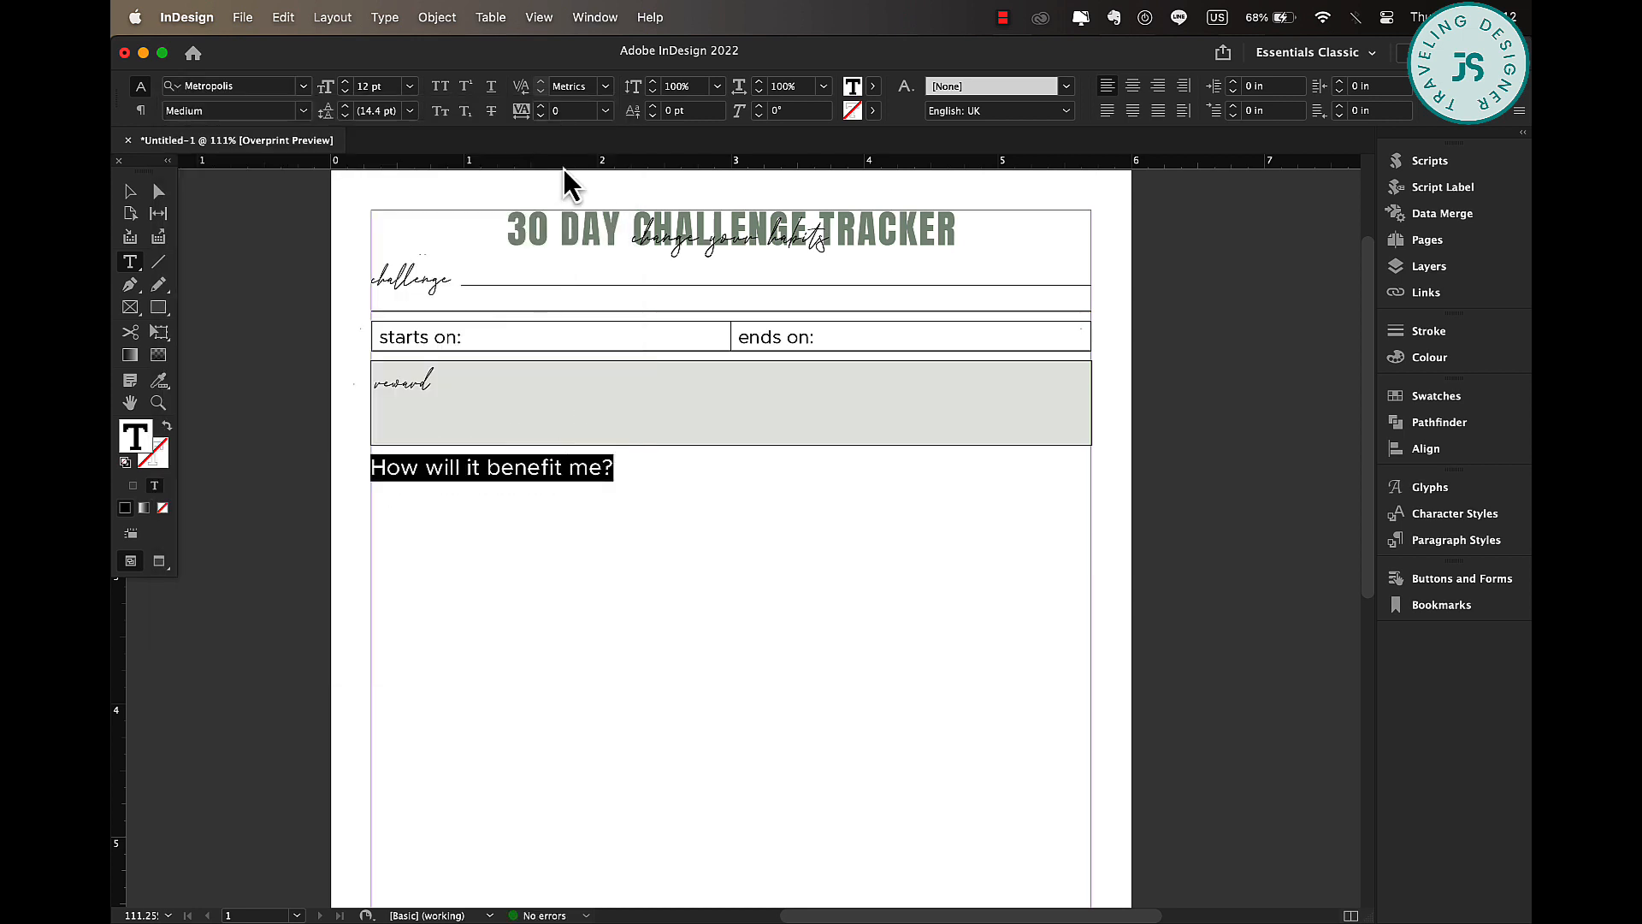
{"action": "left_click", "coordinate": [540, 106]}
{"action": "left_click", "coordinate": [540, 107]}
{"action": "left_click", "coordinate": [540, 106]}
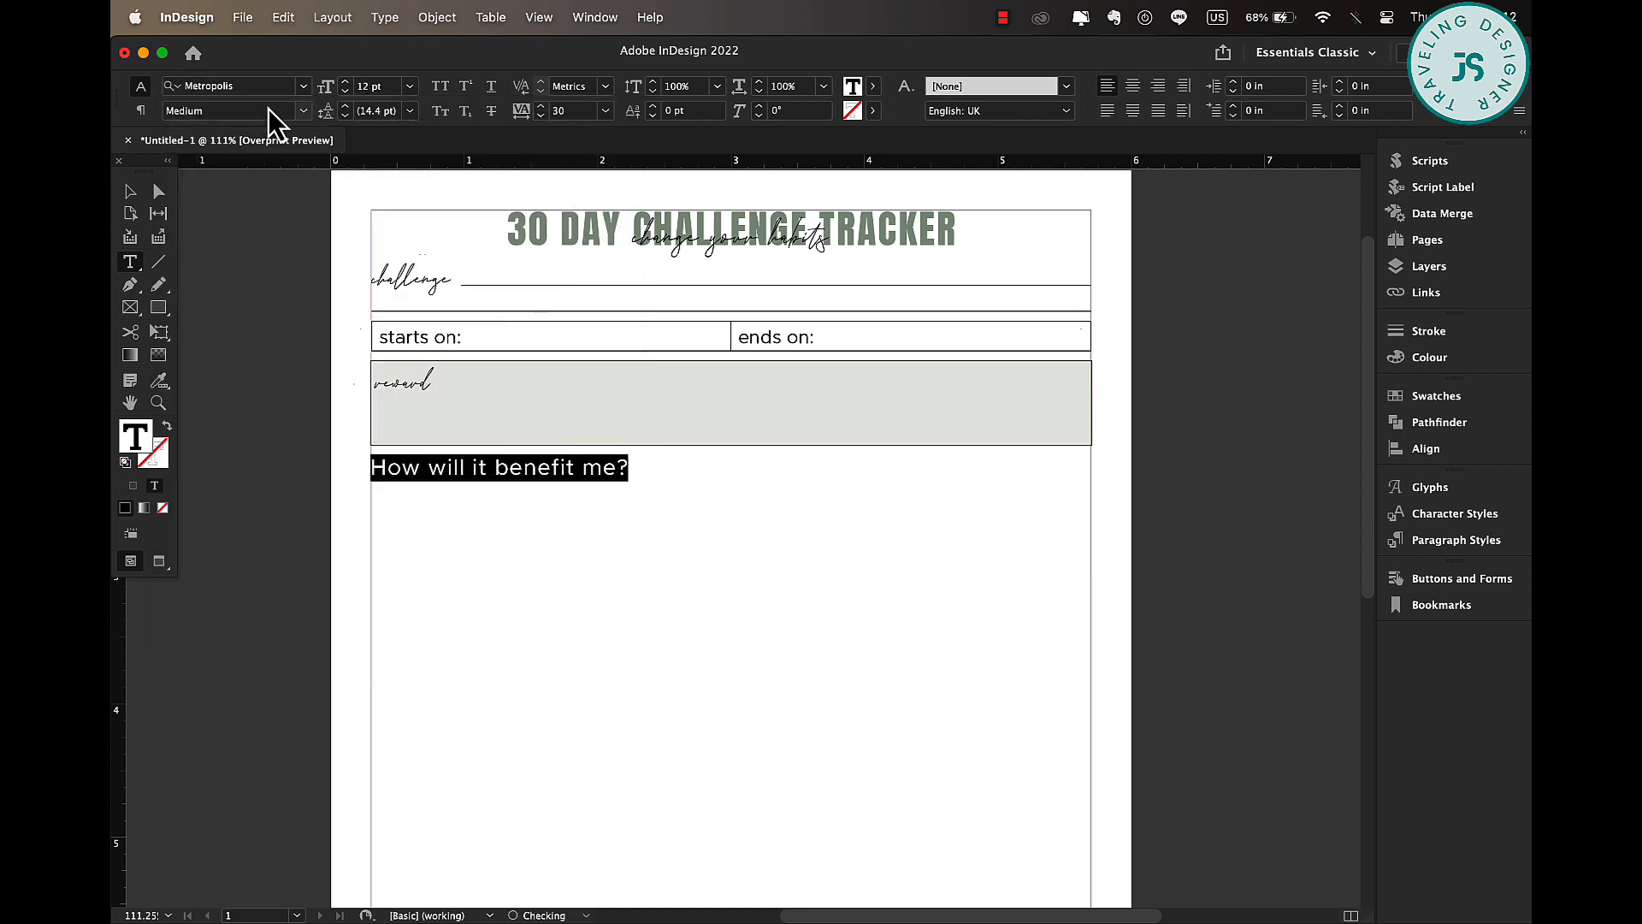
{"action": "left_click", "coordinate": [345, 92]}
{"action": "left_click", "coordinate": [345, 91]}
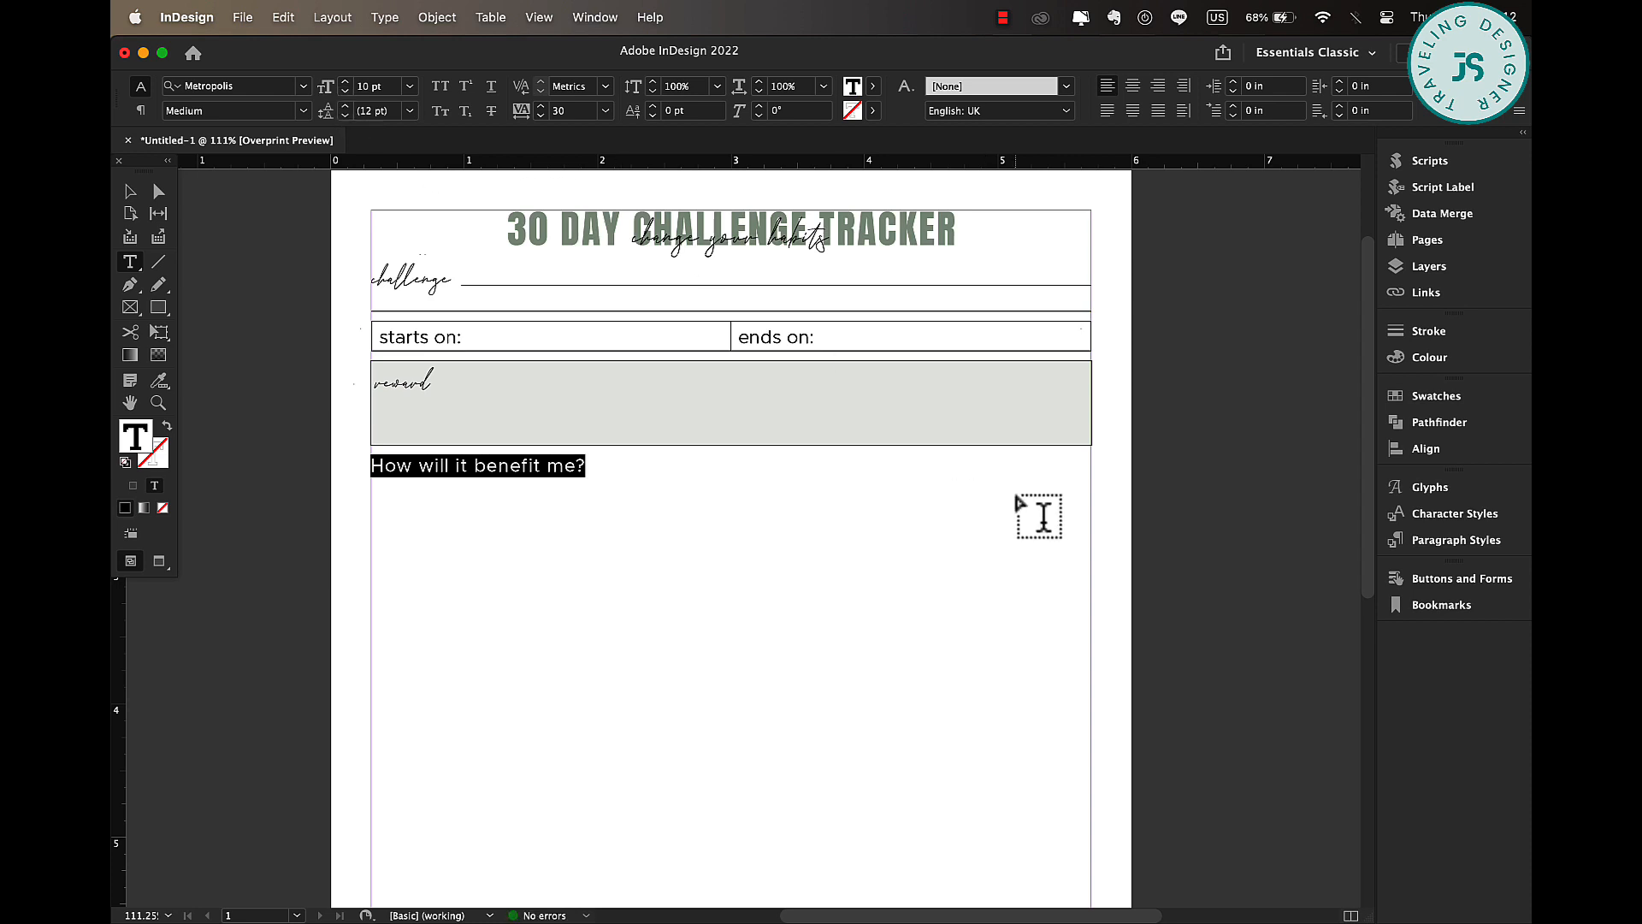
{"action": "left_click", "coordinate": [130, 192]}
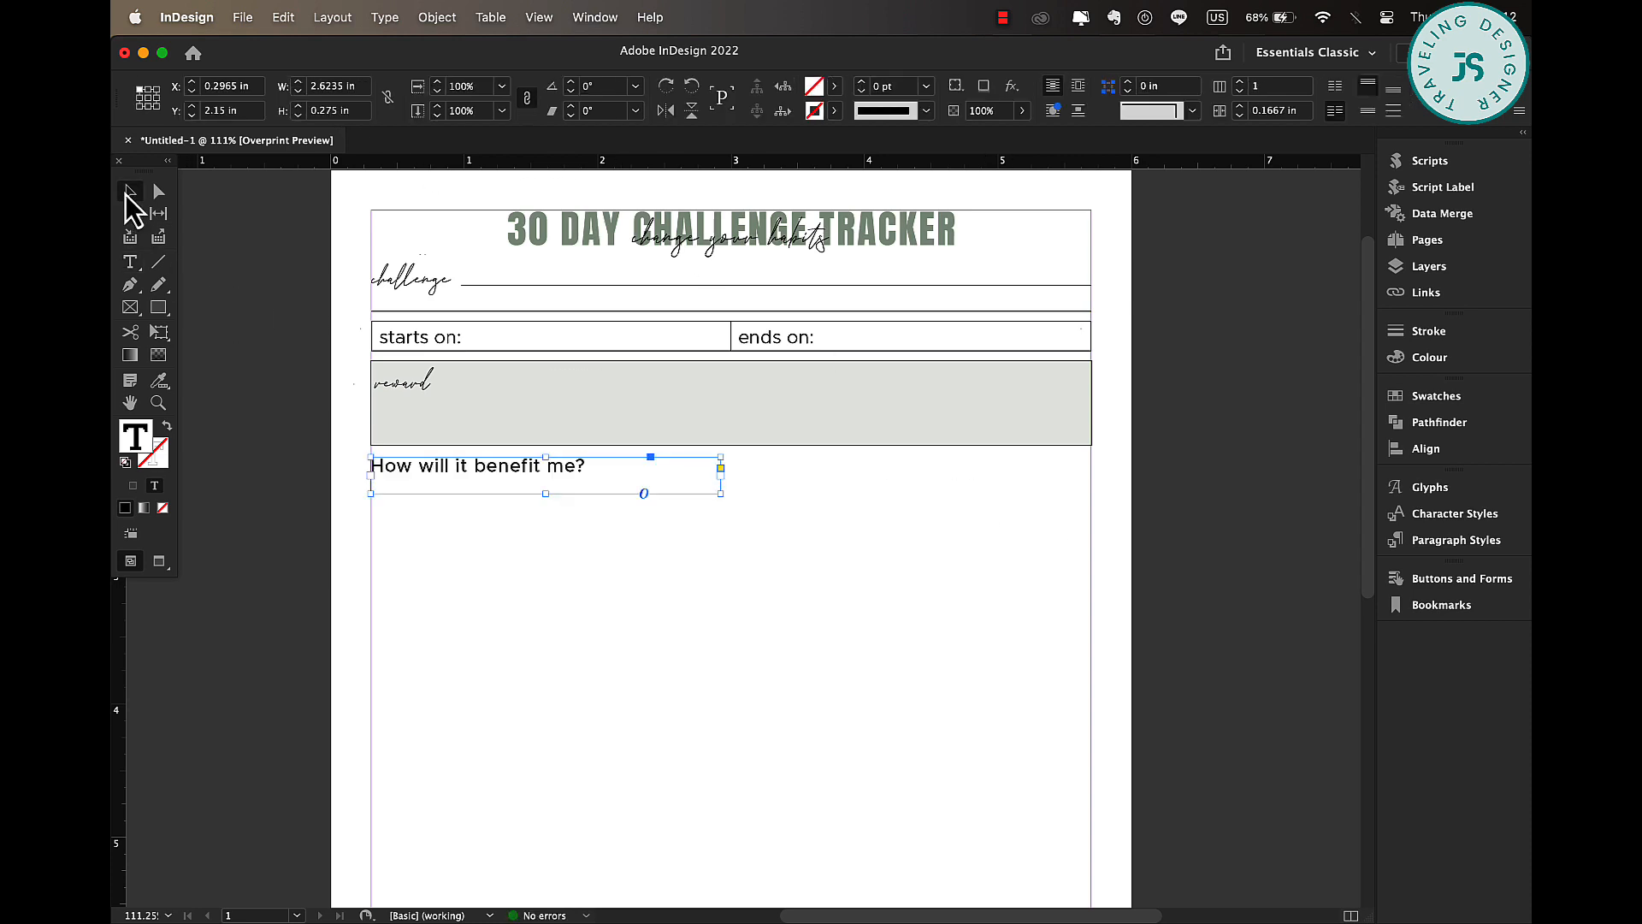
{"action": "double_click", "coordinate": [544, 493]}
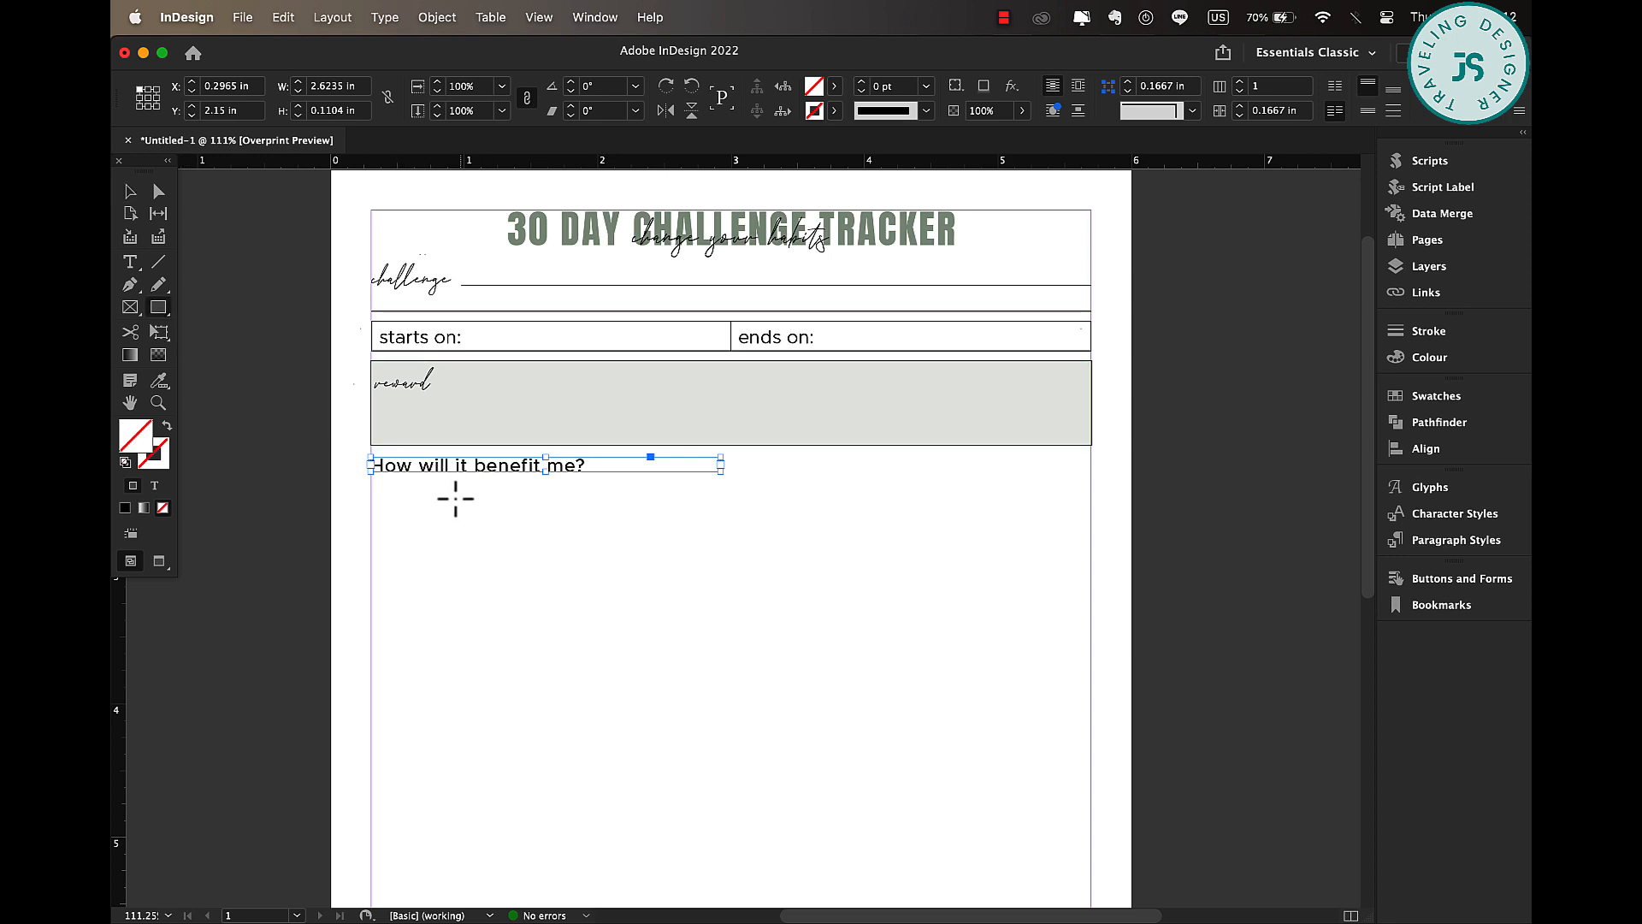
- Draw a rectangle about 2.62 x 0.275 in below the benefit question and fill it with the swatch C=55 M=23 Y=52 K=26
{"action": "left_click_drag", "start_coordinate": [370, 484], "coordinate": [727, 519]}
{"action": "left_click", "coordinate": [836, 89]}
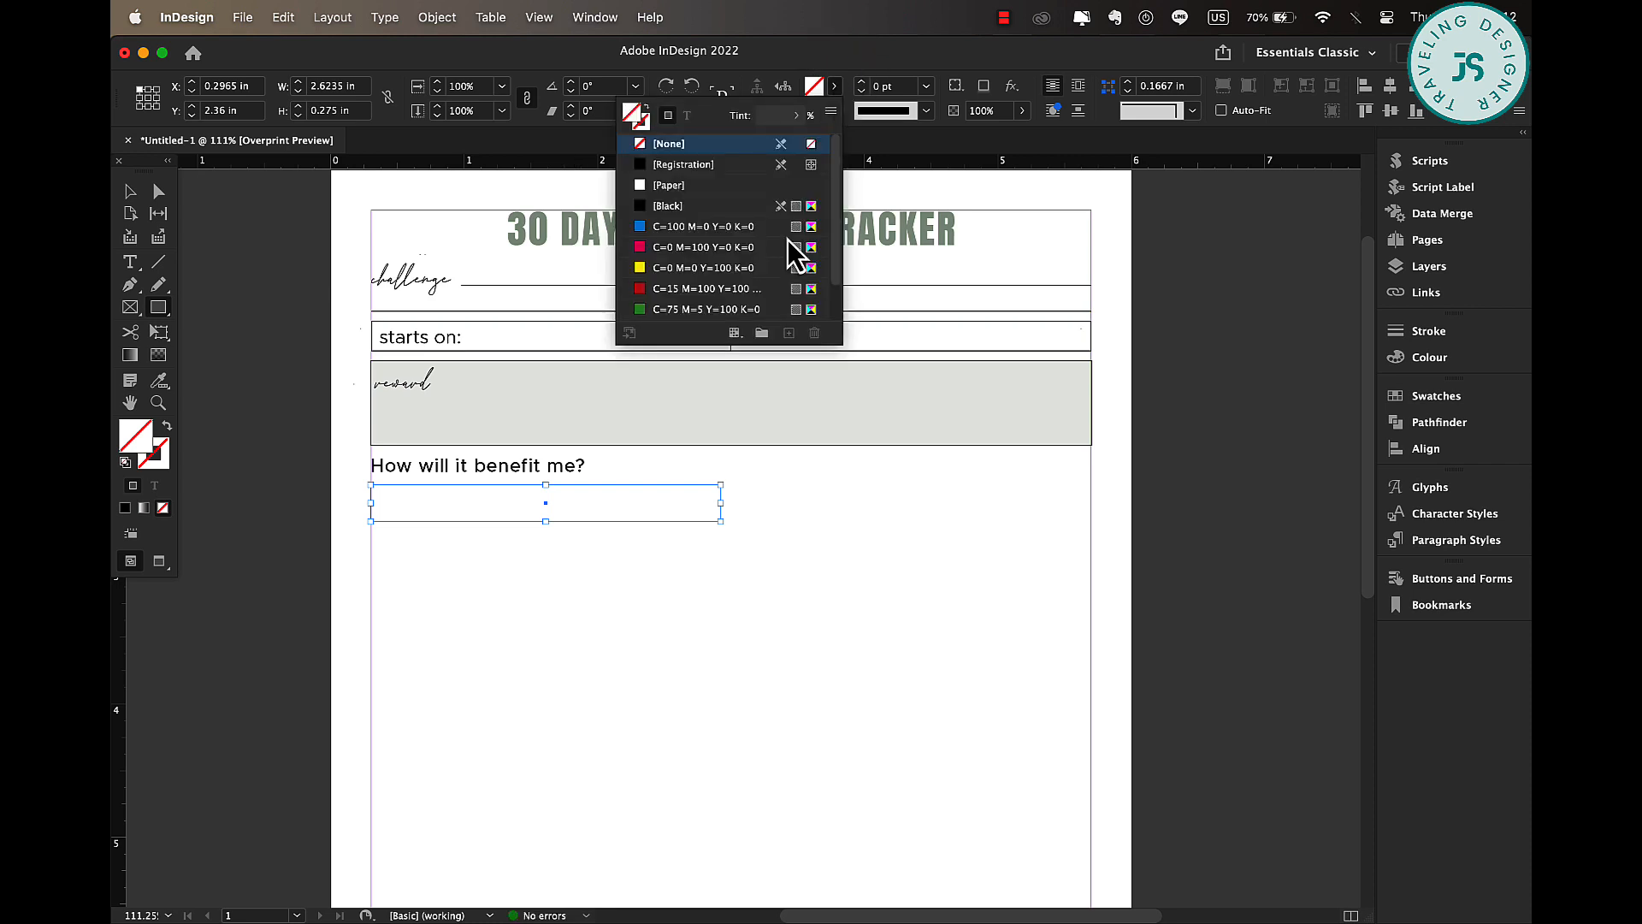
{"action": "left_click", "coordinate": [669, 309]}
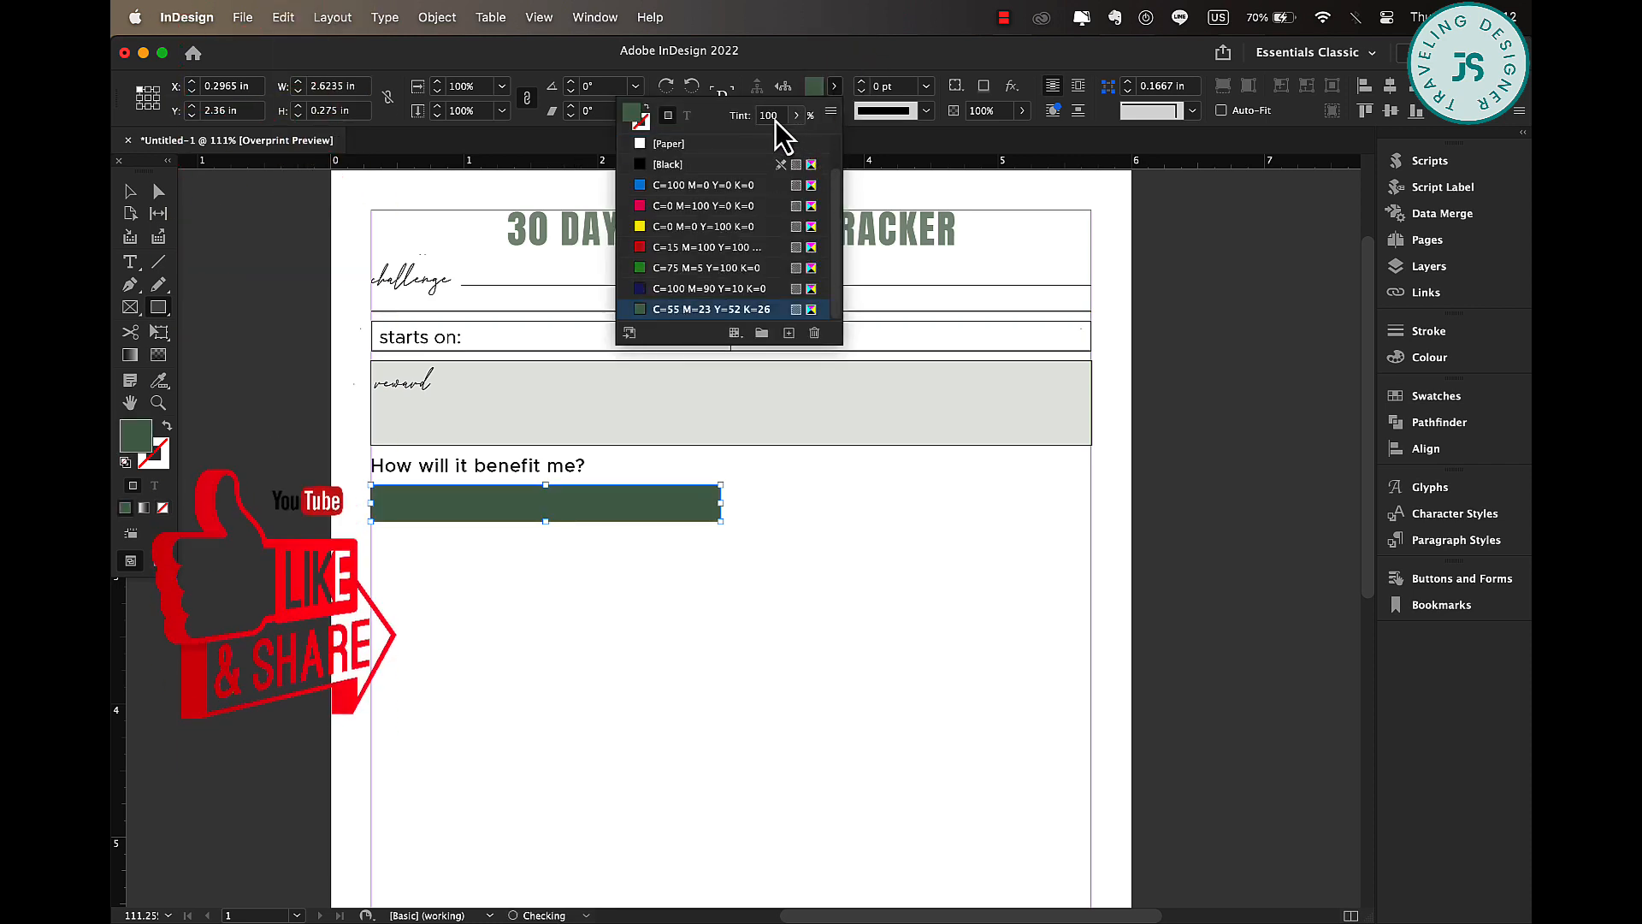
- Set the fill tint of the green rectangle below the benefit question to 30%
{"action": "left_click", "coordinate": [775, 120]}
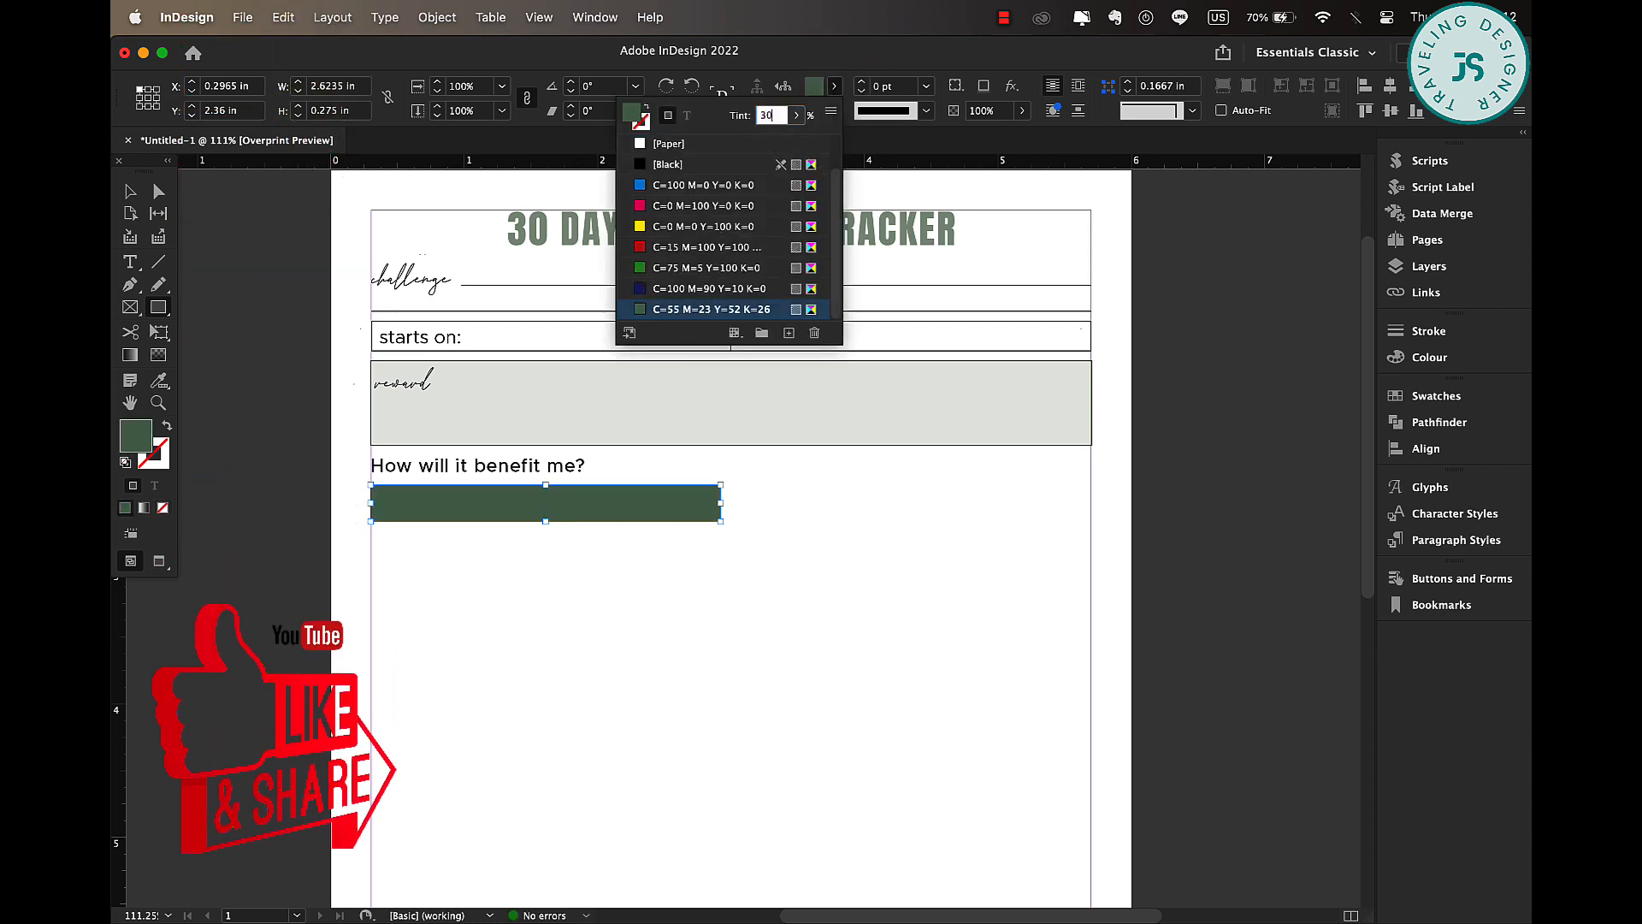
{"action": "key", "text": "Return"}
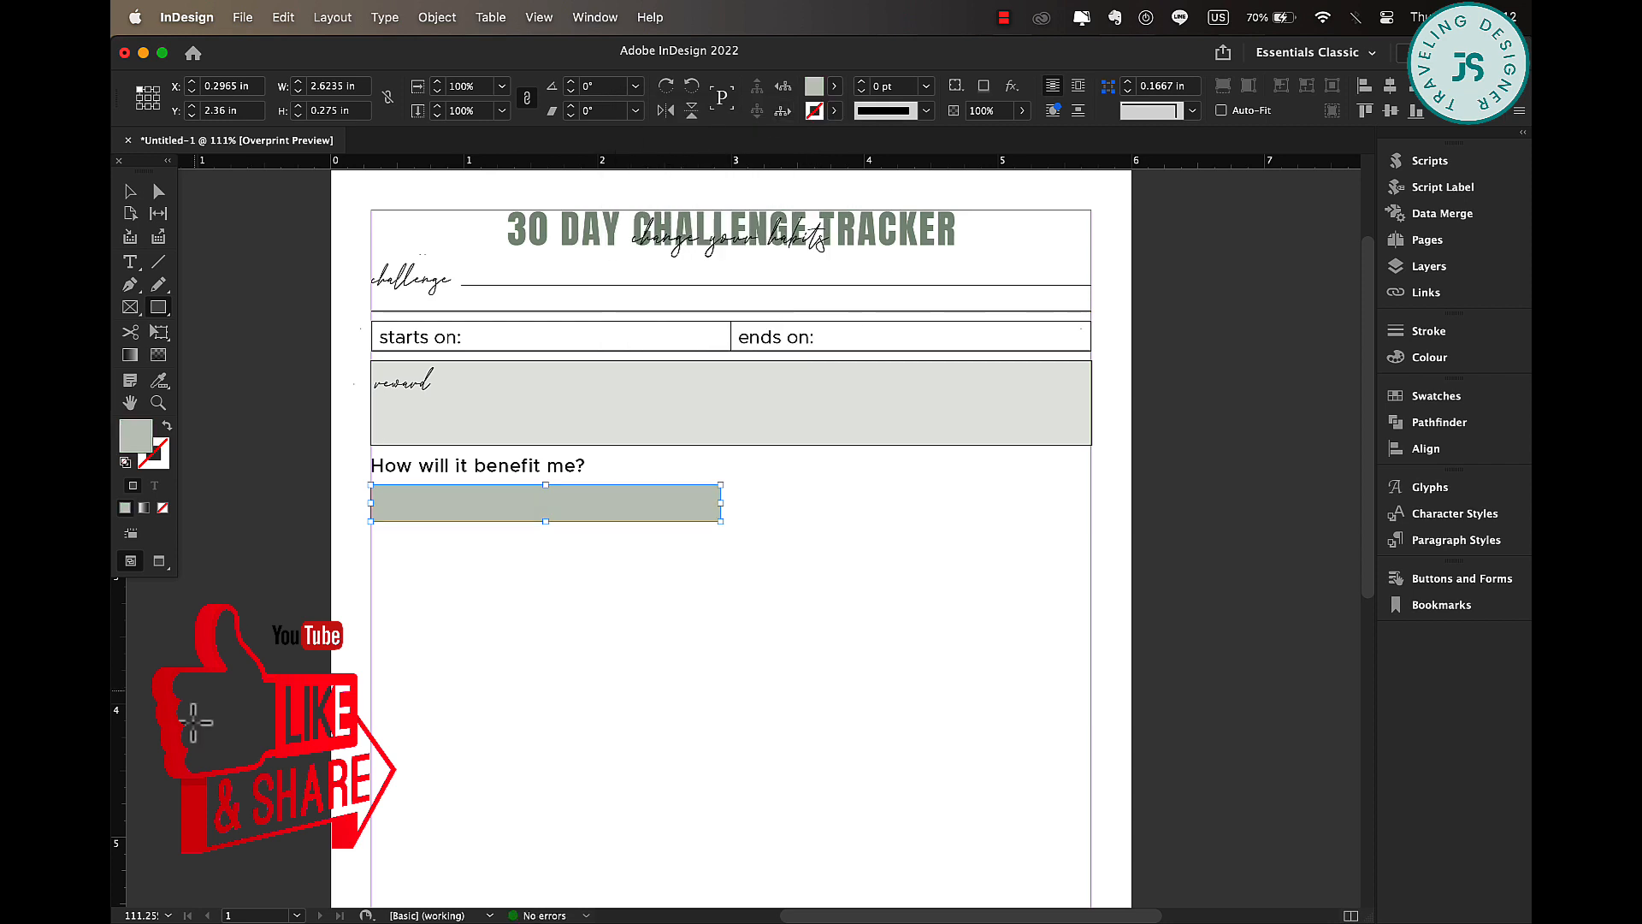
{"action": "left_click", "coordinate": [130, 192]}
{"action": "left_click", "coordinate": [516, 671]}
- Duplicate the benefit question's text frame down onto the tinted bar and bring the copy to the front
{"action": "scroll", "coordinate": [483, 600], "scroll_direction": "up", "scroll_amount": 5}
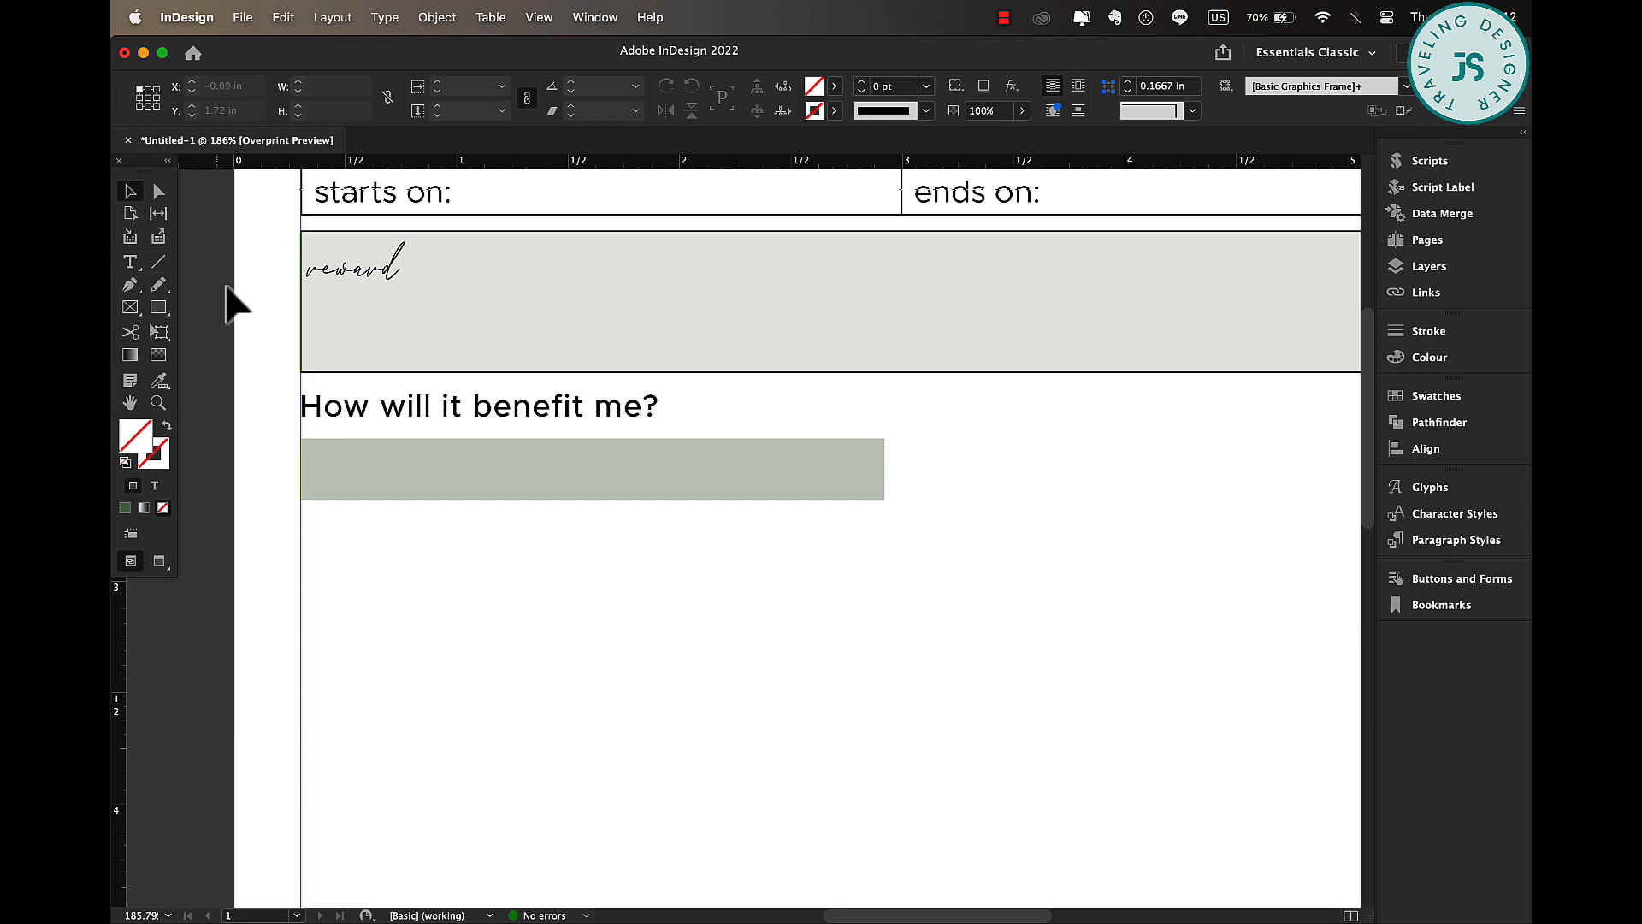
{"action": "left_click_drag", "start_coordinate": [349, 412], "coordinate": [354, 455]}
{"action": "right_click", "coordinate": [354, 455]}
{"action": "mouse_move", "coordinate": [480, 538]}
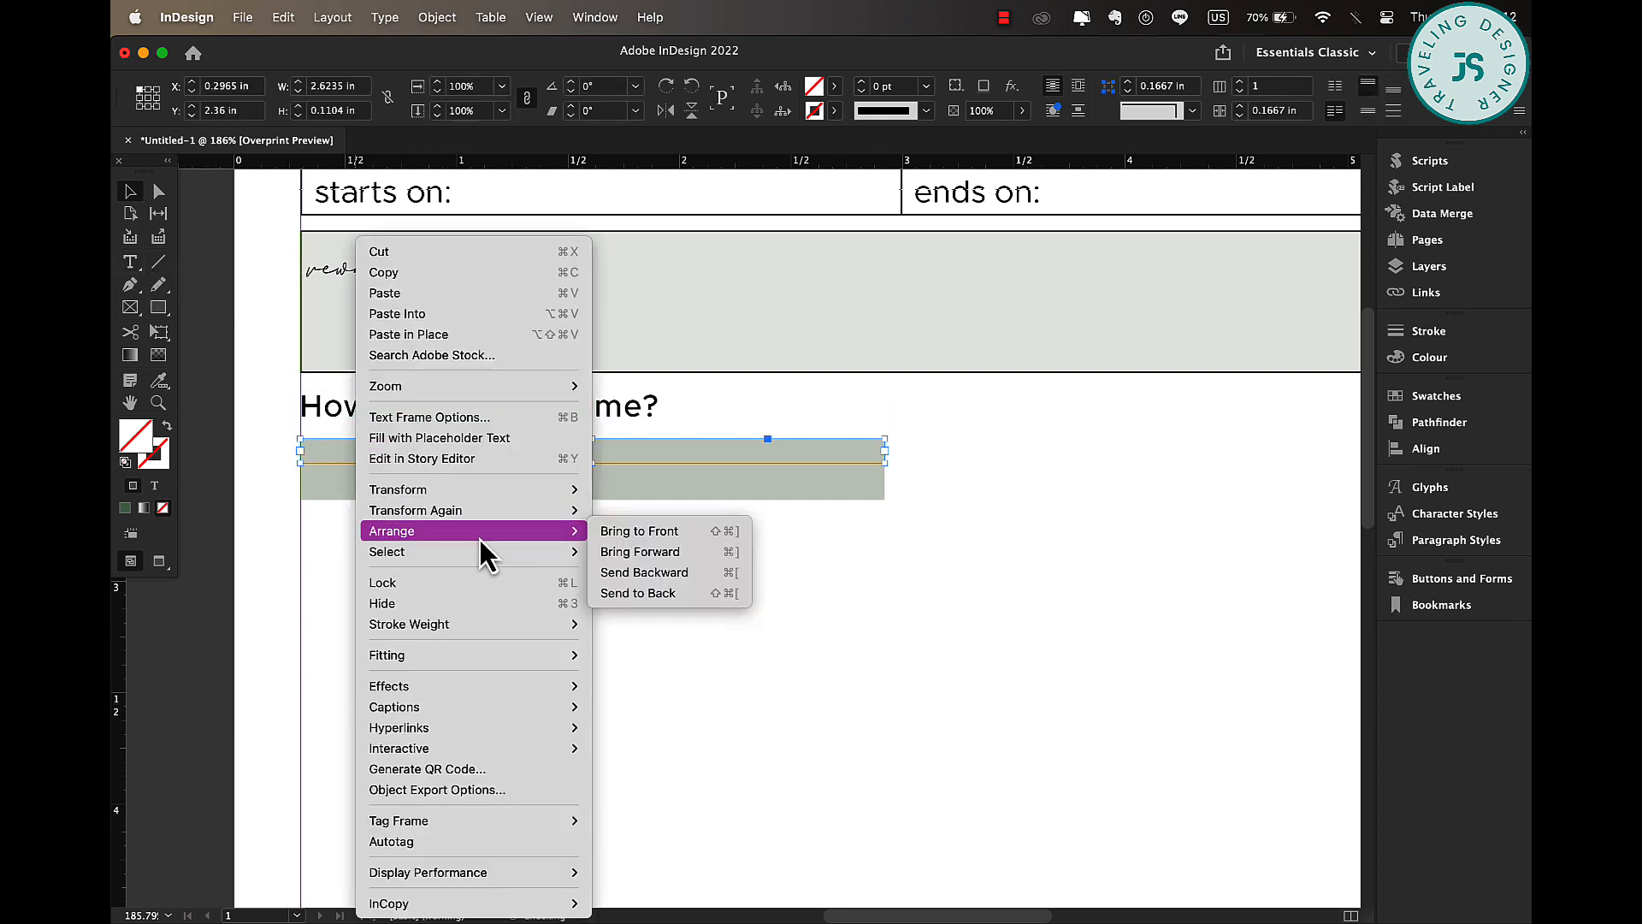
{"action": "left_click", "coordinate": [641, 535]}
- Replace the text in the copied frame on the bar with the number 1
{"action": "double_click", "coordinate": [368, 459]}
{"action": "key", "text": "super+a"}
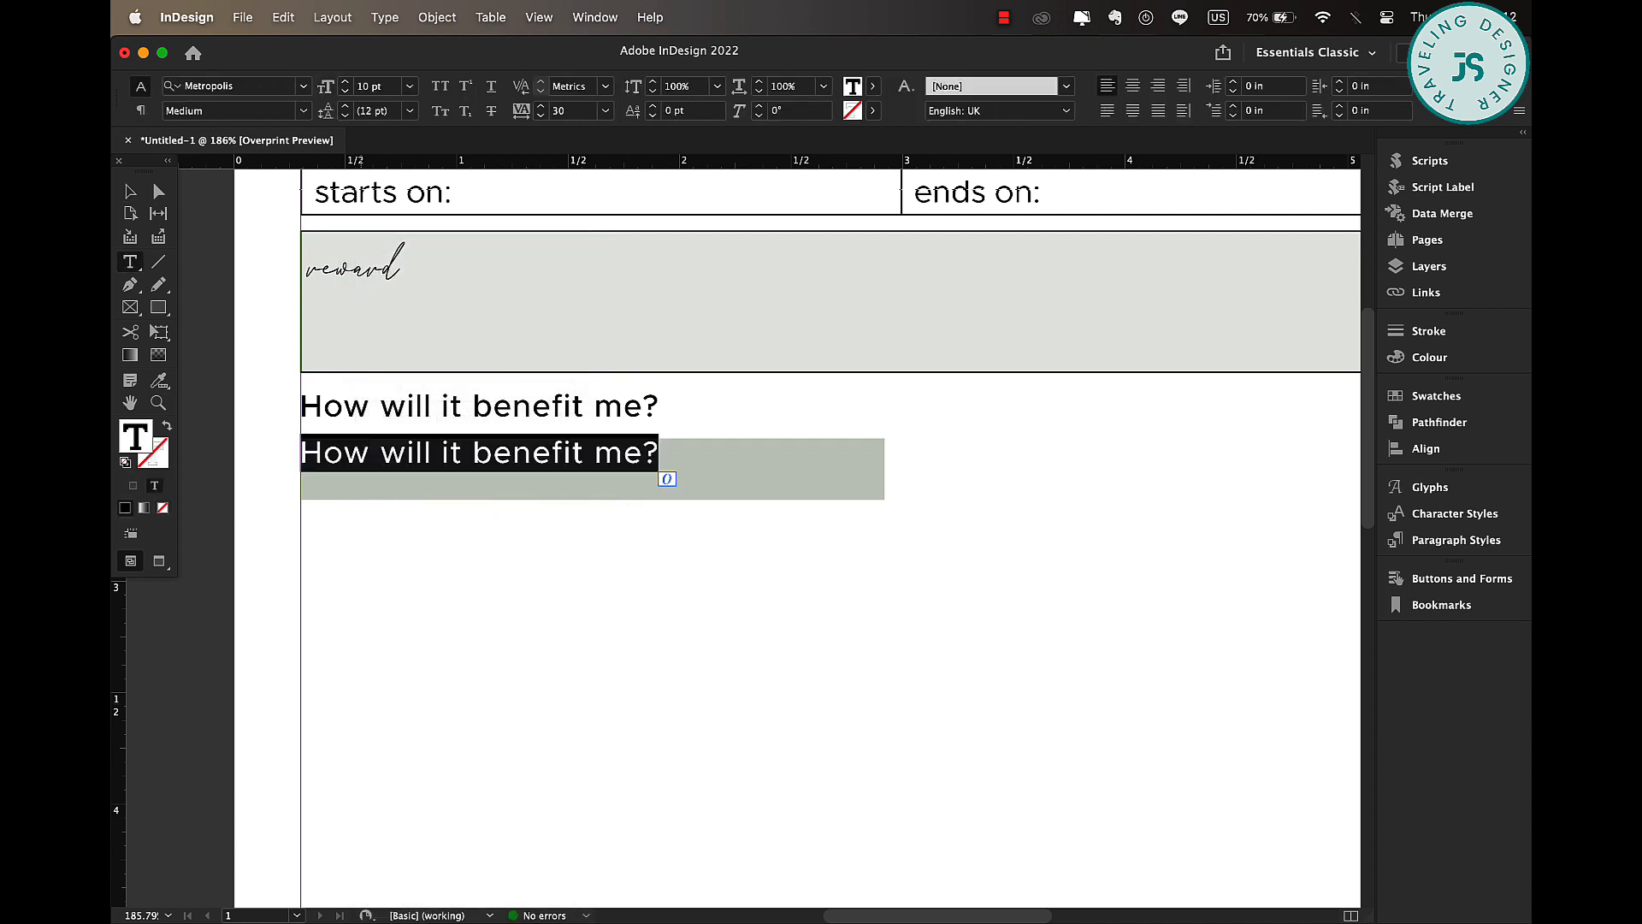
{"action": "type", "text": "1"}
{"action": "left_click", "coordinate": [130, 192]}
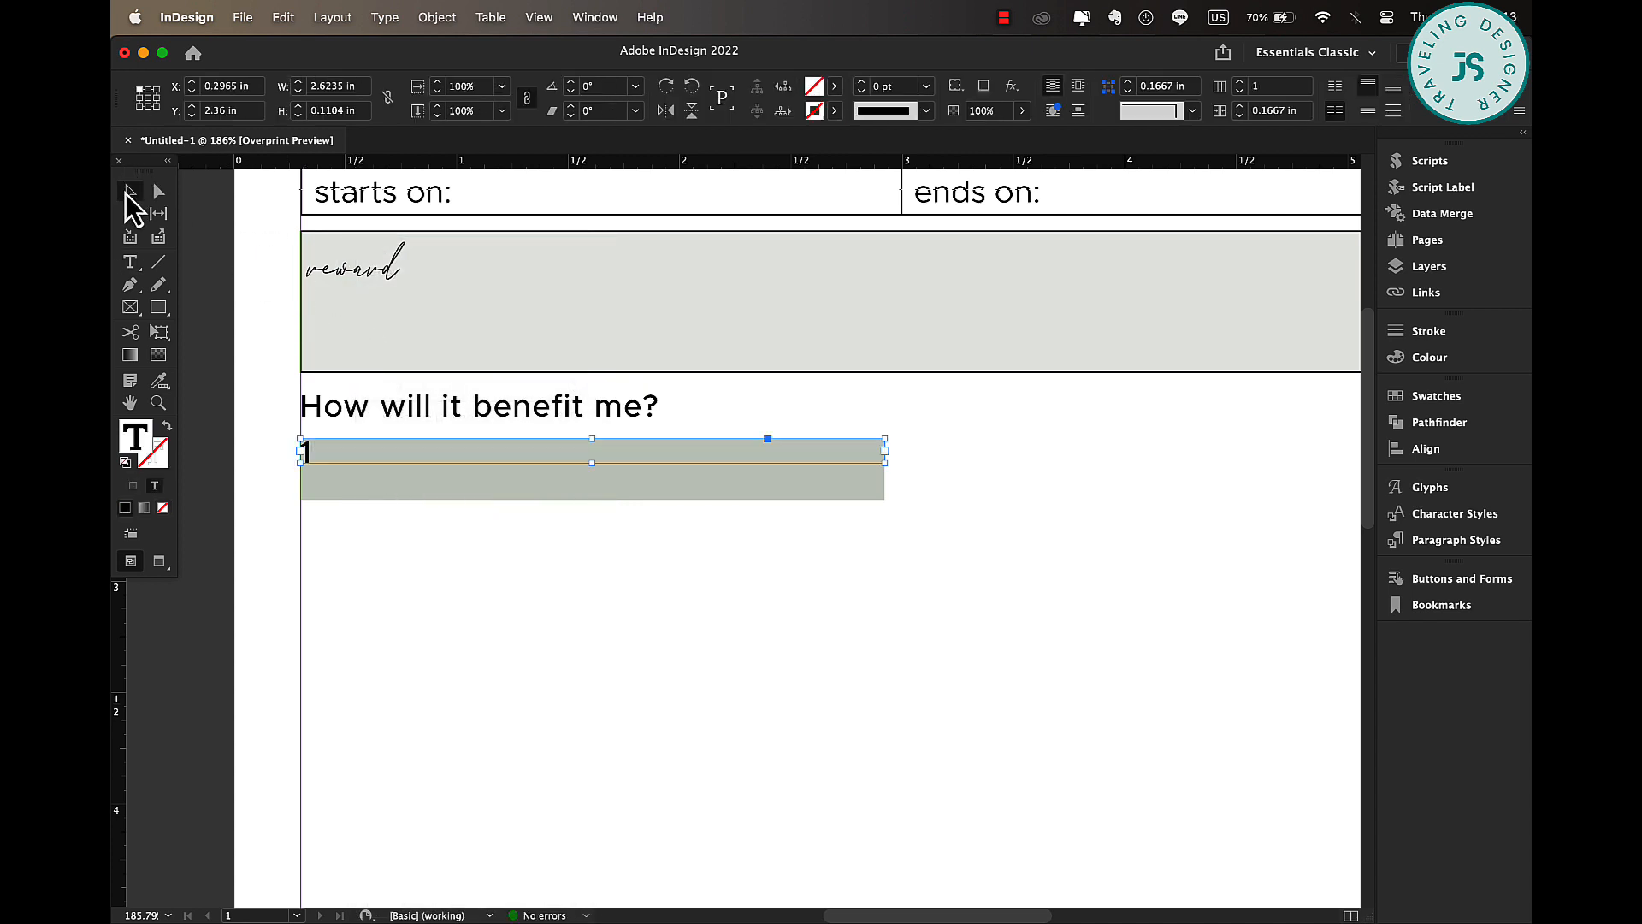
- Shrink the number's text frame to about 0.12 x 0.14 in and centre its text
{"action": "left_click_drag", "start_coordinate": [885, 462], "coordinate": [327, 469]}
{"action": "double_click", "coordinate": [311, 455]}
{"action": "double_click", "coordinate": [311, 455]}
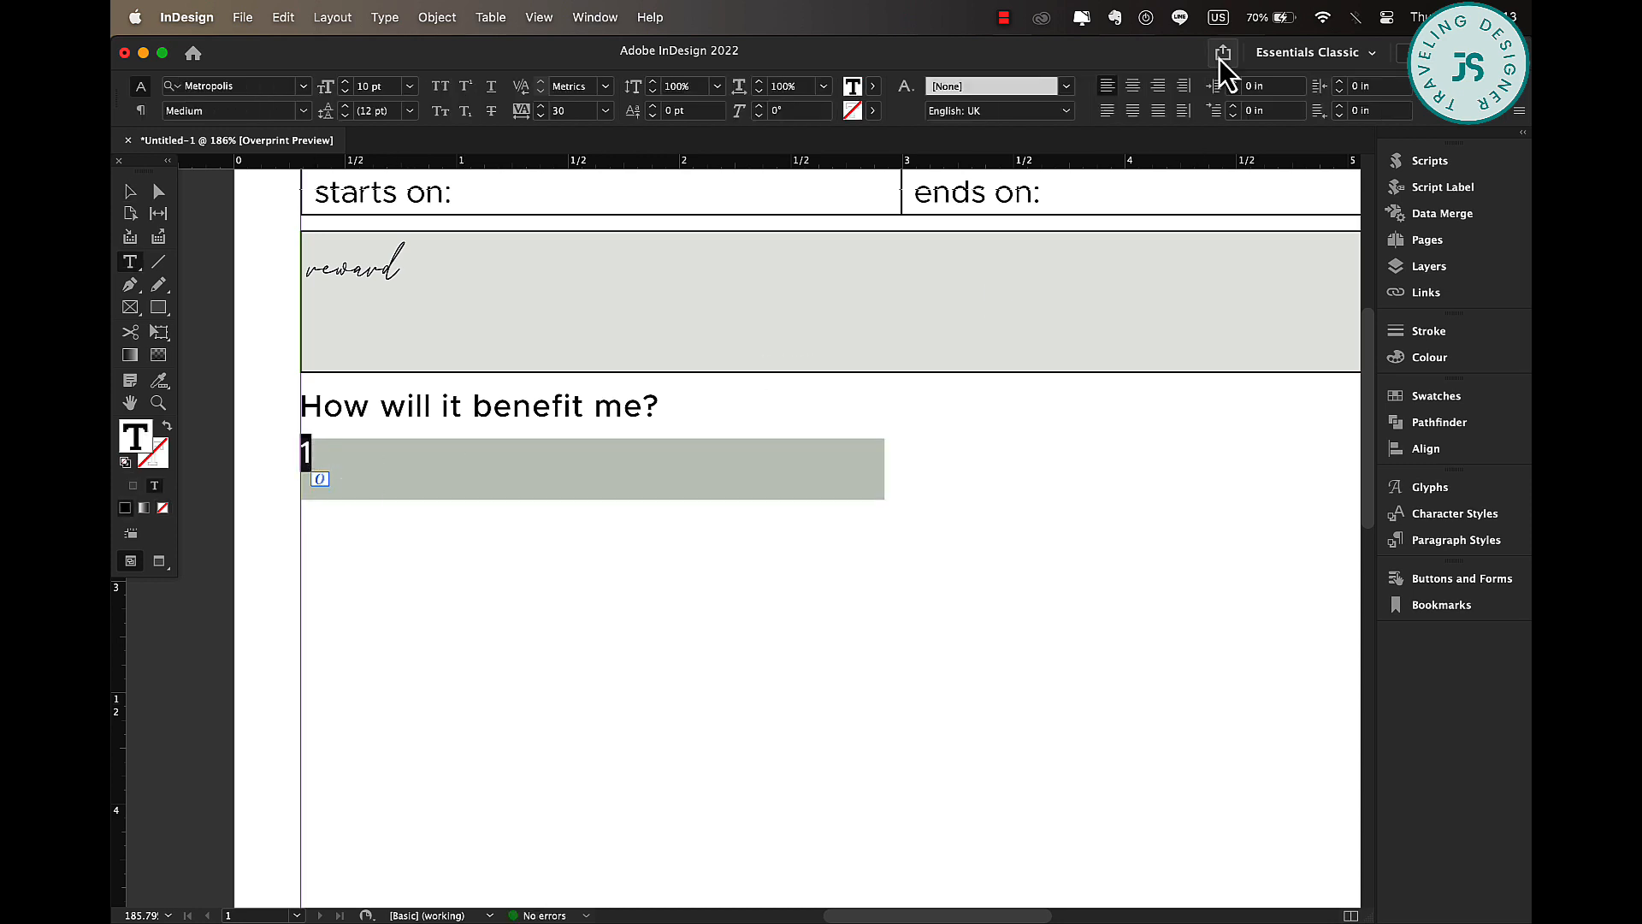
{"action": "key", "text": "Escape"}
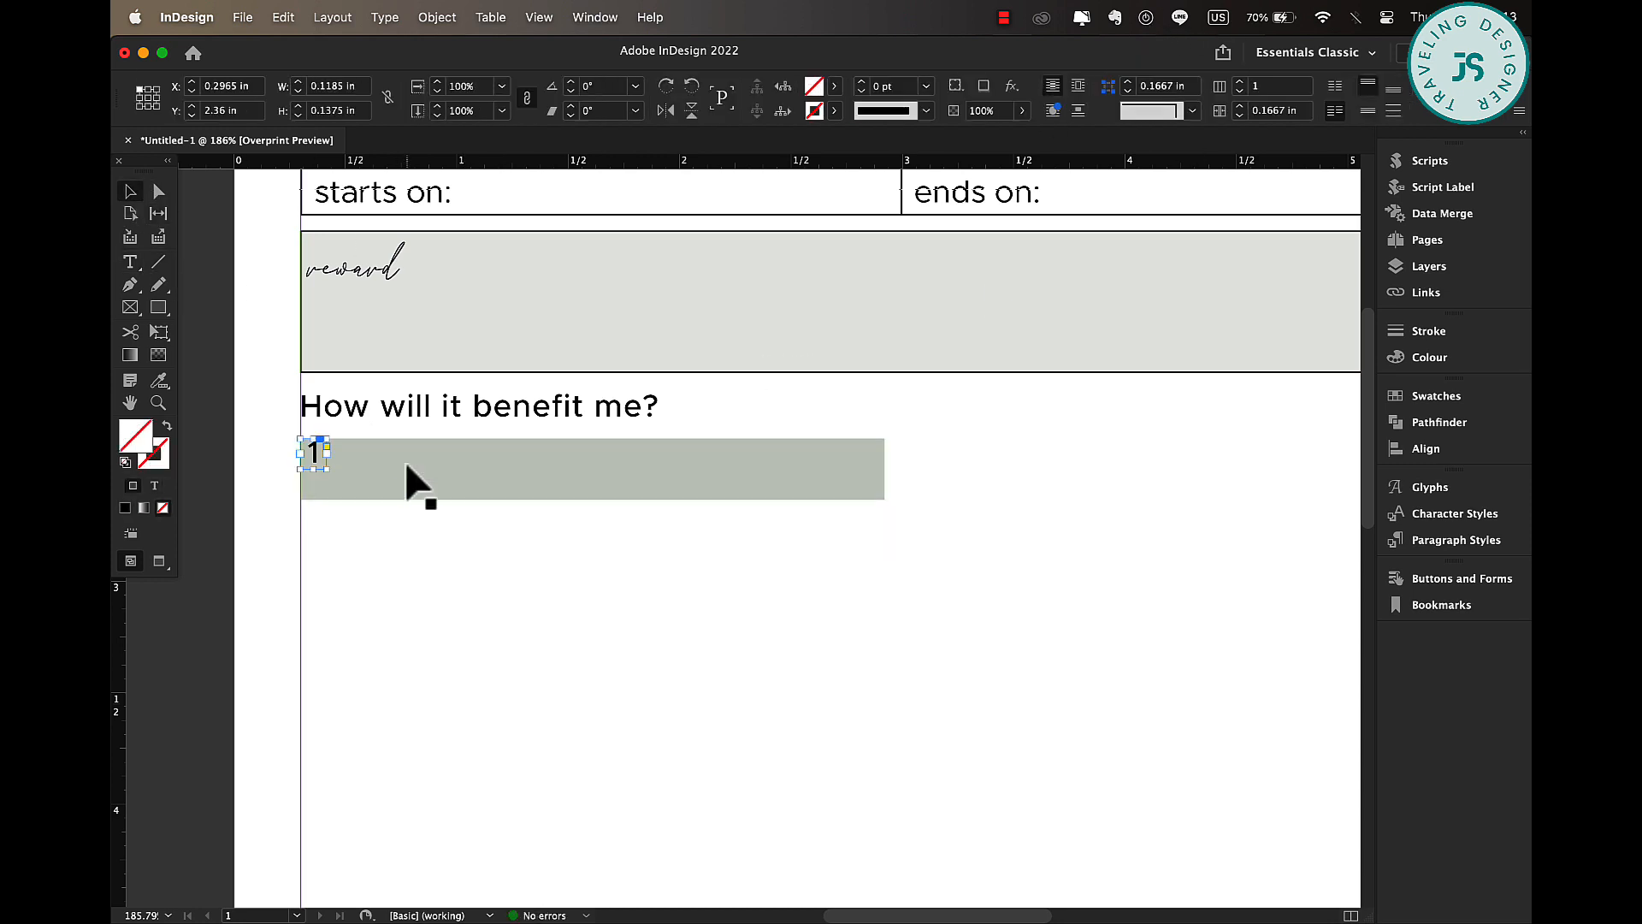
- Centre the number vertically in the bar and duplicate the numbered bar downward to make five evenly stacked rows
{"action": "left_click_drag", "start_coordinate": [314, 455], "coordinate": [317, 473]}
{"action": "left_click_drag", "start_coordinate": [419, 486], "coordinate": [359, 733]}
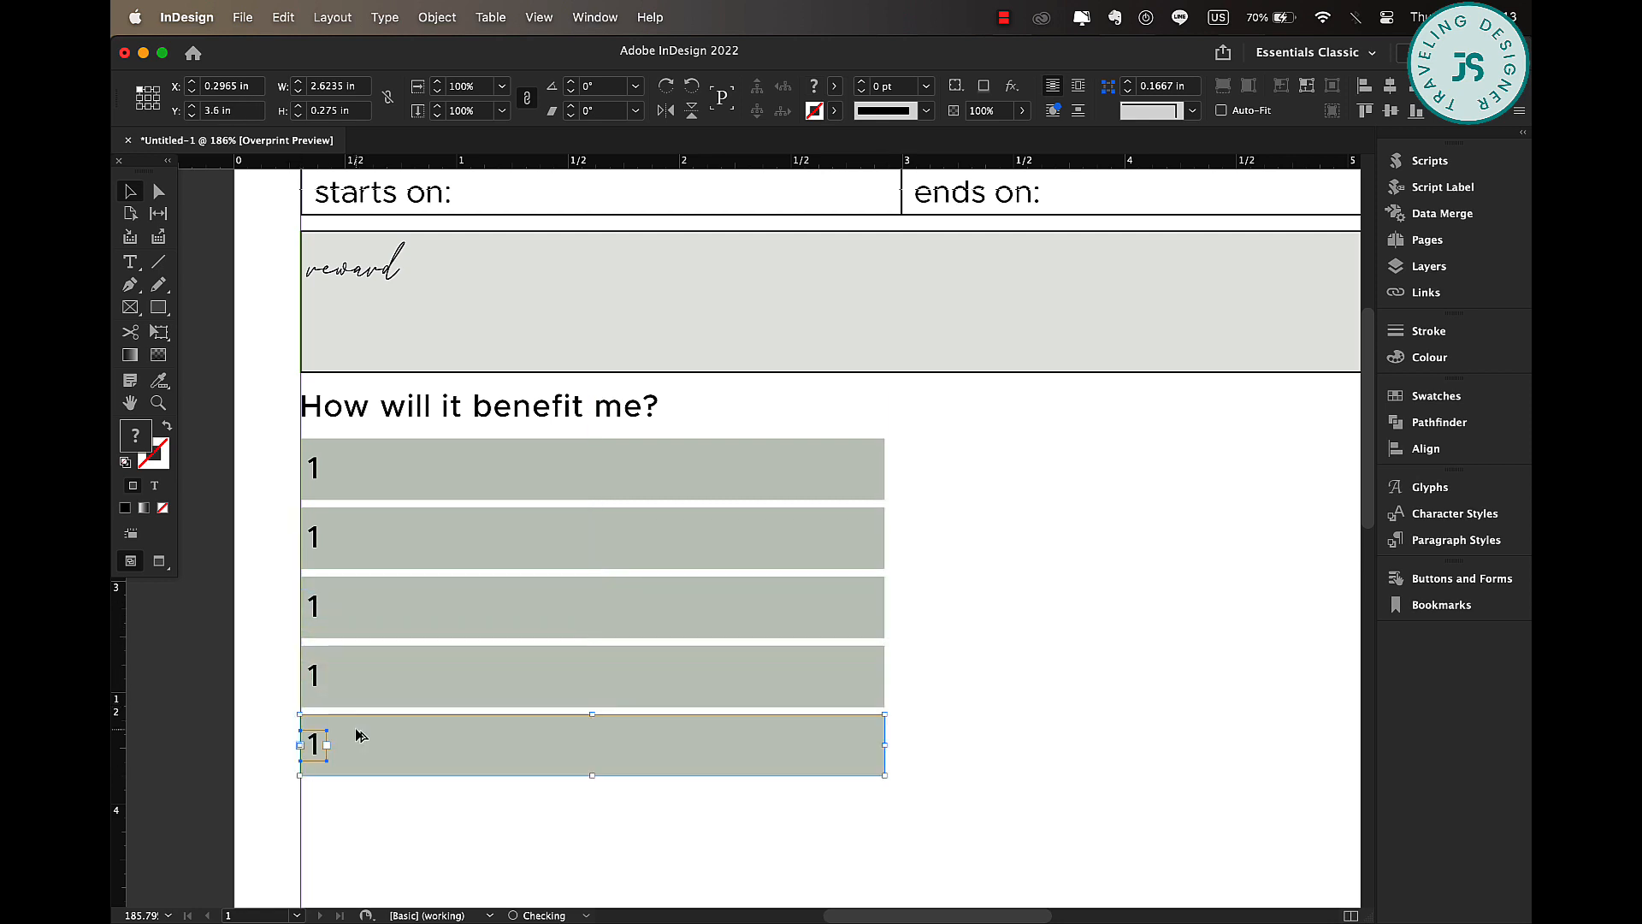
{"action": "left_click", "coordinate": [275, 737]}
- Give the bottom two bars no fill and a 0.5 pt black stroke
{"action": "left_click", "coordinate": [424, 674]}
{"action": "left_click", "coordinate": [422, 750], "text": "shift"}
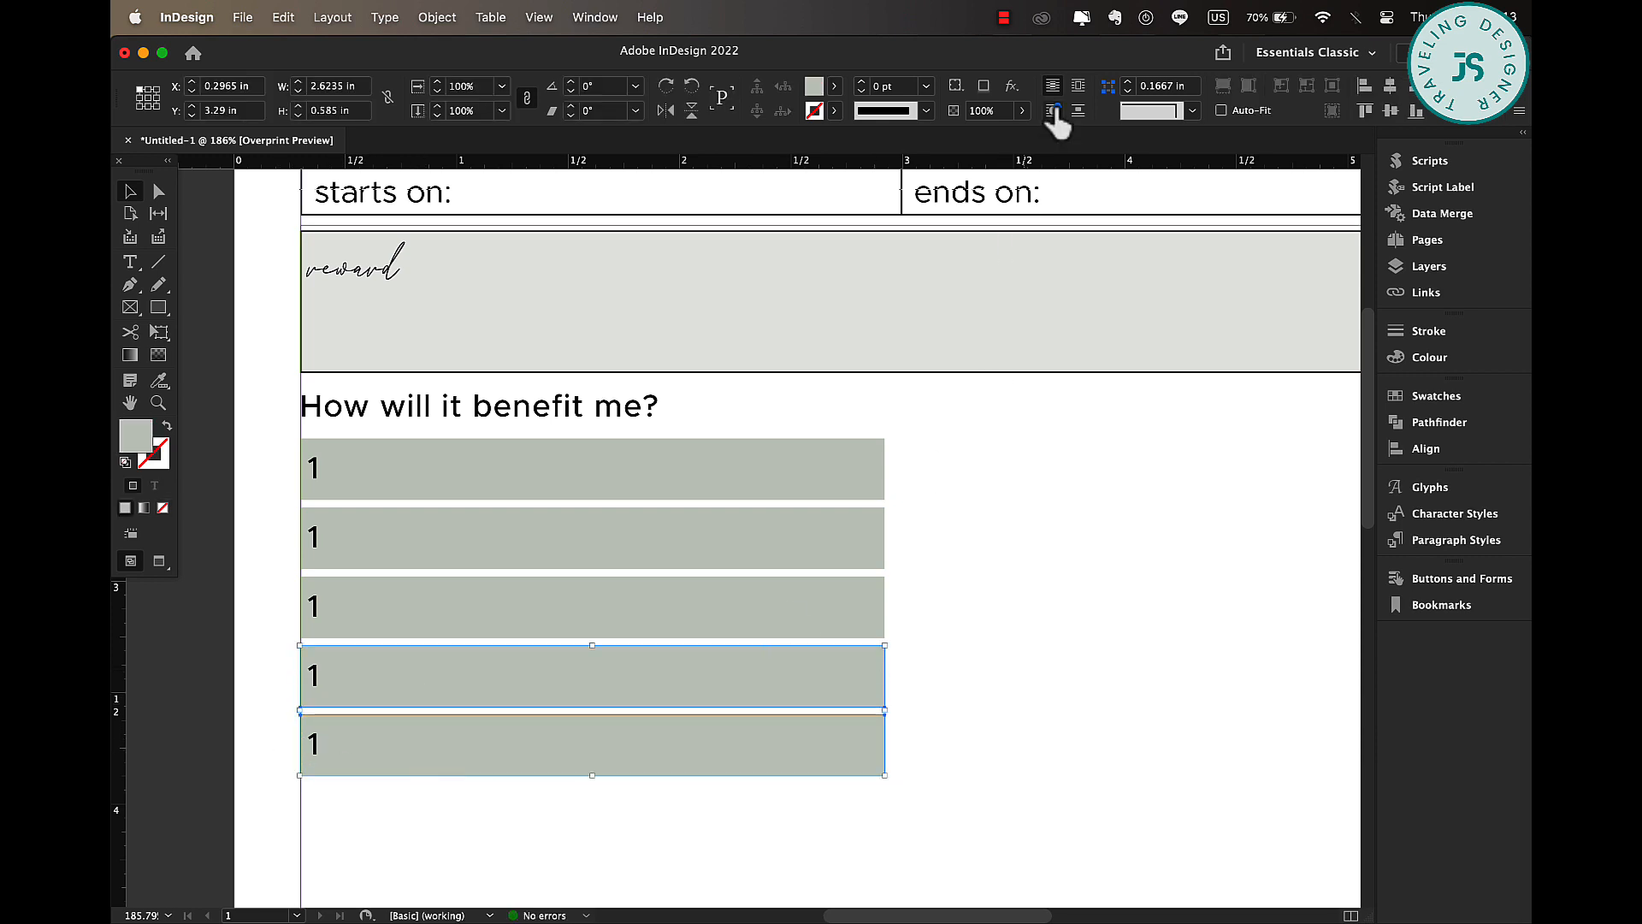
{"action": "left_click", "coordinate": [833, 86]}
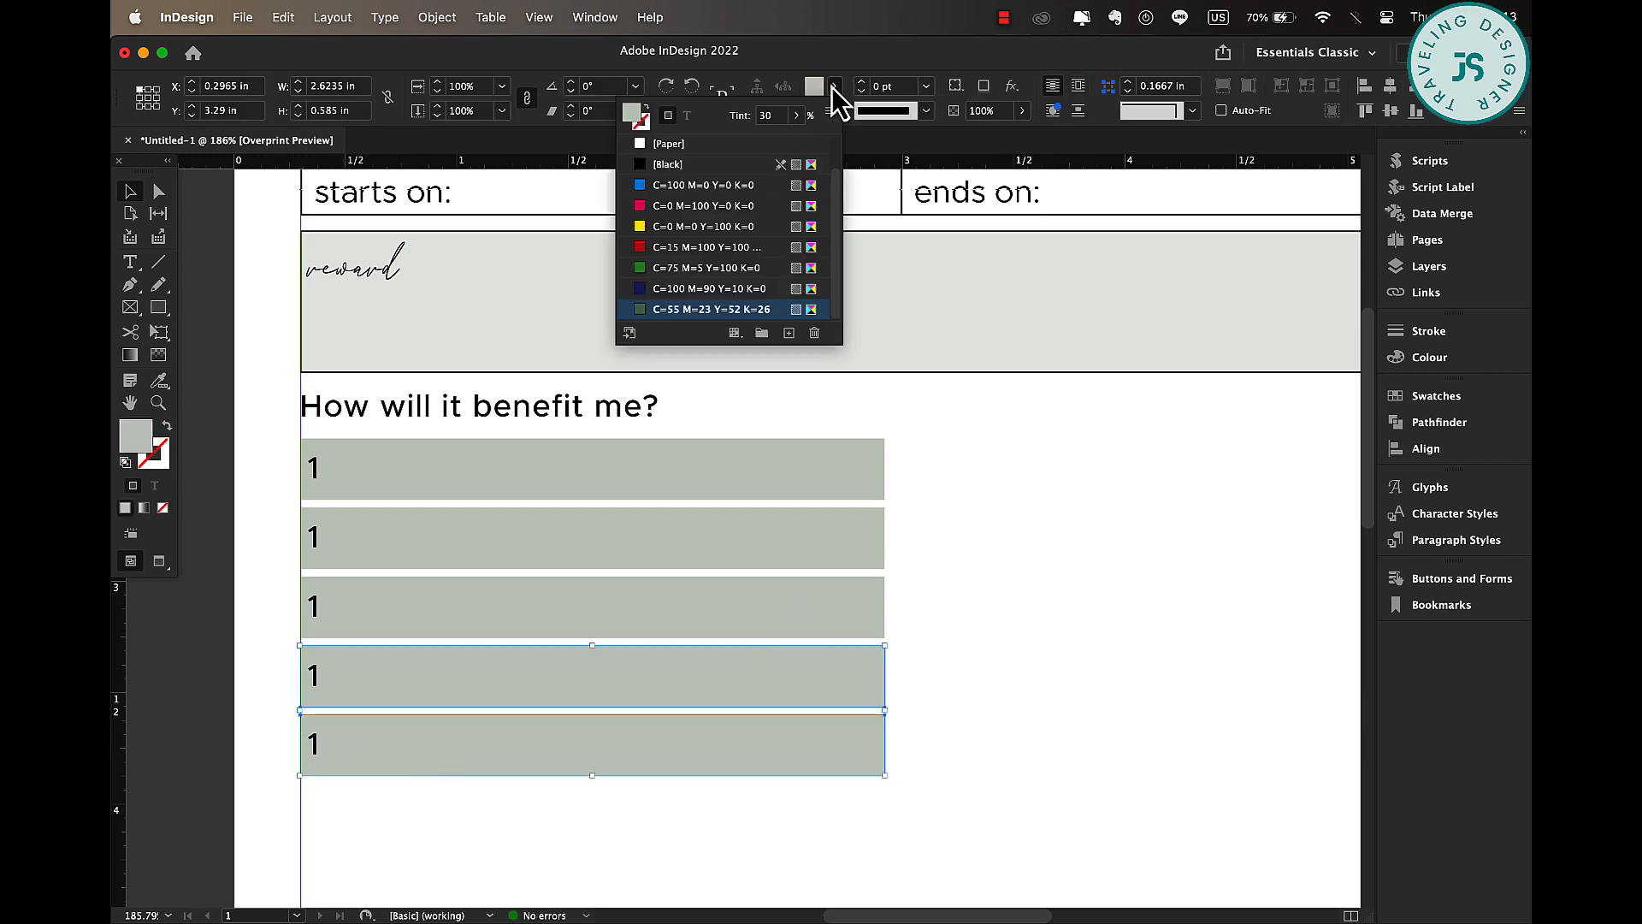
{"action": "scroll", "coordinate": [706, 158], "scroll_direction": "up", "scroll_amount": 2}
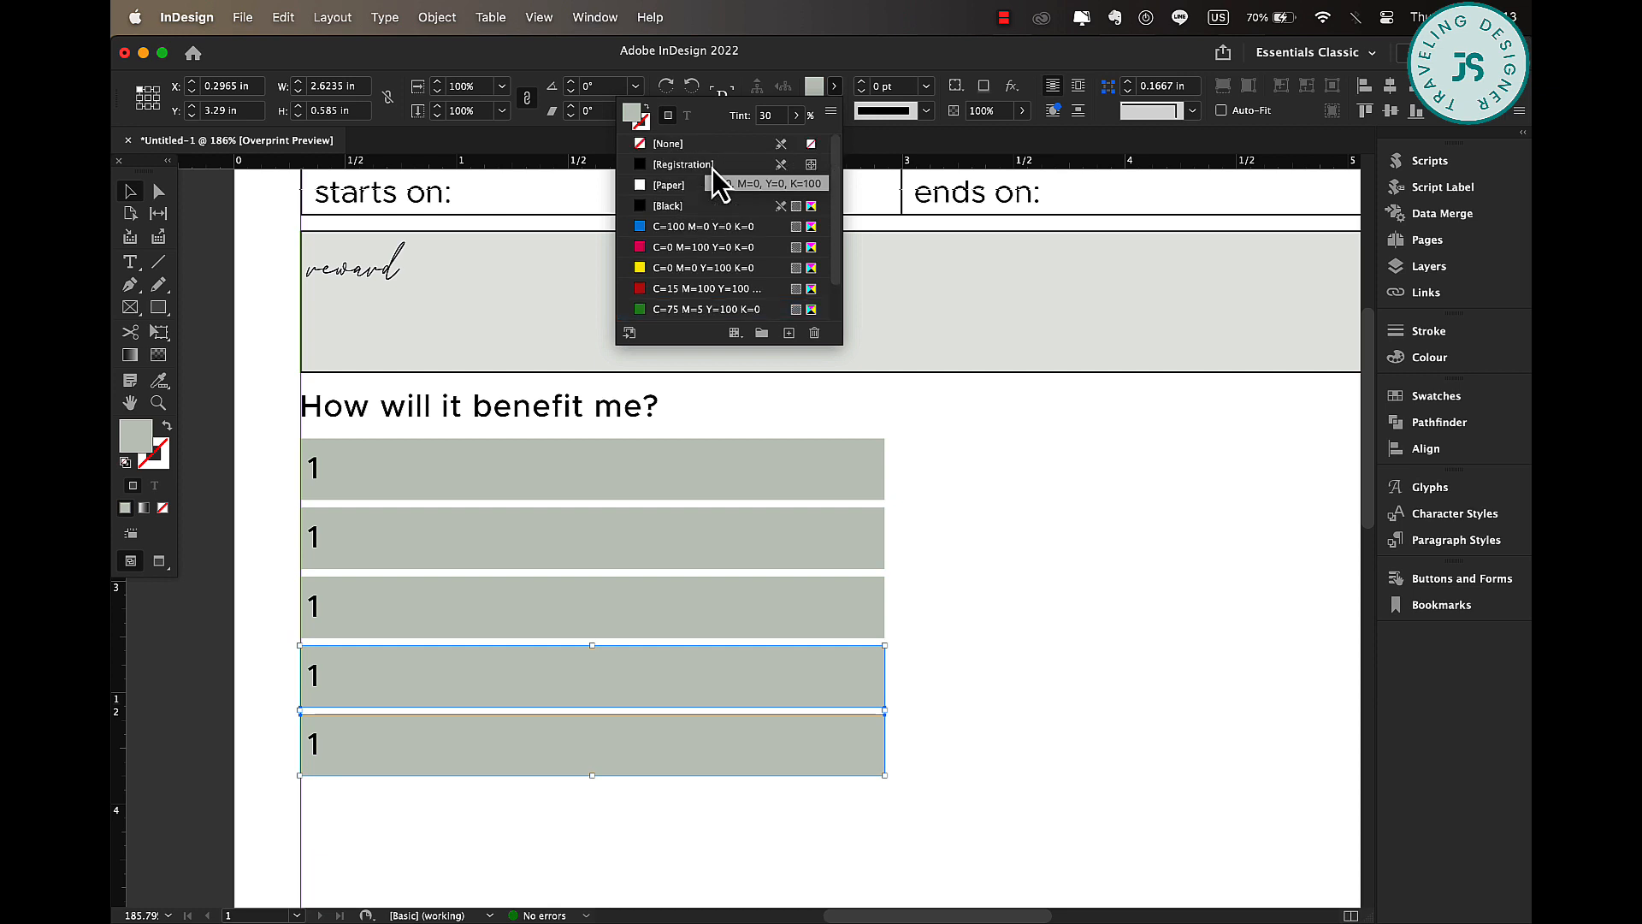
{"action": "left_click", "coordinate": [670, 145]}
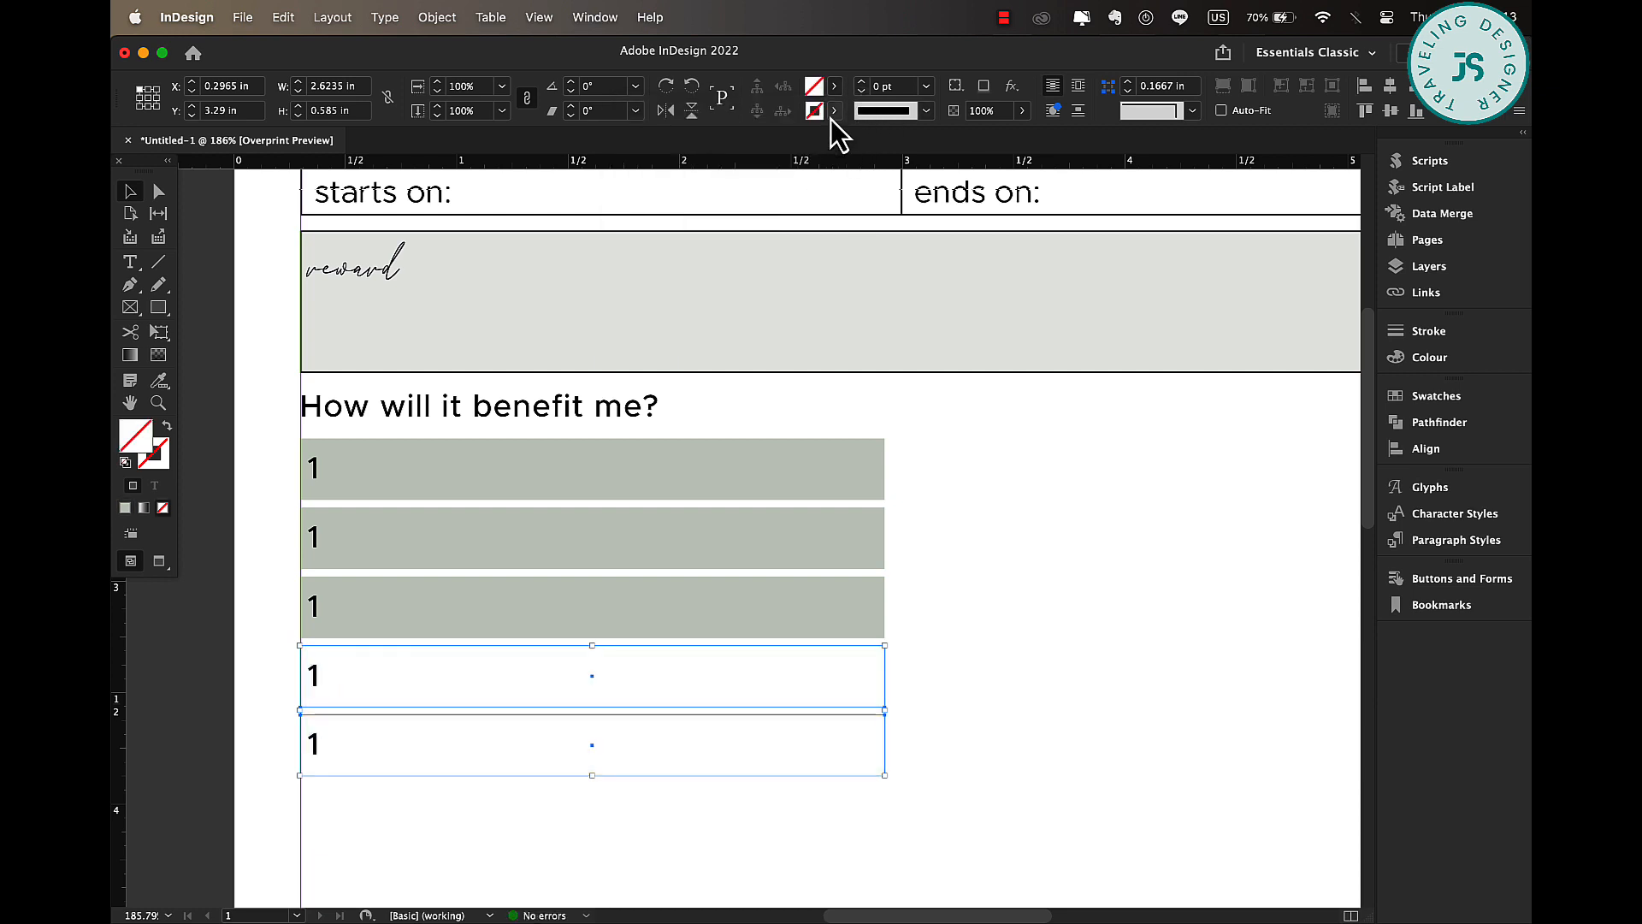
{"action": "left_click", "coordinate": [834, 111]}
{"action": "left_click", "coordinate": [664, 230]}
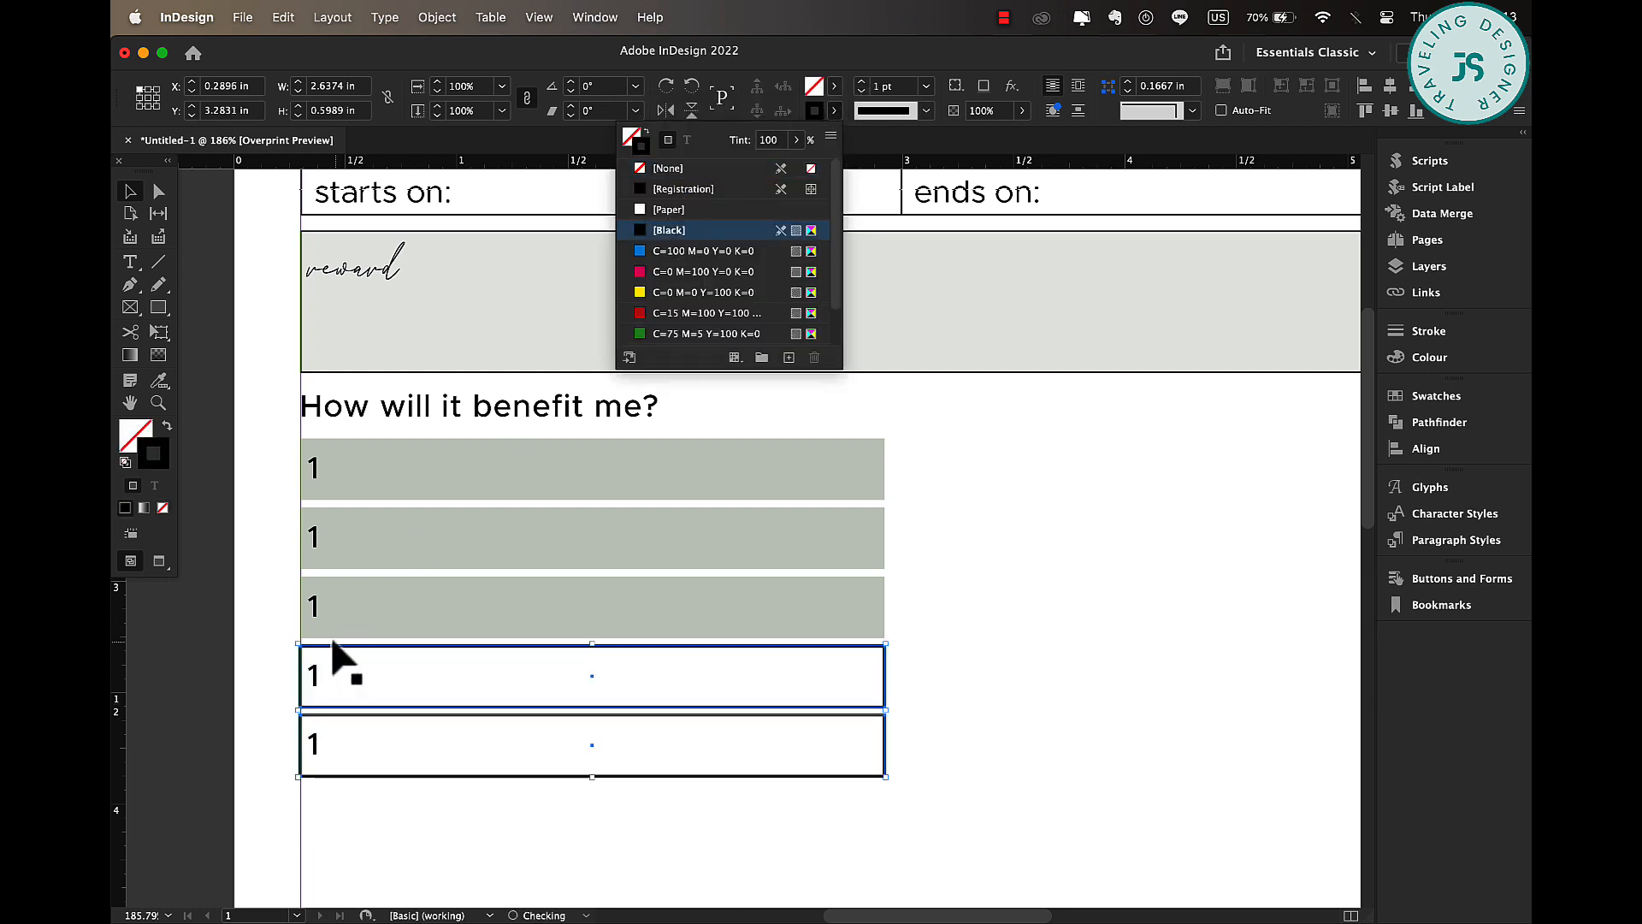
{"action": "left_click", "coordinate": [920, 87]}
{"action": "left_click", "coordinate": [911, 146]}
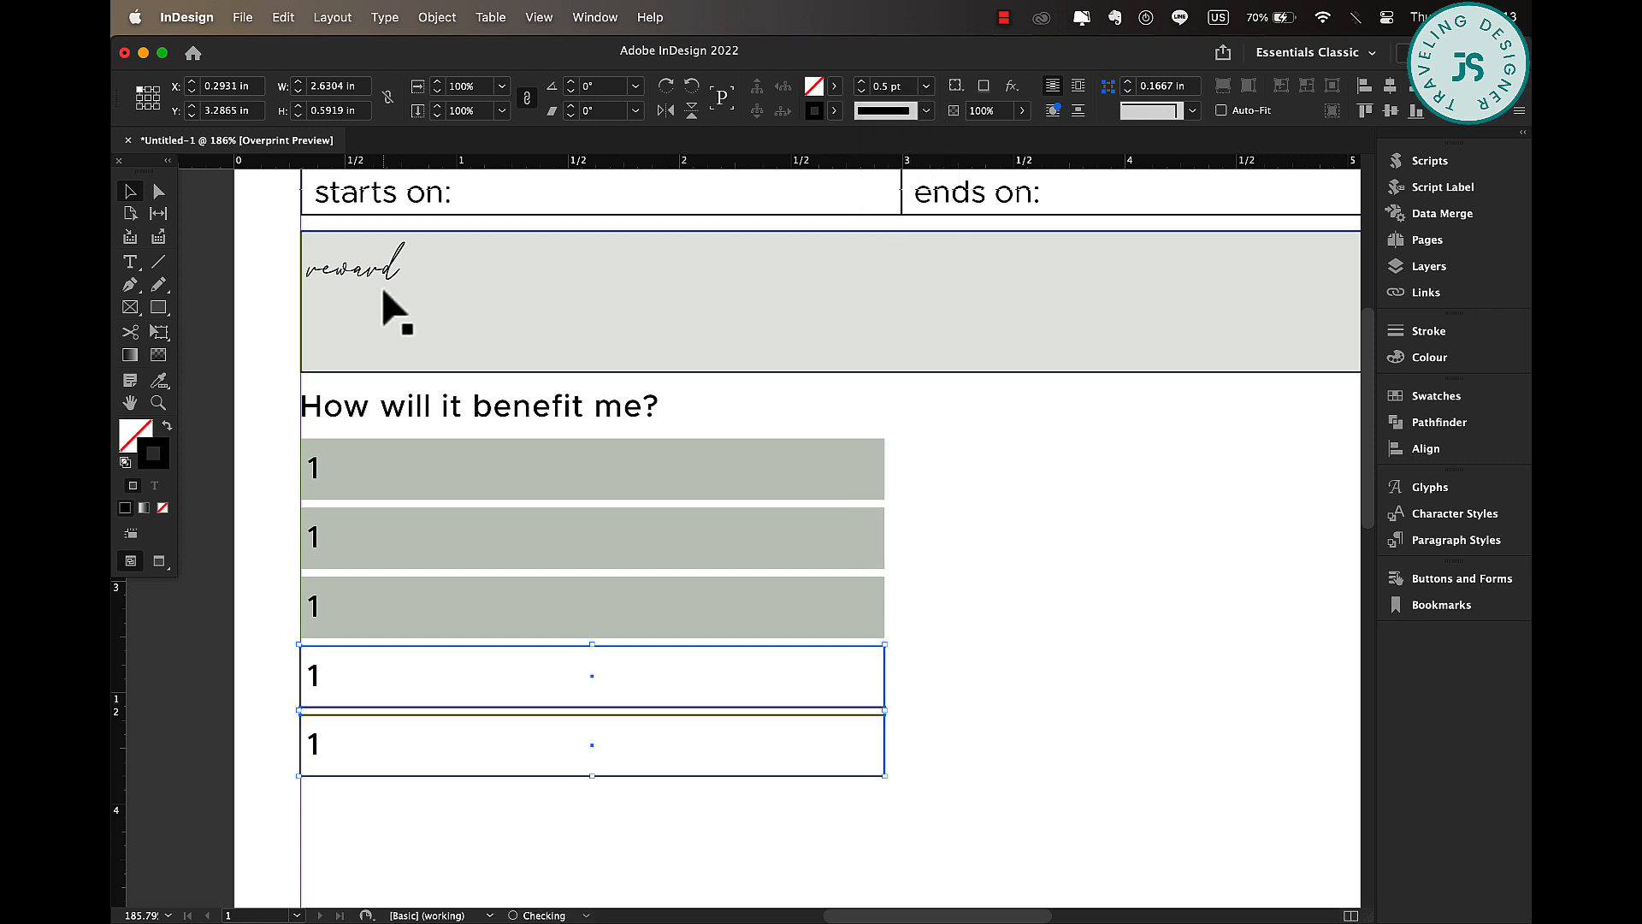
- Renumber the second to fifth bars as 2, 3, 4 and 5
{"action": "double_click", "coordinate": [315, 536]}
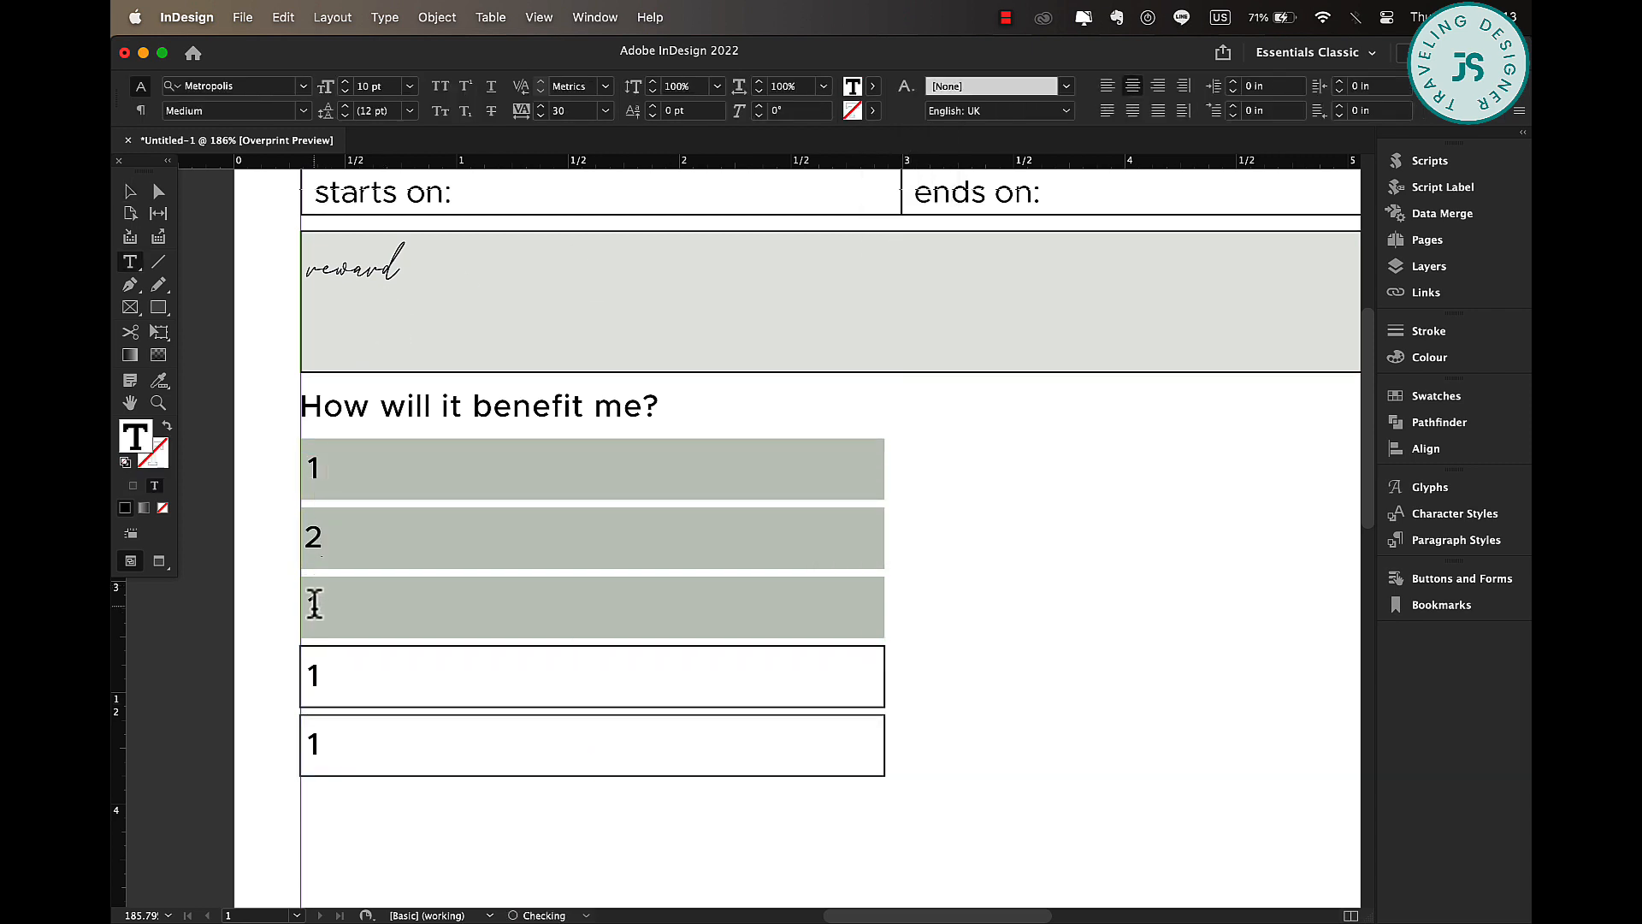
{"action": "double_click", "coordinate": [315, 603]}
{"action": "type", "text": "3"}
{"action": "left_click", "coordinate": [314, 676]}
{"action": "type", "text": "4"}
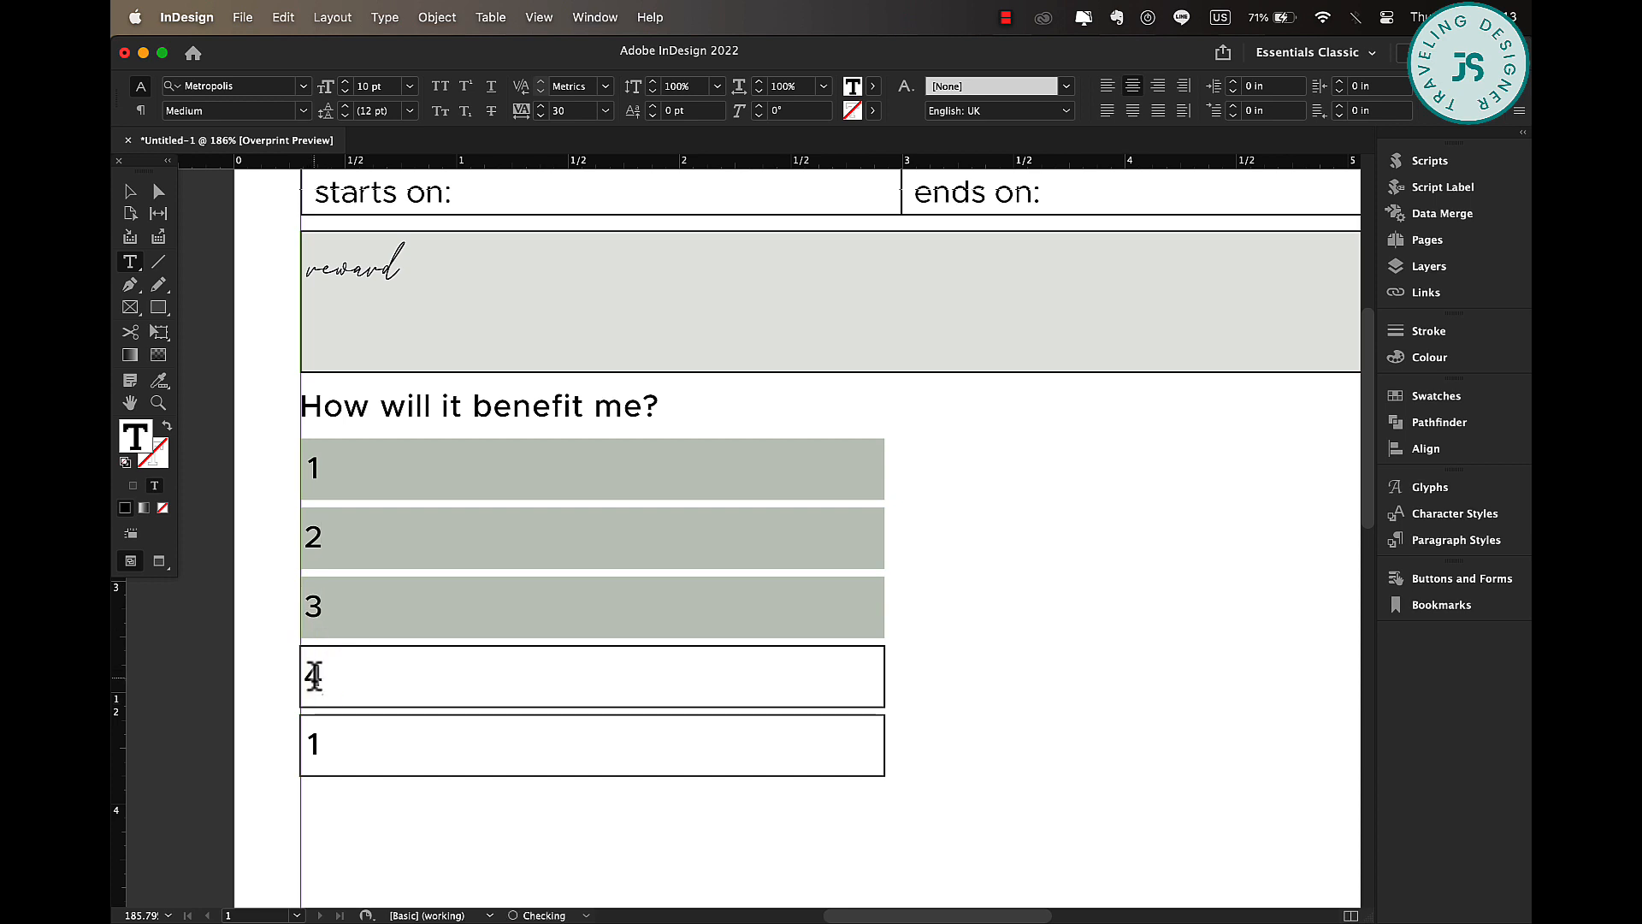
{"action": "double_click", "coordinate": [313, 740]}
{"action": "type", "text": "5"}
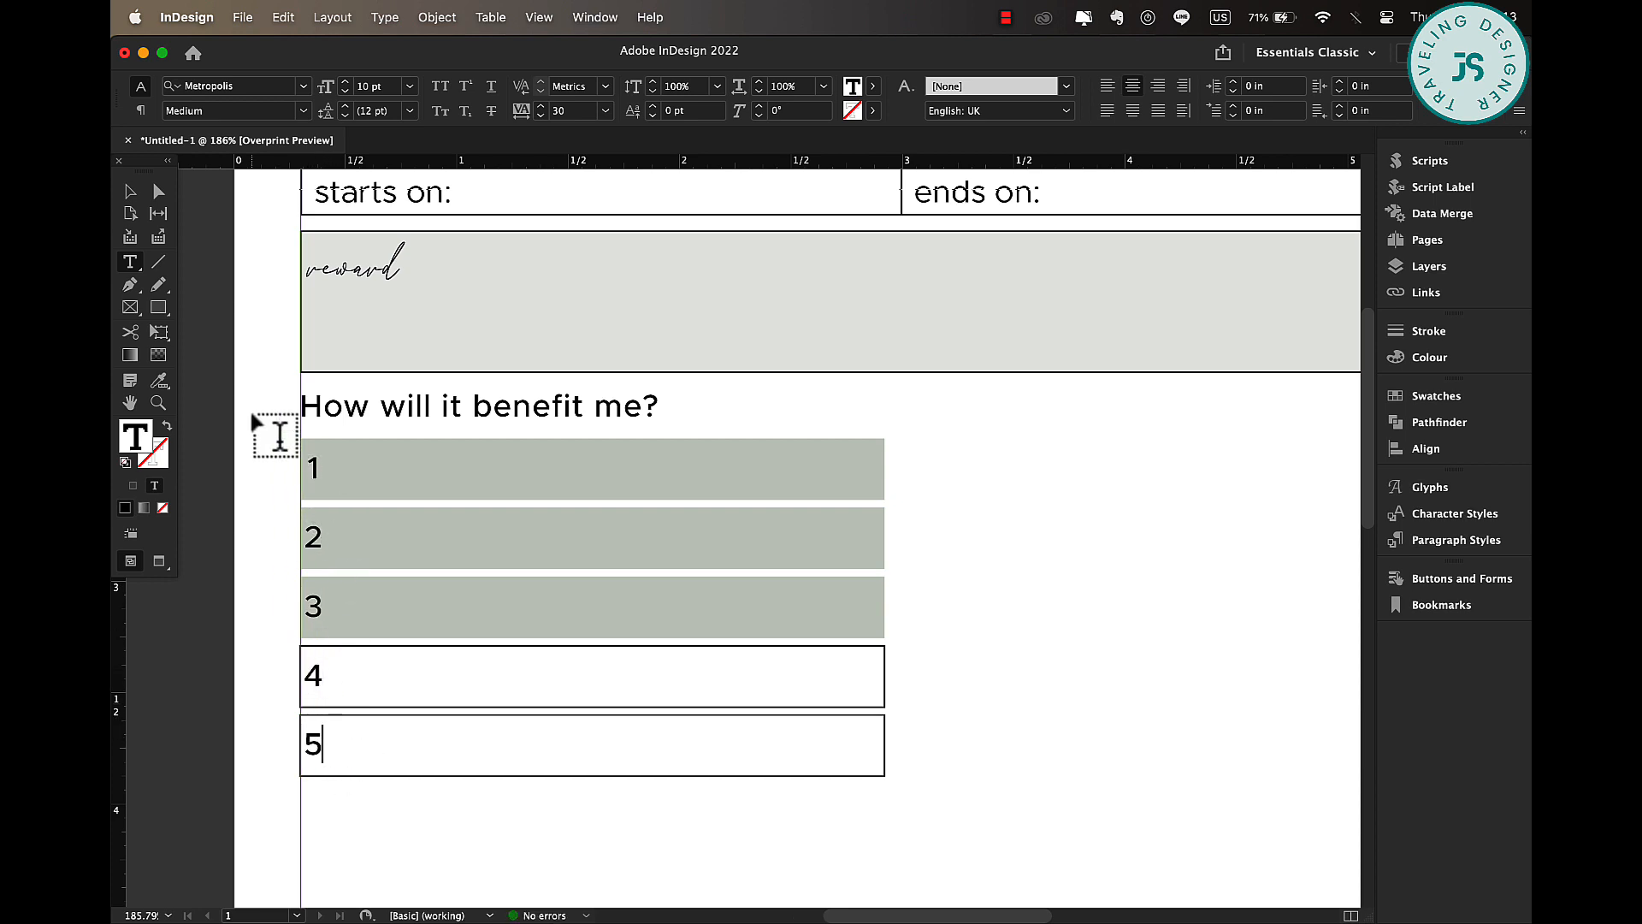
- Scale the number frames down to about 0.095 x 0.11 in and recentre the 1 vertically in the first bar
{"action": "left_click", "coordinate": [130, 191]}
{"action": "left_click", "coordinate": [313, 468]}
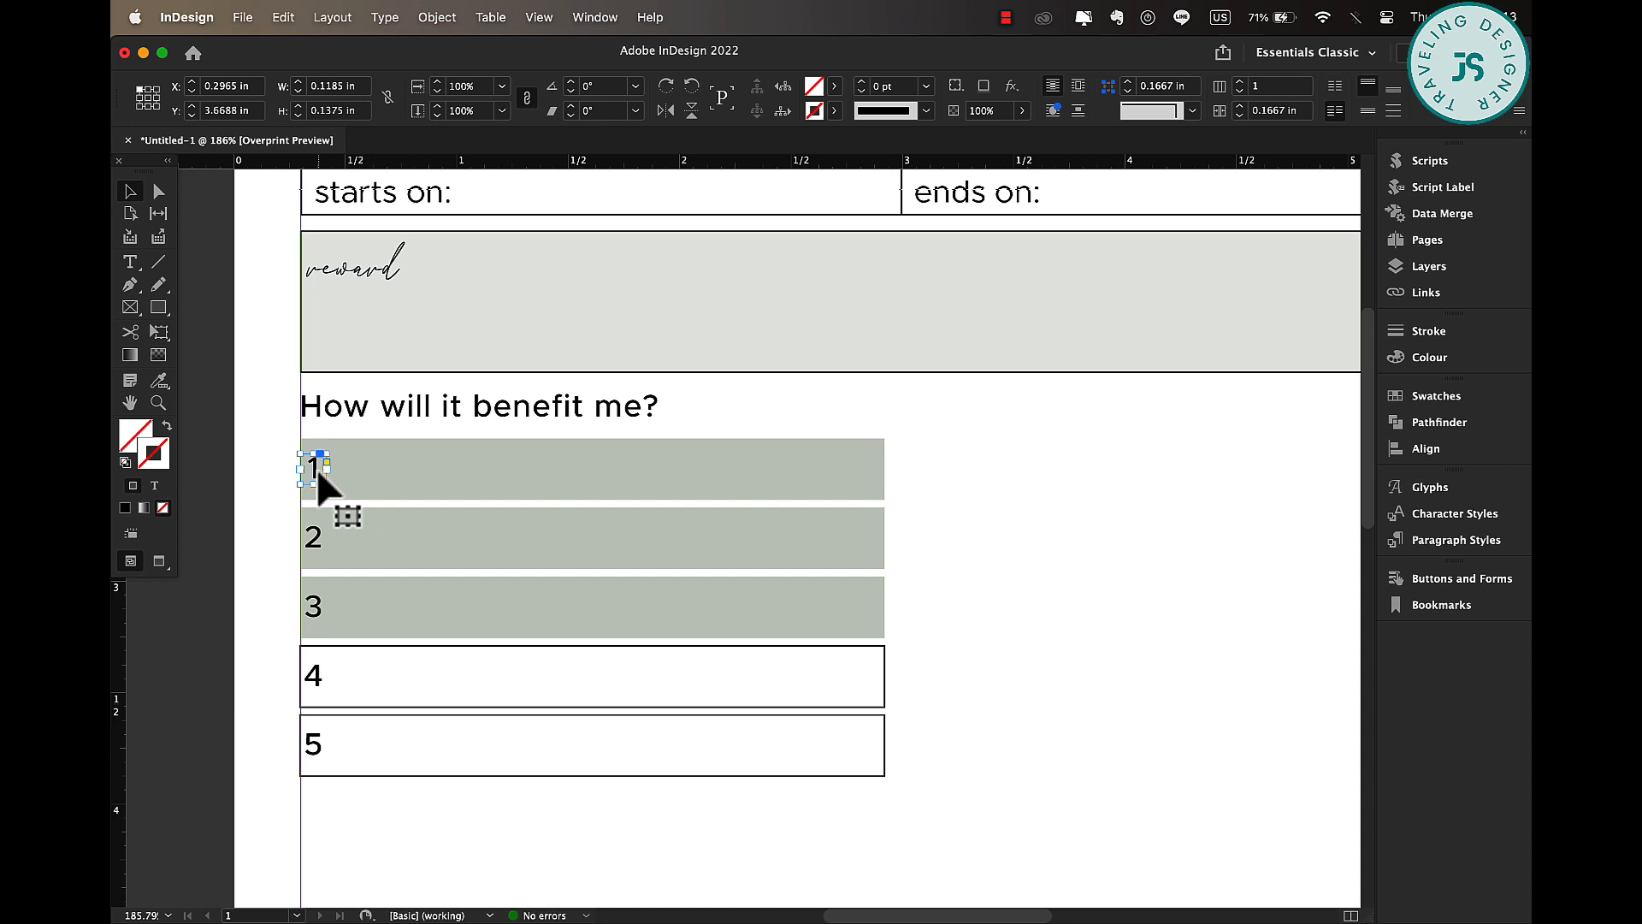
{"action": "left_click", "coordinate": [314, 550], "text": "shift"}
{"action": "left_click", "coordinate": [316, 609], "text": "shift"}
{"action": "left_click", "coordinate": [316, 672], "text": "shift"}
{"action": "left_click_drag", "start_coordinate": [316, 496], "coordinate": [316, 475]}
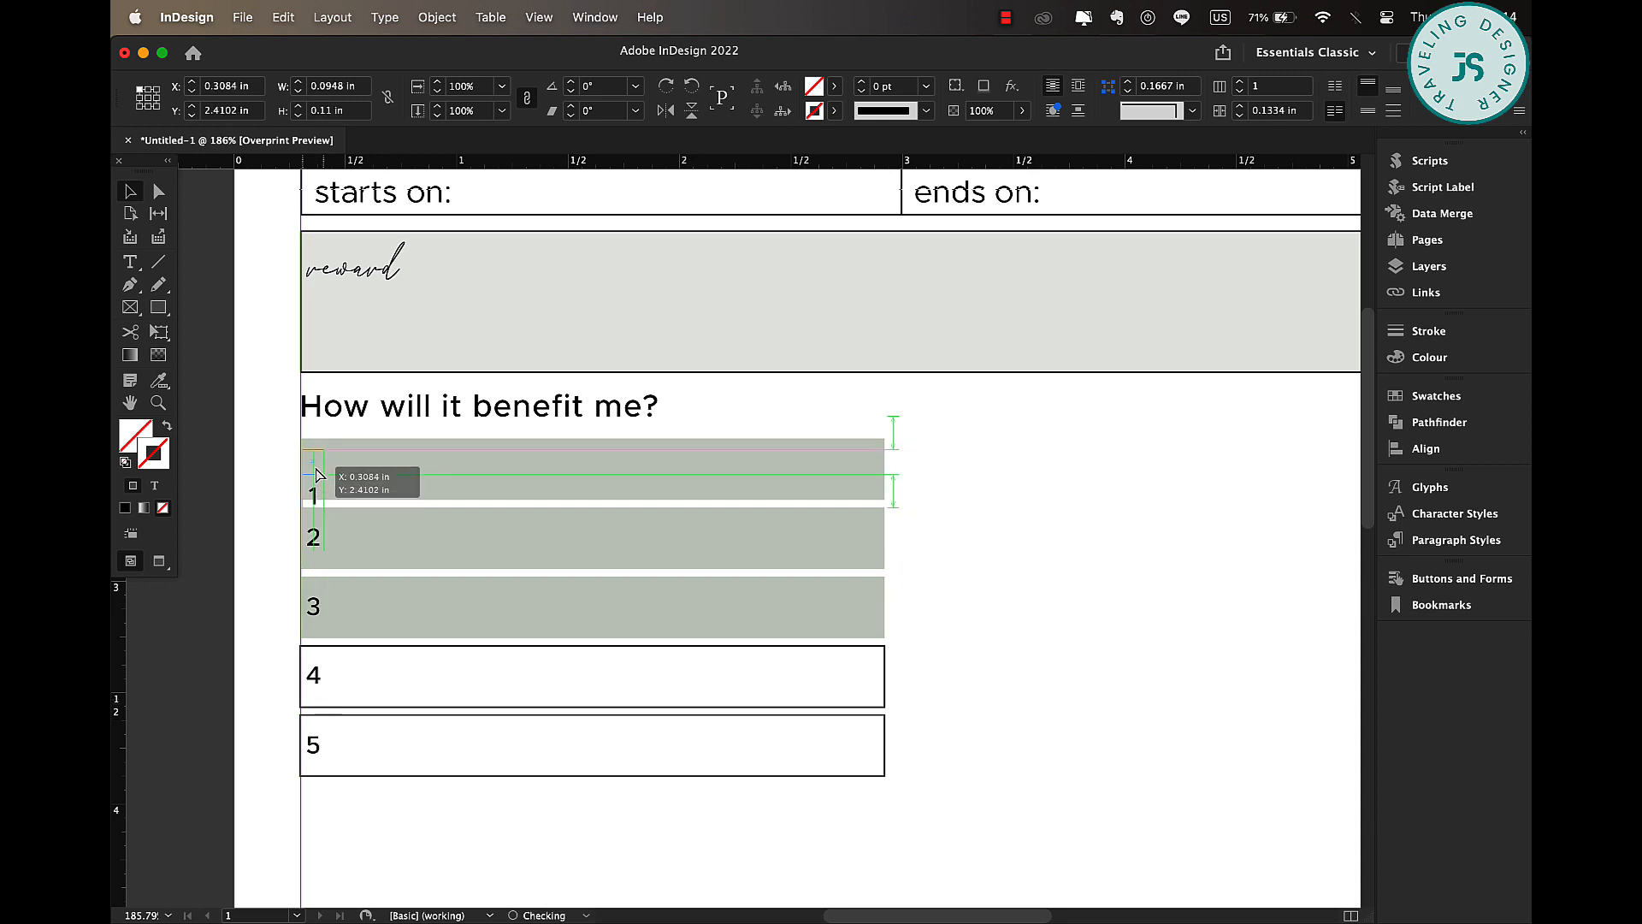
- Distribute the vertical spacing evenly between the five bars
{"action": "left_click", "coordinate": [444, 494]}
{"action": "left_click", "coordinate": [463, 539], "text": "shift"}
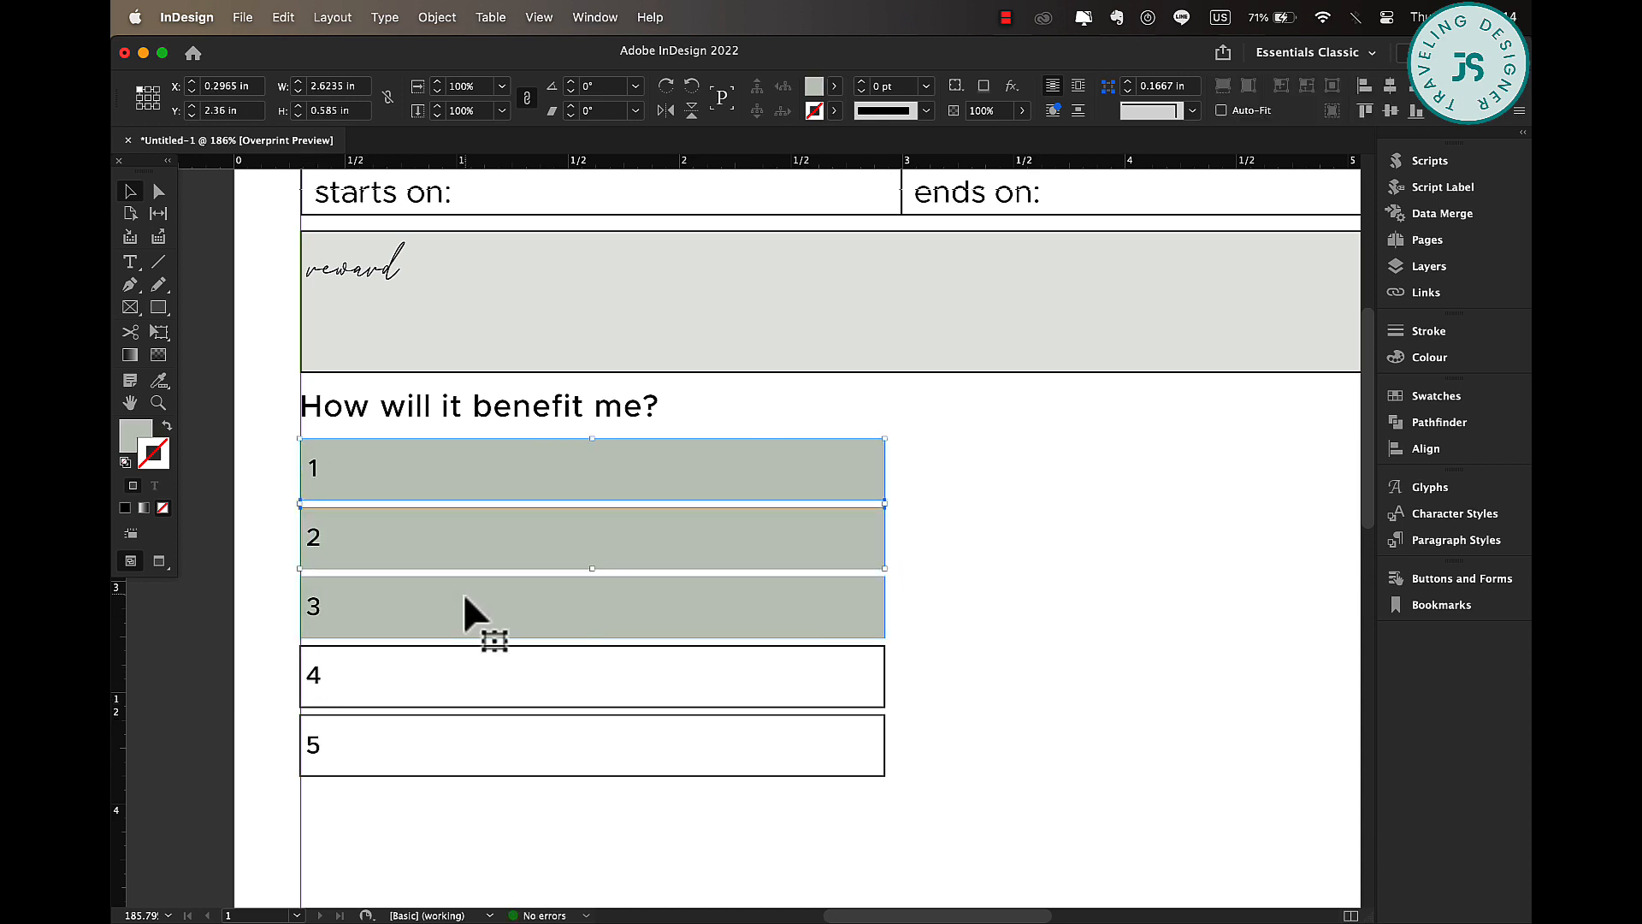
{"action": "left_click", "coordinate": [464, 598], "text": "shift"}
{"action": "left_click_drag", "start_coordinate": [858, 838], "coordinate": [828, 438]}
{"action": "left_click", "coordinate": [1423, 452]}
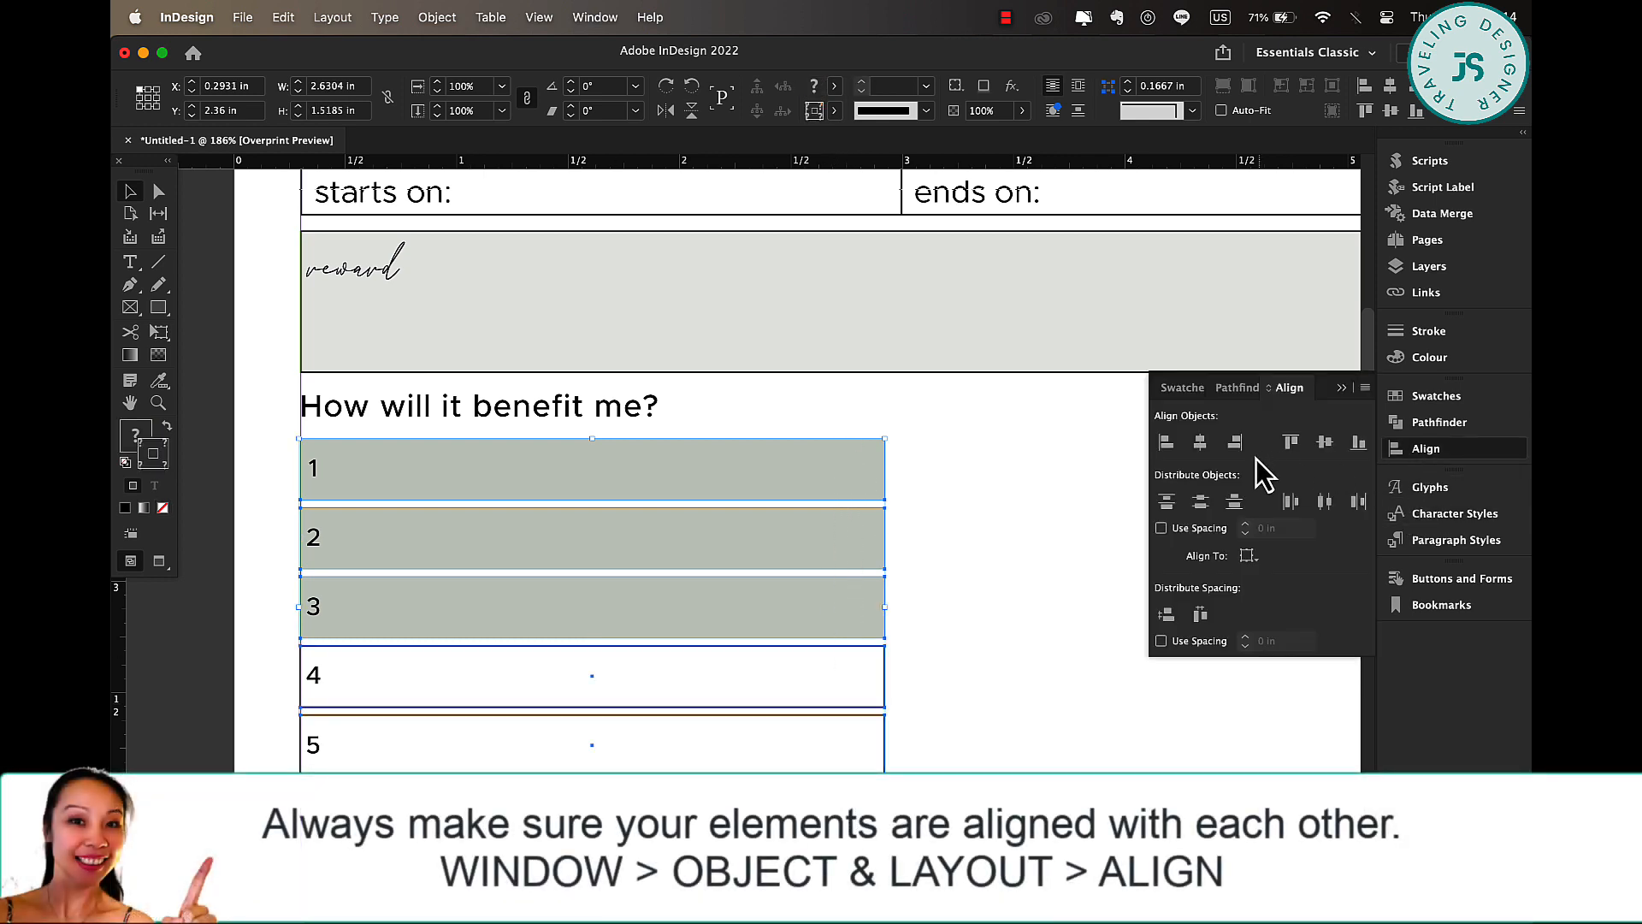
{"action": "left_click", "coordinate": [1166, 616]}
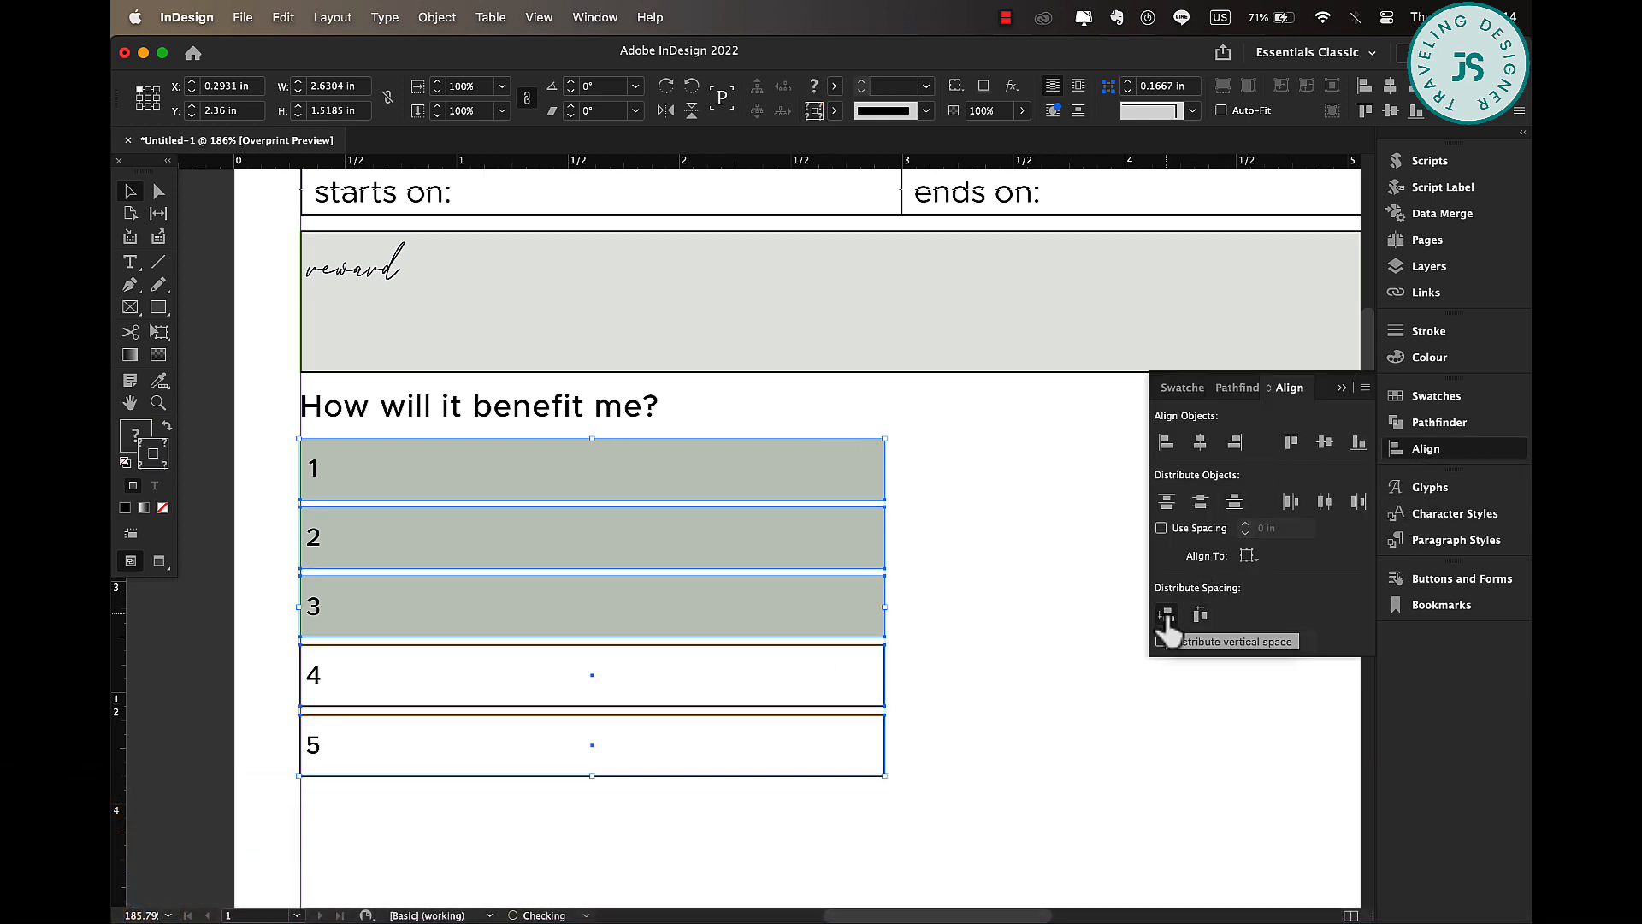
{"action": "left_click", "coordinate": [272, 494]}
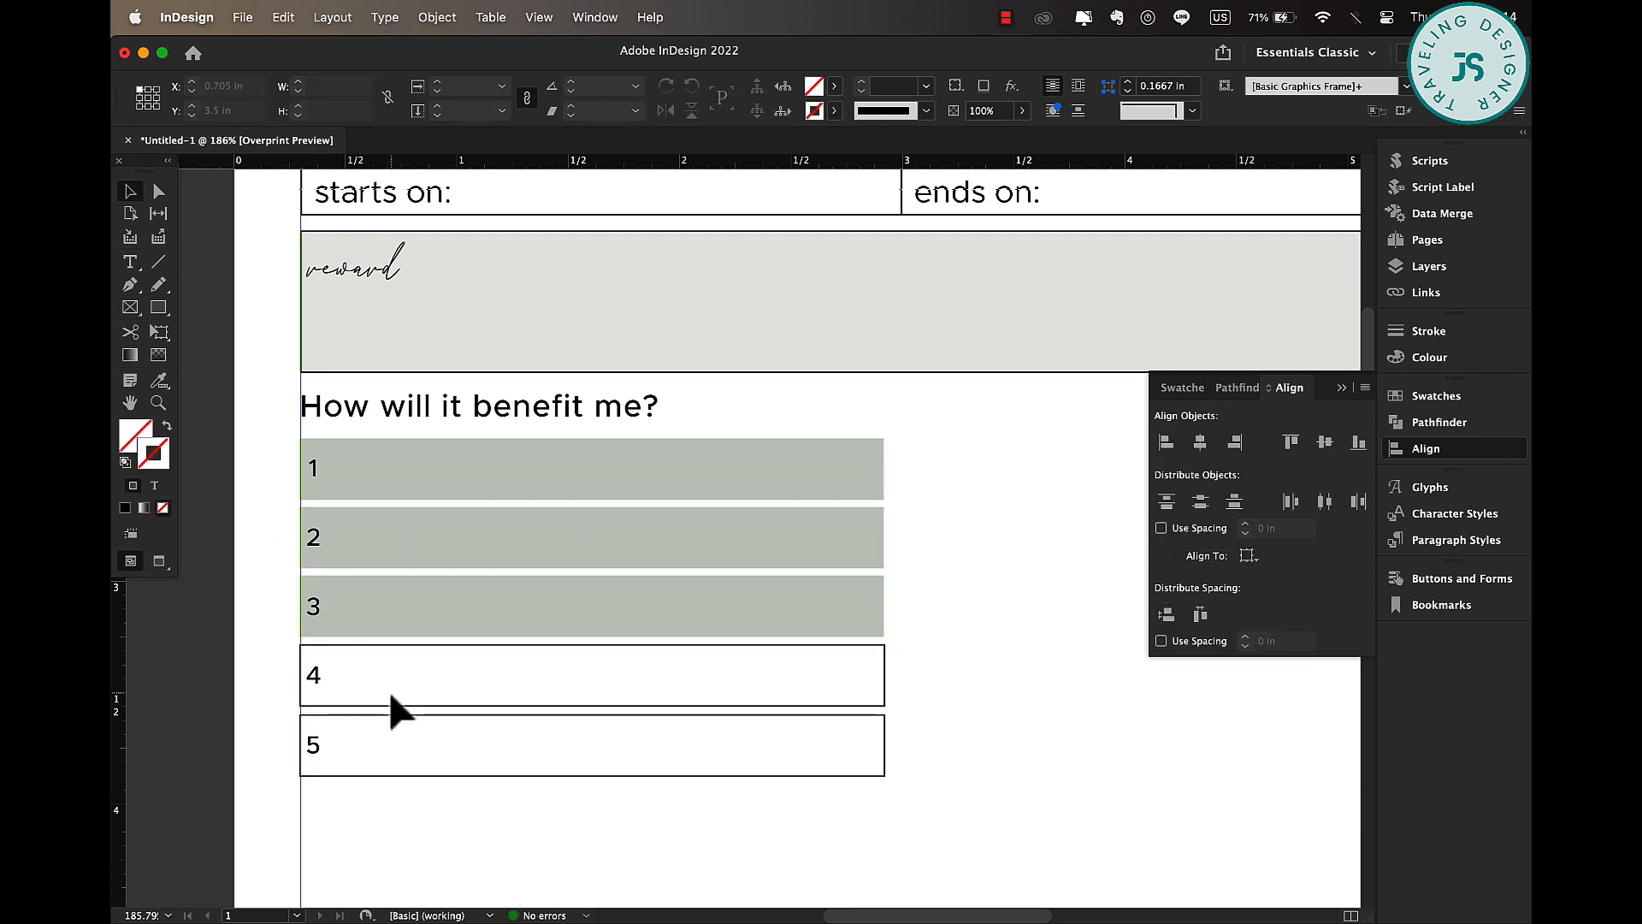
- Group the benefit question with its five bars and their numbers
{"action": "left_click_drag", "start_coordinate": [267, 434], "coordinate": [436, 758]}
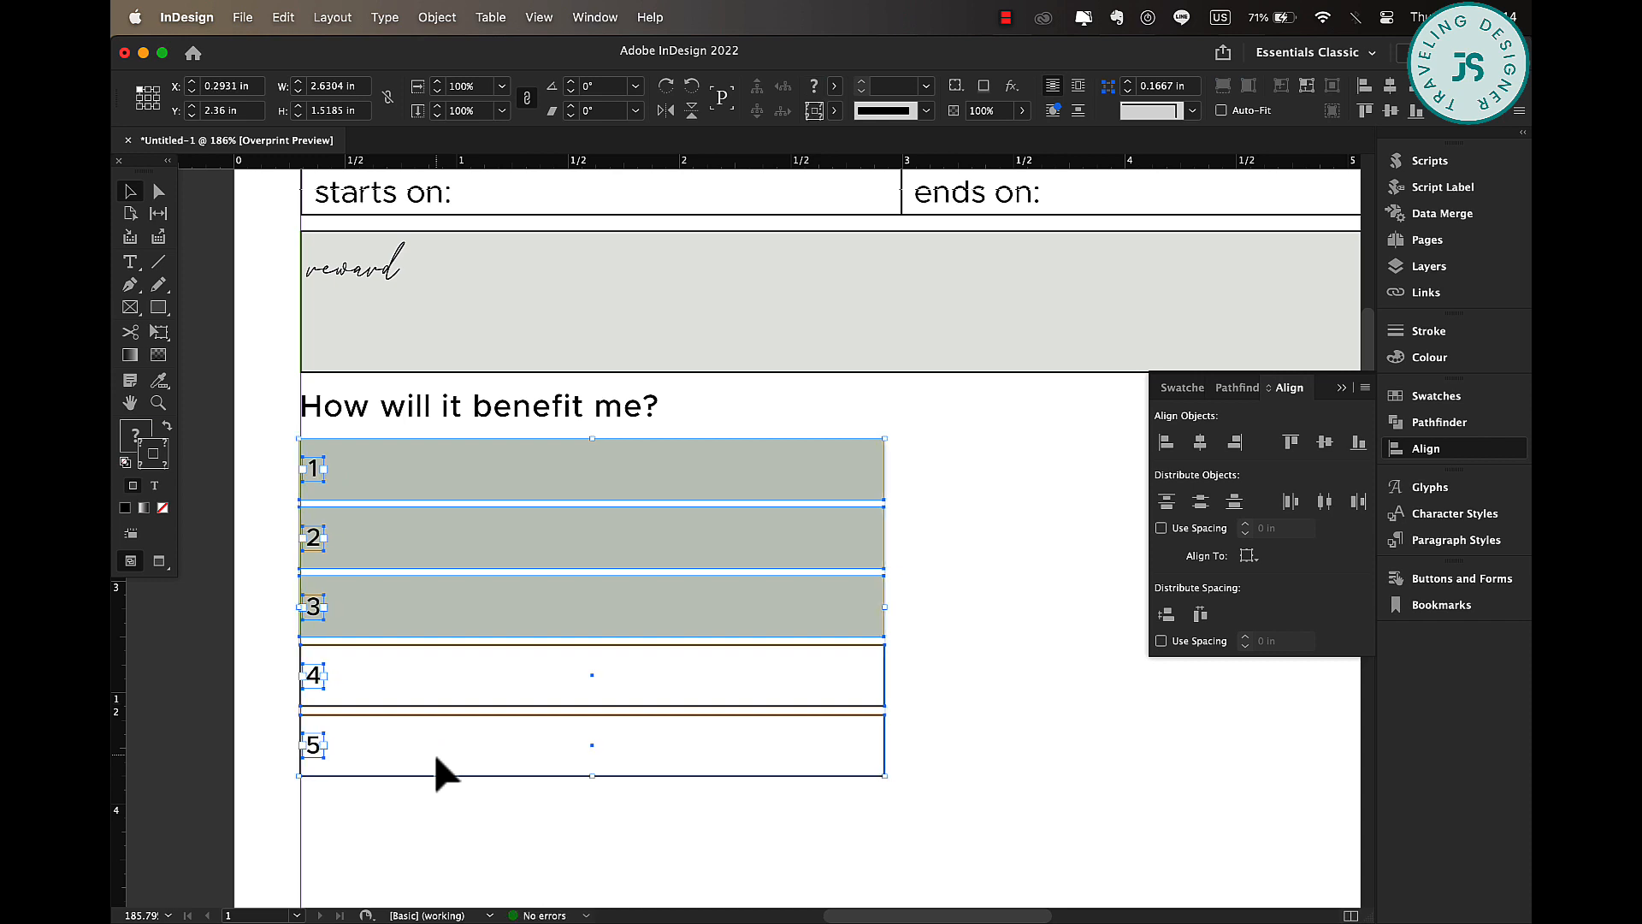
{"action": "left_click", "coordinate": [378, 423]}
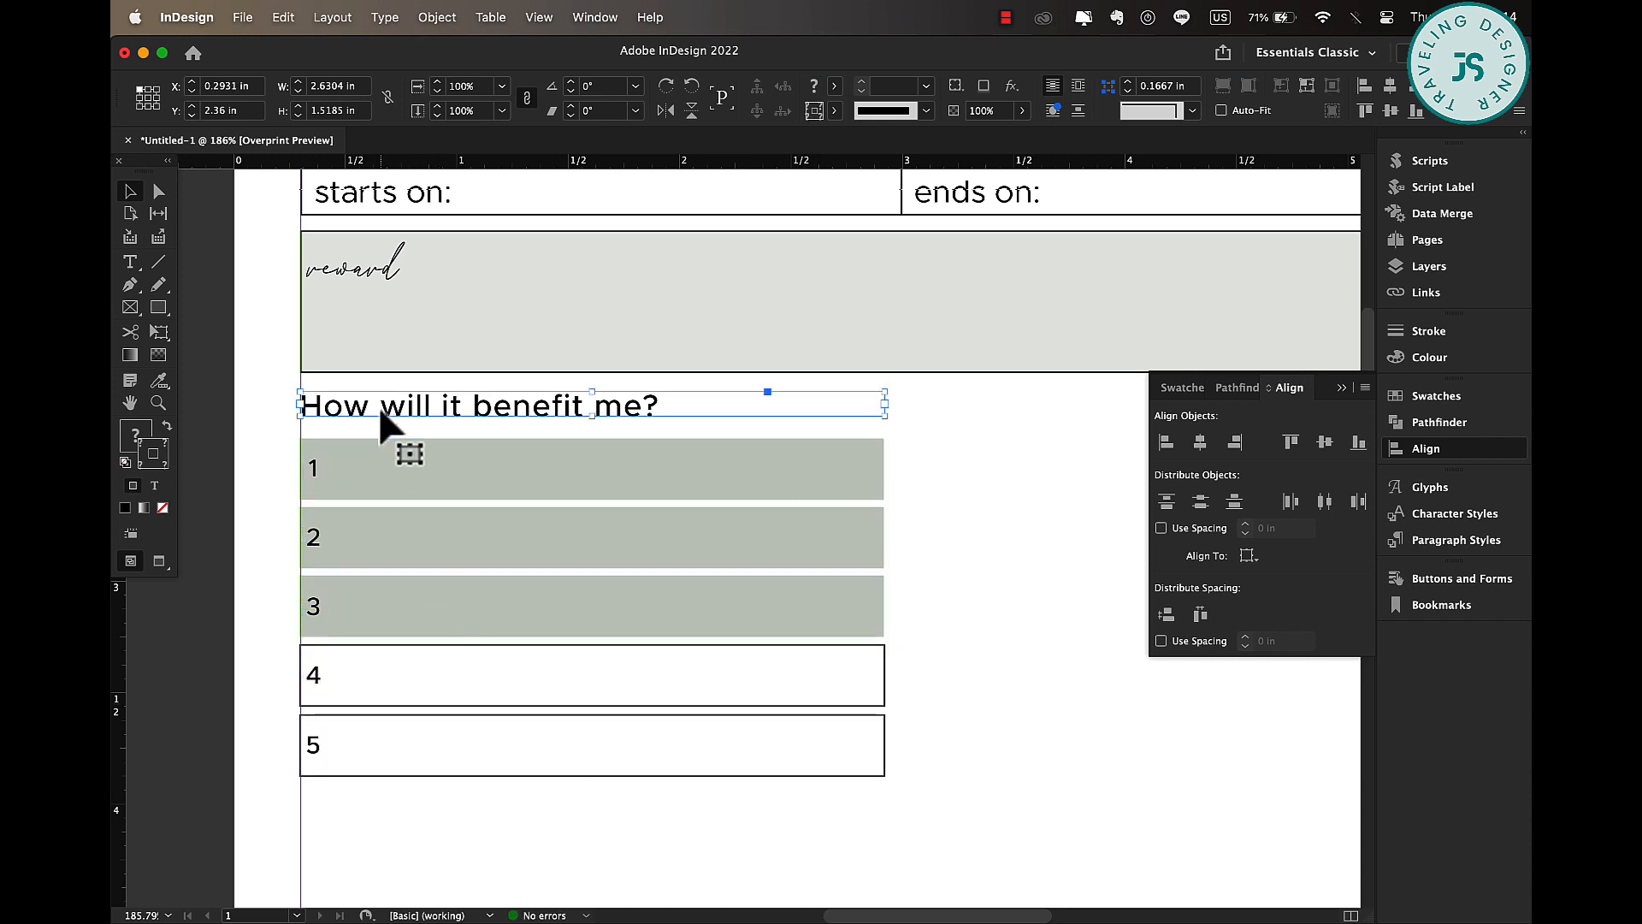
{"action": "left_click_drag", "start_coordinate": [253, 396], "coordinate": [576, 887]}
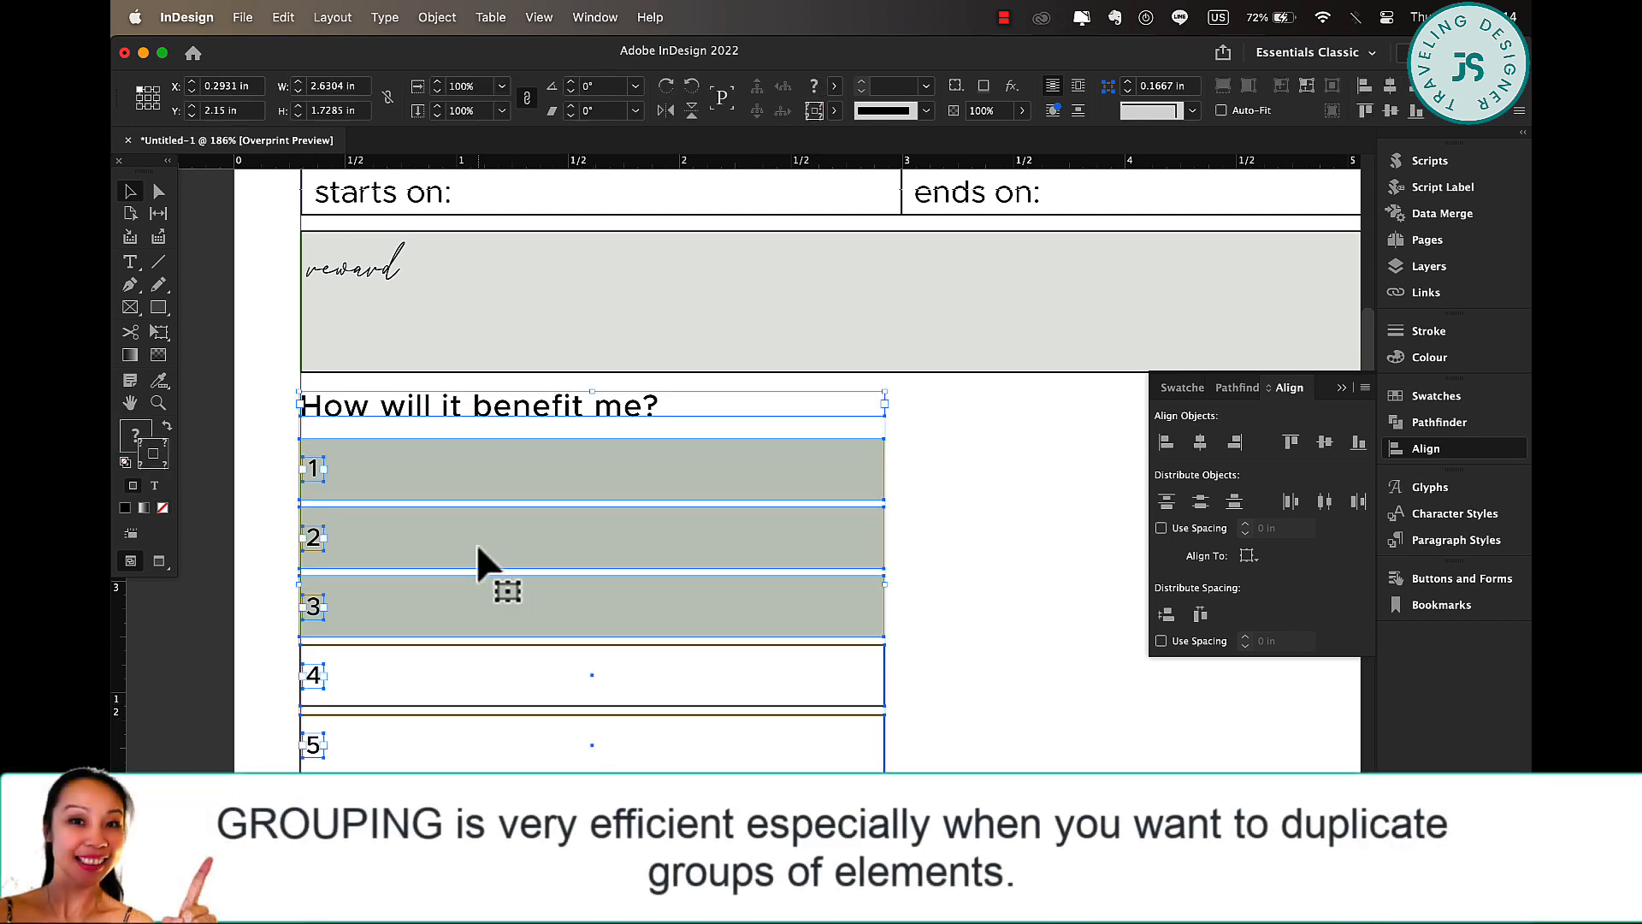
{"action": "key", "text": "super+g"}
- Duplicate the benefit group beside the original and align the copy with the page's right margin
{"action": "left_click_drag", "start_coordinate": [327, 405], "coordinate": [931, 408]}
{"action": "scroll", "coordinate": [931, 409], "scroll_direction": "right", "scroll_amount": 10}
{"action": "scroll", "coordinate": [932, 408], "scroll_direction": "up", "scroll_amount": 4}
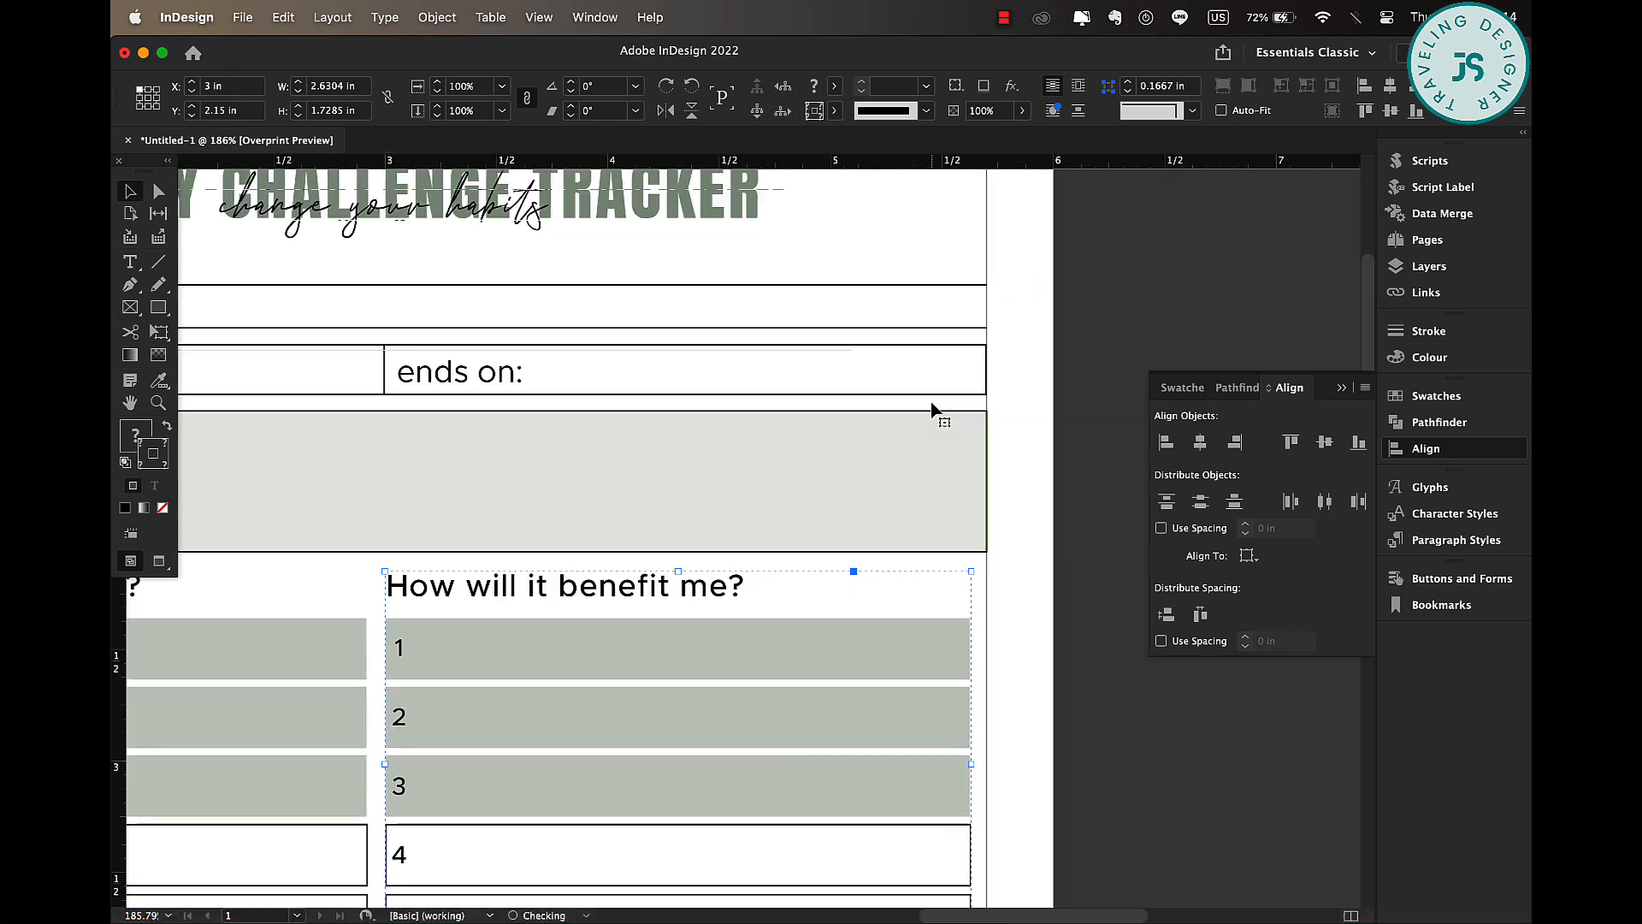
{"action": "scroll", "coordinate": [932, 409], "scroll_direction": "down", "scroll_amount": 6}
{"action": "scroll", "coordinate": [931, 409], "scroll_direction": "left", "scroll_amount": 3}
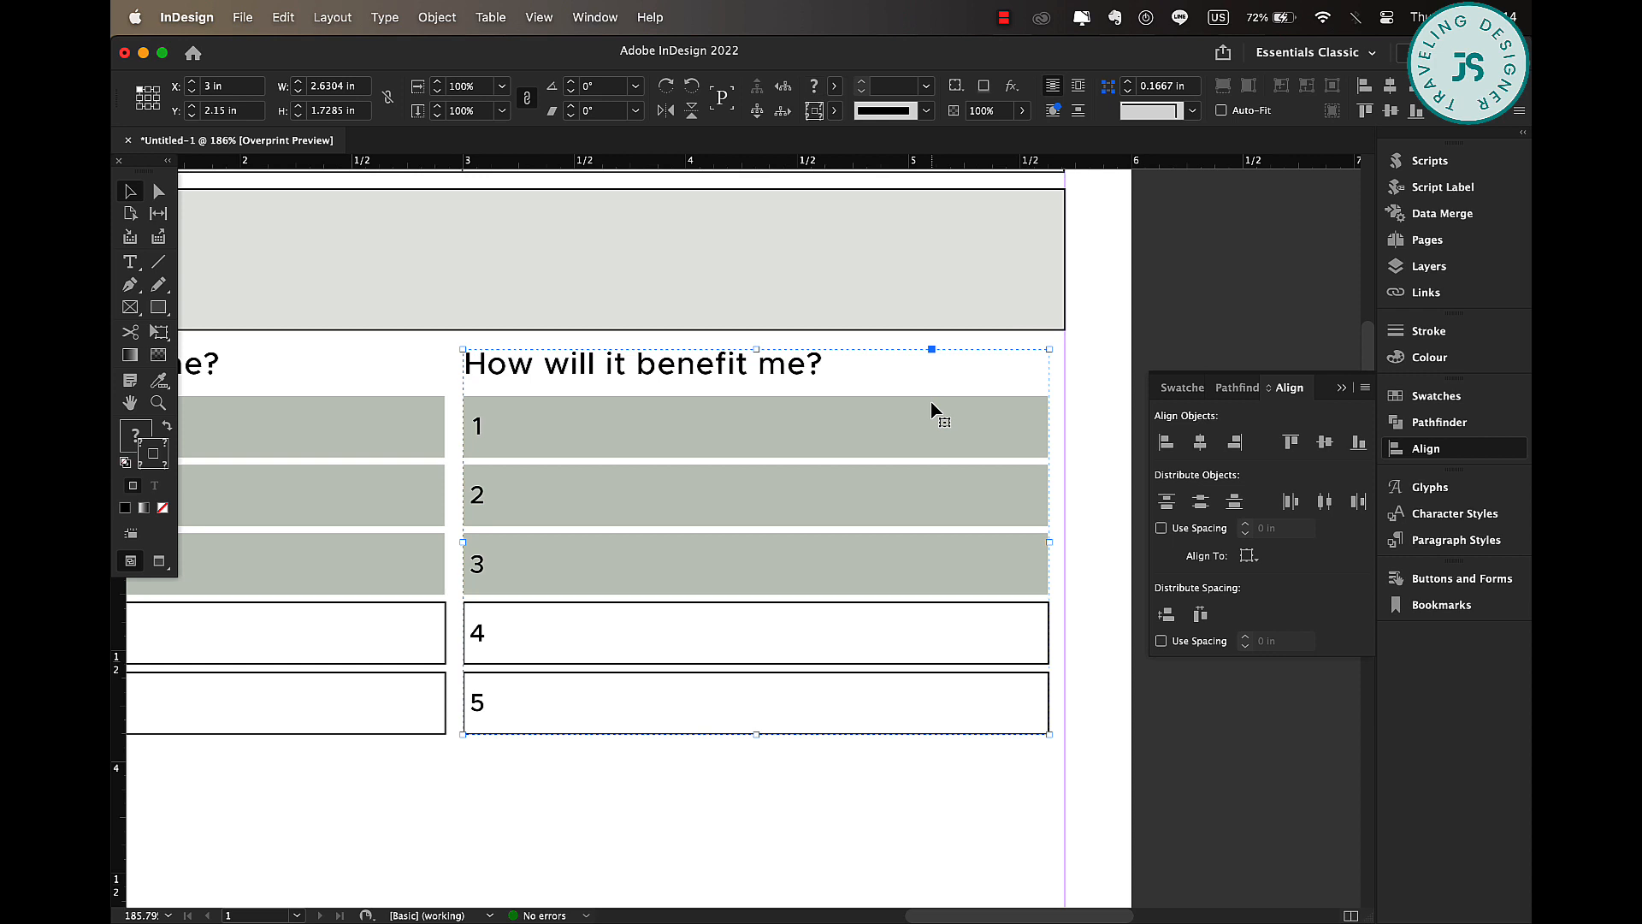
{"action": "left_click_drag", "start_coordinate": [895, 403], "coordinate": [921, 432]}
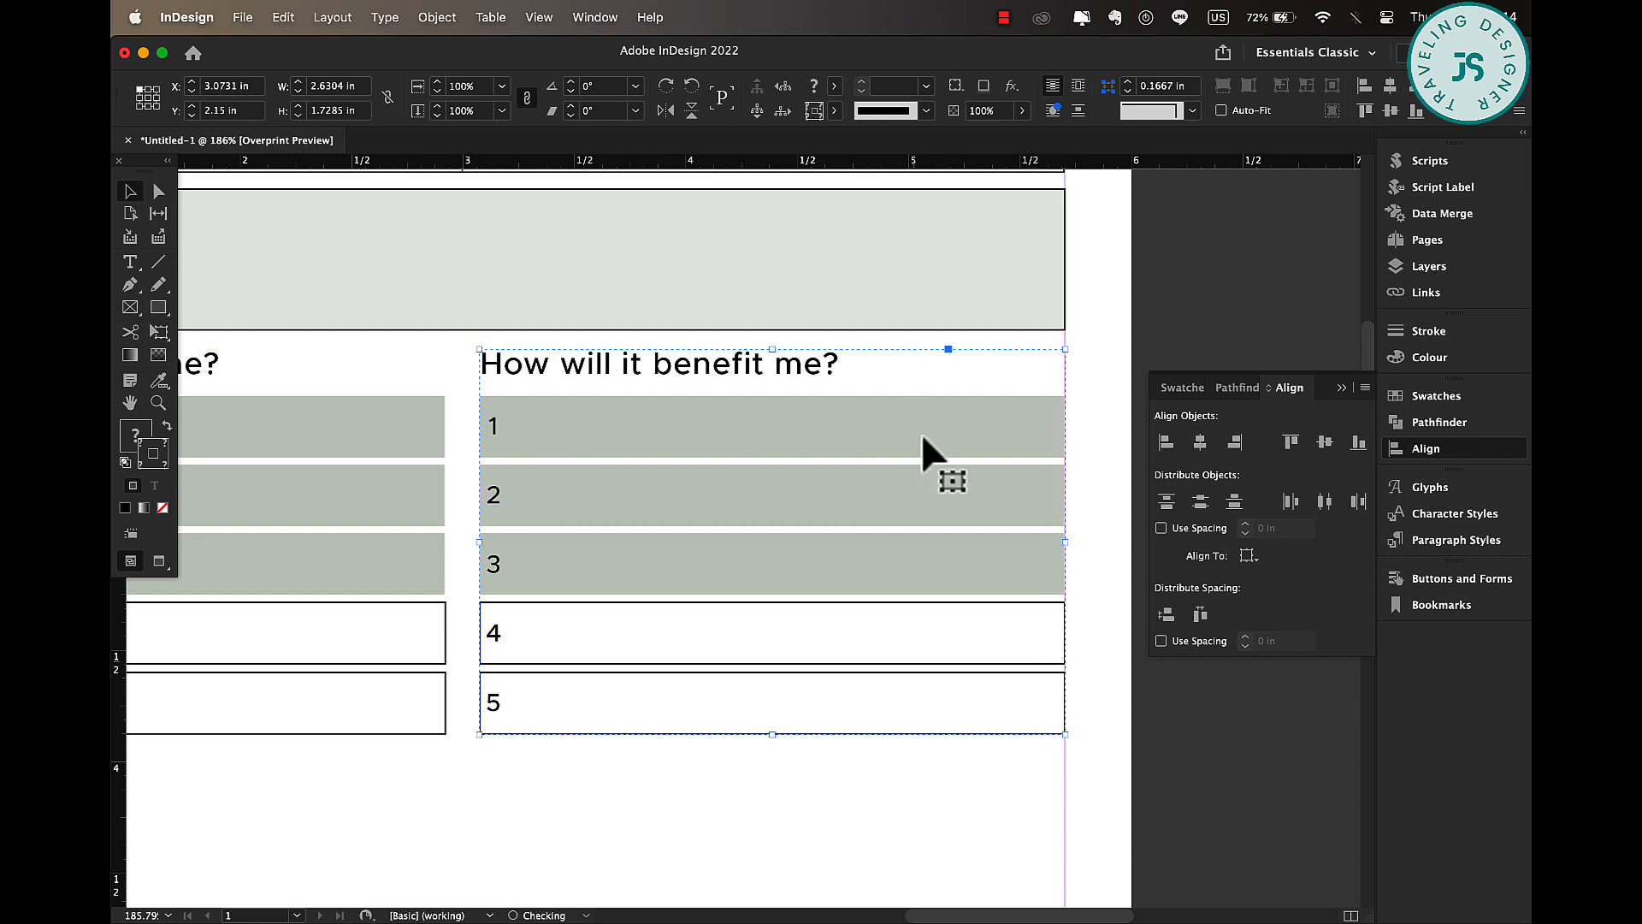
{"action": "left_click", "coordinate": [957, 802]}
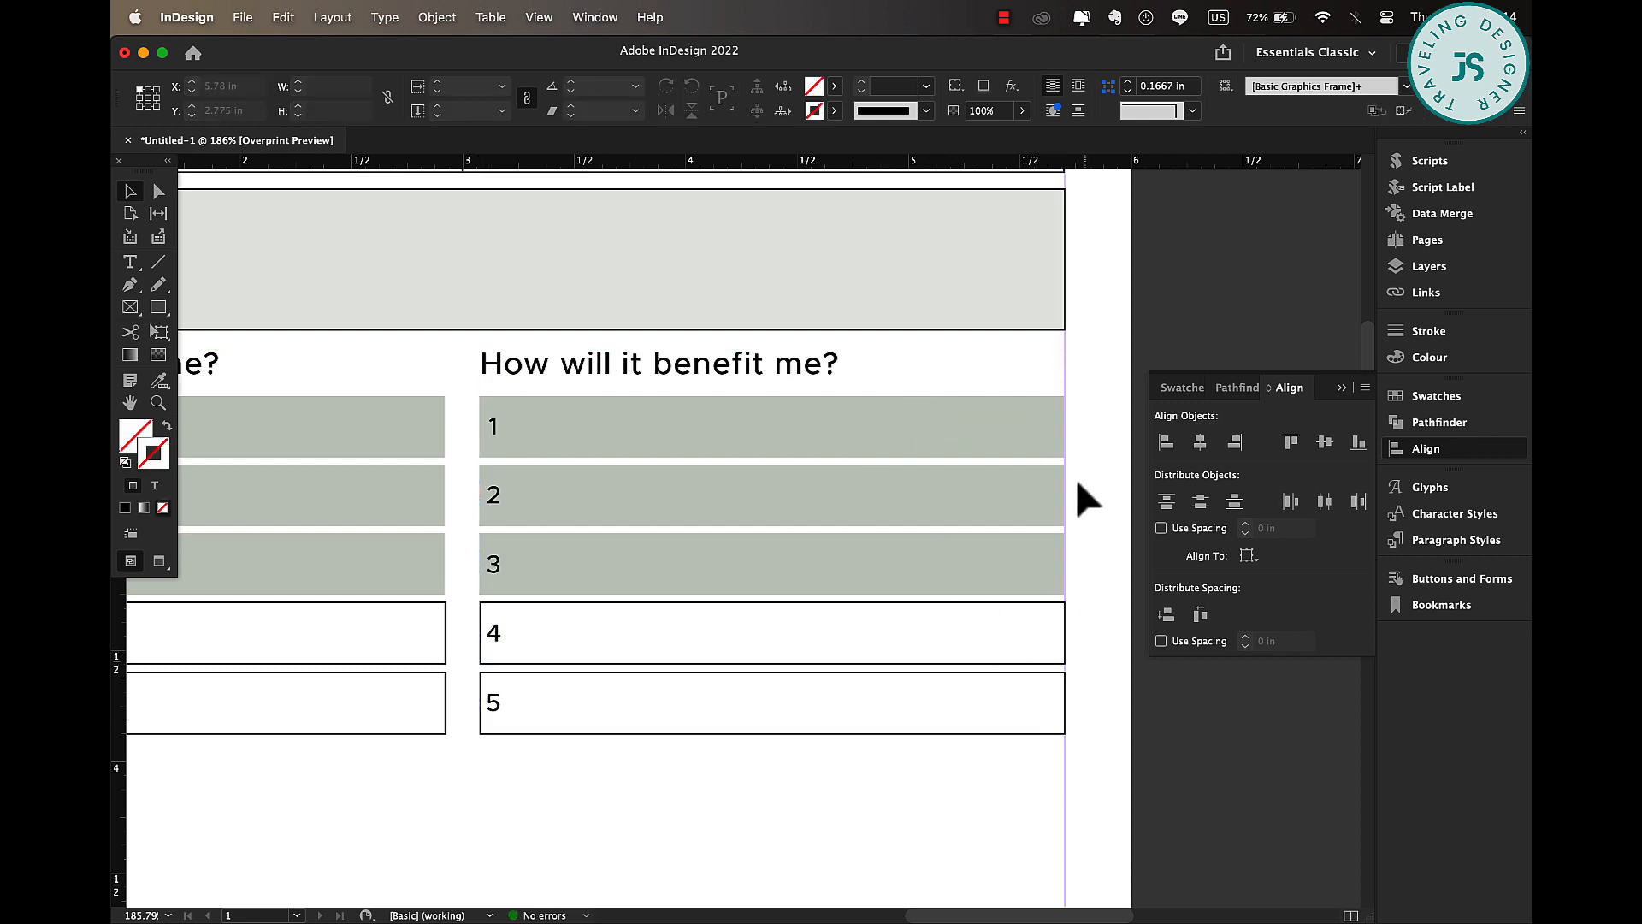
- Ungroup the right-hand copy and shorten its five bars by pulling in their right edges
{"action": "left_click_drag", "start_coordinate": [1060, 612], "coordinate": [1060, 615]}
{"action": "right_click", "coordinate": [1061, 667]}
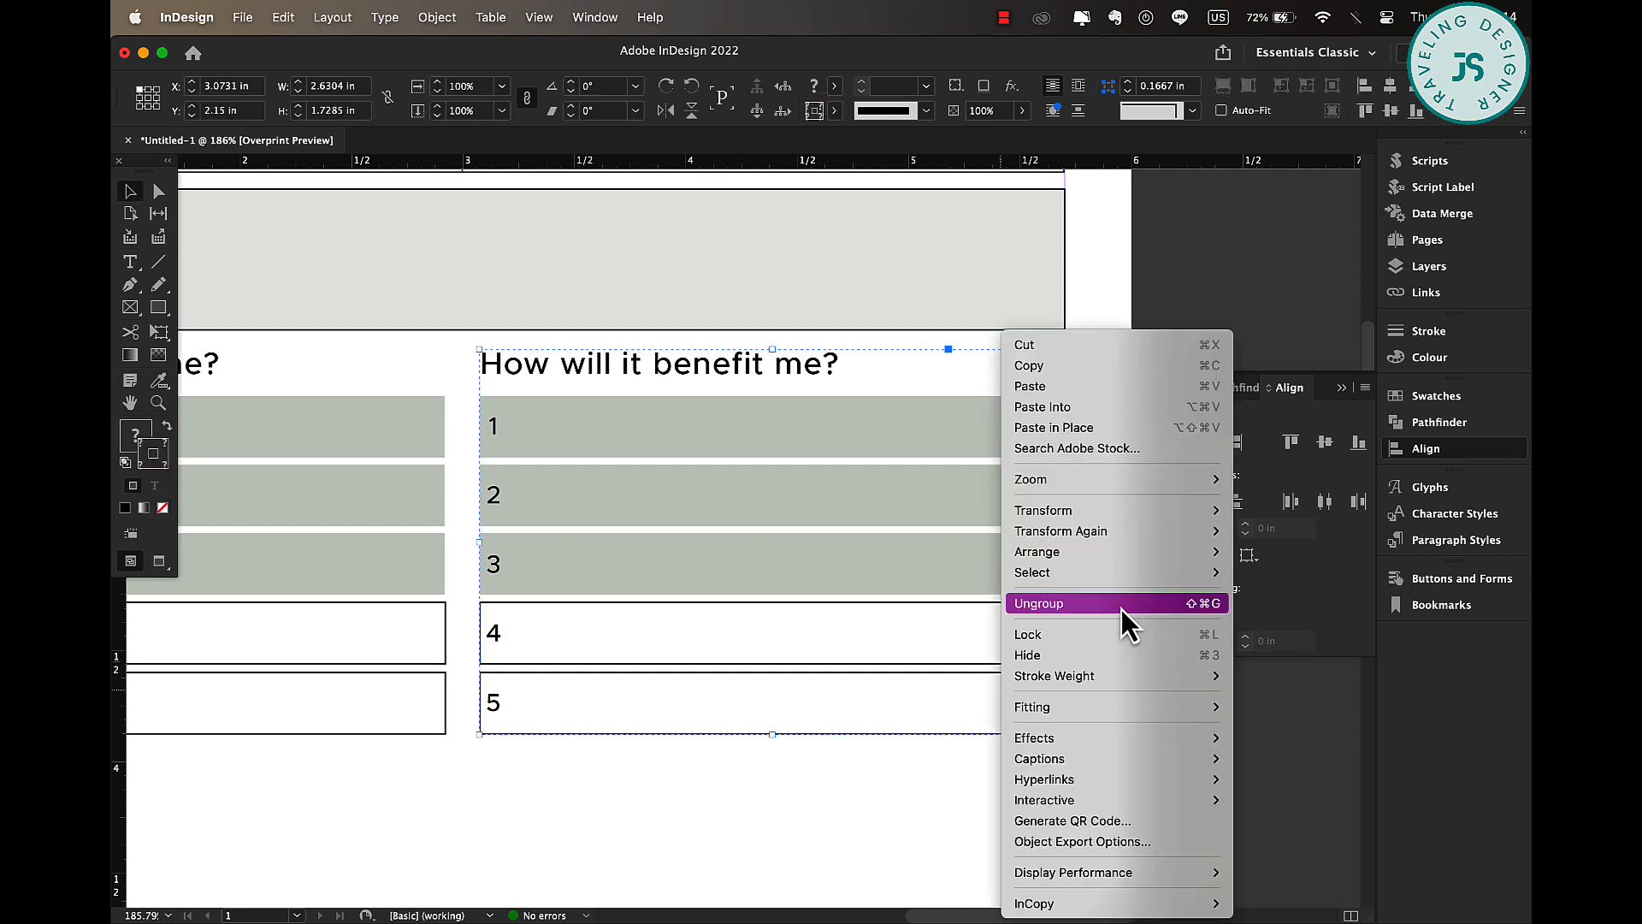
{"action": "left_click", "coordinate": [1121, 603]}
{"action": "left_click_drag", "start_coordinate": [1086, 410], "coordinate": [1021, 731]}
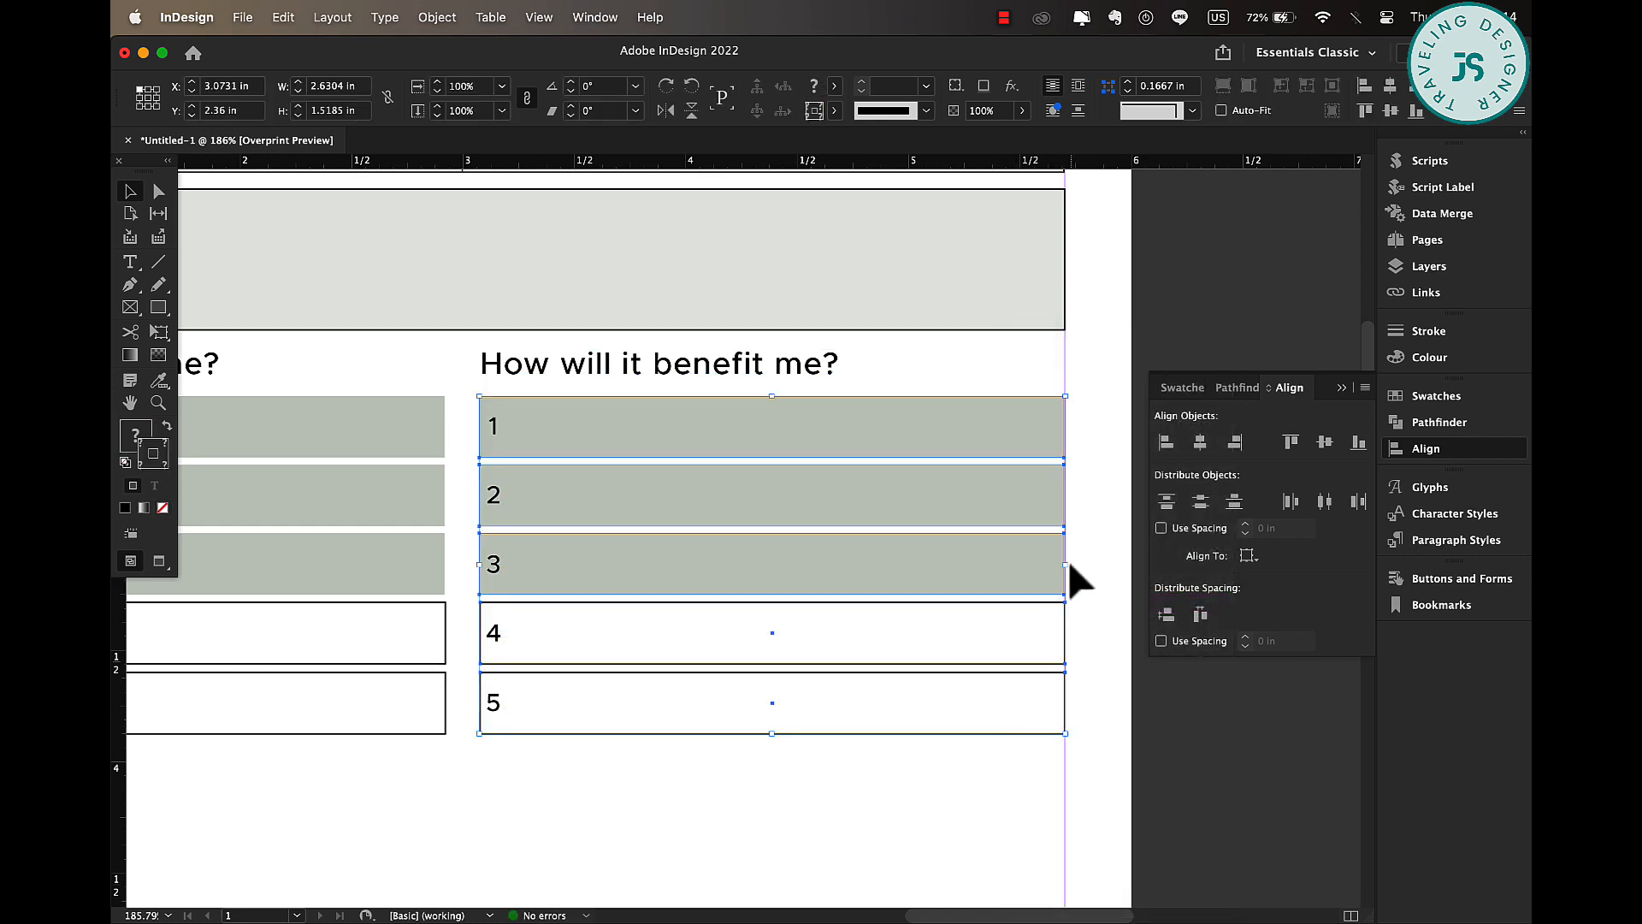
{"action": "left_click_drag", "start_coordinate": [1064, 567], "coordinate": [1012, 567]}
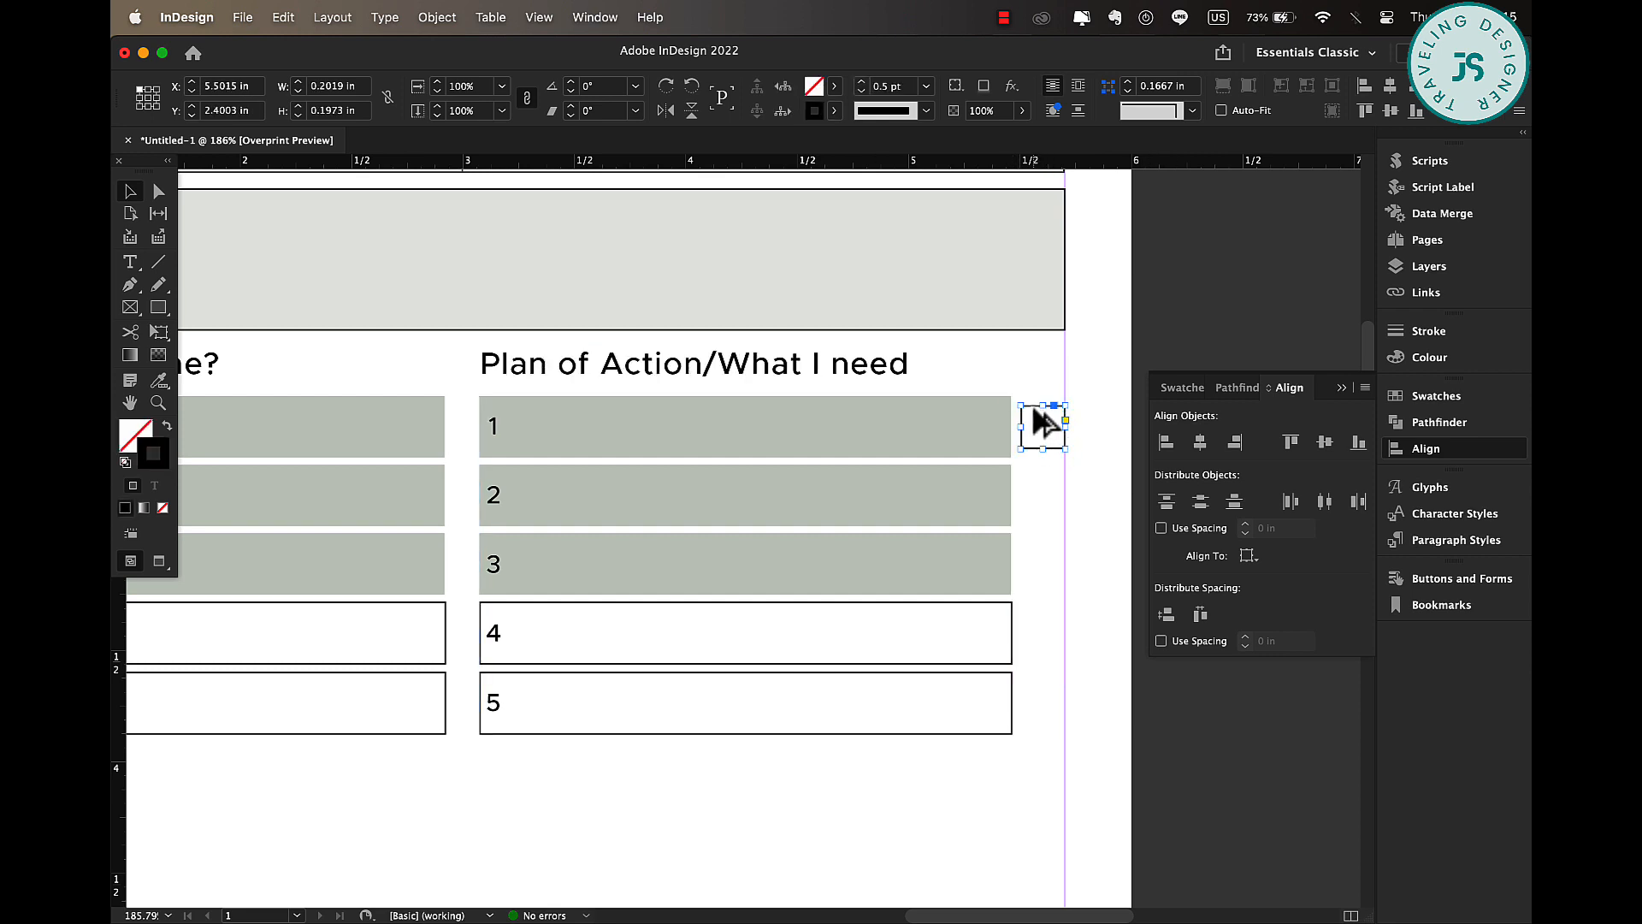
- Duplicate the 0.2 in outlined checkbox down the right margin, one beside each plan-of-action bar, and select all five
{"action": "left_click_drag", "start_coordinate": [1033, 408], "coordinate": [1039, 484]}
{"action": "left_click_drag", "start_coordinate": [1039, 492], "coordinate": [1035, 682]}
{"action": "left_click_drag", "start_coordinate": [1116, 425], "coordinate": [1070, 716]}
{"action": "left_click_drag", "start_coordinate": [1120, 398], "coordinate": [1030, 733]}
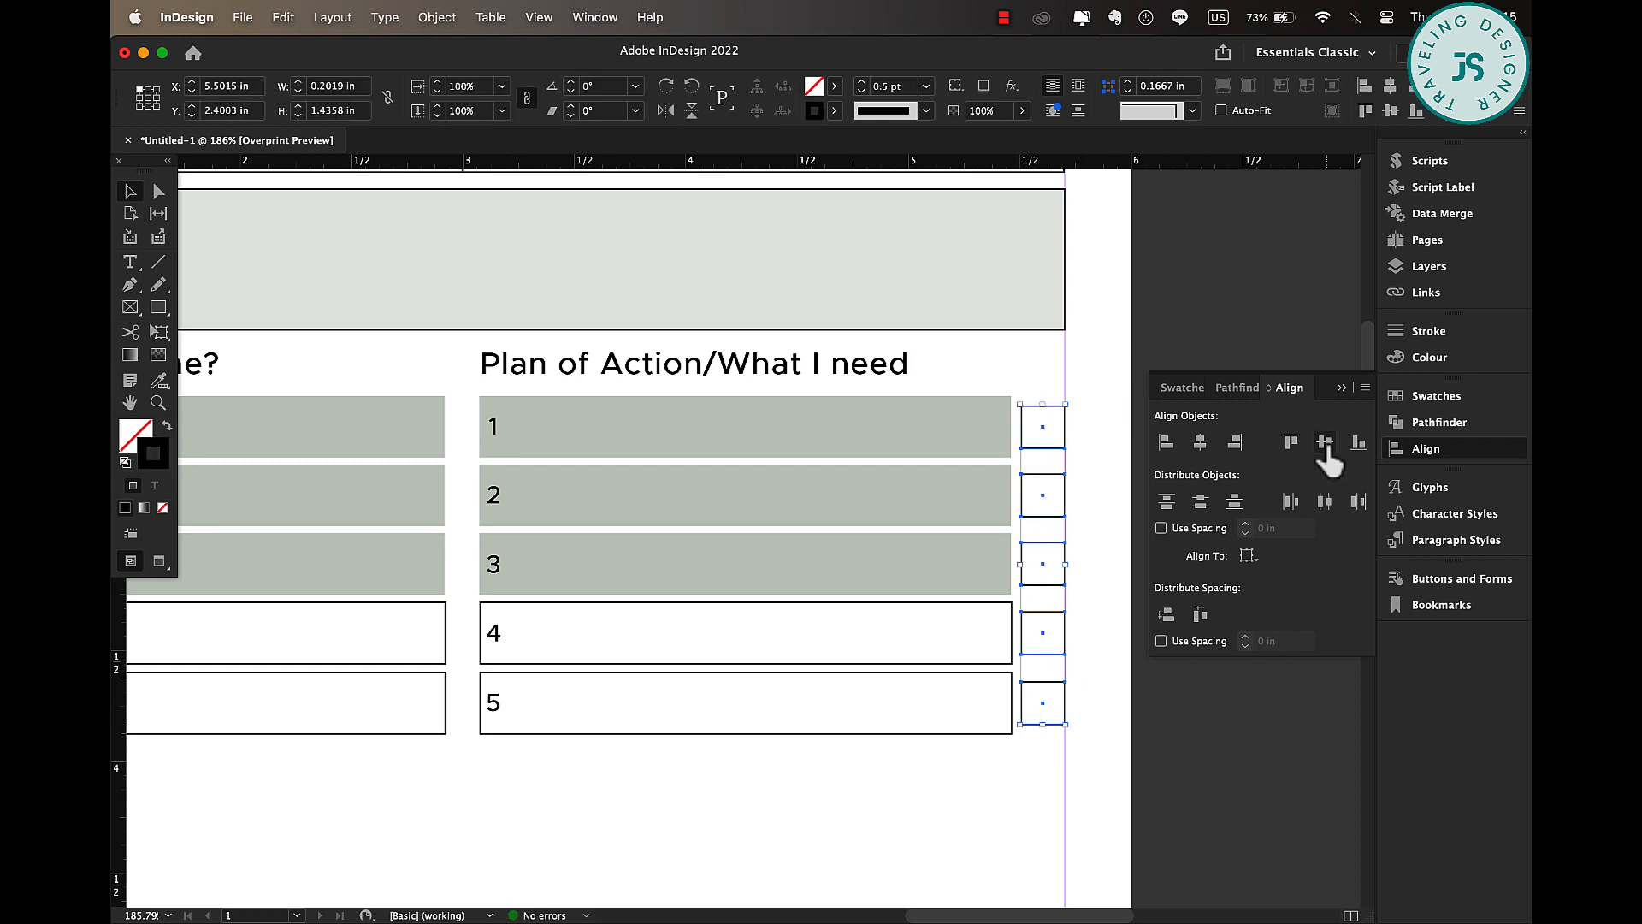
- Distribute the five plan-of-action checkboxes with equal vertical spacing
{"action": "left_click", "coordinate": [1166, 615]}
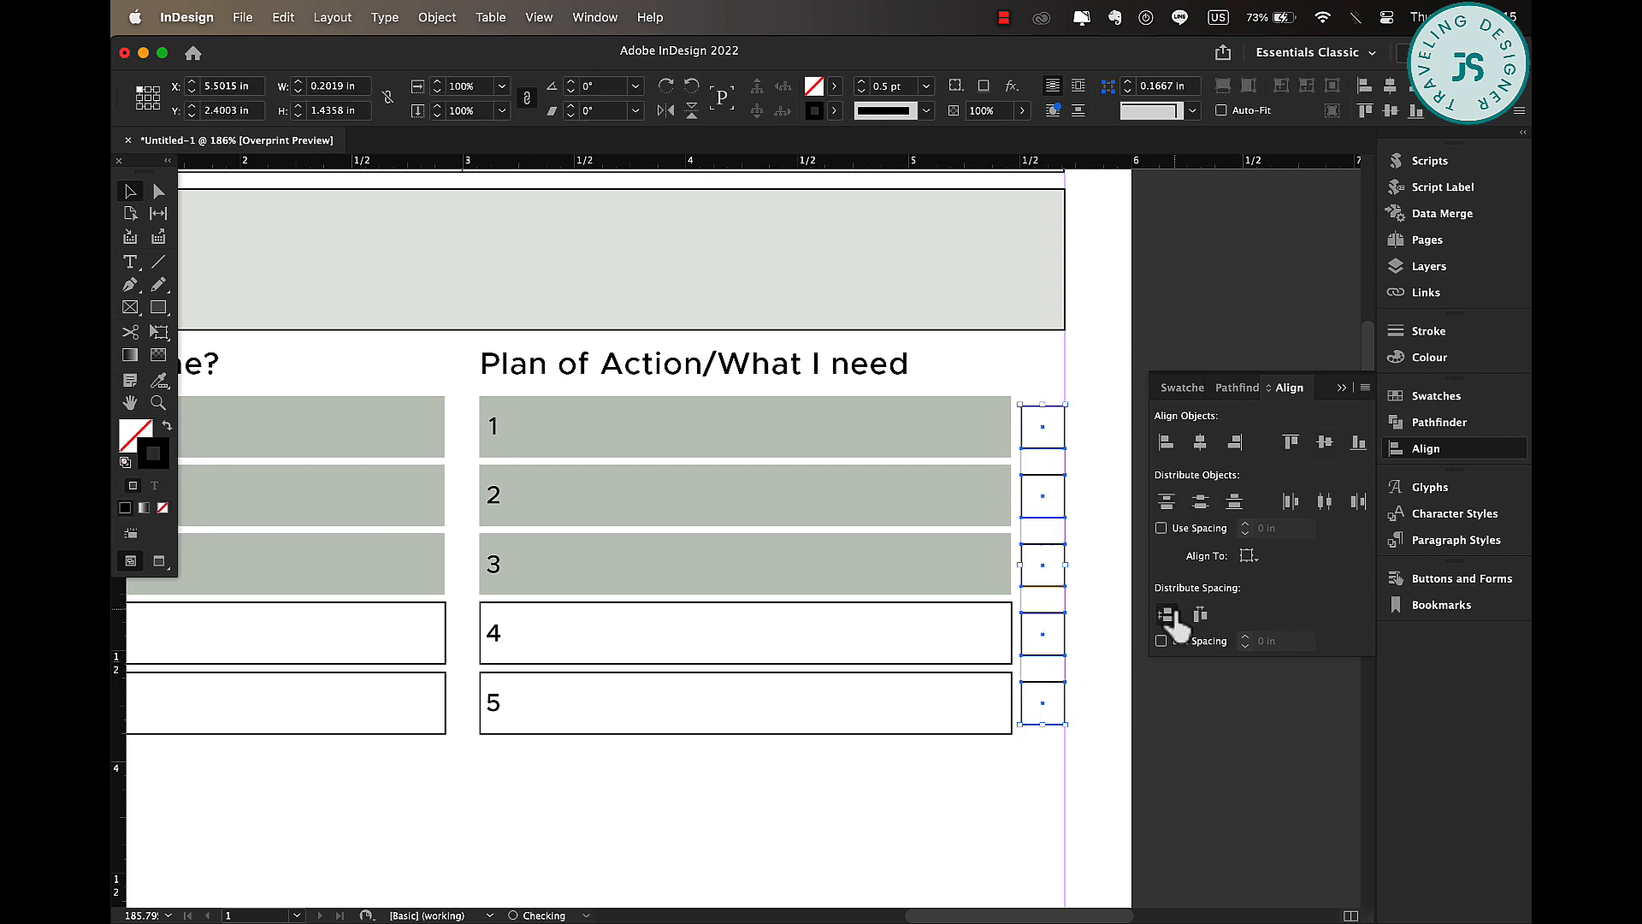
{"action": "left_click", "coordinate": [1089, 657]}
- Duplicate the "How will it benefit me?" heading below the fifth benefit bar and change the copy's text to "Possible setbacks"
{"action": "scroll", "coordinate": [1069, 661], "scroll_direction": "down", "scroll_amount": 5}
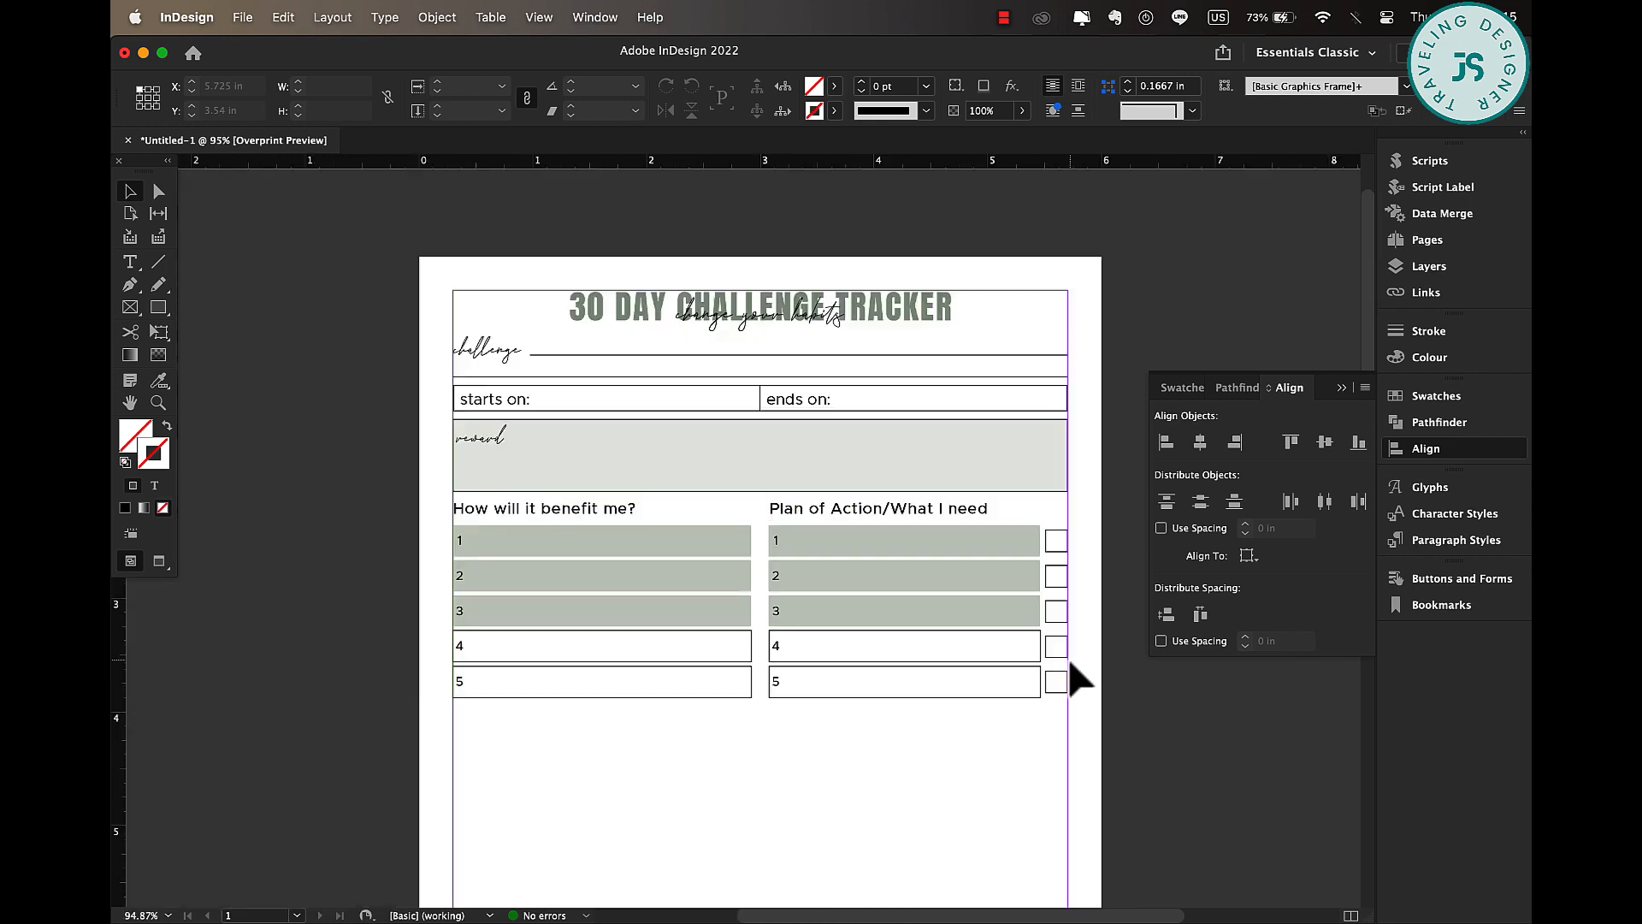
{"action": "scroll", "coordinate": [1069, 660], "scroll_direction": "down", "scroll_amount": 3}
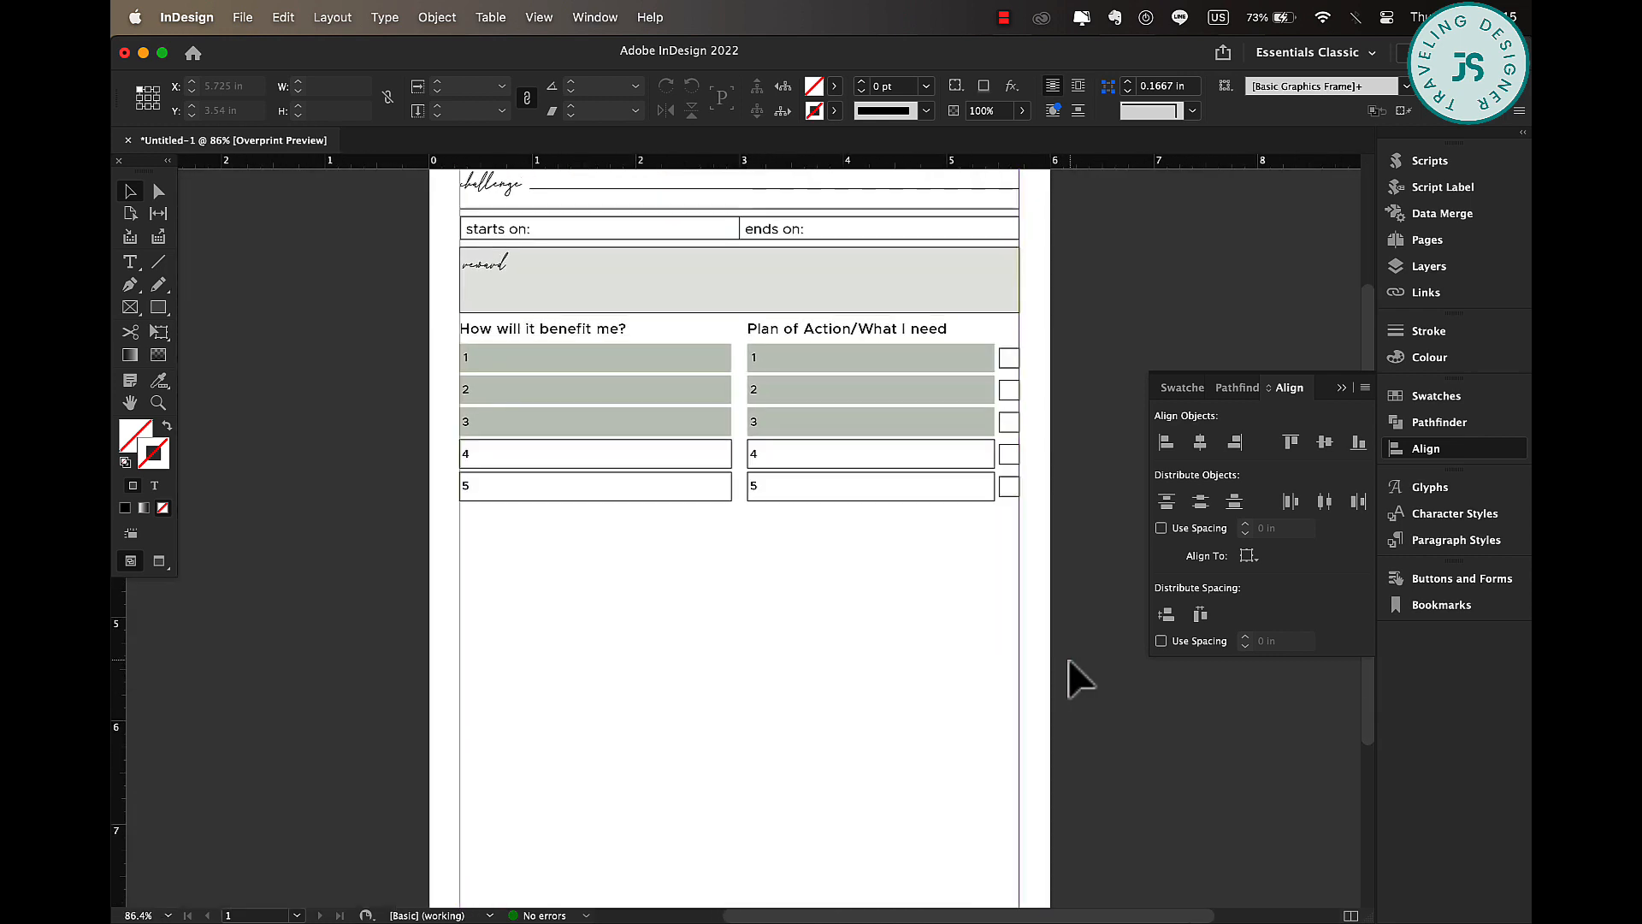
{"action": "scroll", "coordinate": [1080, 680], "scroll_direction": "down", "scroll_amount": 2}
{"action": "scroll", "coordinate": [1079, 680], "scroll_direction": "up", "scroll_amount": 3}
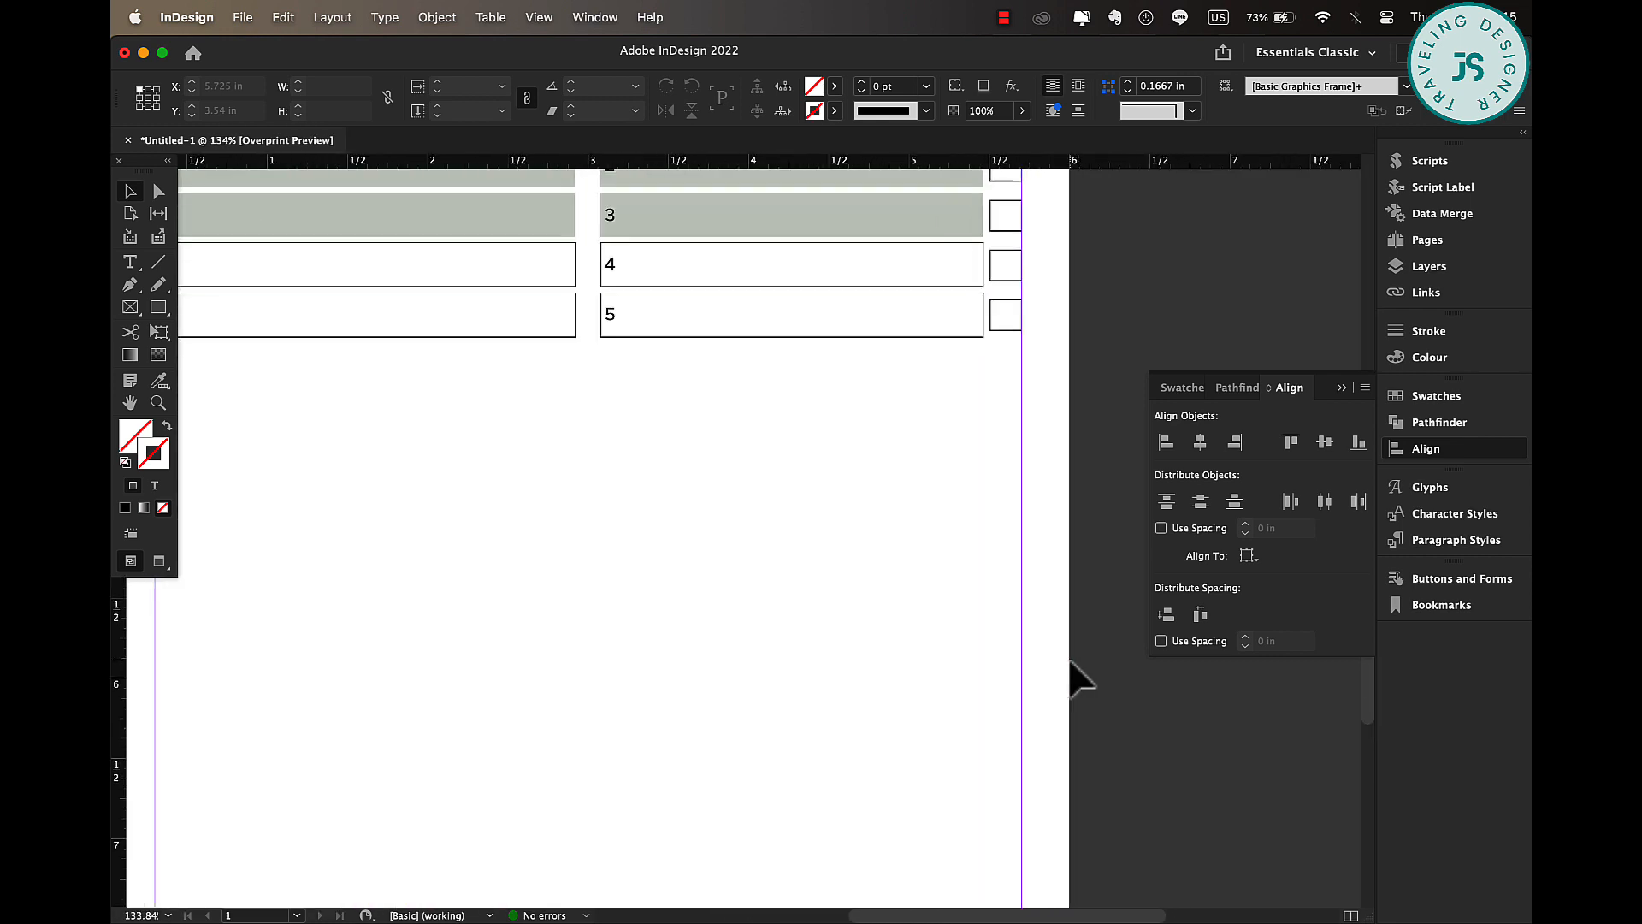
{"action": "scroll", "coordinate": [1071, 661], "scroll_direction": "up", "scroll_amount": 3}
{"action": "scroll", "coordinate": [855, 684], "scroll_direction": "left", "scroll_amount": 3}
{"action": "type", "text": "How will it benefit me?"}
{"action": "left_click_drag", "start_coordinate": [639, 551], "coordinate": [428, 508]}
{"action": "double_click", "coordinate": [429, 508]}
{"action": "key", "text": "super+a"}
{"action": "type", "text": "Po"}
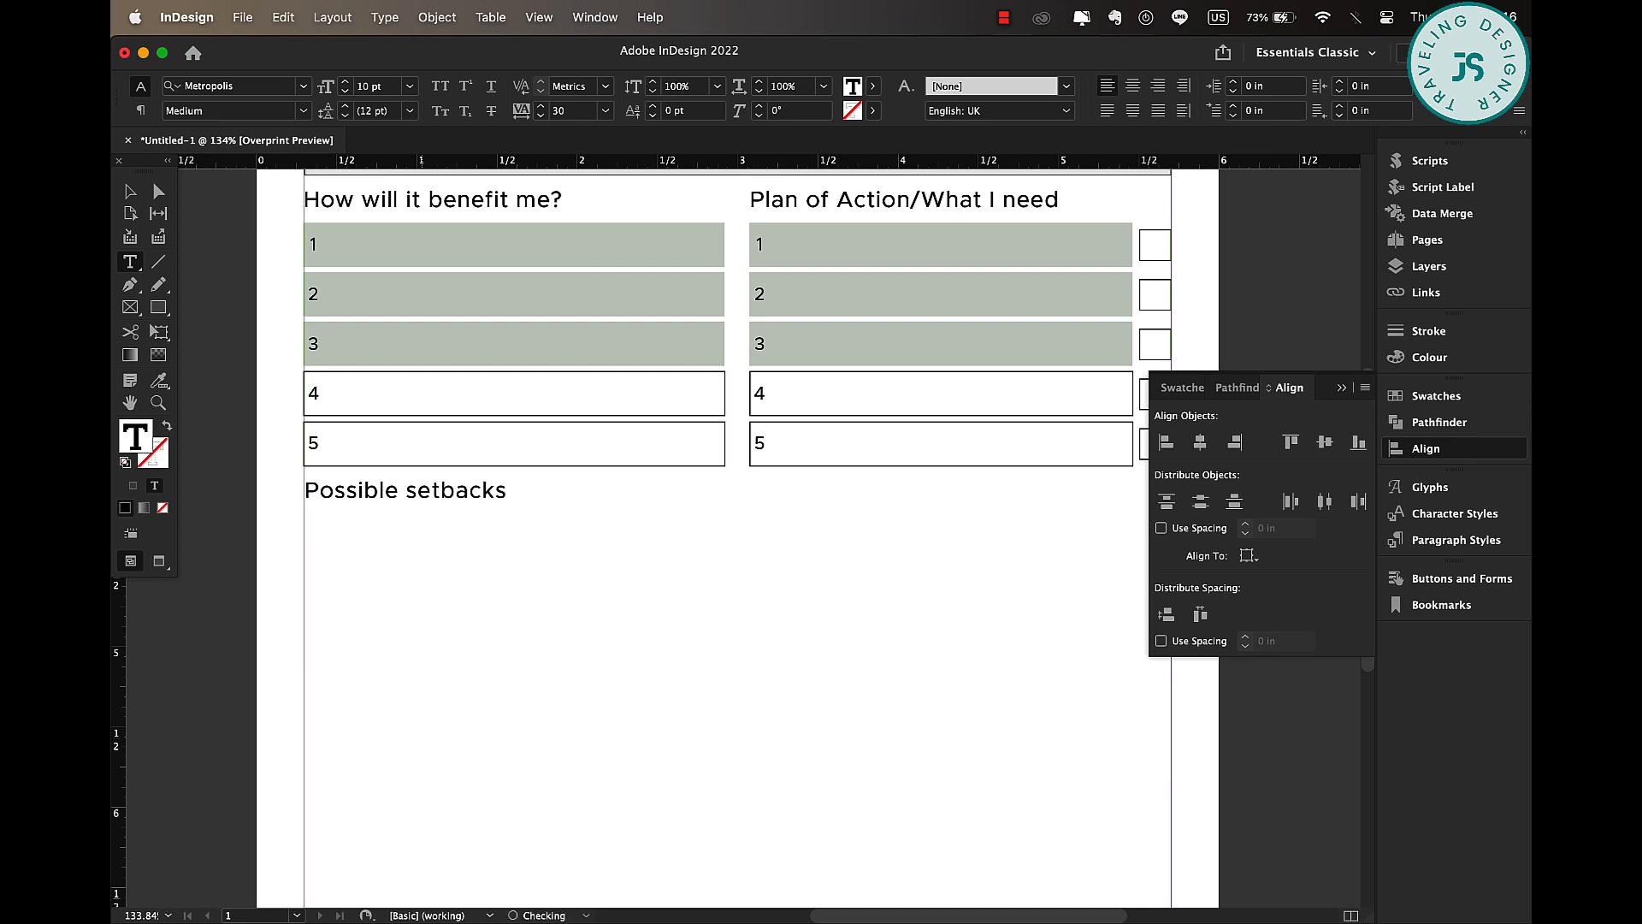
{"action": "left_click", "coordinate": [130, 192]}
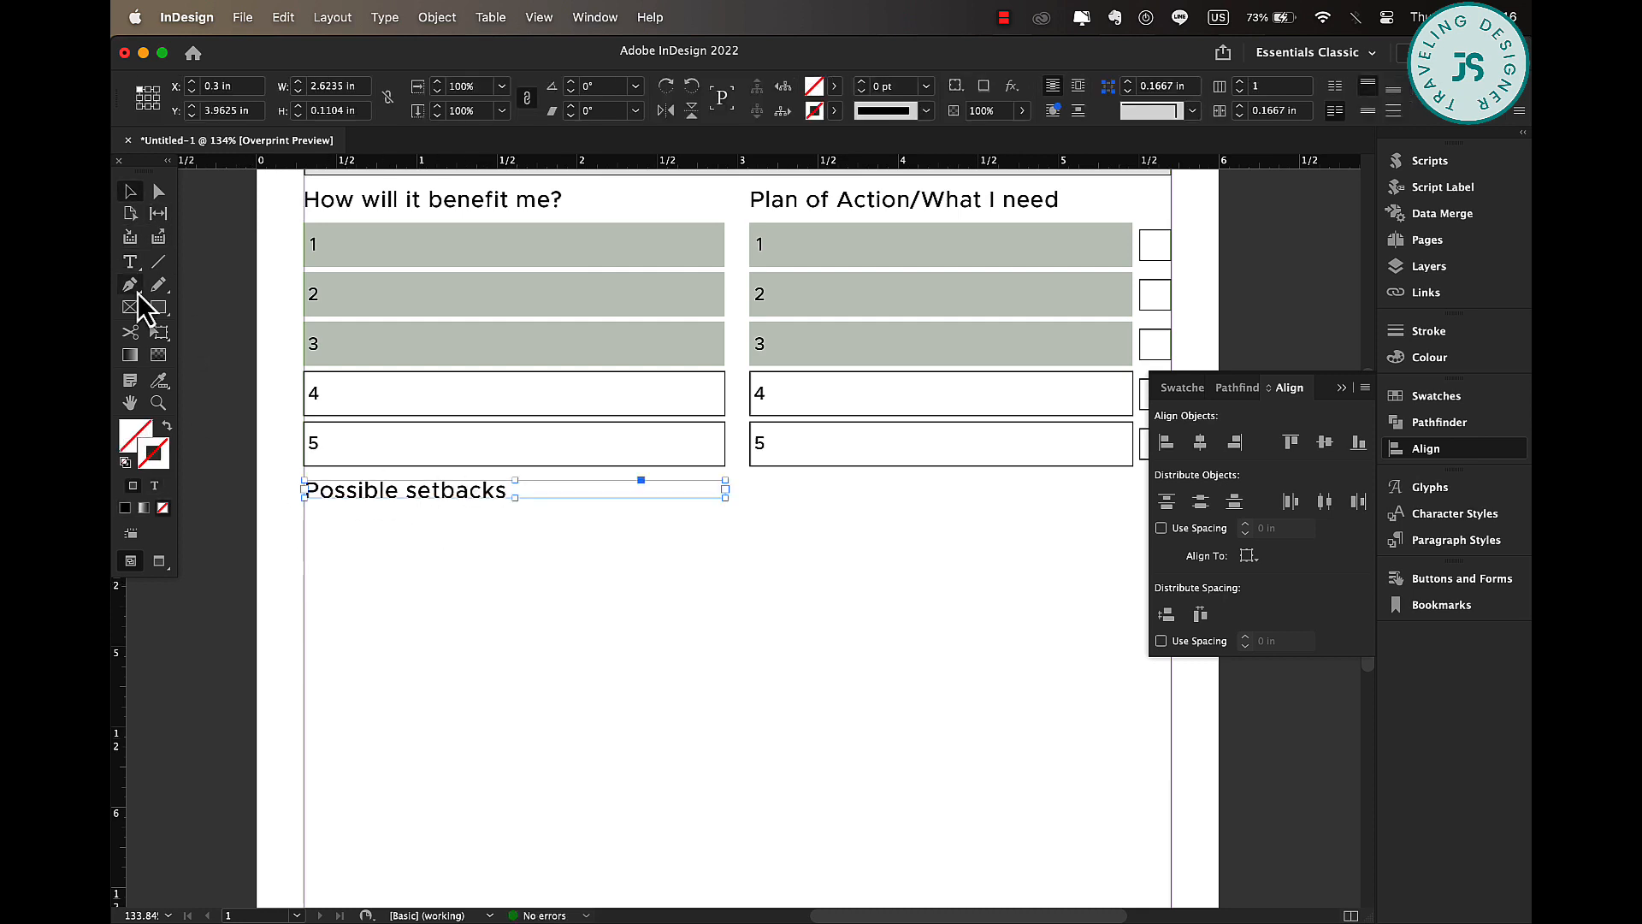
- Draw a horizontal line about 2.62 in long below the "Possible setbacks" heading and give it a 0.5 pt stroke
{"action": "left_click", "coordinate": [159, 265]}
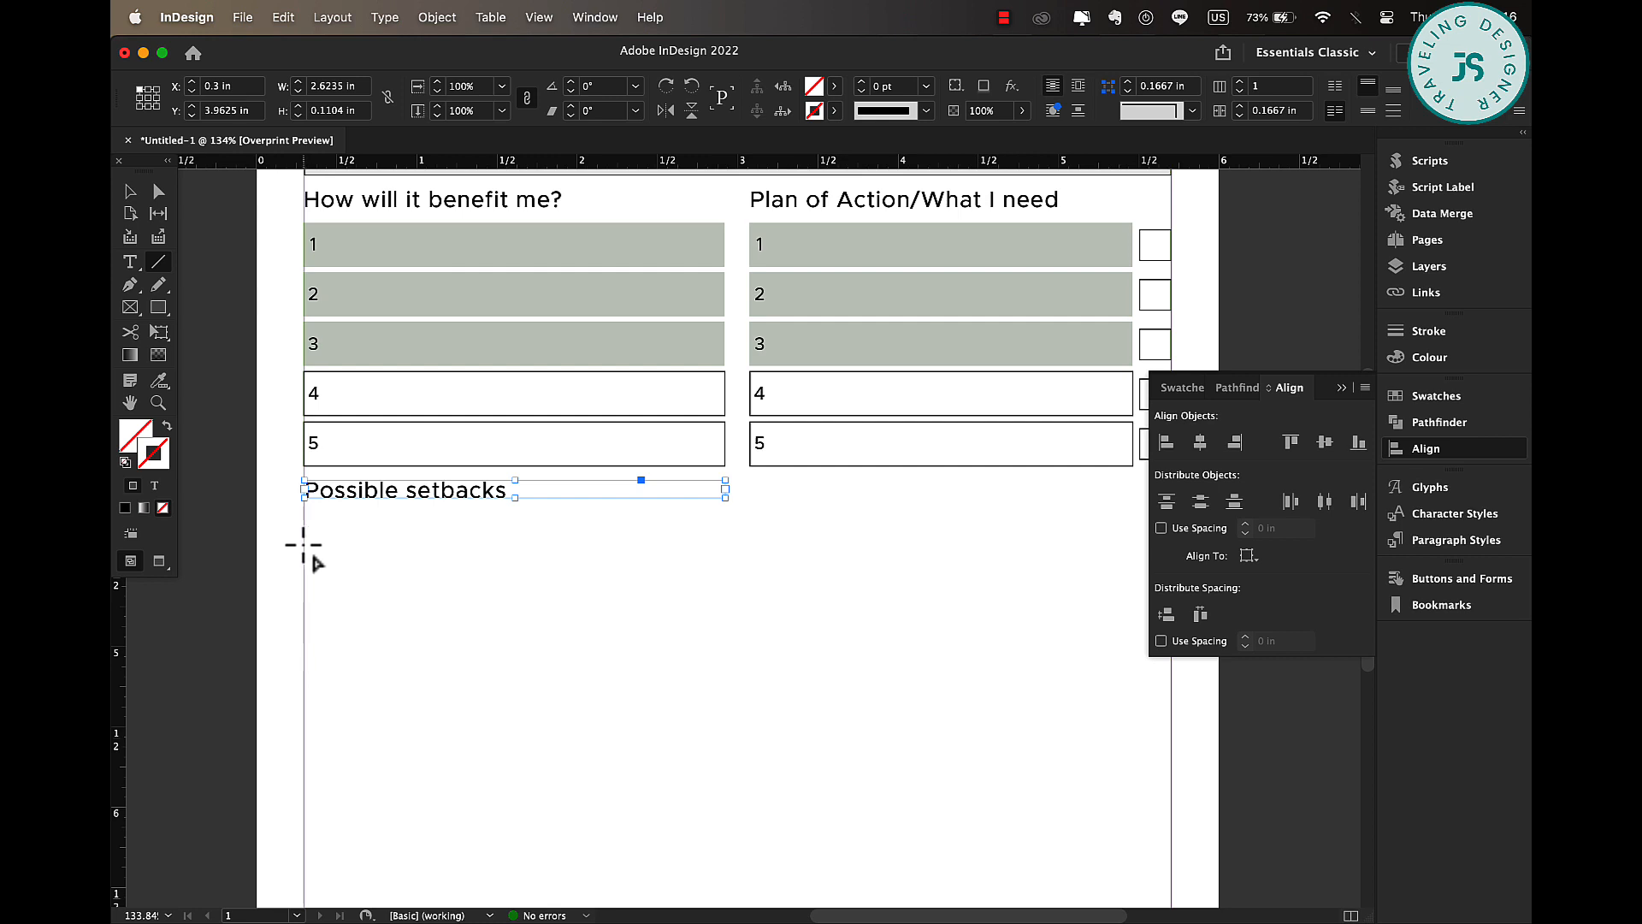
{"action": "left_click_drag", "start_coordinate": [305, 541], "coordinate": [727, 542]}
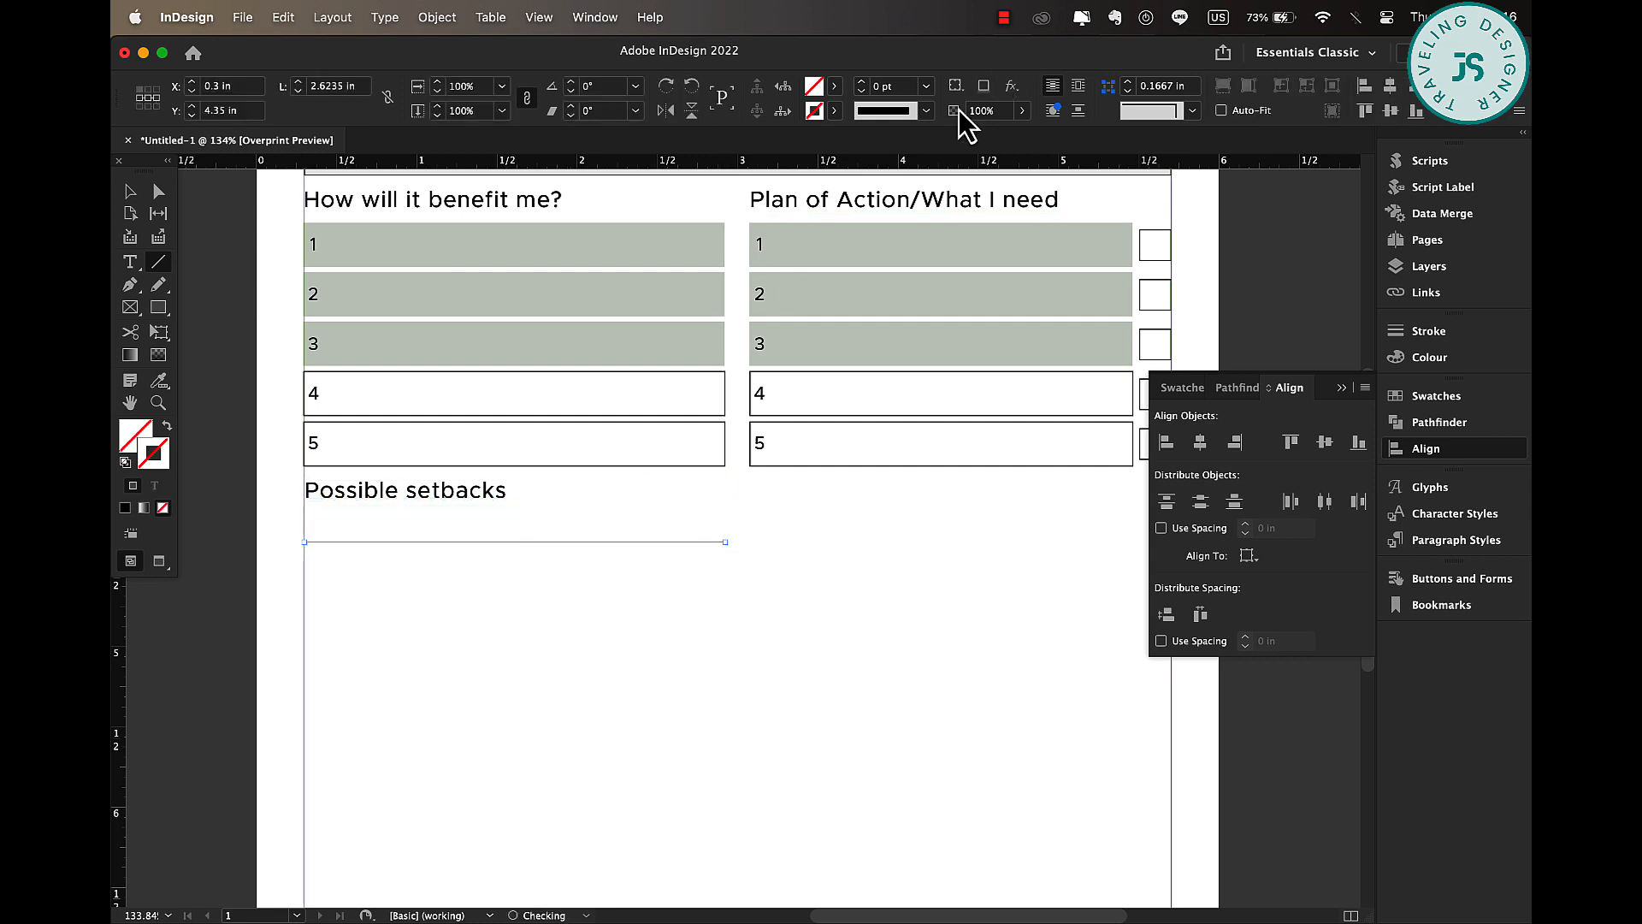
{"action": "left_click", "coordinate": [926, 87]}
{"action": "left_click", "coordinate": [890, 155]}
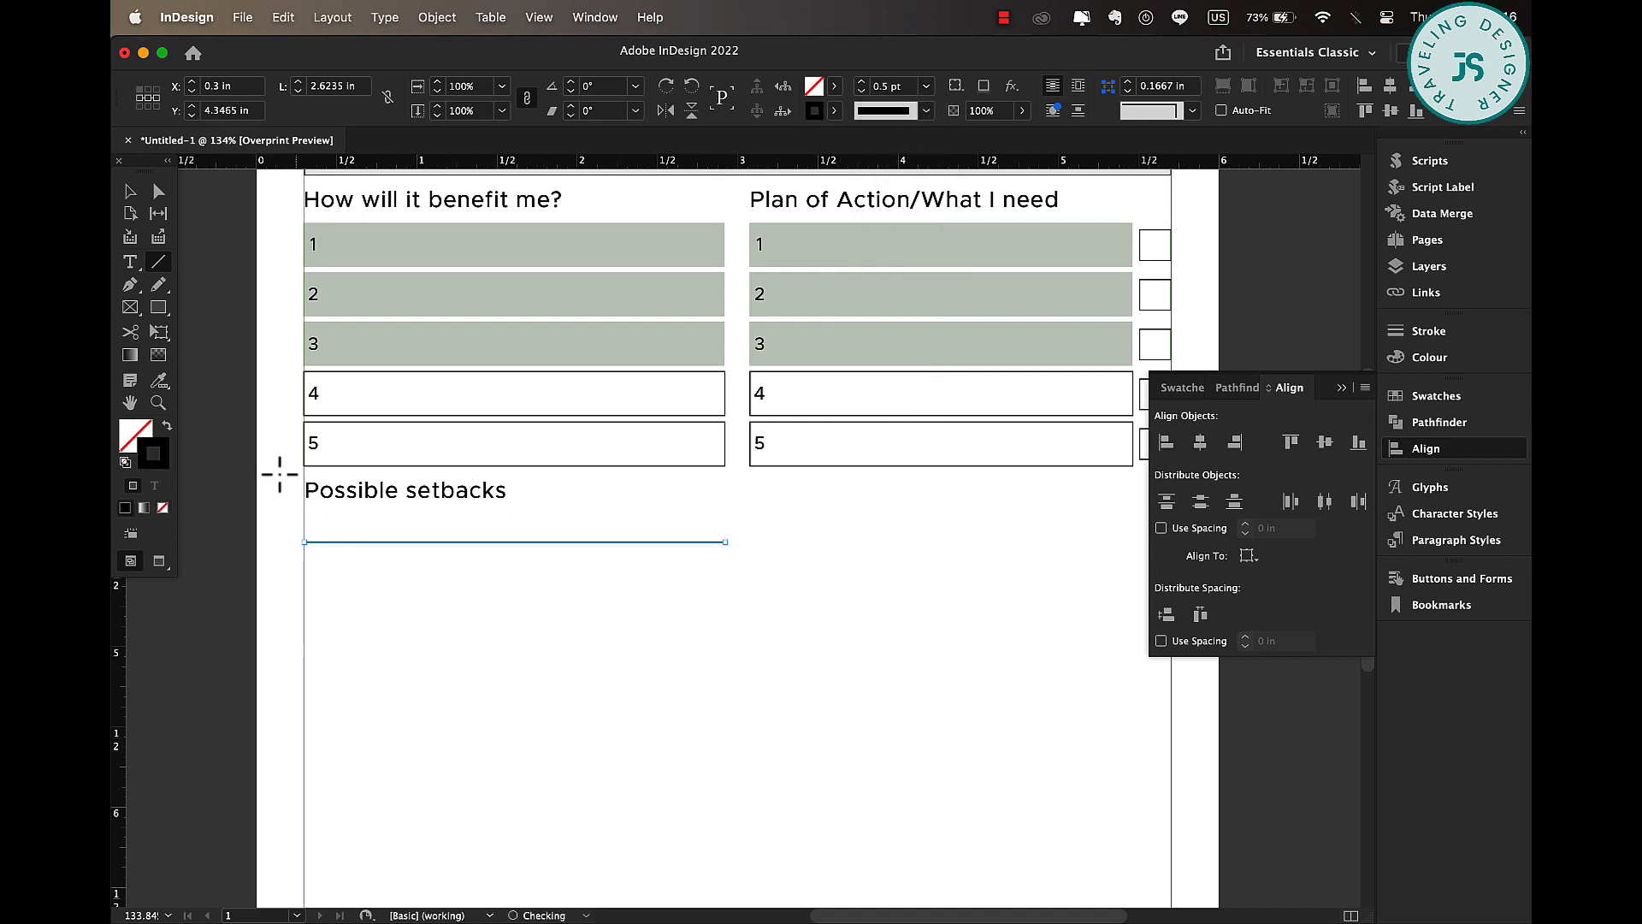
- Duplicate the line downward to make five evenly spaced writing lines under "Possible setbacks"
{"action": "left_click", "coordinate": [130, 191]}
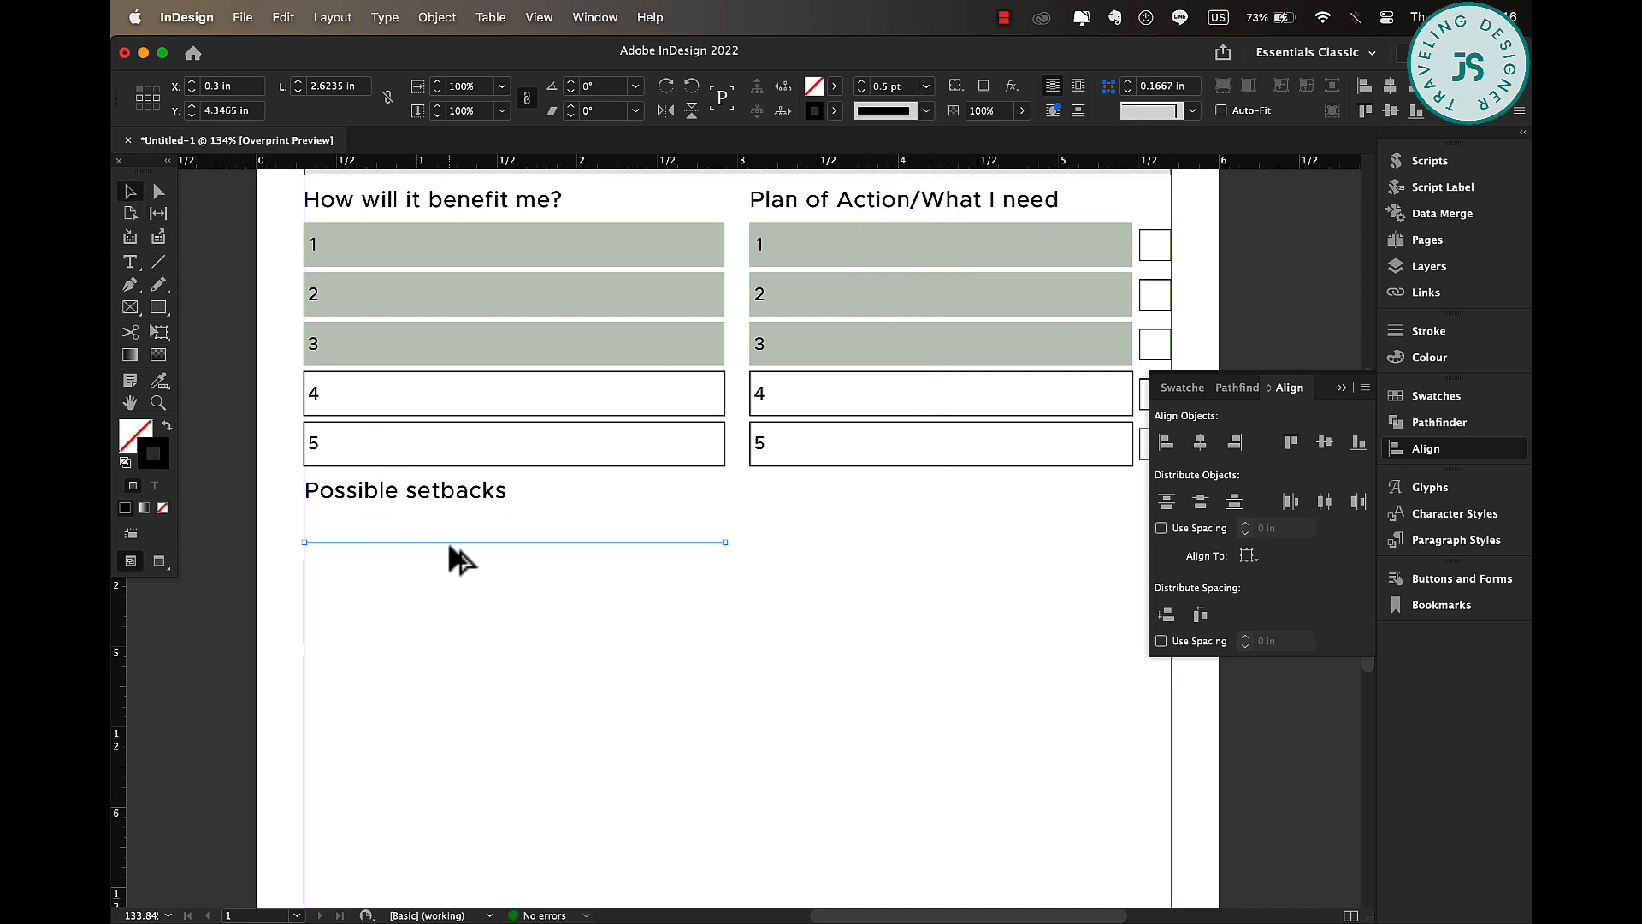
{"action": "left_click_drag", "start_coordinate": [449, 545], "coordinate": [450, 632]}
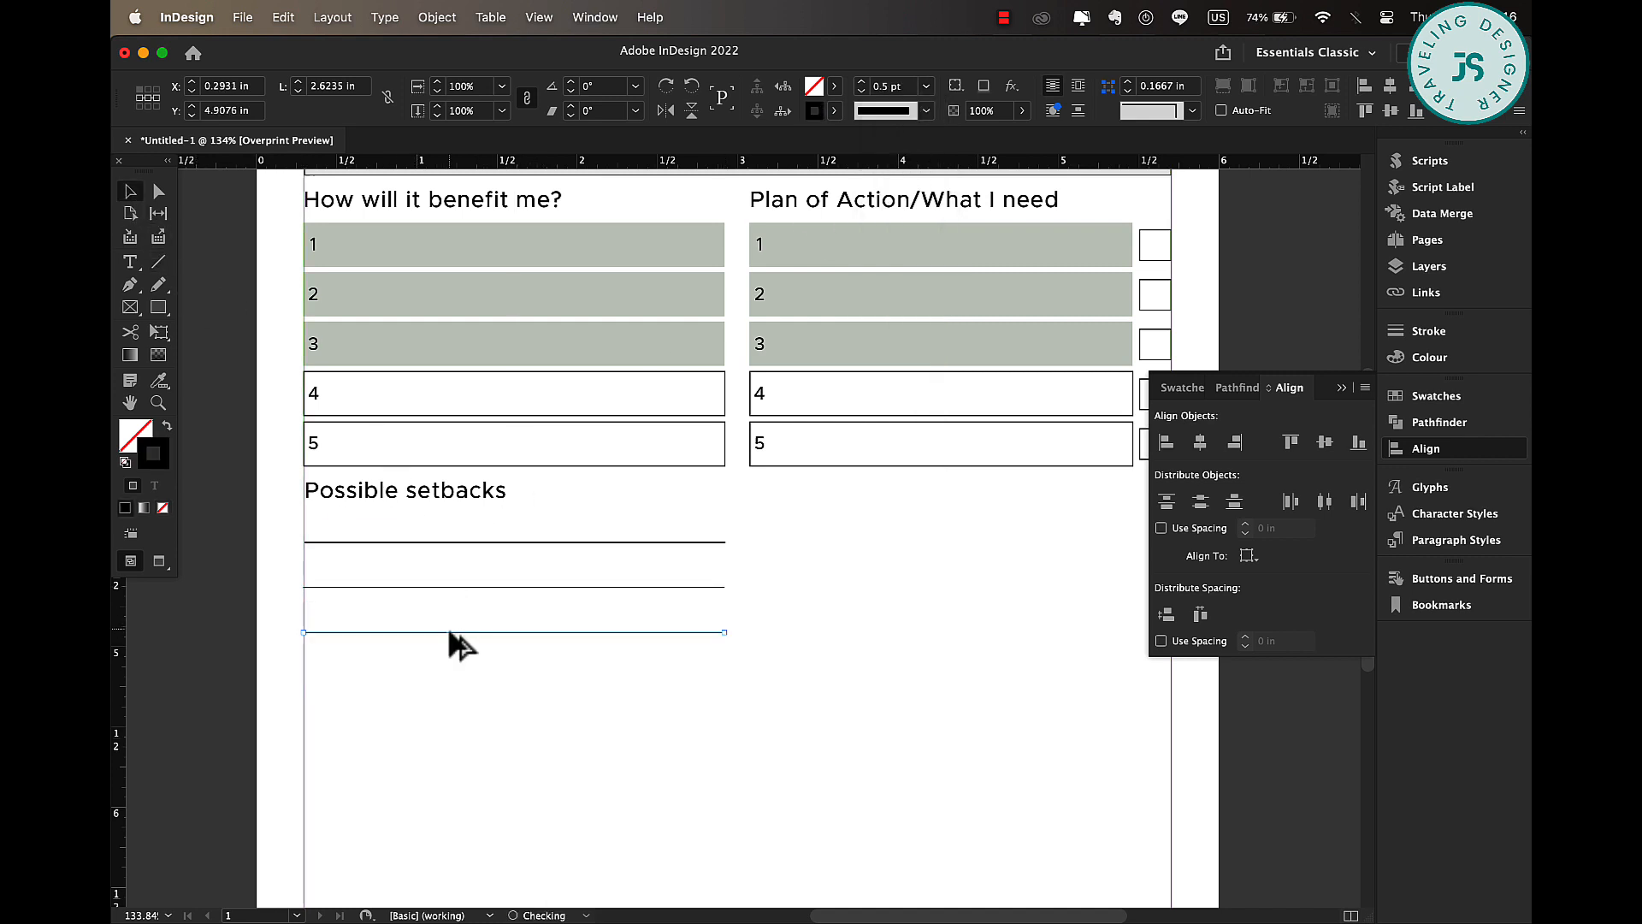
{"action": "scroll", "coordinate": [450, 637], "scroll_direction": "down", "scroll_amount": 5}
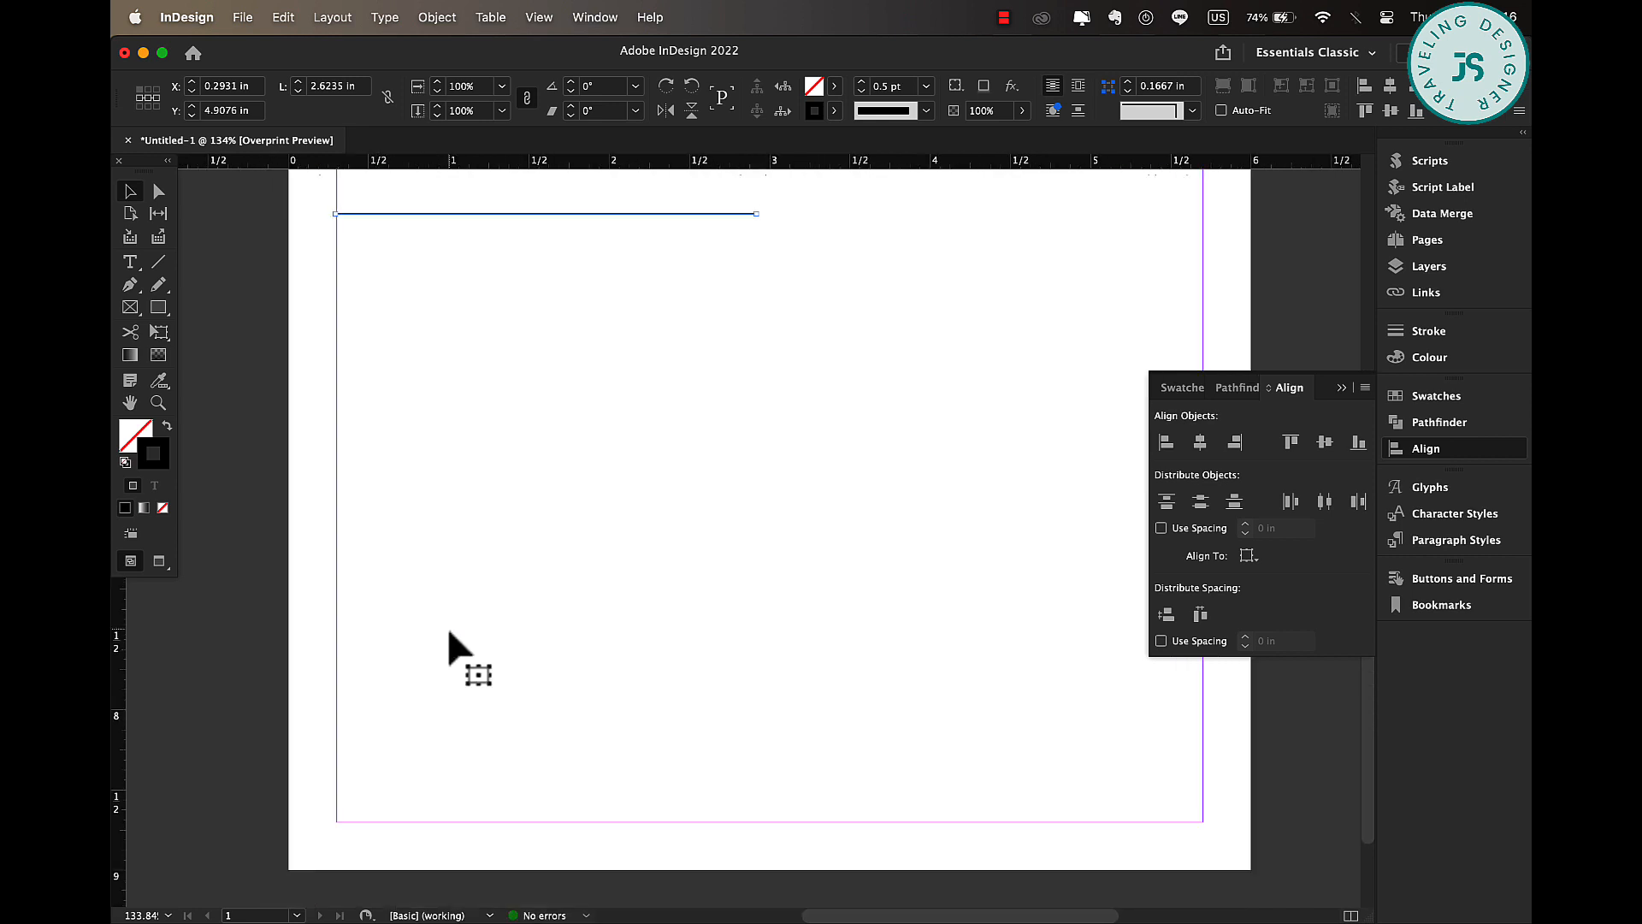
{"action": "scroll", "coordinate": [449, 637], "scroll_direction": "up", "scroll_amount": 2}
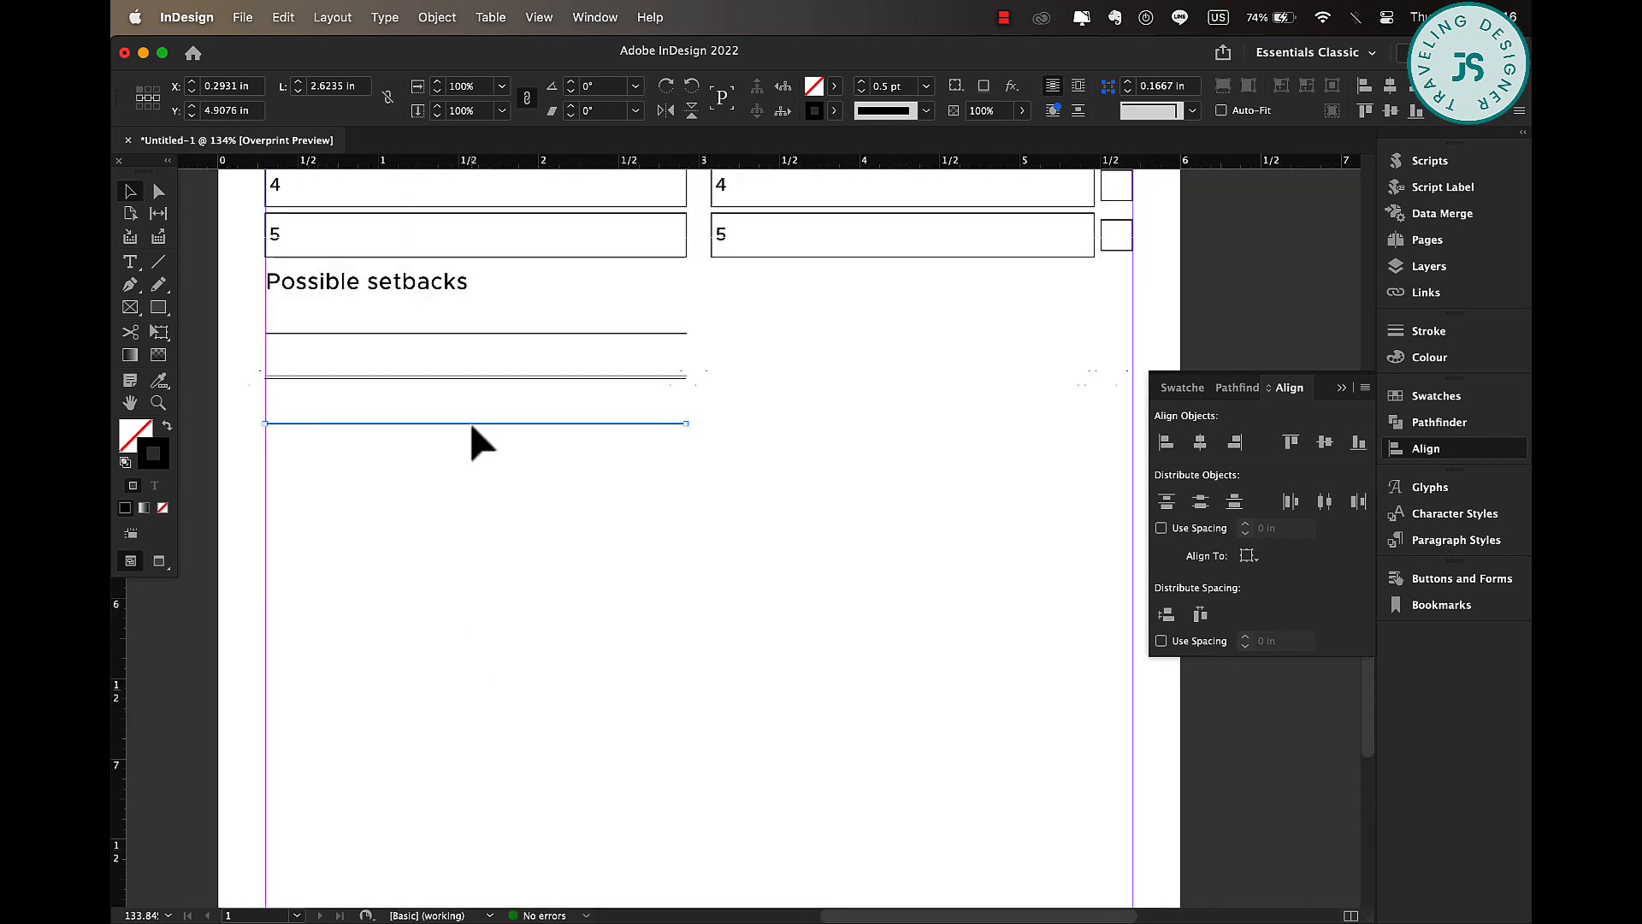
{"action": "left_click_drag", "start_coordinate": [472, 423], "coordinate": [476, 520]}
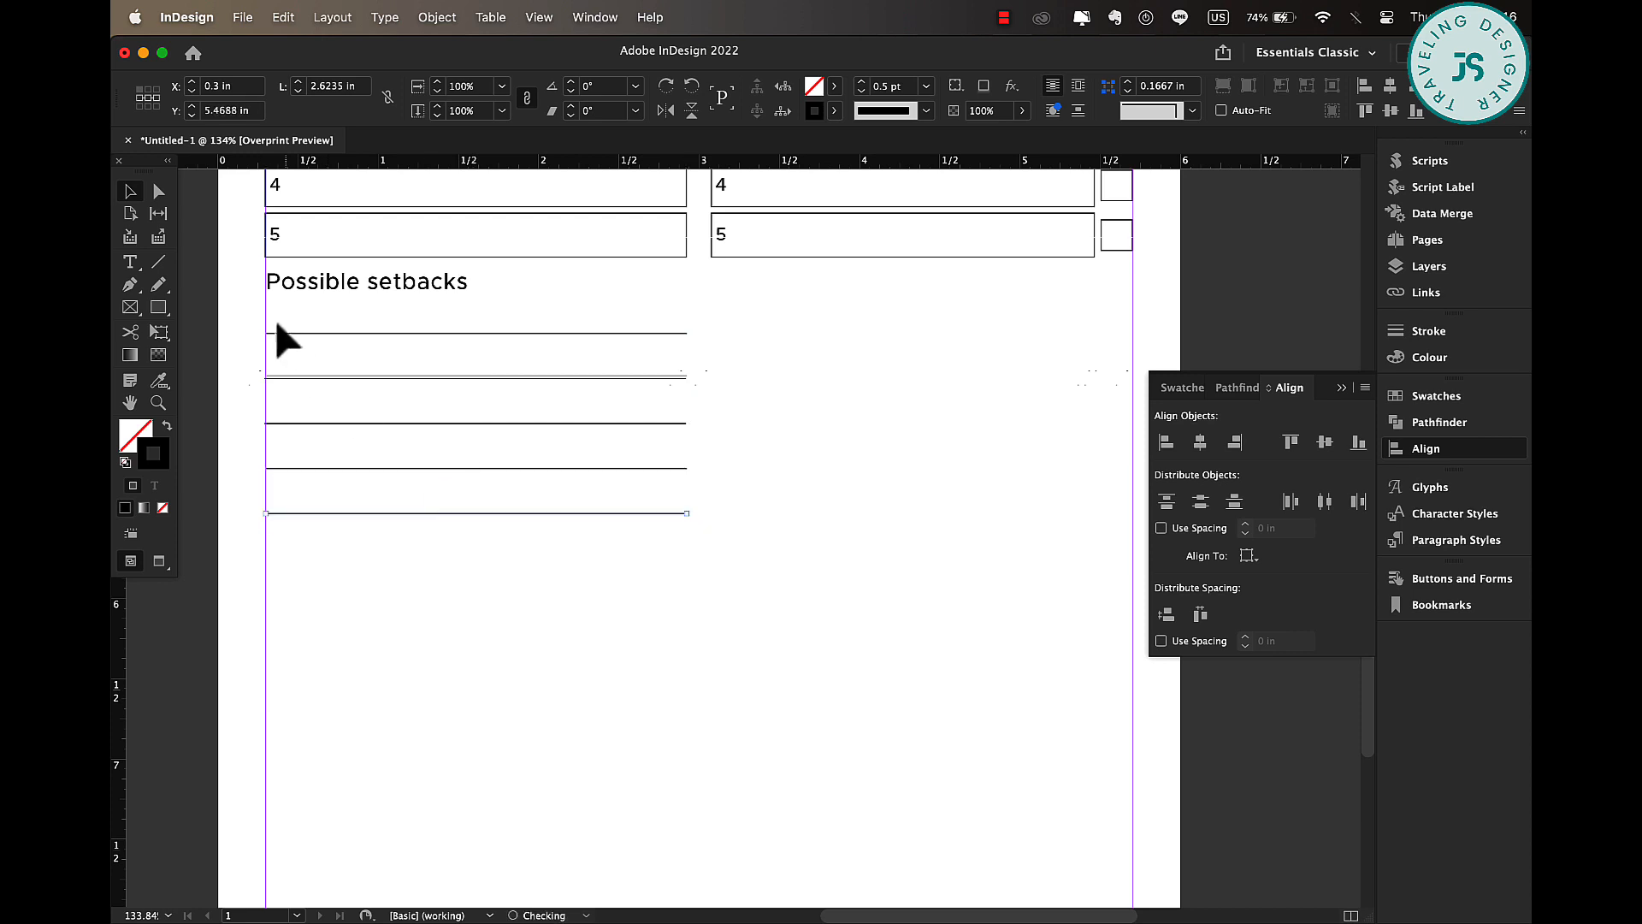
{"action": "left_click_drag", "start_coordinate": [244, 323], "coordinate": [542, 593]}
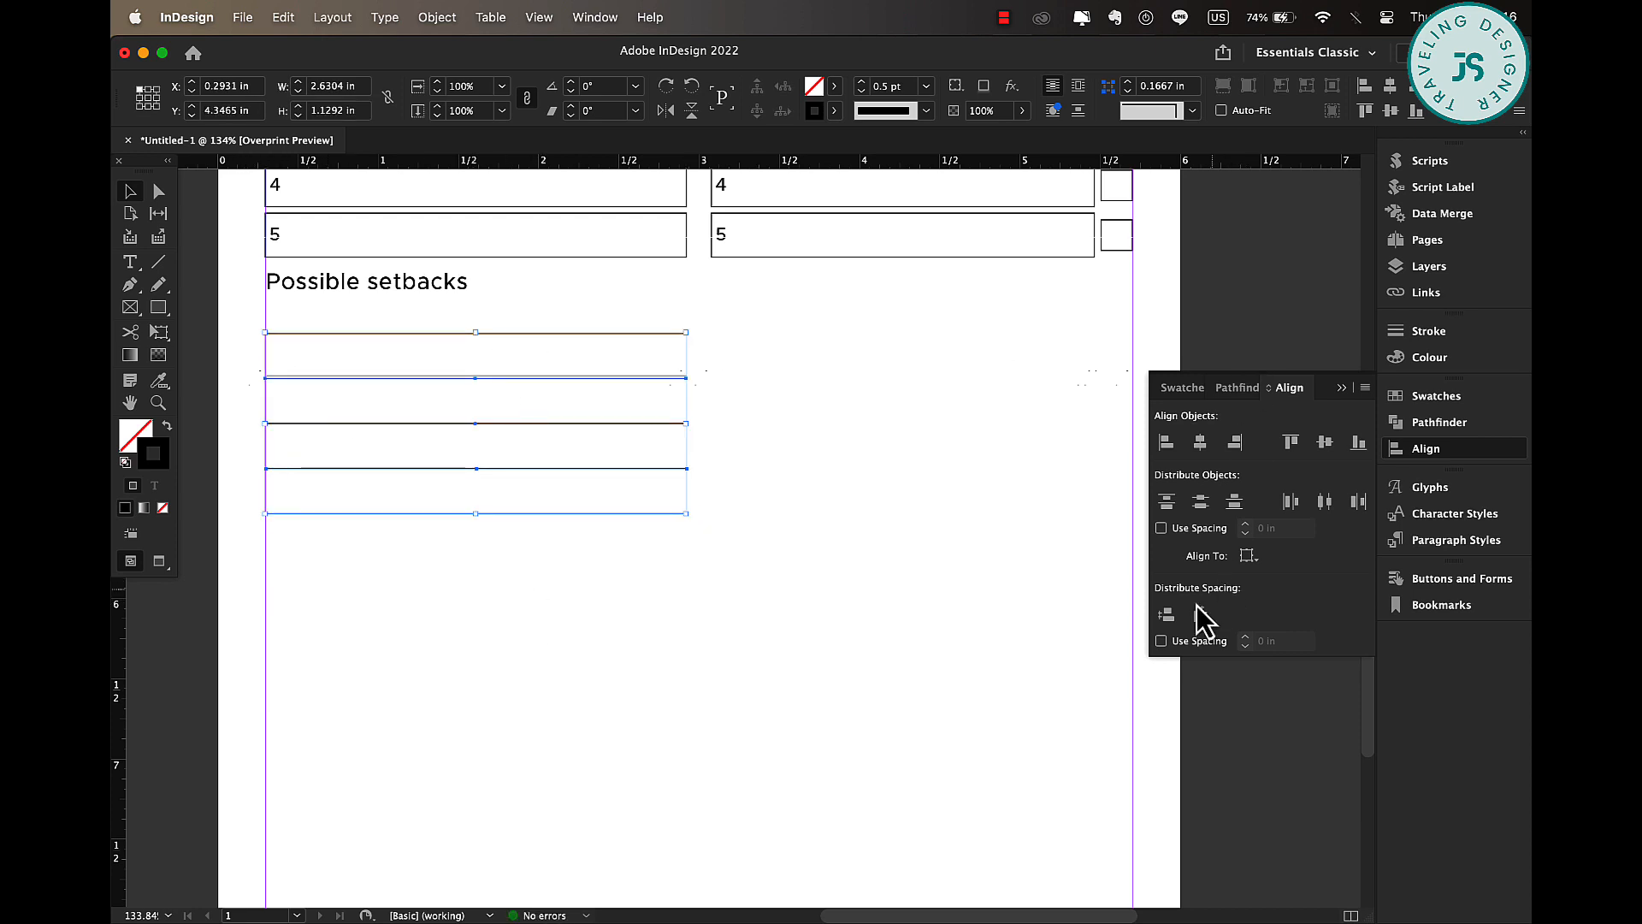
{"action": "left_click", "coordinate": [661, 437]}
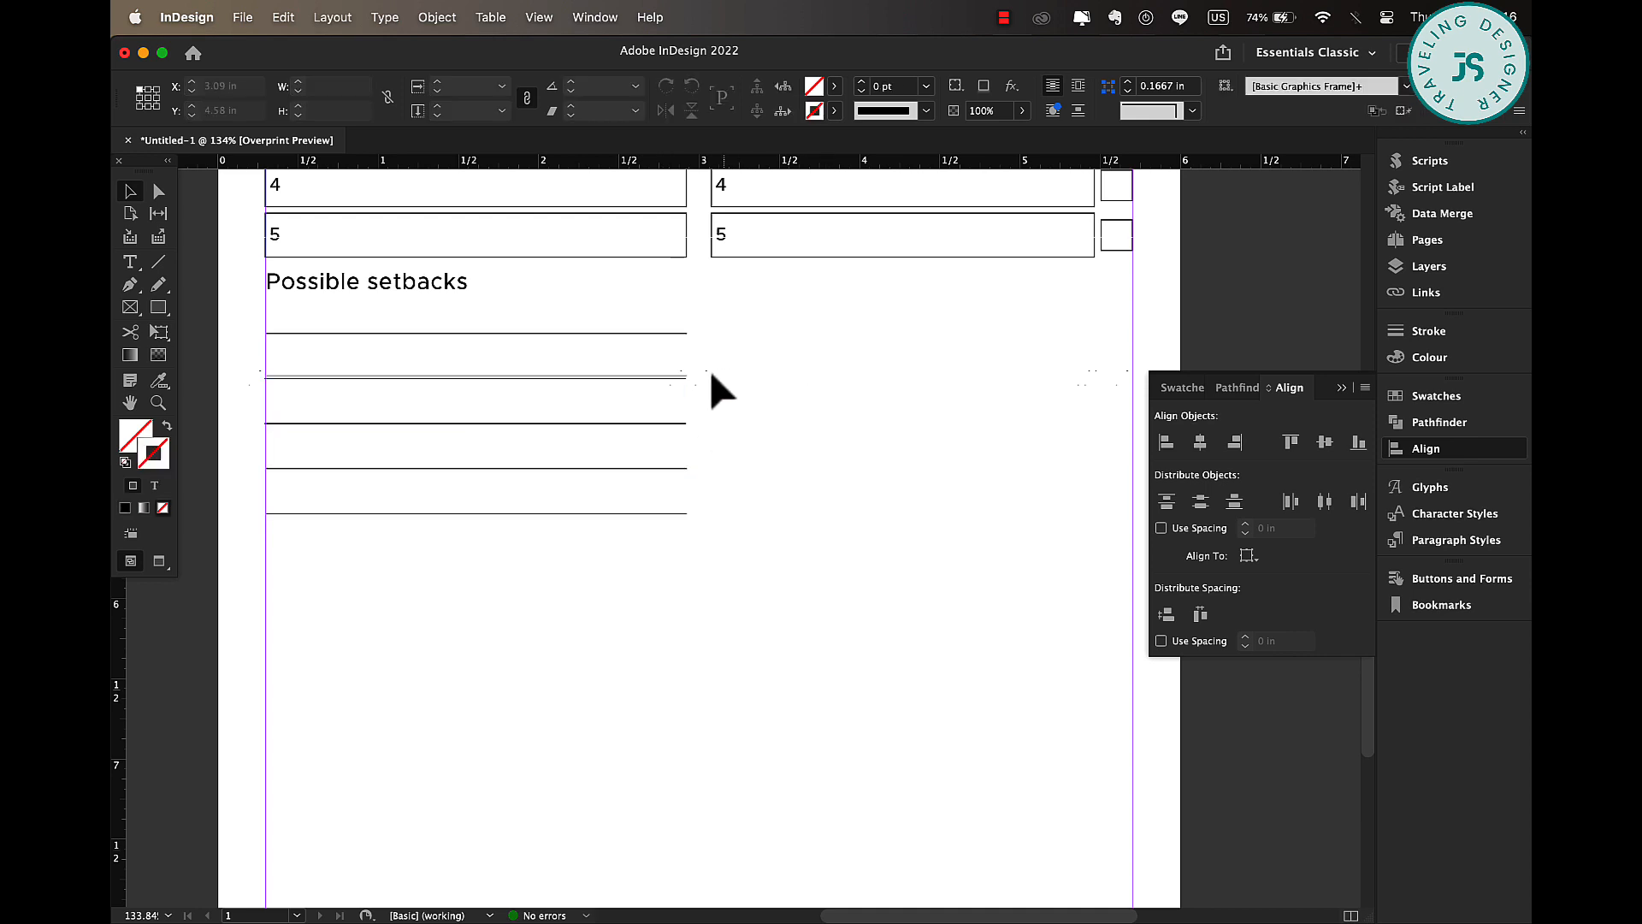
- Group the setbacks heading with its five lines, duplicate the group beside it against the right margin, and align both groups' top edges
{"action": "scroll", "coordinate": [682, 376], "scroll_direction": "up", "scroll_amount": 3}
{"action": "scroll", "coordinate": [682, 377], "scroll_direction": "down", "scroll_amount": 3}
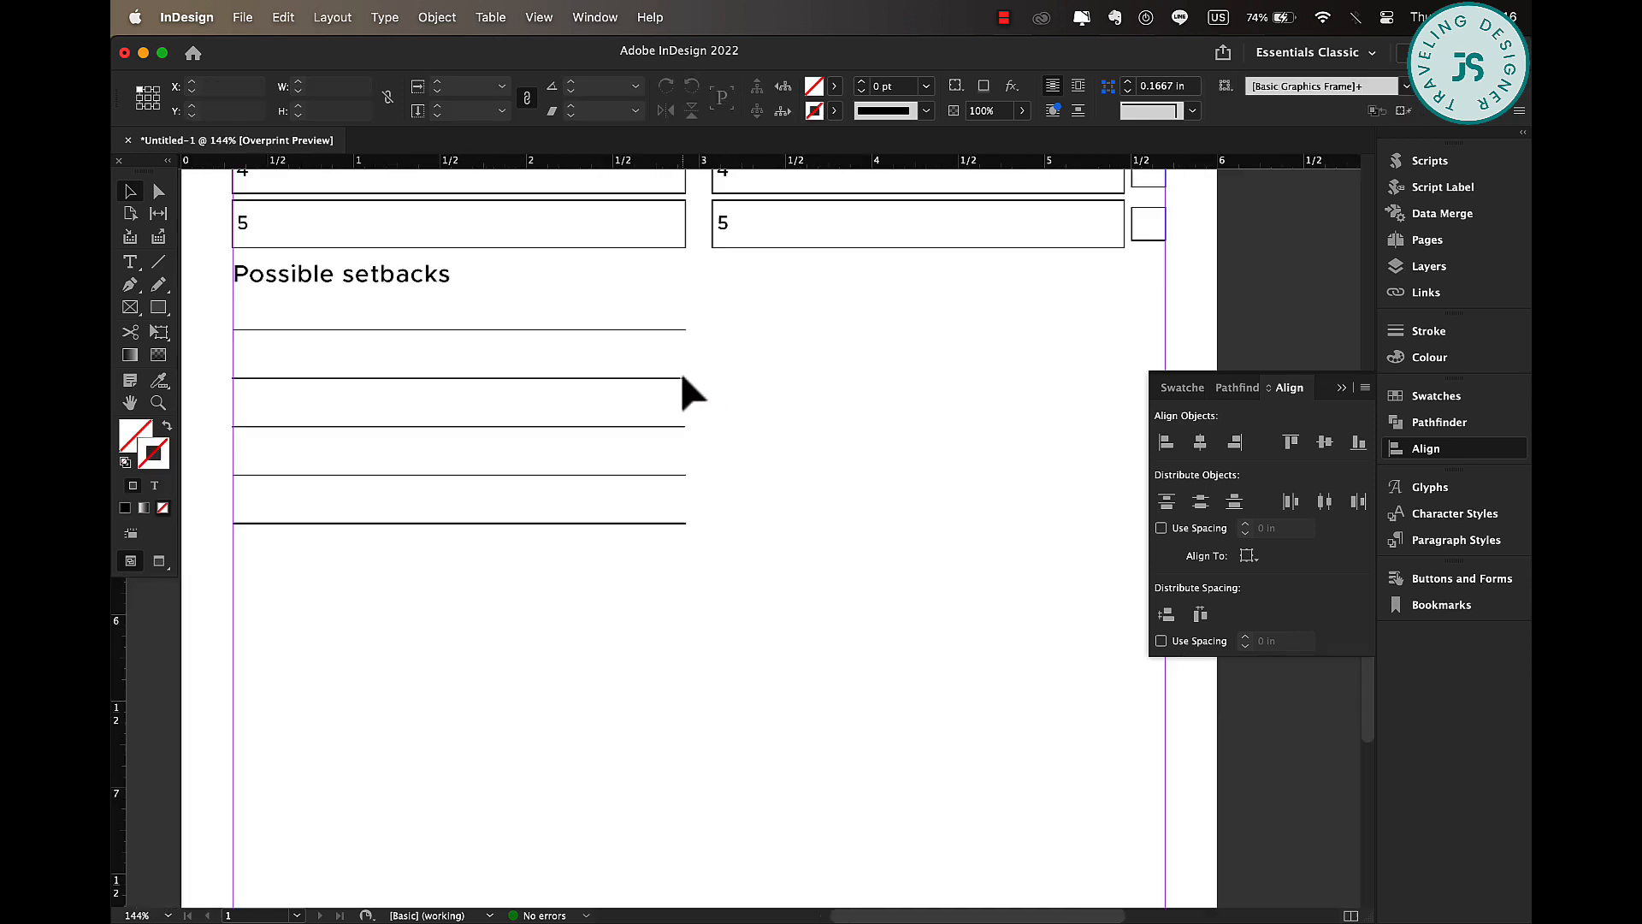
{"action": "left_click", "coordinate": [369, 286]}
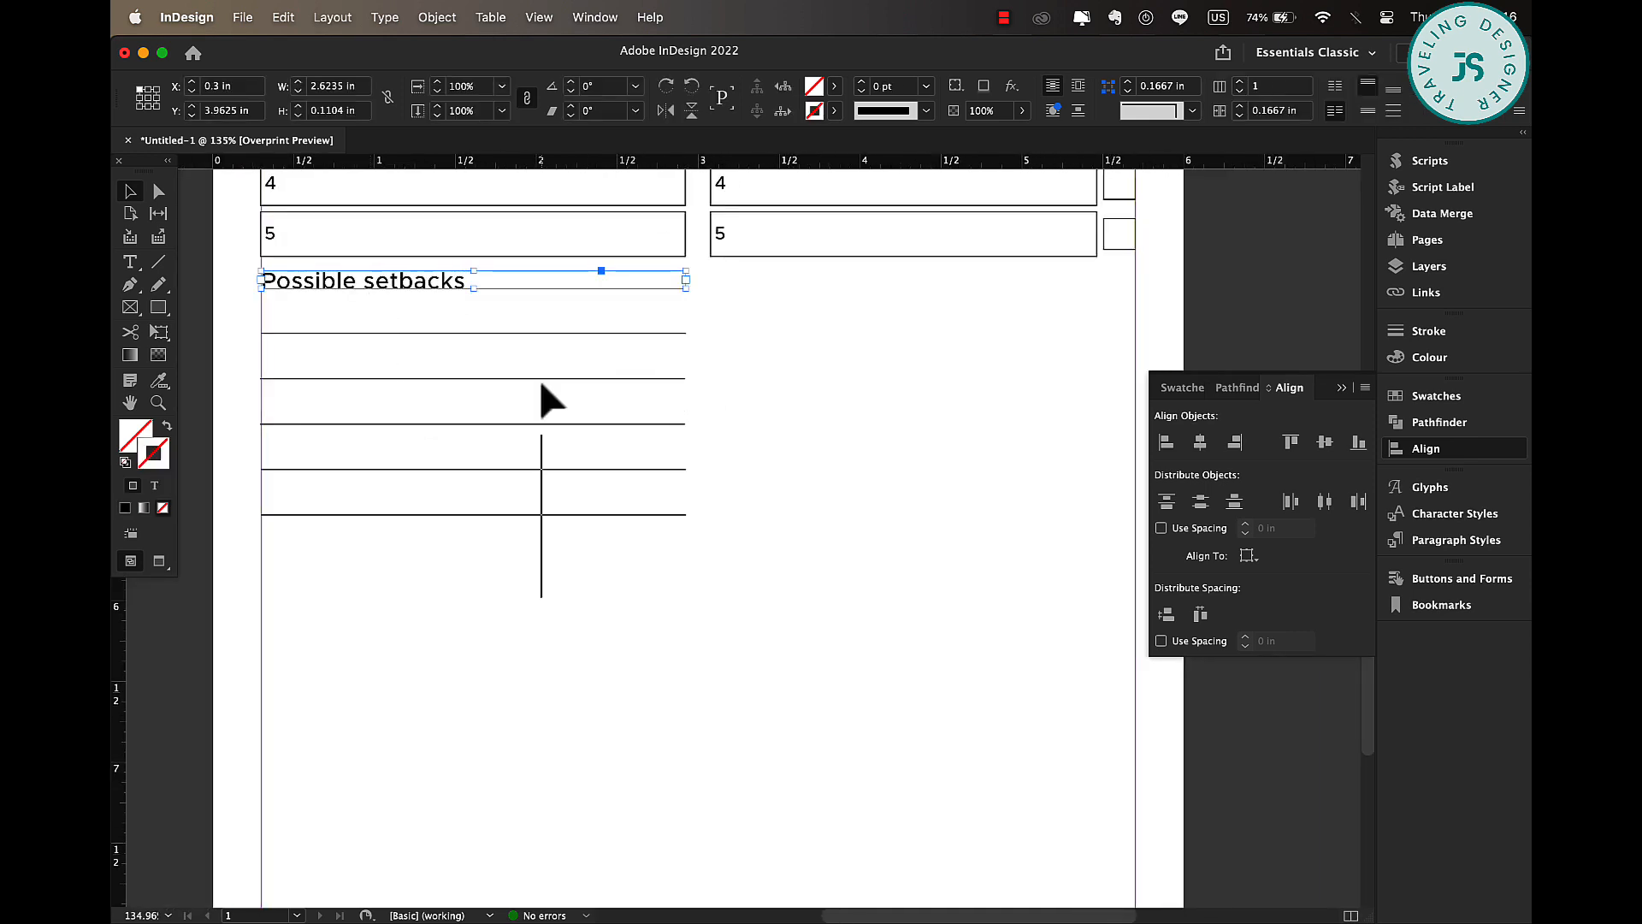
{"action": "left_click_drag", "start_coordinate": [542, 593], "coordinate": [804, 304]}
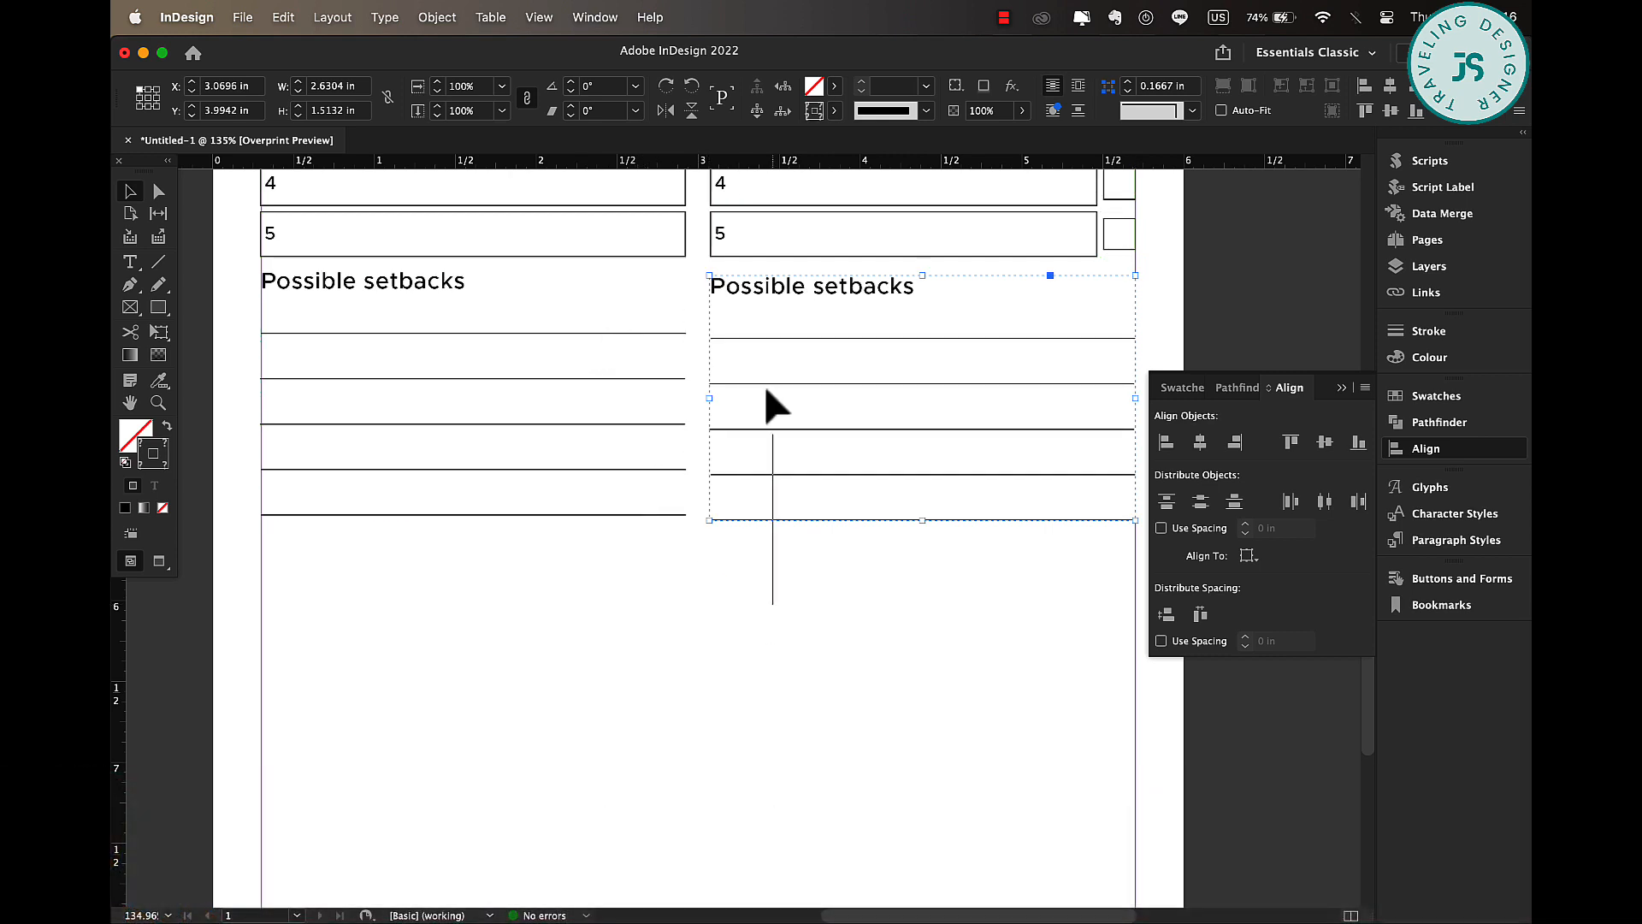
{"action": "left_click", "coordinate": [483, 327], "text": "shift"}
{"action": "left_click", "coordinate": [1291, 442]}
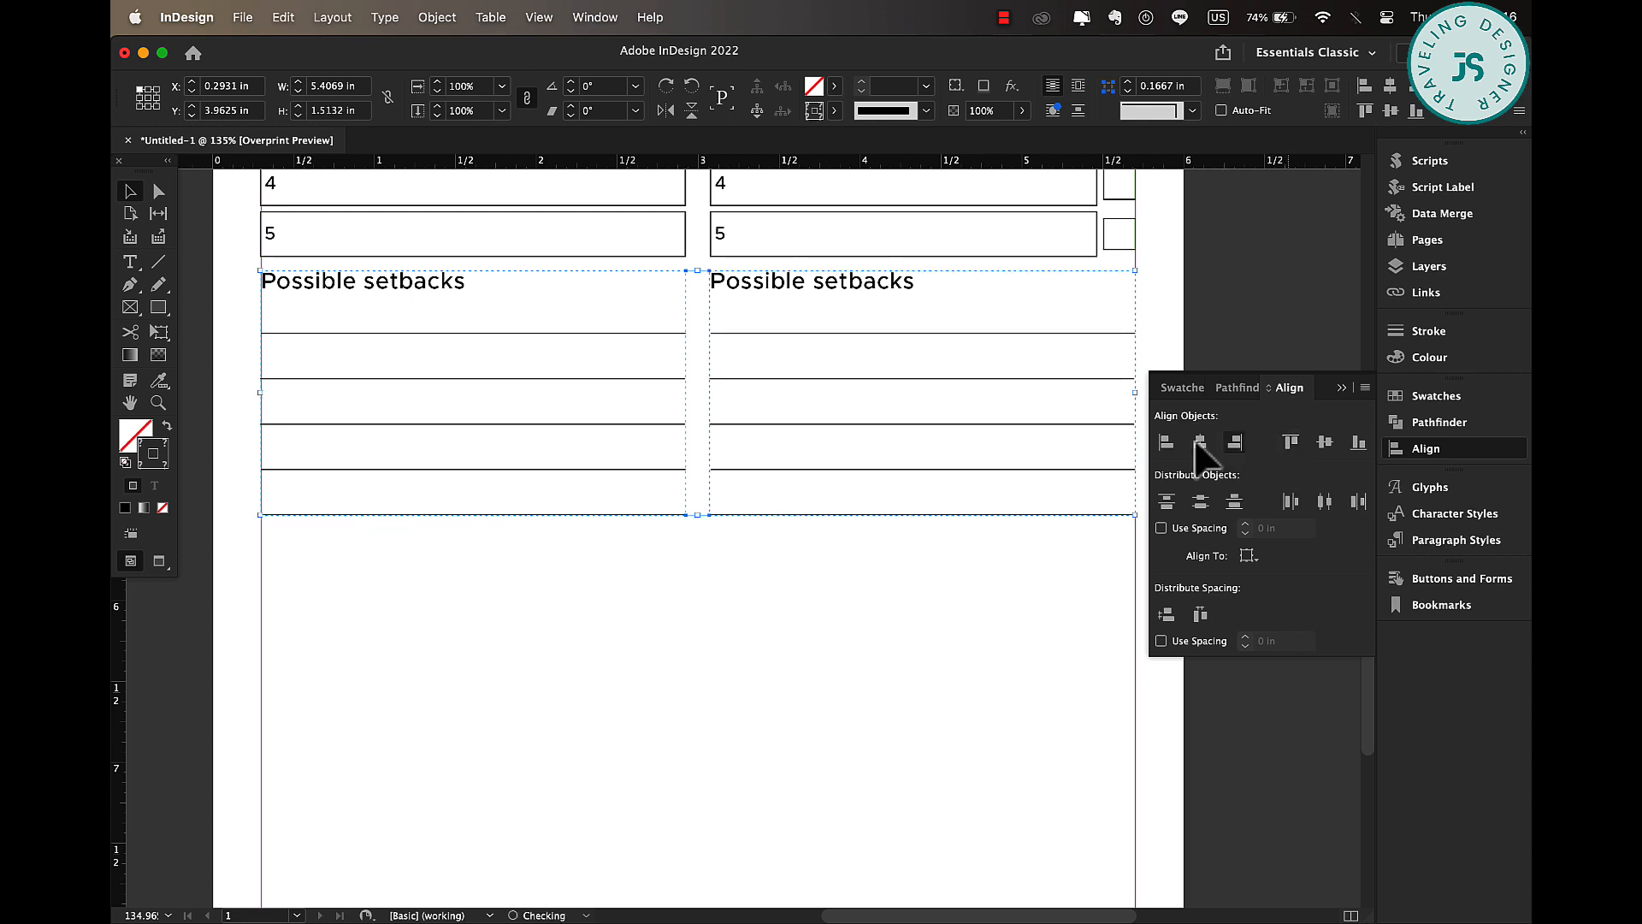
- Change the right-hand group's heading to "How to overcome them"
{"action": "left_click", "coordinate": [874, 290]}
{"action": "triple_click", "coordinate": [882, 285]}
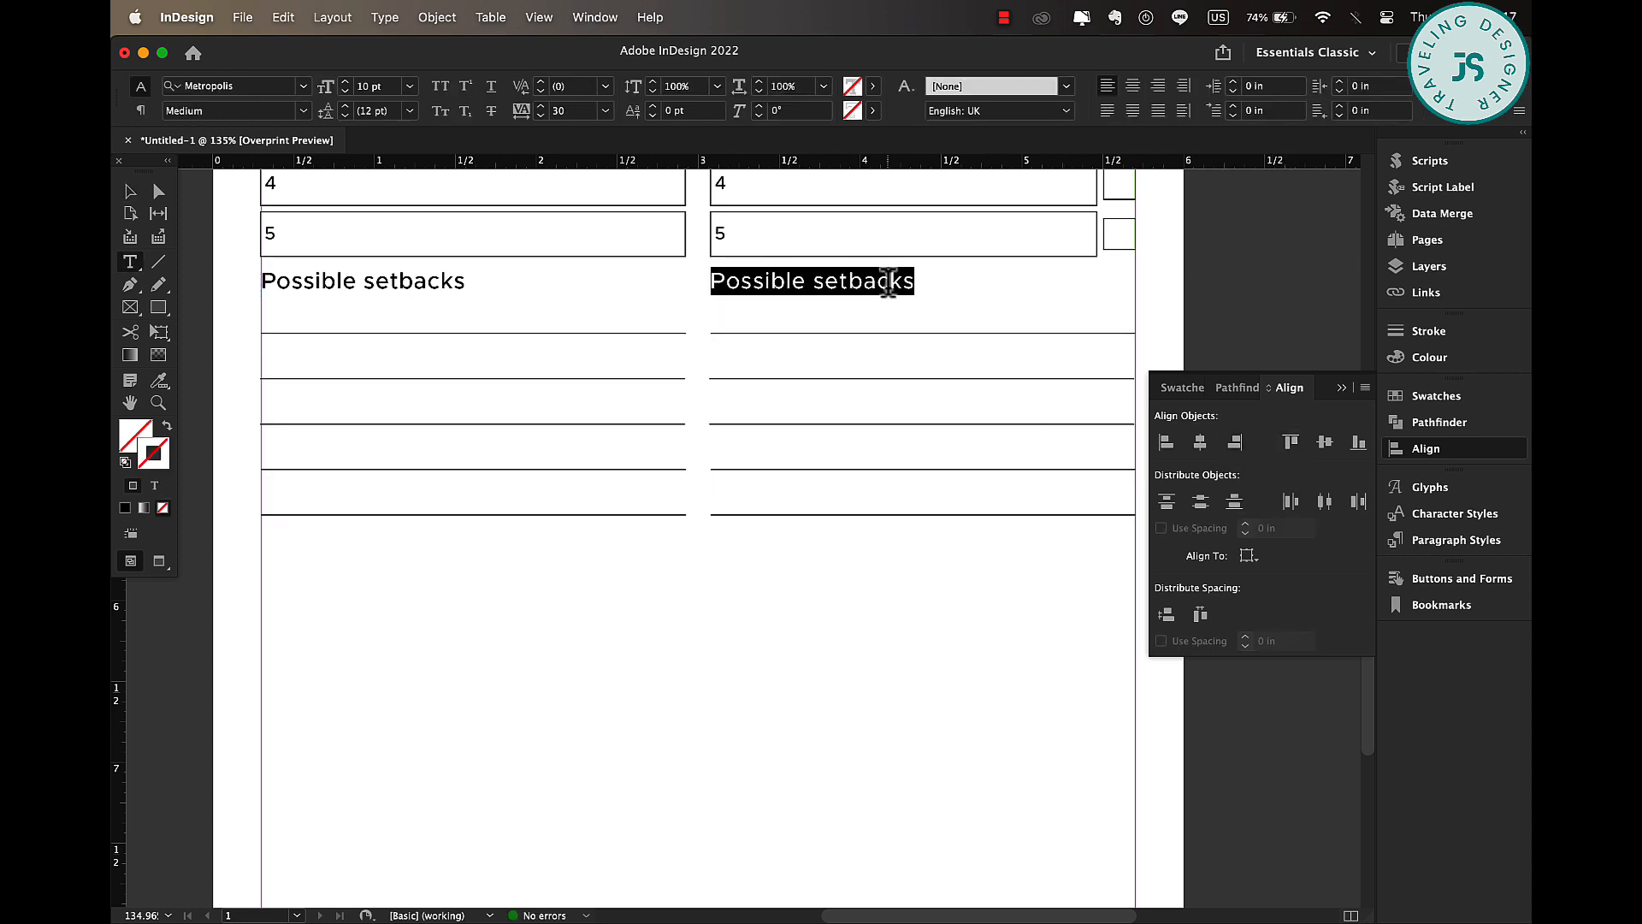
{"action": "type", "text": "How to overcome them"}
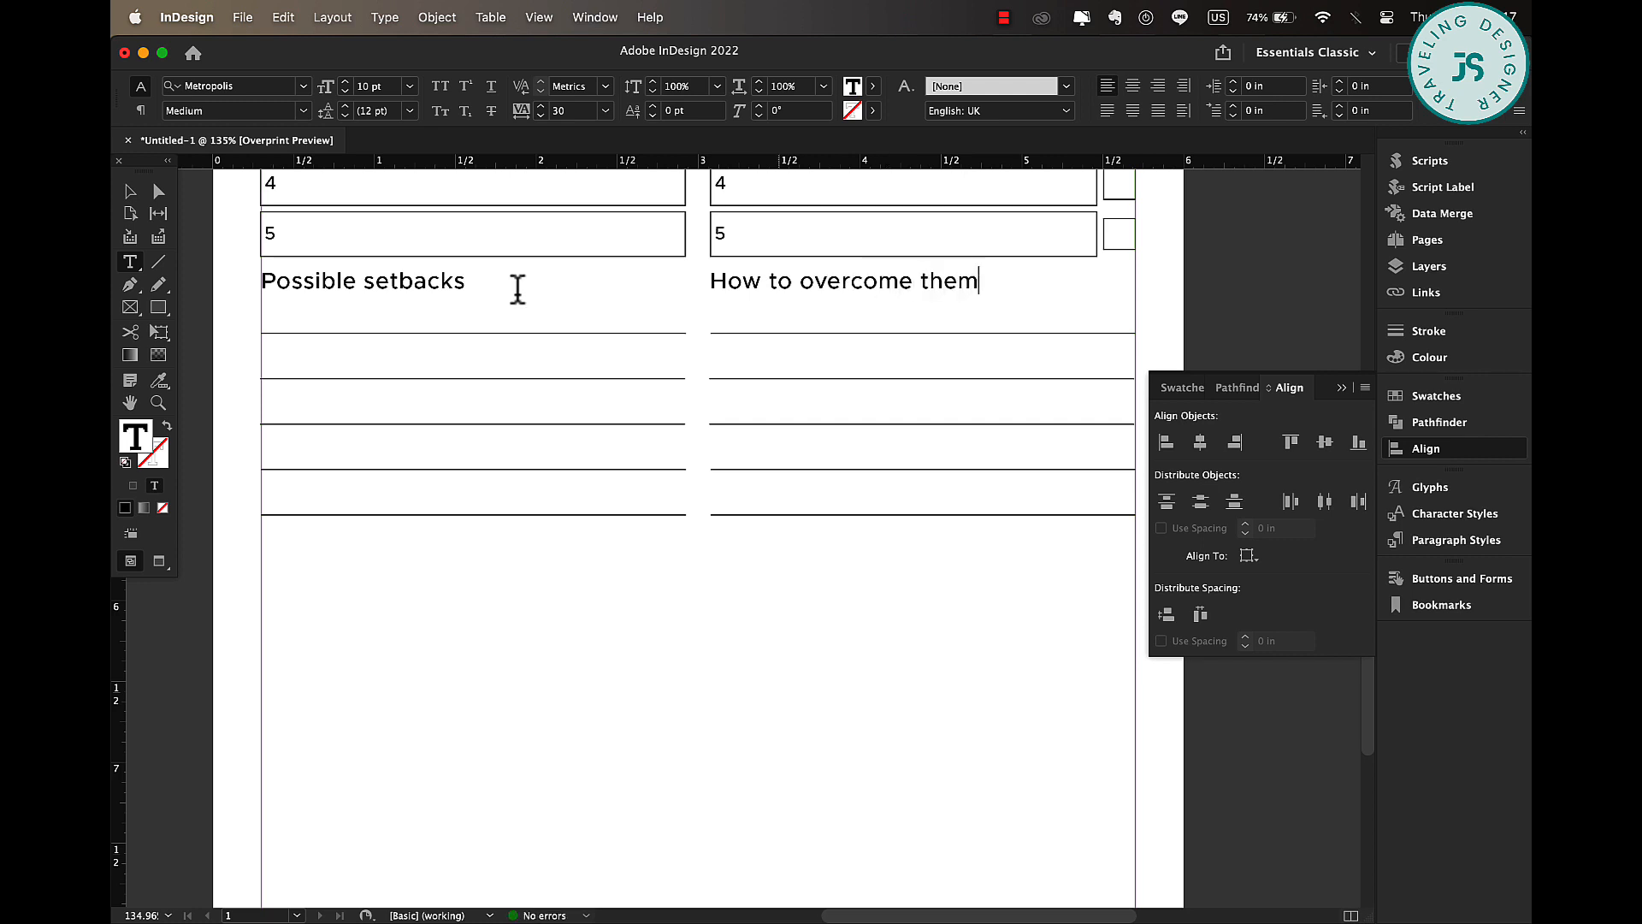
{"action": "left_click", "coordinate": [128, 192]}
- Draw a square of about 0.37 in below the setbacks lines near the left margin
{"action": "scroll", "coordinate": [633, 696], "scroll_direction": "down", "scroll_amount": 3}
{"action": "scroll", "coordinate": [633, 696], "scroll_direction": "right", "scroll_amount": 1}
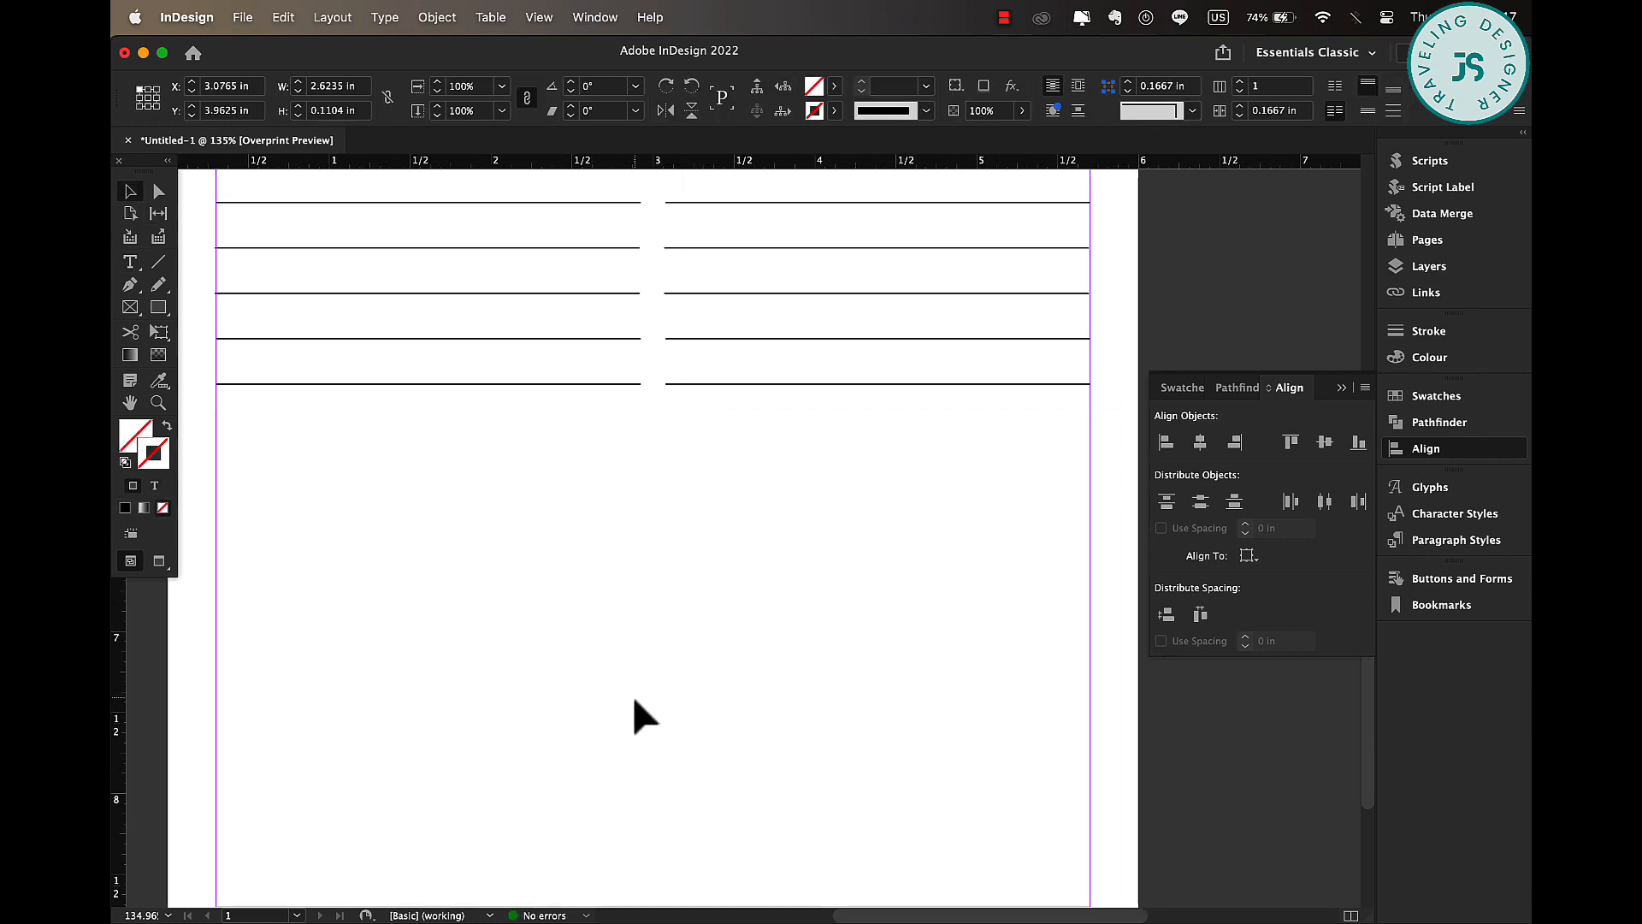
{"action": "scroll", "coordinate": [633, 695], "scroll_direction": "down", "scroll_amount": 5}
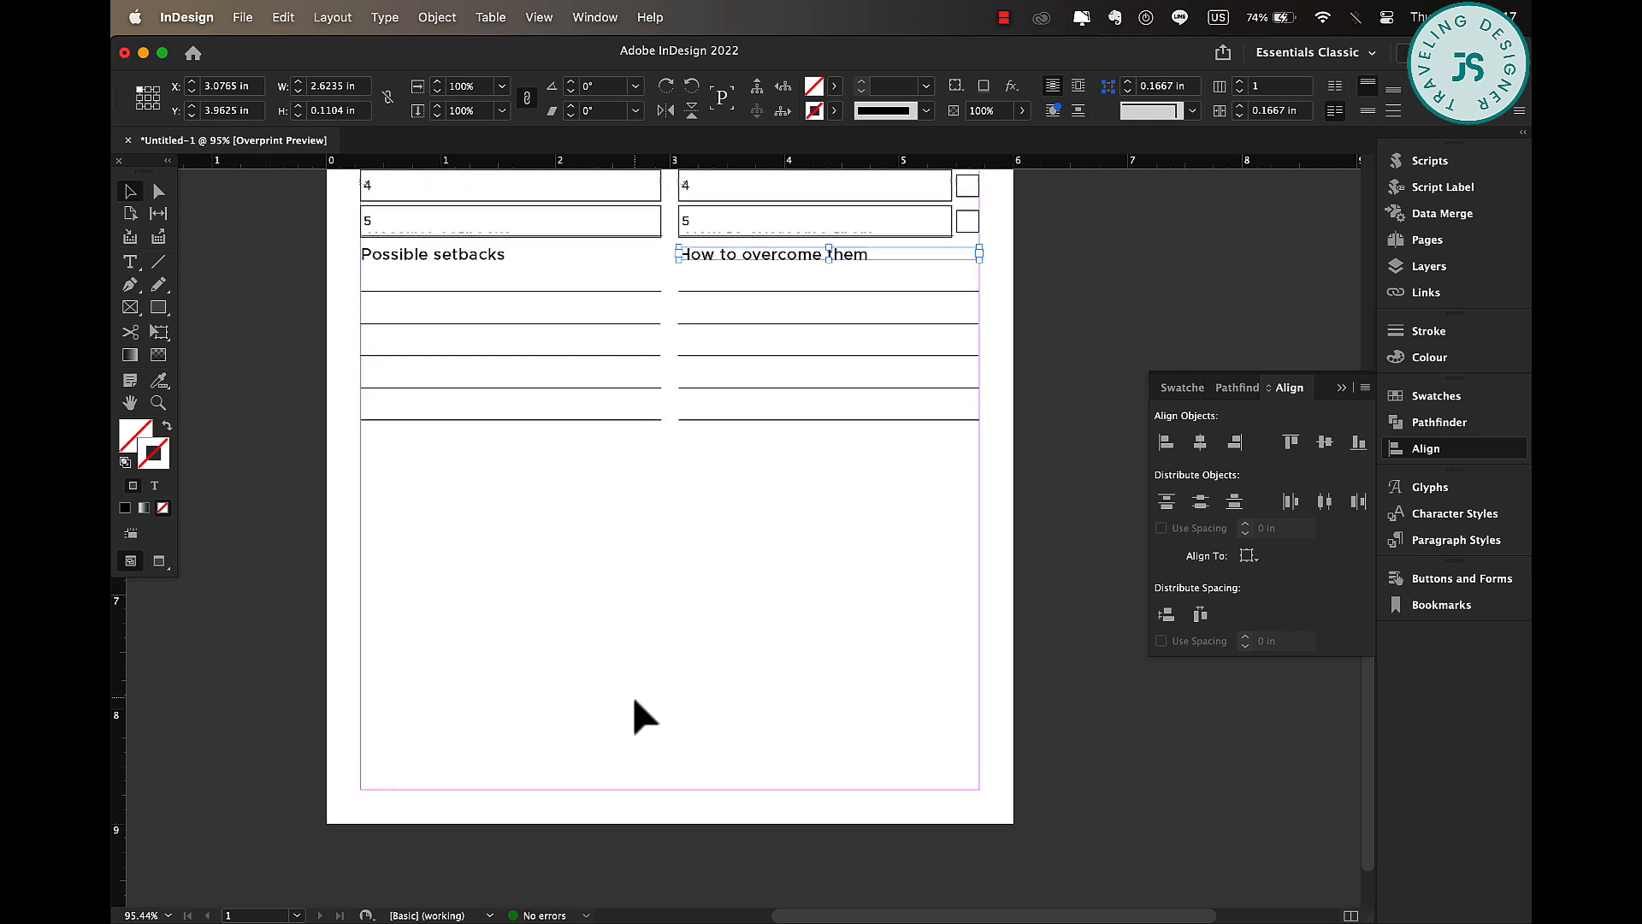
{"action": "scroll", "coordinate": [634, 698], "scroll_direction": "up", "scroll_amount": 2}
{"action": "scroll", "coordinate": [634, 699], "scroll_direction": "left", "scroll_amount": 1}
{"action": "scroll", "coordinate": [633, 695], "scroll_direction": "down", "scroll_amount": 1}
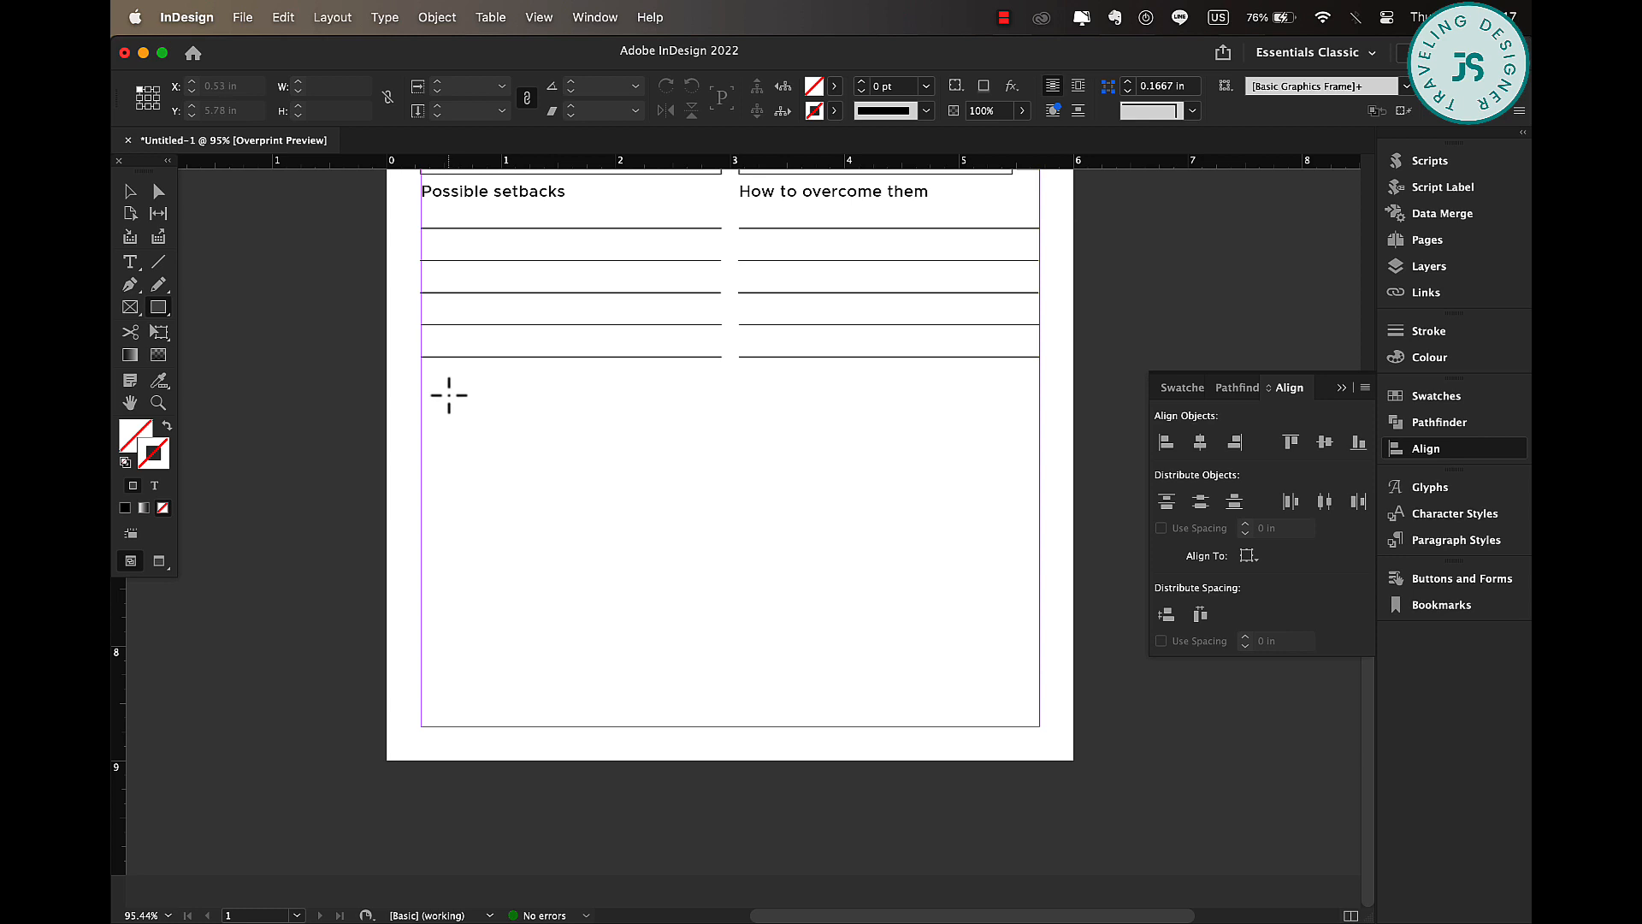
{"action": "left_click_drag", "start_coordinate": [447, 393], "coordinate": [506, 436]}
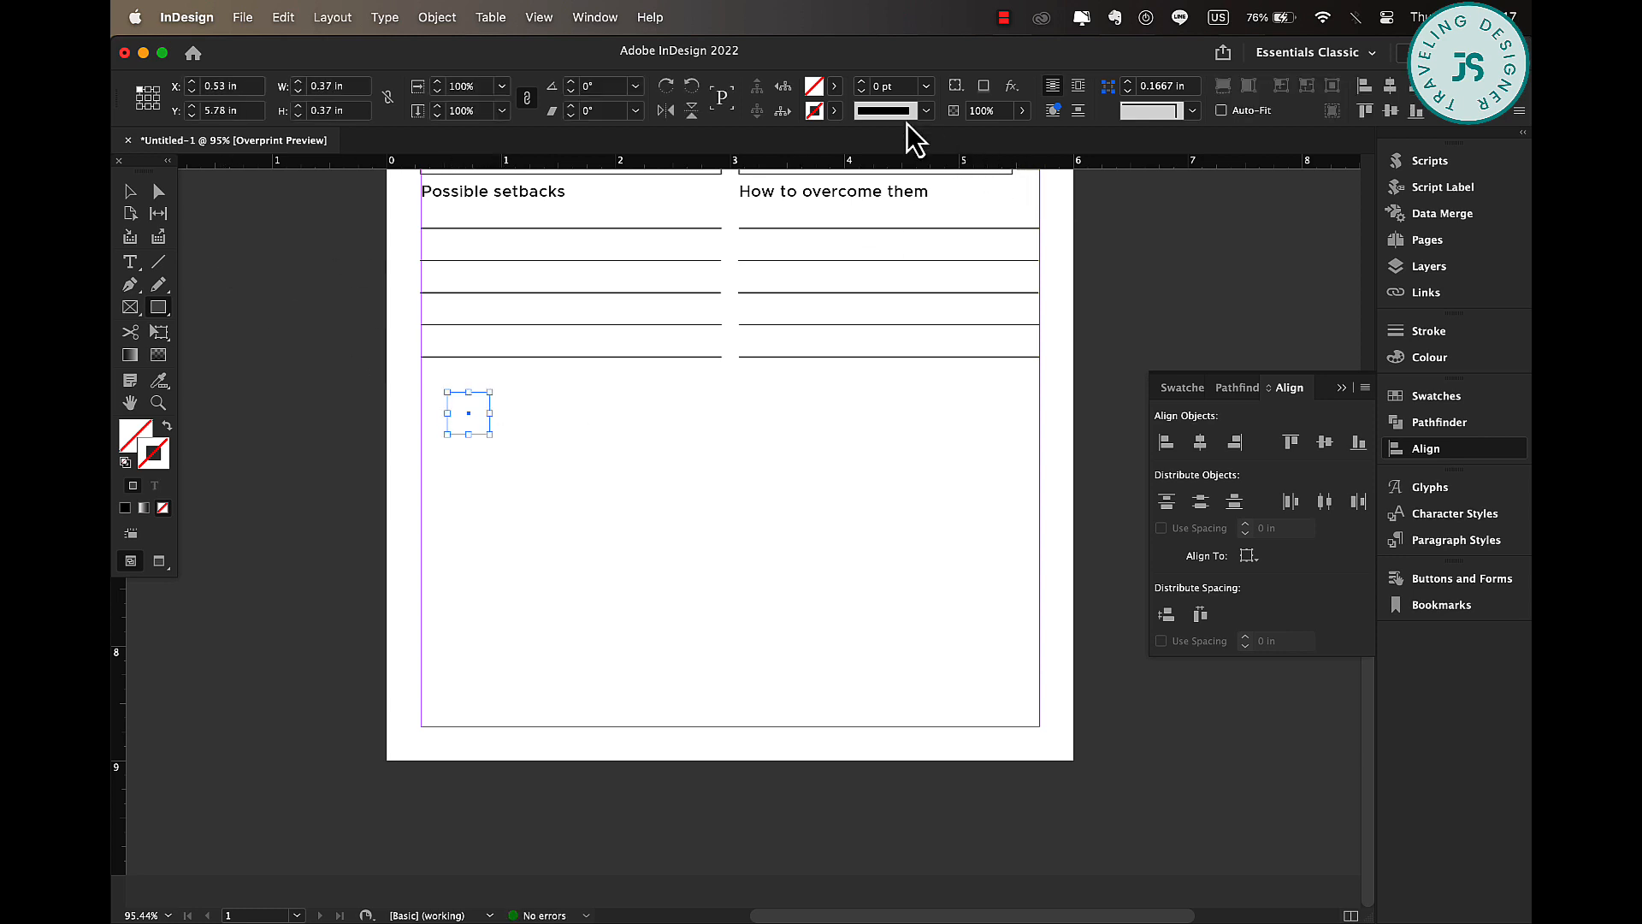
- Fill the square with the green swatch C=55 M=23 Y=52 K=26 at a 30% tint
{"action": "left_click", "coordinate": [834, 86]}
{"action": "scroll", "coordinate": [685, 264], "scroll_direction": "down", "scroll_amount": 2}
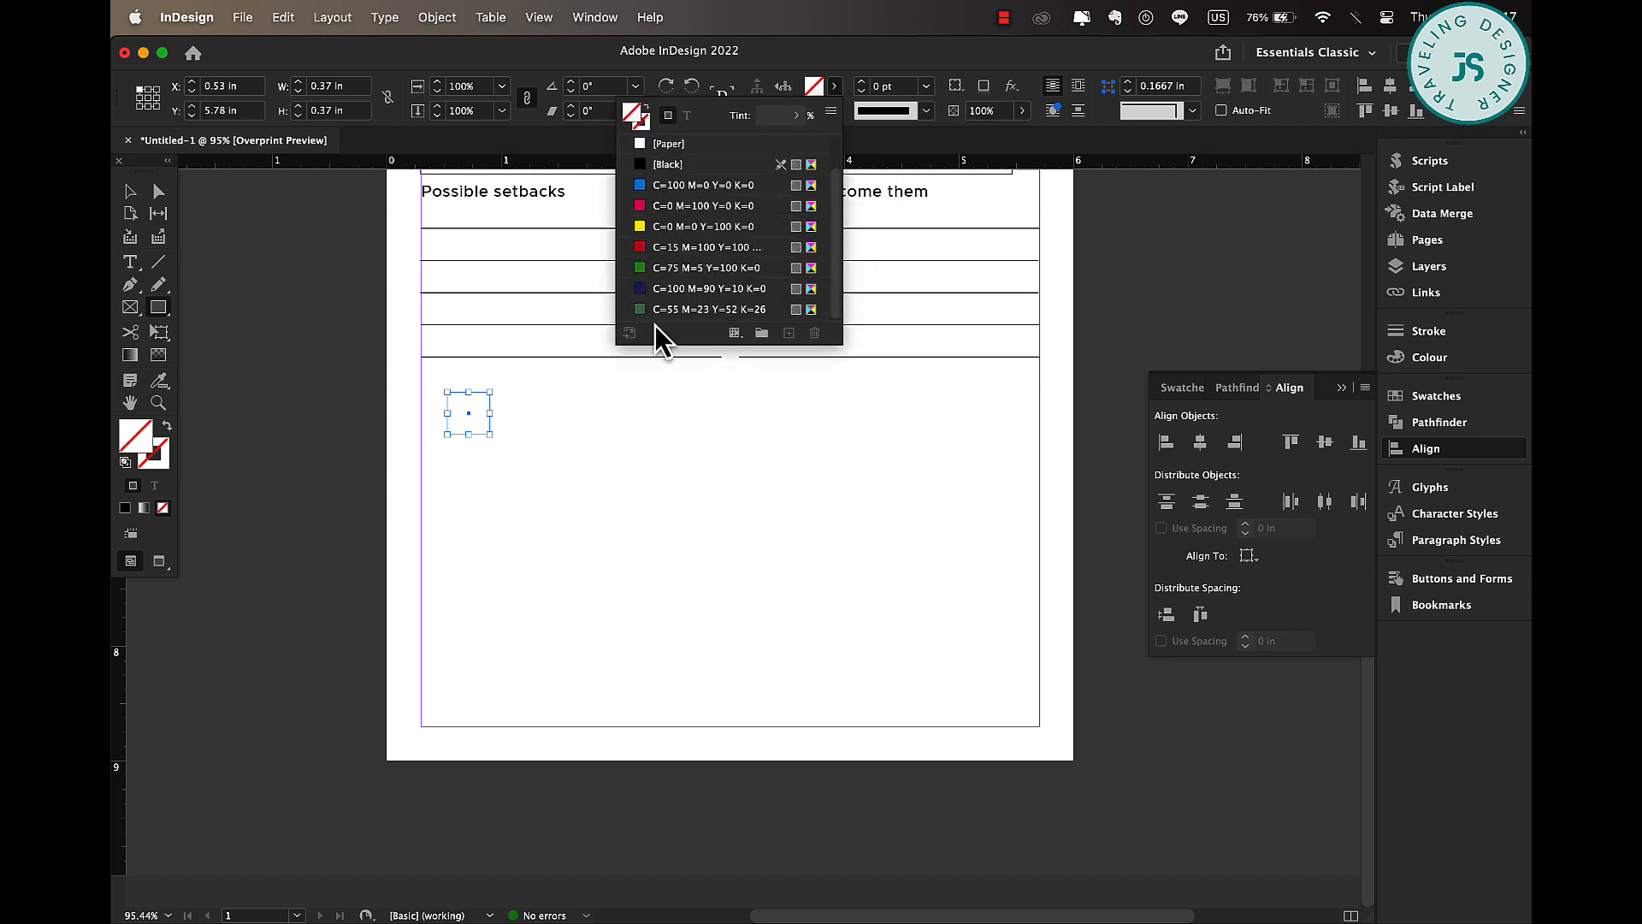
{"action": "left_click", "coordinate": [656, 311]}
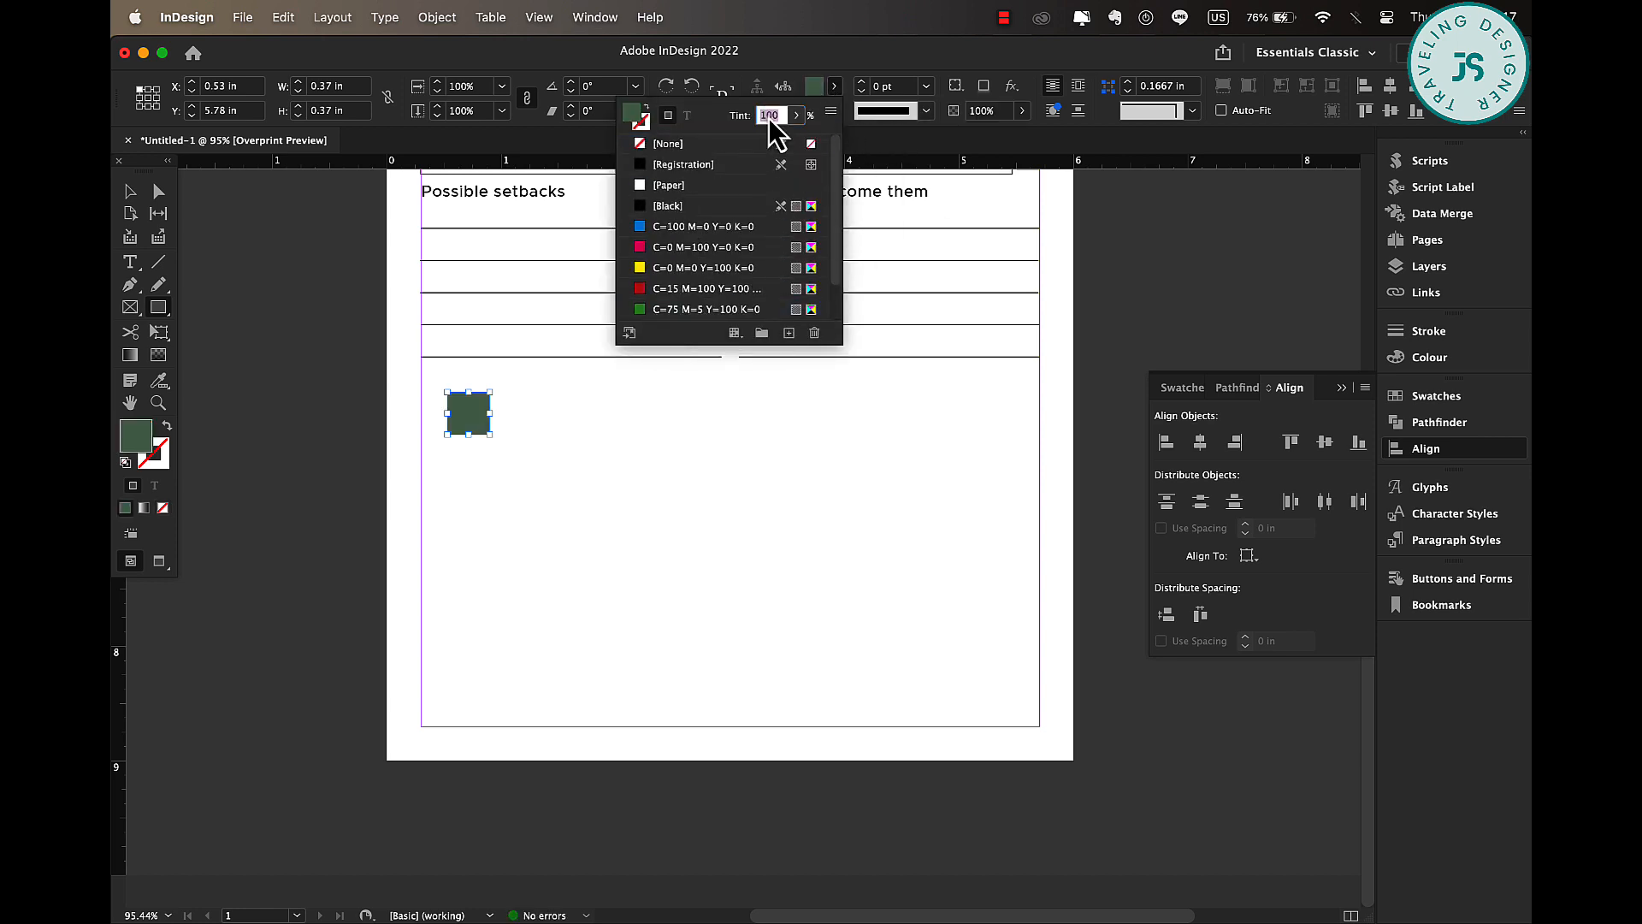
{"action": "type", "text": "30"}
{"action": "key", "text": "Return"}
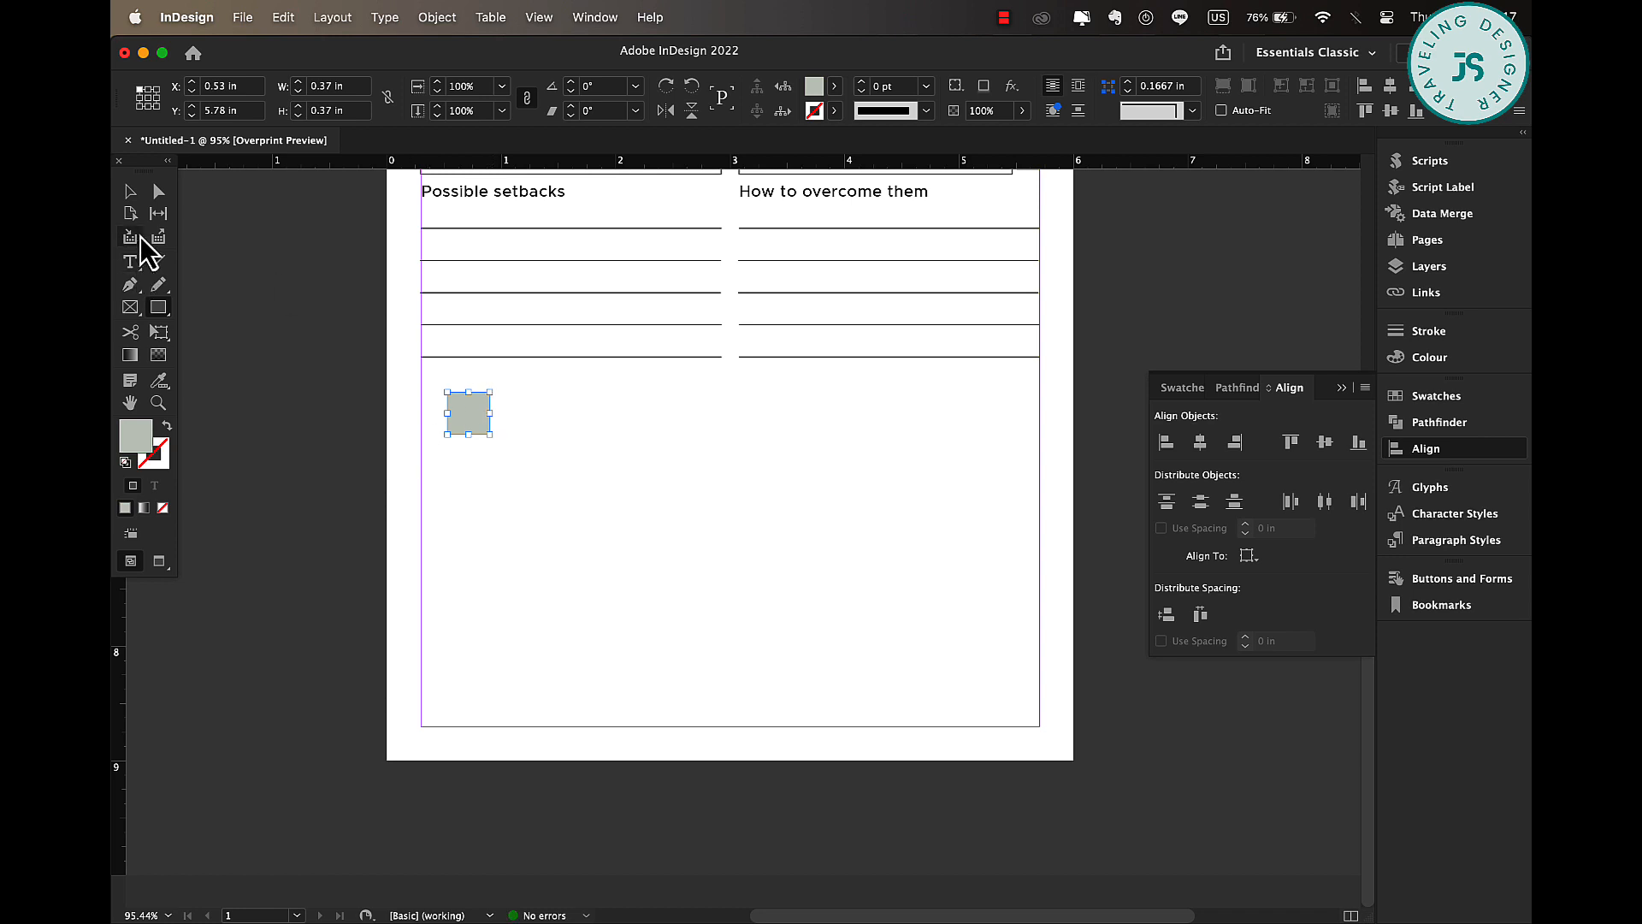
- Duplicate the green square across the page to make a row of seven and select the whole row
{"action": "left_click", "coordinate": [130, 193]}
{"action": "left_click_drag", "start_coordinate": [476, 426], "coordinate": [626, 421]}
{"action": "left_click_drag", "start_coordinate": [492, 418], "coordinate": [691, 424]}
{"action": "left_click", "coordinate": [787, 514]}
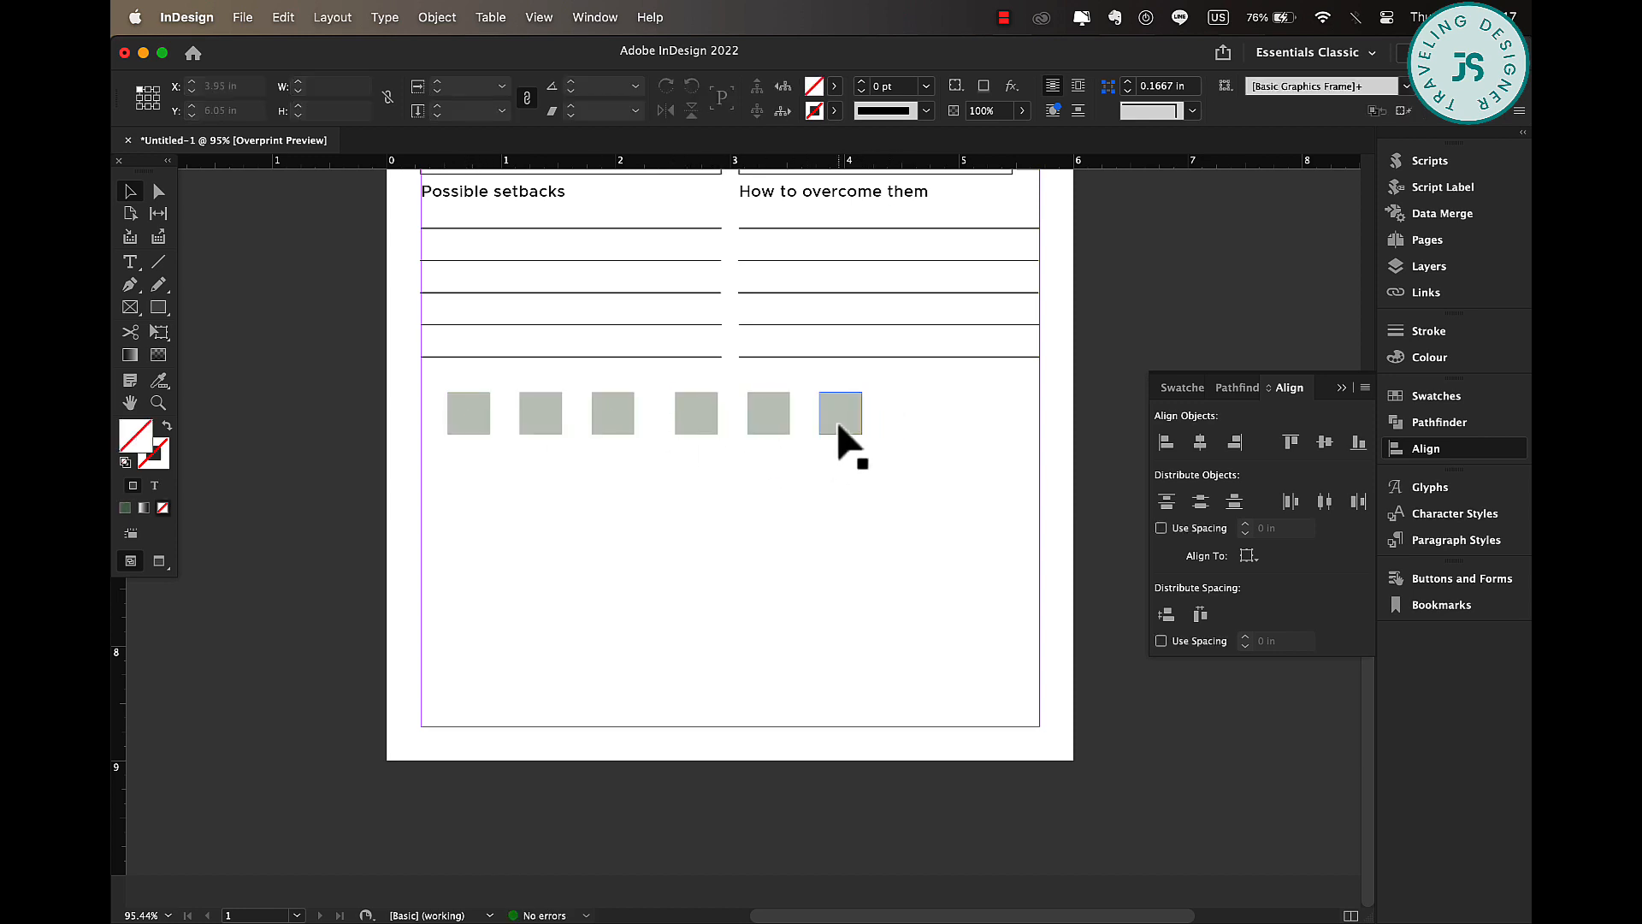
{"action": "left_click_drag", "start_coordinate": [839, 427], "coordinate": [436, 405]}
{"action": "left_click", "coordinate": [987, 478]}
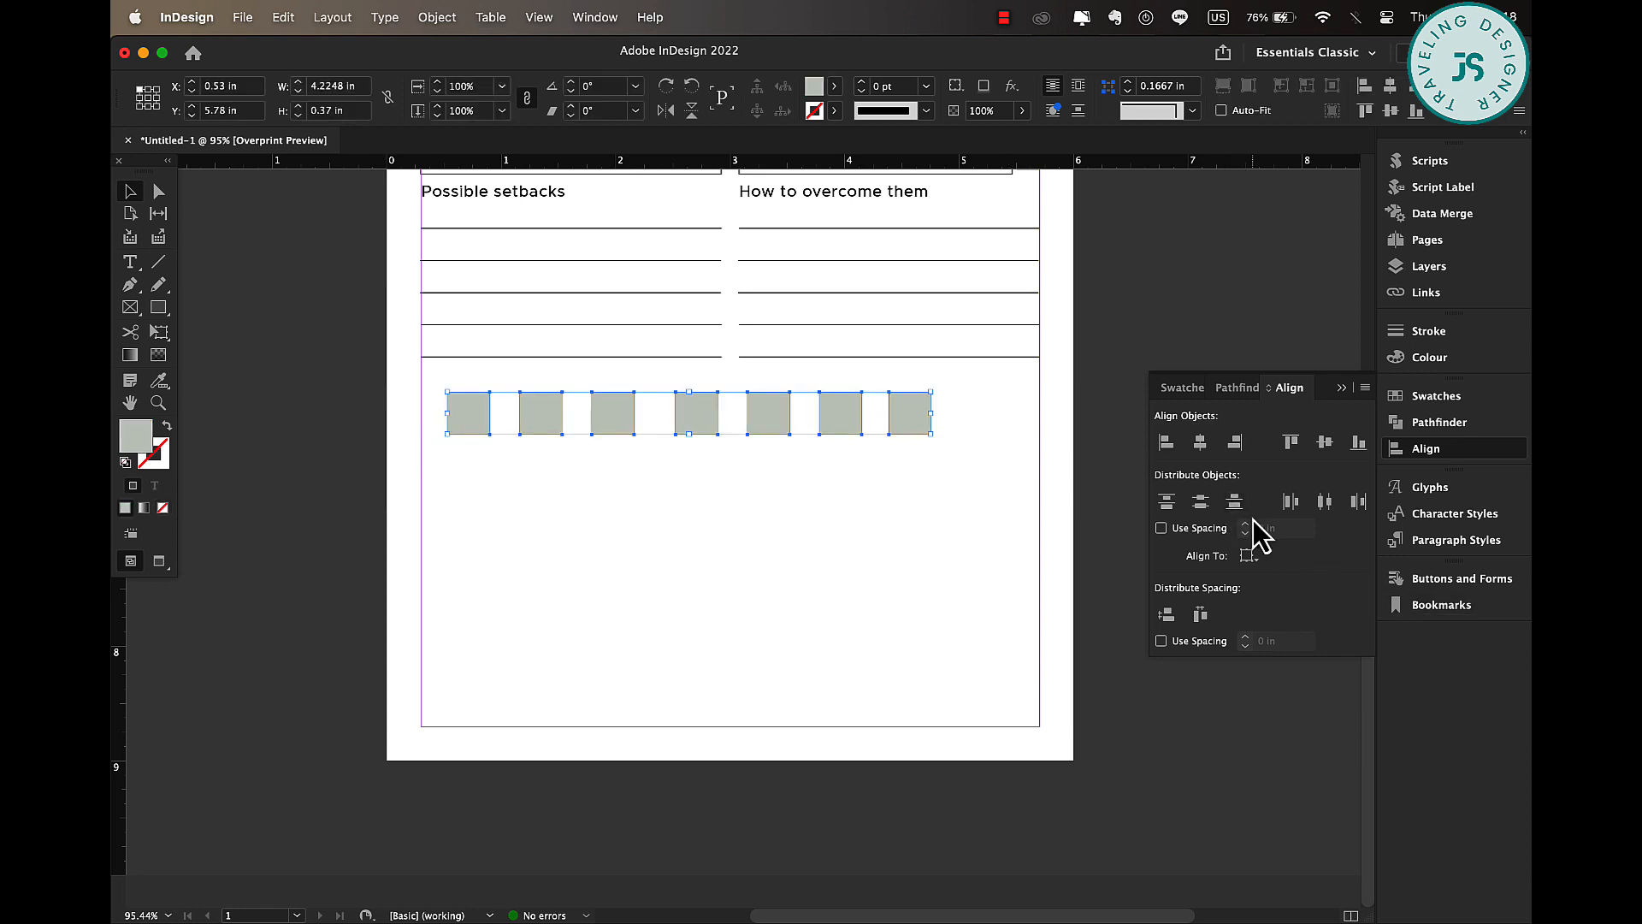
- Distribute the seven squares with equal horizontal spacing and move the row to roughly midway between the page margins
{"action": "left_click", "coordinate": [1198, 614]}
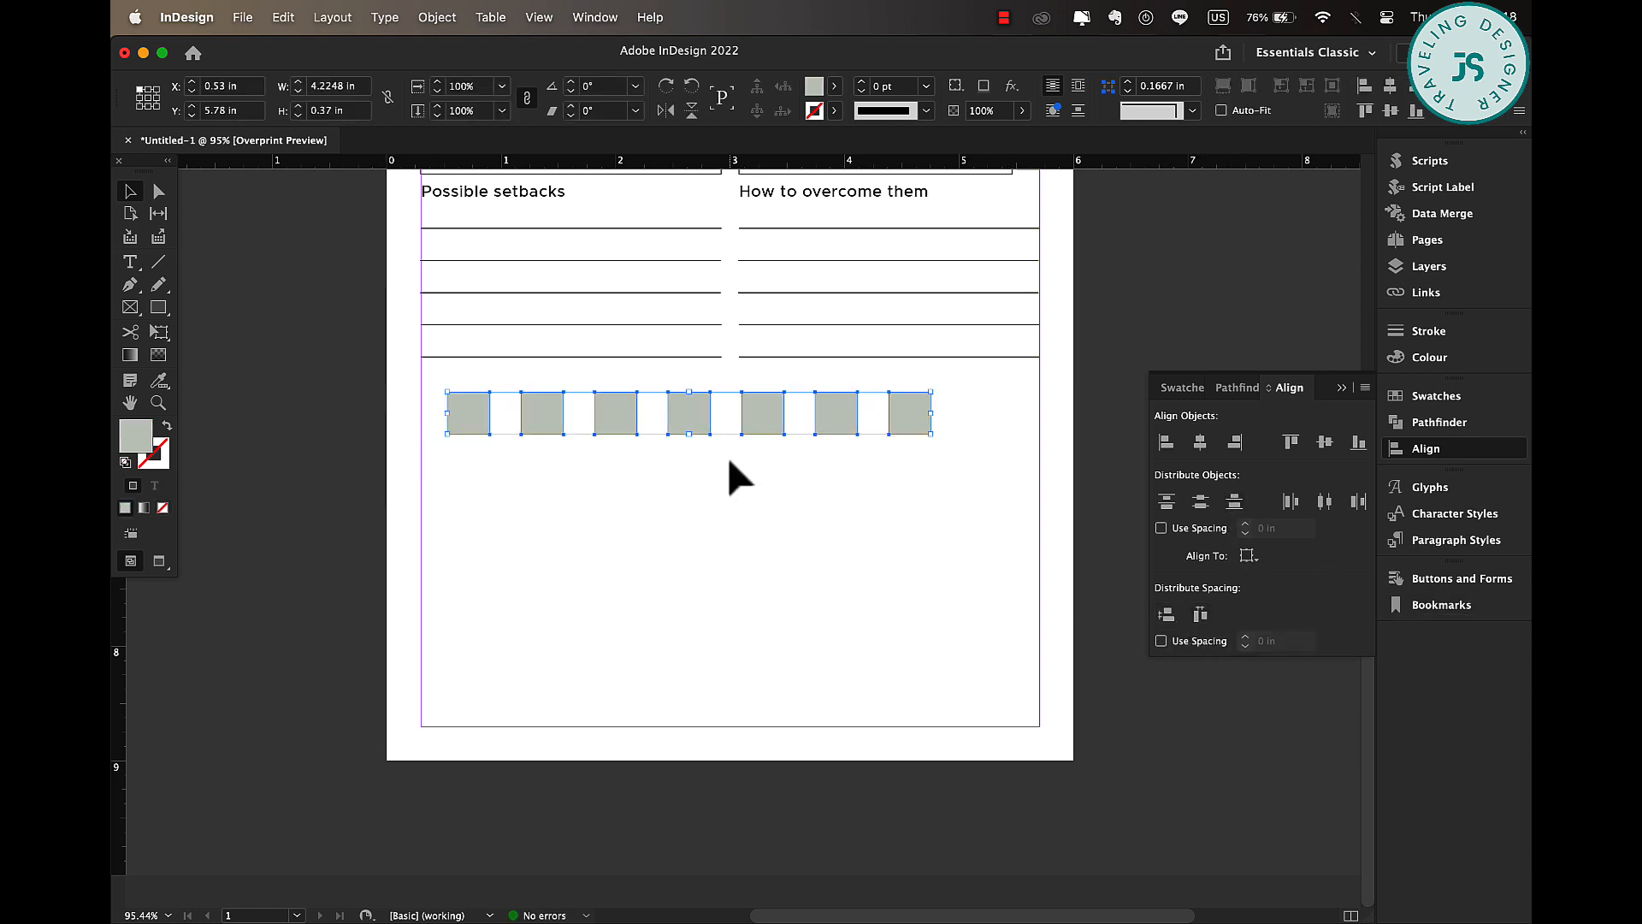
{"action": "left_click_drag", "start_coordinate": [909, 431], "coordinate": [942, 431]}
{"action": "left_click", "coordinate": [896, 554]}
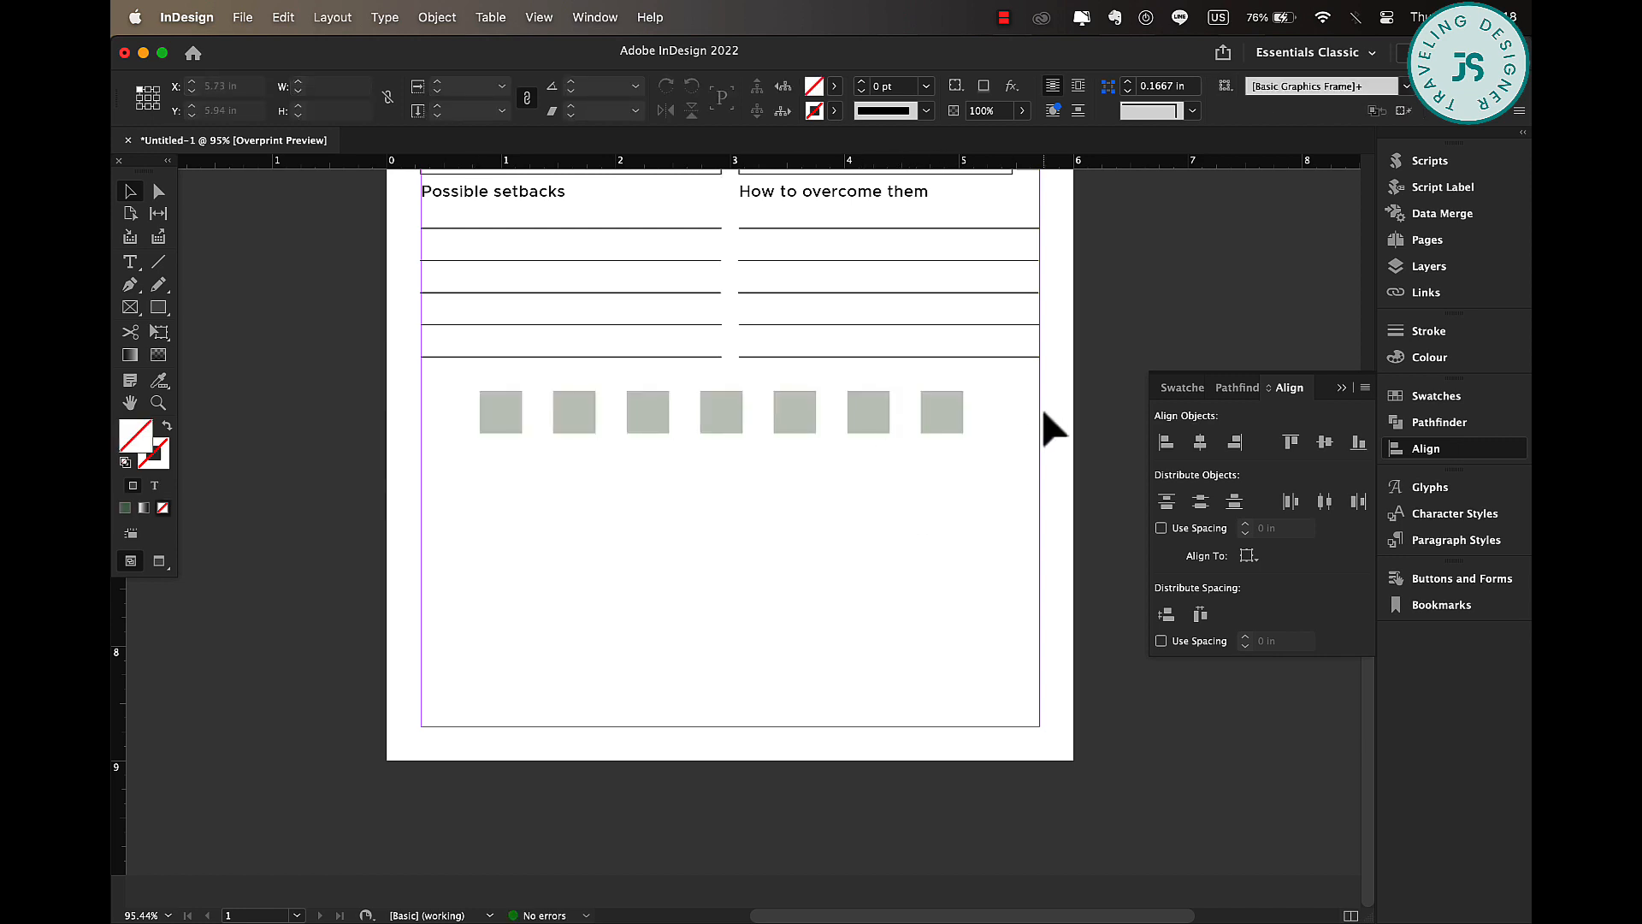
{"action": "left_click_drag", "start_coordinate": [1037, 411], "coordinate": [886, 514]}
{"action": "scroll", "coordinate": [886, 513], "scroll_direction": "up", "scroll_amount": 3}
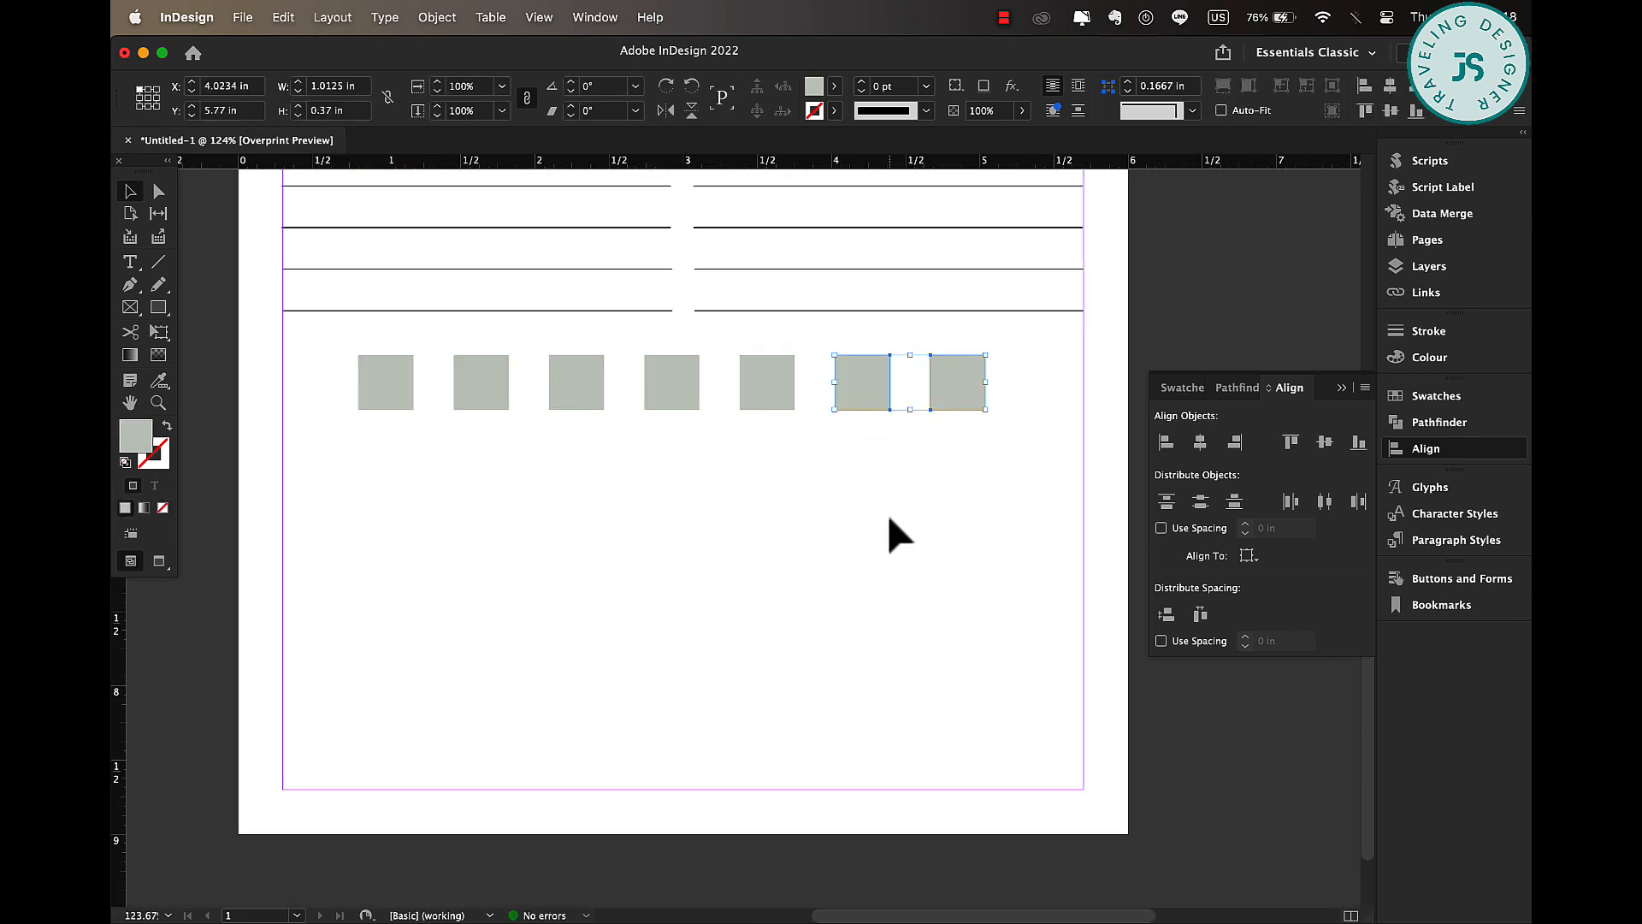
{"action": "left_click", "coordinate": [889, 519]}
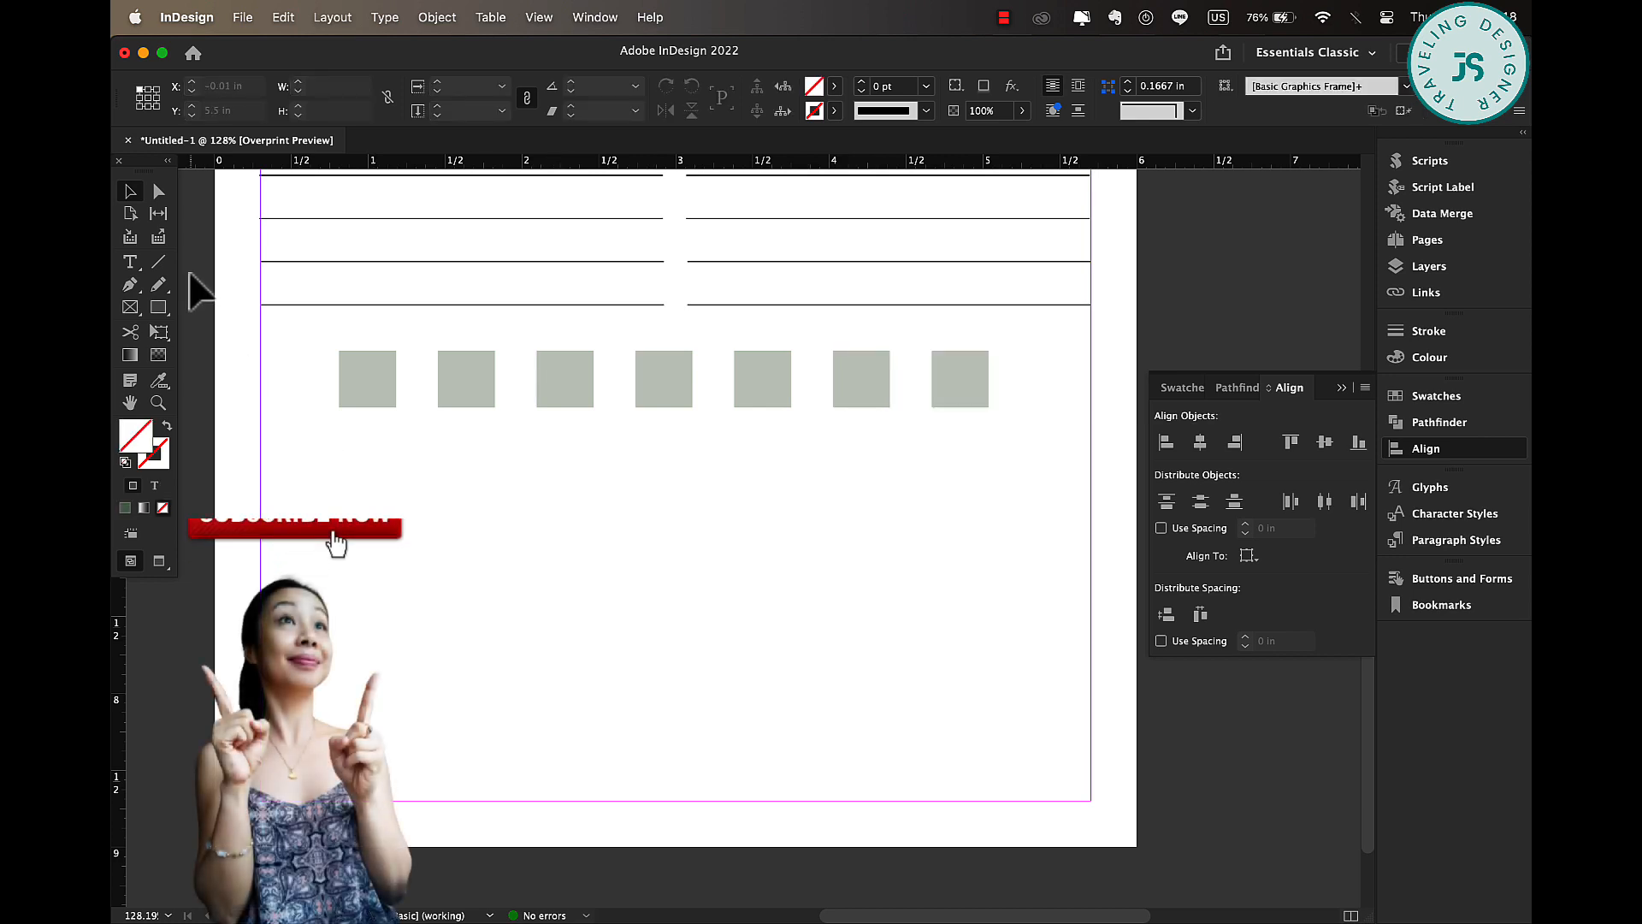
- Draw a horizontal line about 4.36 in long through the centres of the seven squares with a 0.75 pt green stroke
{"action": "left_click", "coordinate": [159, 262]}
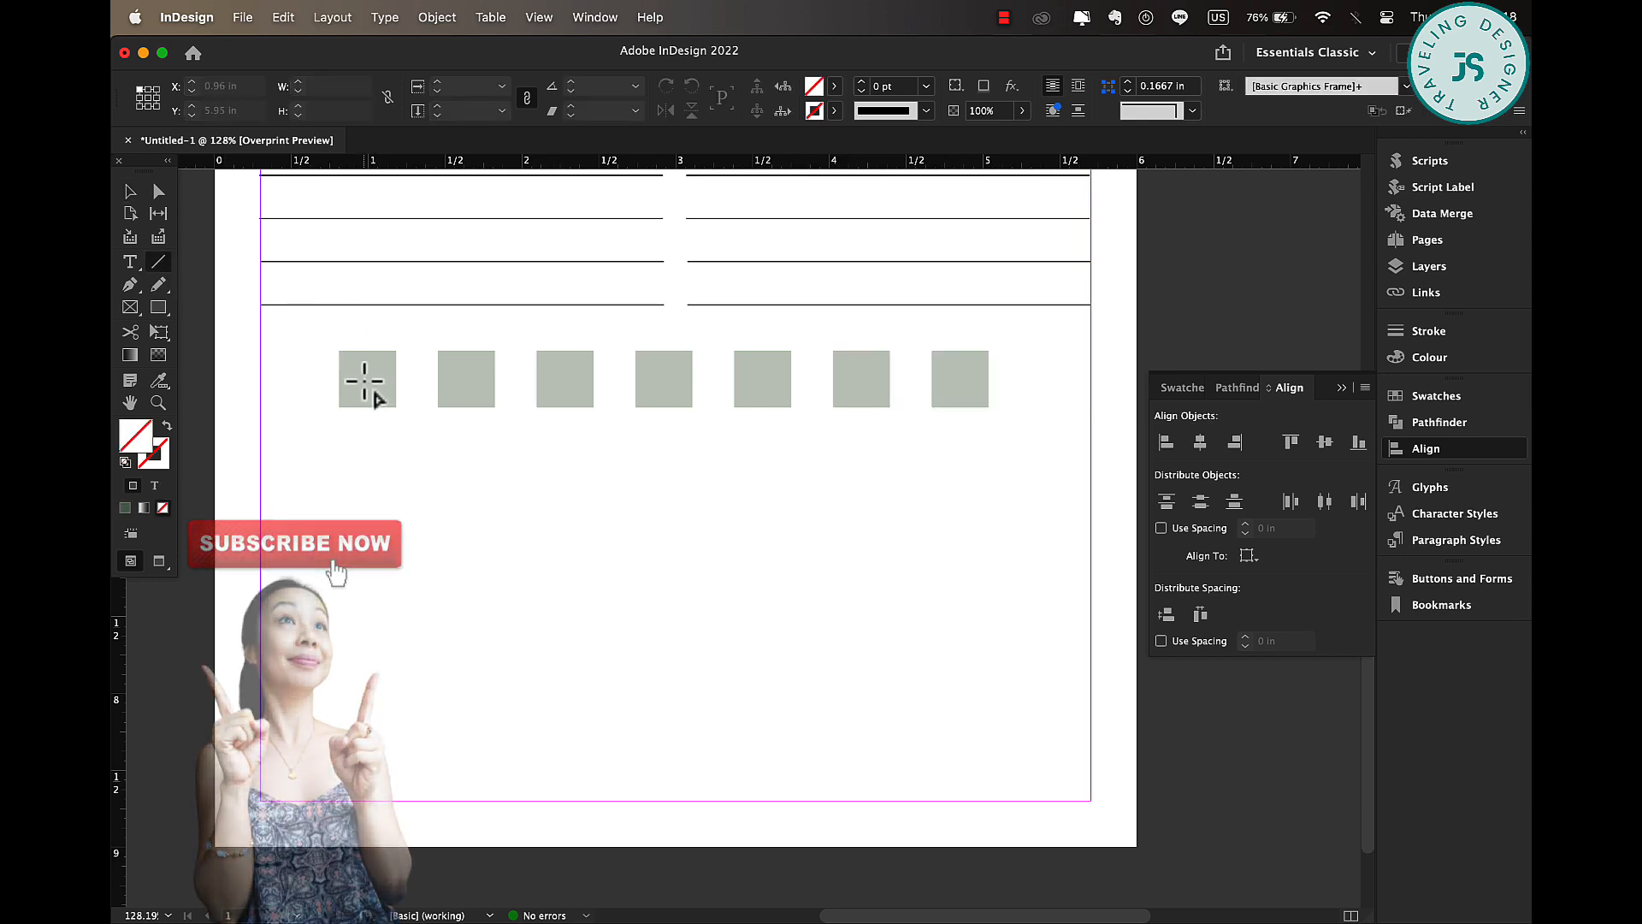
{"action": "left_click_drag", "start_coordinate": [373, 379], "coordinate": [1040, 379]}
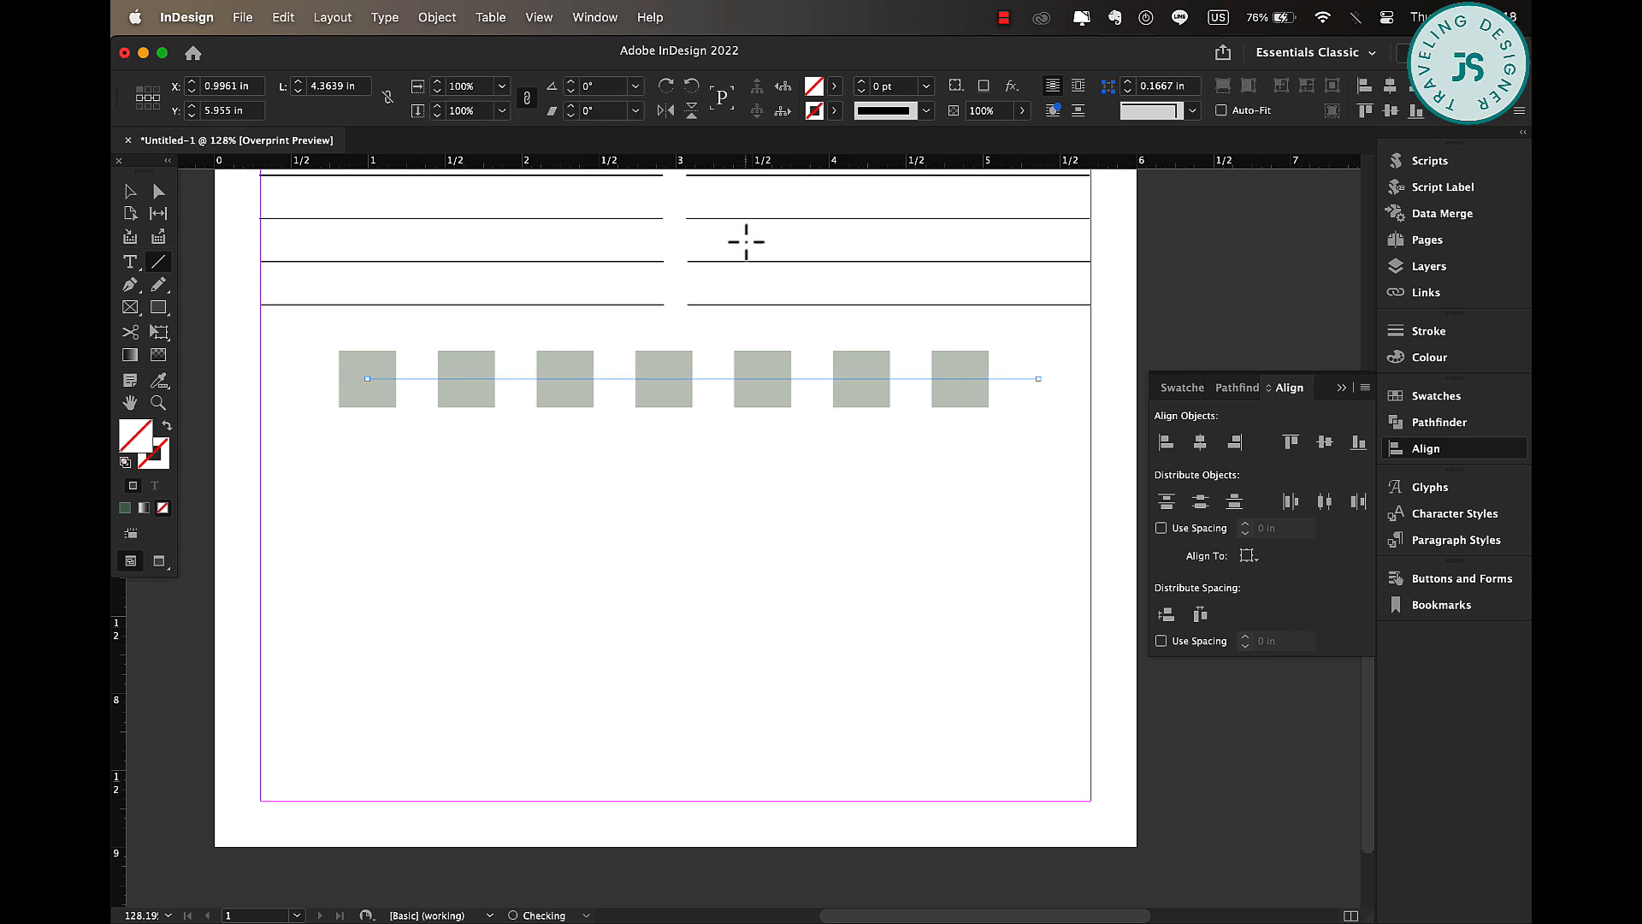
{"action": "left_click", "coordinate": [927, 85]}
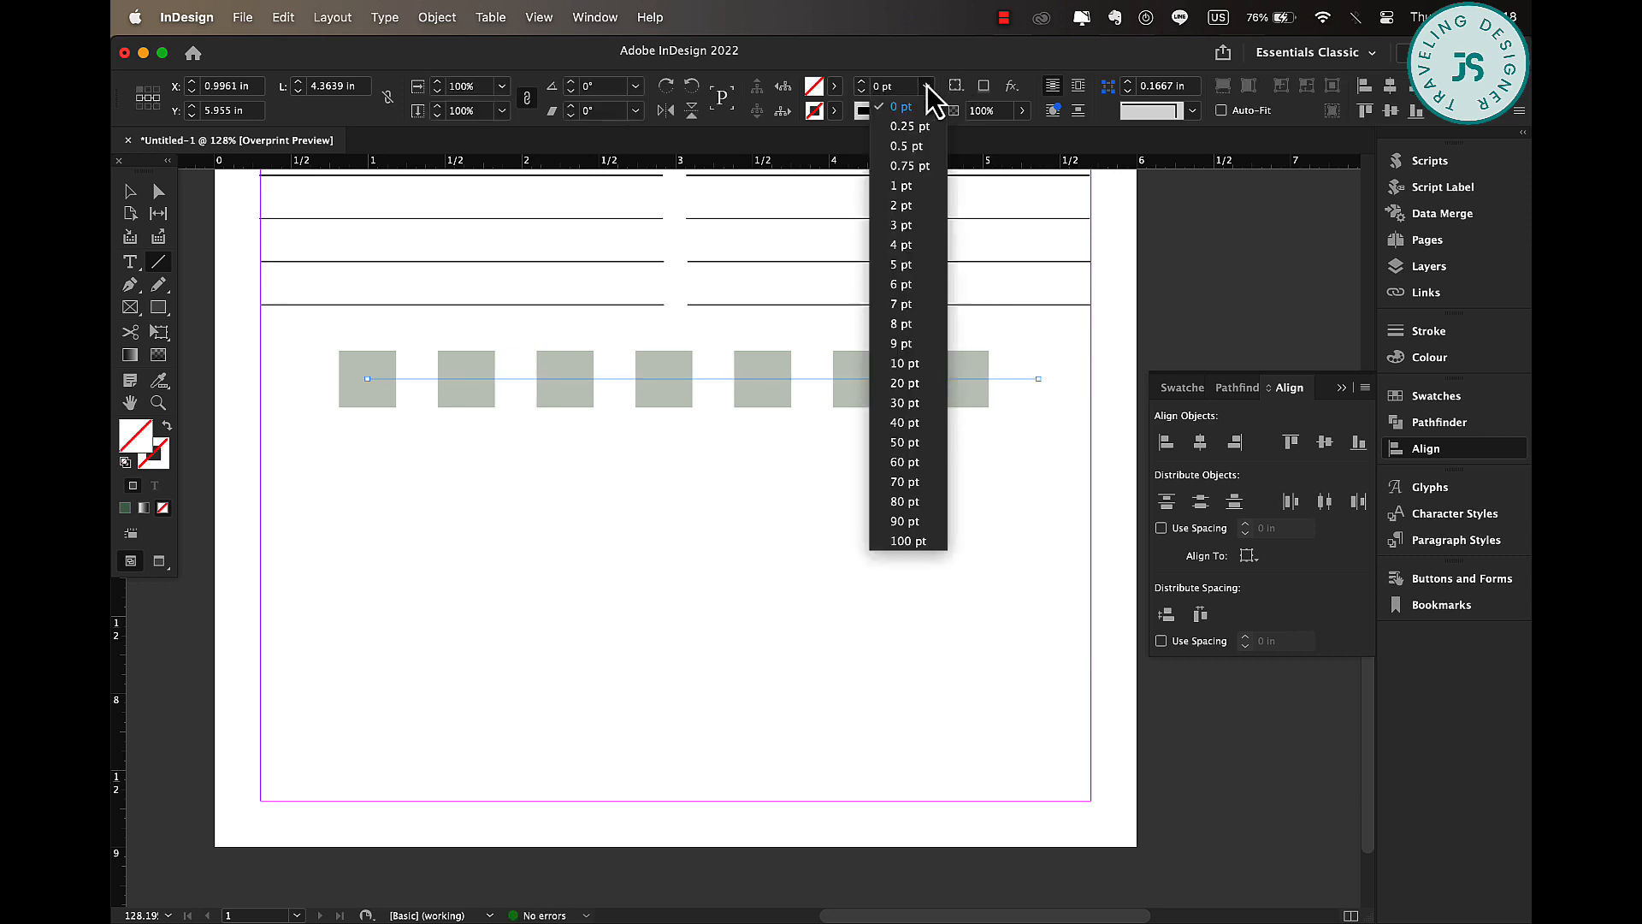
{"action": "left_click", "coordinate": [926, 167]}
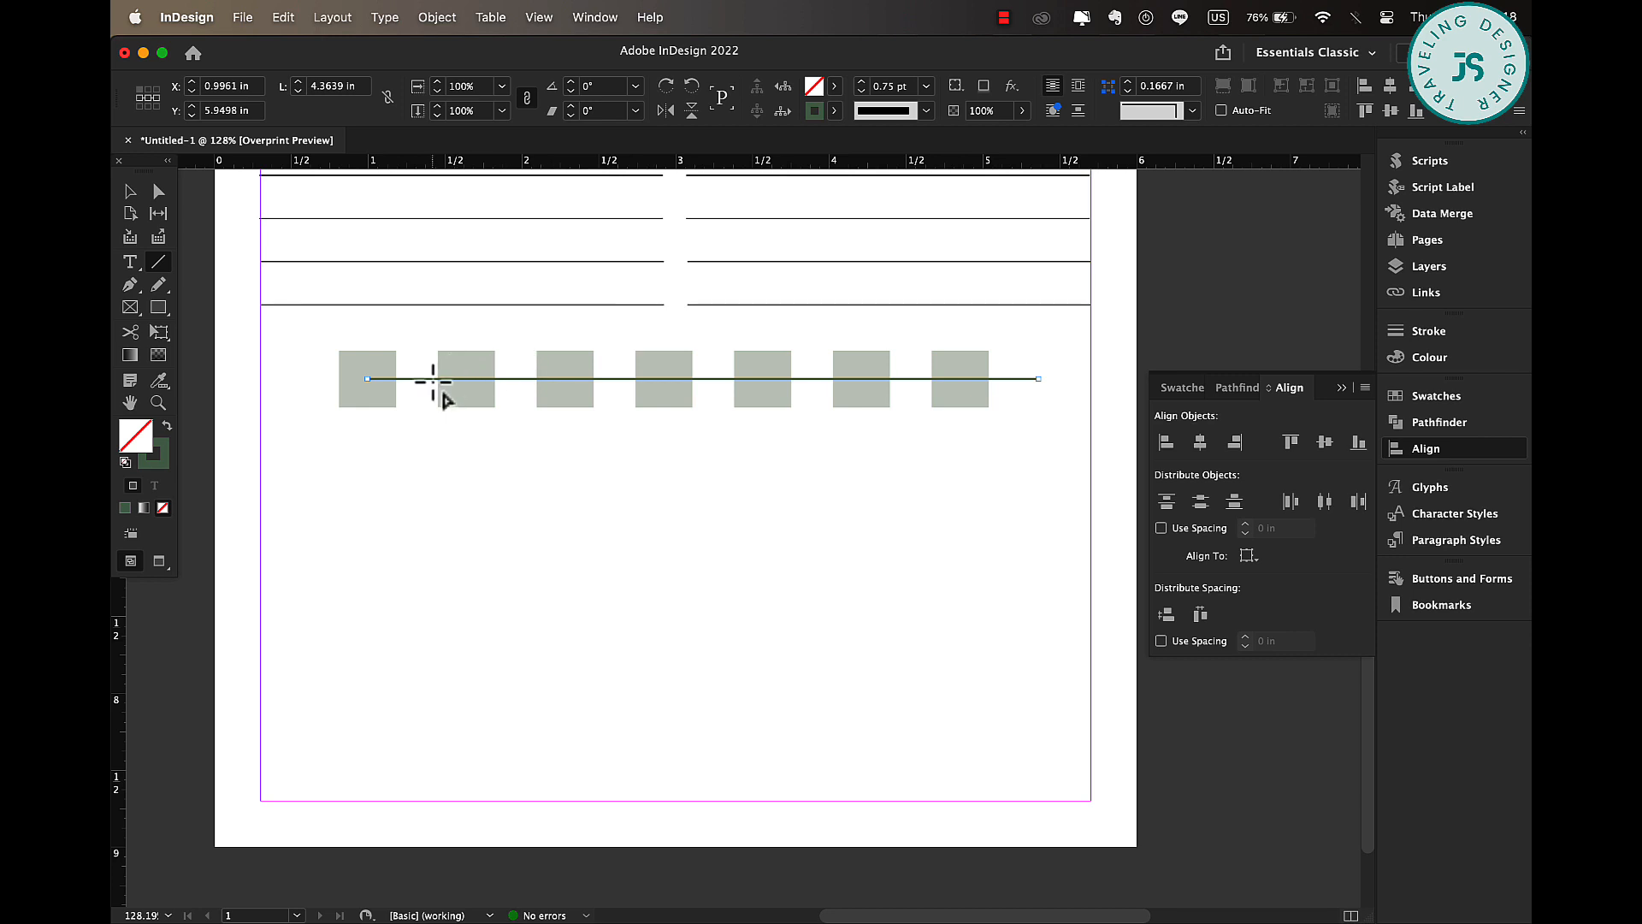
- Send the connecting line to the back, behind the seven squares
{"action": "right_click", "coordinate": [434, 381]}
{"action": "mouse_move", "coordinate": [600, 541]}
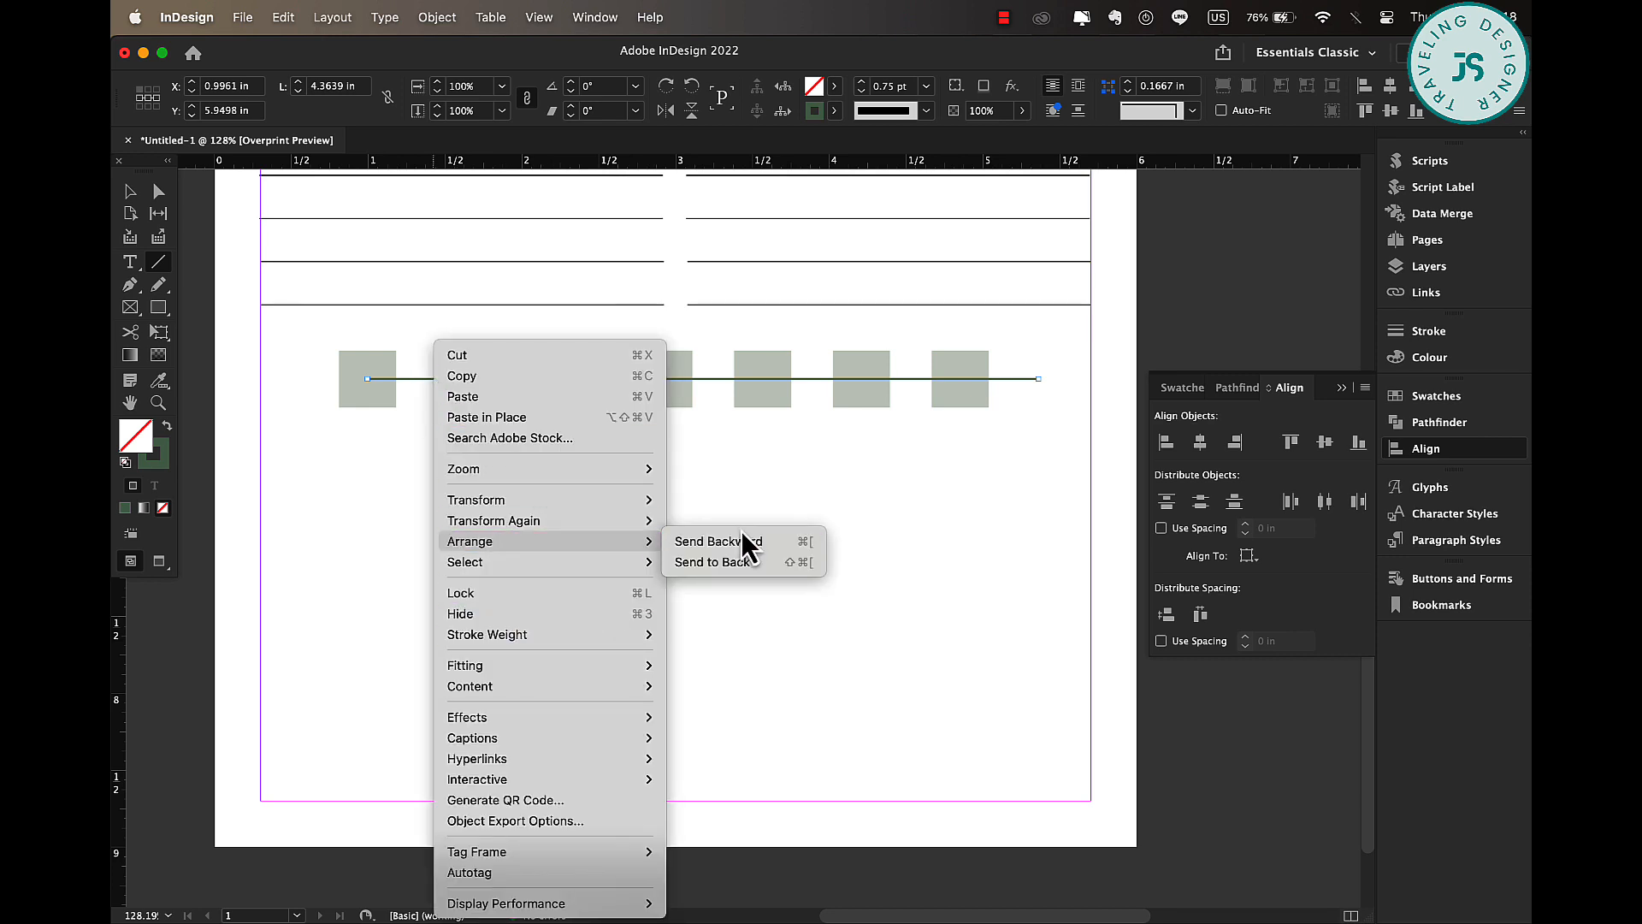
{"action": "left_click", "coordinate": [727, 562]}
{"action": "left_click", "coordinate": [130, 191]}
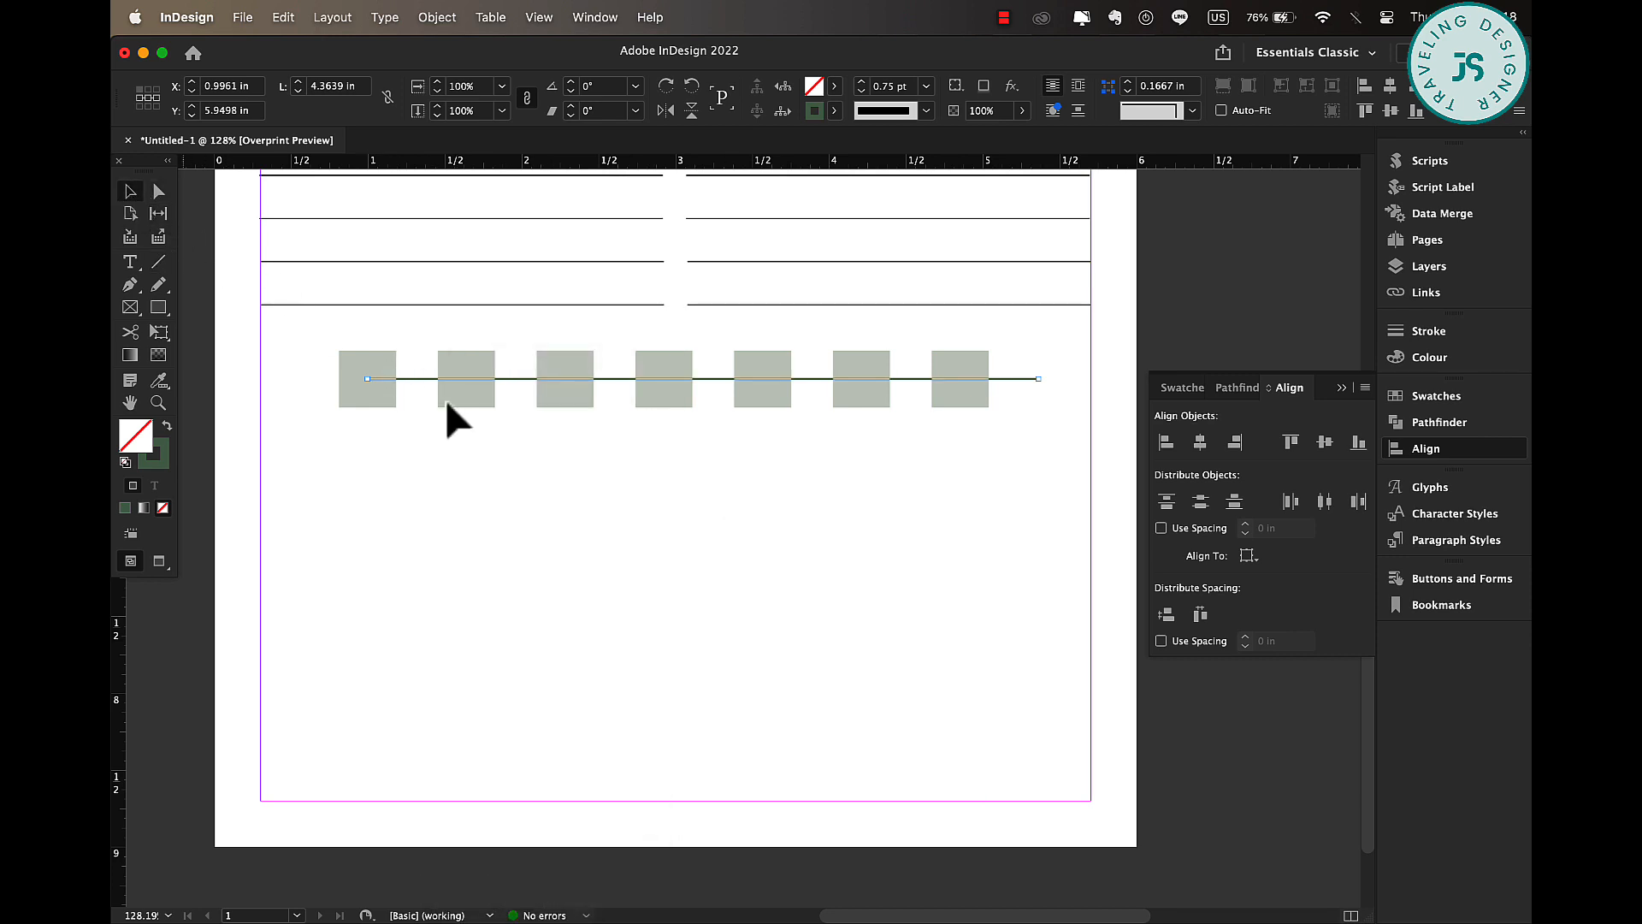
{"action": "left_click", "coordinate": [657, 614]}
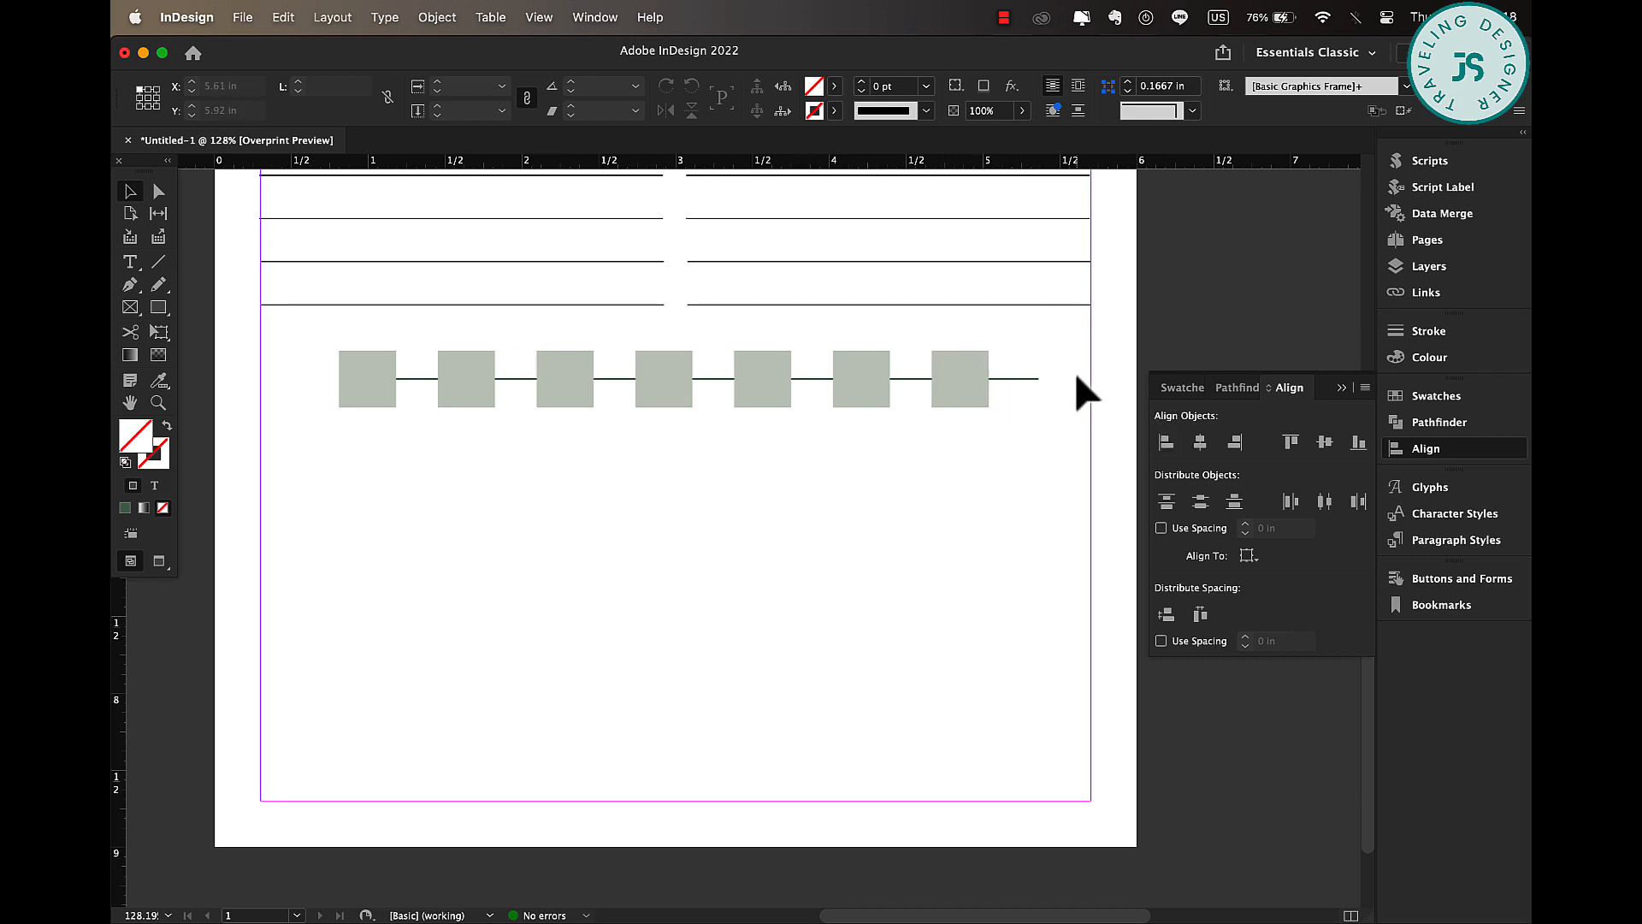
- Duplicate the "How to overcome them" heading text frame into the empty area below the row of squares
{"action": "left_click_drag", "start_coordinate": [293, 358], "coordinate": [512, 378]}
{"action": "scroll", "coordinate": [291, 465], "scroll_direction": "up", "scroll_amount": 5}
{"action": "left_click", "coordinate": [295, 394]}
{"action": "scroll", "coordinate": [295, 393], "scroll_direction": "down", "scroll_amount": 3}
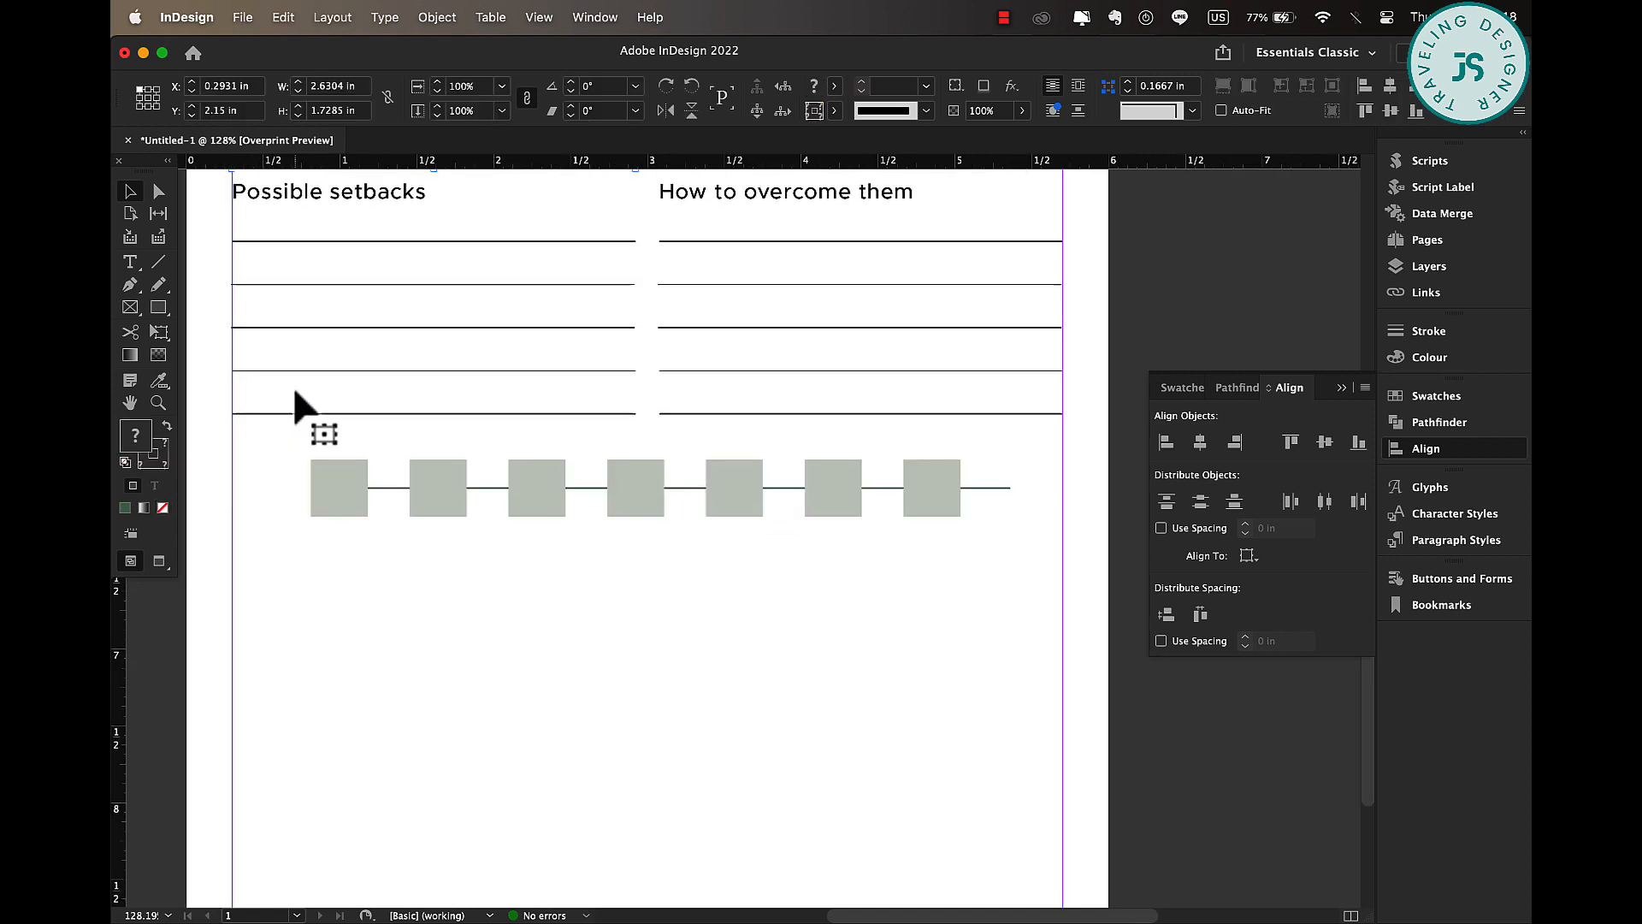
{"action": "left_click", "coordinate": [344, 209]}
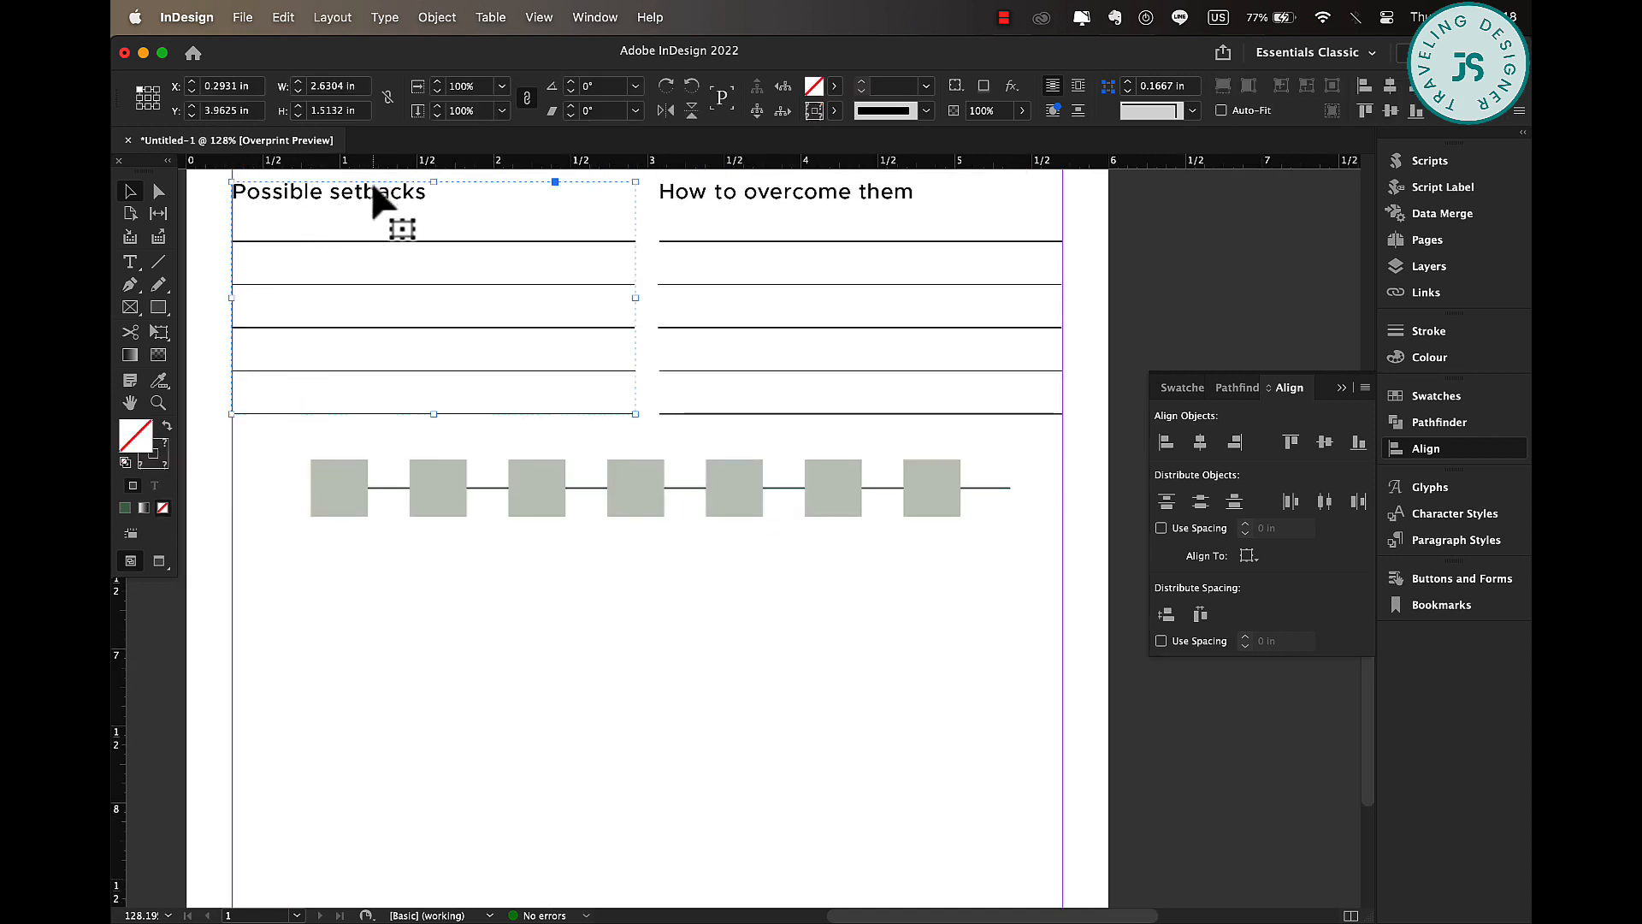
{"action": "left_click", "coordinate": [707, 196], "text": "shift"}
{"action": "double_click", "coordinate": [707, 197]}
{"action": "left_click_drag", "start_coordinate": [730, 192], "coordinate": [473, 602], "text": "alt"}
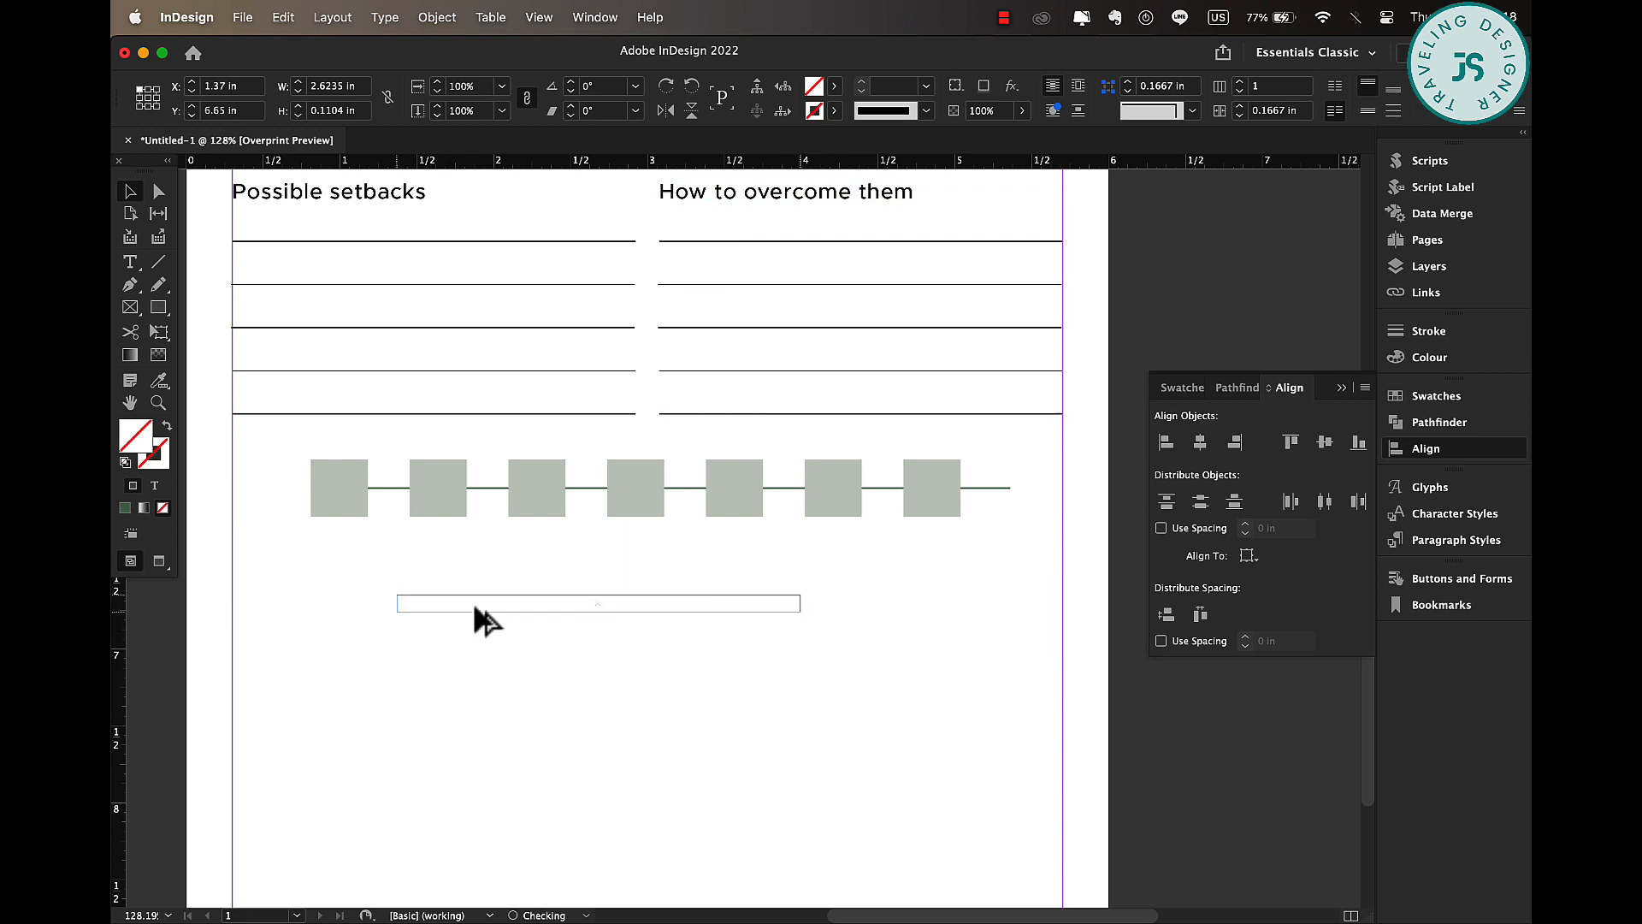
- Replace the copied heading text with a centred "1" and shrink its frame to about 0.24 × 0.14 in
{"action": "double_click", "coordinate": [476, 602]}
{"action": "triple_click", "coordinate": [476, 602]}
{"action": "type", "text": "1"}
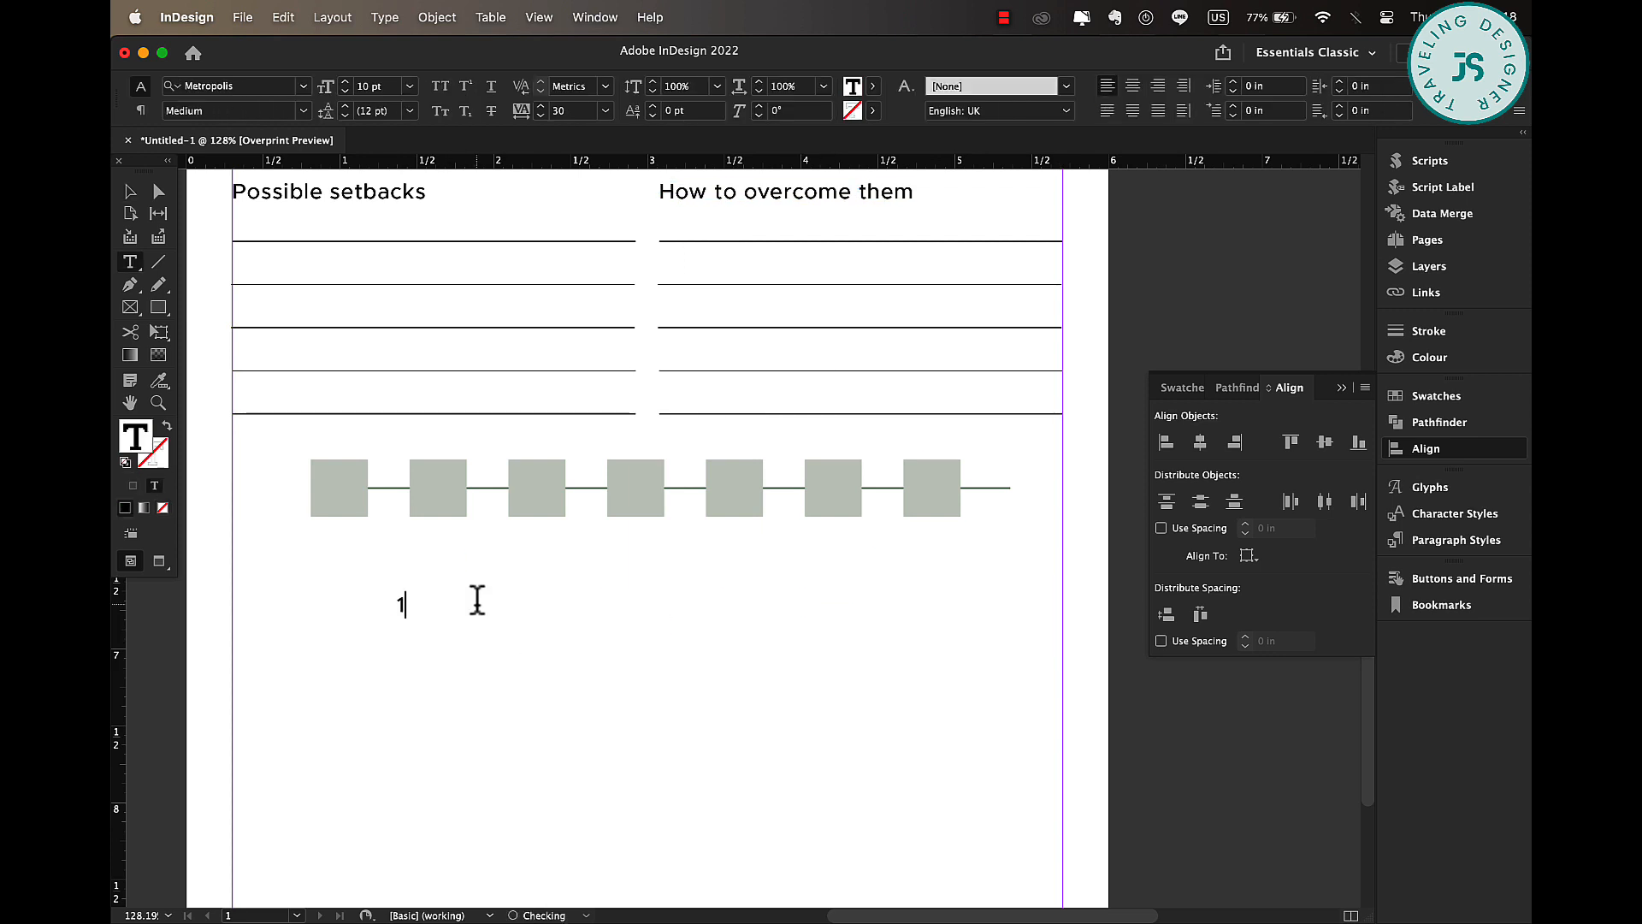
{"action": "key", "text": "super+a"}
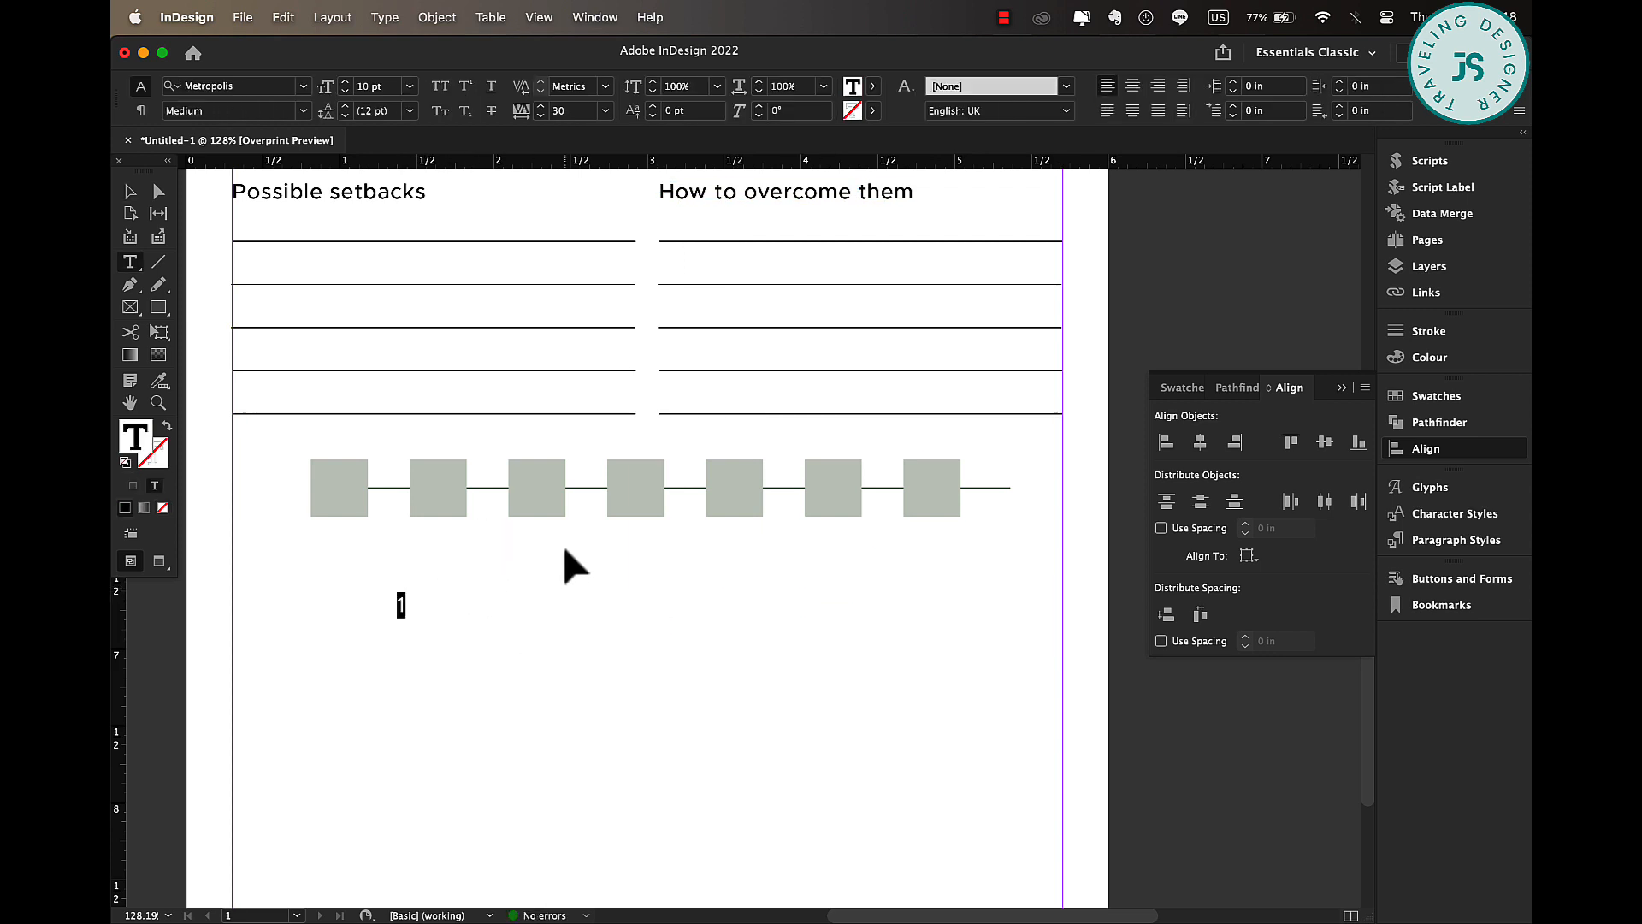
{"action": "left_click", "coordinate": [1132, 86]}
{"action": "left_click", "coordinate": [130, 192]}
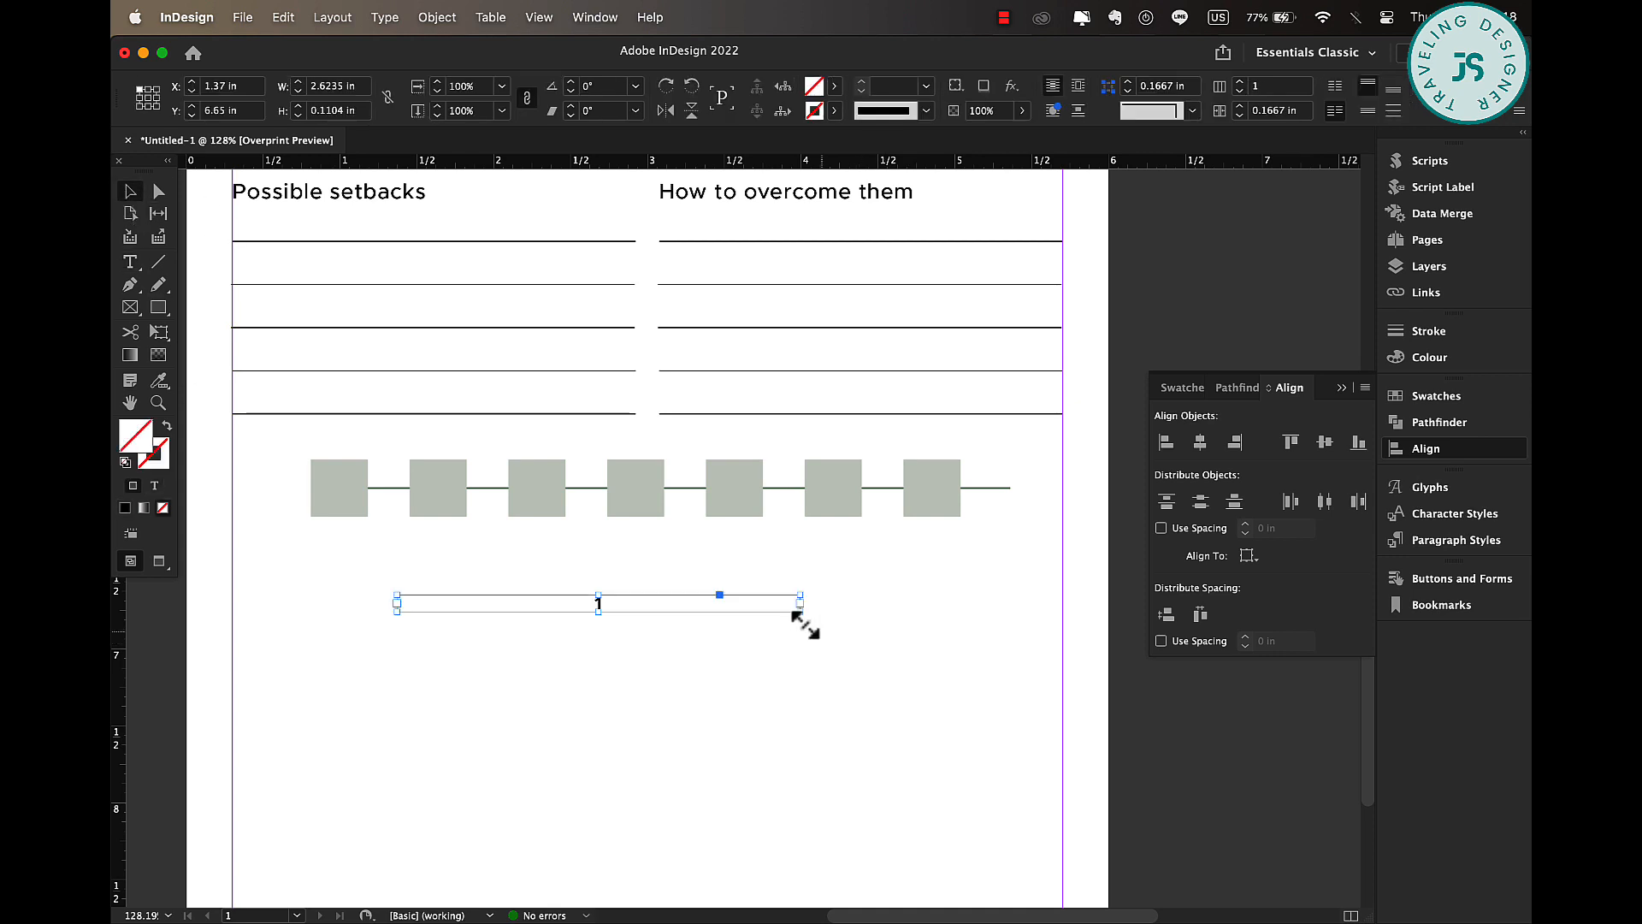
{"action": "left_click_drag", "start_coordinate": [801, 613], "coordinate": [434, 616]}
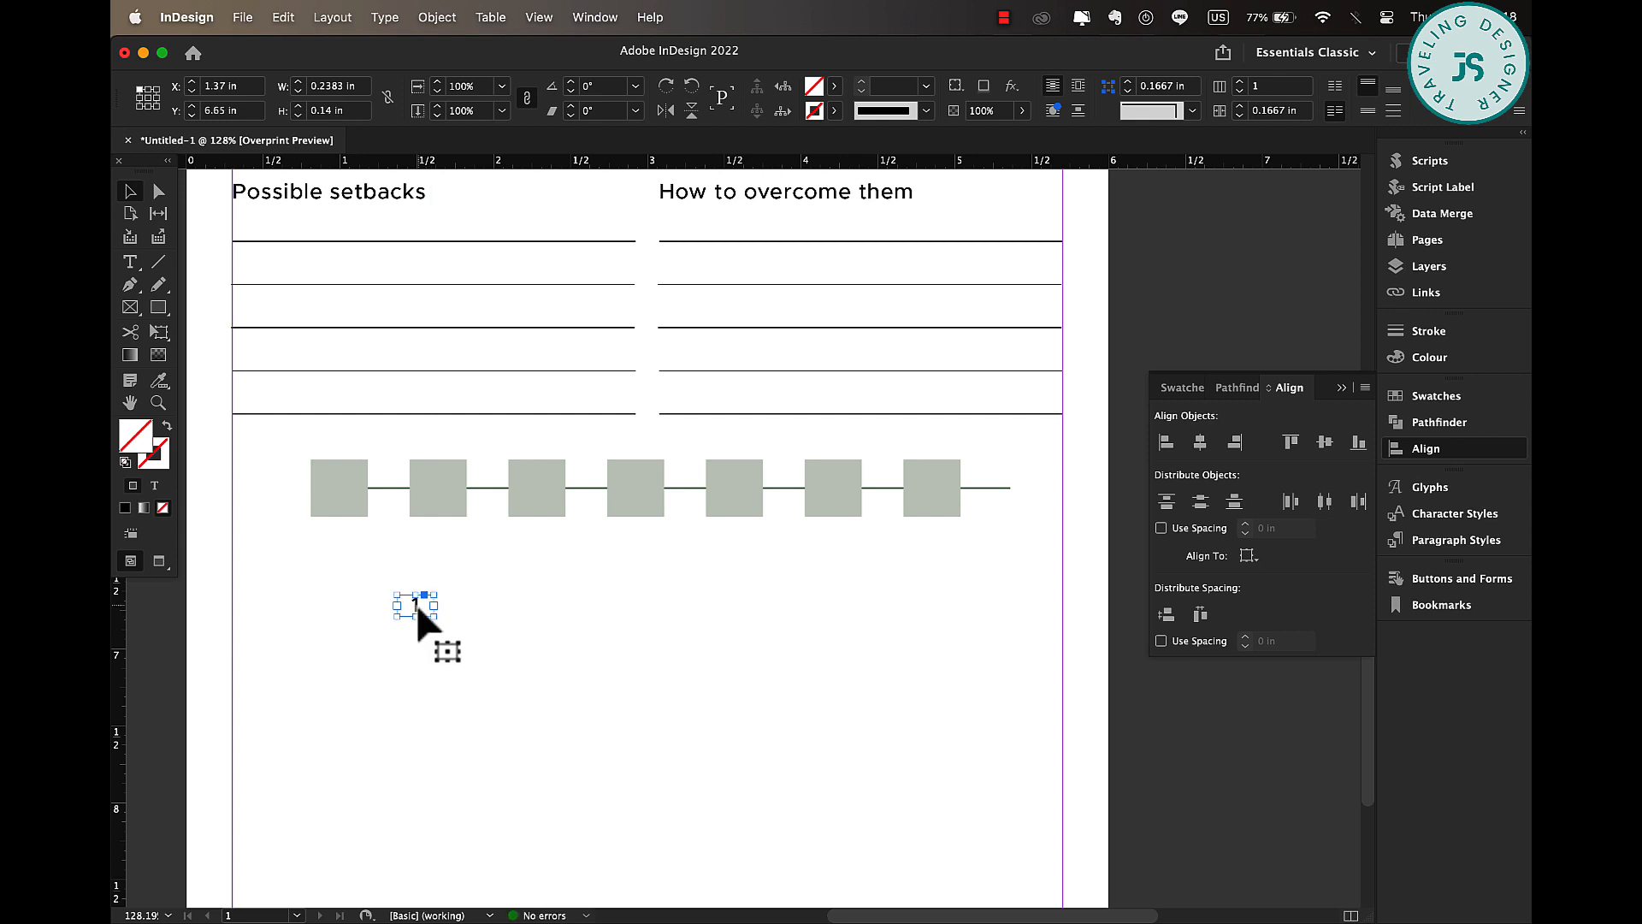
- Place the "1" text frame and copies of it in the centres of the first four squares
{"action": "scroll", "coordinate": [418, 605], "scroll_direction": "up", "scroll_amount": 3}
{"action": "scroll", "coordinate": [419, 603], "scroll_direction": "up", "scroll_amount": 4}
{"action": "scroll", "coordinate": [418, 603], "scroll_direction": "left", "scroll_amount": 3}
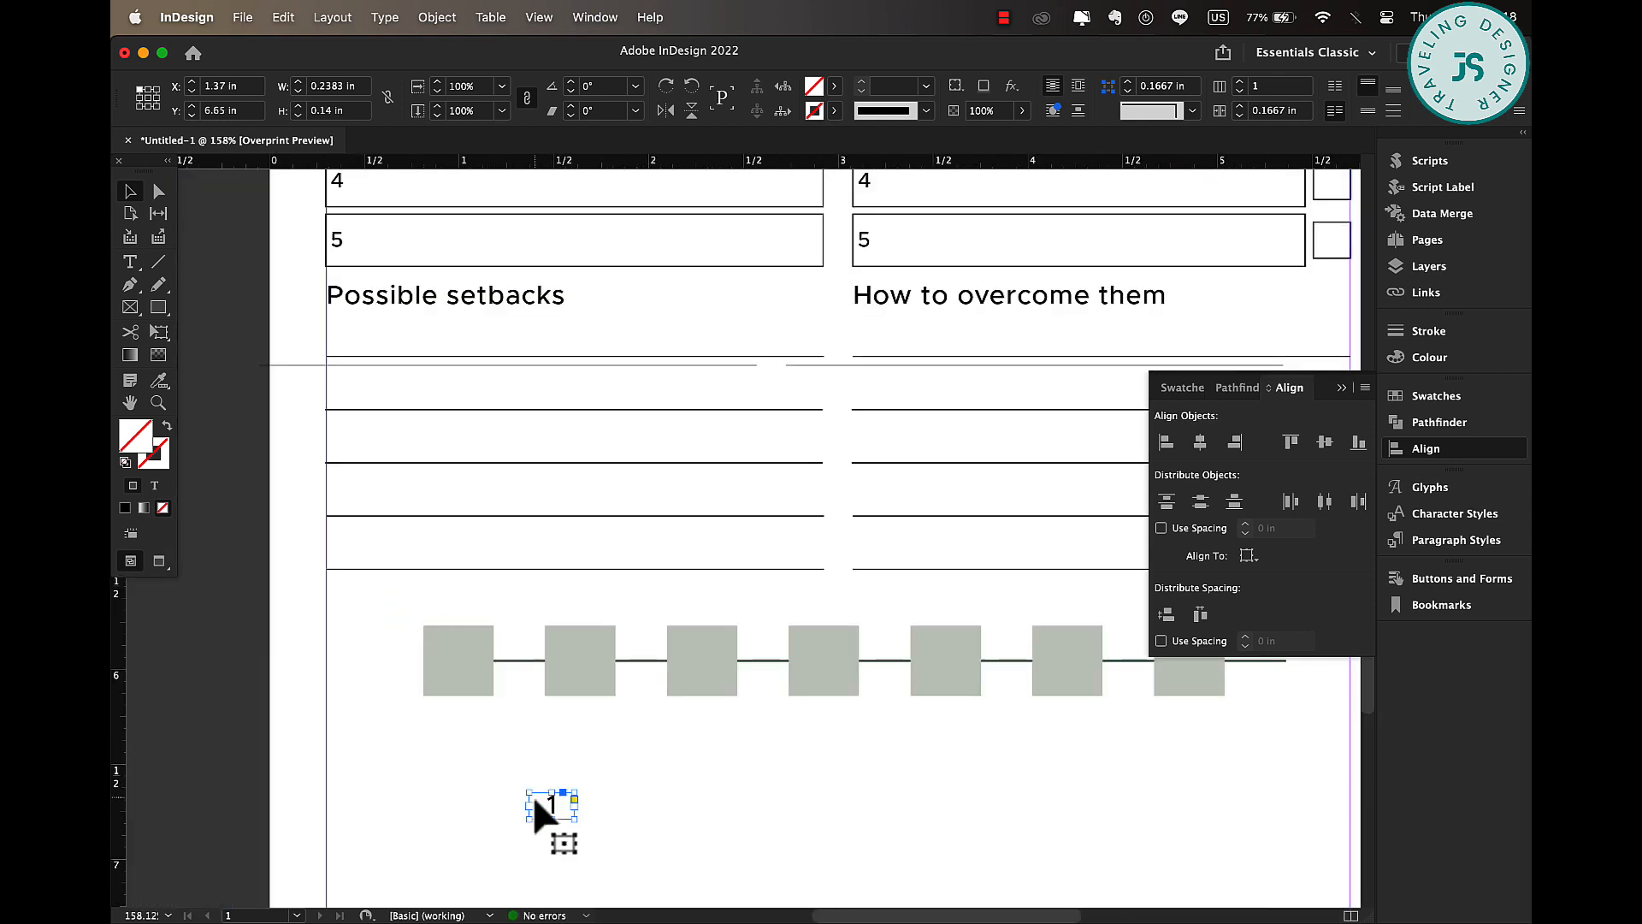
{"action": "left_click_drag", "start_coordinate": [537, 805], "coordinate": [828, 664]}
{"action": "left_click", "coordinate": [1341, 388]}
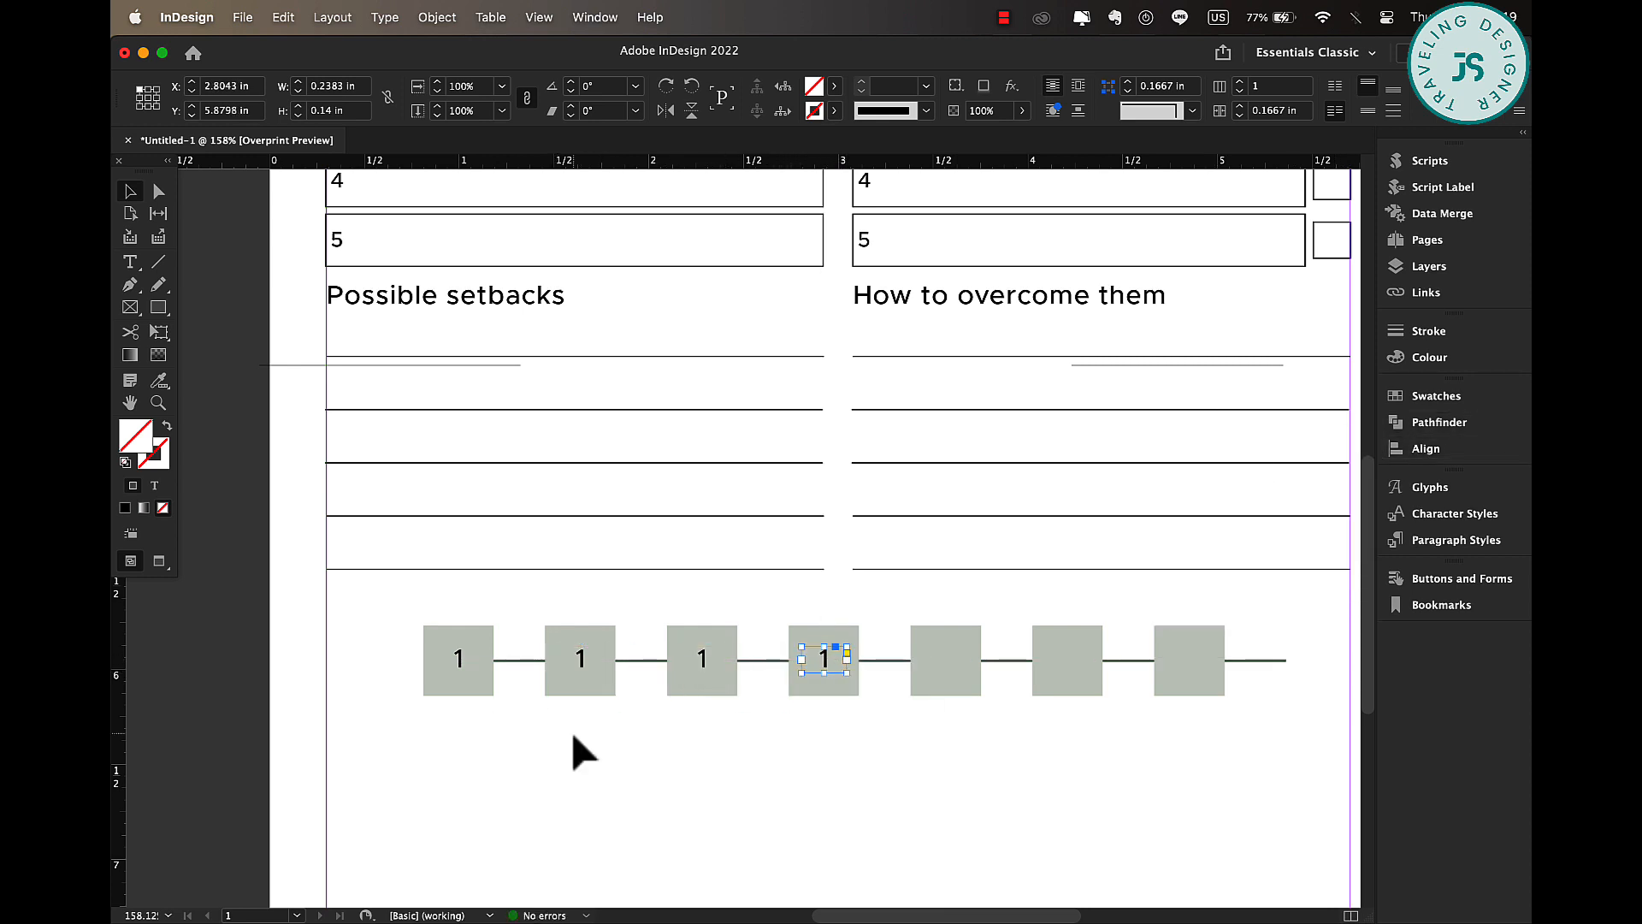
- Duplicate the numbers in squares two to four onto the last three squares of the row
{"action": "left_click", "coordinate": [703, 660], "text": "shift"}
{"action": "left_click", "coordinate": [585, 667], "text": "shift"}
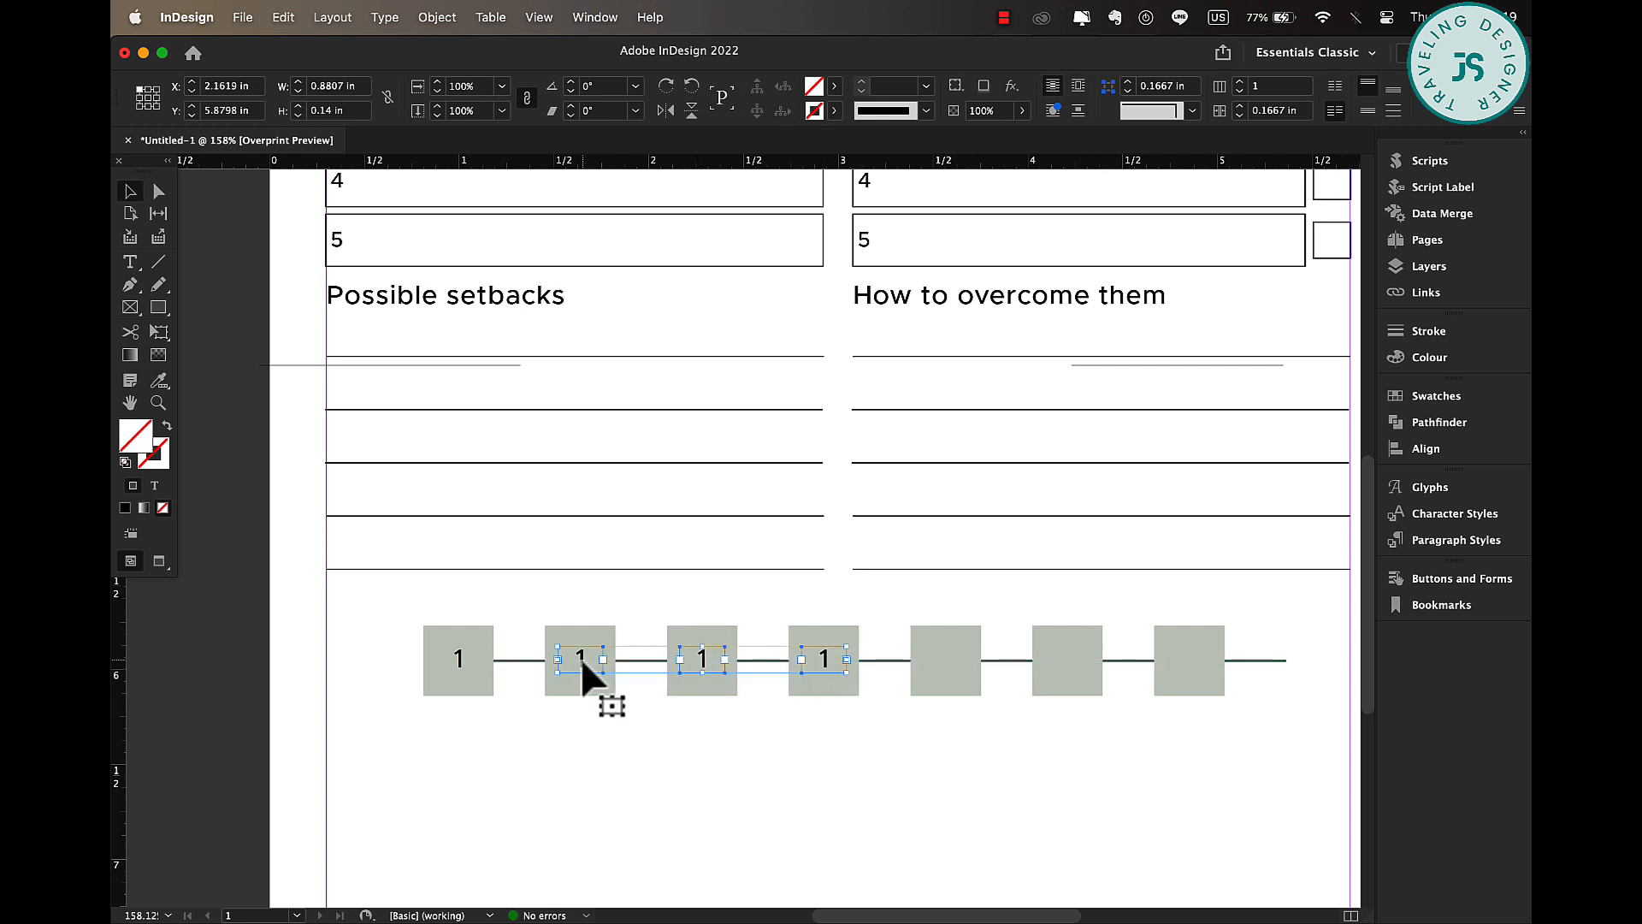
{"action": "left_click_drag", "start_coordinate": [585, 667], "coordinate": [954, 664]}
- Select all seven number frames in the row and align their top edges
{"action": "left_click", "coordinate": [825, 663], "text": "shift"}
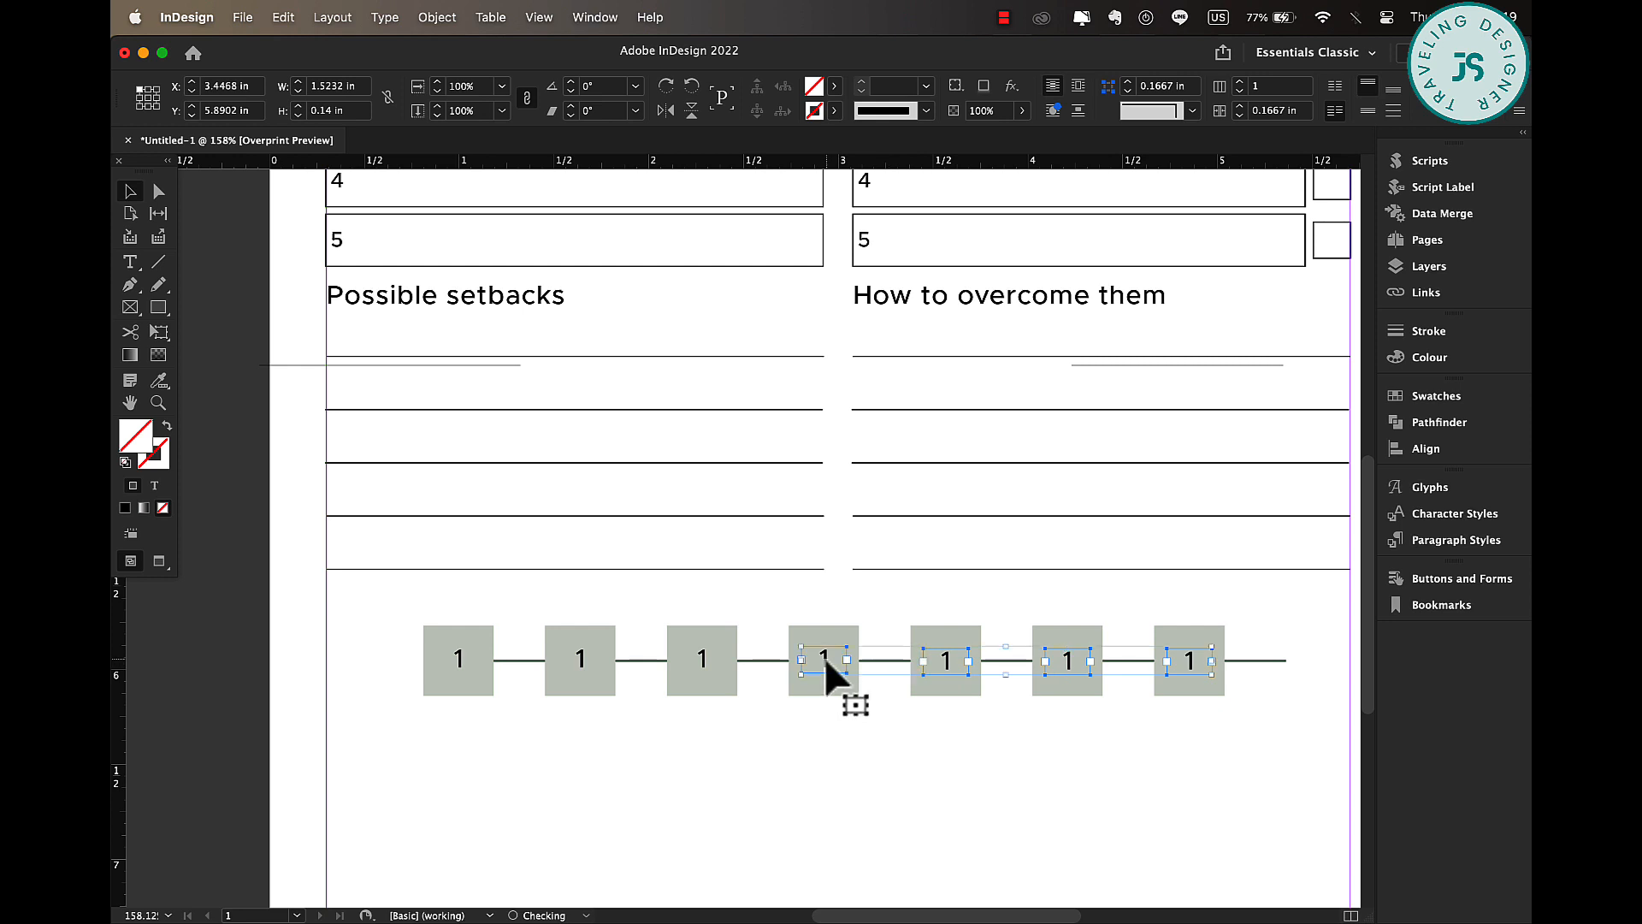
{"action": "left_click", "coordinate": [699, 664], "text": "shift"}
{"action": "left_click", "coordinate": [581, 663], "text": "shift"}
{"action": "left_click", "coordinate": [458, 656], "text": "shift"}
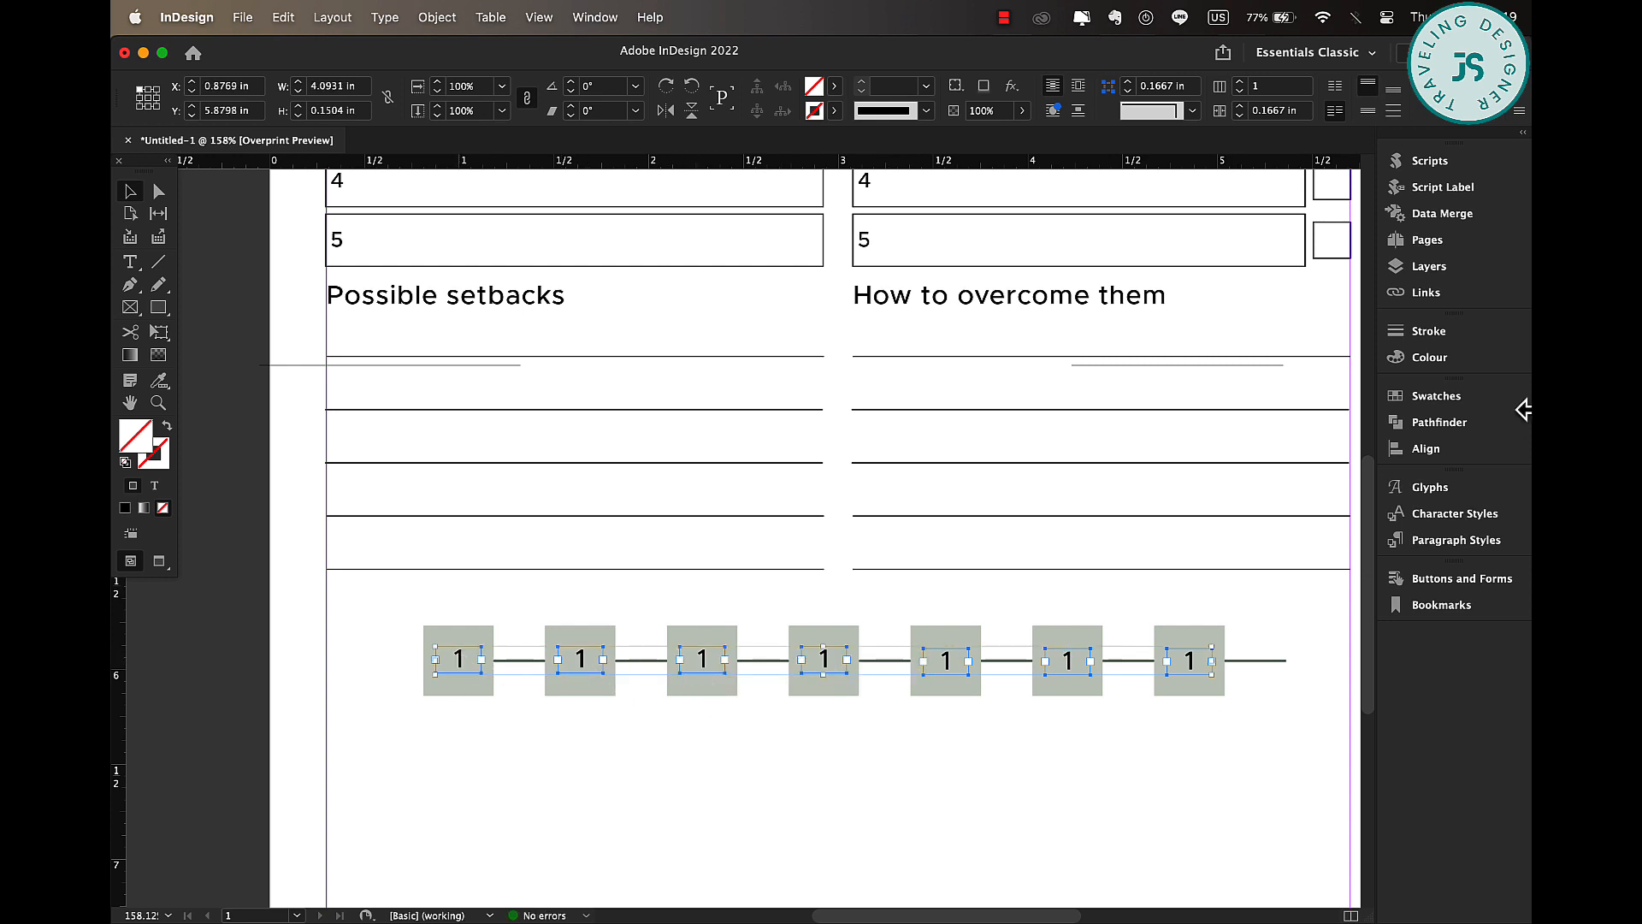
{"action": "left_click", "coordinate": [1426, 449]}
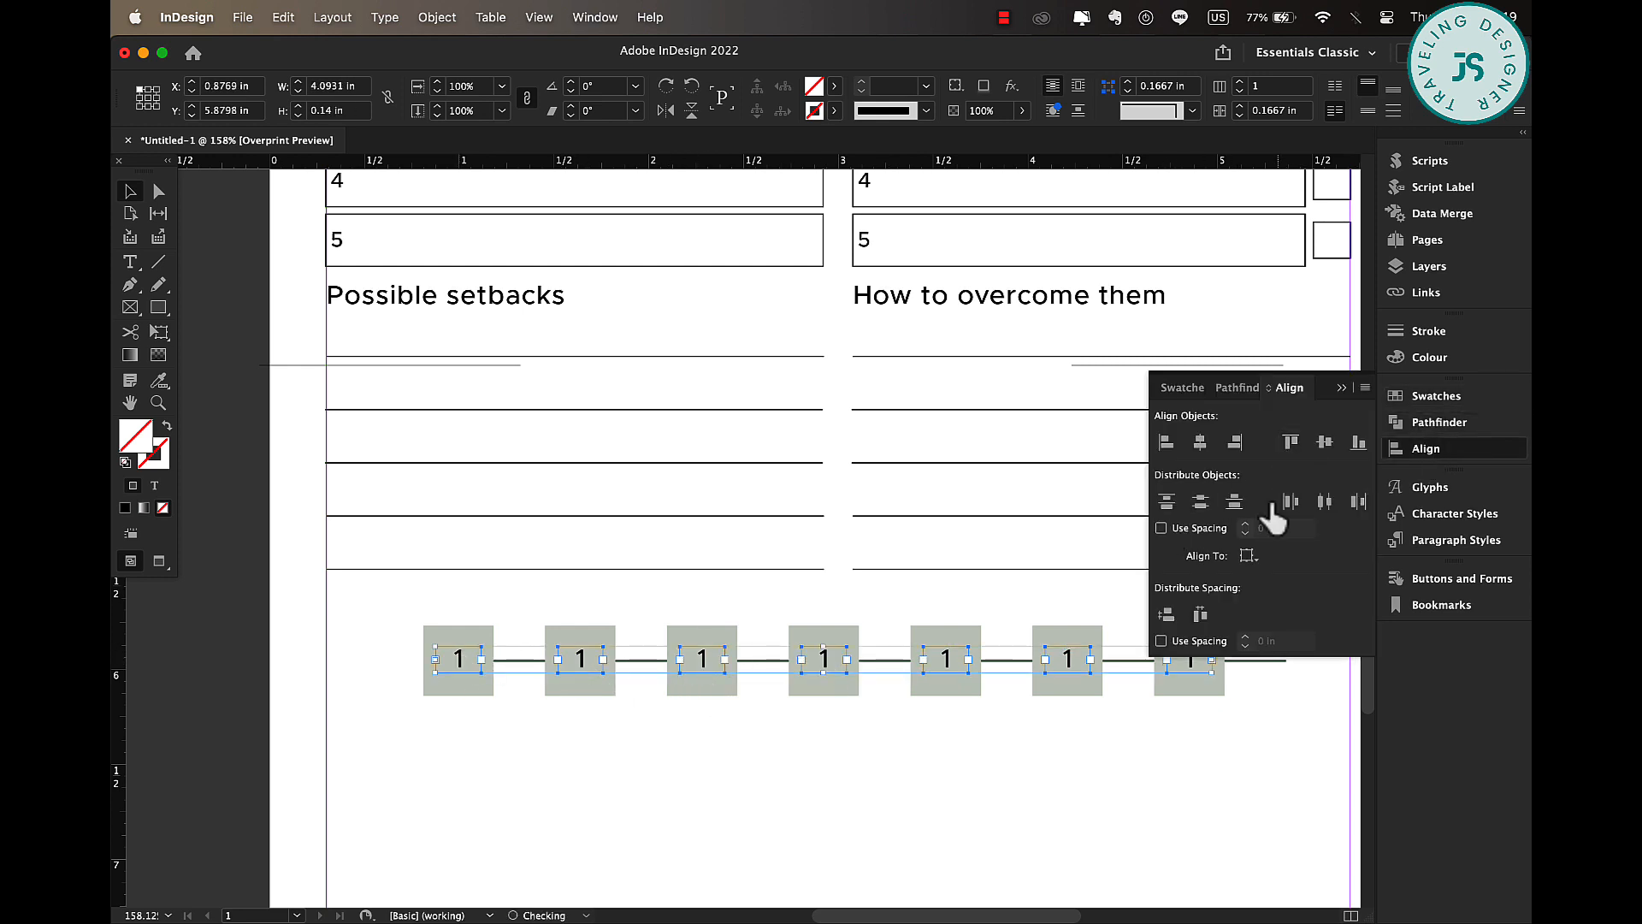
{"action": "left_click", "coordinate": [1074, 791]}
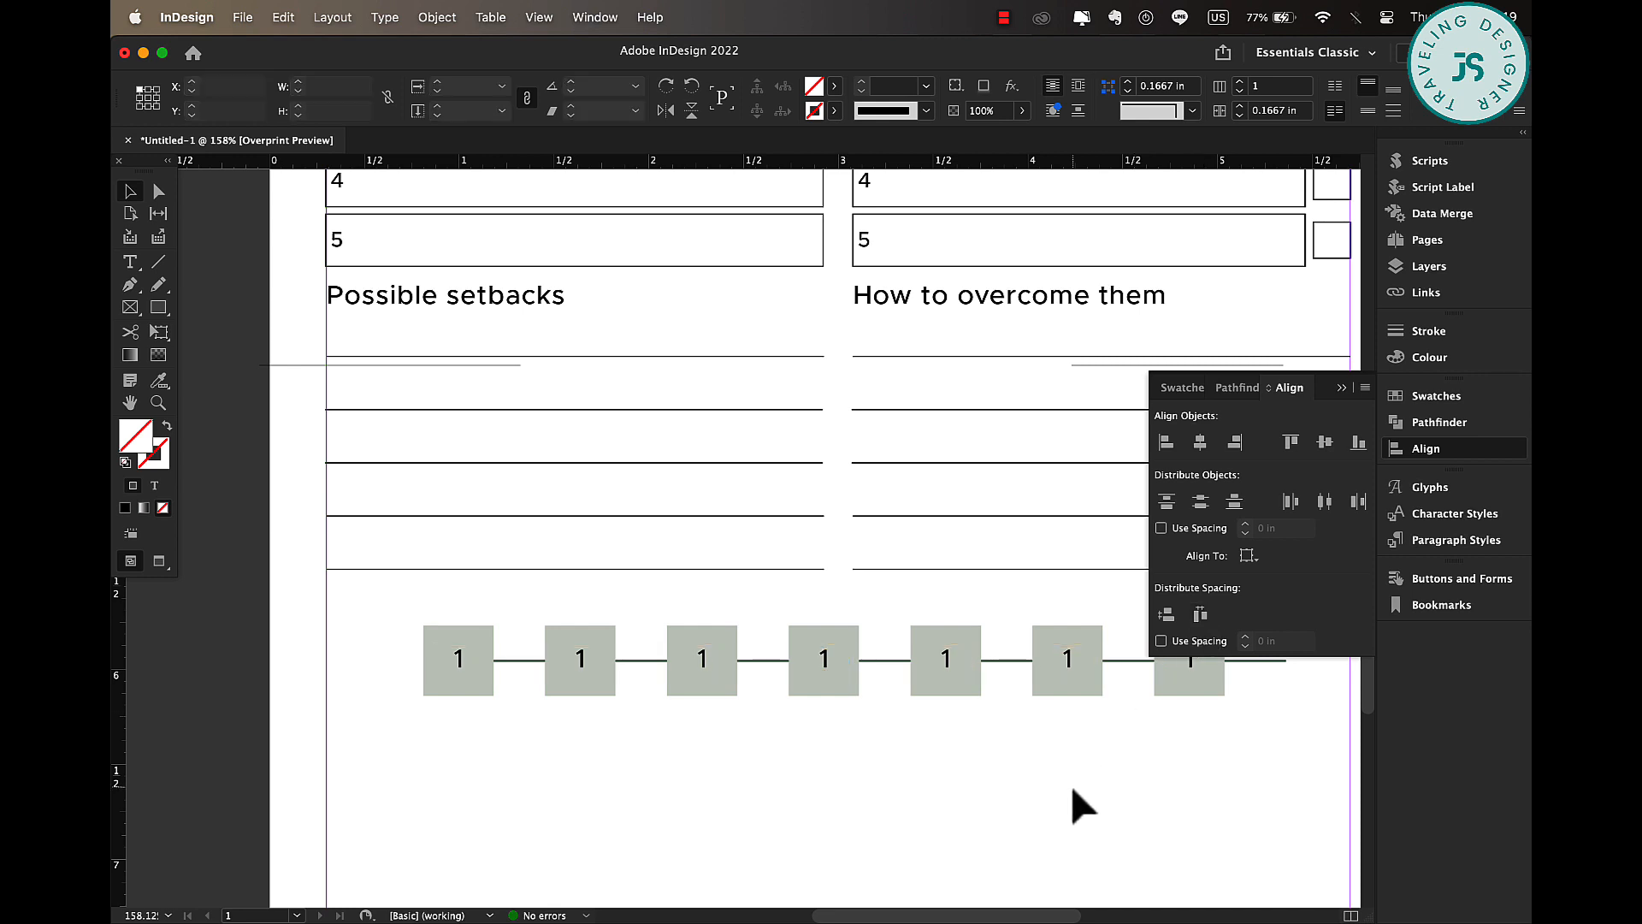
- Renumber the second to seventh squares as 2, 3, 4, 5, 6 and 7
{"action": "double_click", "coordinate": [581, 658]}
{"action": "double_click", "coordinate": [580, 658]}
{"action": "type", "text": "2"}
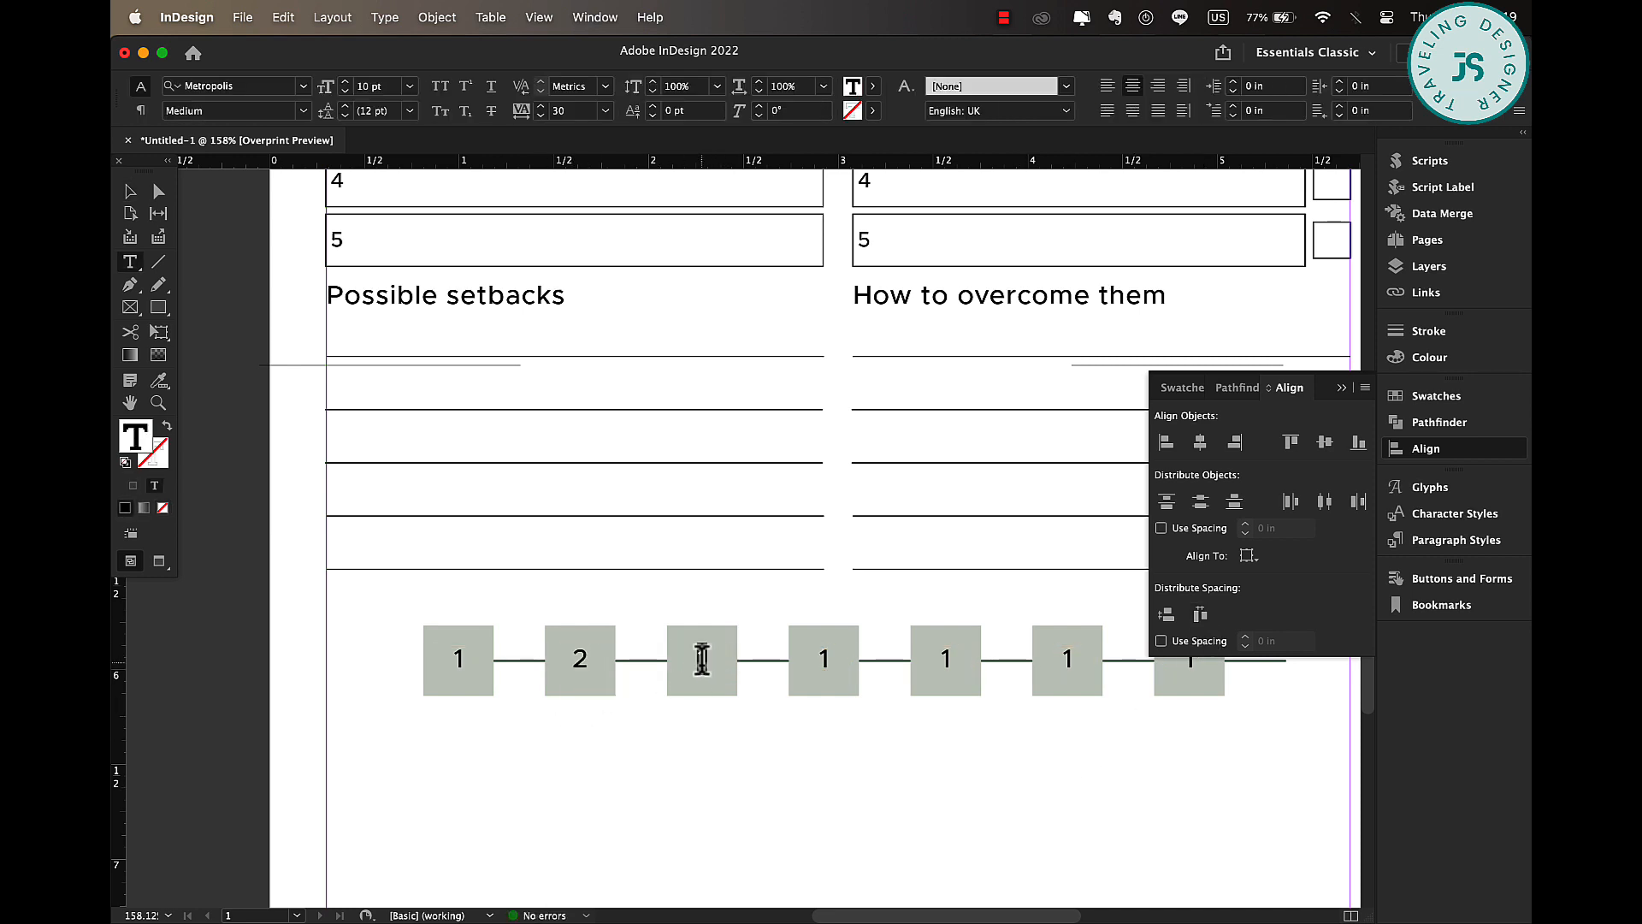
{"action": "double_click", "coordinate": [702, 658]}
{"action": "type", "text": "3"}
{"action": "double_click", "coordinate": [823, 658]}
{"action": "type", "text": "4"}
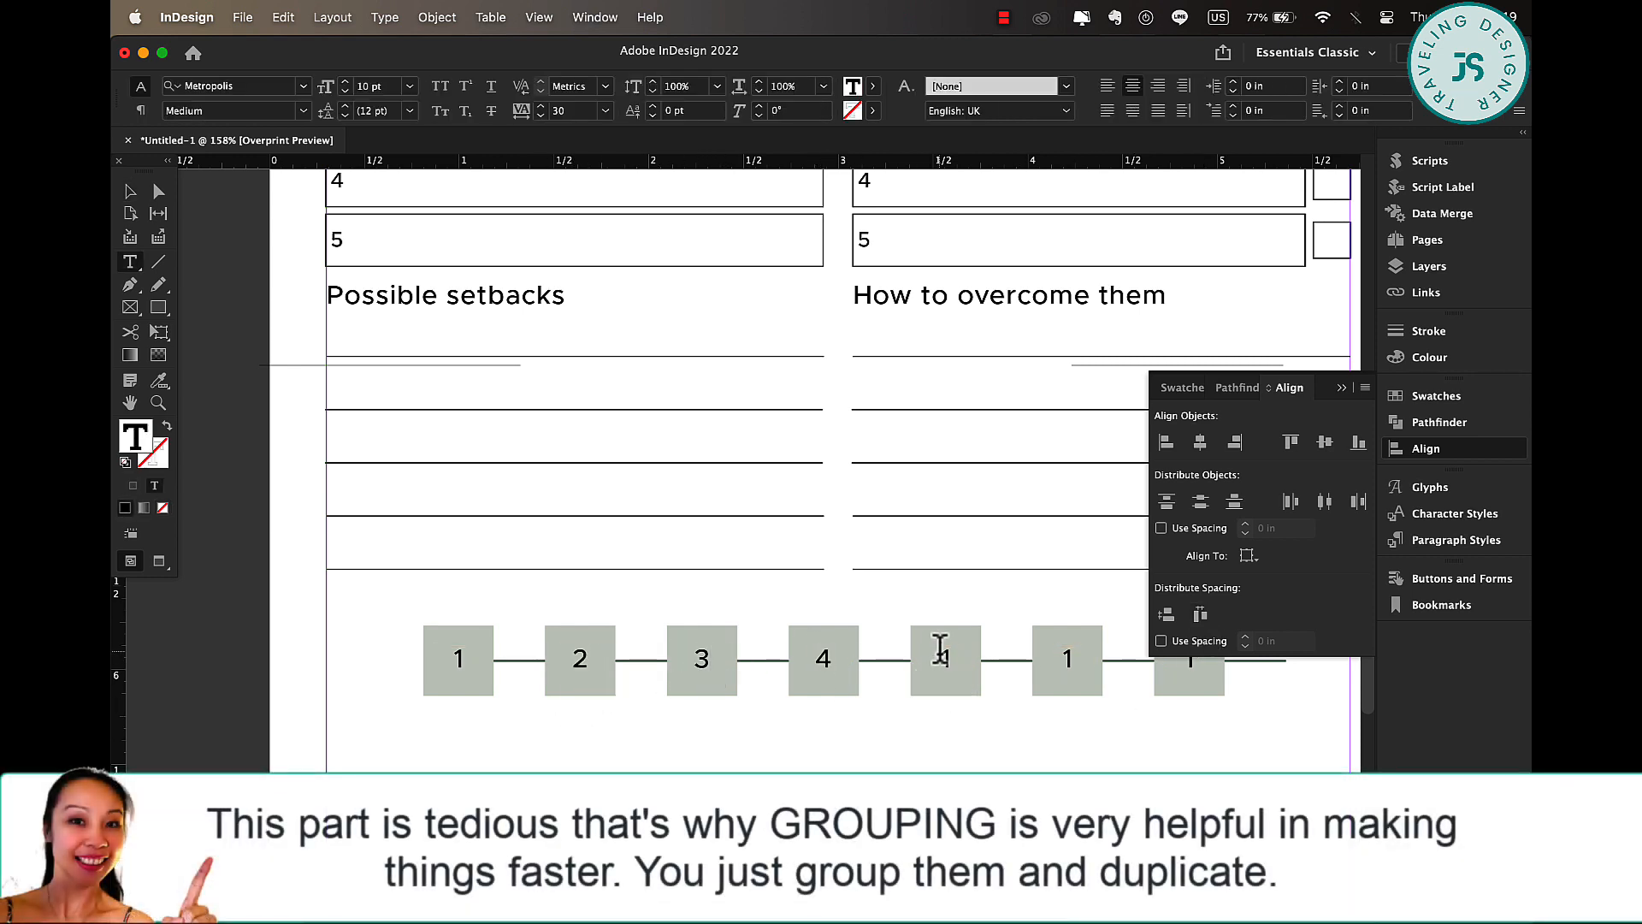
{"action": "type", "text": "5"}
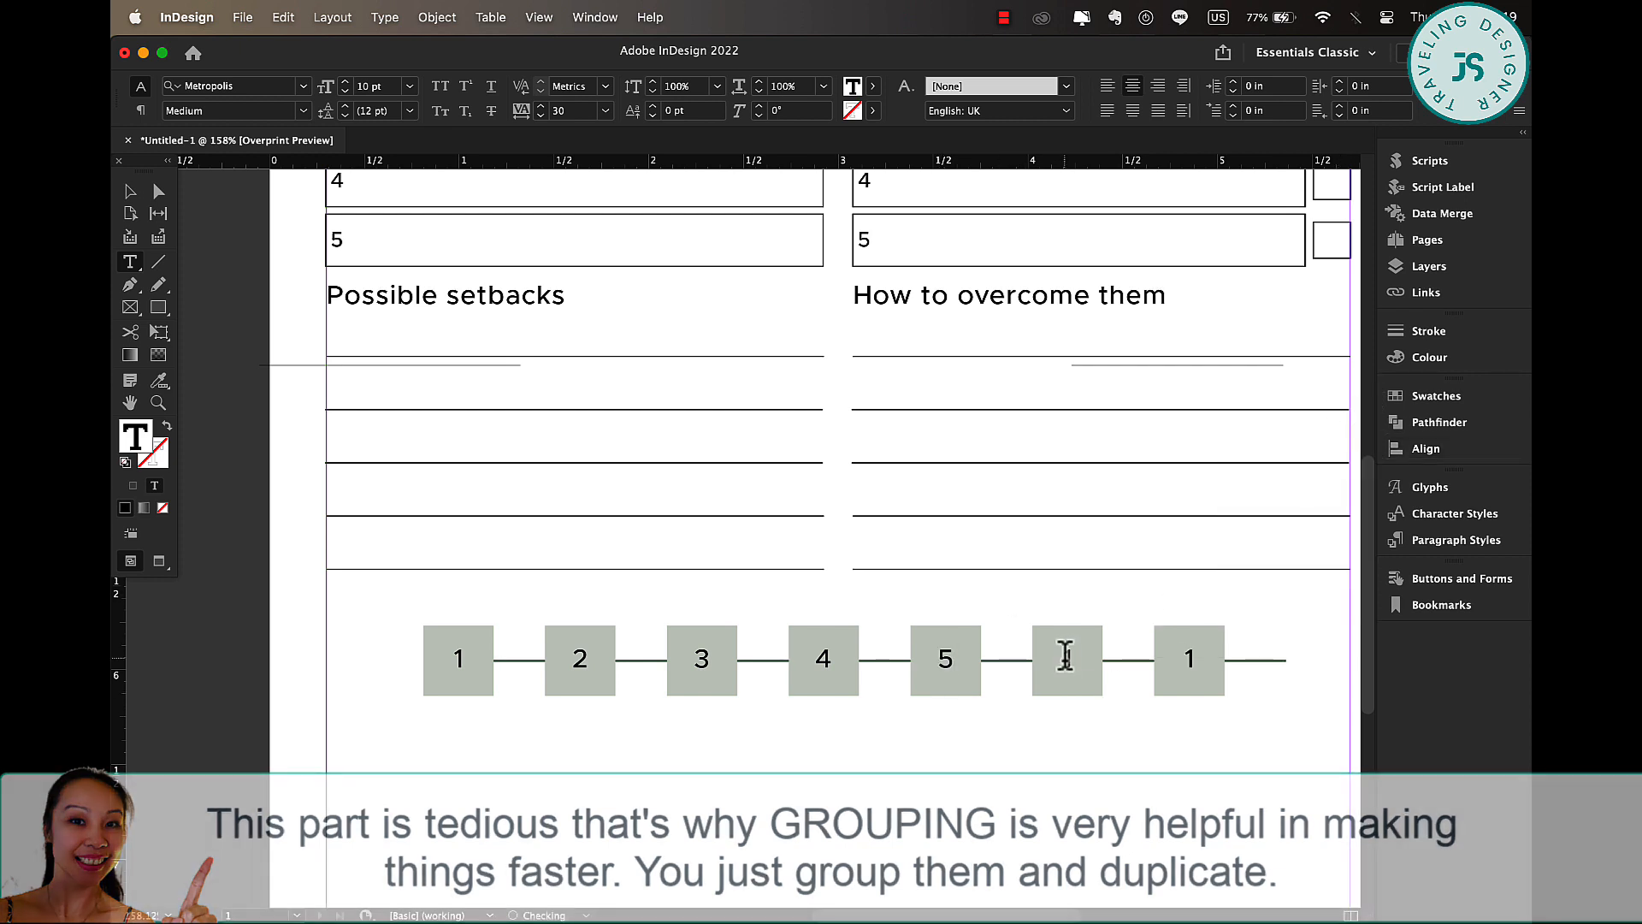
{"action": "double_click", "coordinate": [1067, 658]}
{"action": "type", "text": "6"}
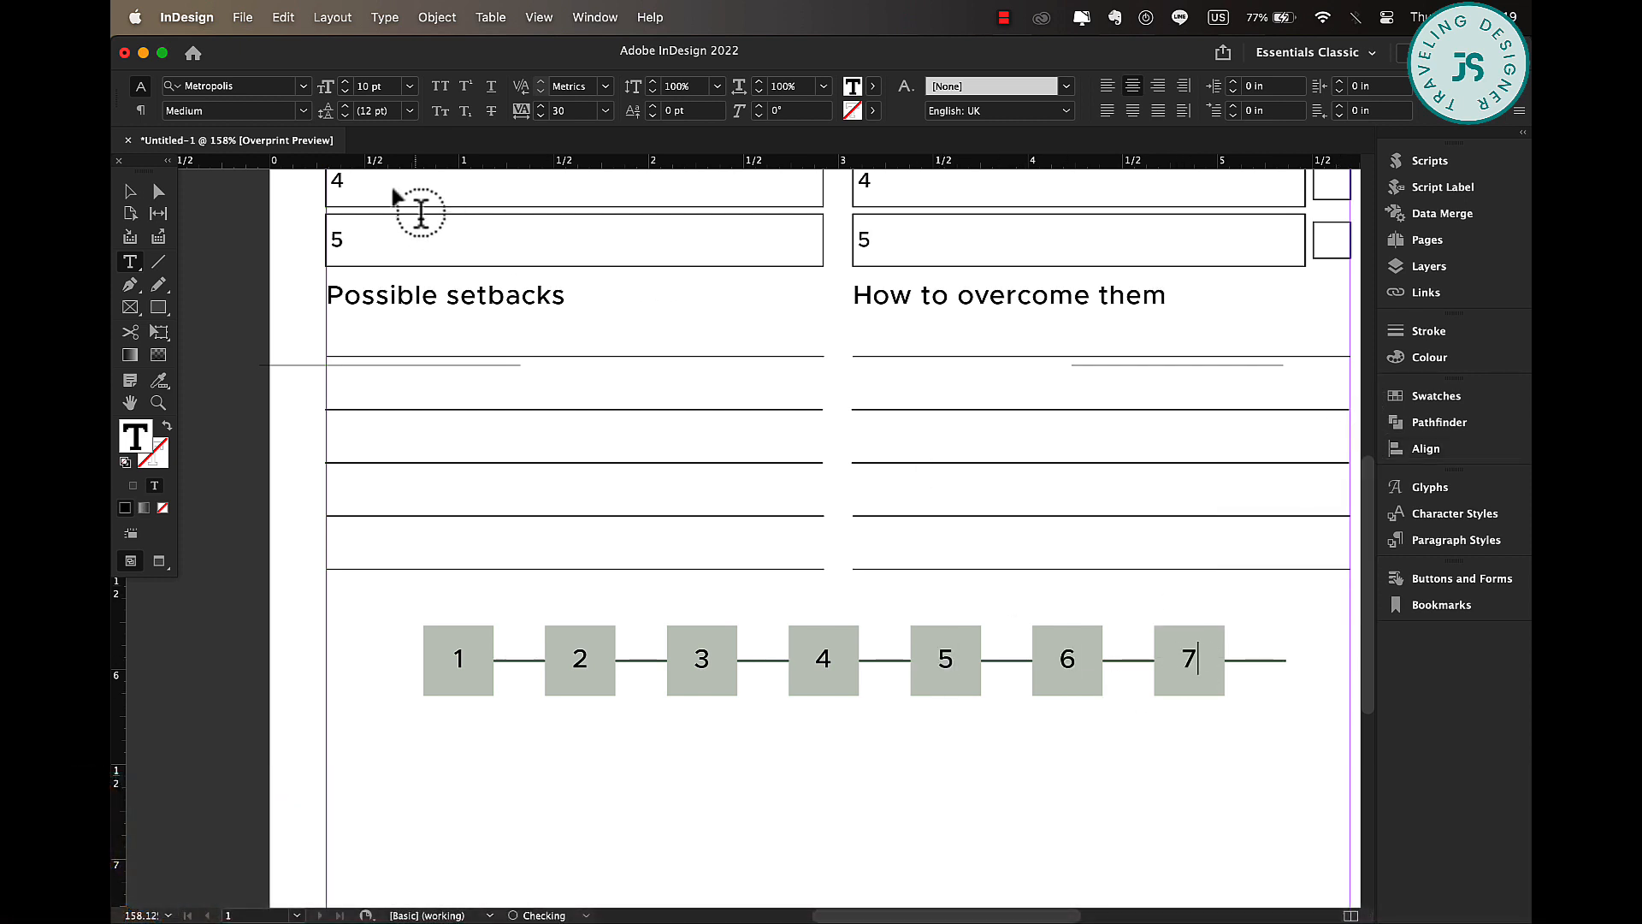
- Duplicate the whole numbered row with its line below the first, shifted toward the left margin at about X 0.52 in, Y 6.51 in
{"action": "left_click", "coordinate": [130, 192]}
{"action": "scroll", "coordinate": [664, 806], "scroll_direction": "down", "scroll_amount": 2}
{"action": "scroll", "coordinate": [667, 811], "scroll_direction": "down", "scroll_amount": 2}
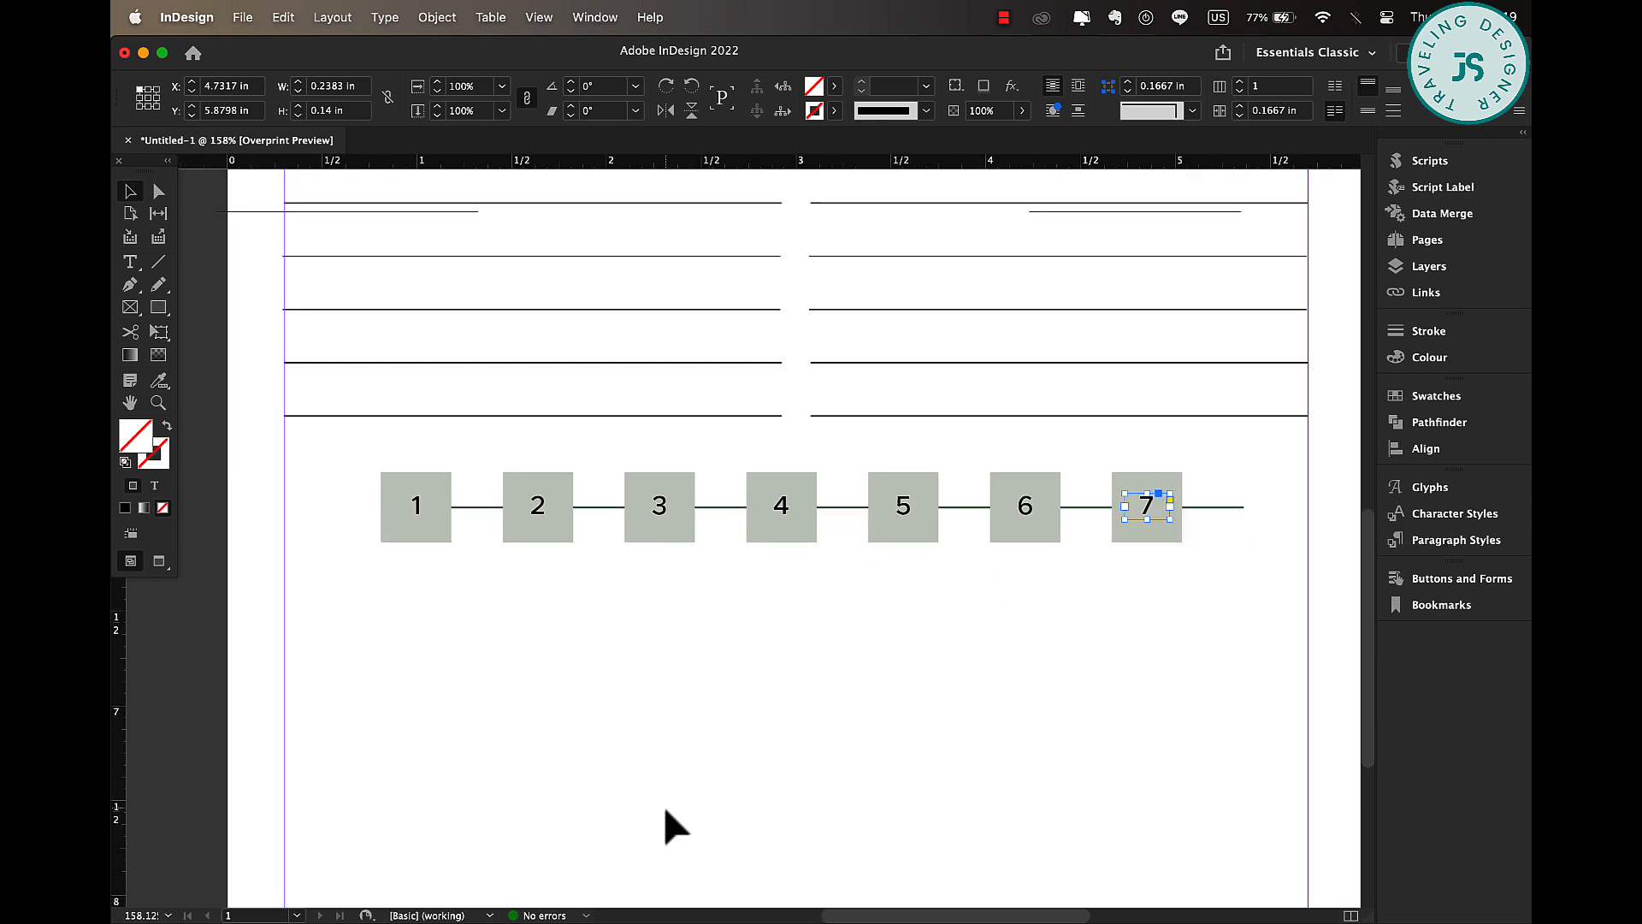
{"action": "left_click_drag", "start_coordinate": [294, 481], "coordinate": [1236, 534]}
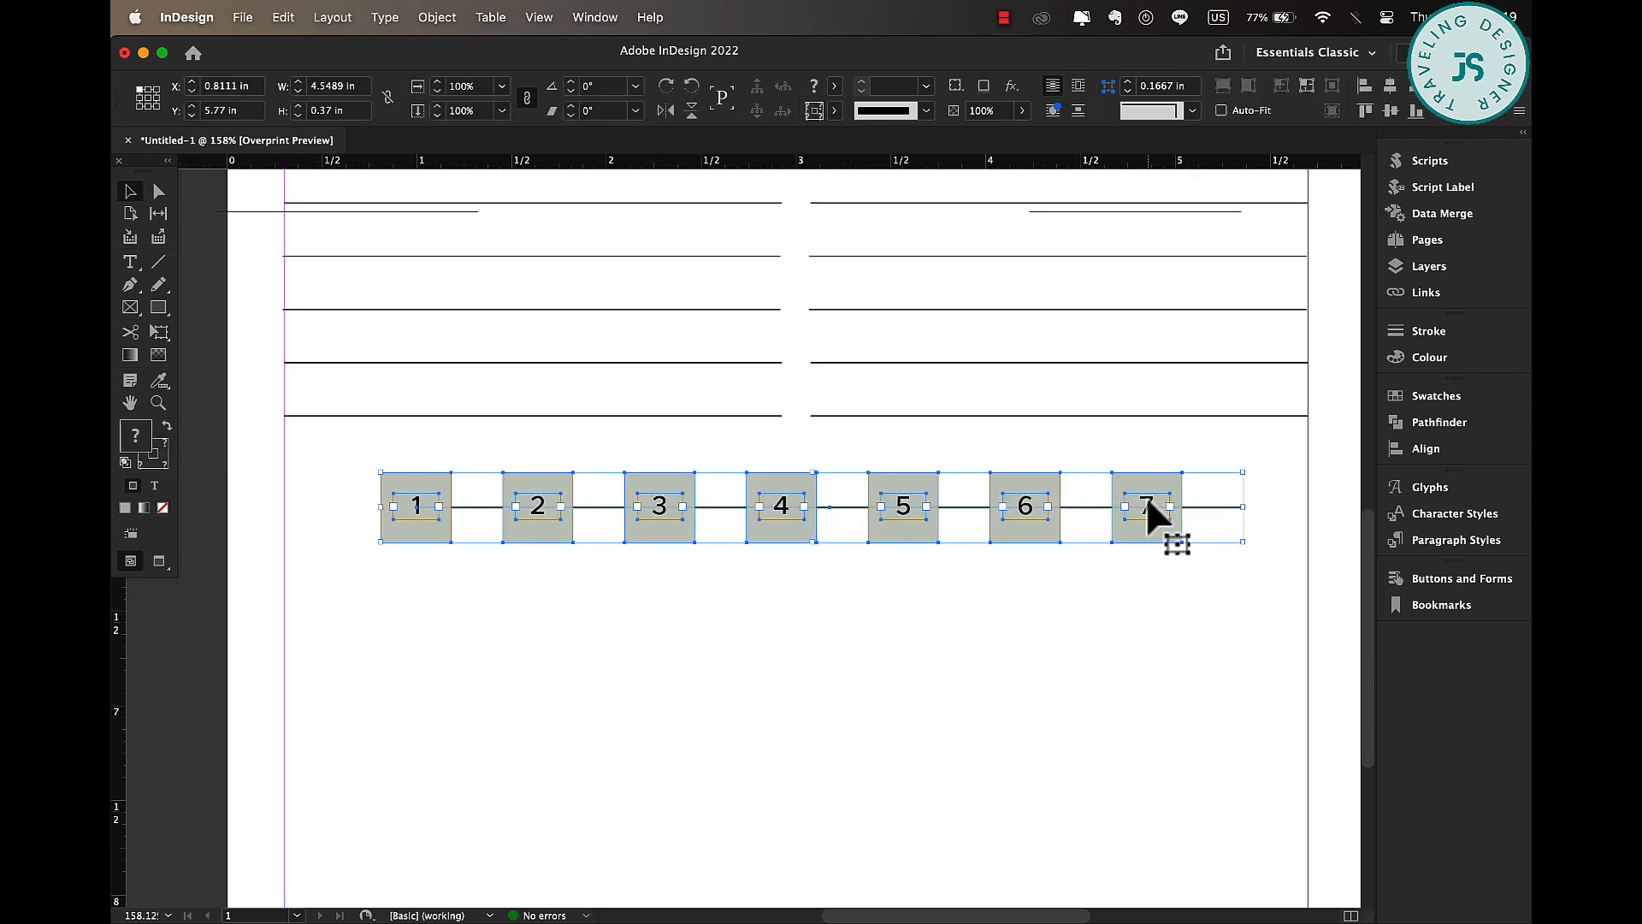
{"action": "left_click_drag", "start_coordinate": [1152, 499], "coordinate": [1087, 620]}
{"action": "scroll", "coordinate": [500, 503], "scroll_direction": "down", "scroll_amount": 4}
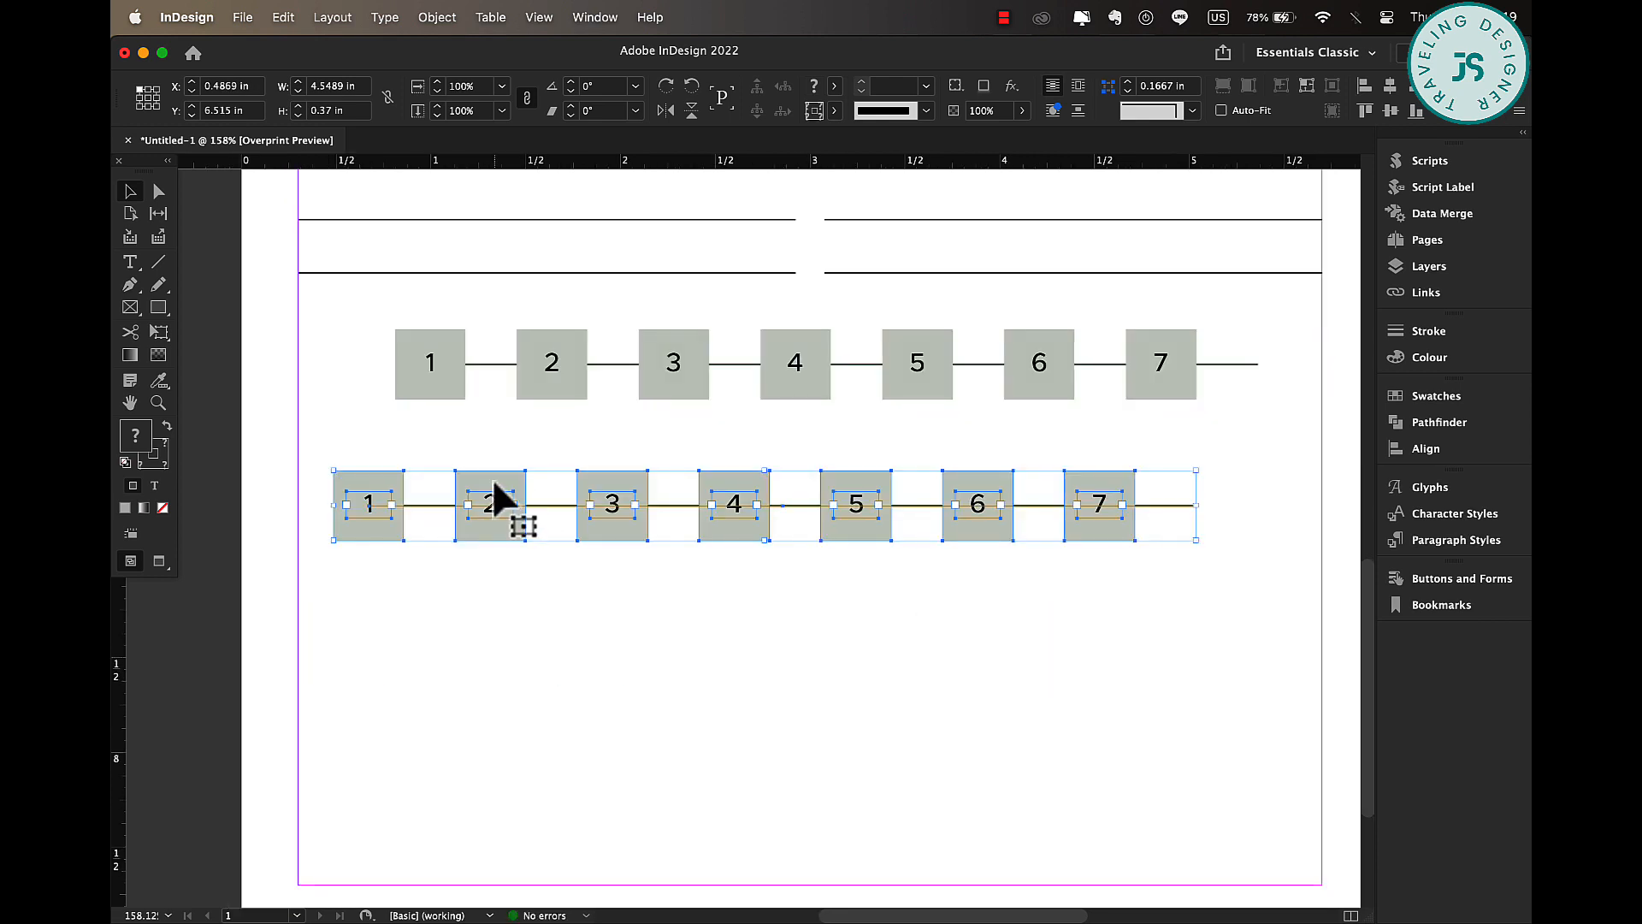
{"action": "left_click_drag", "start_coordinate": [496, 484], "coordinate": [502, 480]}
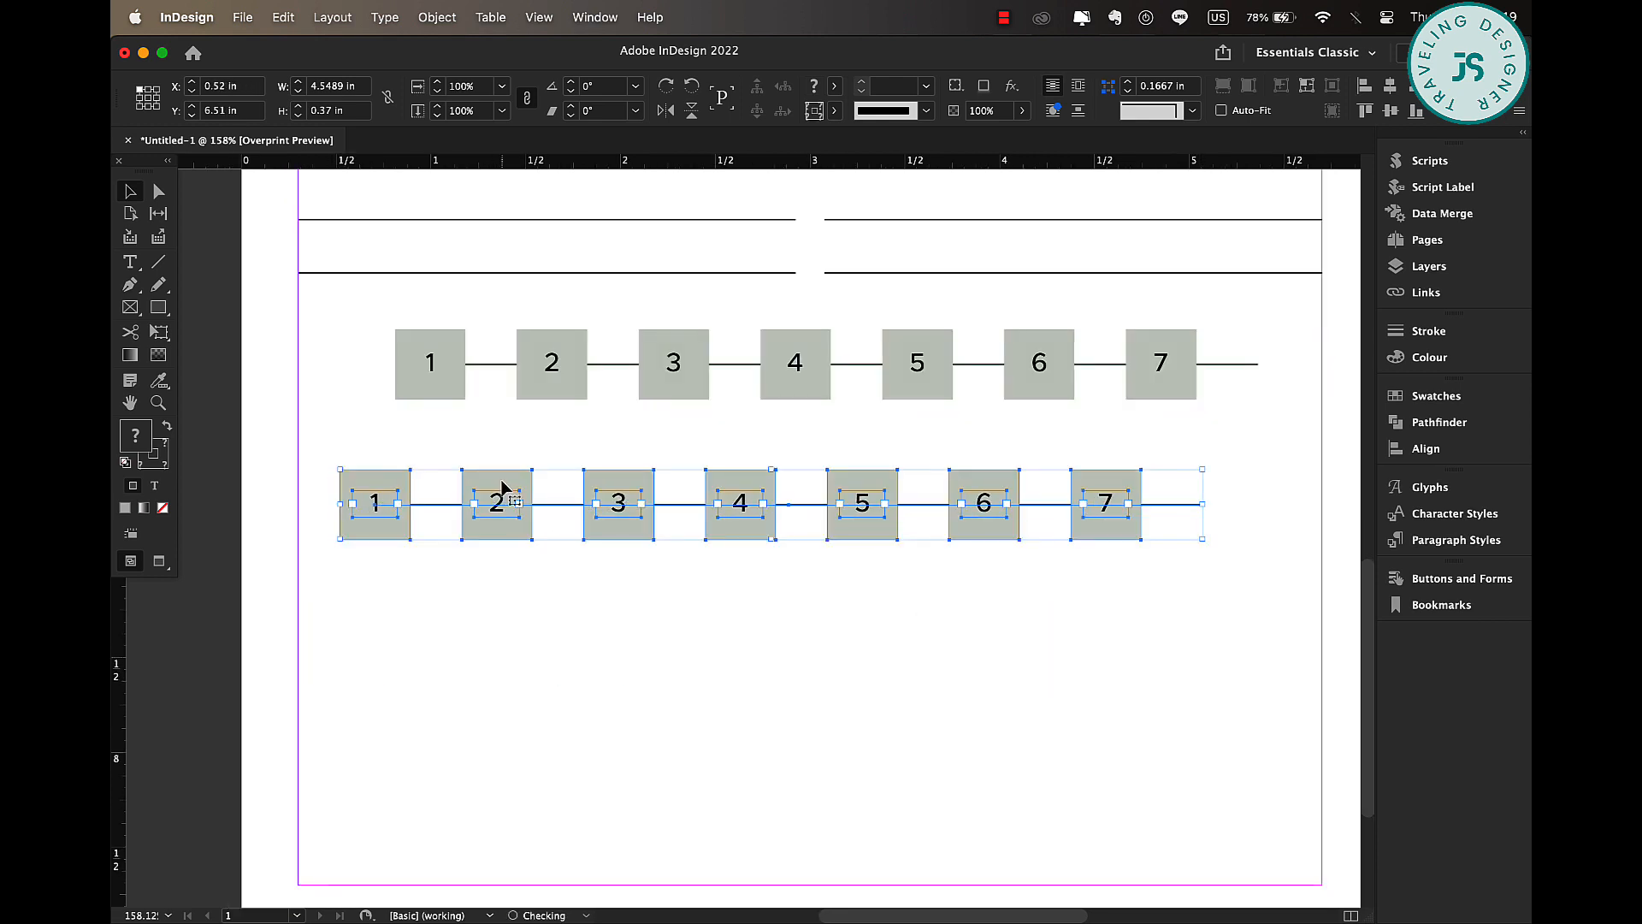
{"action": "left_click", "coordinate": [677, 670]}
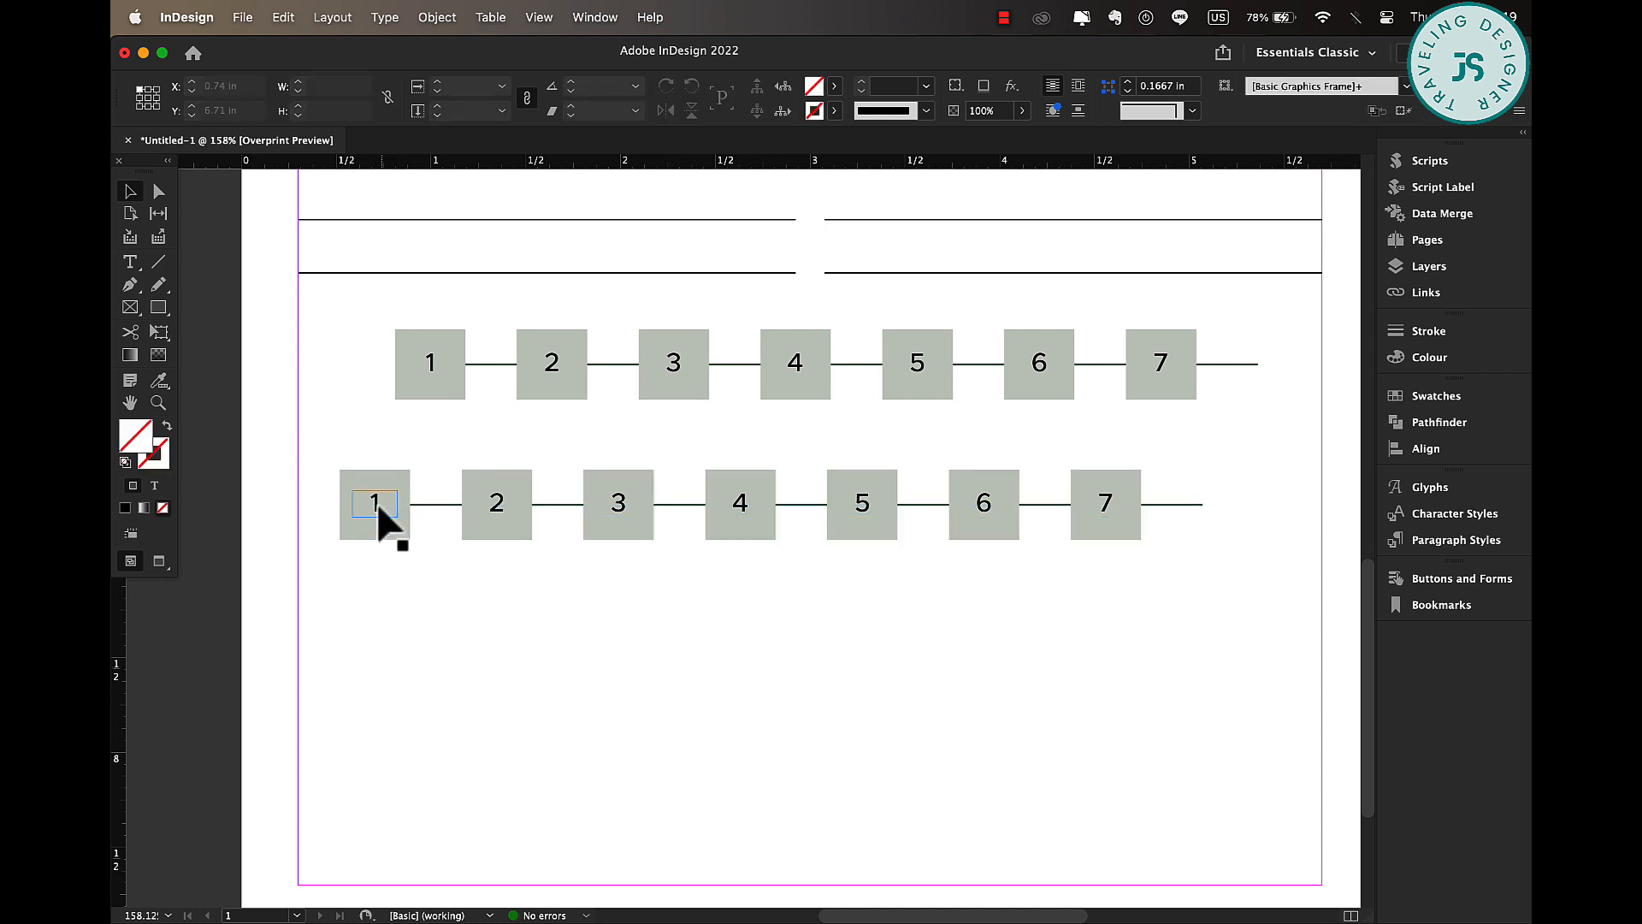
- Renumber the second row of squares as 8 to 14, running from its right end to its left end
{"action": "type", "text": "t"}
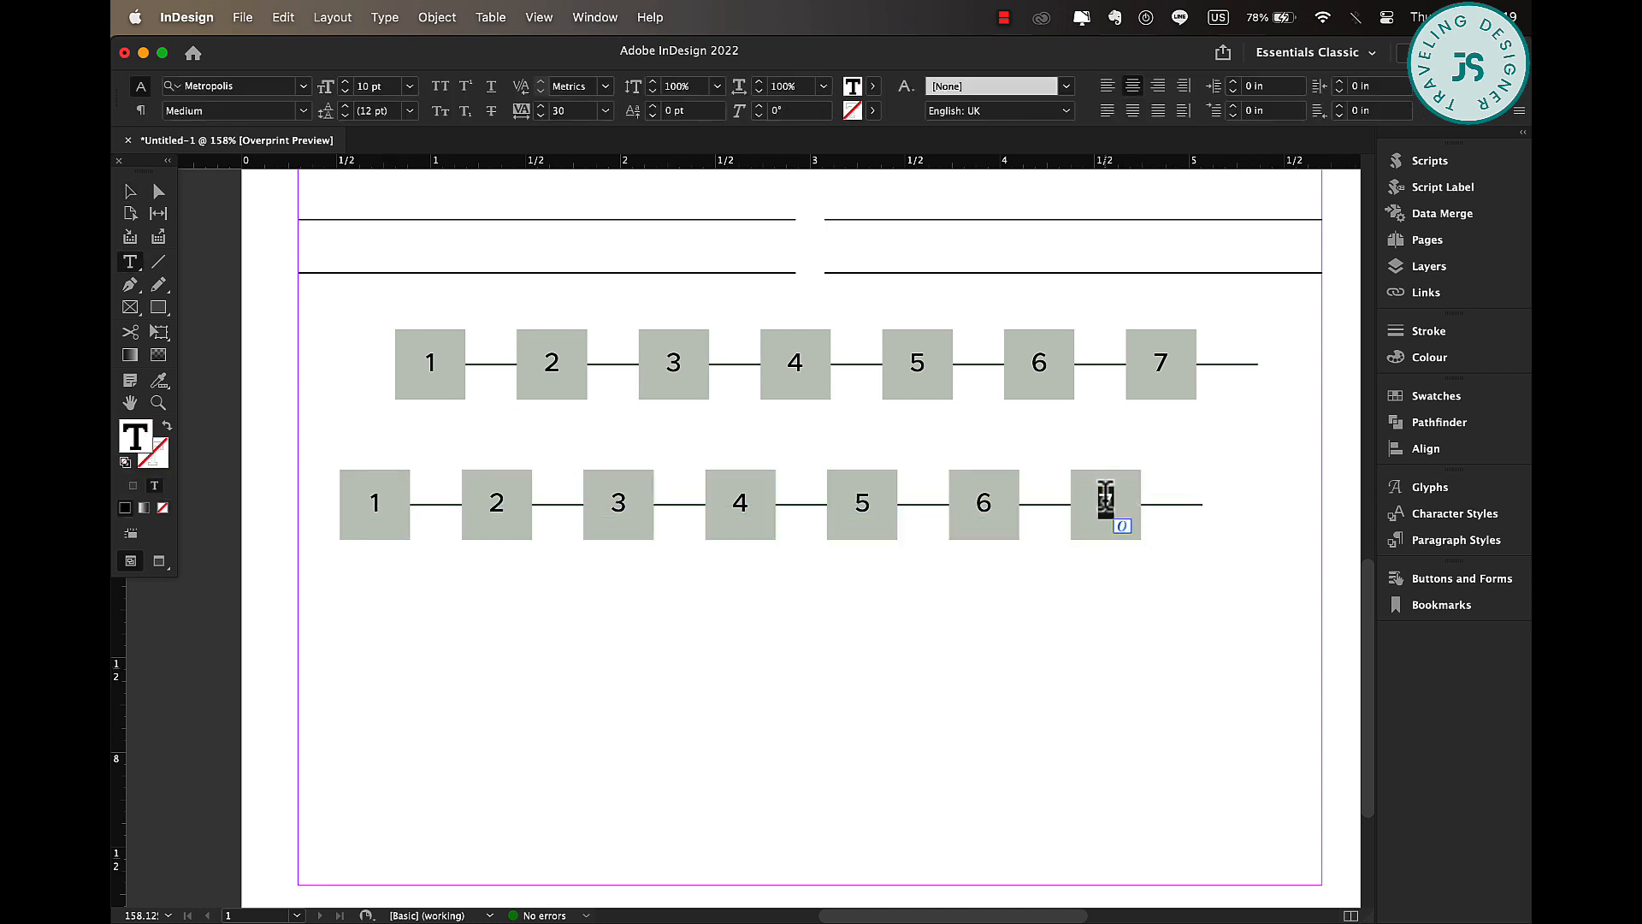
{"action": "type", "text": "8"}
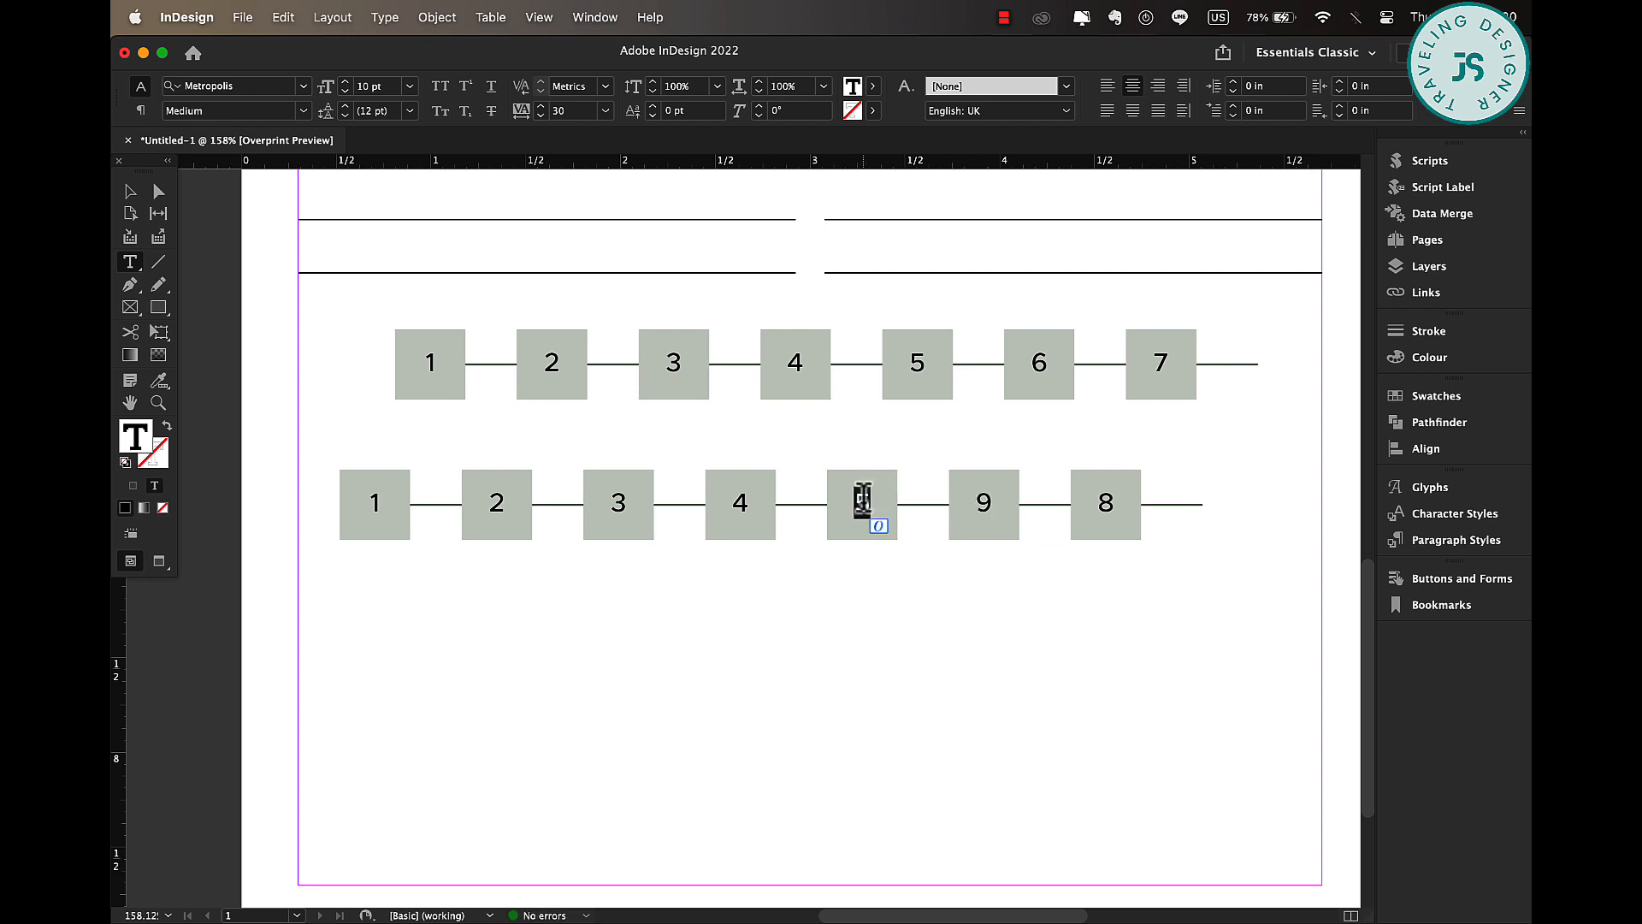
{"action": "type", "text": "00"}
{"action": "double_click", "coordinate": [743, 502]}
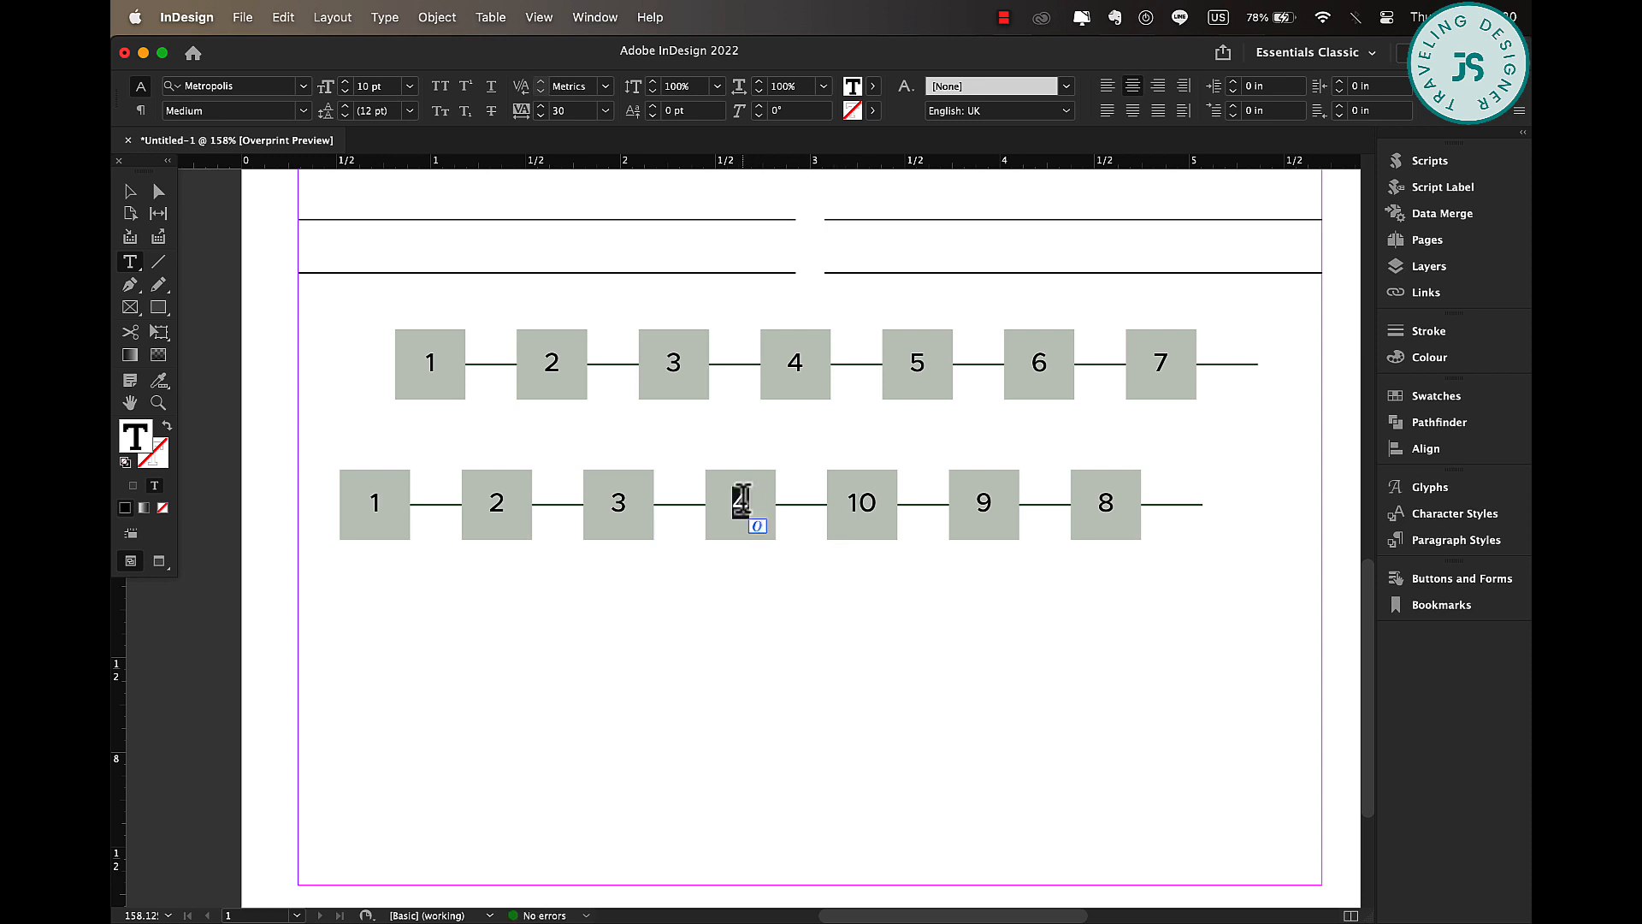
{"action": "type", "text": "11"}
{"action": "key", "text": "super+shift+a"}
{"action": "type", "text": "2"}
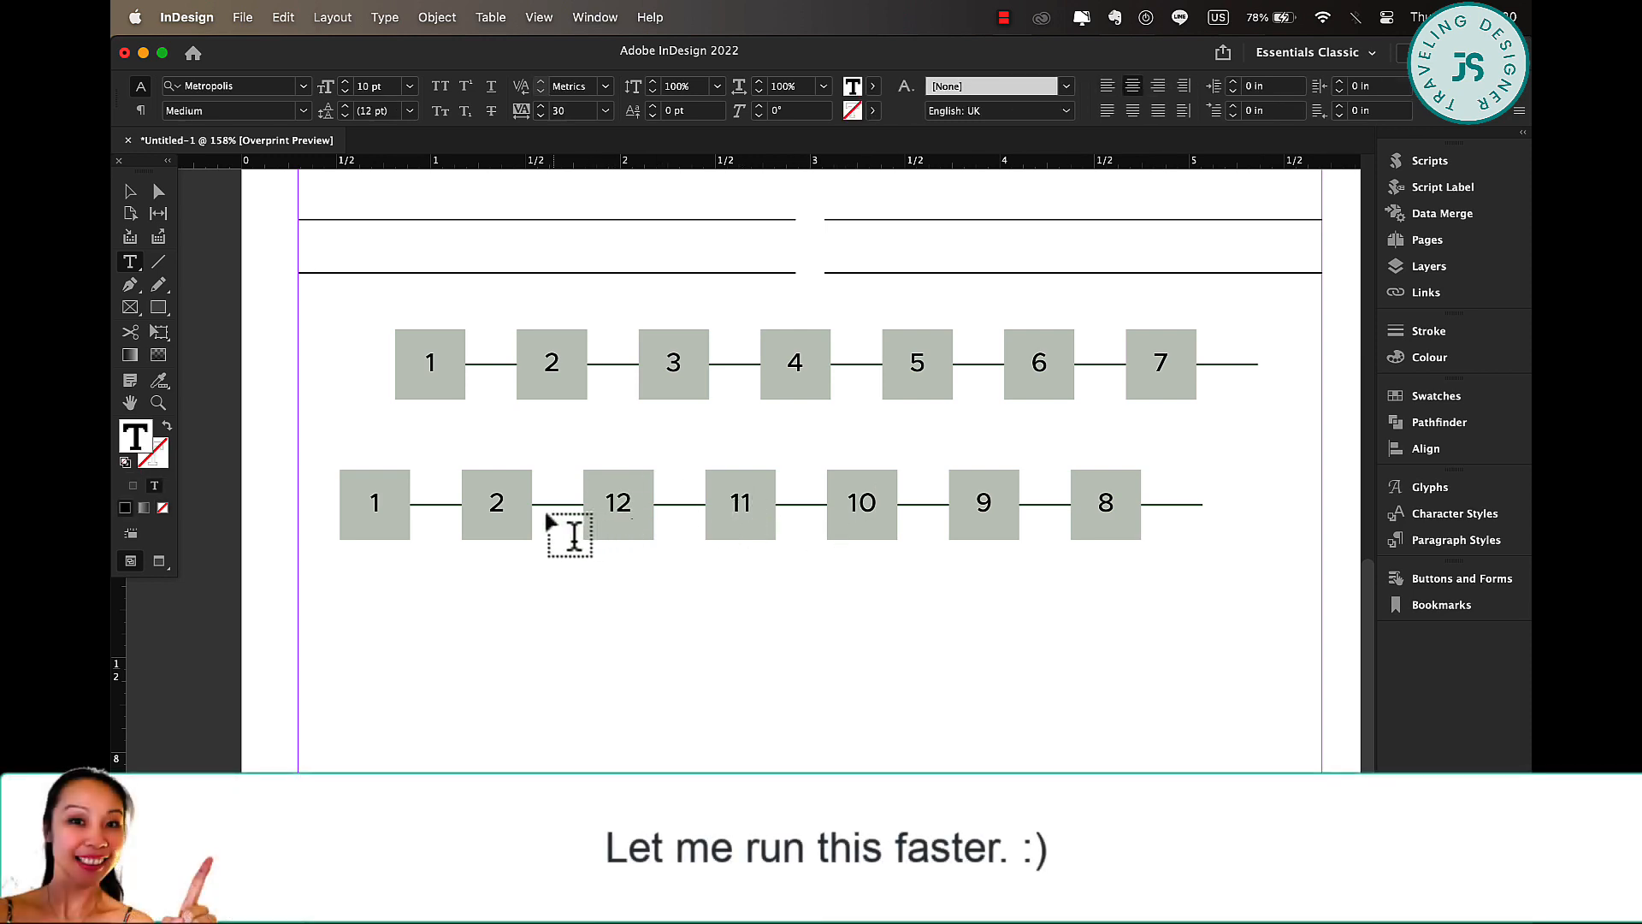
{"action": "left_click", "coordinate": [379, 502]}
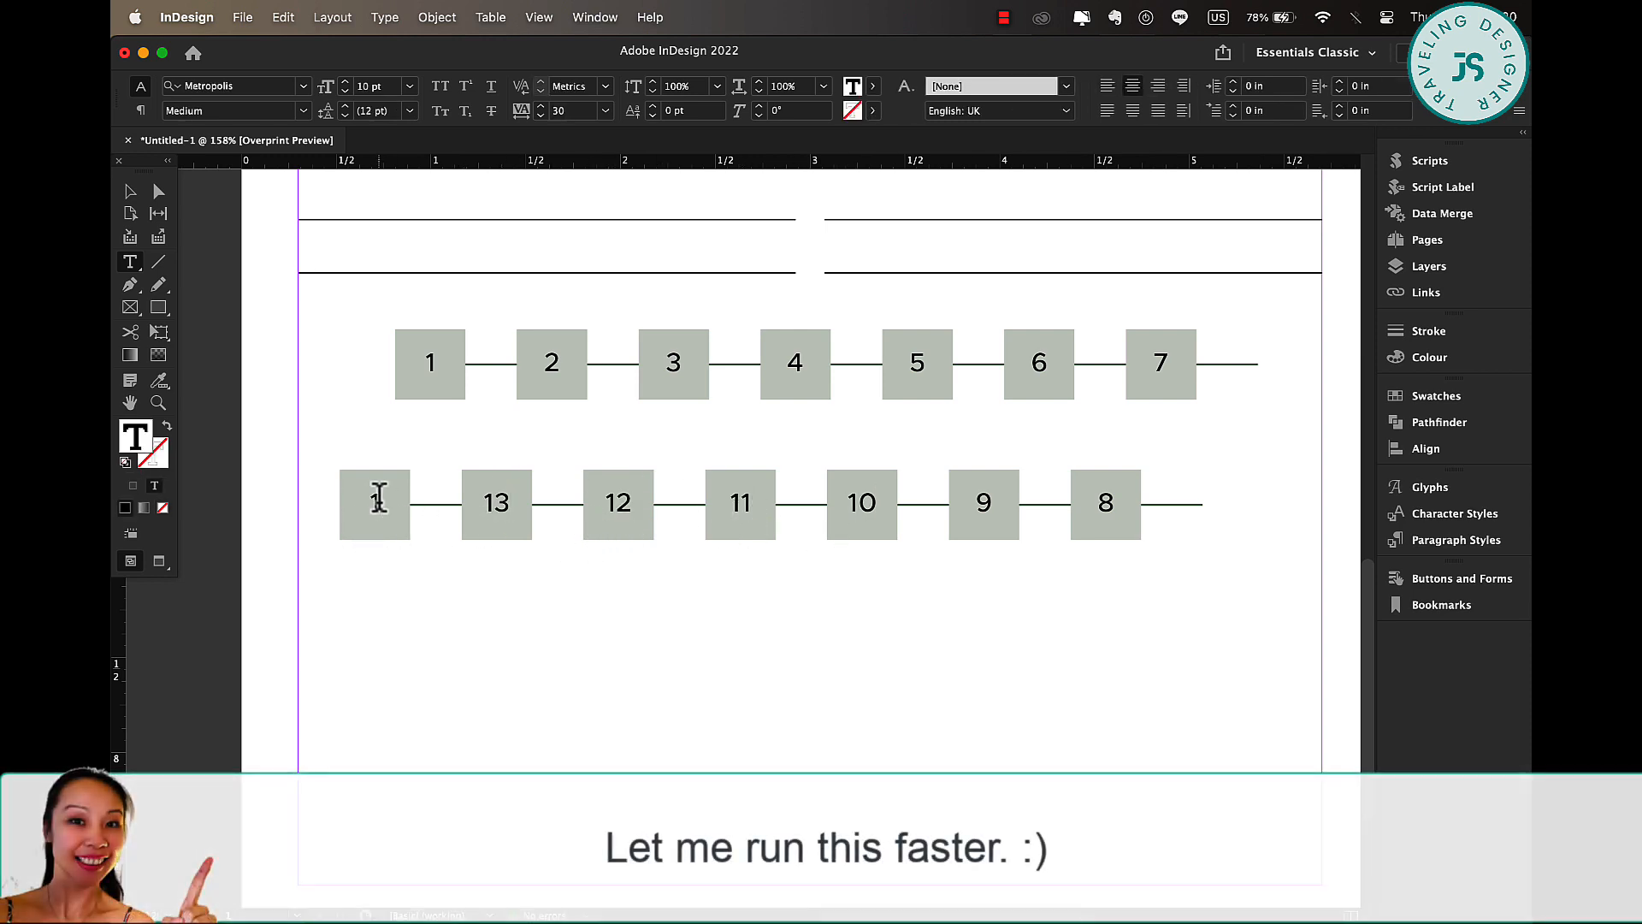
{"action": "type", "text": "4"}
- Extend the second row's line past square 14 and, at the other end, to align with the end of the first row's line
{"action": "left_click", "coordinate": [131, 191]}
{"action": "left_click", "coordinate": [432, 504]}
{"action": "left_click_drag", "start_coordinate": [340, 504], "coordinate": [315, 504]}
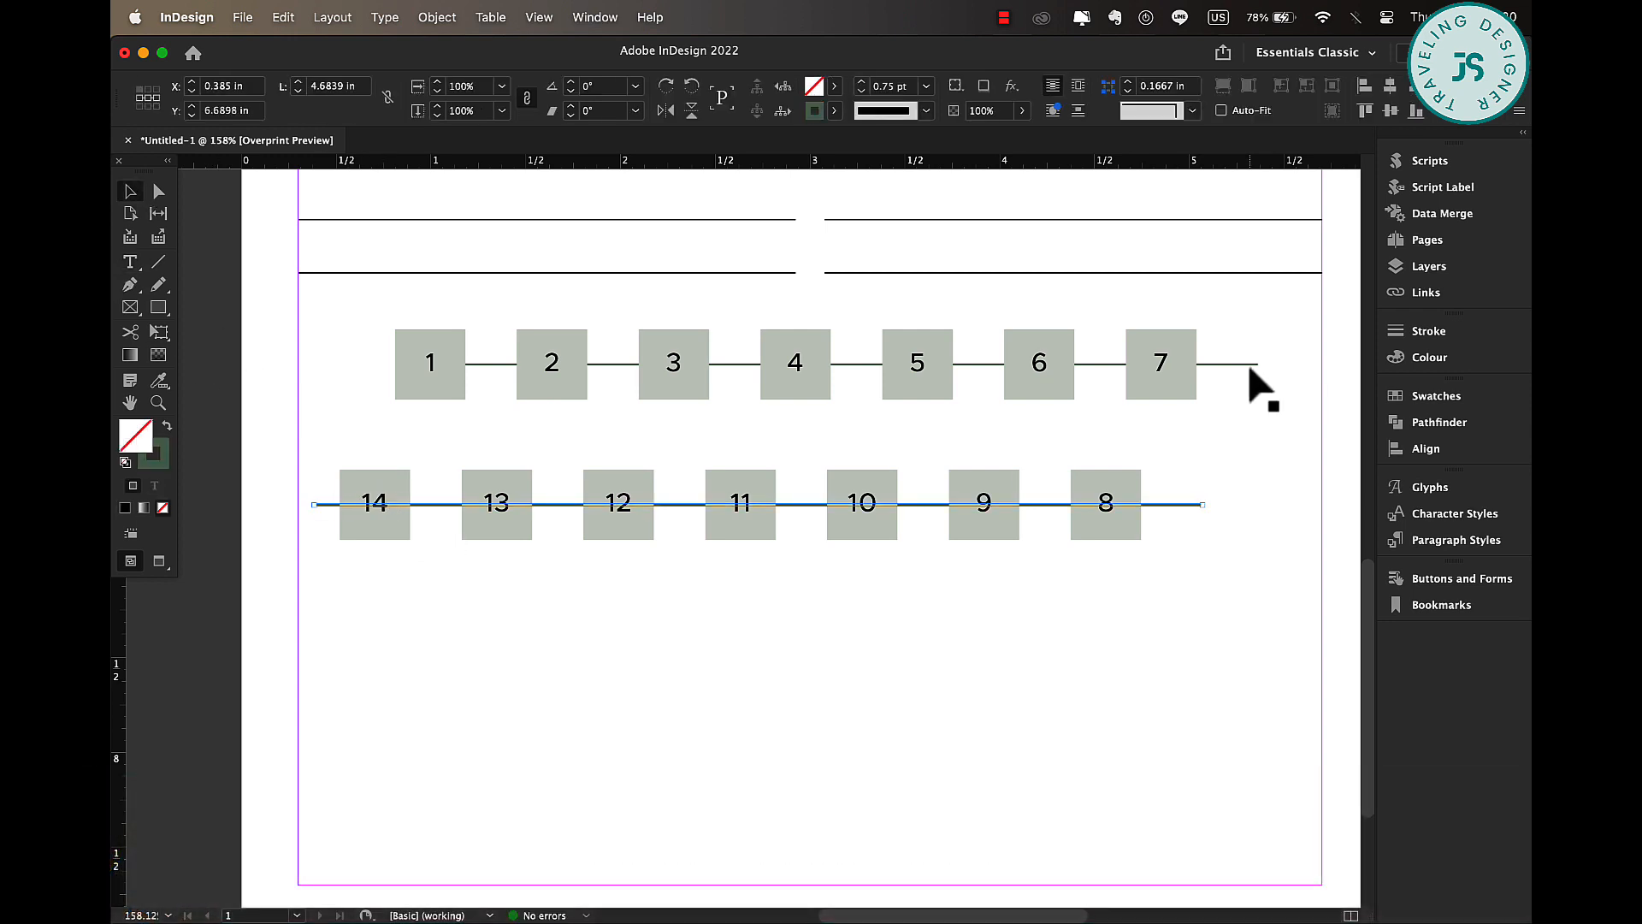
{"action": "left_click_drag", "start_coordinate": [1202, 503], "coordinate": [1257, 504]}
- Draw a 0.74 in vertical line with a 0.75 pt stroke joining the right ends of the first two rows
{"action": "left_click", "coordinate": [158, 261]}
{"action": "left_click_drag", "start_coordinate": [1257, 364], "coordinate": [1257, 505]}
{"action": "left_click", "coordinate": [926, 86]}
{"action": "left_click", "coordinate": [894, 171]}
{"action": "key", "text": "v"}
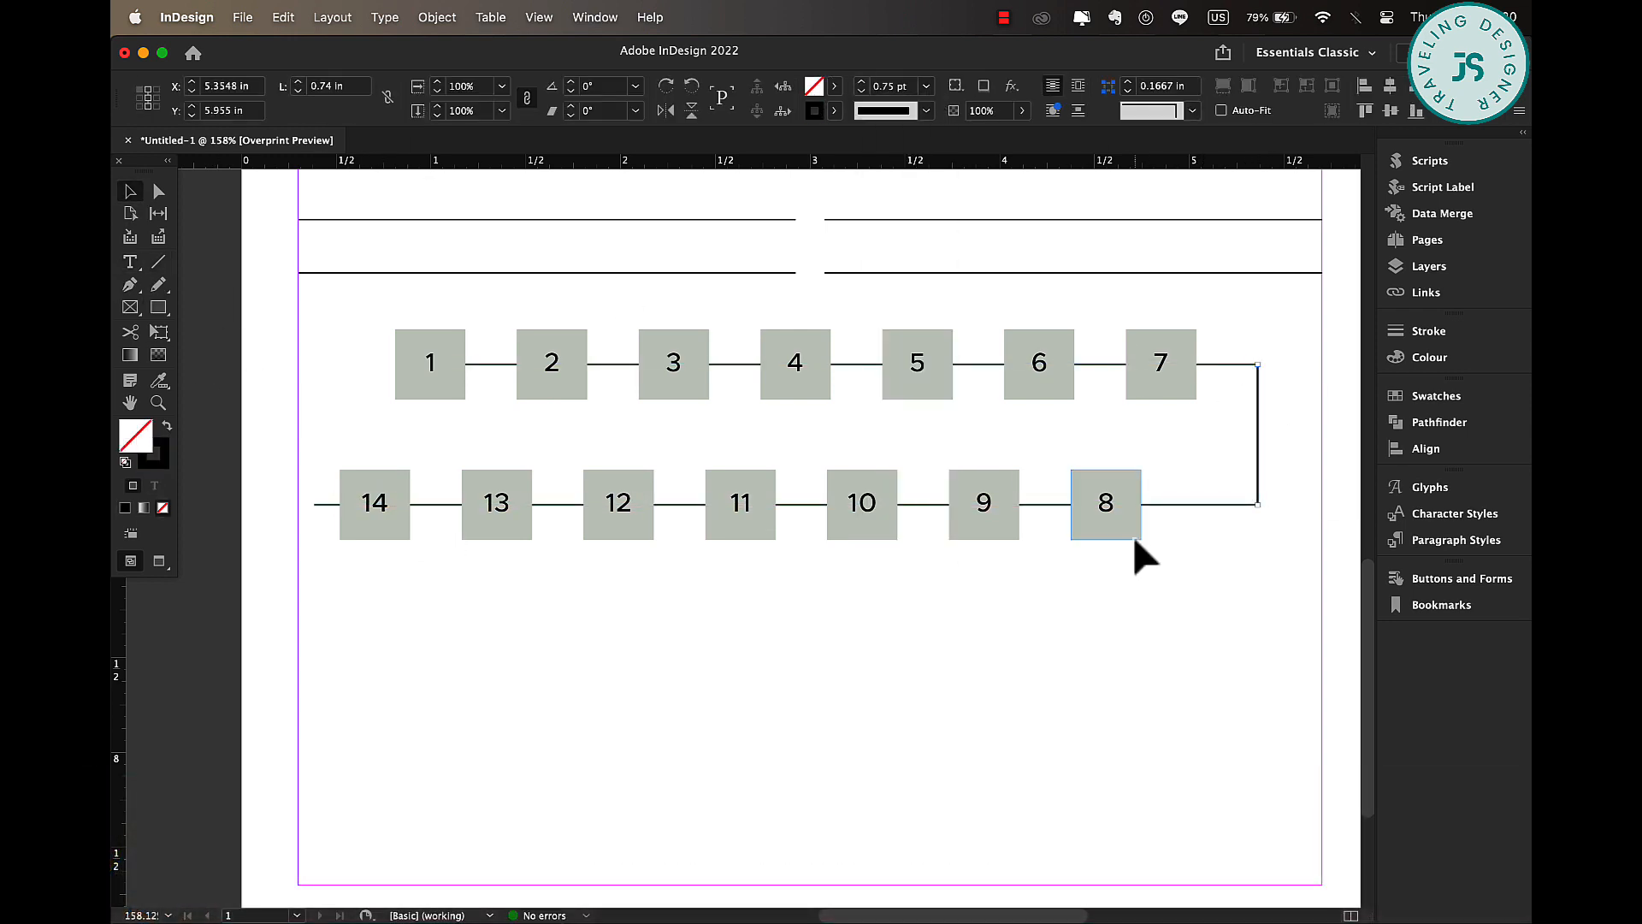
- Colour the vertical connector dark green and duplicate it below the left end of the second row's line
{"action": "left_click", "coordinate": [1257, 440]}
{"action": "left_click", "coordinate": [834, 111]}
{"action": "left_click", "coordinate": [709, 333]}
{"action": "left_click", "coordinate": [941, 444]}
{"action": "left_click_drag", "start_coordinate": [1257, 441], "coordinate": [314, 578]}
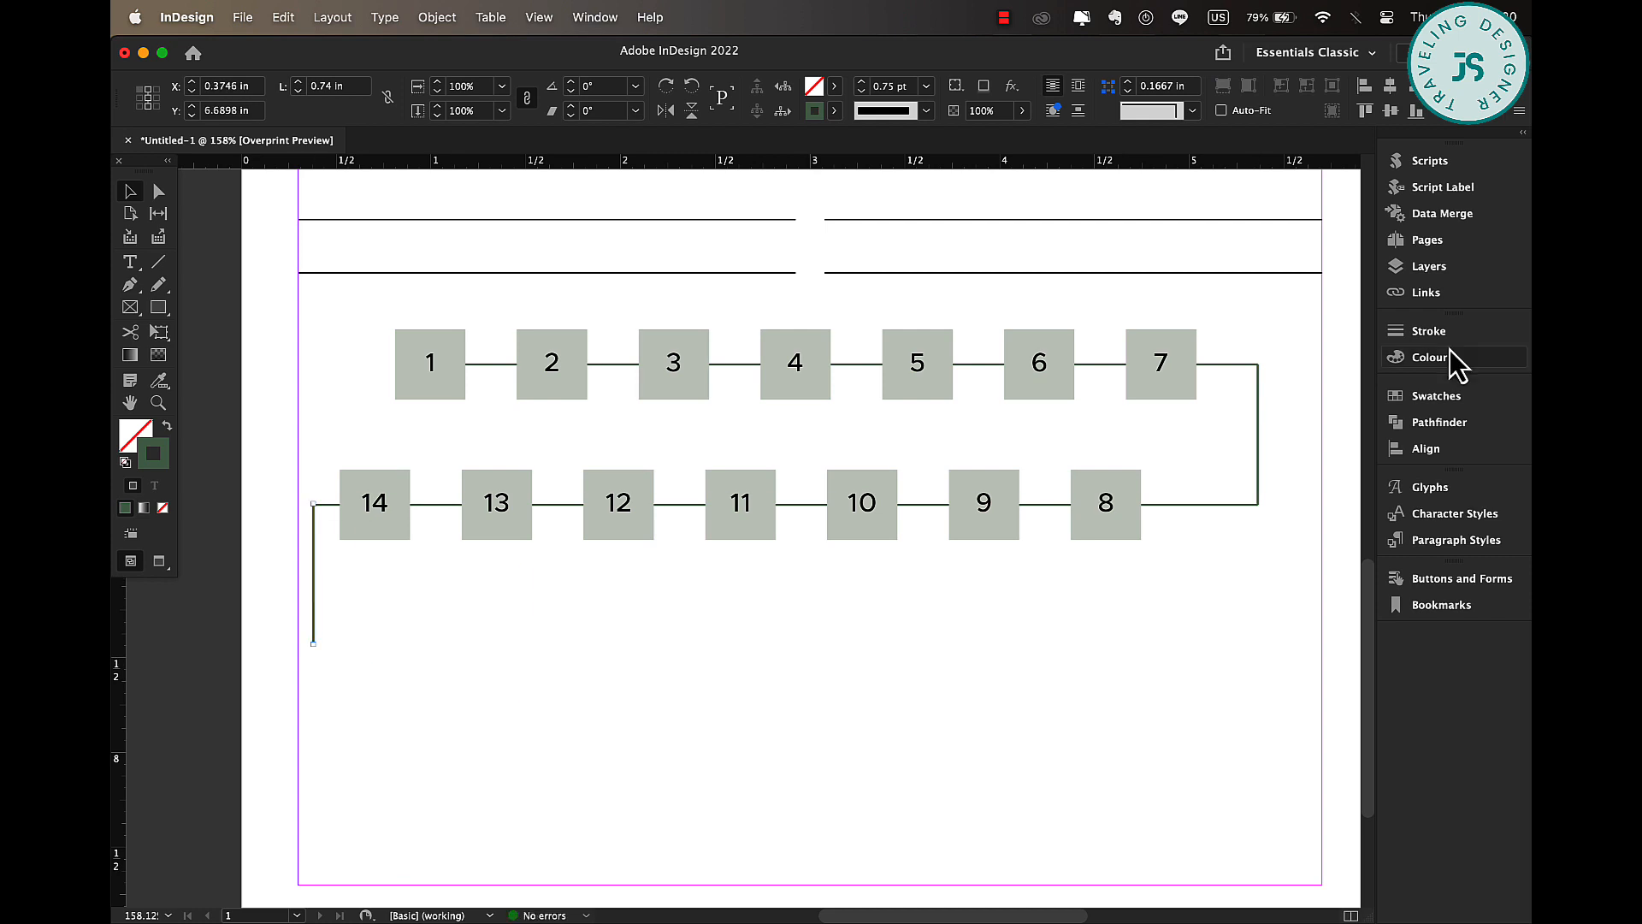
- Duplicate the first numbered row as a third row and extend its line to meet the left connector
{"action": "left_click_drag", "start_coordinate": [1223, 317], "coordinate": [385, 411]}
{"action": "left_click_drag", "start_coordinate": [439, 366], "coordinate": [441, 648]}
{"action": "scroll", "coordinate": [476, 701], "scroll_direction": "down", "scroll_amount": 3}
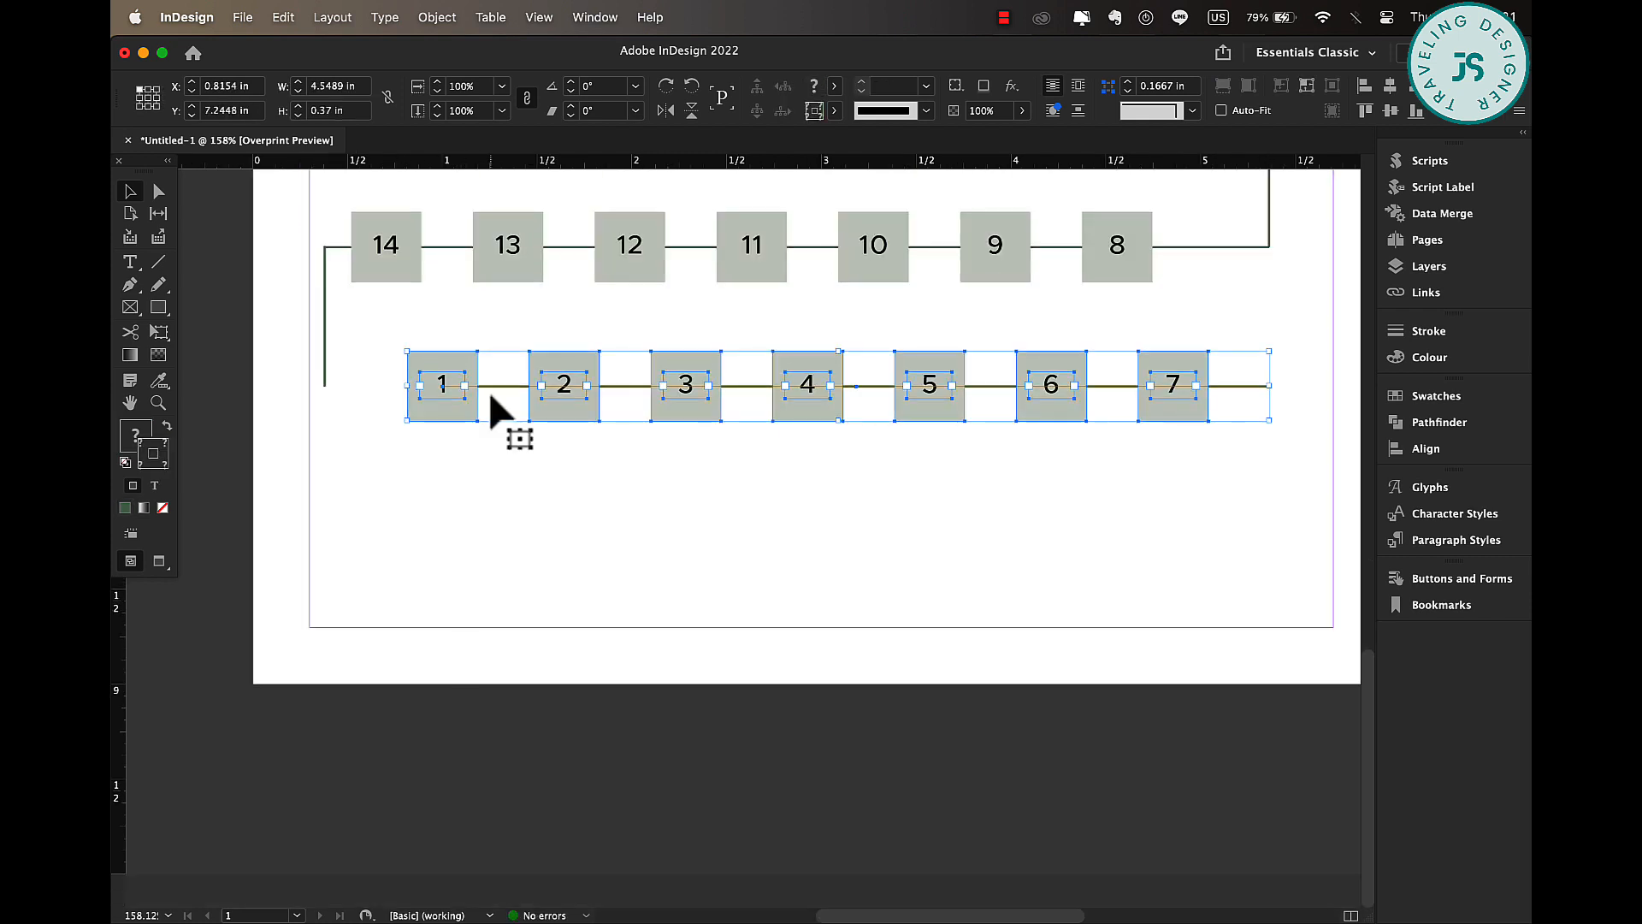
{"action": "left_click", "coordinate": [491, 398]}
{"action": "left_click", "coordinate": [484, 385]}
{"action": "left_click_drag", "start_coordinate": [443, 385], "coordinate": [325, 385]}
{"action": "left_click", "coordinate": [341, 398]}
{"action": "left_click", "coordinate": [339, 386]}
{"action": "left_click", "coordinate": [1052, 561]}
- Duplicate the second row as a fourth row and copy the right connector to join the third and fourth rows
{"action": "left_click_drag", "start_coordinate": [367, 190], "coordinate": [1270, 278]}
{"action": "left_click_drag", "start_coordinate": [1269, 206], "coordinate": [1269, 484]}
{"action": "left_click", "coordinate": [437, 331]}
{"action": "left_click_drag", "start_coordinate": [436, 332], "coordinate": [578, 624]}
{"action": "left_click", "coordinate": [336, 458]}
- Add a fifth row of two squares and link it to the fourth row with a left connector and shortened line
{"action": "scroll", "coordinate": [335, 458], "scroll_direction": "down", "scroll_amount": 3}
{"action": "scroll", "coordinate": [335, 458], "scroll_direction": "up", "scroll_amount": 2}
{"action": "left_click_drag", "start_coordinate": [400, 599], "coordinate": [401, 785]}
{"action": "left_click_drag", "start_coordinate": [408, 734], "coordinate": [547, 783]}
{"action": "left_click_drag", "start_coordinate": [481, 780], "coordinate": [480, 799]}
{"action": "left_click", "coordinate": [467, 763]}
{"action": "left_click_drag", "start_coordinate": [476, 701], "coordinate": [479, 792]}
{"action": "left_click_drag", "start_coordinate": [715, 792], "coordinate": [556, 792]}
{"action": "left_click", "coordinate": [386, 725]}
- Renumber the third row's squares as 15, 16, 17, 18, 19, 20 and 21
{"action": "scroll", "coordinate": [356, 507], "scroll_direction": "up", "scroll_amount": 4}
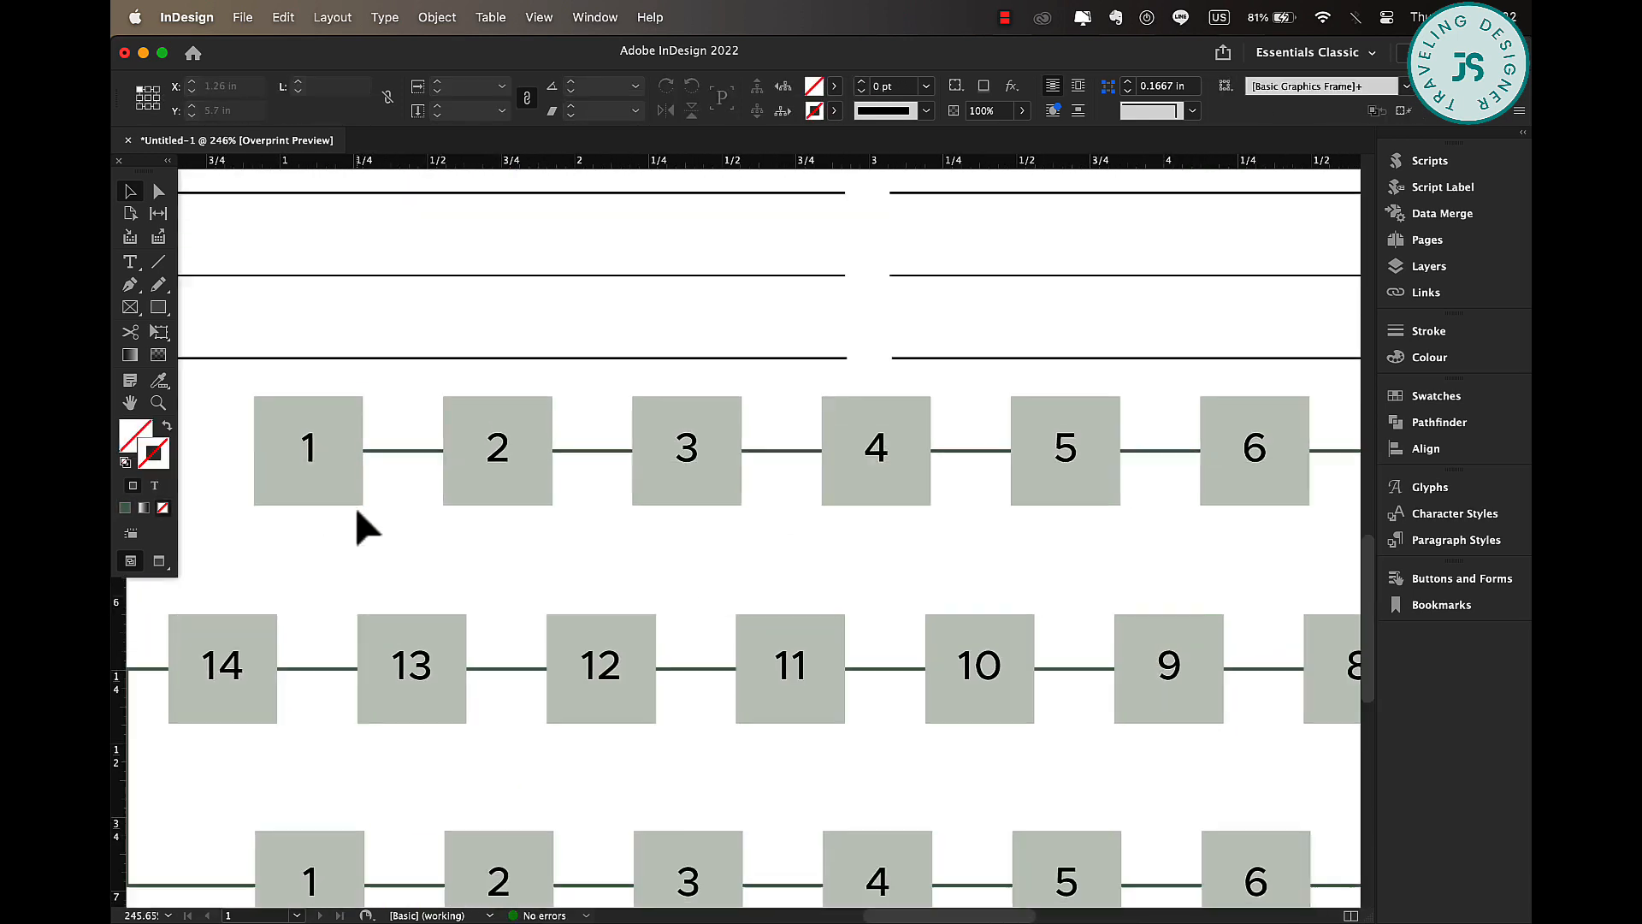
{"action": "scroll", "coordinate": [355, 507], "scroll_direction": "down", "scroll_amount": 5}
{"action": "double_click", "coordinate": [429, 407]}
{"action": "type", "text": "5"}
{"action": "double_click", "coordinate": [595, 412]}
{"action": "type", "text": "16"}
{"action": "double_click", "coordinate": [963, 407]}
{"action": "type", "text": "18"}
{"action": "double_click", "coordinate": [1133, 412]}
{"action": "type", "text": "19"}
{"action": "double_click", "coordinate": [1310, 412]}
{"action": "type", "text": "20"}
{"action": "scroll", "coordinate": [1310, 412], "scroll_direction": "right", "scroll_amount": 3}
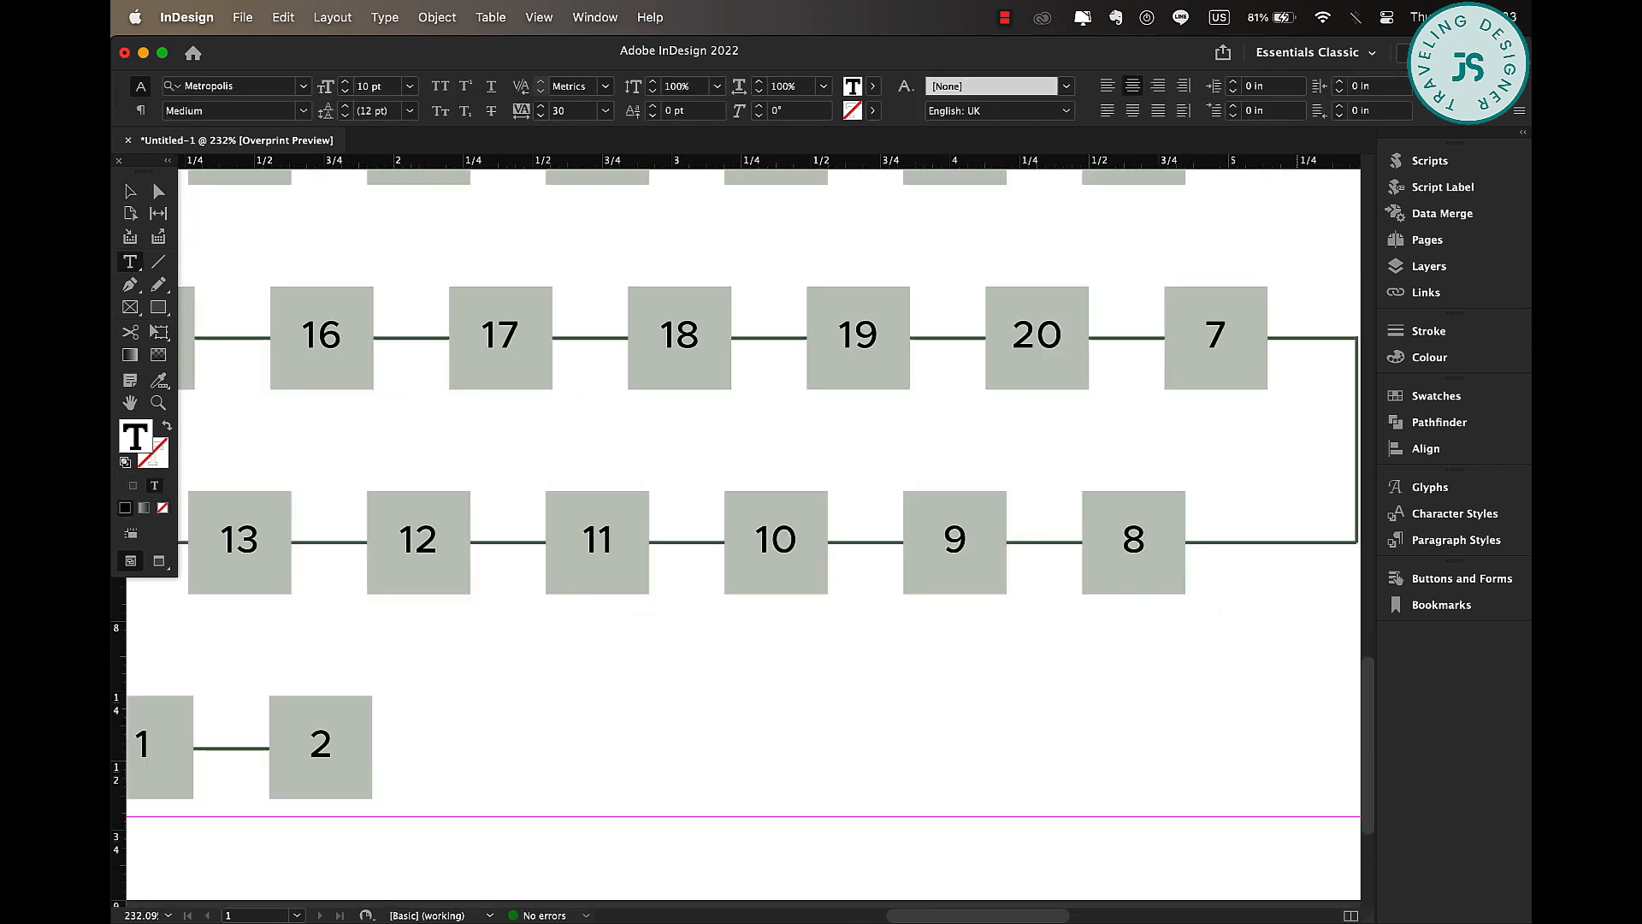
{"action": "double_click", "coordinate": [1215, 334]}
- Renumber the fourth row as 22 to 28 from right to left and the last two squares as 29 and 30
{"action": "double_click", "coordinate": [415, 534]}
{"action": "type", "text": "26"}
{"action": "scroll", "coordinate": [415, 534], "scroll_direction": "left", "scroll_amount": 4}
{"action": "double_click", "coordinate": [616, 371]}
{"action": "type", "text": "27"}
{"action": "double_click", "coordinate": [436, 371]}
{"action": "type", "text": "28"}
{"action": "double_click", "coordinate": [518, 573]}
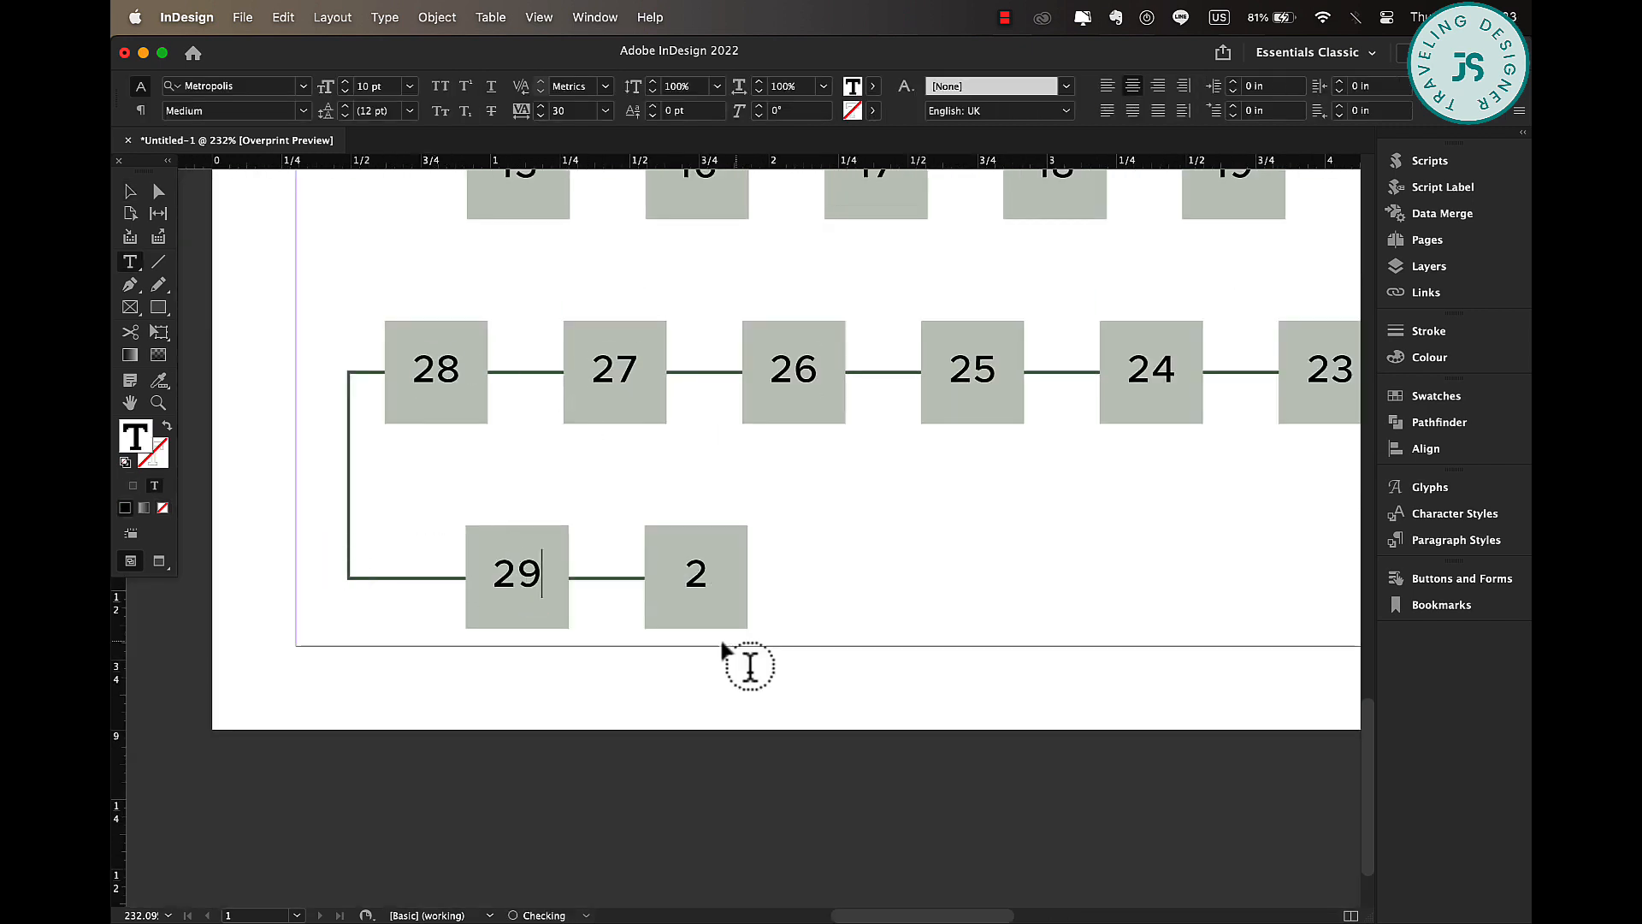
{"action": "scroll", "coordinate": [715, 470], "scroll_direction": "down", "scroll_amount": 3}
- Duplicate the "Possible setbacks" heading between the first two rows and change its text to "YOU GOT THIS!"
{"action": "scroll", "coordinate": [715, 471], "scroll_direction": "up", "scroll_amount": 5}
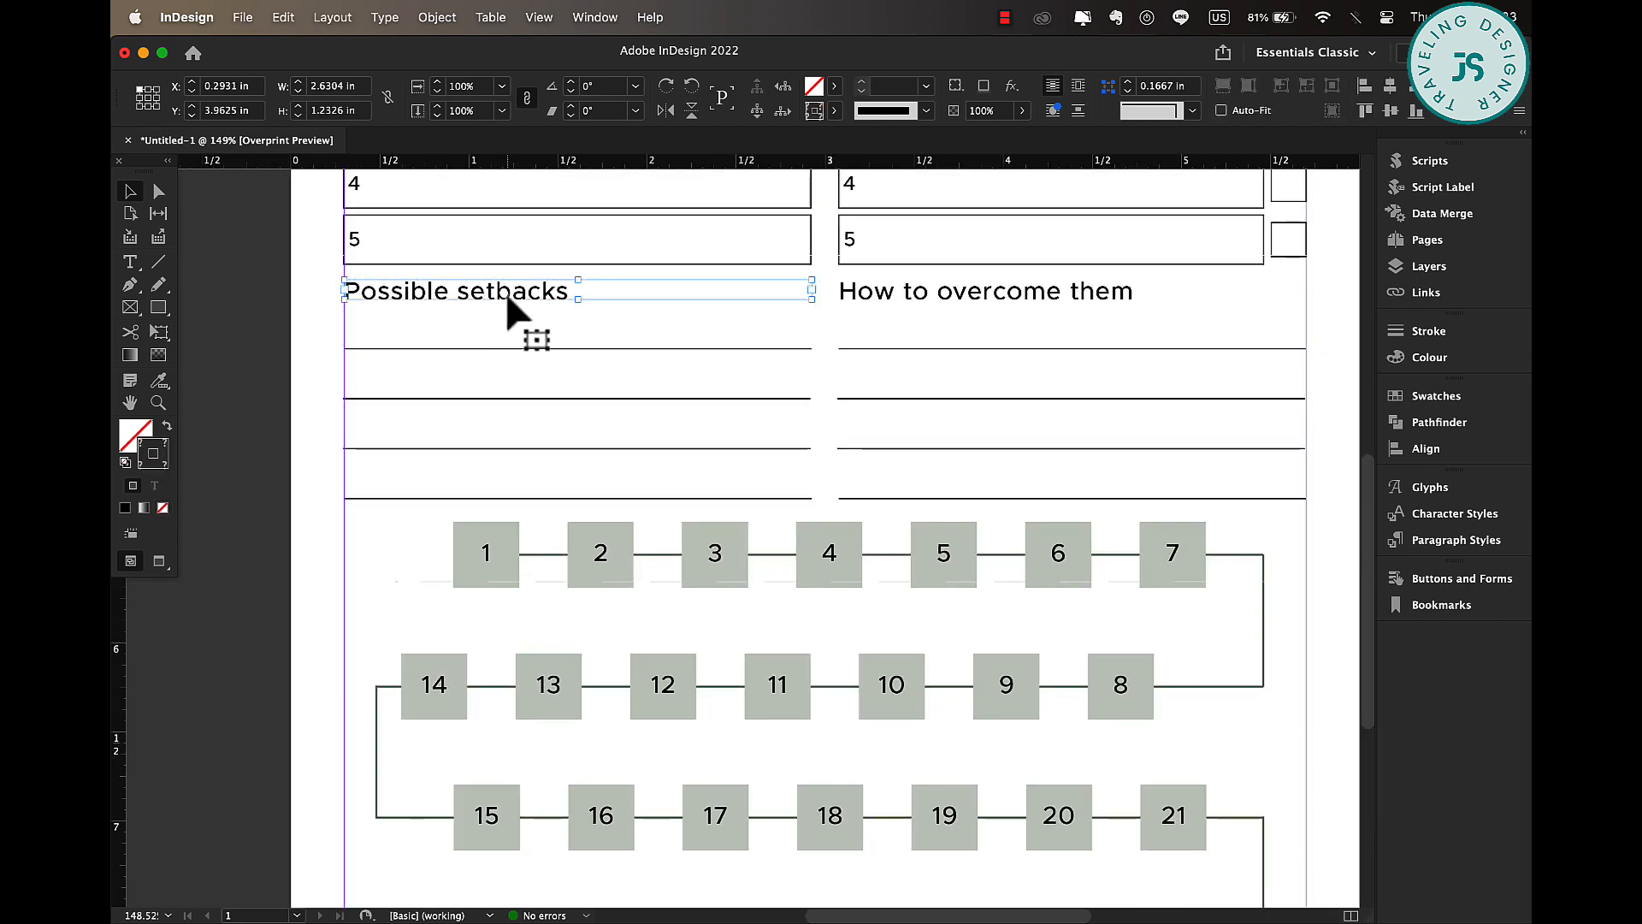
{"action": "left_click_drag", "start_coordinate": [531, 308], "coordinate": [530, 603]}
{"action": "triple_click", "coordinate": [530, 603]}
{"action": "type", "text": "YOU"}
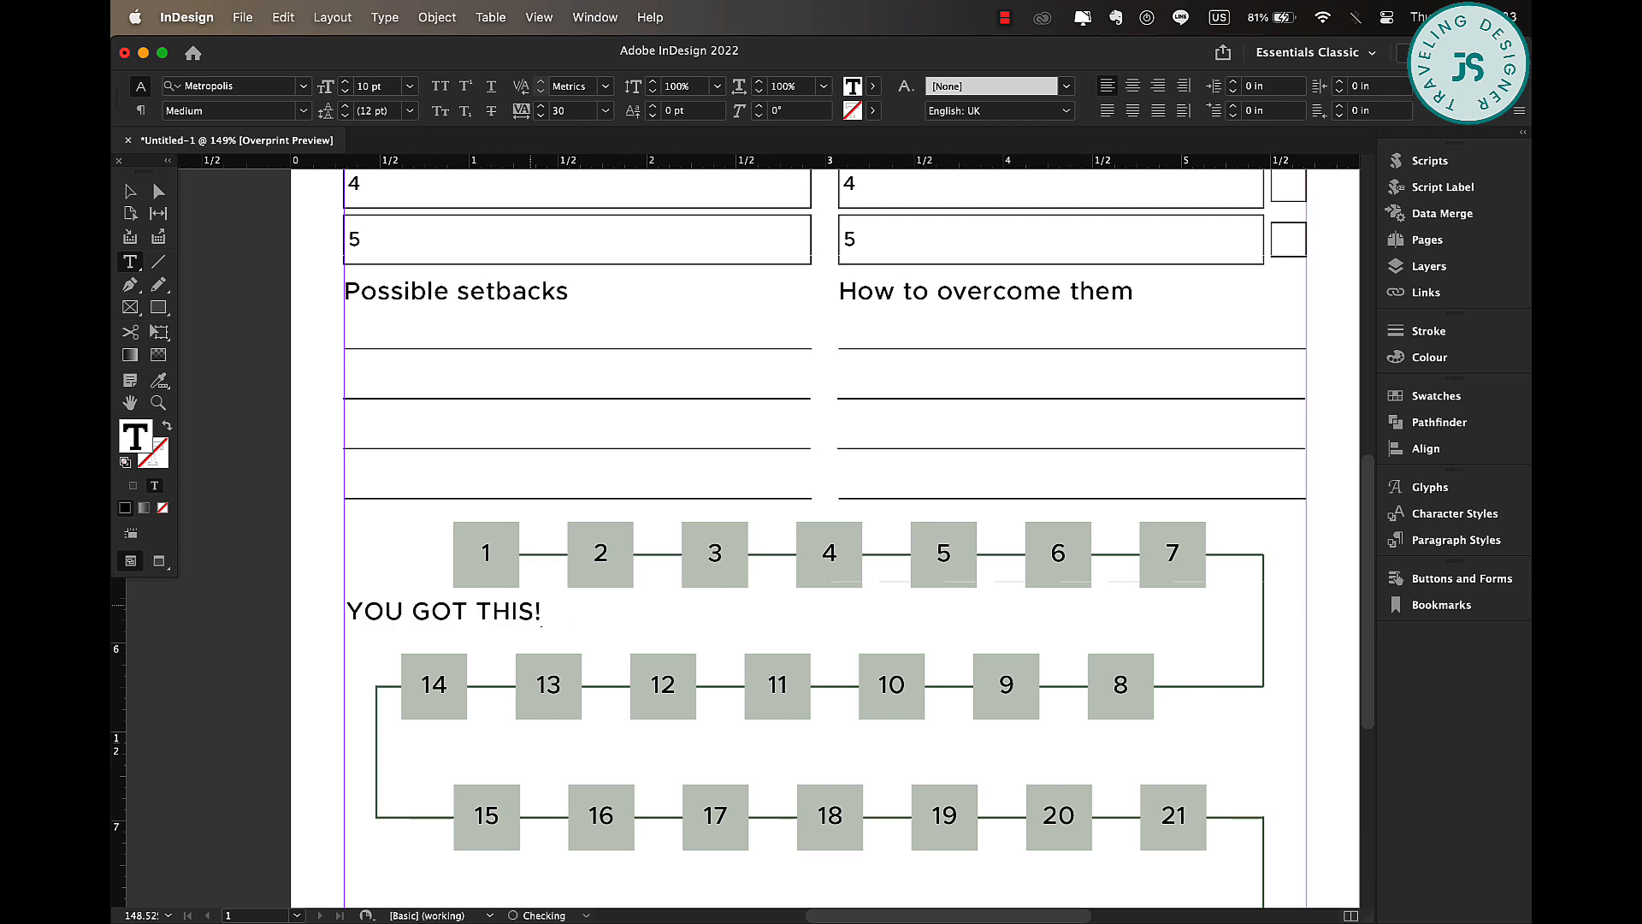
{"action": "type", "text": " GOT THIS!"}
- Format "YOU GOT THIS!" as Metropolis Bold, 7 pt, in the green swatch C=55 M=23 Y=52 K=26
{"action": "key", "text": "super+a"}
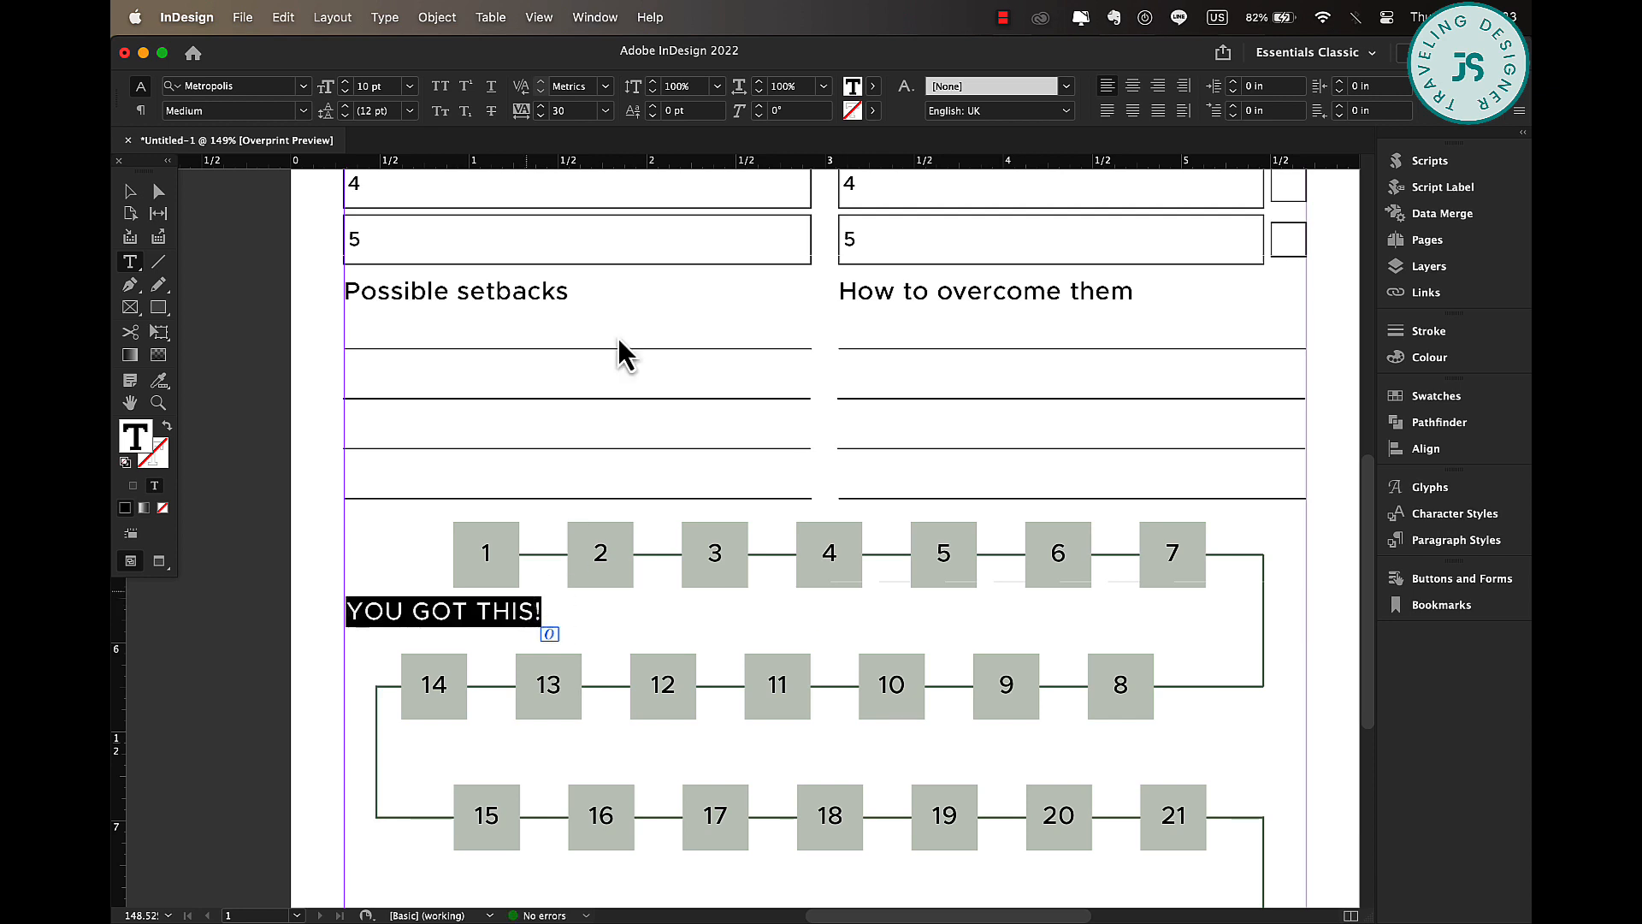
{"action": "left_click", "coordinate": [311, 114]}
{"action": "left_click", "coordinate": [228, 335]}
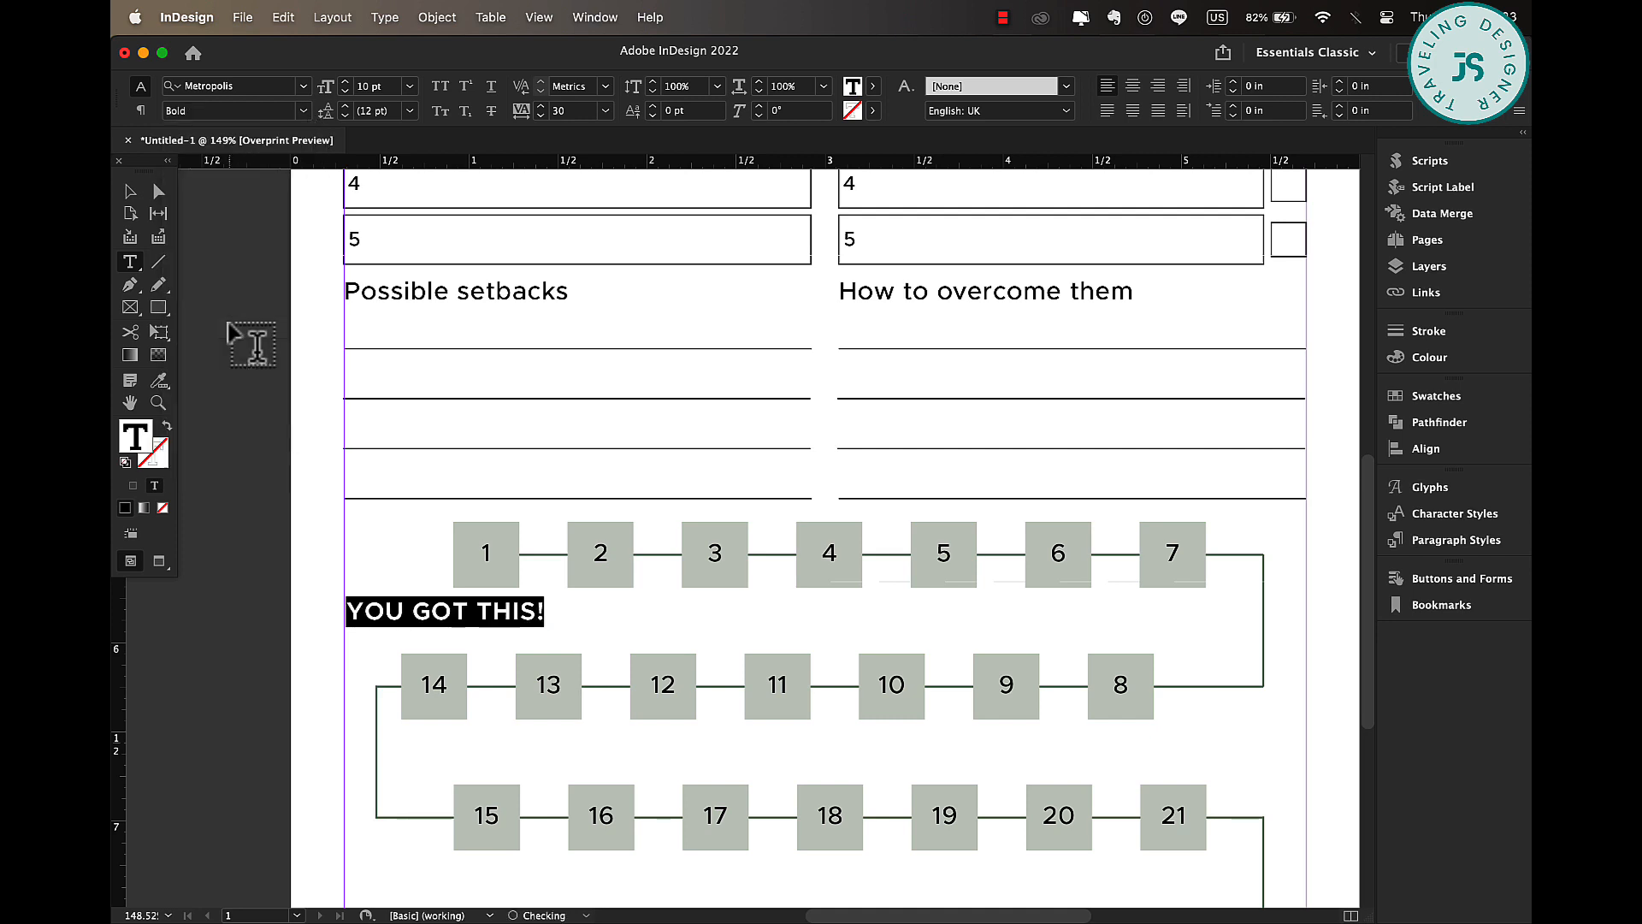
{"action": "left_click", "coordinate": [345, 91]}
{"action": "left_click", "coordinate": [346, 91]}
{"action": "left_click", "coordinate": [346, 91]}
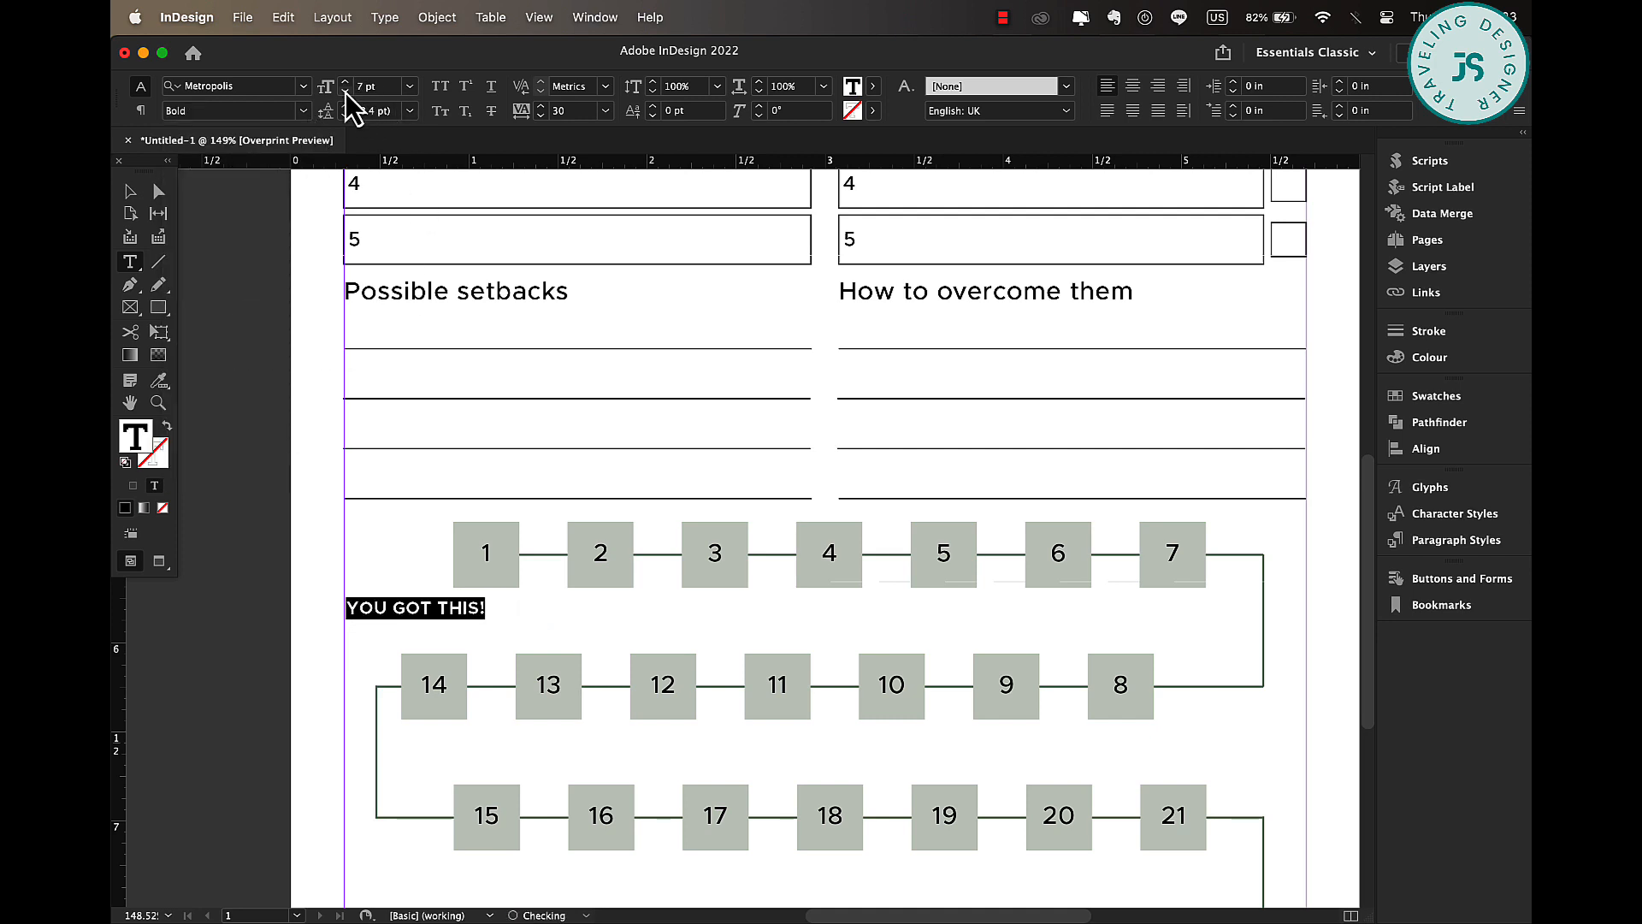
{"action": "left_click", "coordinate": [874, 86]}
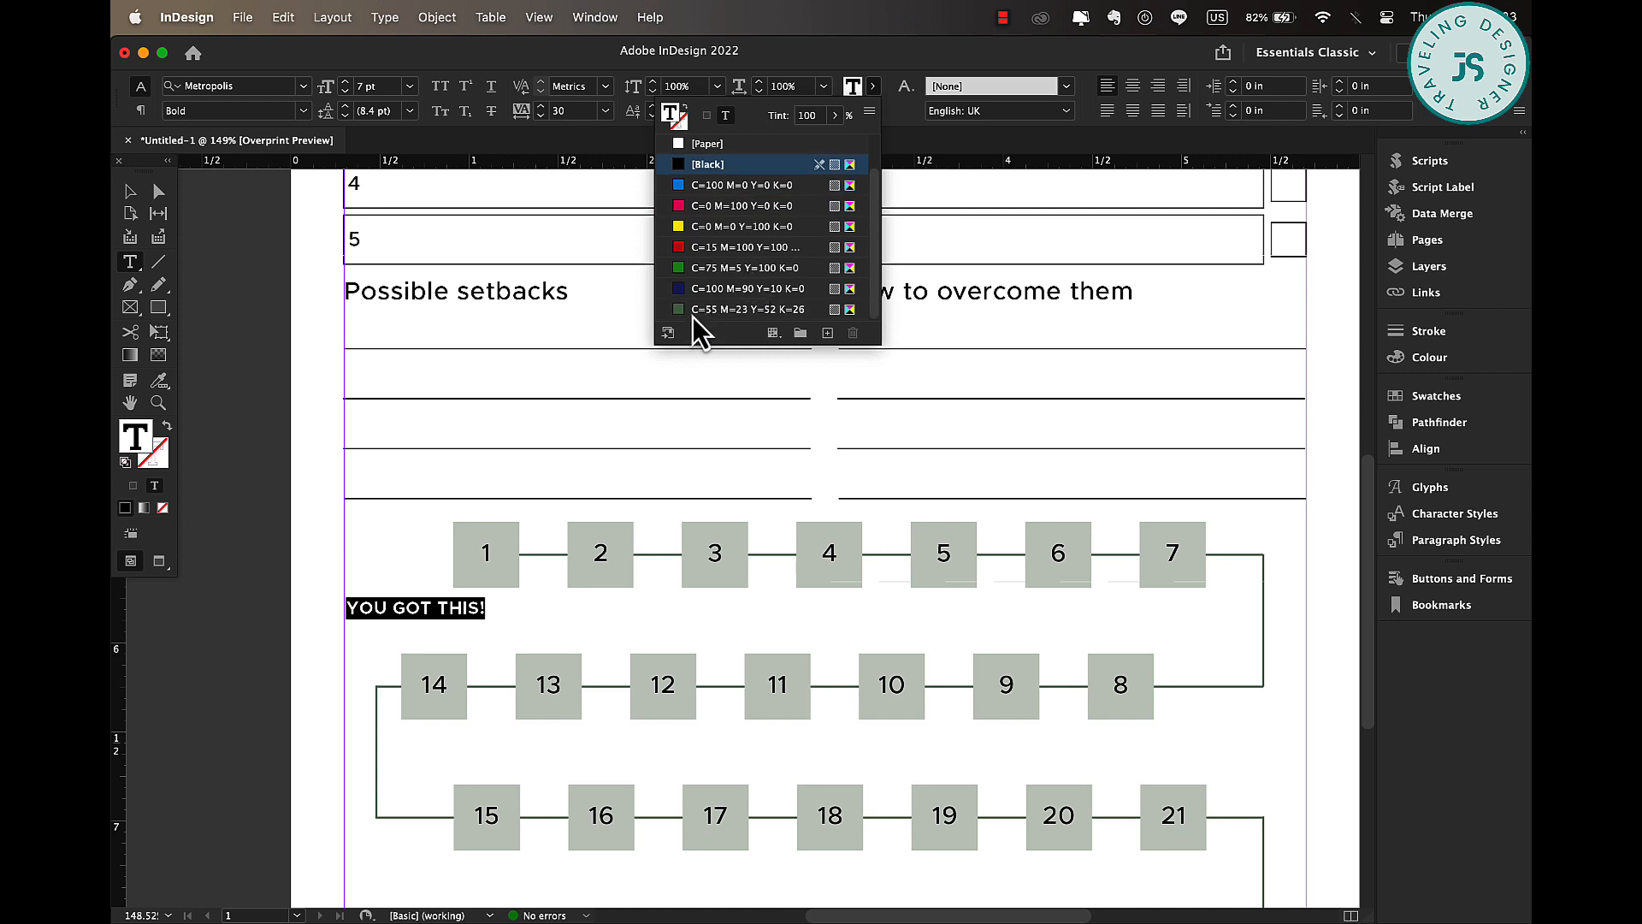
{"action": "left_click", "coordinate": [694, 310]}
- Fit the "YOU GOT THIS!" frame to its text and move it to about X 0.32 in, Y 5.82 in
{"action": "left_click", "coordinate": [130, 191]}
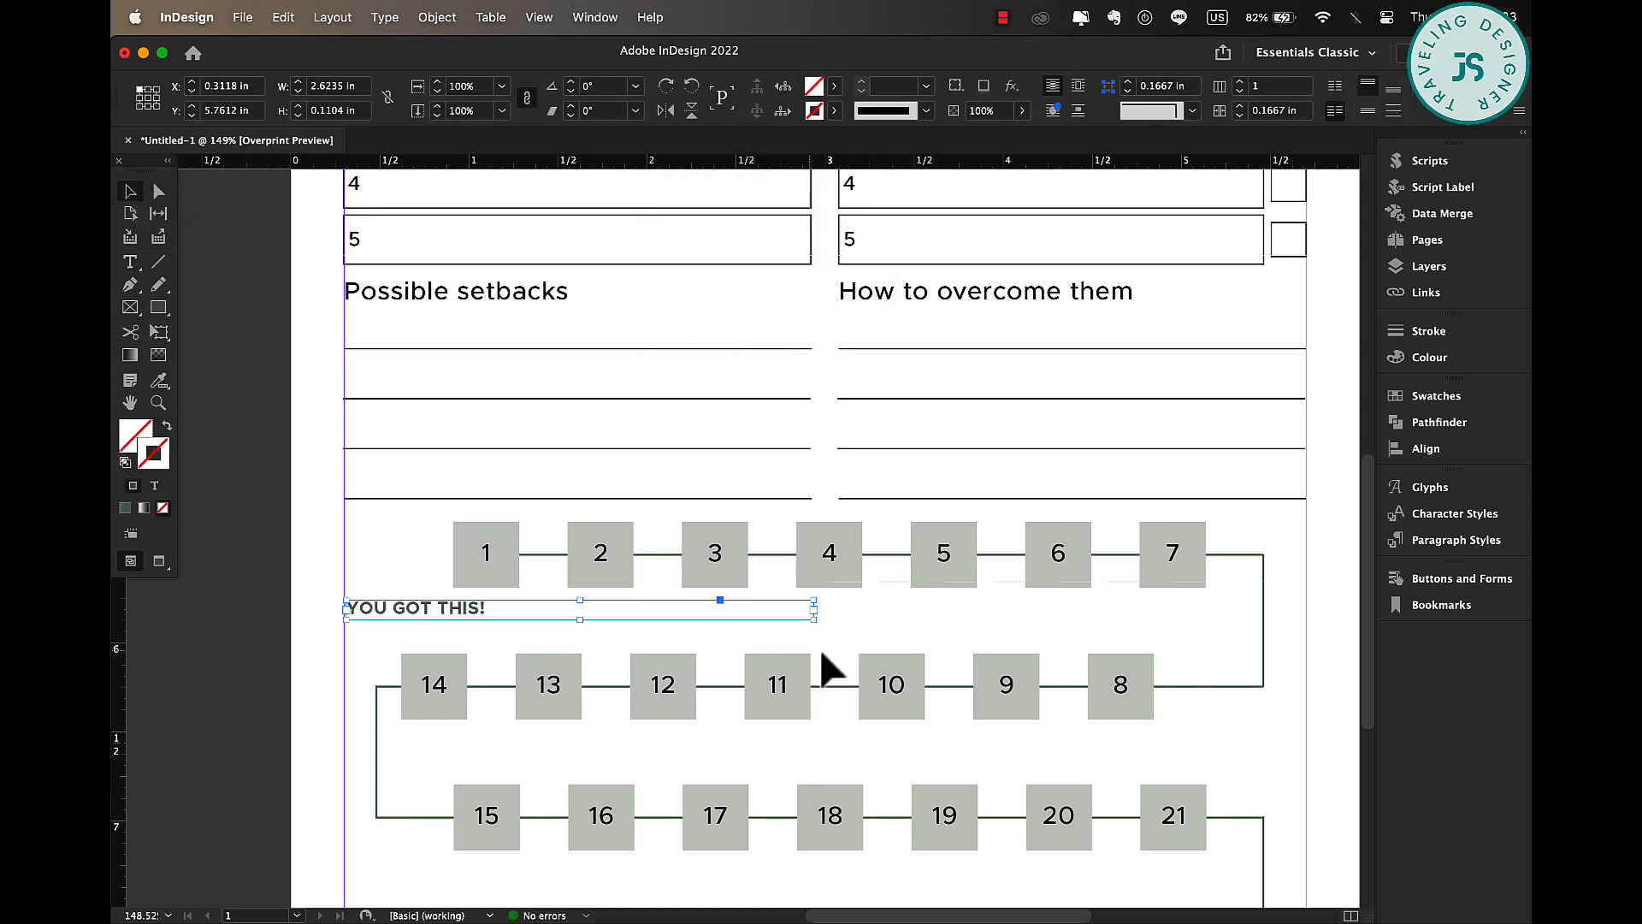
{"action": "double_click", "coordinate": [813, 619]}
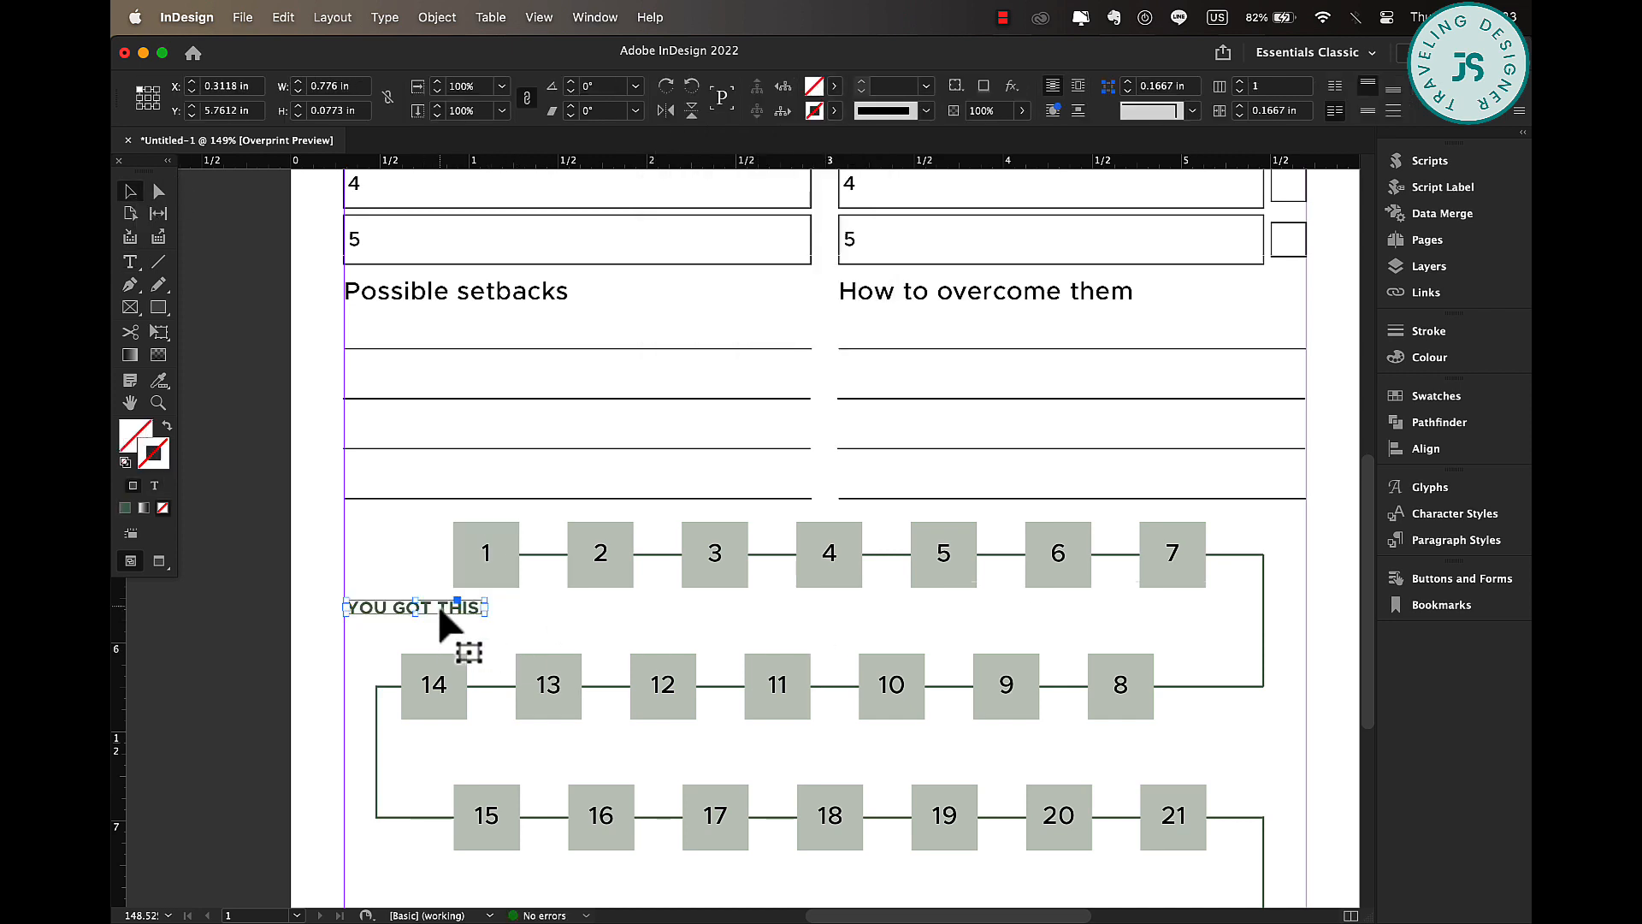
{"action": "left_click_drag", "start_coordinate": [438, 609], "coordinate": [438, 627]}
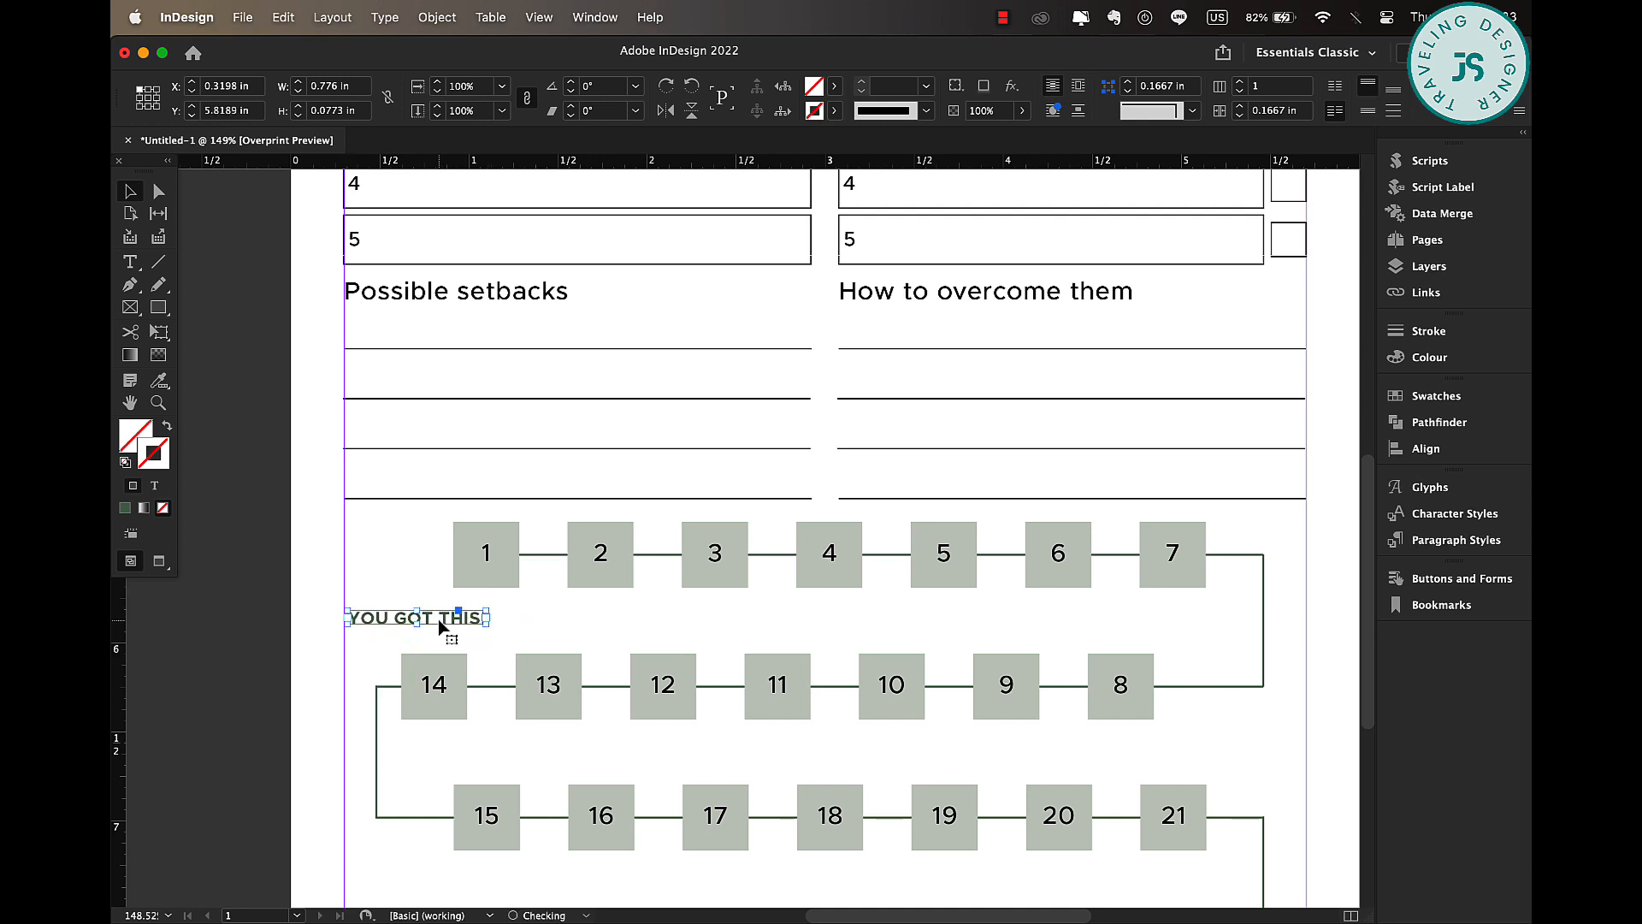
- Add copies of the slogan reading "YOU'RE HALFWAY THERE!" above square 28 and "YOU DID IT!" beside square 30
{"action": "scroll", "coordinate": [439, 627], "scroll_direction": "down", "scroll_amount": 5}
{"action": "key", "text": "super+v"}
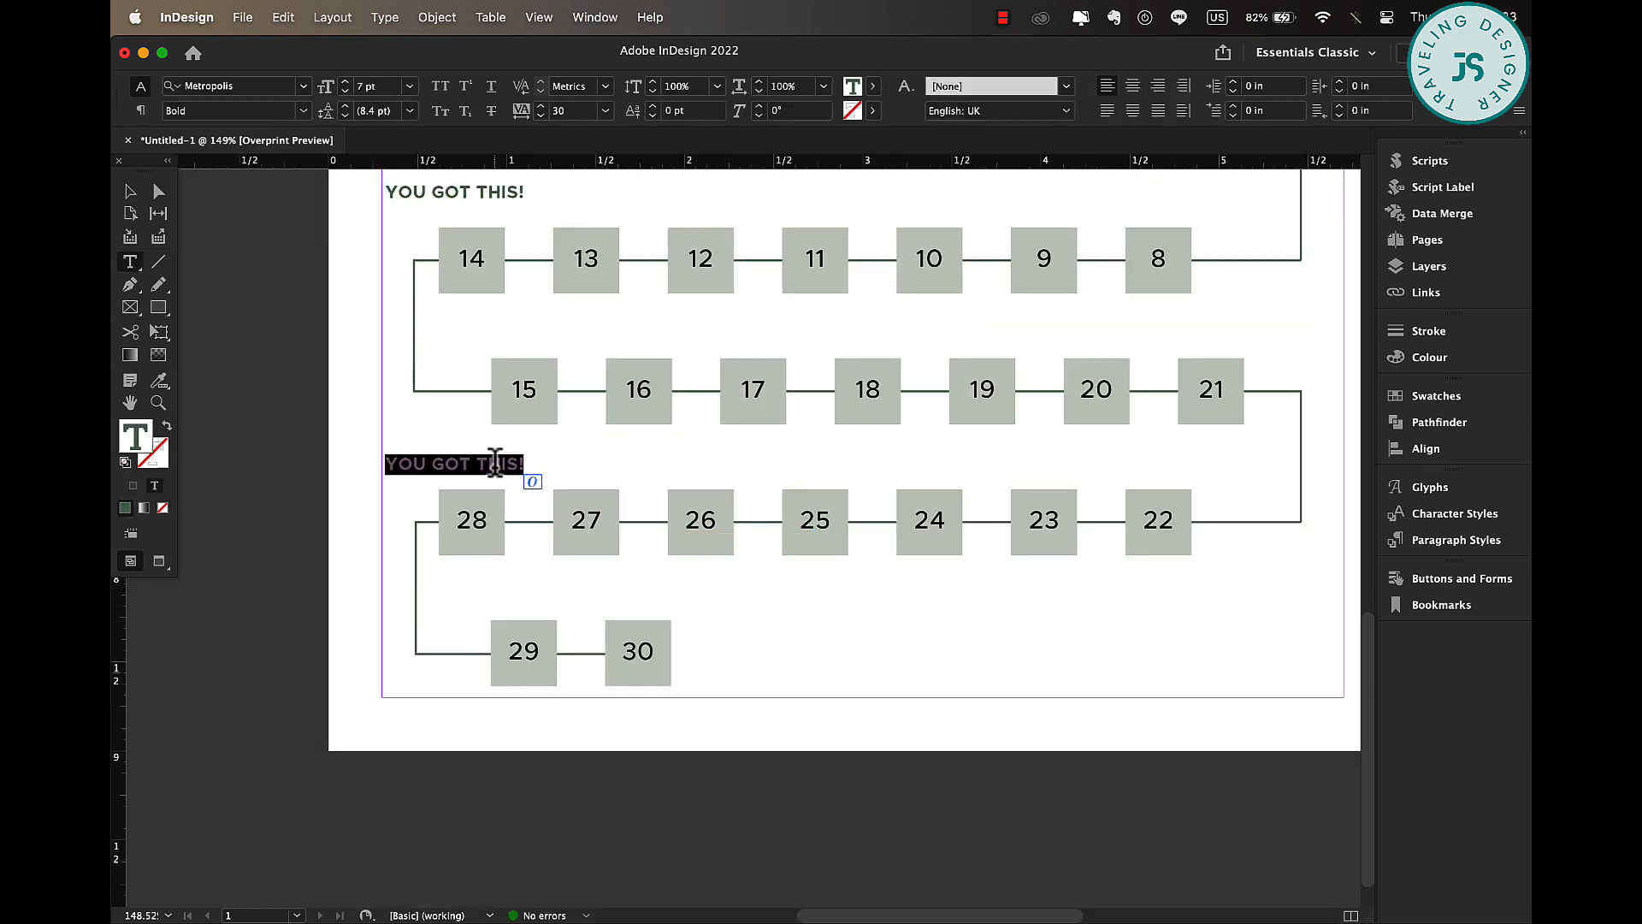
{"action": "type", "text": "YOU’RE HALF-"}
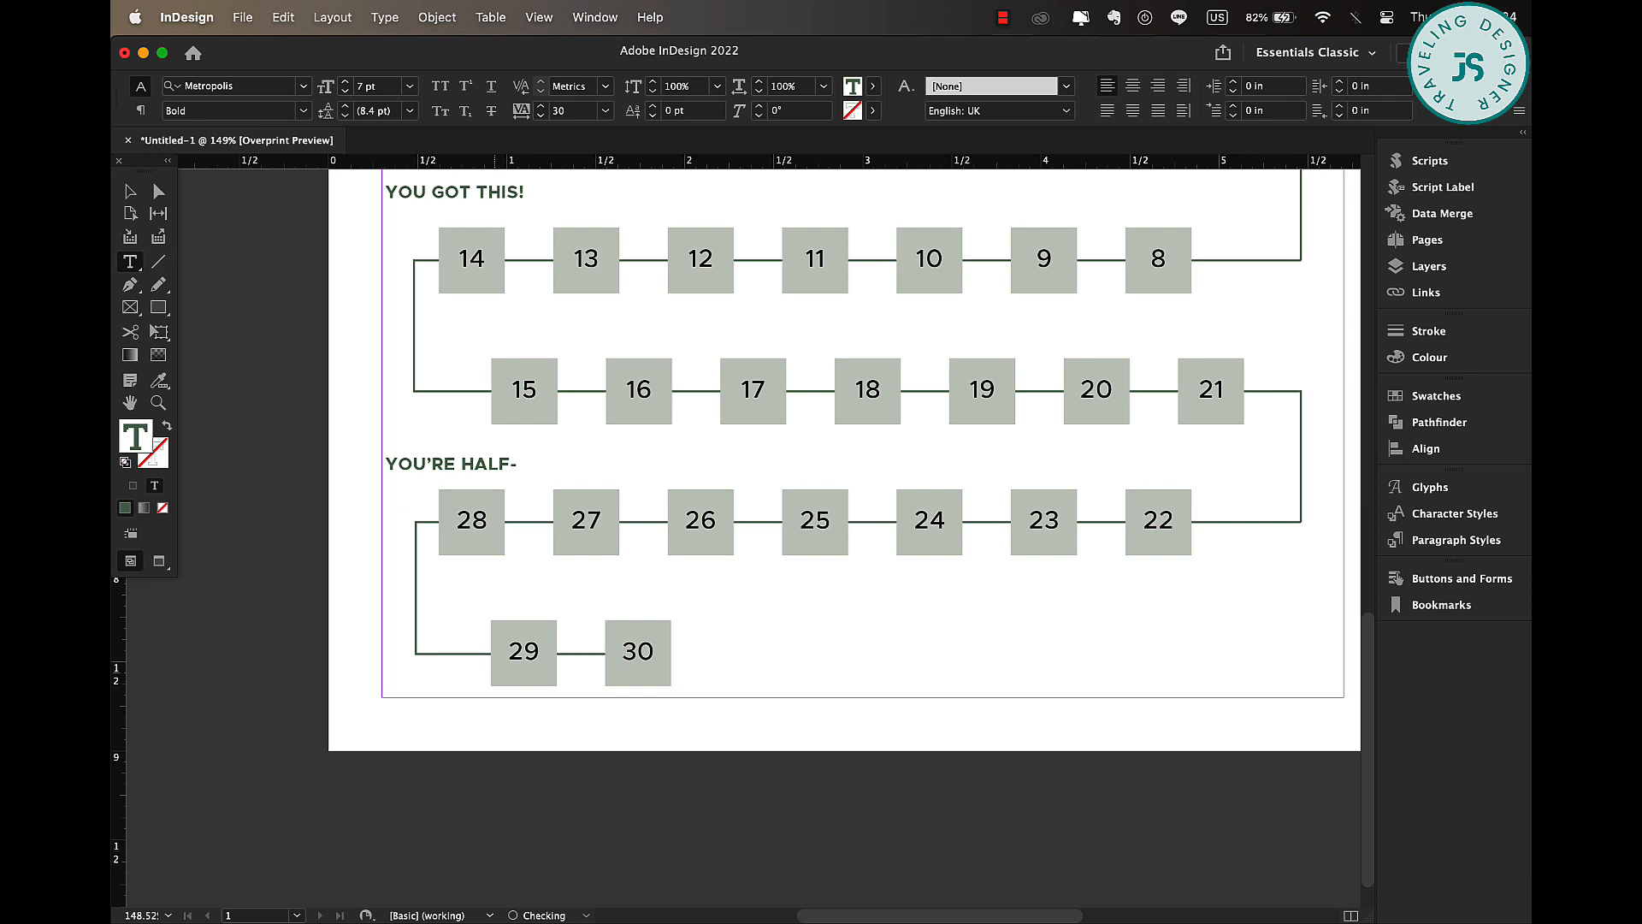
{"action": "left_click", "coordinate": [130, 192]}
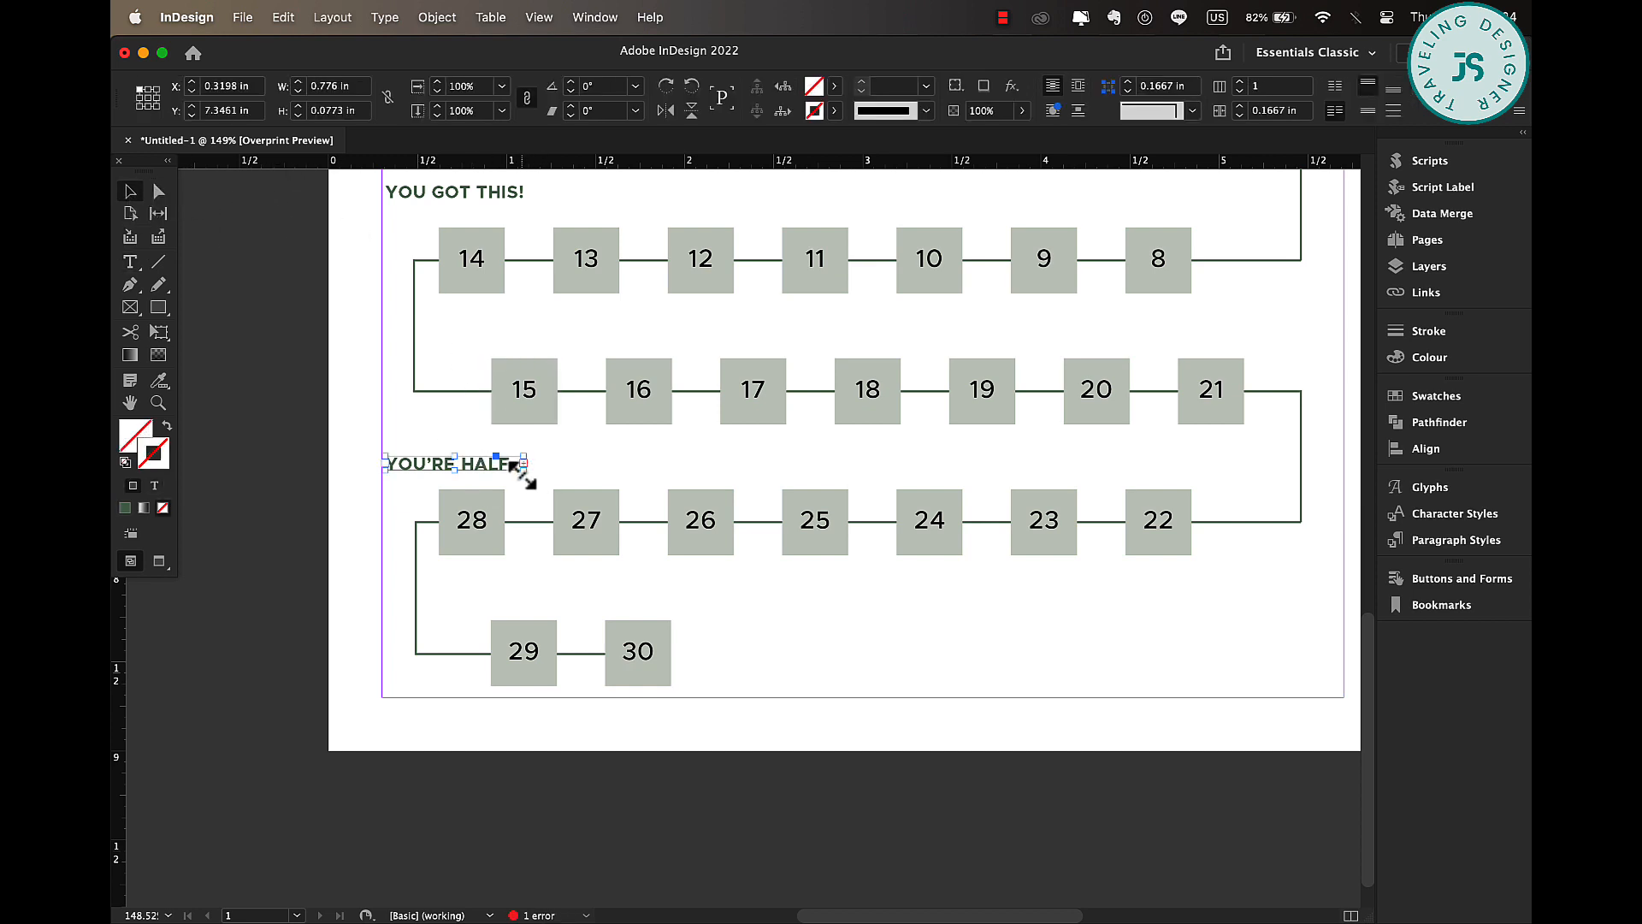
{"action": "left_click_drag", "start_coordinate": [523, 464], "coordinate": [652, 473]}
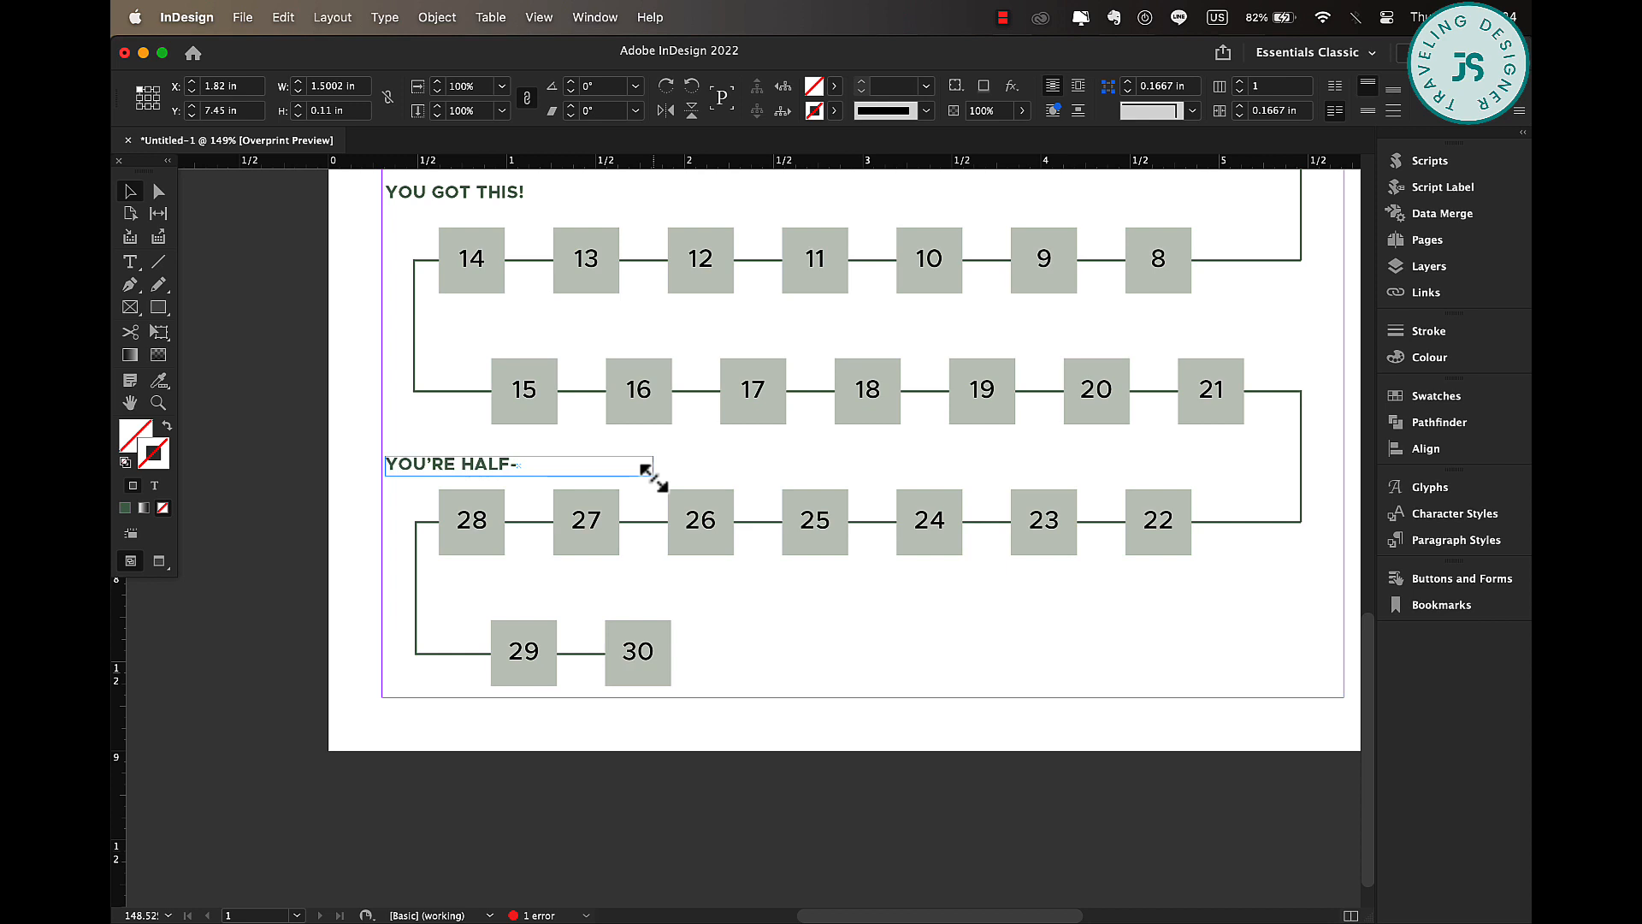
{"action": "left_click", "coordinate": [695, 457]}
{"action": "left_click_drag", "start_coordinate": [573, 452], "coordinate": [577, 460]}
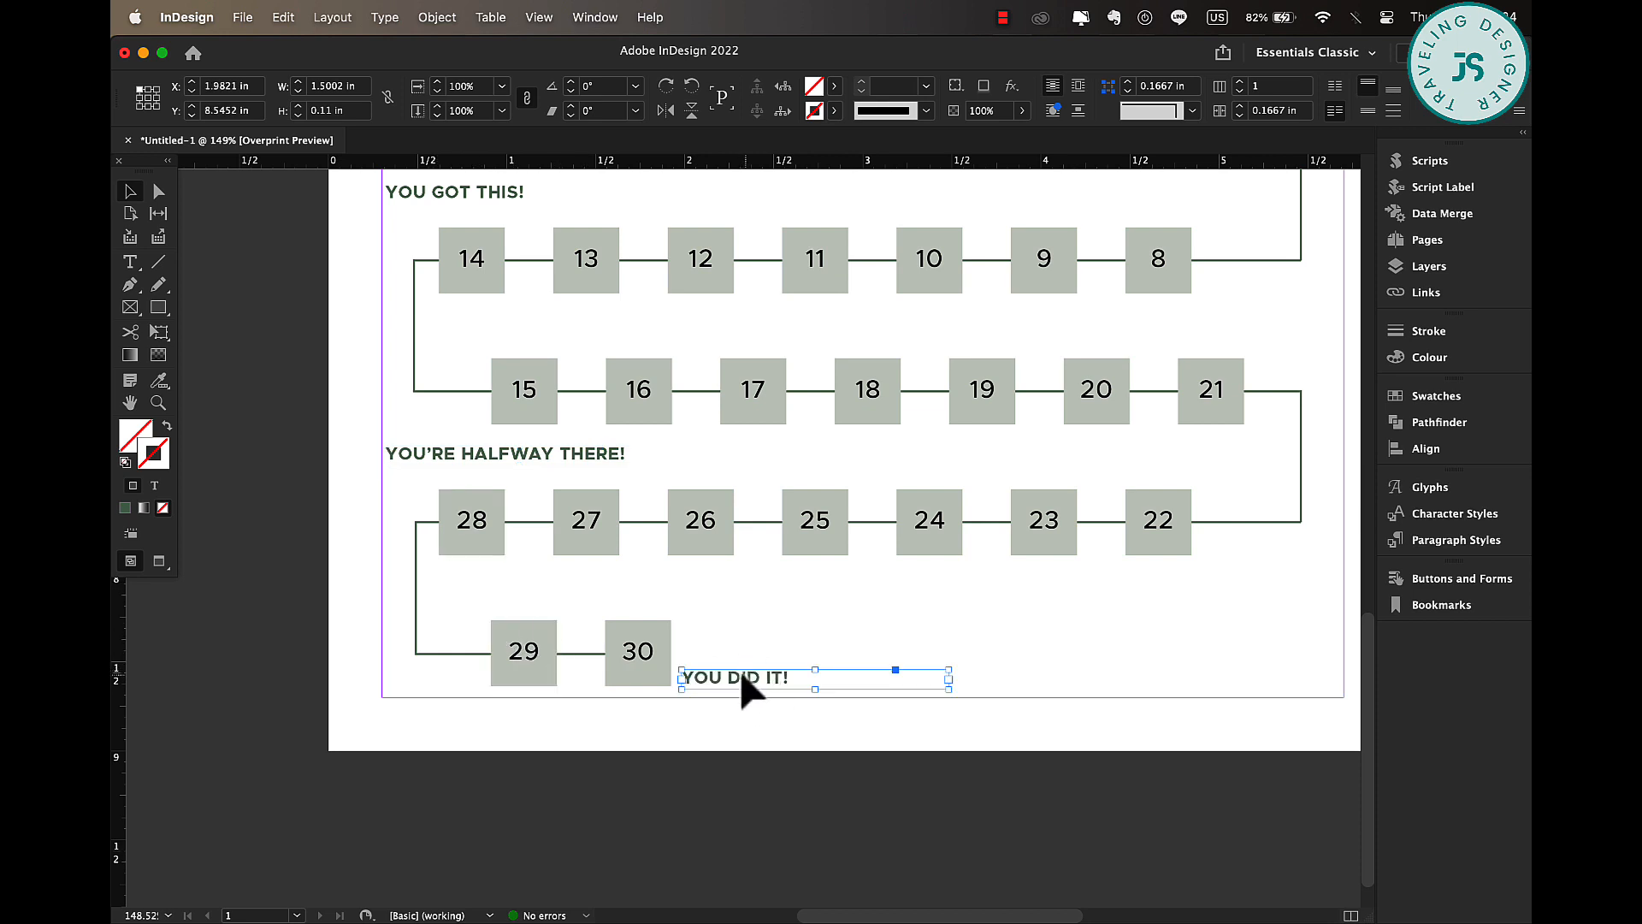
- Duplicate "YOU DID IT!" above square 29, change the copy to "93%" at 5 pt, and fit its frame to the text
{"action": "left_click_drag", "start_coordinate": [742, 684], "coordinate": [533, 603]}
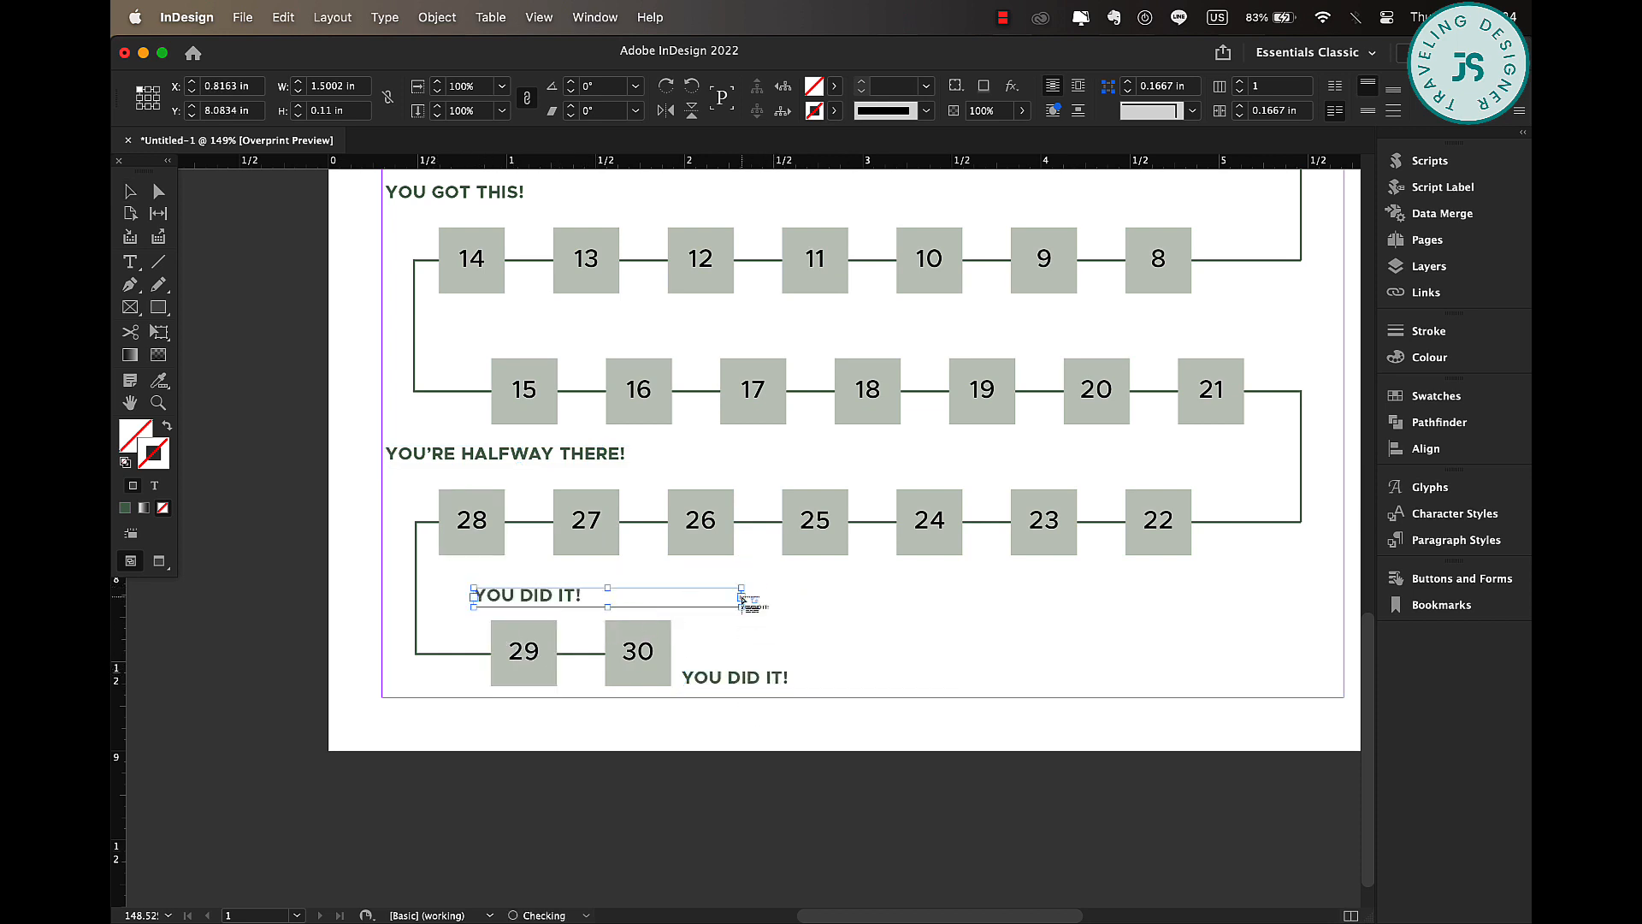
{"action": "key", "text": "Escape"}
{"action": "double_click", "coordinate": [684, 599]}
{"action": "key", "text": "super+a"}
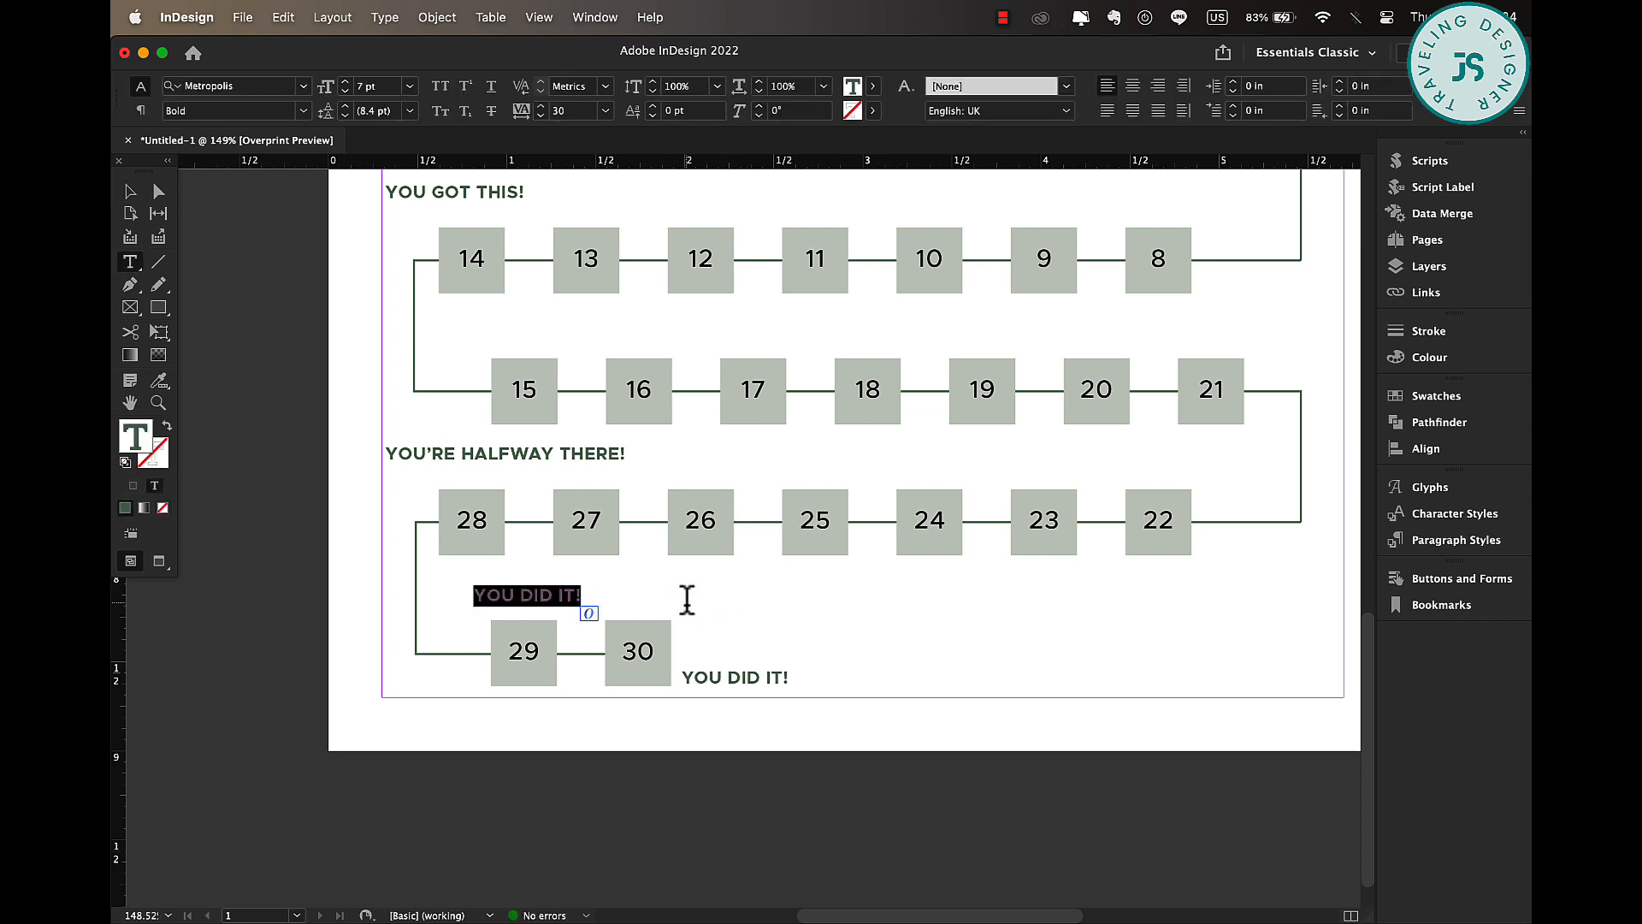
{"action": "type", "text": "93"}
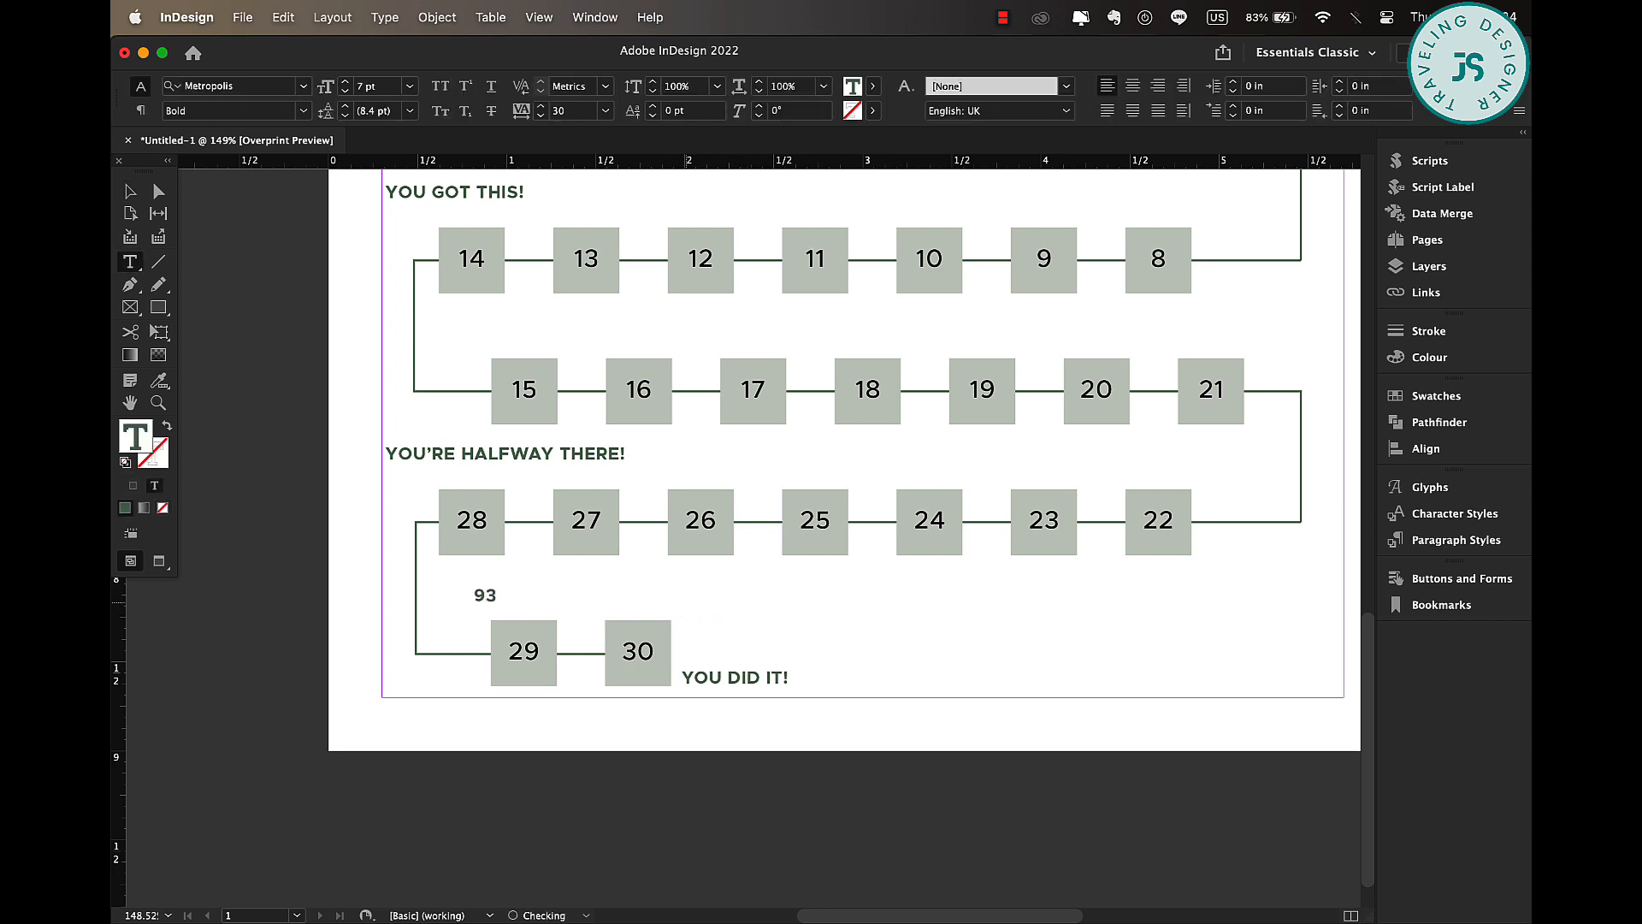
{"action": "key", "text": "super+a"}
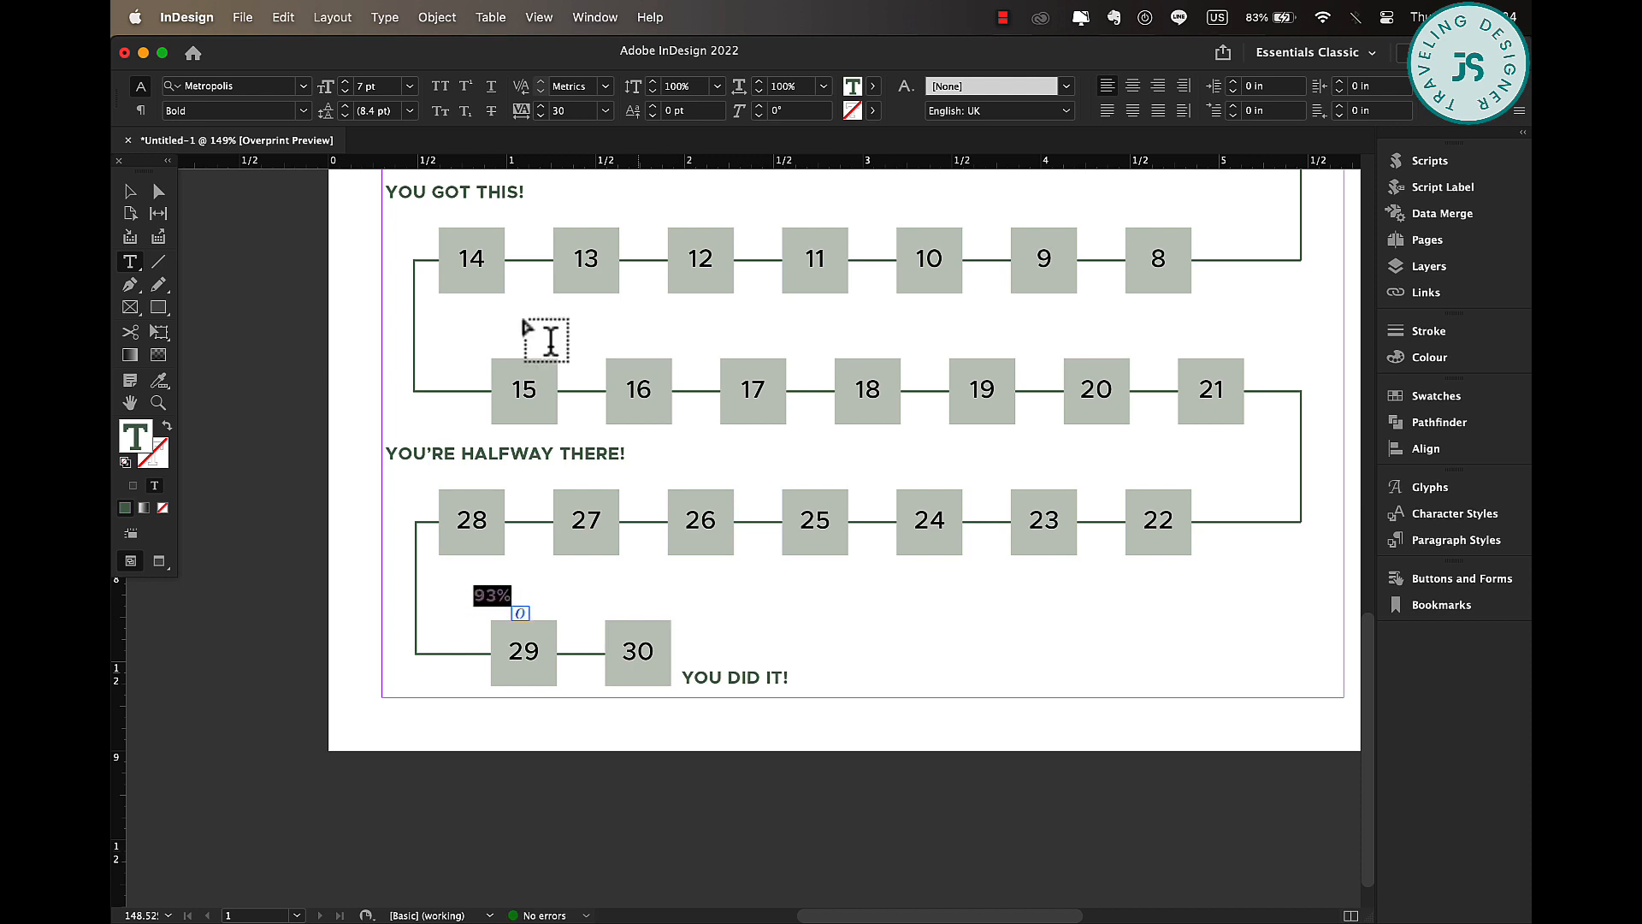
{"action": "left_click", "coordinate": [130, 191]}
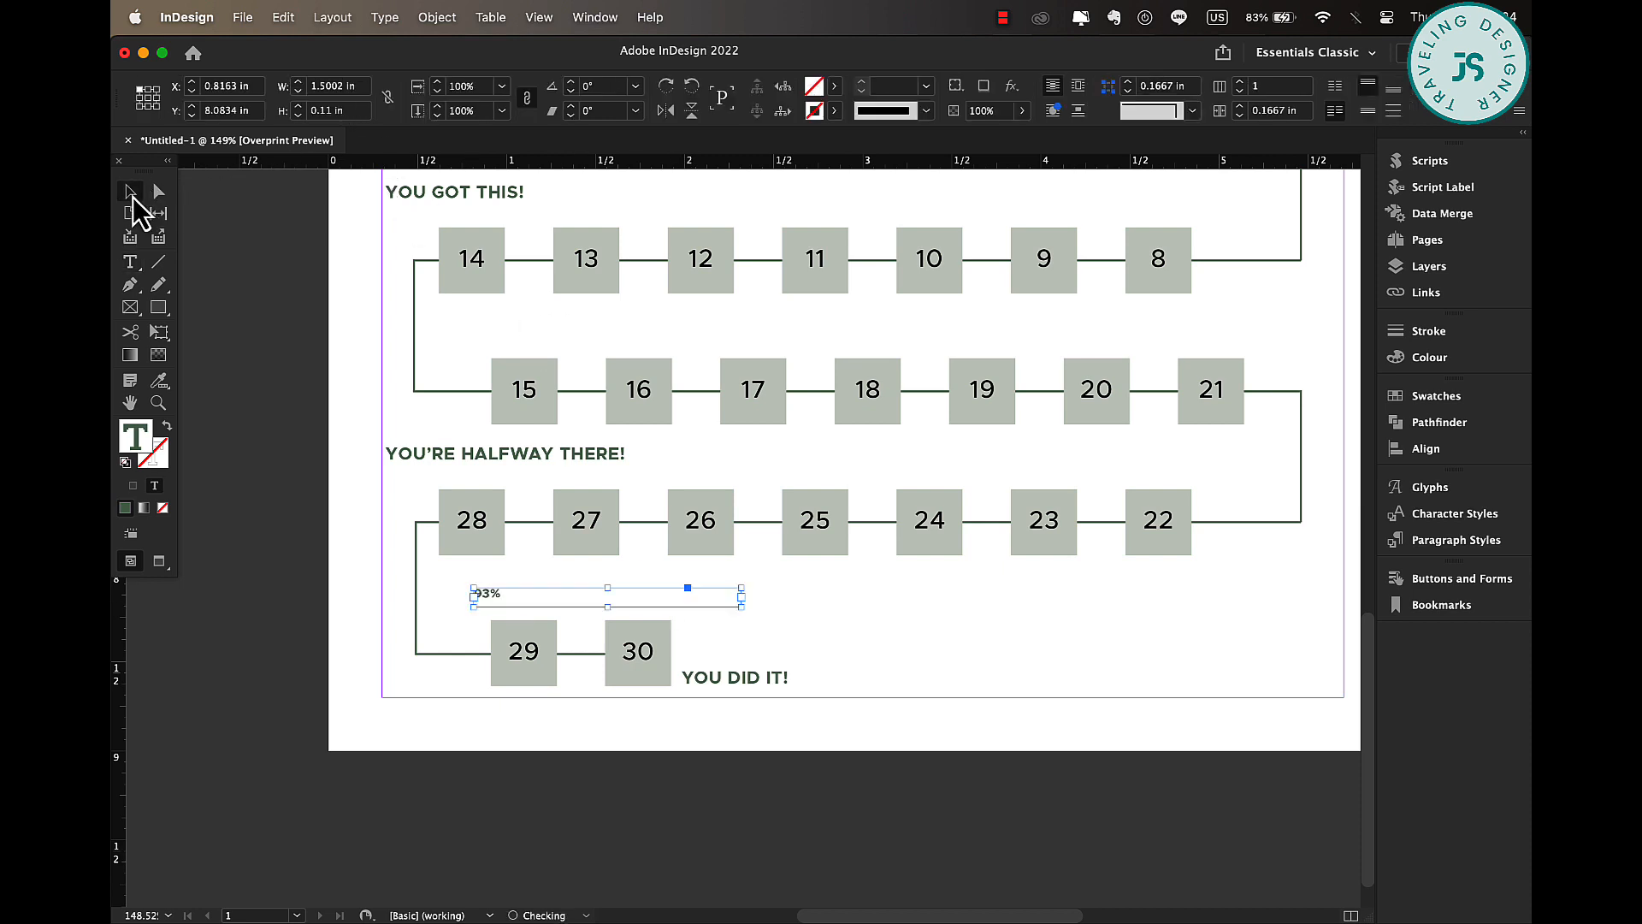
{"action": "double_click", "coordinate": [740, 606]}
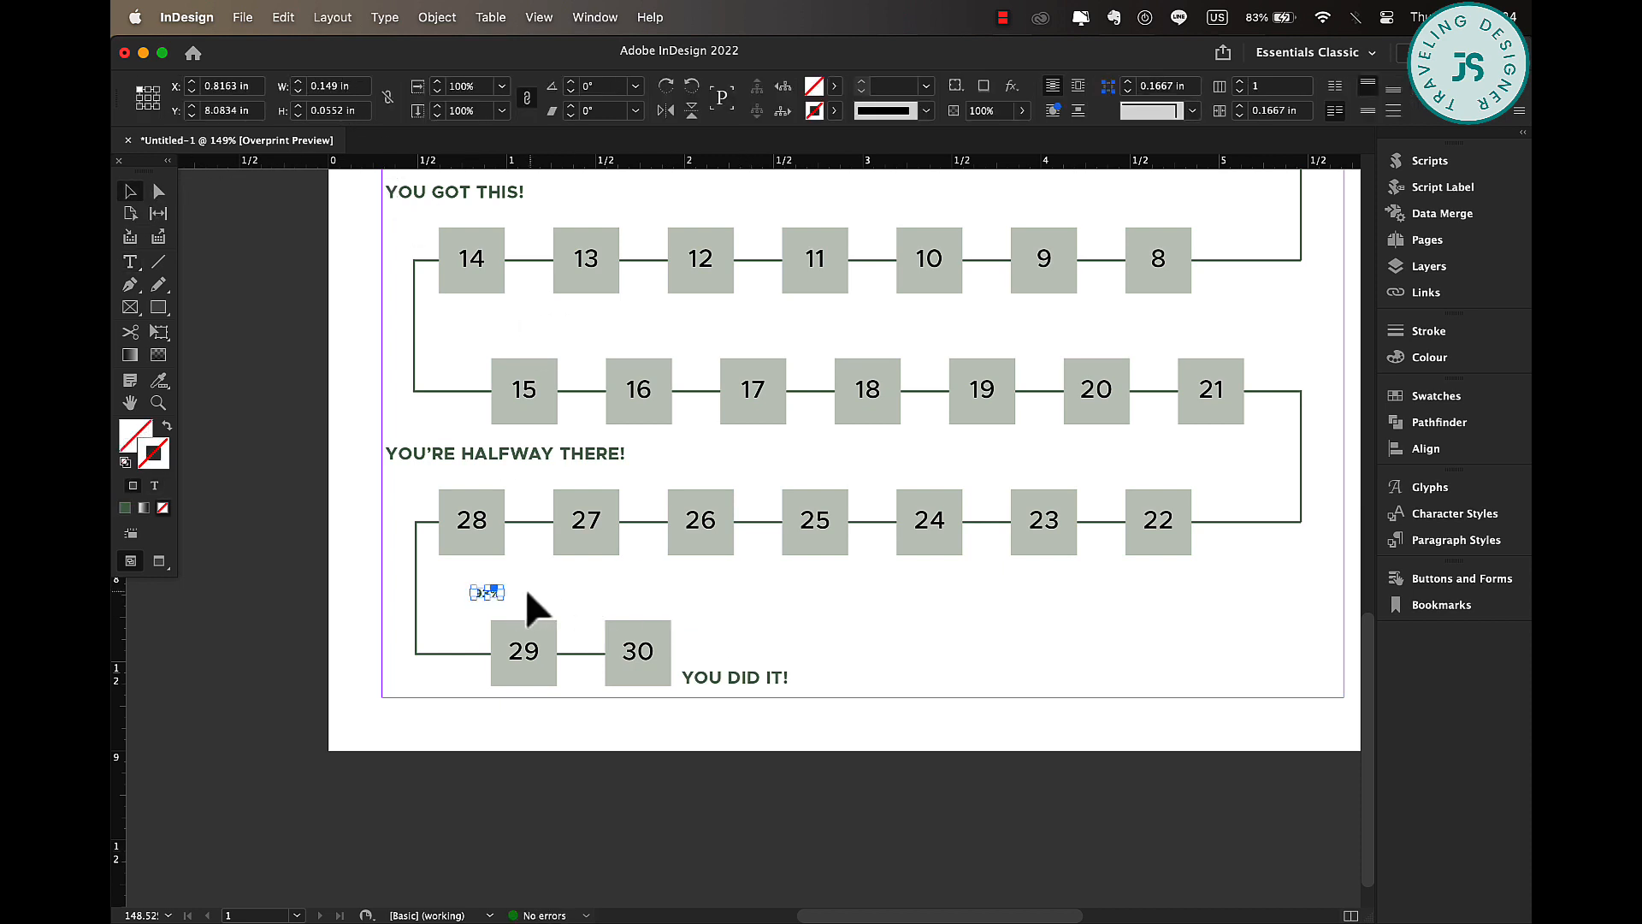
- Rotate the 93% label 90° beside the lower-left connector and place a copy reading "46%" beside the connector between squares 14 and 15
{"action": "left_click_drag", "start_coordinate": [511, 587], "coordinate": [431, 340]}
{"action": "double_click", "coordinate": [423, 330]}
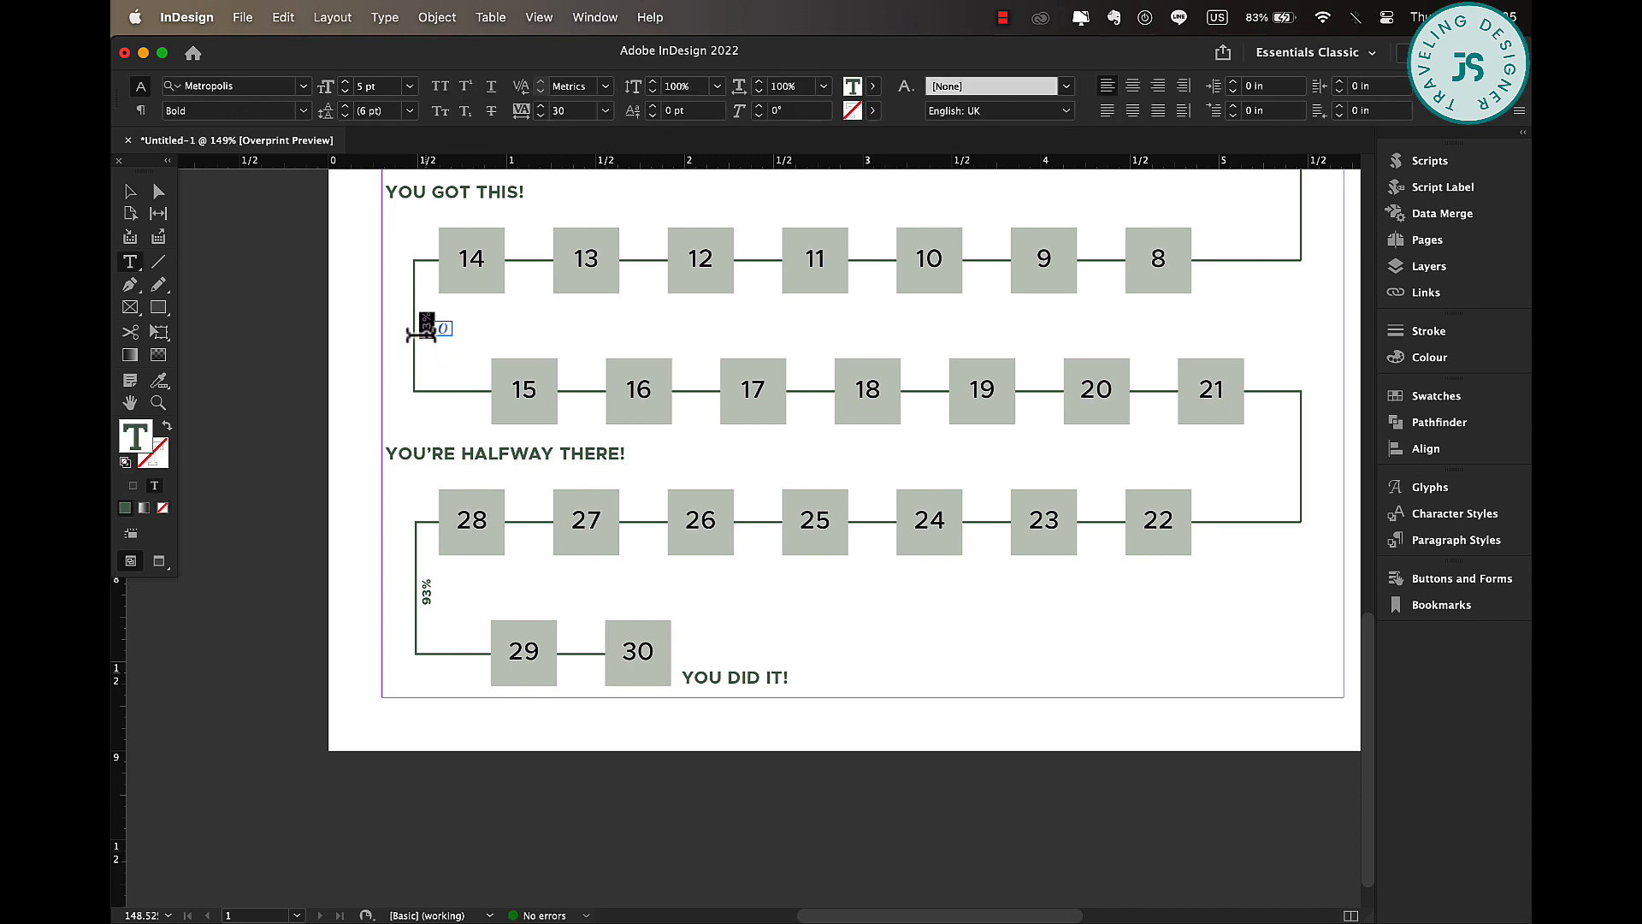
{"action": "type", "text": "46%"}
{"action": "left_click", "coordinate": [132, 195]}
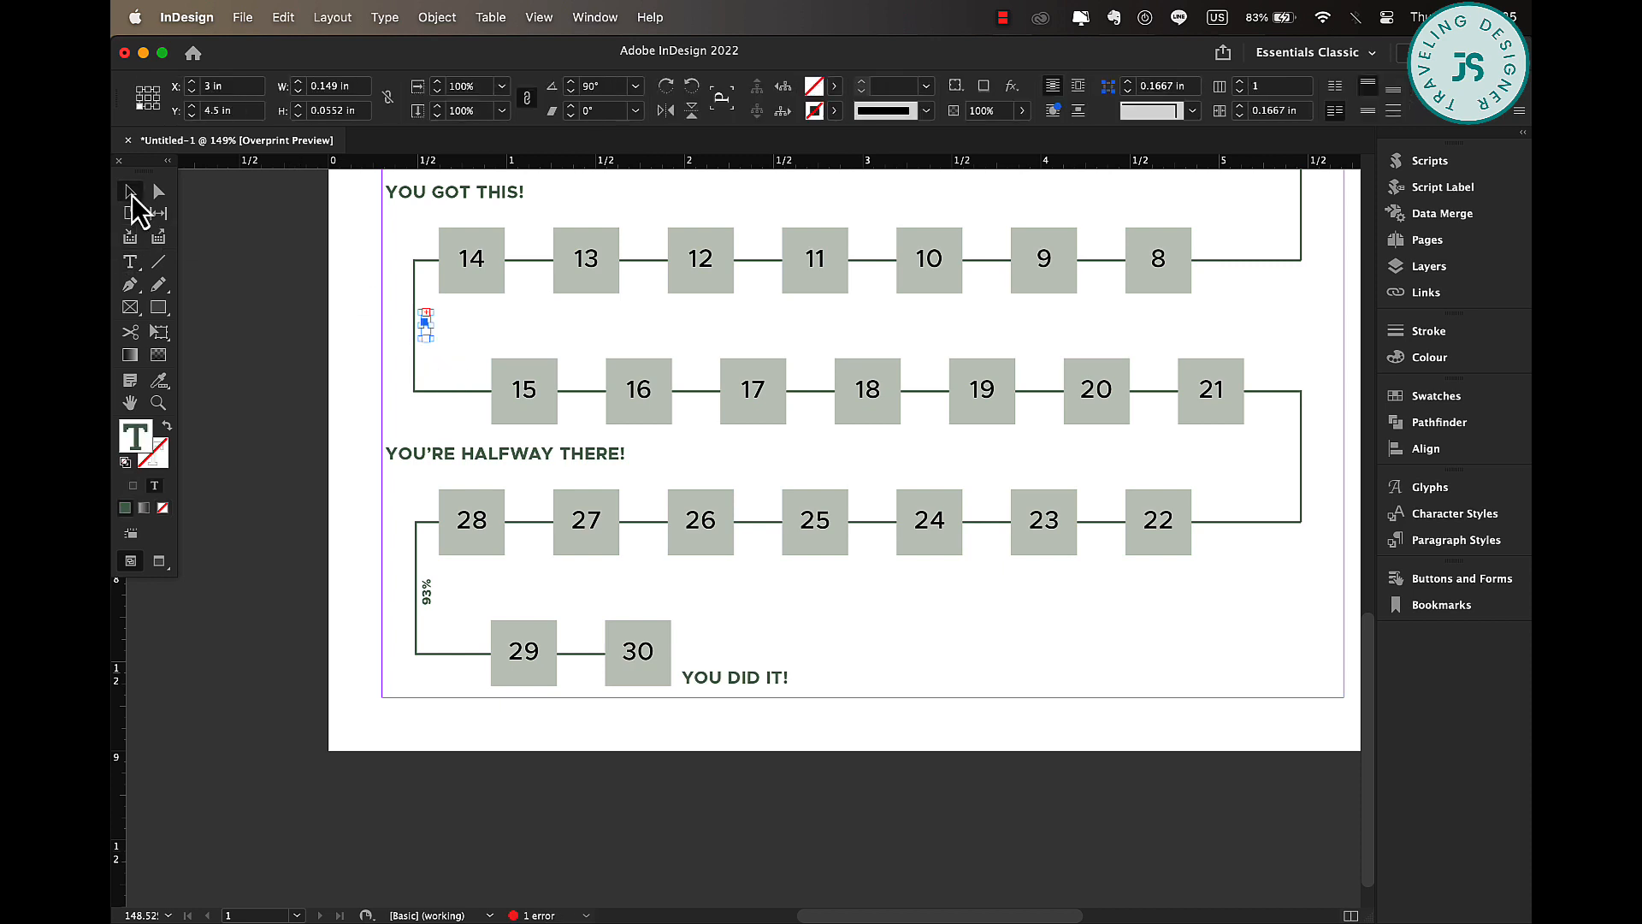
{"action": "left_click_drag", "start_coordinate": [426, 336], "coordinate": [434, 359]}
{"action": "left_click", "coordinate": [453, 368]}
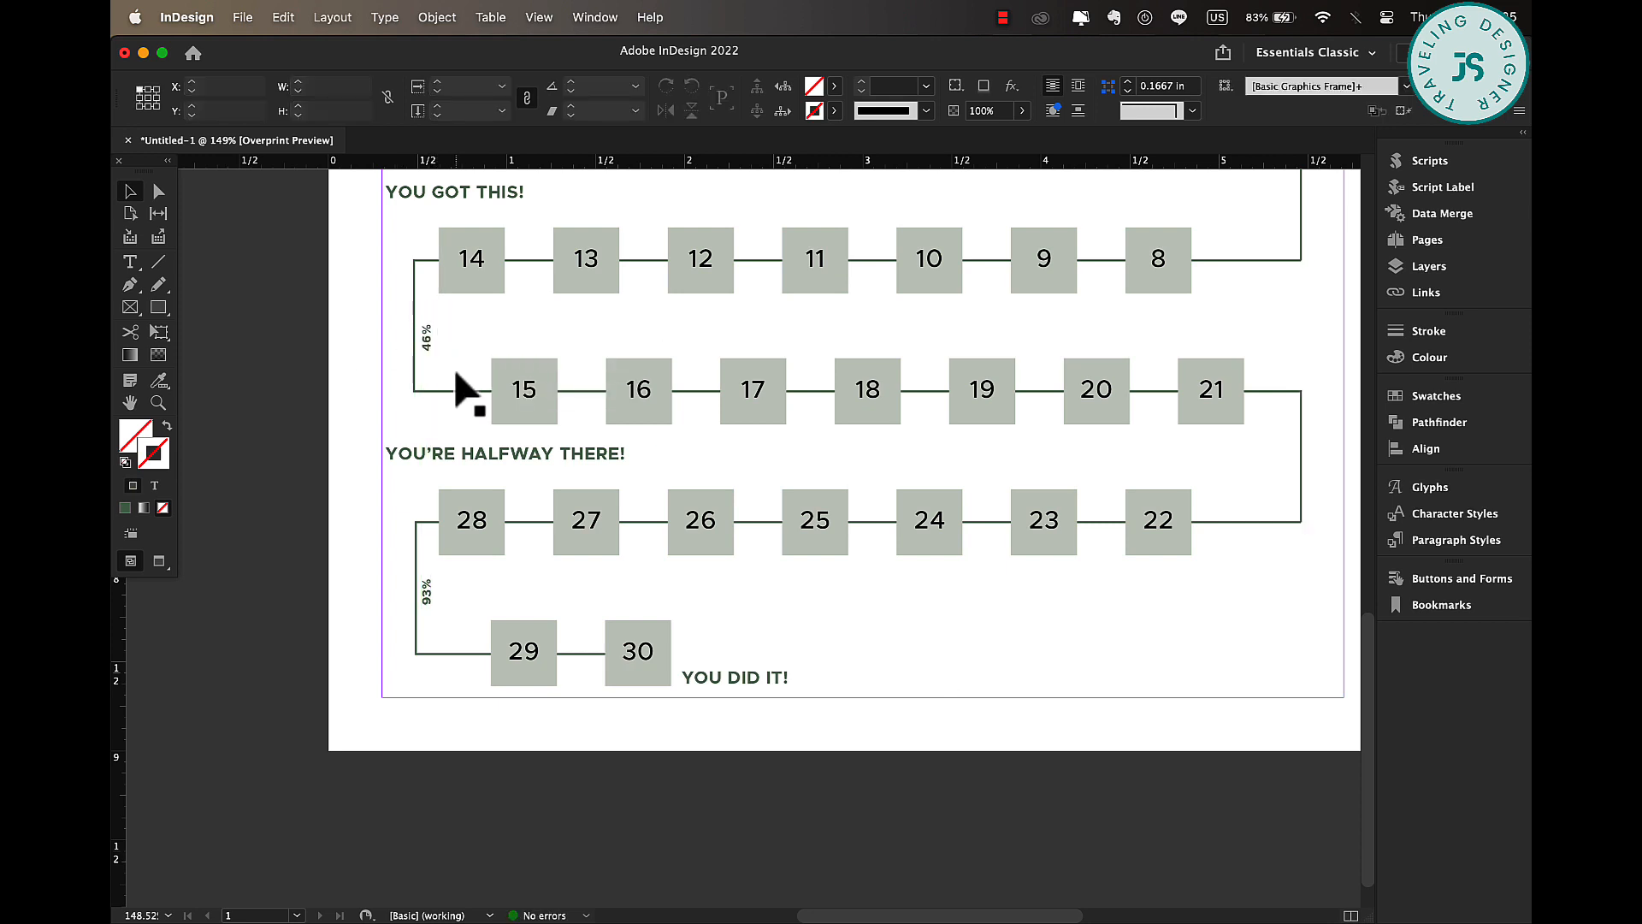
- Nudge the 46% label up slightly and place a copy of the 93% label reading "23%" beside the connector between squares 21 and 22
{"action": "left_click", "coordinate": [425, 334]}
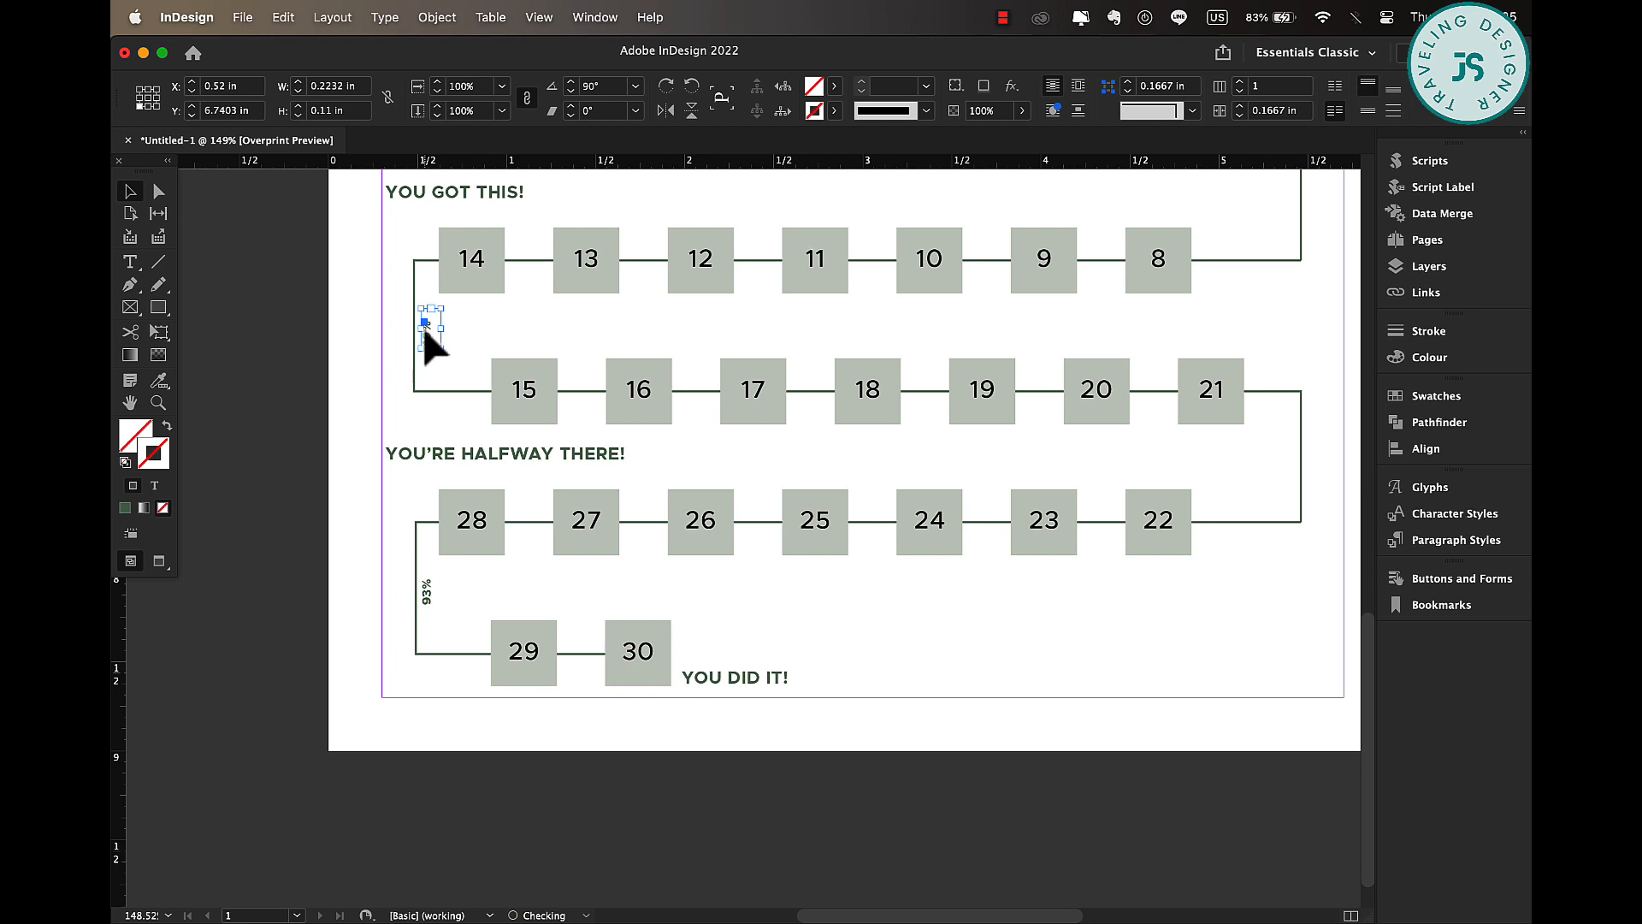
{"action": "left_click", "coordinate": [486, 372]}
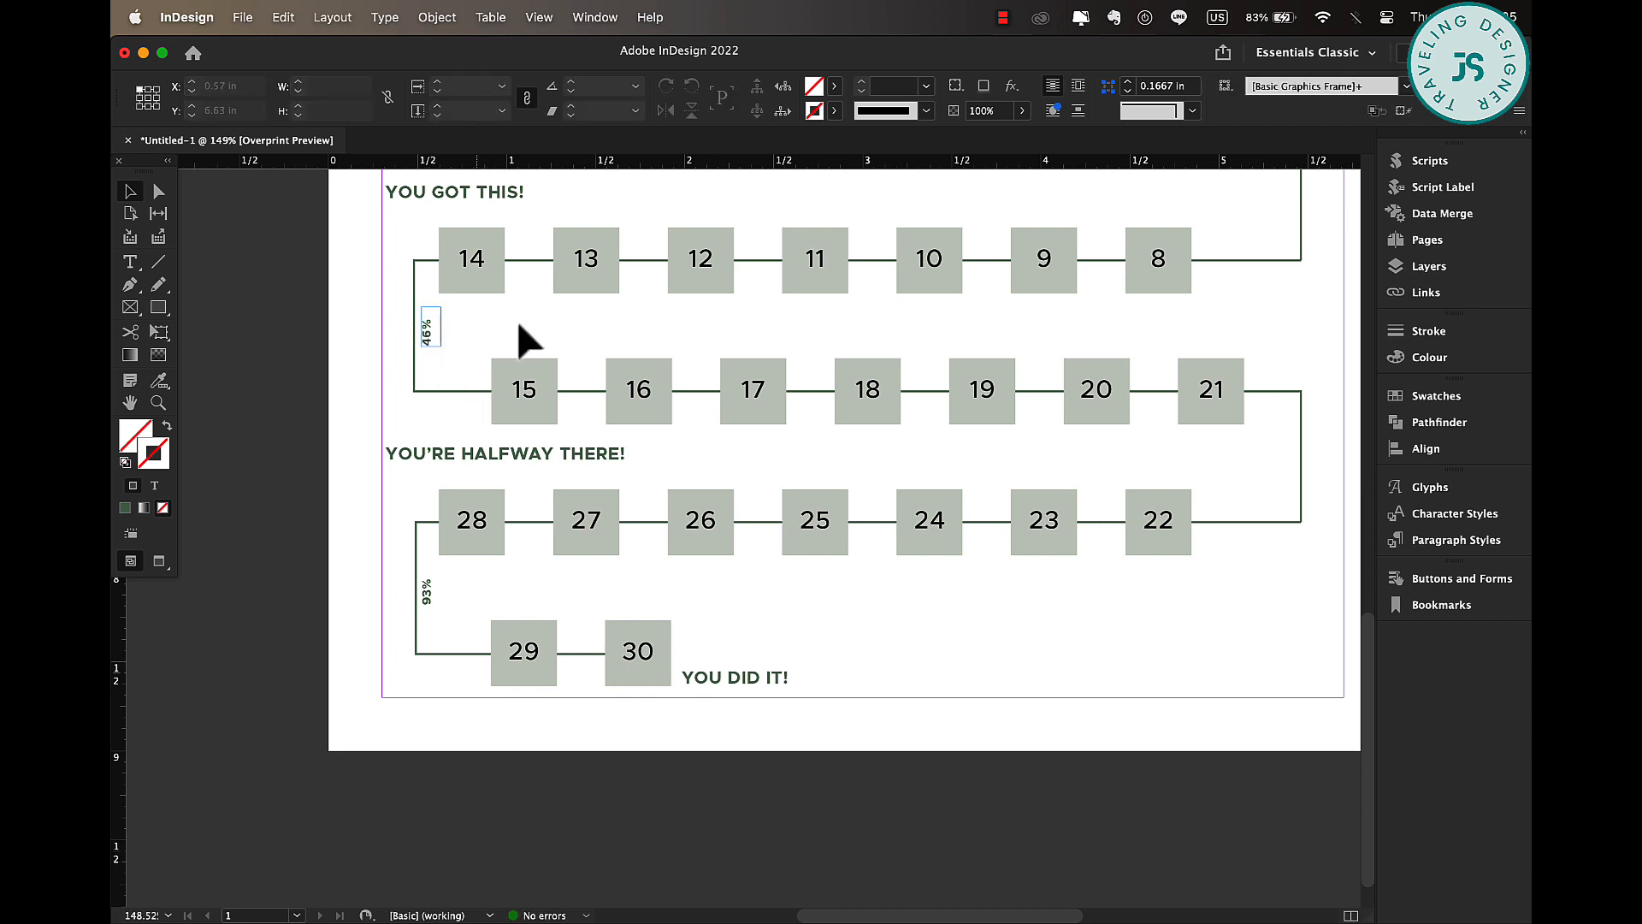
{"action": "left_click_drag", "start_coordinate": [425, 599], "coordinate": [1291, 459]}
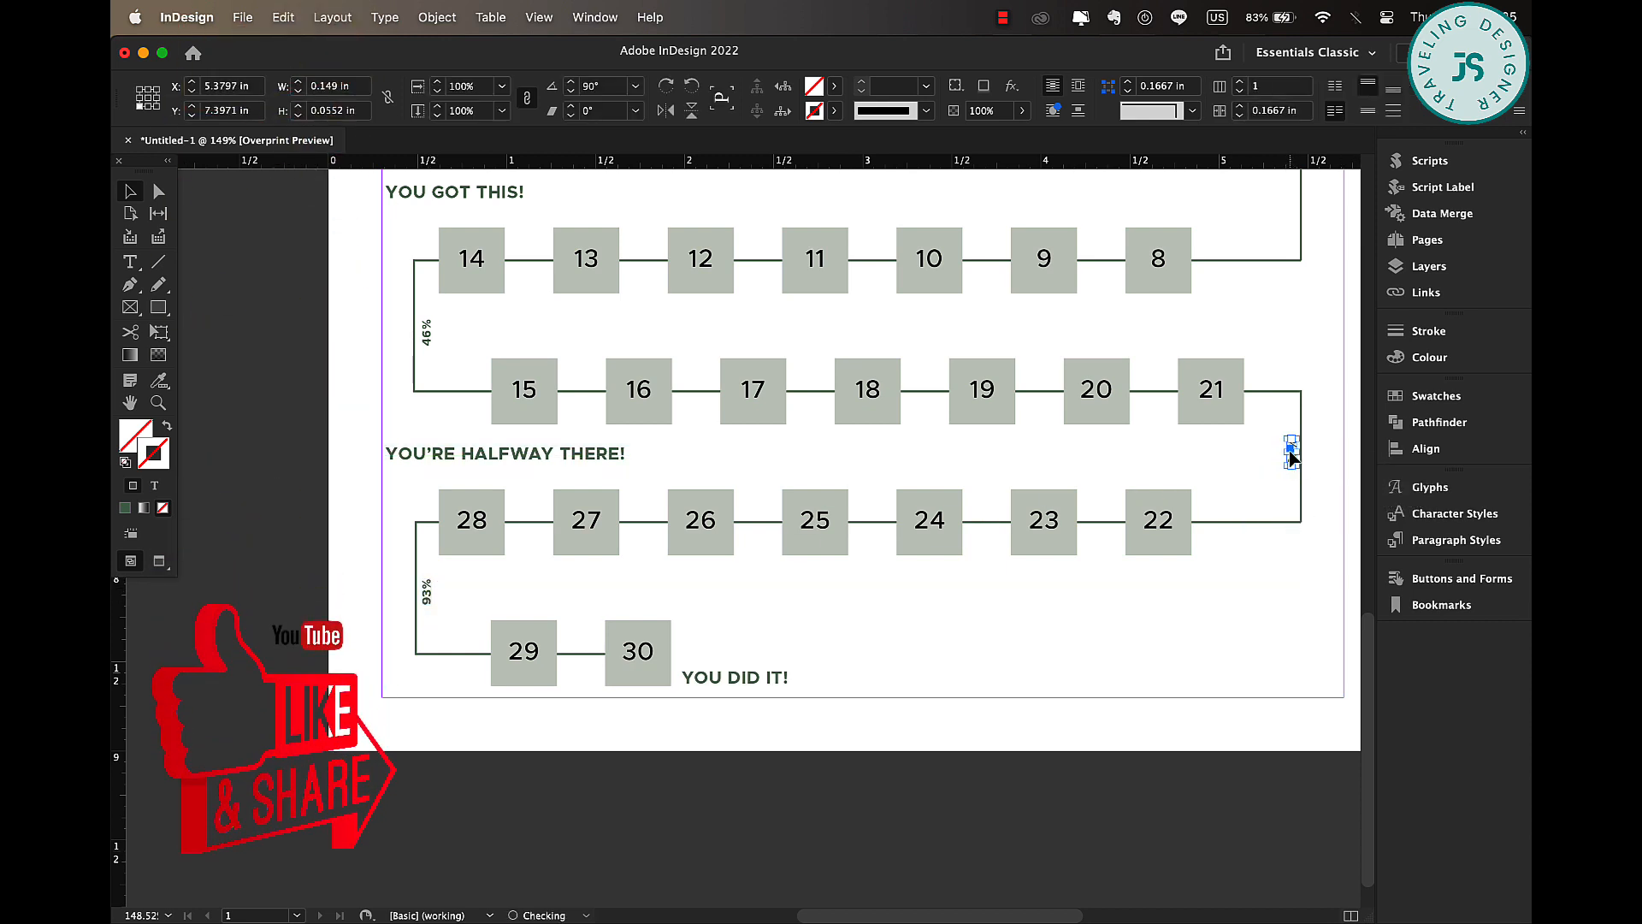
{"action": "double_click", "coordinate": [1292, 454]}
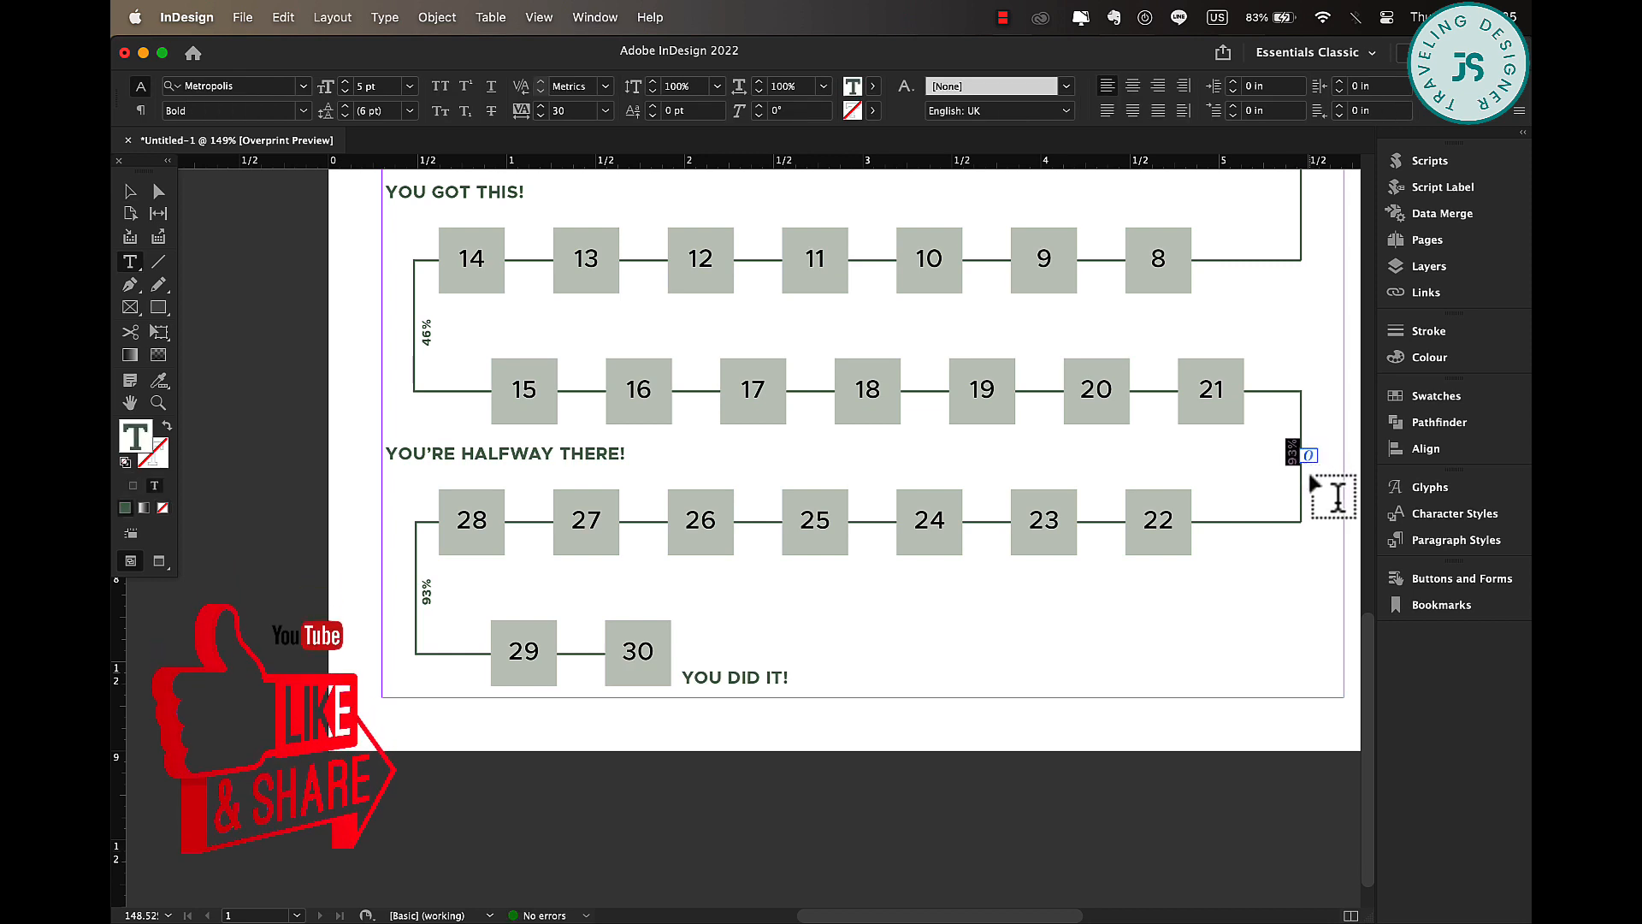
{"action": "type", "text": "23"}
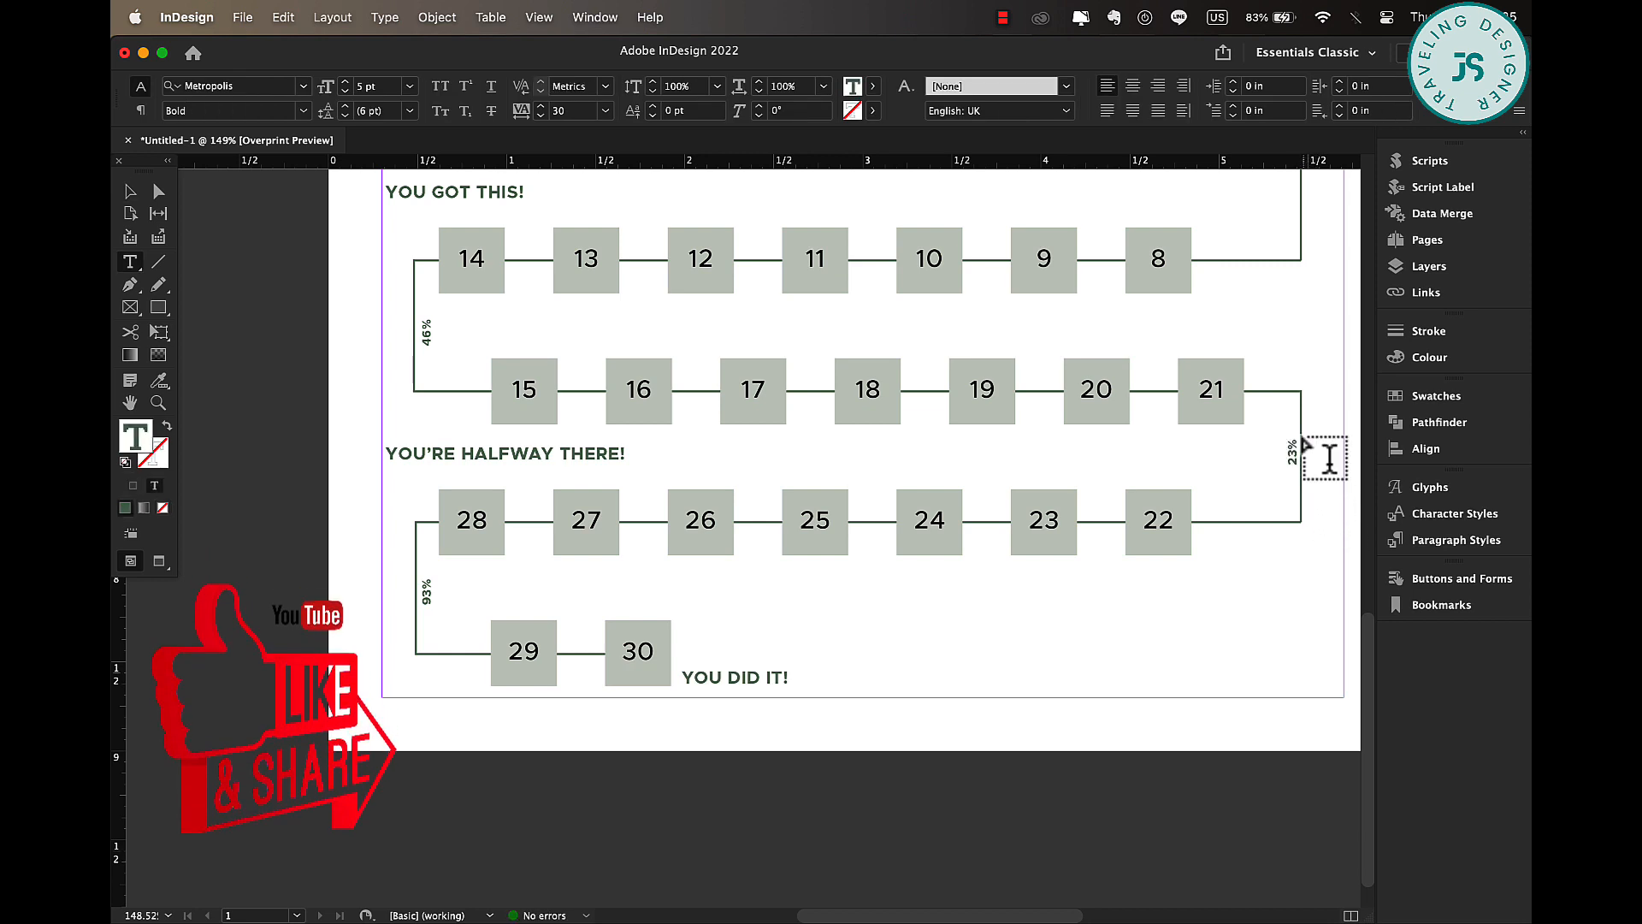
{"action": "left_click", "coordinate": [129, 192]}
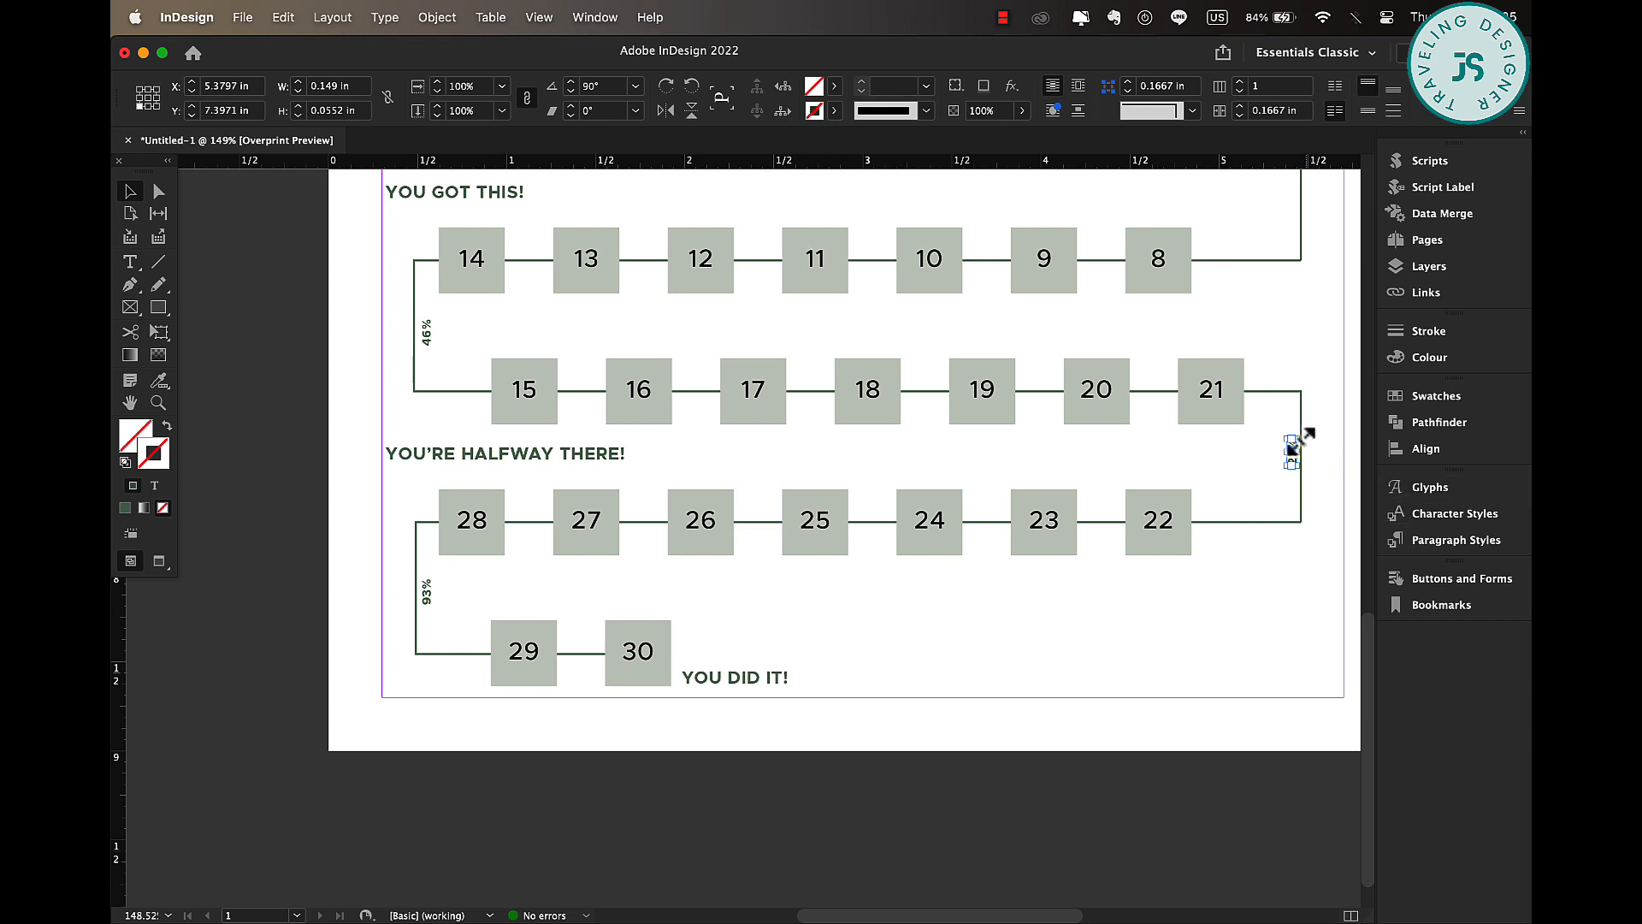
- Flip the 23% label to a -90° rotation beside the connector between squares 21 and 22
{"action": "left_click_drag", "start_coordinate": [1275, 511], "coordinate": [1249, 506]}
{"action": "left_click", "coordinate": [1320, 514]}
{"action": "scroll", "coordinate": [1329, 436], "scroll_direction": "up", "scroll_amount": 5}
{"action": "scroll", "coordinate": [1329, 436], "scroll_direction": "right", "scroll_amount": 2}
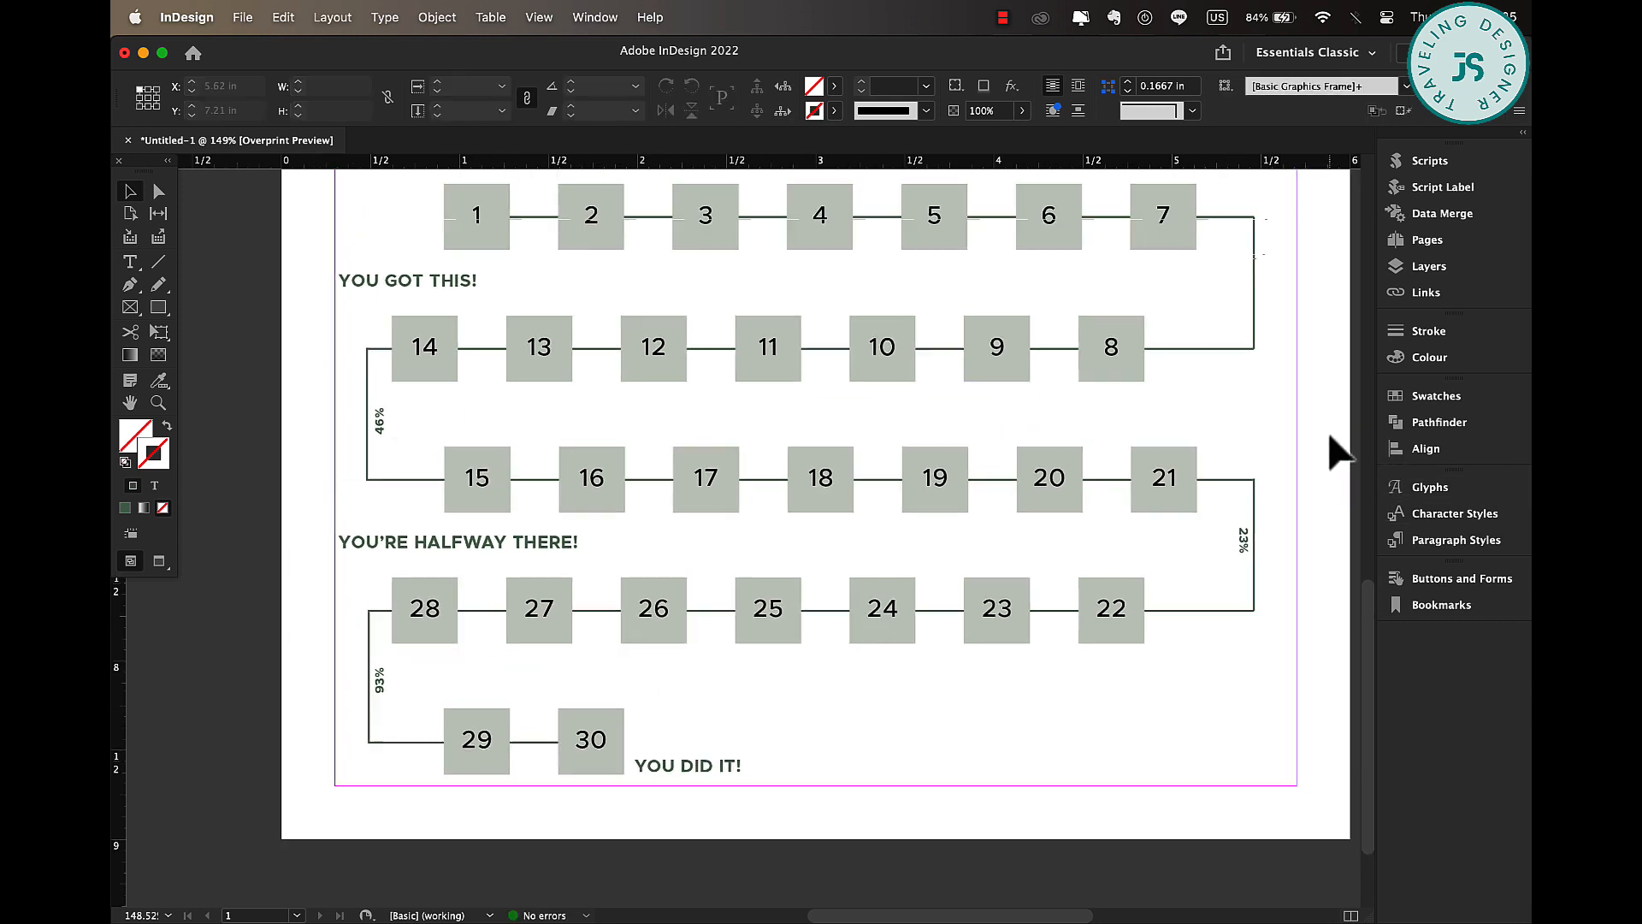
- Place the 23% label beside the connector between squares 7 and 8, with a copy reading "70%" beside the one between squares 21 and 22
{"action": "mouse_move", "coordinate": [1224, 671]}
{"action": "left_mouse_down"}
{"action": "mouse_move", "coordinate": [1217, 410]}
{"action": "mouse_move", "coordinate": [1216, 681]}
{"action": "left_mouse_up"}
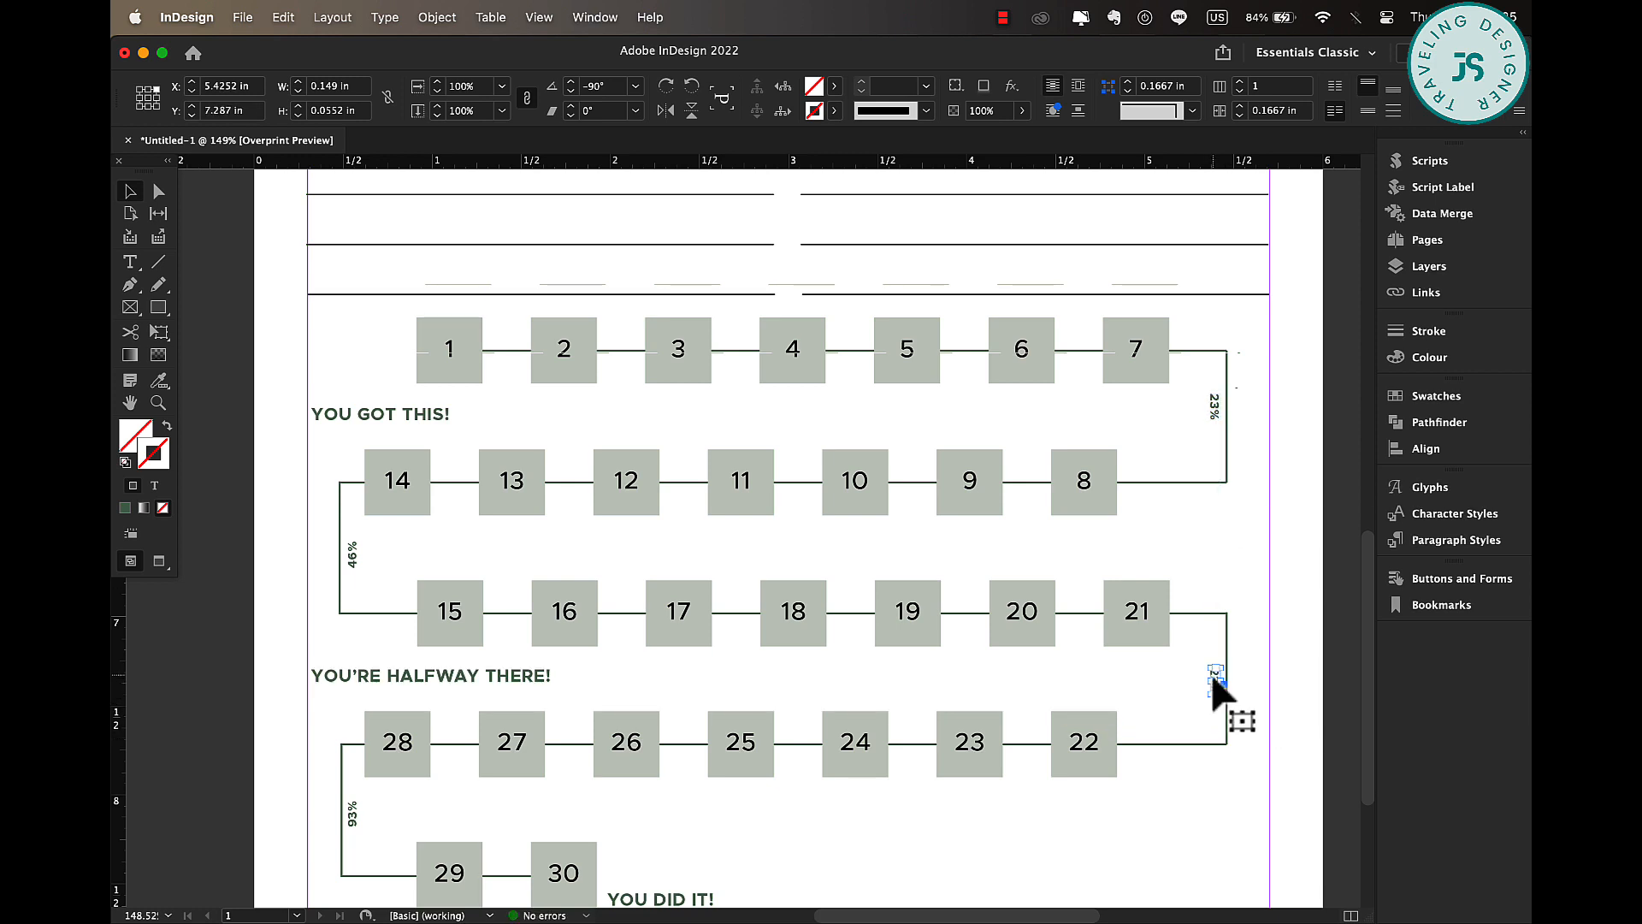
{"action": "double_click", "coordinate": [1216, 680]}
{"action": "double_click", "coordinate": [1220, 676]}
{"action": "type", "text": "7"}
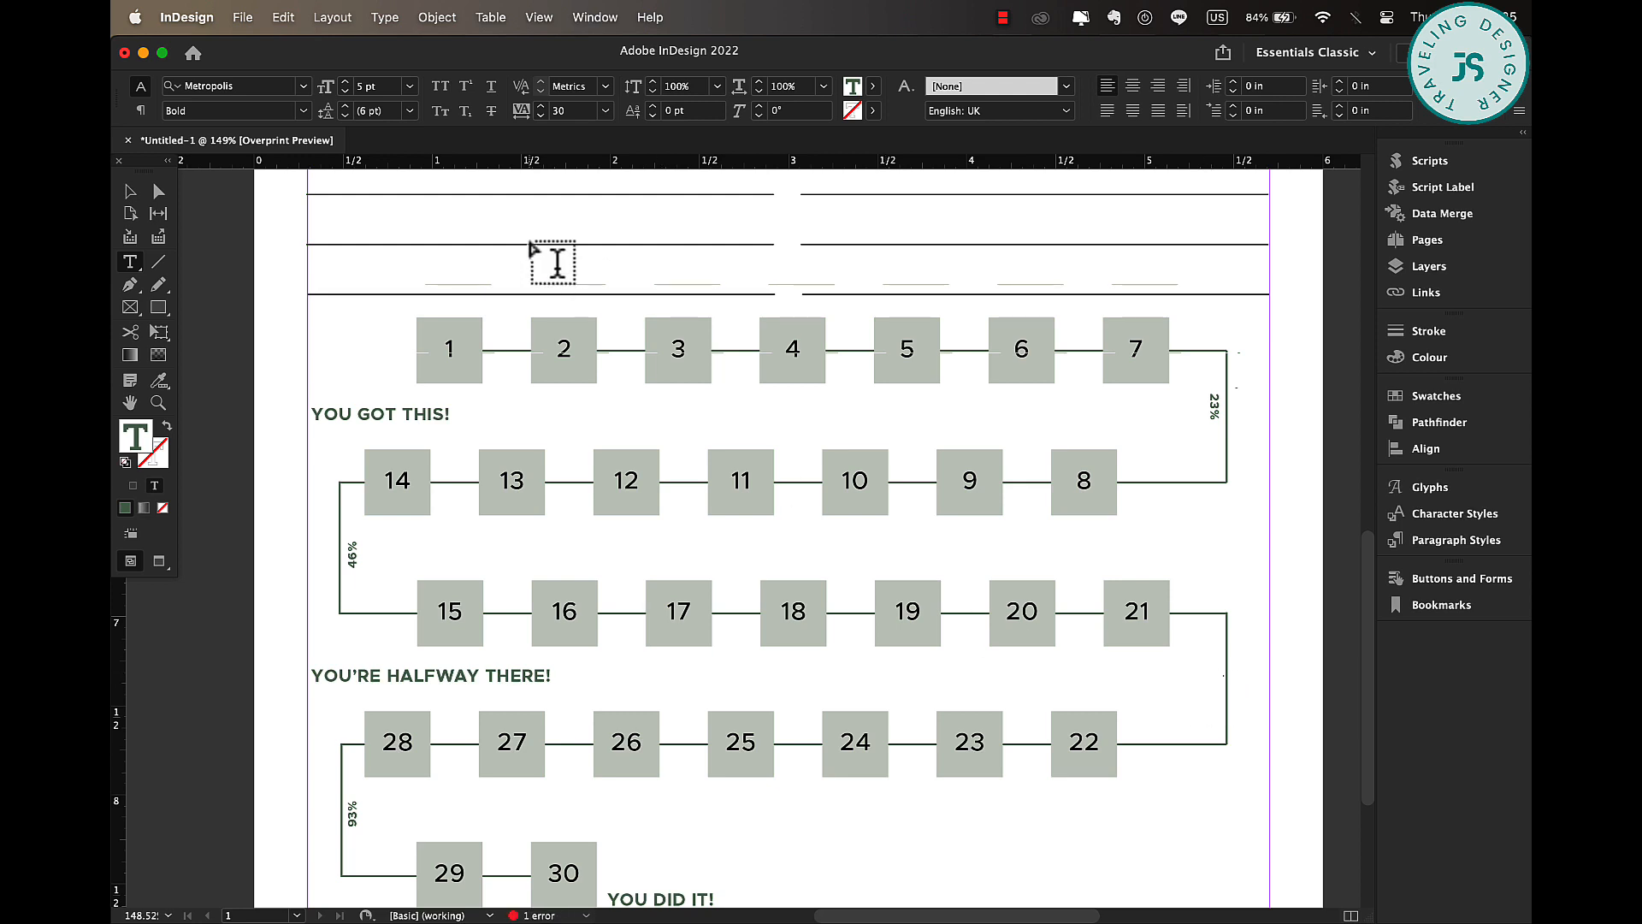
{"action": "left_click", "coordinate": [137, 189]}
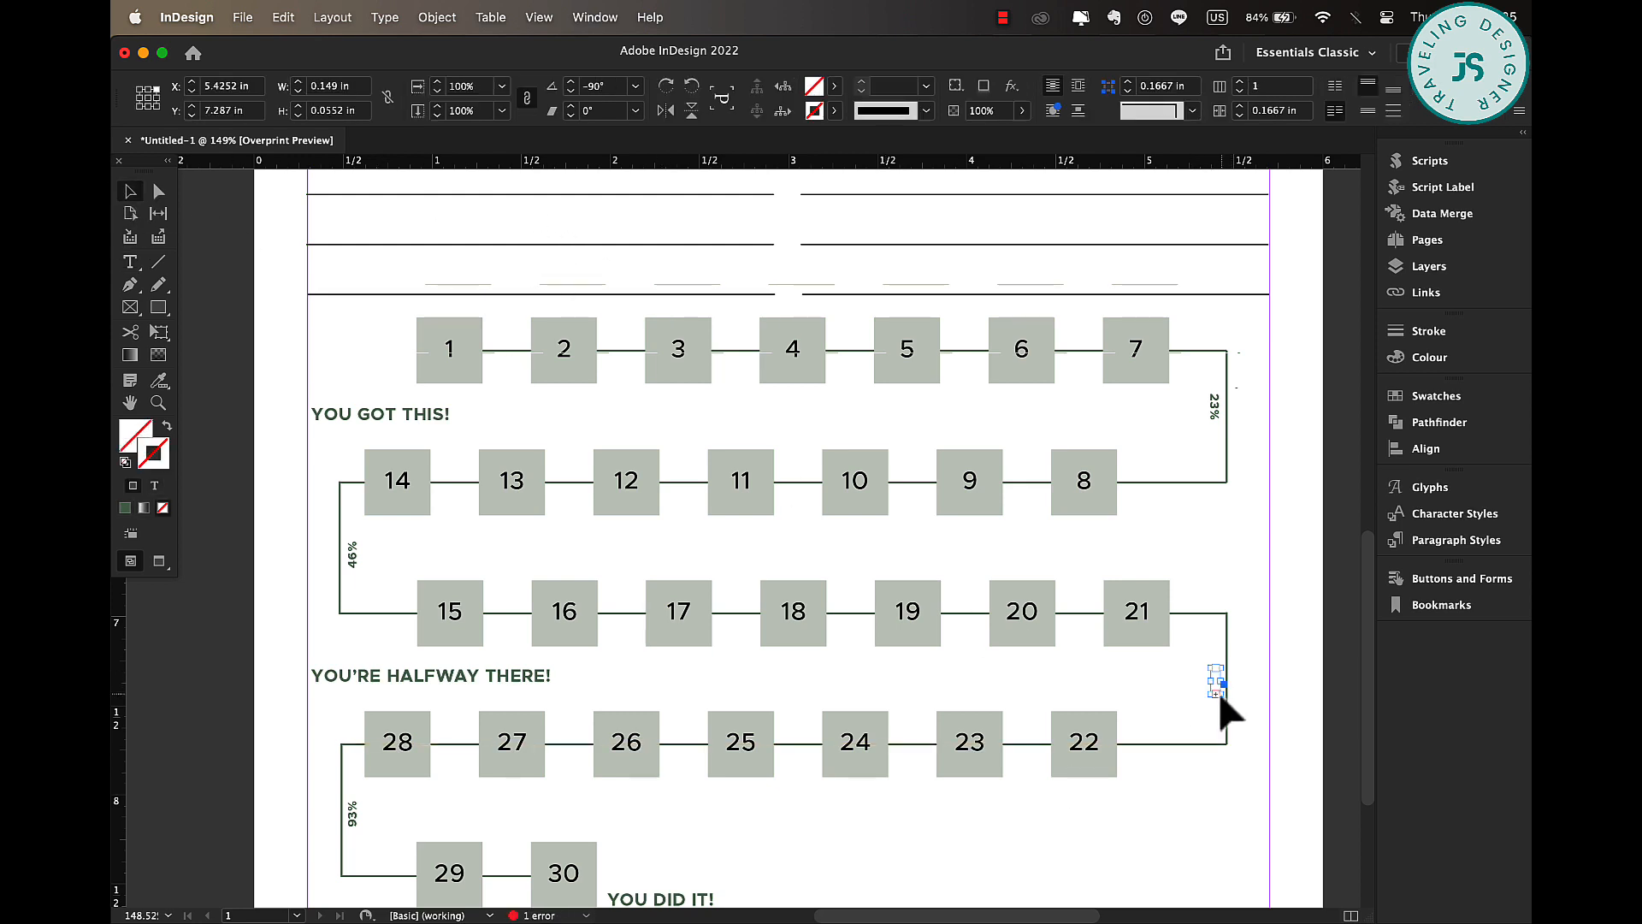
{"action": "left_click_drag", "start_coordinate": [1218, 692], "coordinate": [1215, 706]}
{"action": "left_click", "coordinate": [1247, 741]}
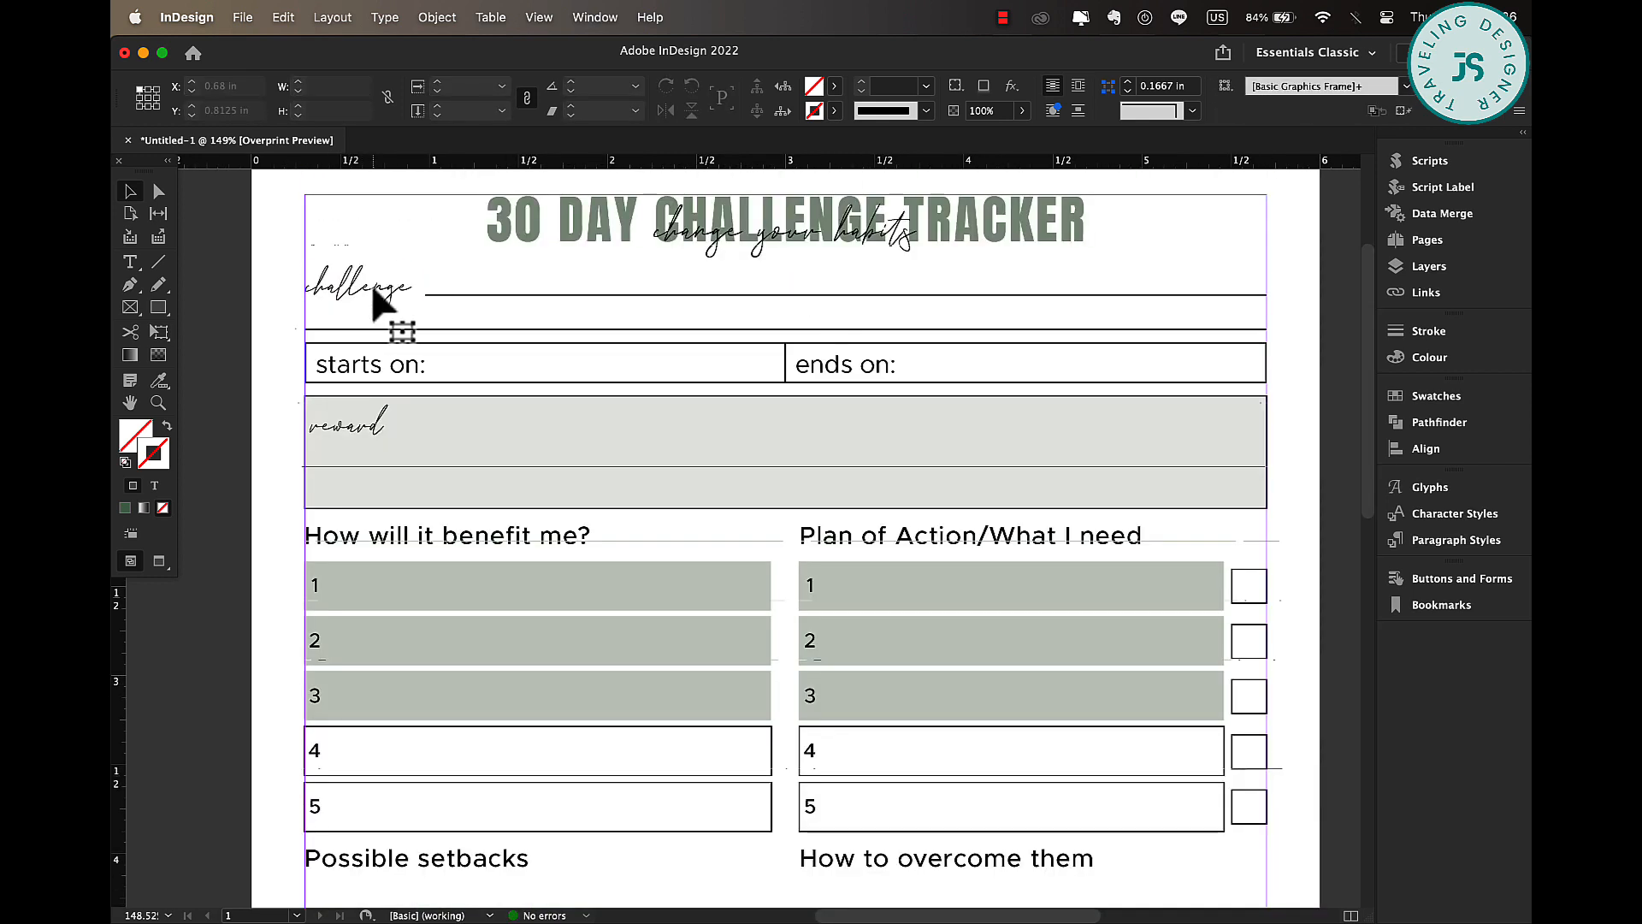
- Copy the script "challenge" heading to below square 25 at about X 2.71 in, Y 8.00 in, and change its text to "notes"
{"action": "left_click", "coordinate": [376, 304]}
{"action": "scroll", "coordinate": [376, 304], "scroll_direction": "down", "scroll_amount": 15}
{"action": "scroll", "coordinate": [376, 303], "scroll_direction": "right", "scroll_amount": 2}
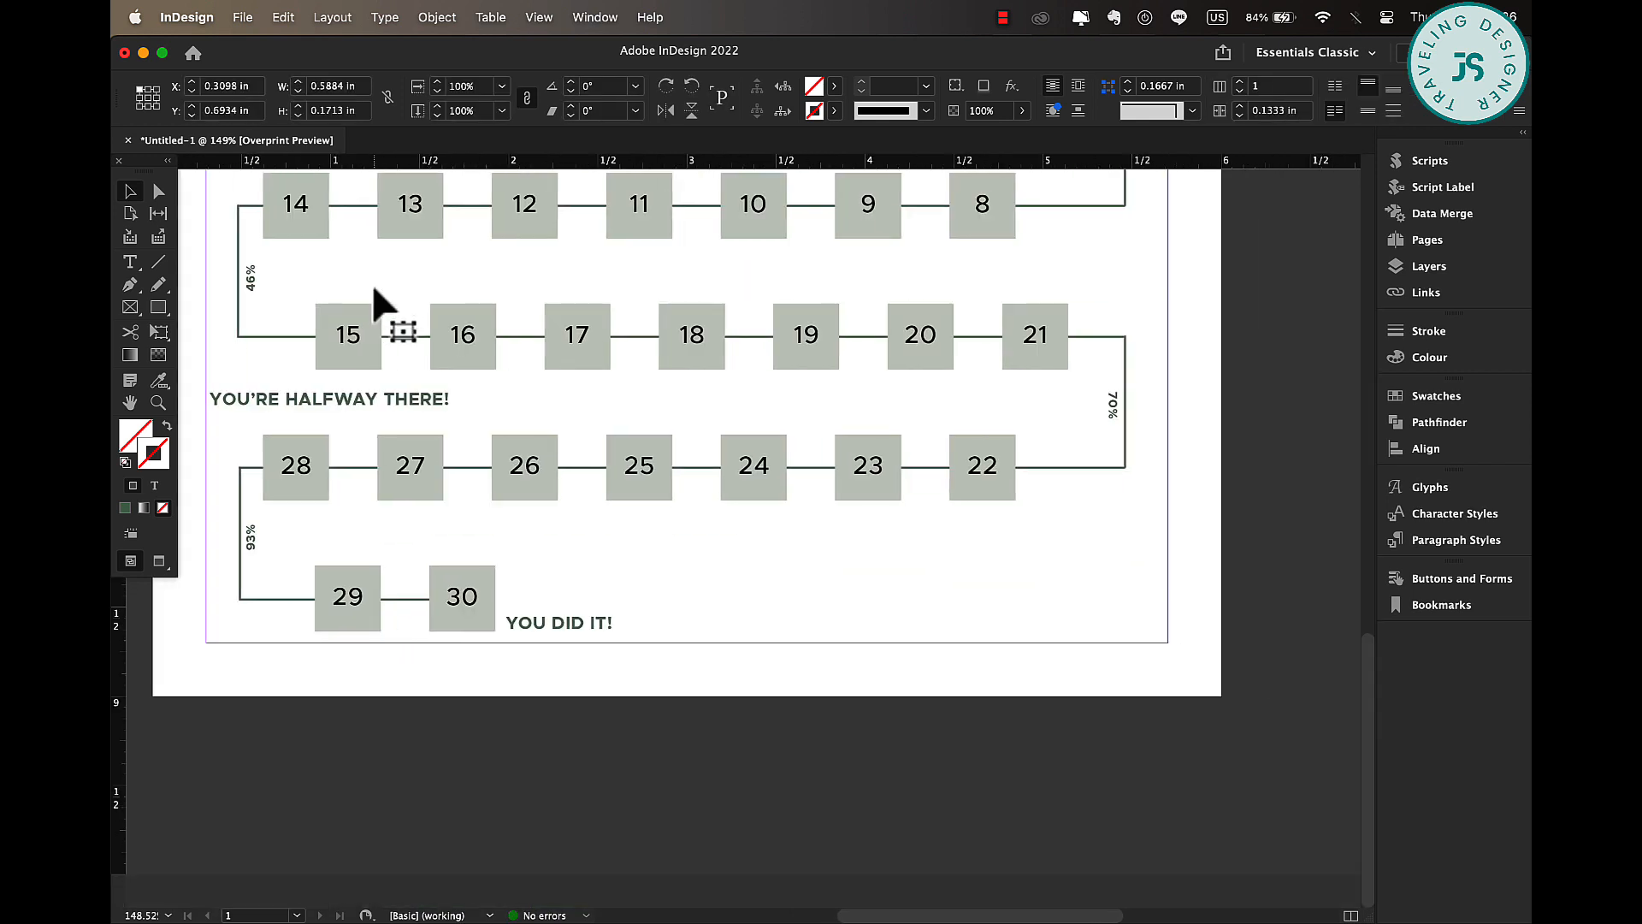
{"action": "right_click", "coordinate": [725, 547]}
{"action": "left_click", "coordinate": [787, 302]}
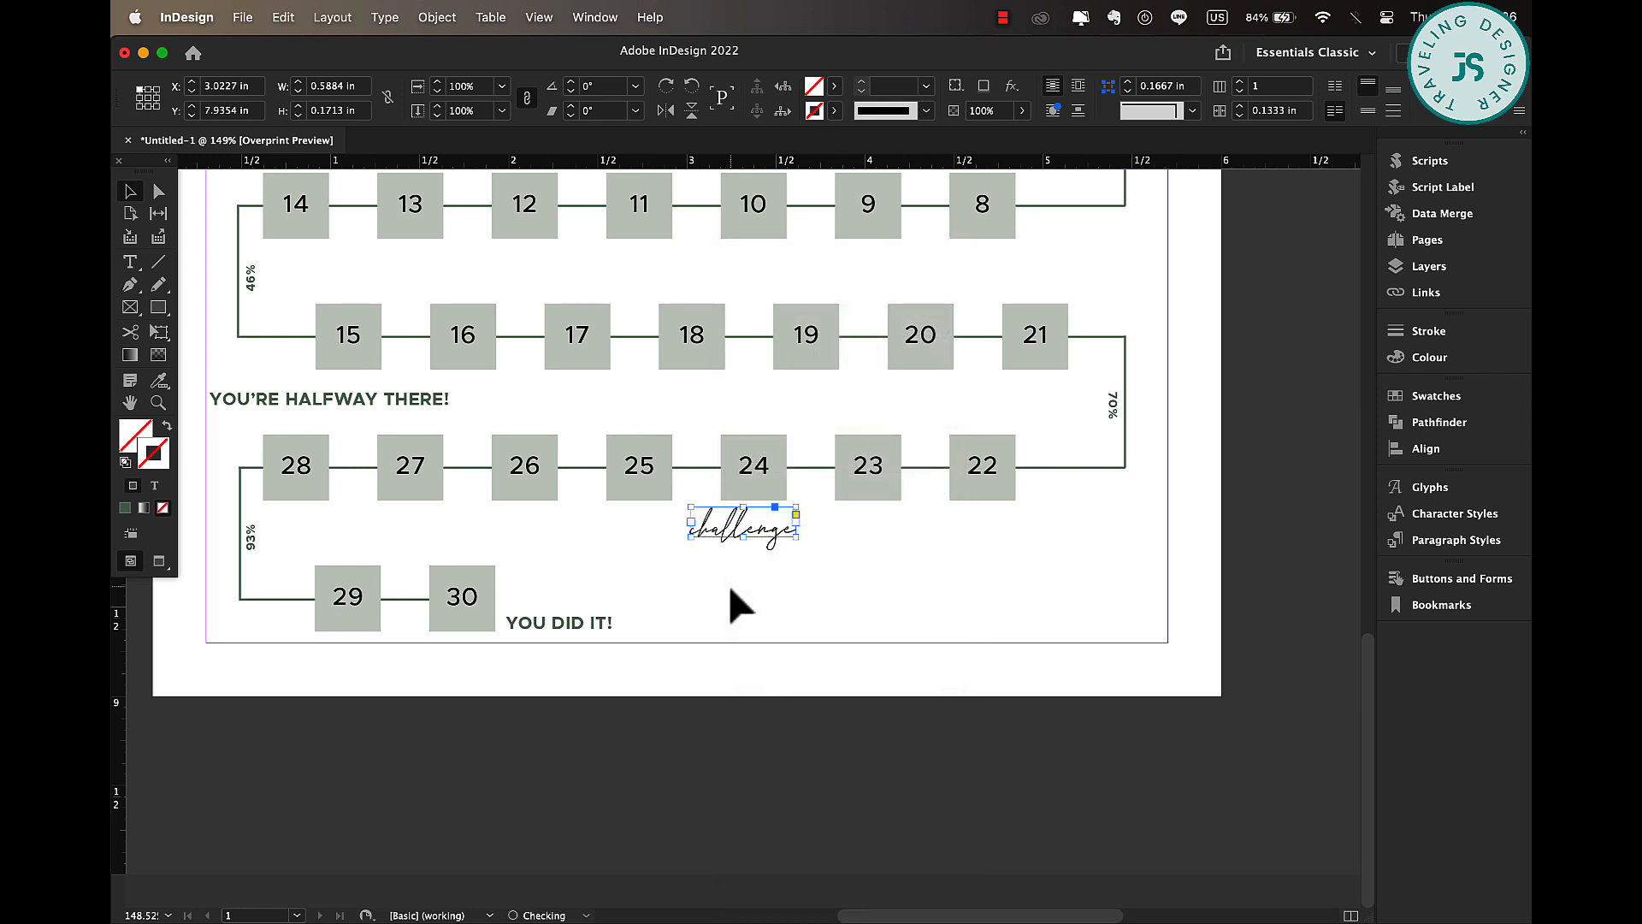
{"action": "left_click_drag", "start_coordinate": [744, 534], "coordinate": [687, 545]}
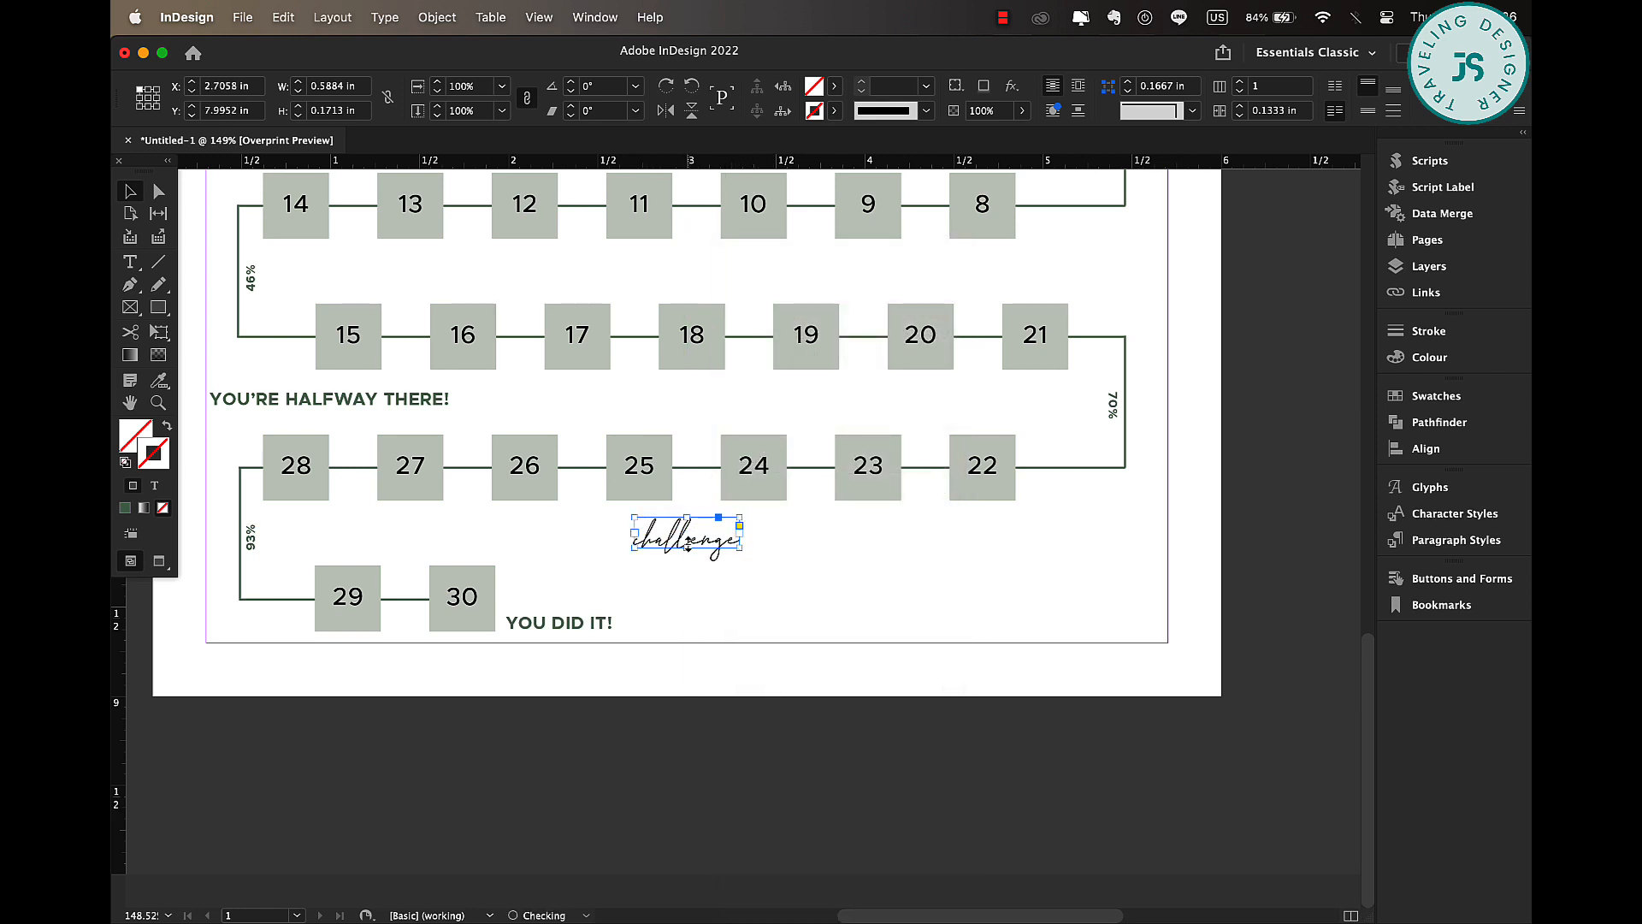
{"action": "triple_click", "coordinate": [688, 544]}
{"action": "type", "text": "nte"}
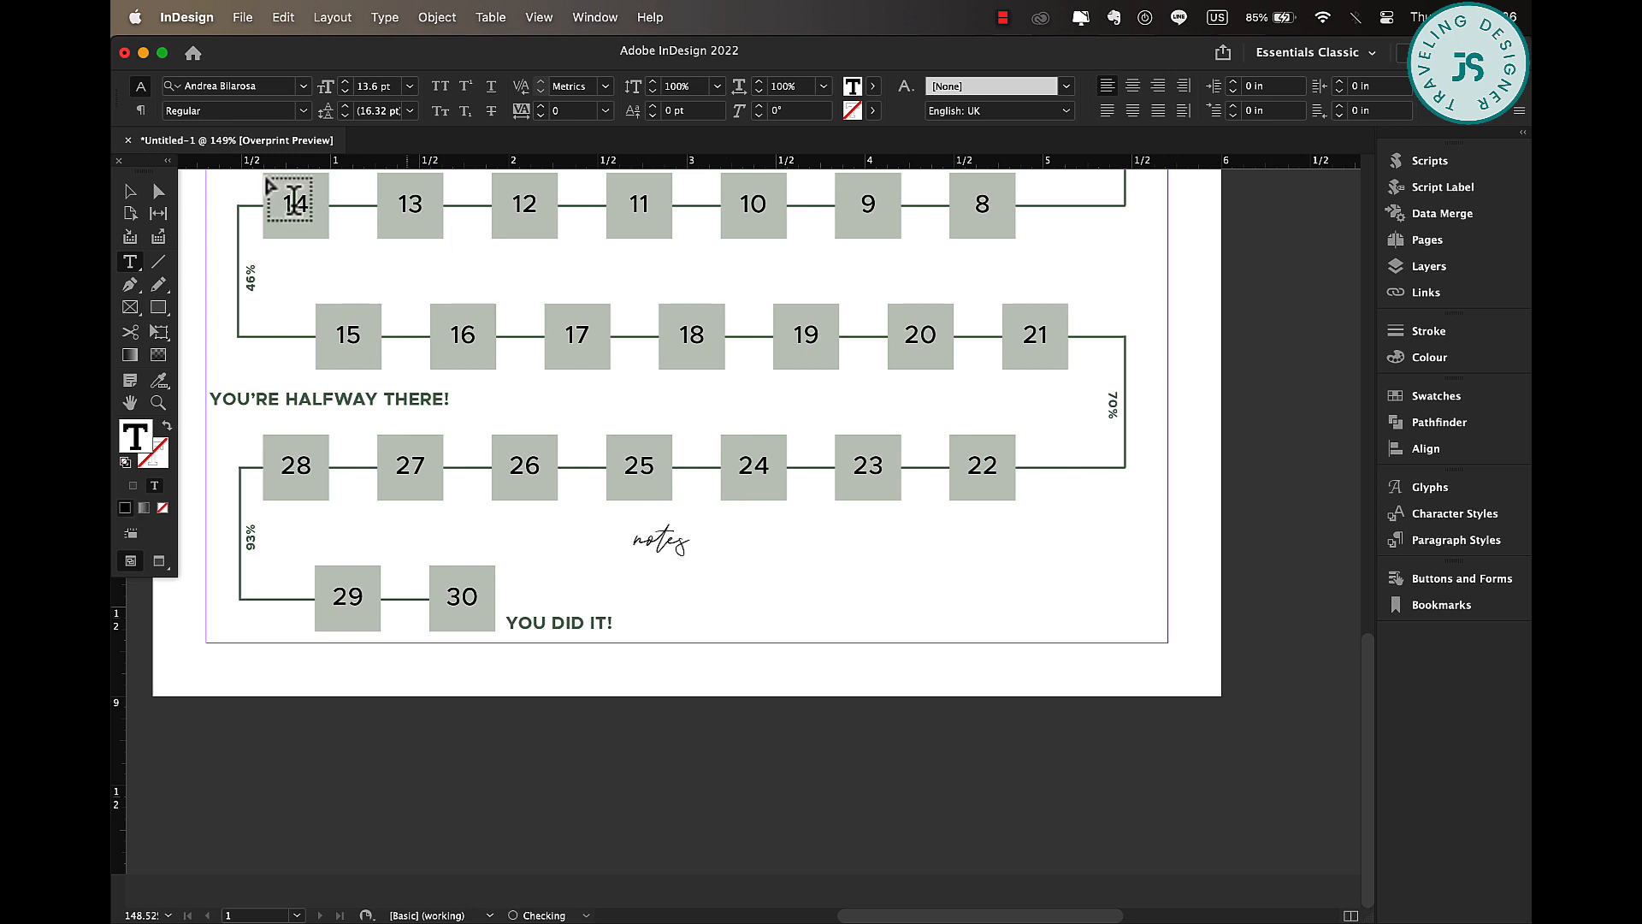
{"action": "left_click", "coordinate": [130, 191]}
{"action": "left_click", "coordinate": [785, 580]}
- Draw a horizontal line about 2.59 in long from "notes" to the right margin and give it a 0.5 pt black dotted stroke
{"action": "scroll", "coordinate": [785, 579], "scroll_direction": "up", "scroll_amount": 1}
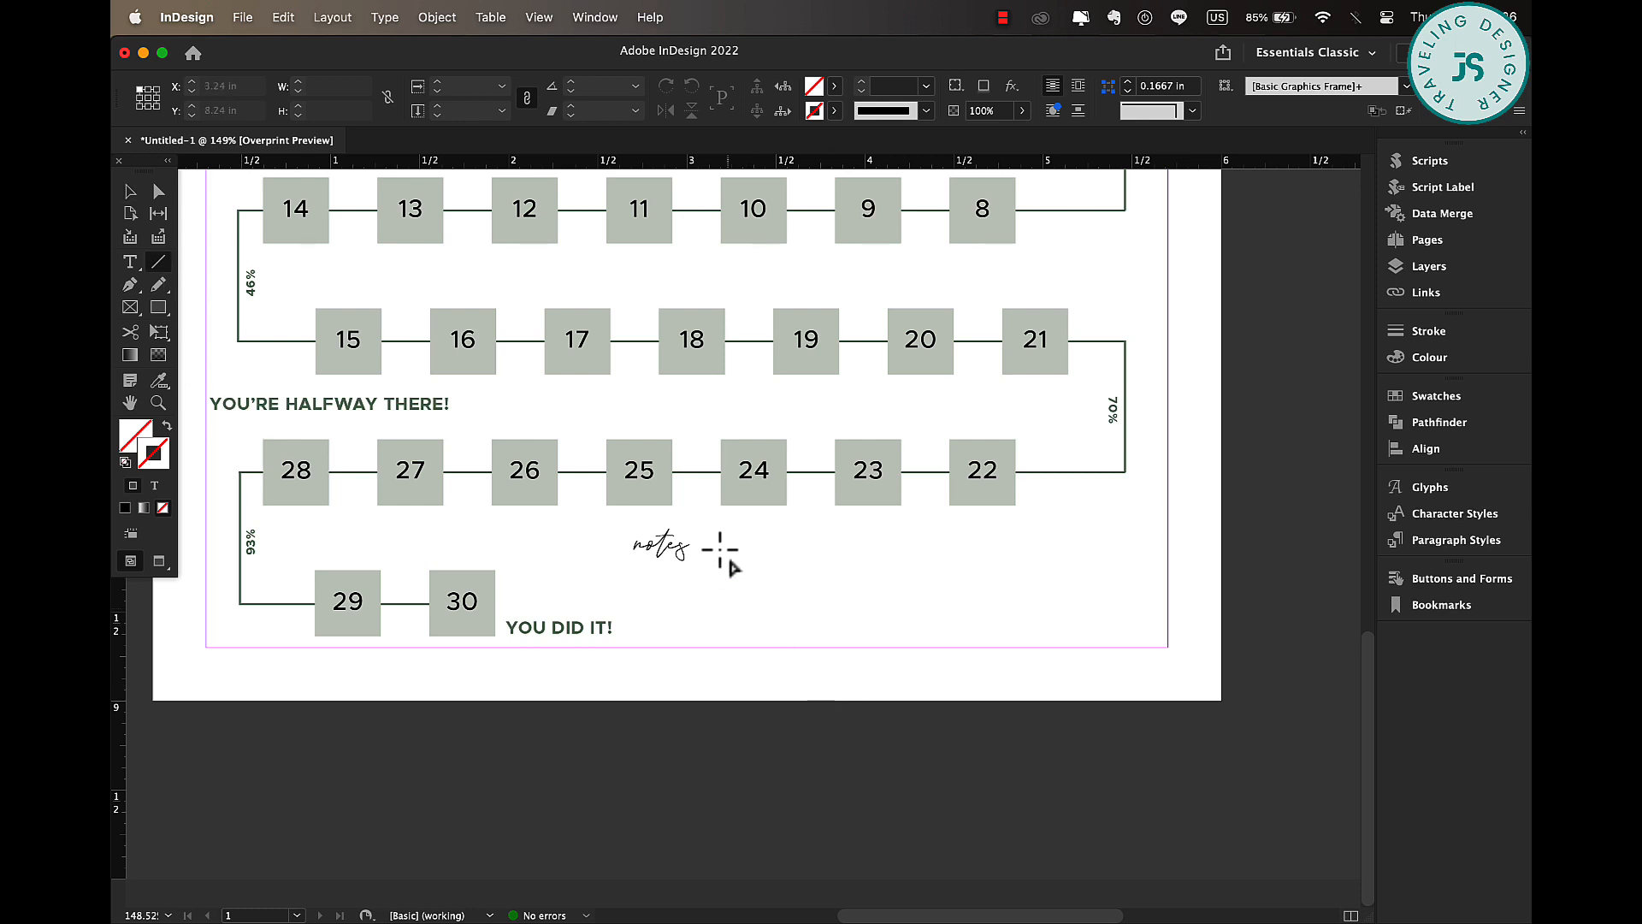
{"action": "left_click_drag", "start_coordinate": [689, 551], "coordinate": [1167, 551]}
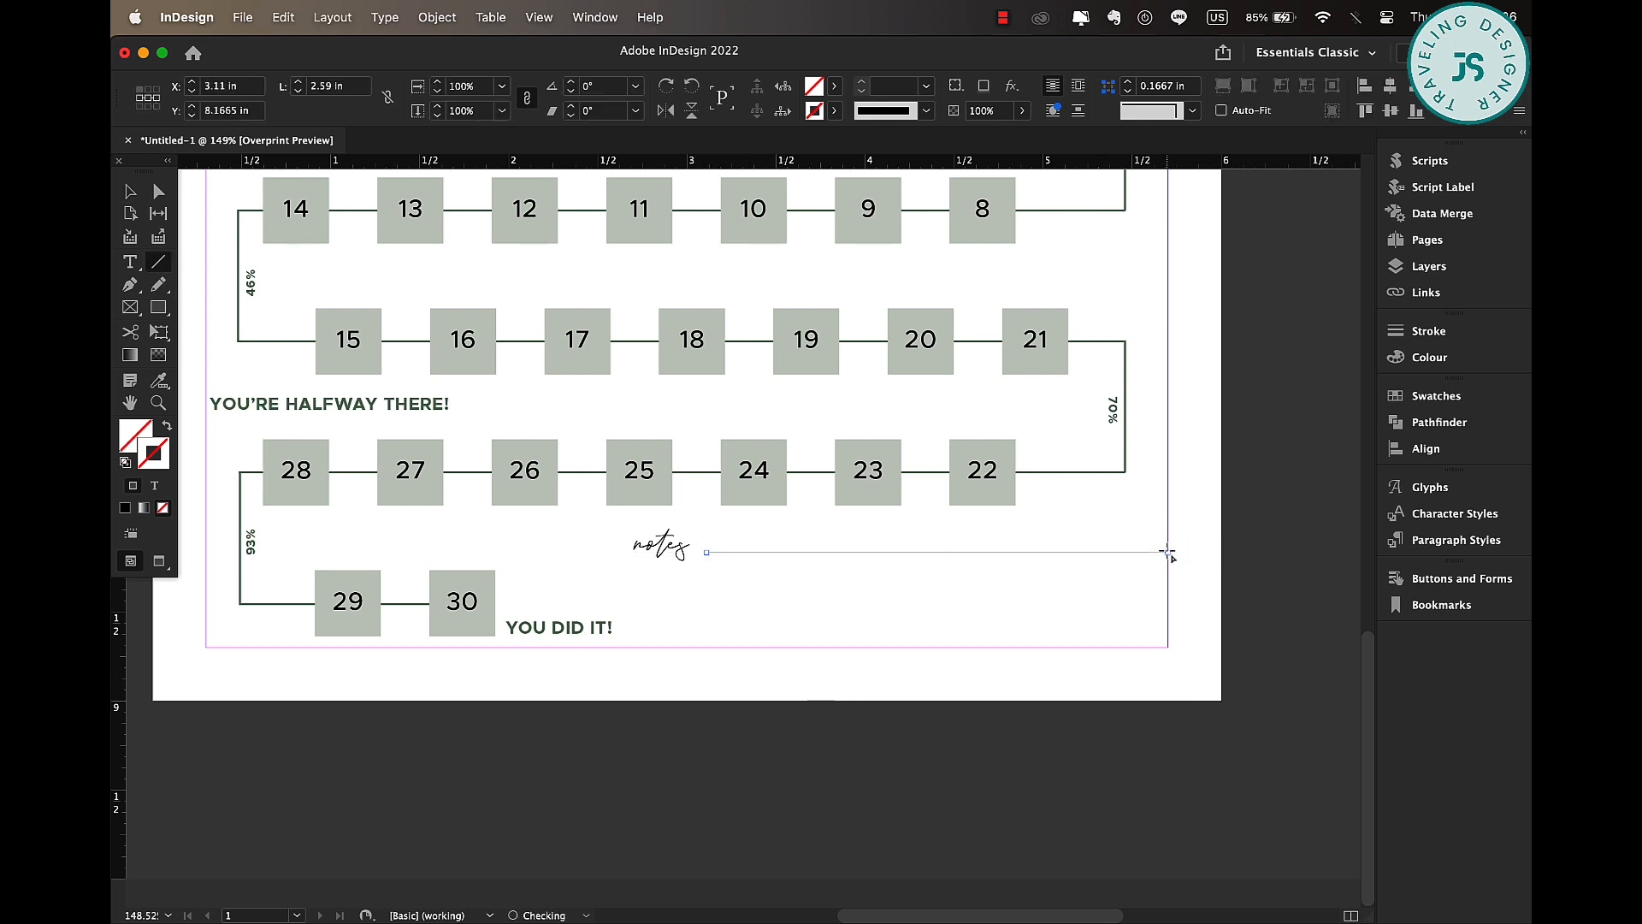
{"action": "left_click", "coordinate": [911, 115]}
{"action": "left_click", "coordinate": [945, 424]}
{"action": "left_click", "coordinate": [927, 85]}
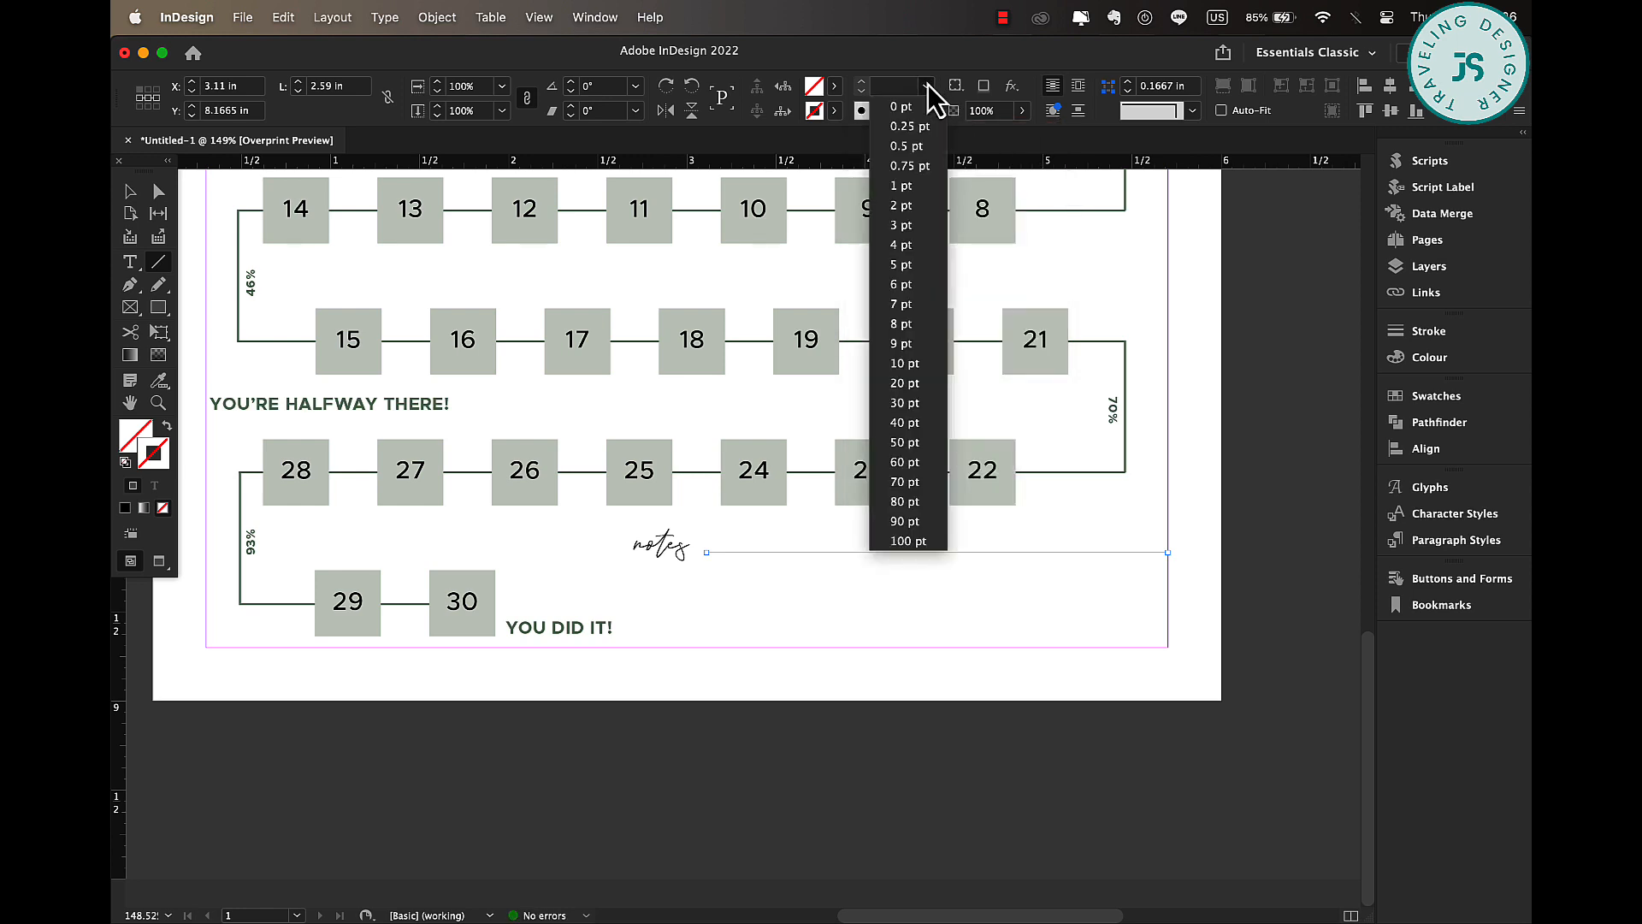
{"action": "left_click", "coordinate": [922, 152]}
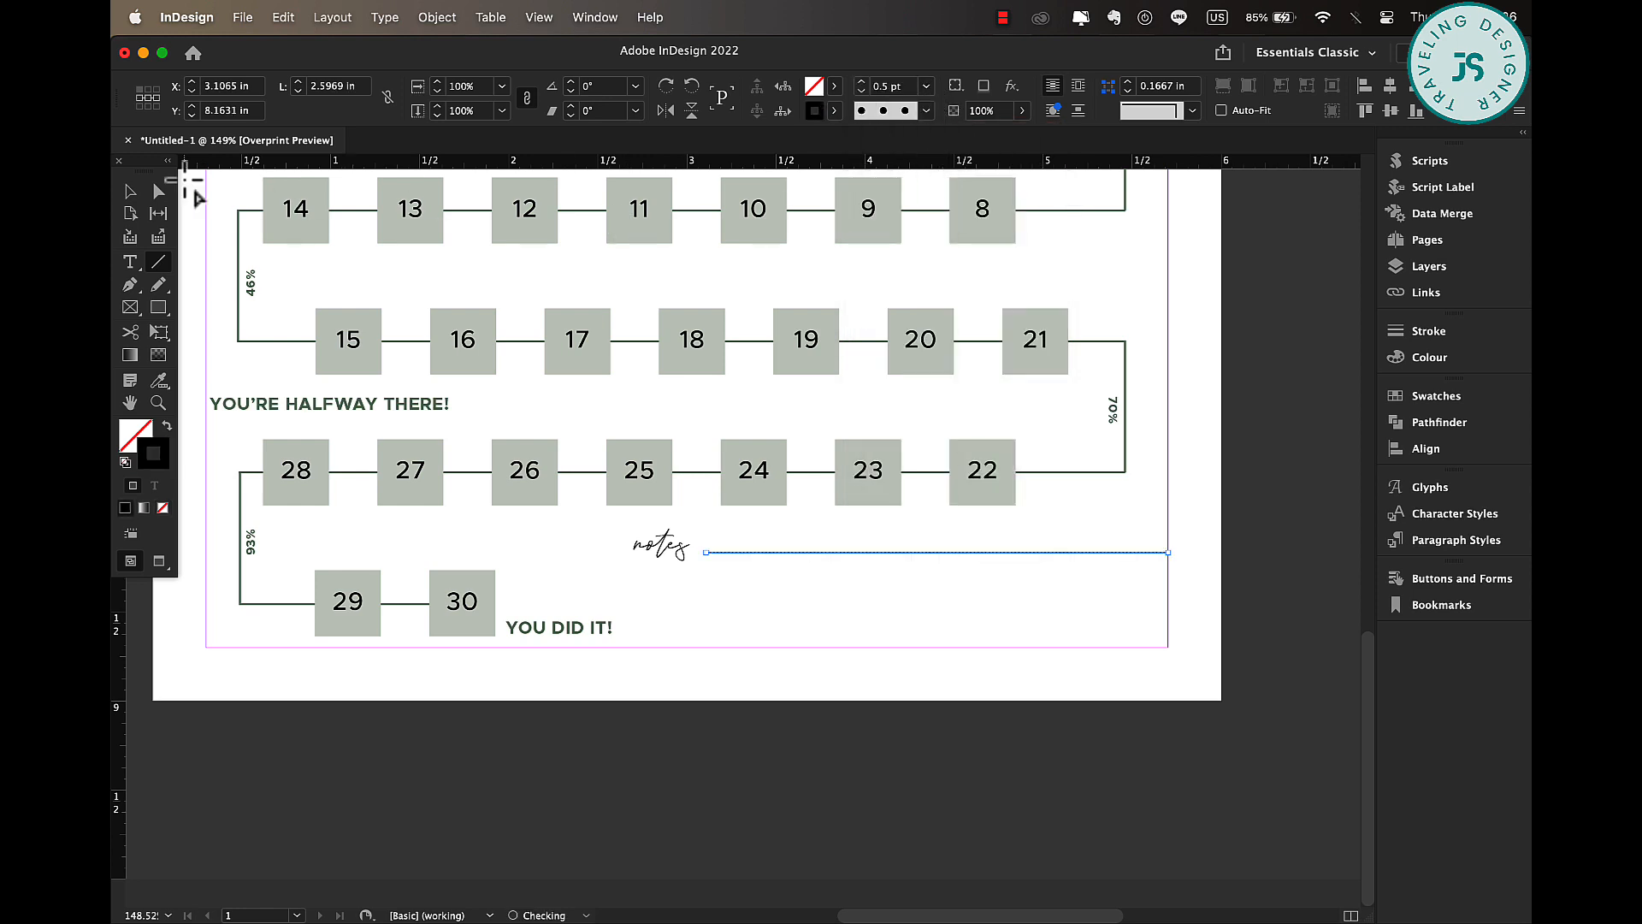
- Duplicate the dotted line three times down to the bottom margin and extend the copies to start flush with "notes" at about X 2.71 in
{"action": "left_click", "coordinate": [130, 191]}
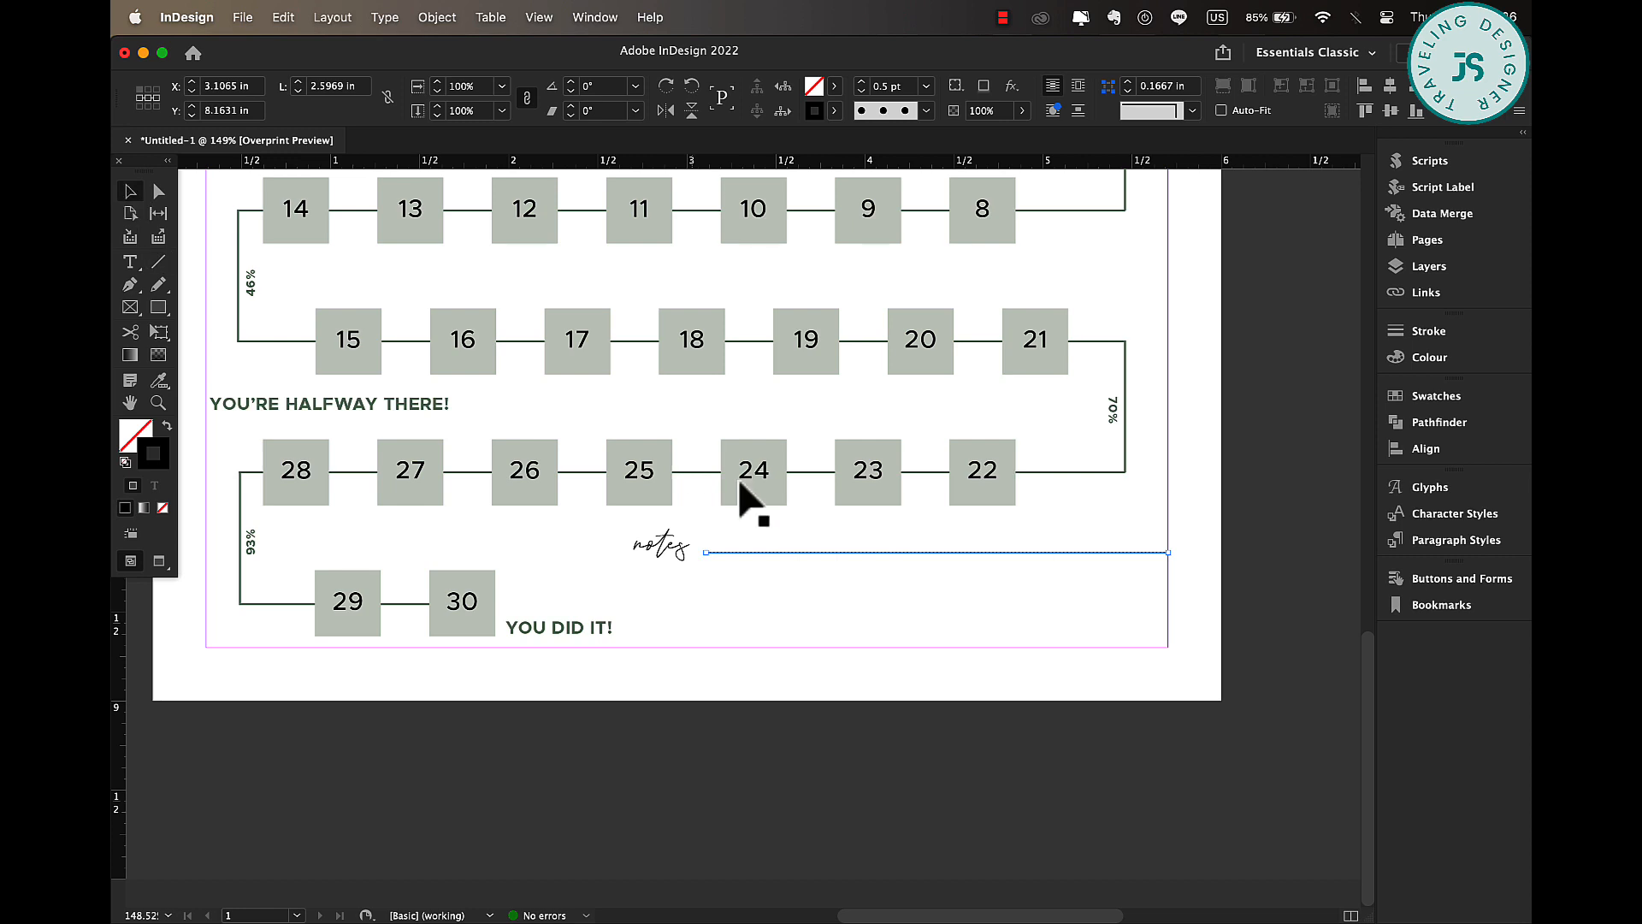
{"action": "left_click_drag", "start_coordinate": [780, 553], "coordinate": [780, 614]}
{"action": "left_click_drag", "start_coordinate": [780, 619], "coordinate": [781, 658]}
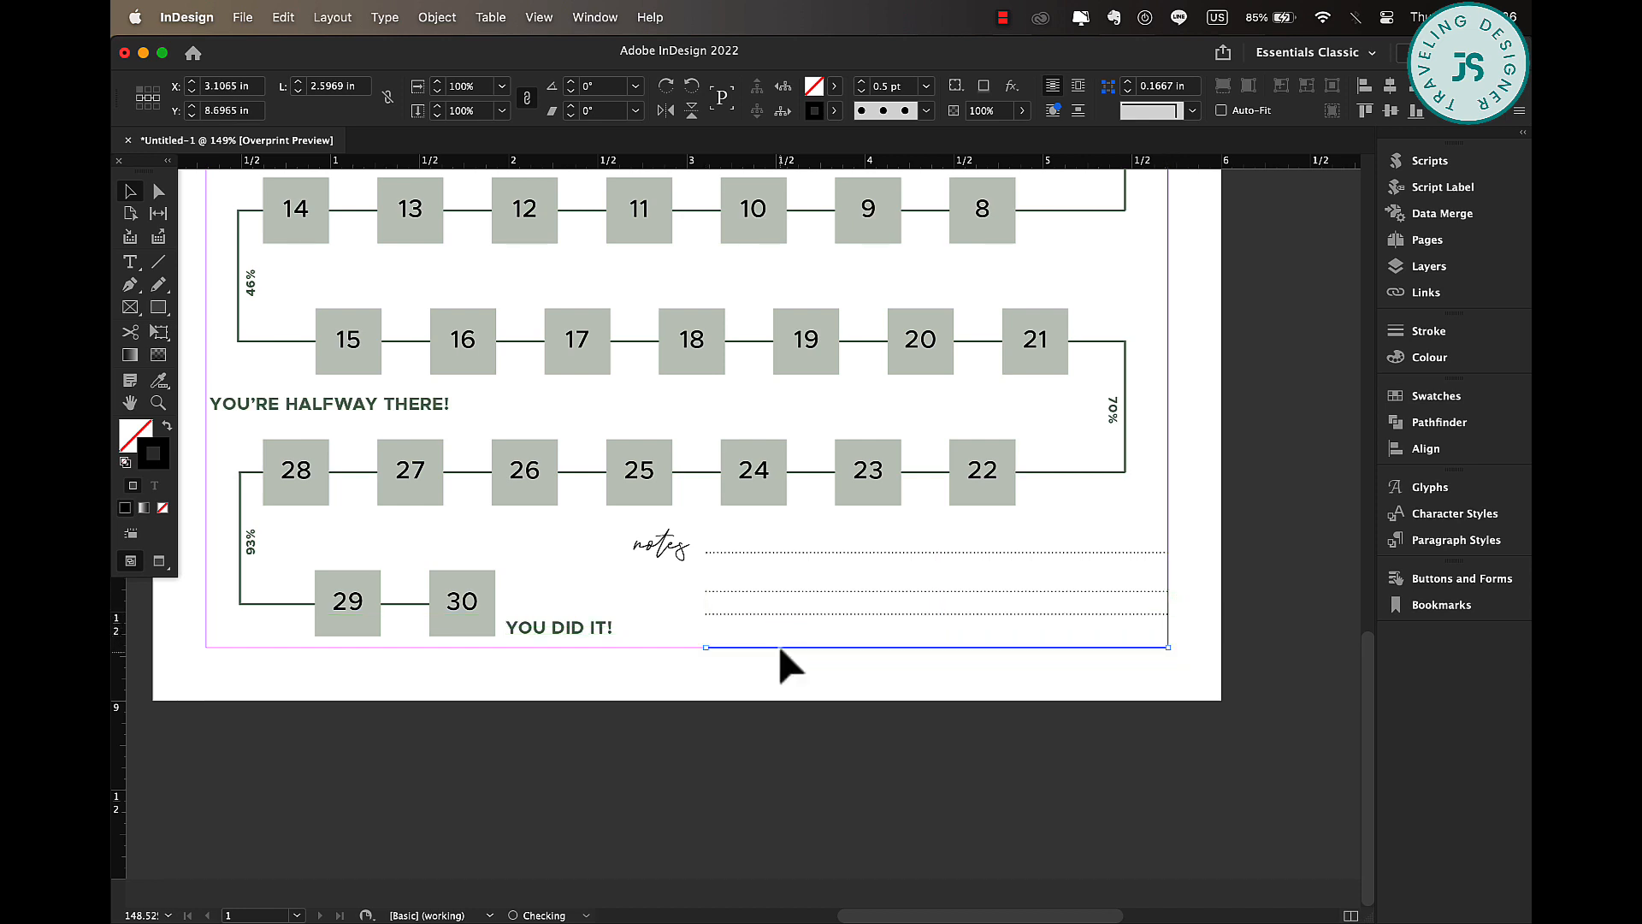
{"action": "left_click", "coordinate": [705, 591]}
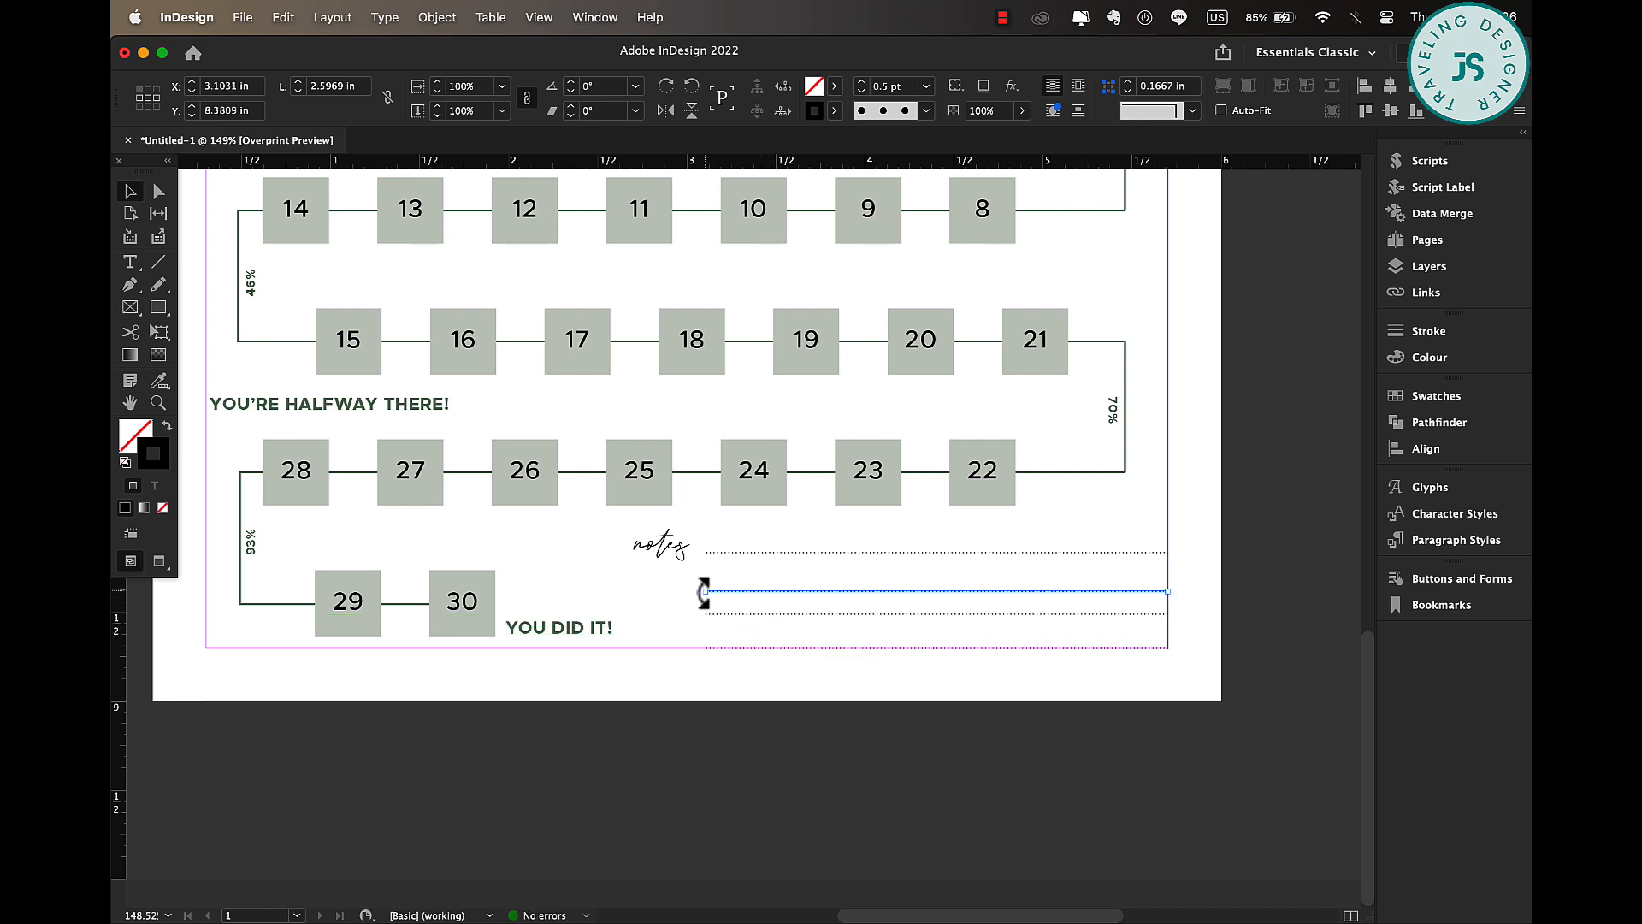
{"action": "left_click_drag", "start_coordinate": [701, 614], "coordinate": [635, 616]}
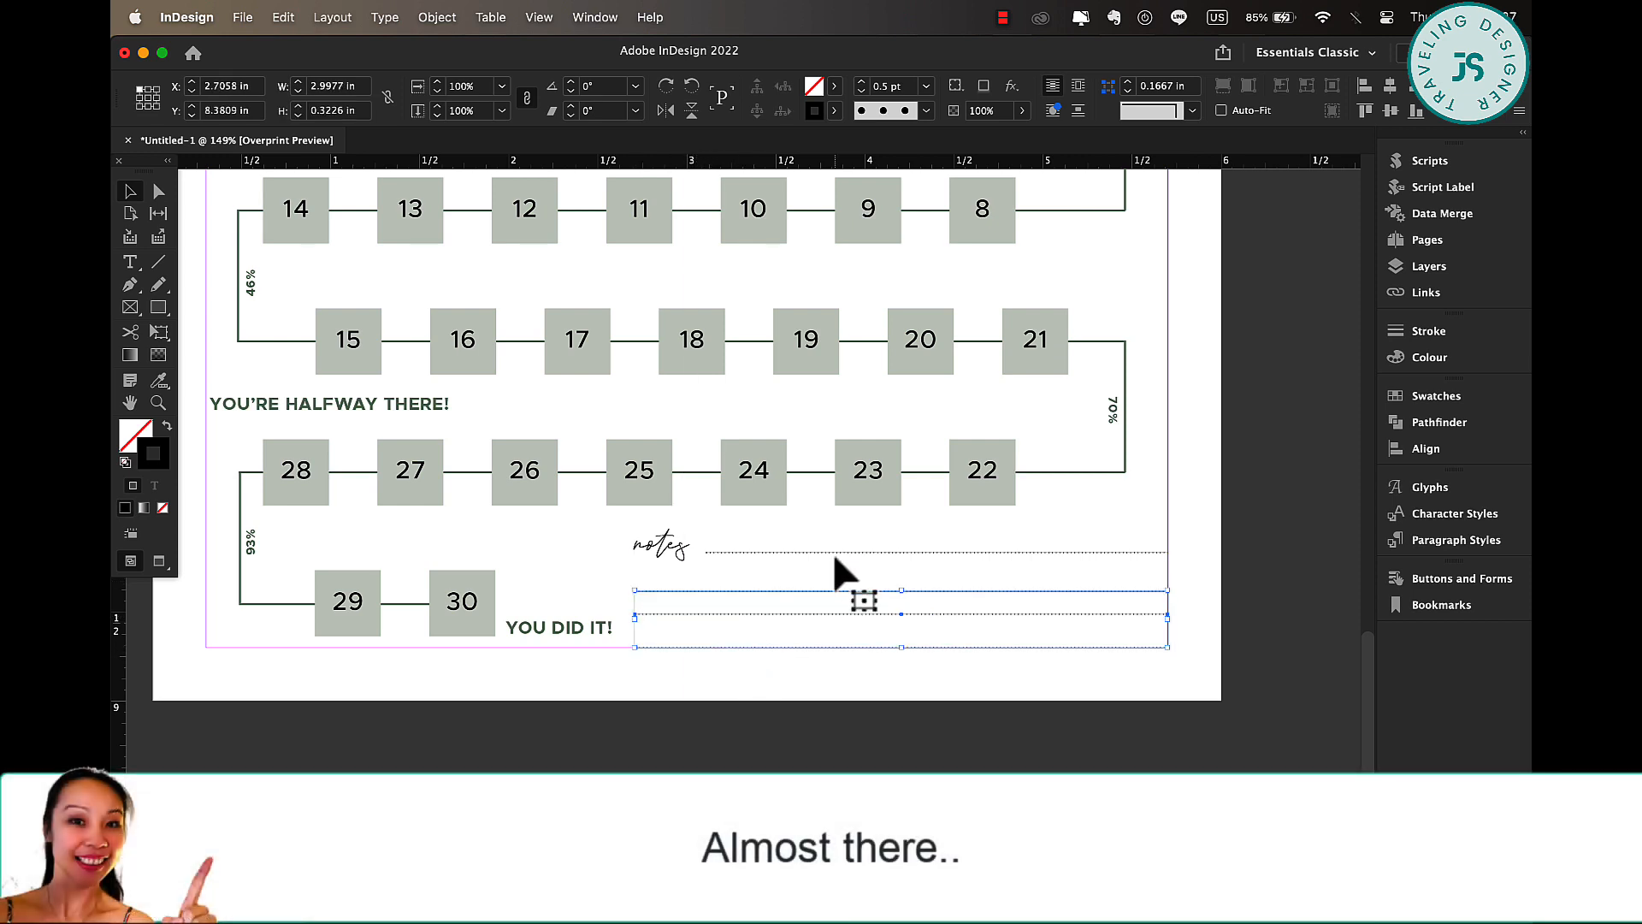
- Distribute the vertical spacing of the four dotted note lines evenly
{"action": "left_click", "coordinate": [834, 554], "text": "shift"}
{"action": "left_click", "coordinate": [1392, 448]}
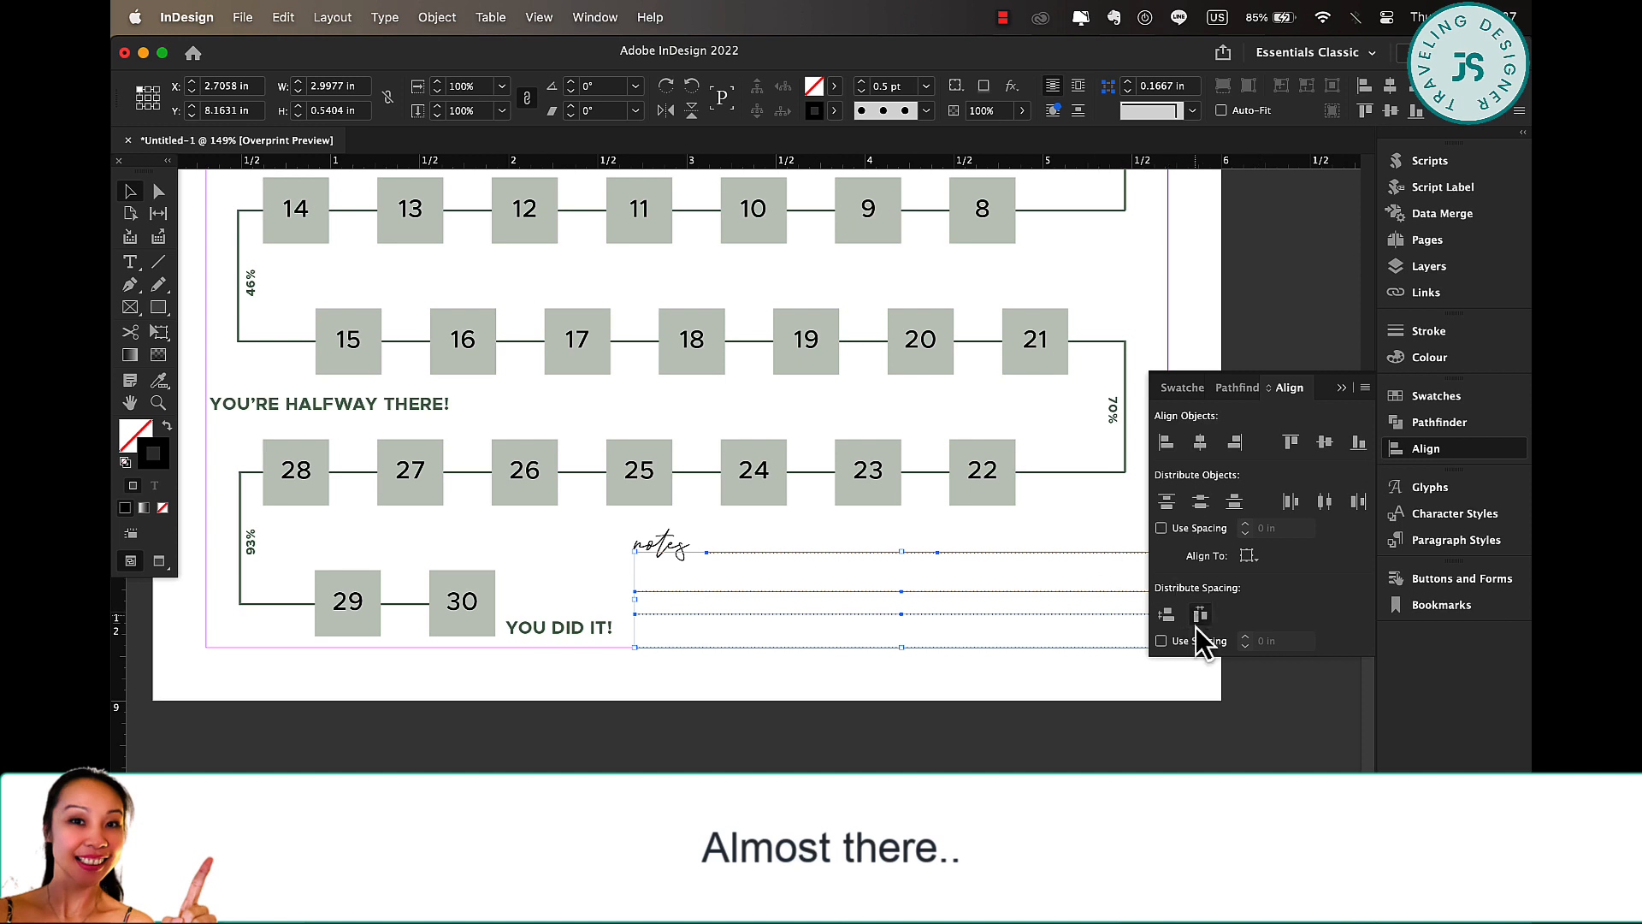
{"action": "left_click", "coordinate": [1166, 616]}
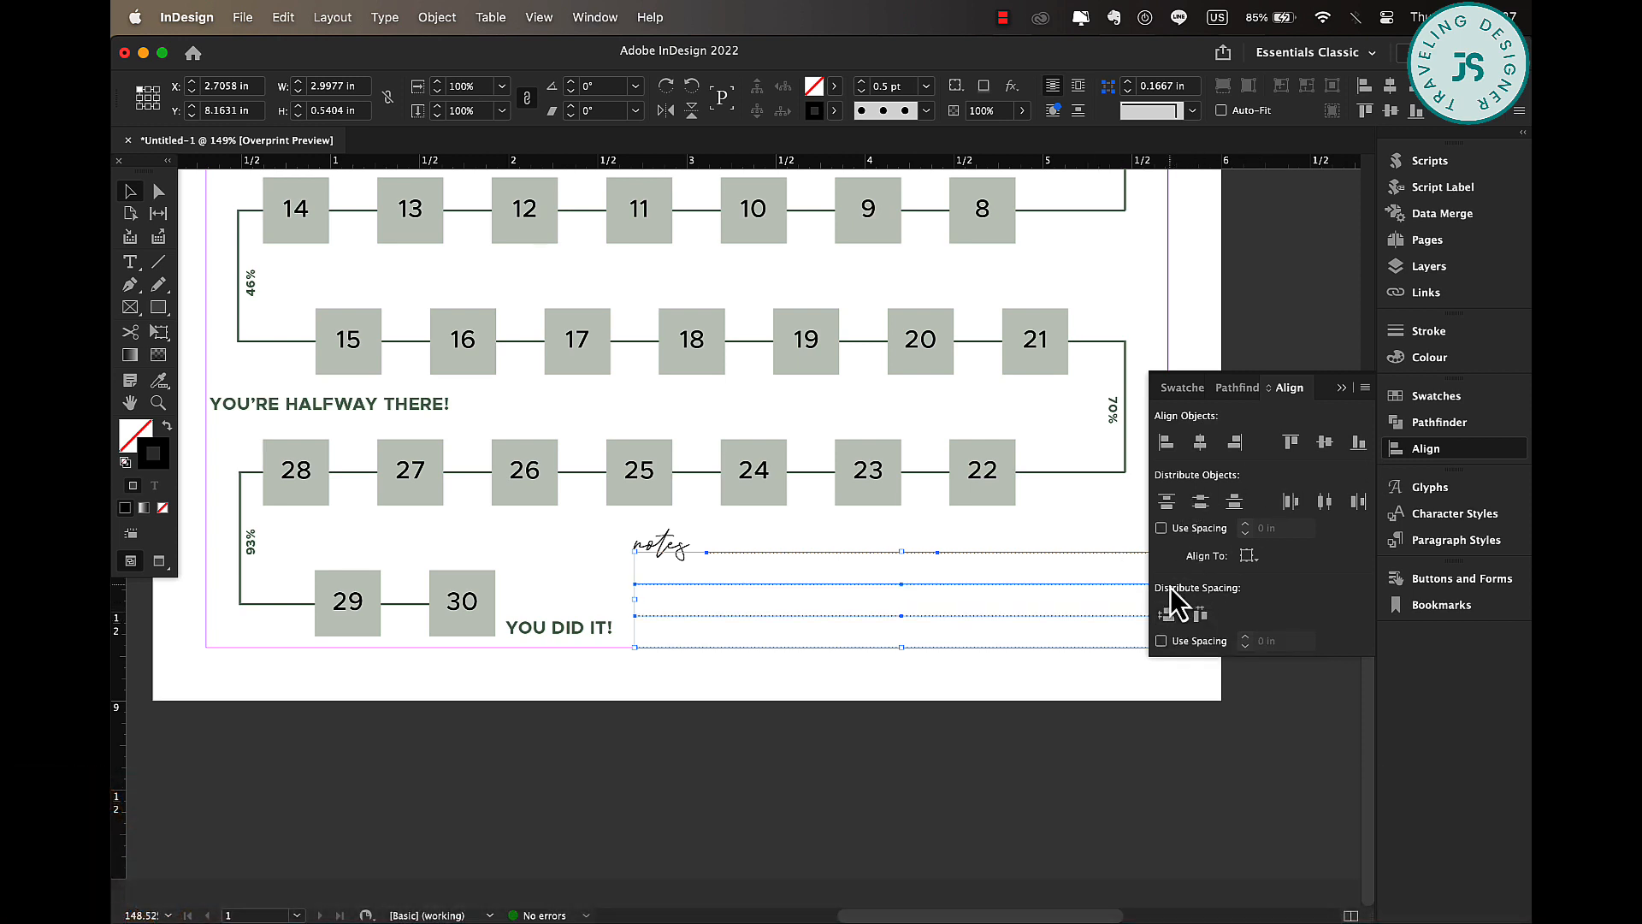
{"action": "left_click", "coordinate": [1220, 755]}
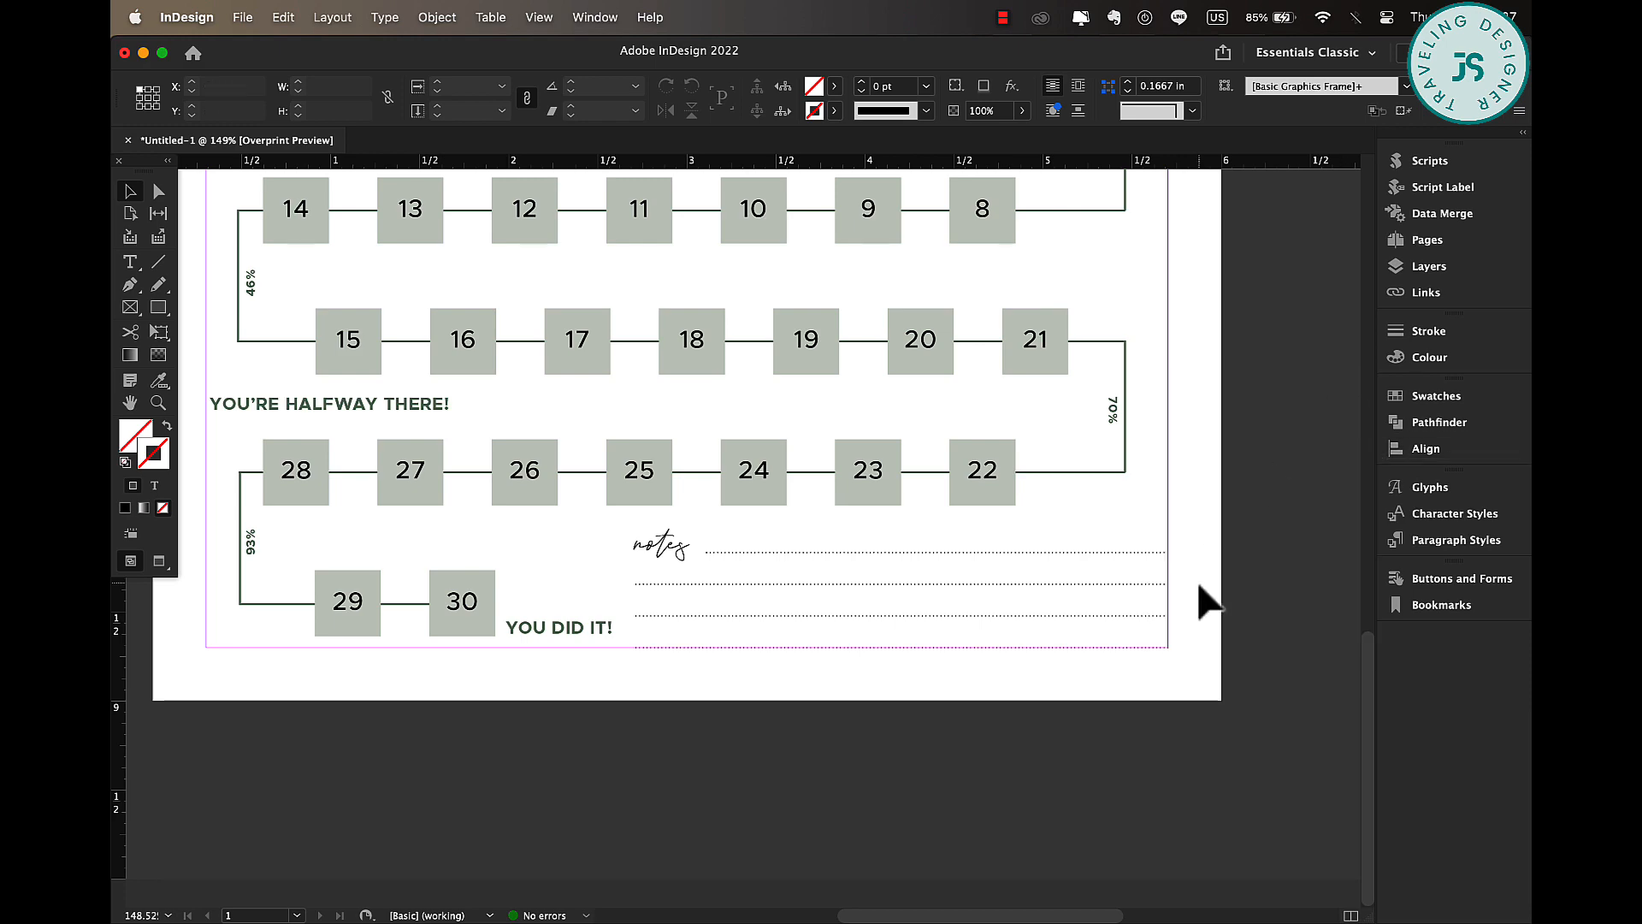
- Examine the whole tracker page in preview mode without guides and frame edges
{"action": "scroll", "coordinate": [1199, 586], "scroll_direction": "down", "scroll_amount": 3}
{"action": "scroll", "coordinate": [1199, 587], "scroll_direction": "up", "scroll_amount": 10}
{"action": "scroll", "coordinate": [1199, 586], "scroll_direction": "up", "scroll_amount": 2}
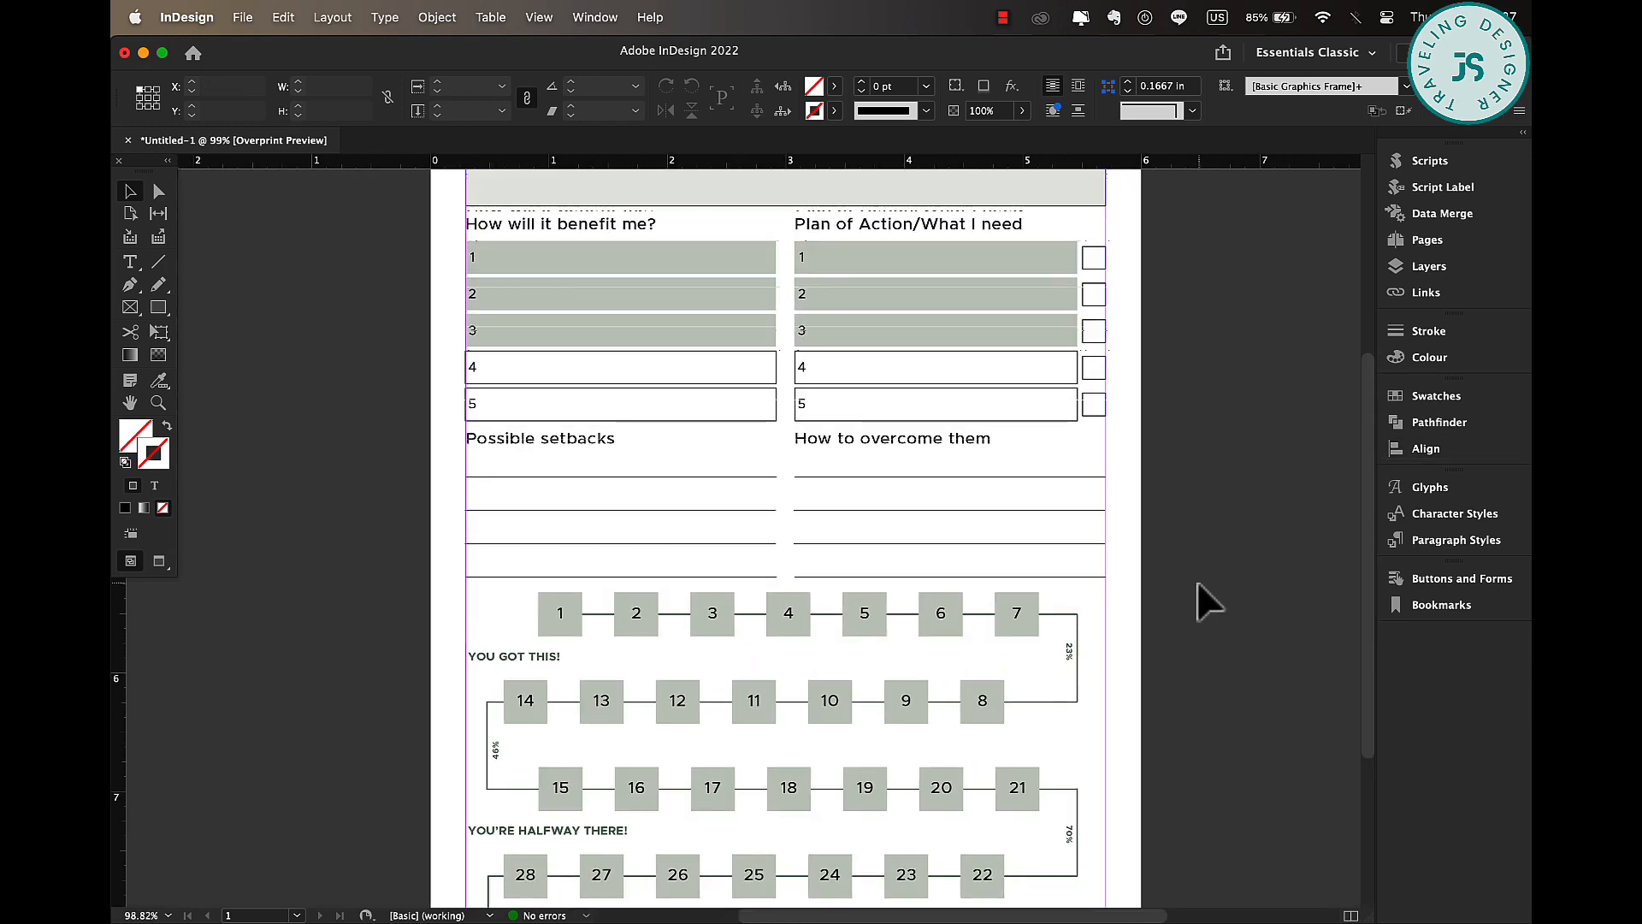
{"action": "scroll", "coordinate": [1199, 586], "scroll_direction": "down", "scroll_amount": 3}
{"action": "scroll", "coordinate": [1199, 586], "scroll_direction": "down", "scroll_amount": 1}
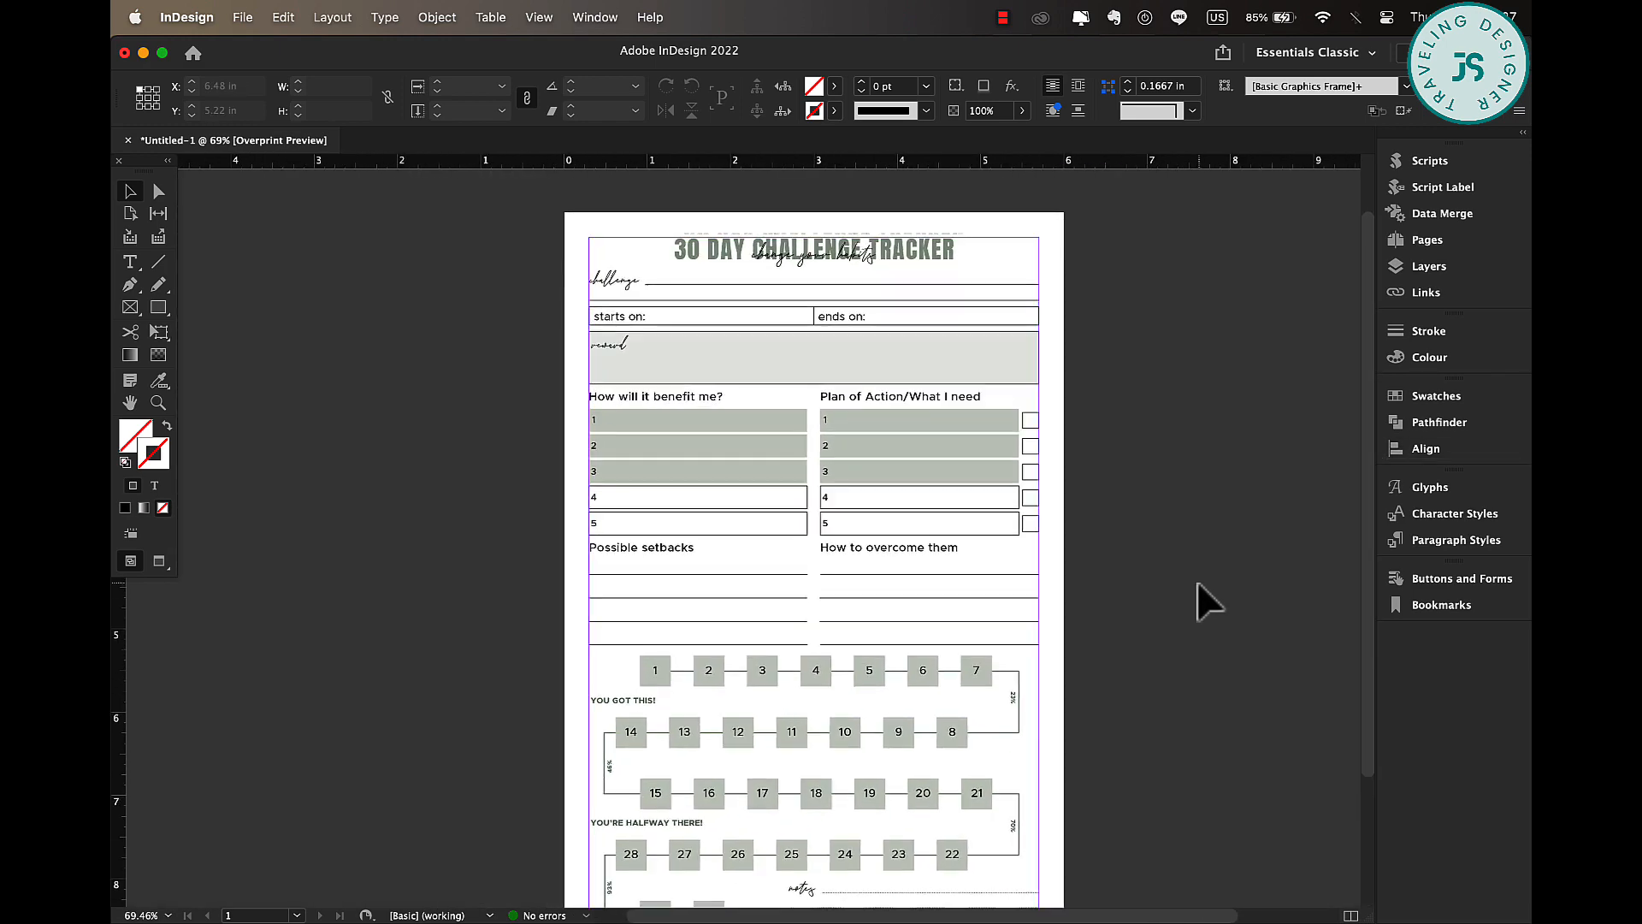
{"action": "key", "text": "w"}
{"action": "scroll", "coordinate": [1197, 584], "scroll_direction": "down", "scroll_amount": 3}
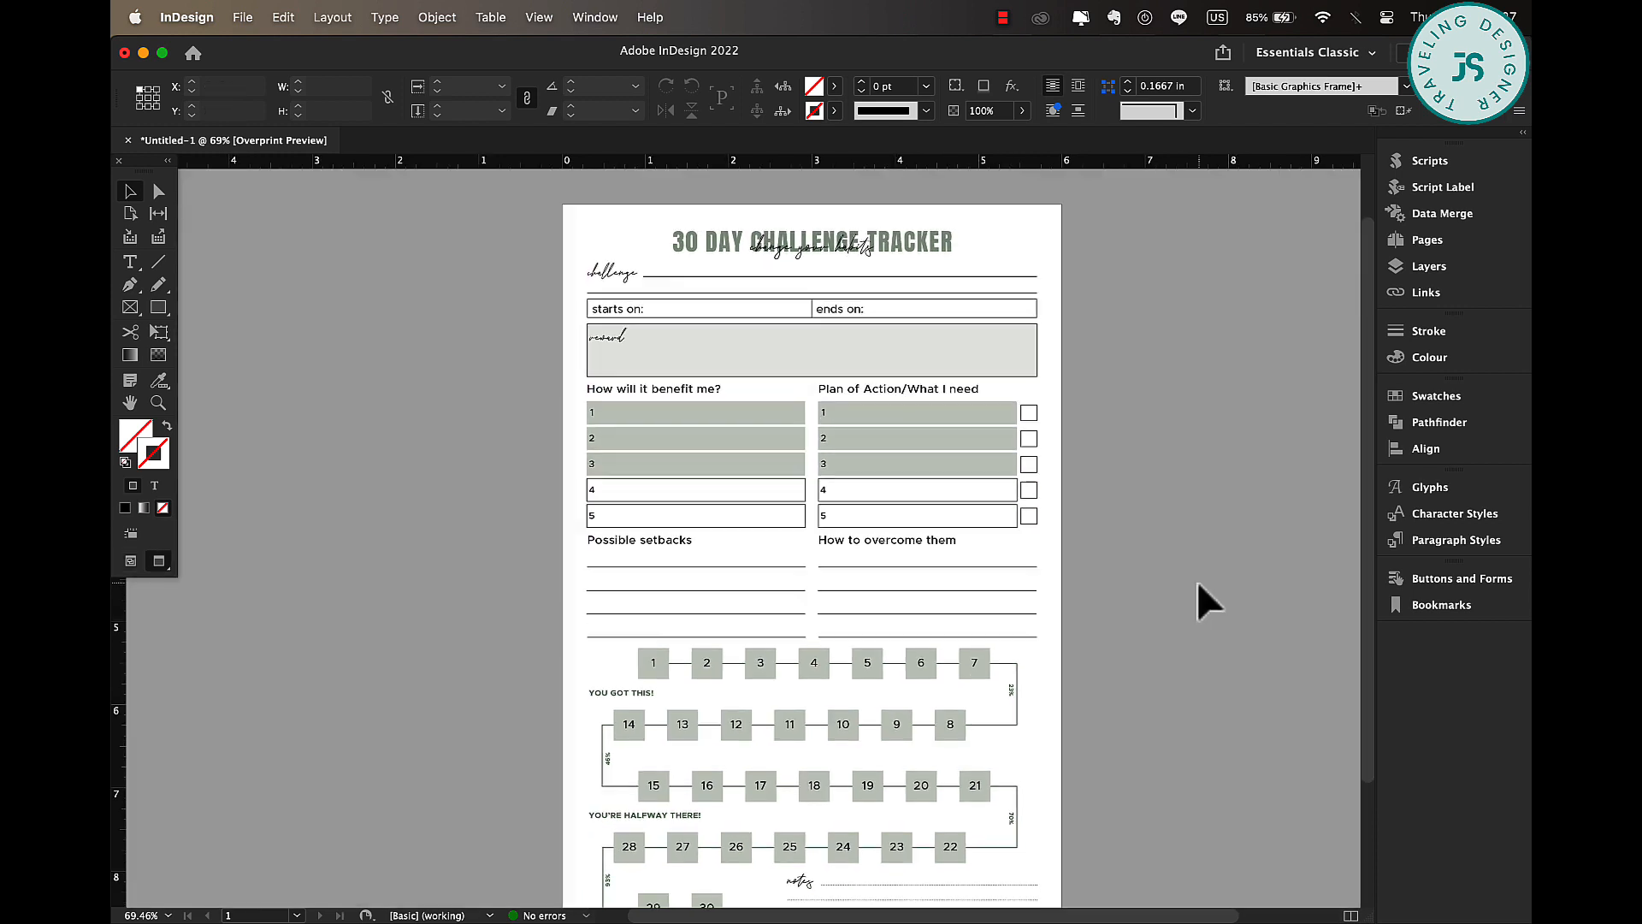
{"action": "scroll", "coordinate": [1197, 584], "scroll_direction": "down", "scroll_amount": 1}
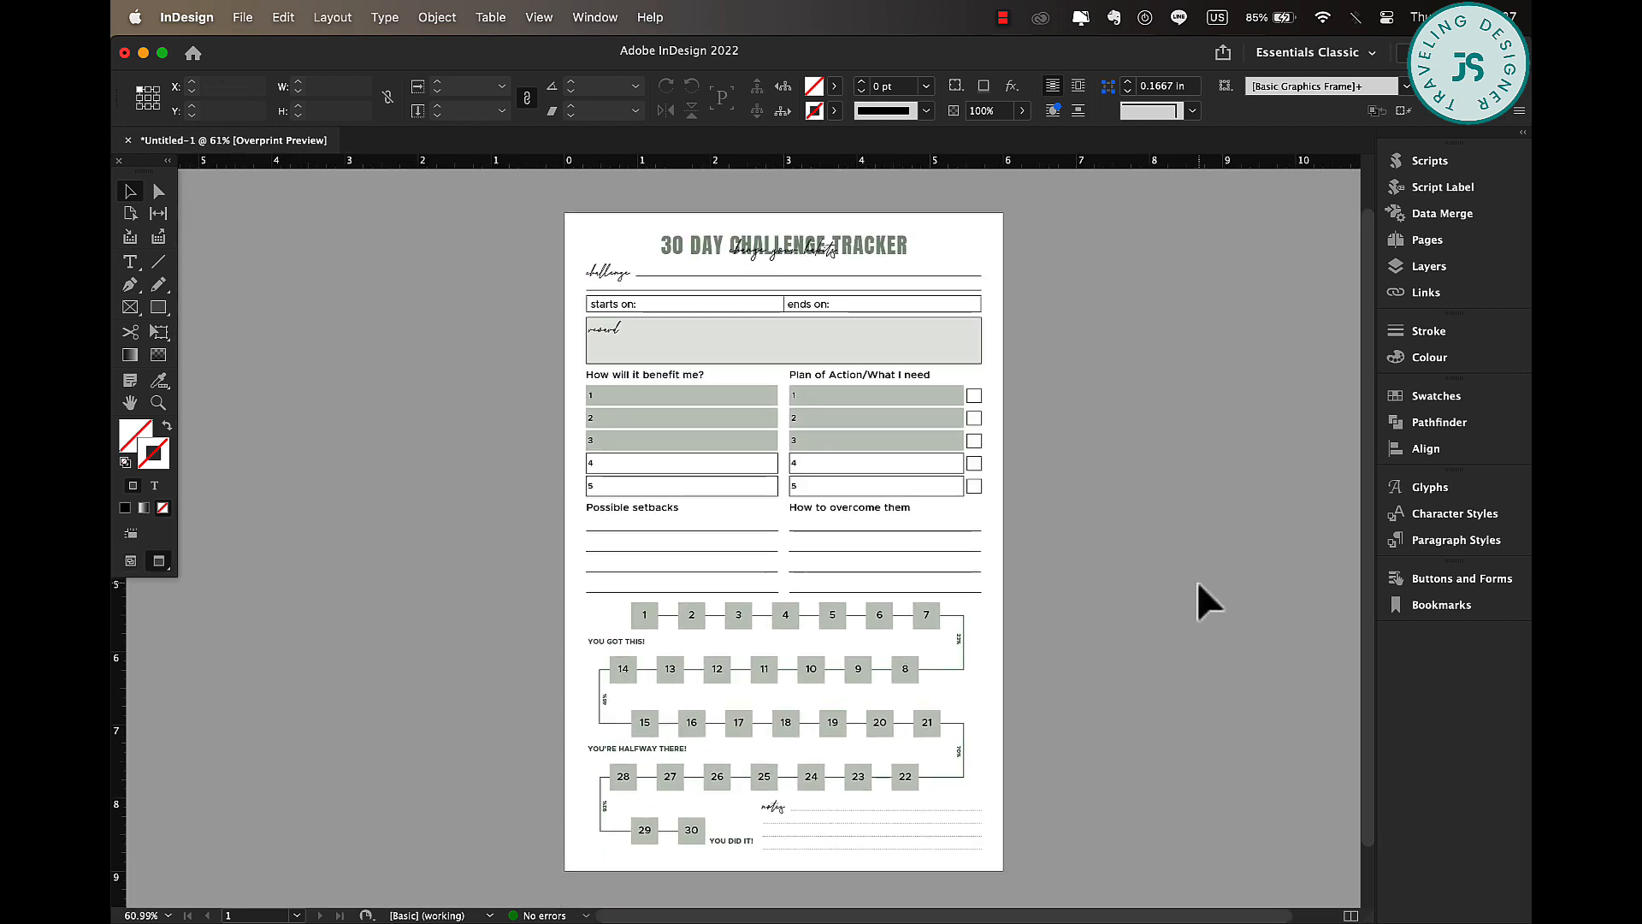
{"action": "scroll", "coordinate": [1197, 584], "scroll_direction": "right", "scroll_amount": 1}
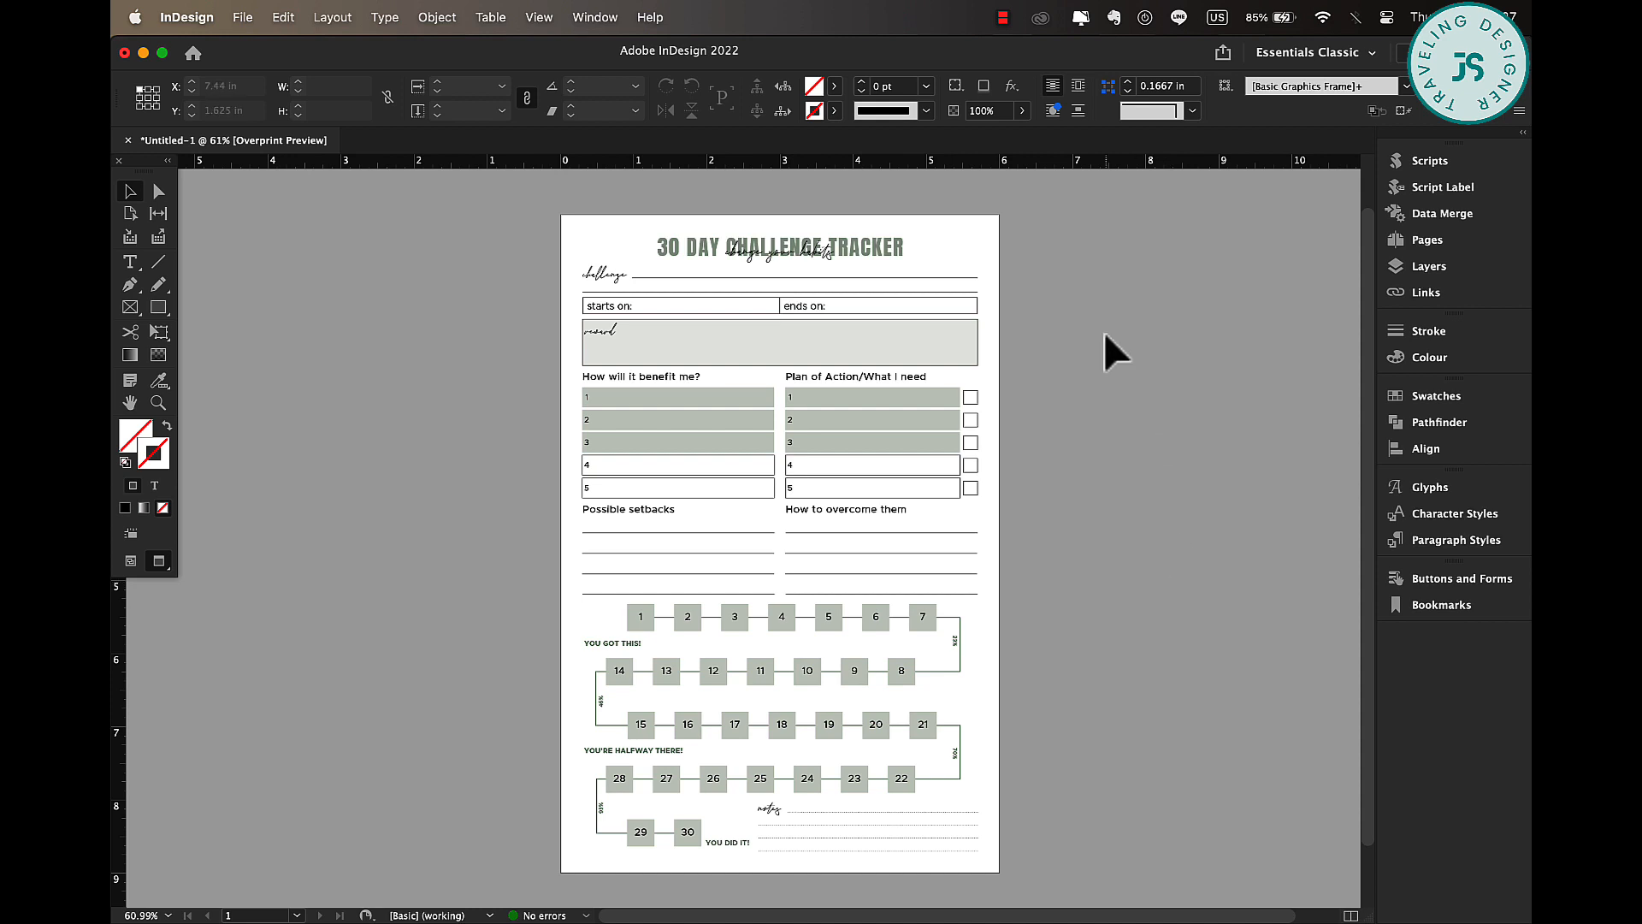